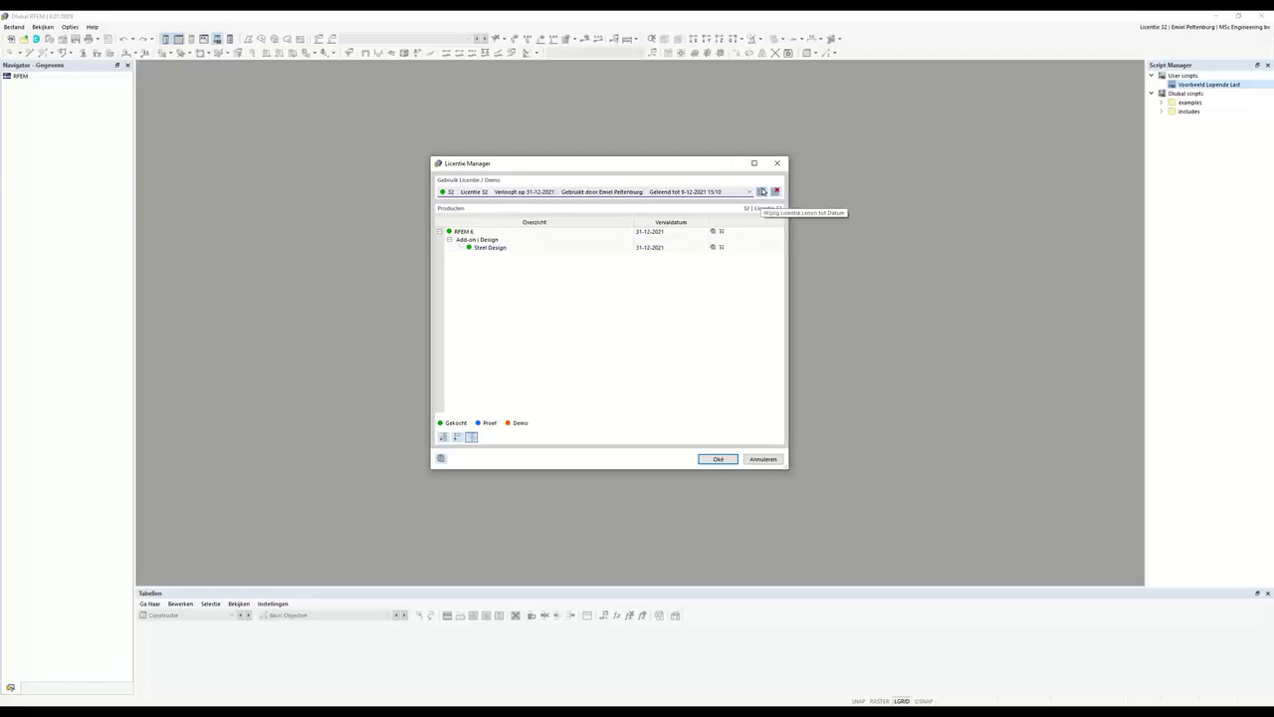
Extend the borrowing of Licentie 32 to 10 December 2021, release the borrowed licence again and close the licence manager
left_click(762, 196)
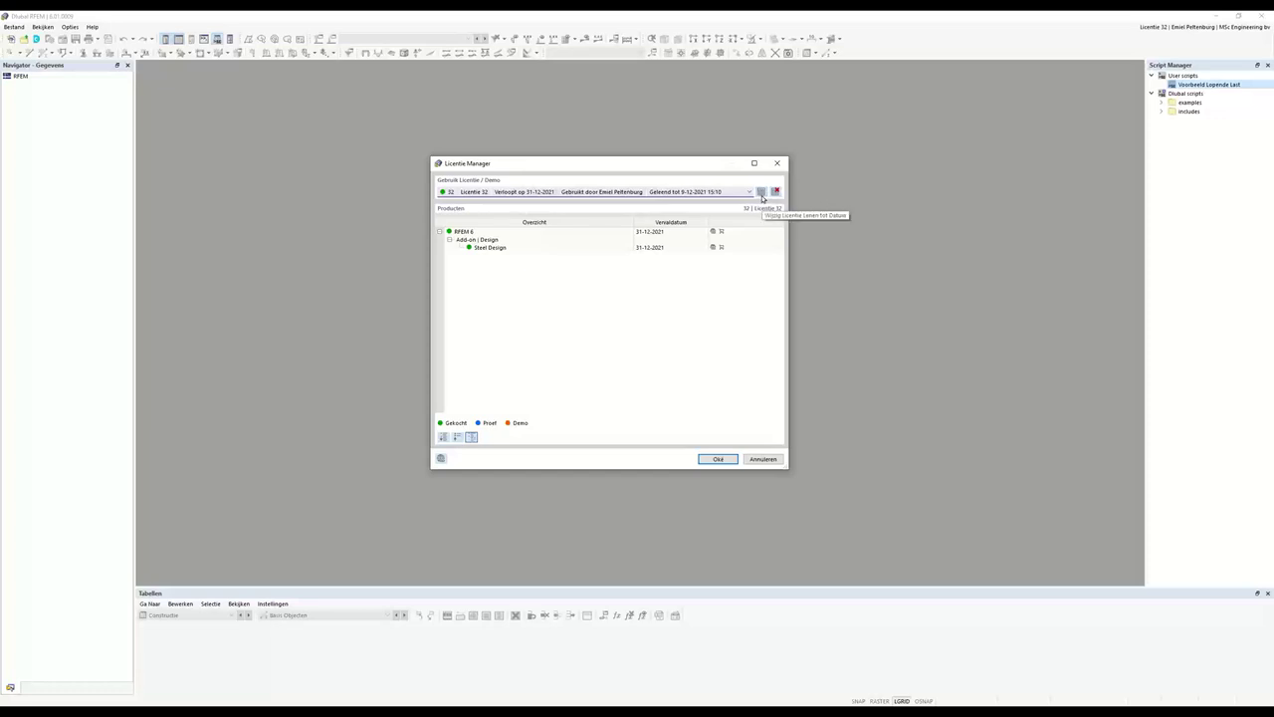
left_click(761, 196)
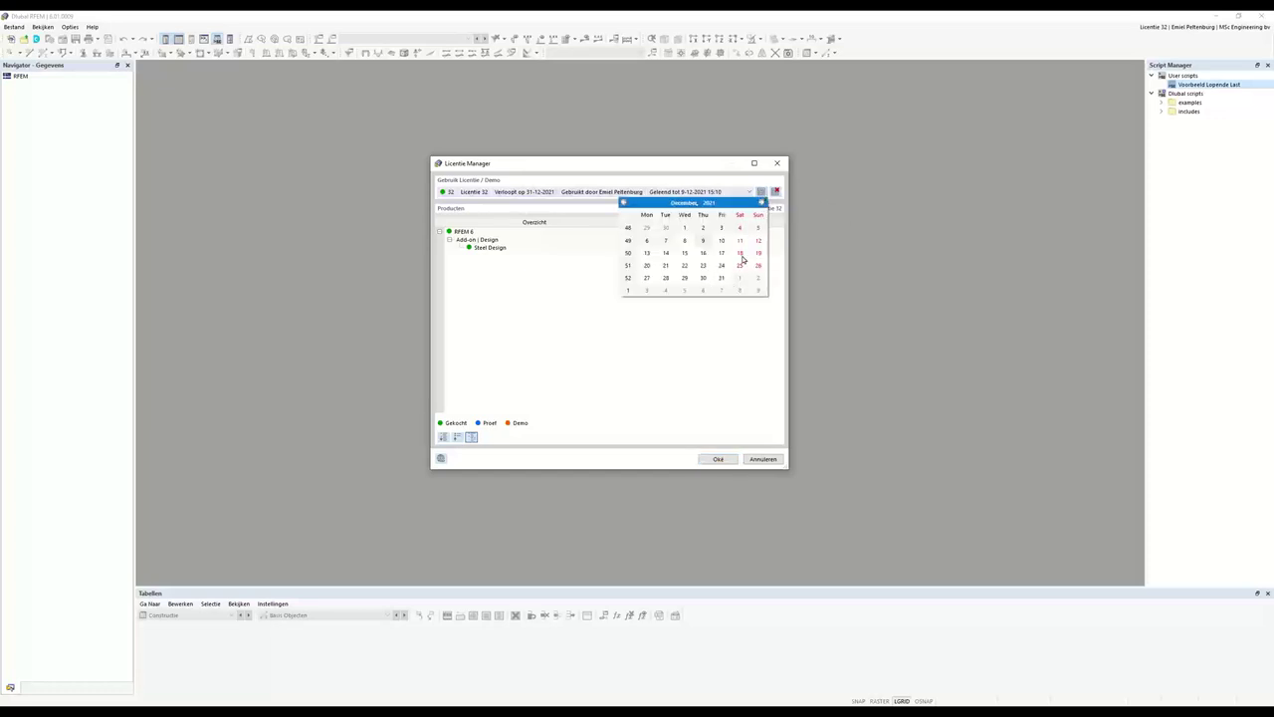
left_click(722, 240)
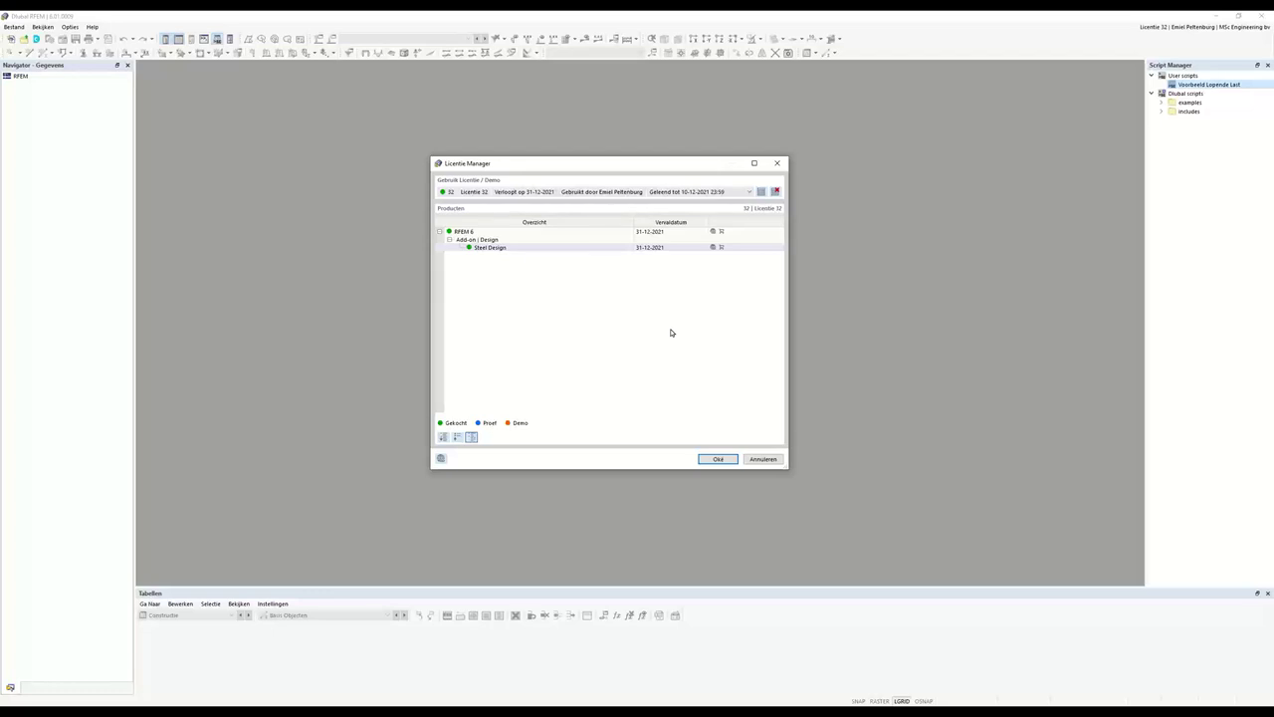
left_click(775, 193)
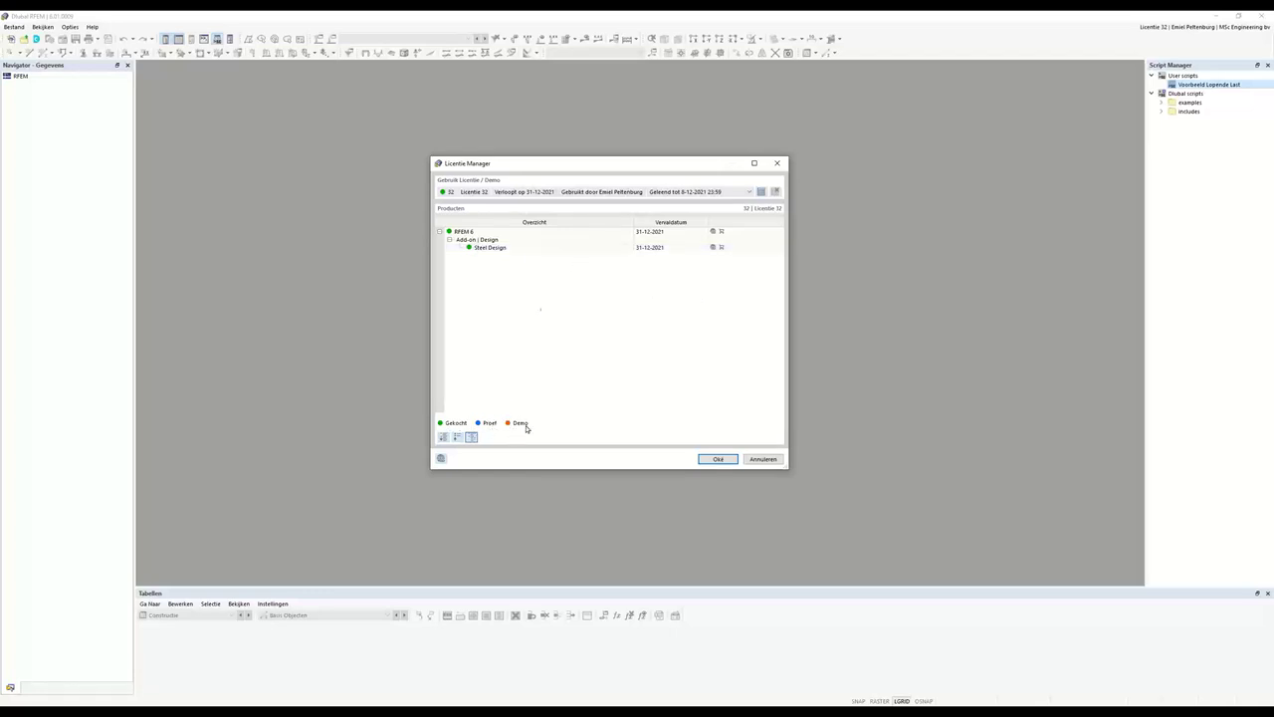
left_click(717, 458)
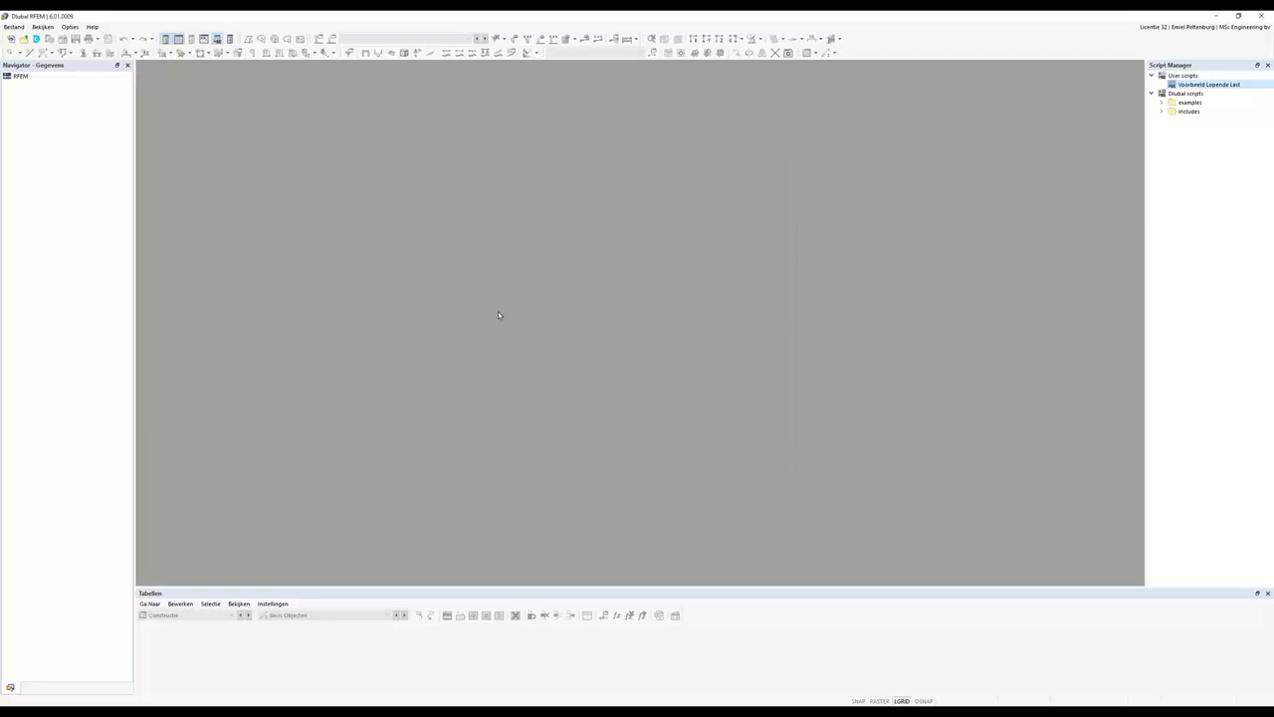
Create an empty 3D model named Voorbeeld Webinar in the RFEM Next Generation project, without selecting any design add-ons
left_click(9, 41)
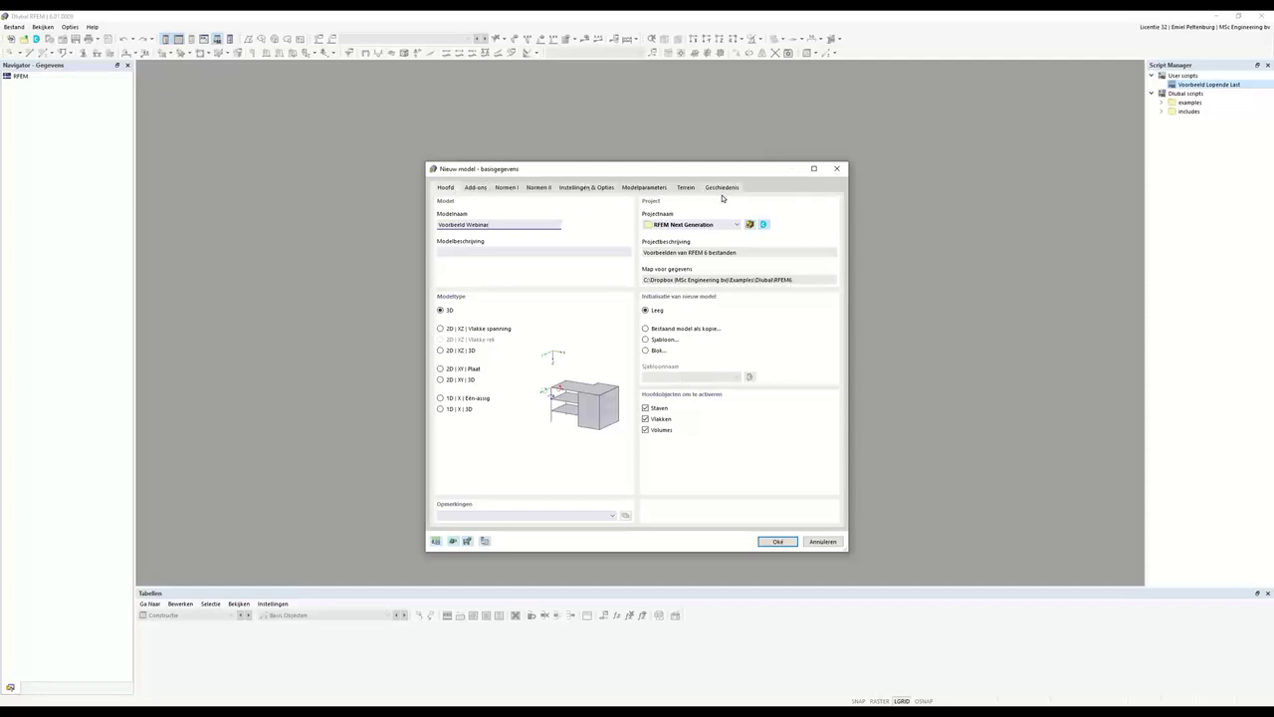
left_click(477, 188)
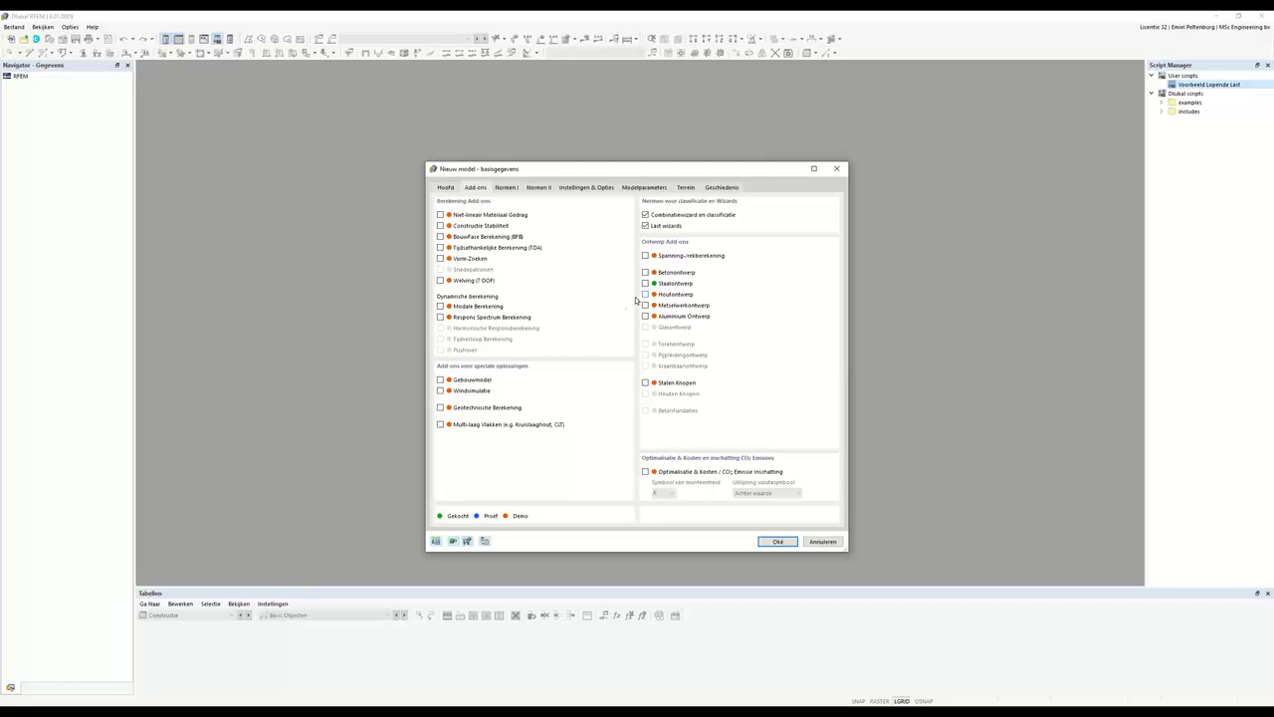
left_click(771, 541)
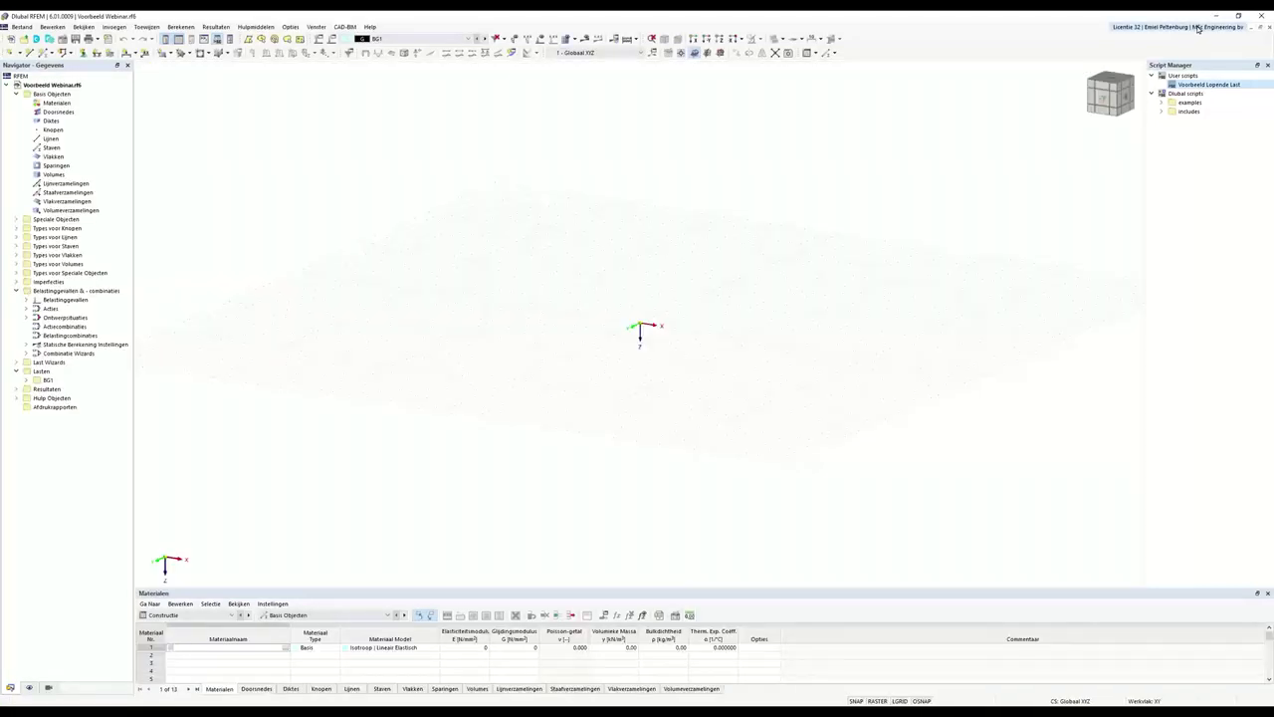
Switch the active licence to Licentie 31 in the licence manager
left_click(1199, 29)
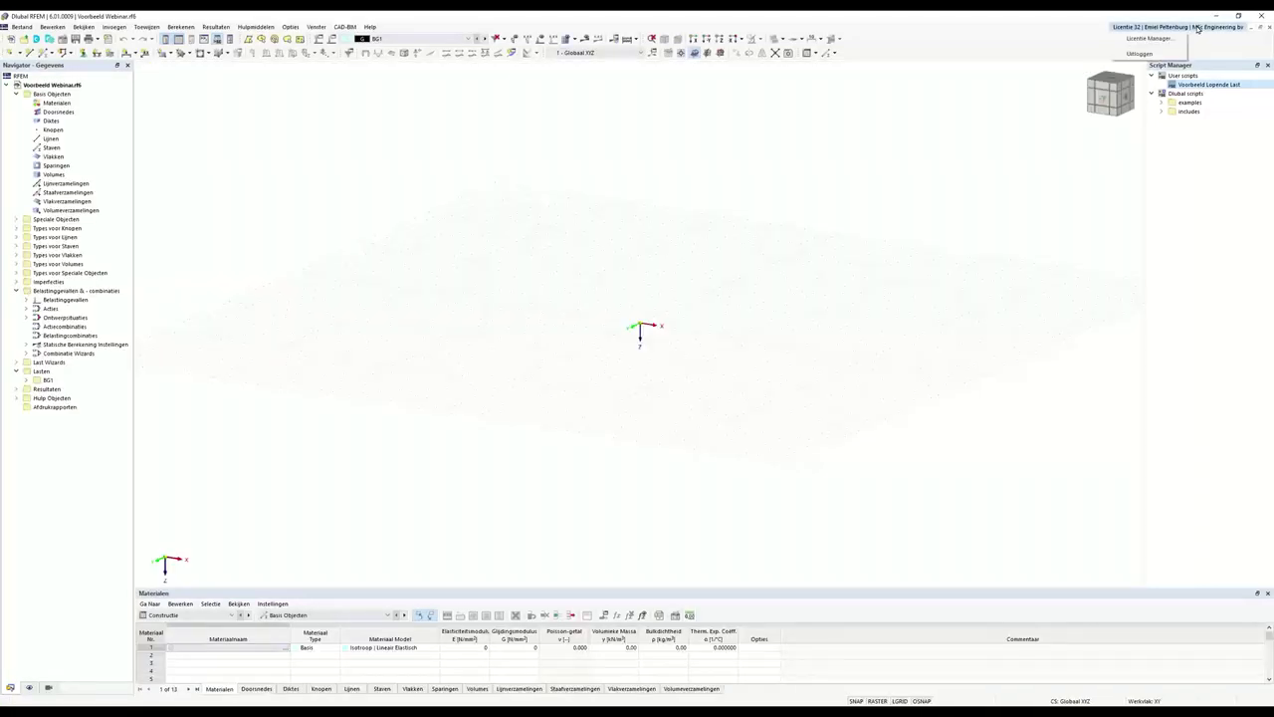
left_click(1154, 40)
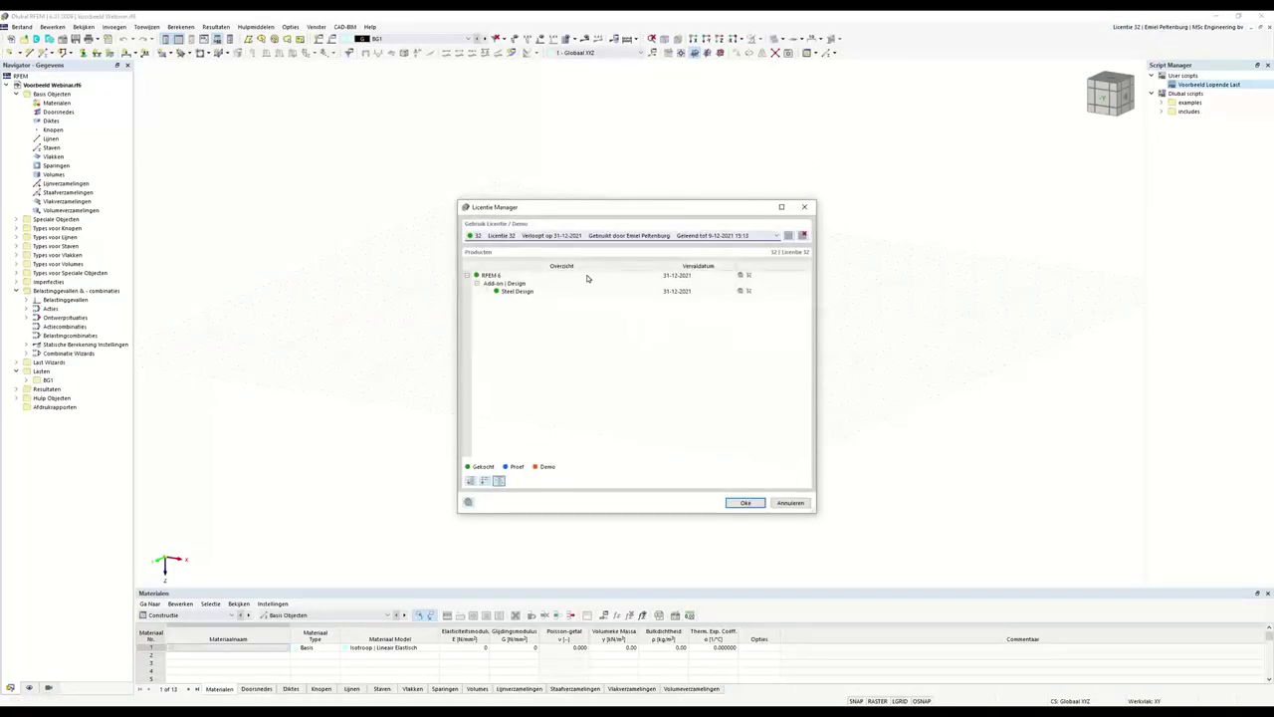
left_click(572, 239)
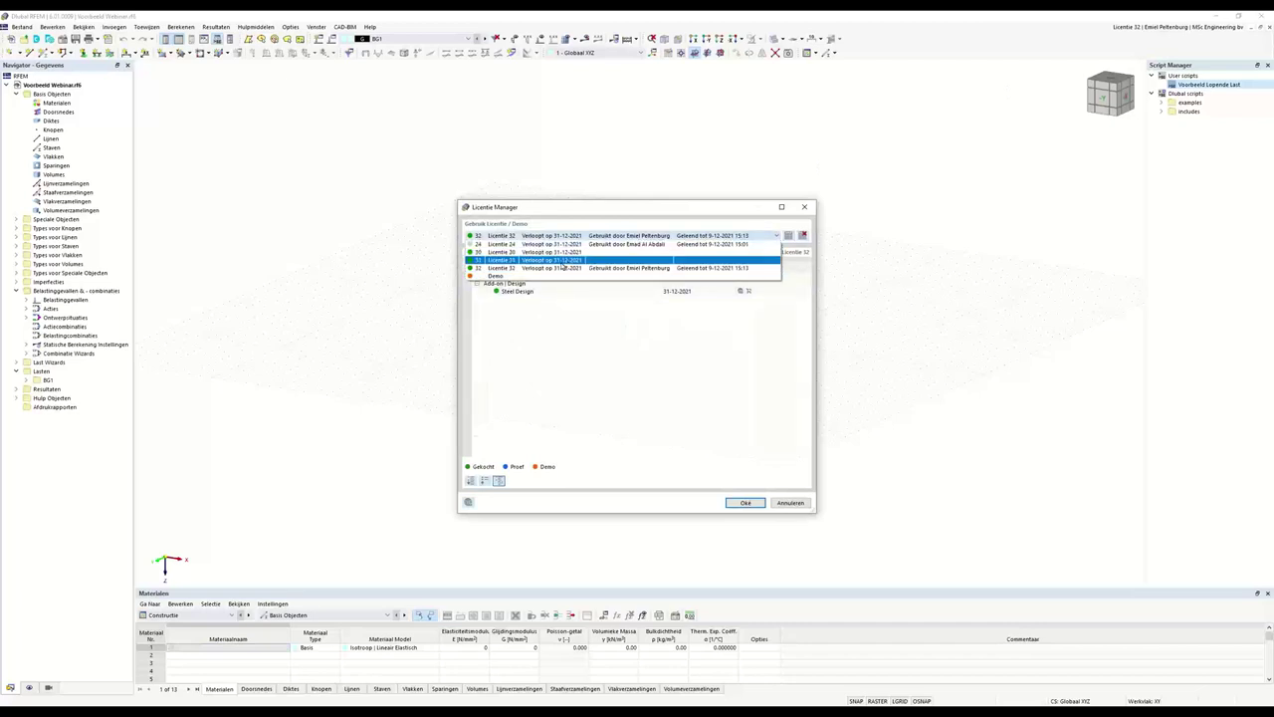
left_click(563, 260)
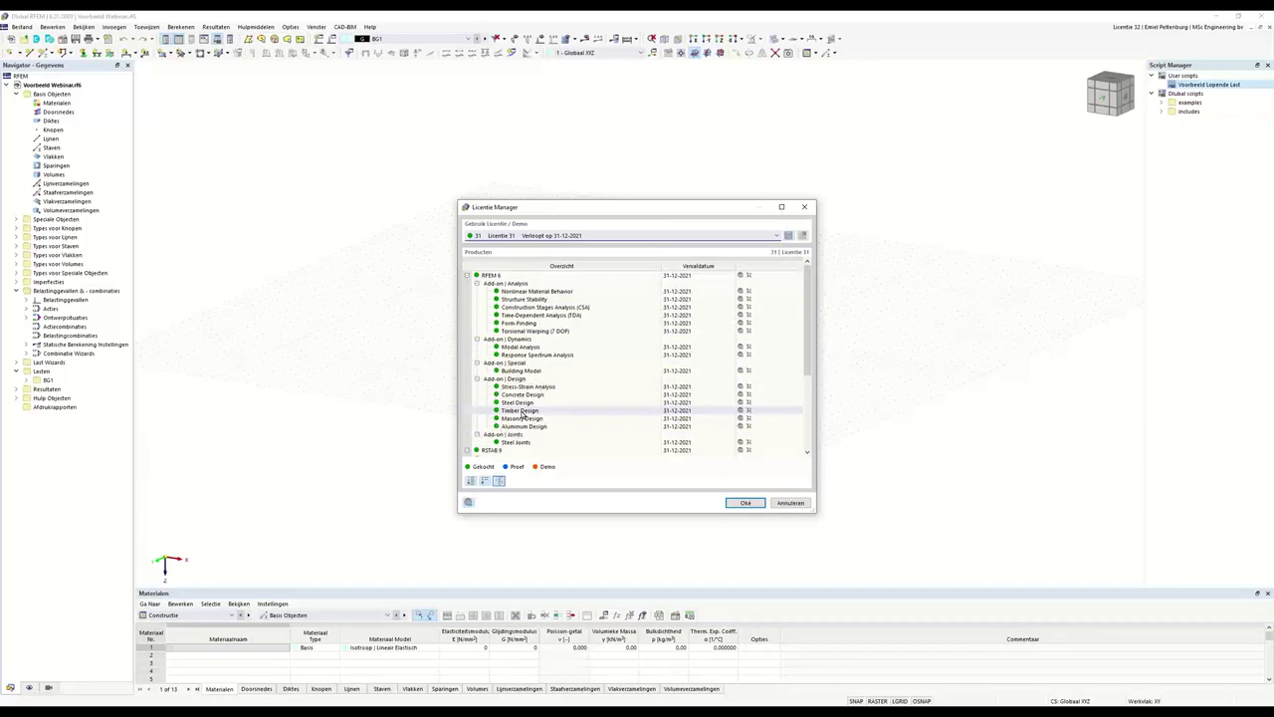
left_click(735, 504)
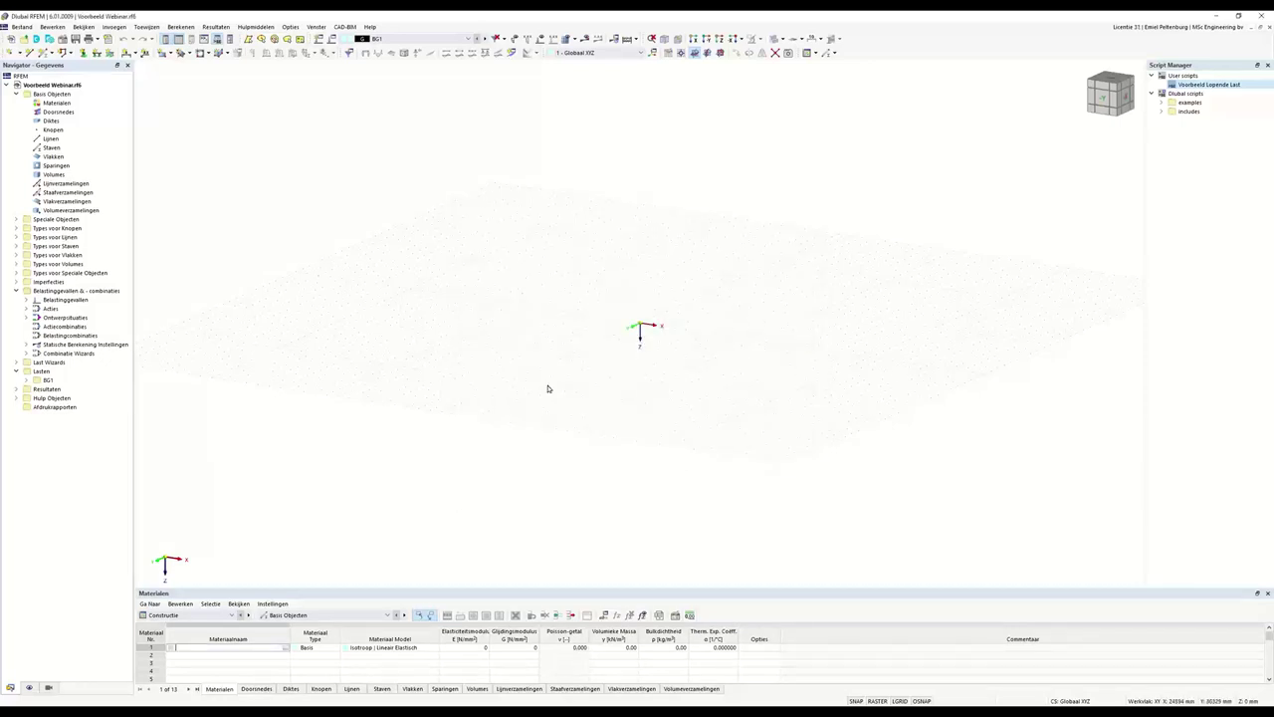
Reopen the base data of the Voorbeeld Webinar model and enable the Houtontwerp add-on
right_click(48, 85)
left_click(151, 113)
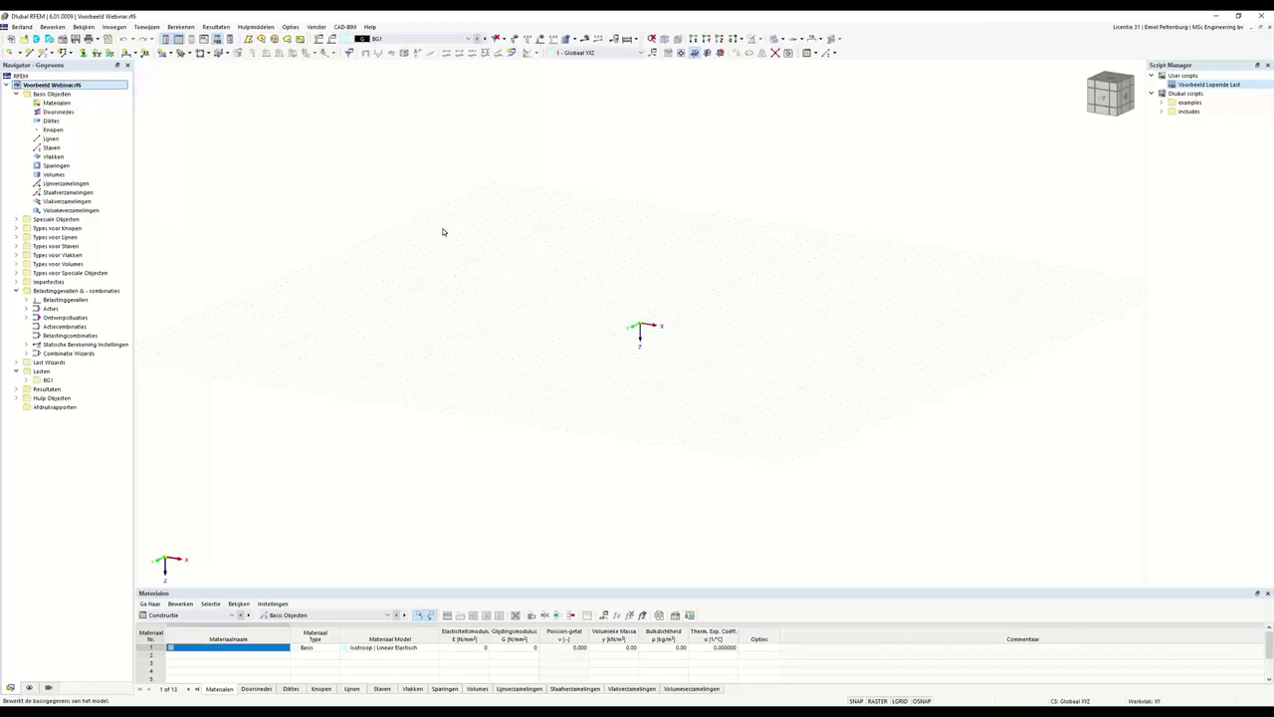
left_click(474, 188)
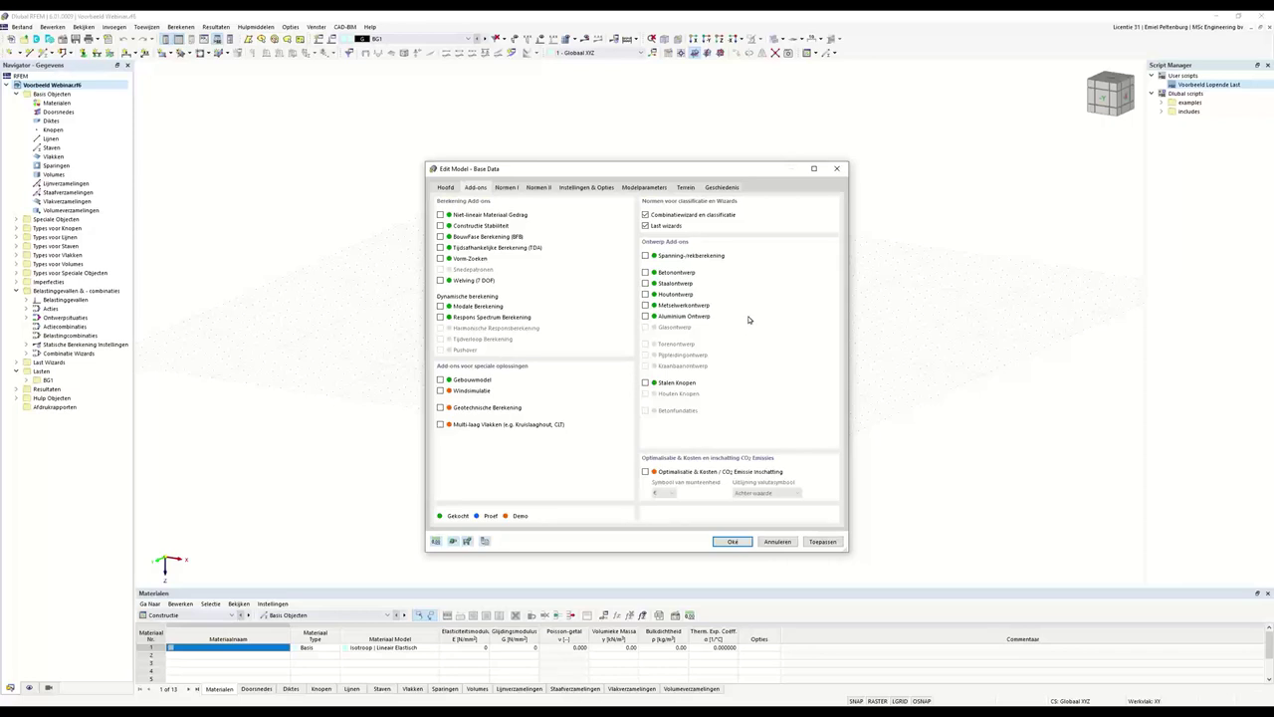
left_click(646, 293)
Set the load classification and combination wizard standard to EN 1990 | Hout with the Dutch national annex NEN | 2019-11
left_click(500, 190)
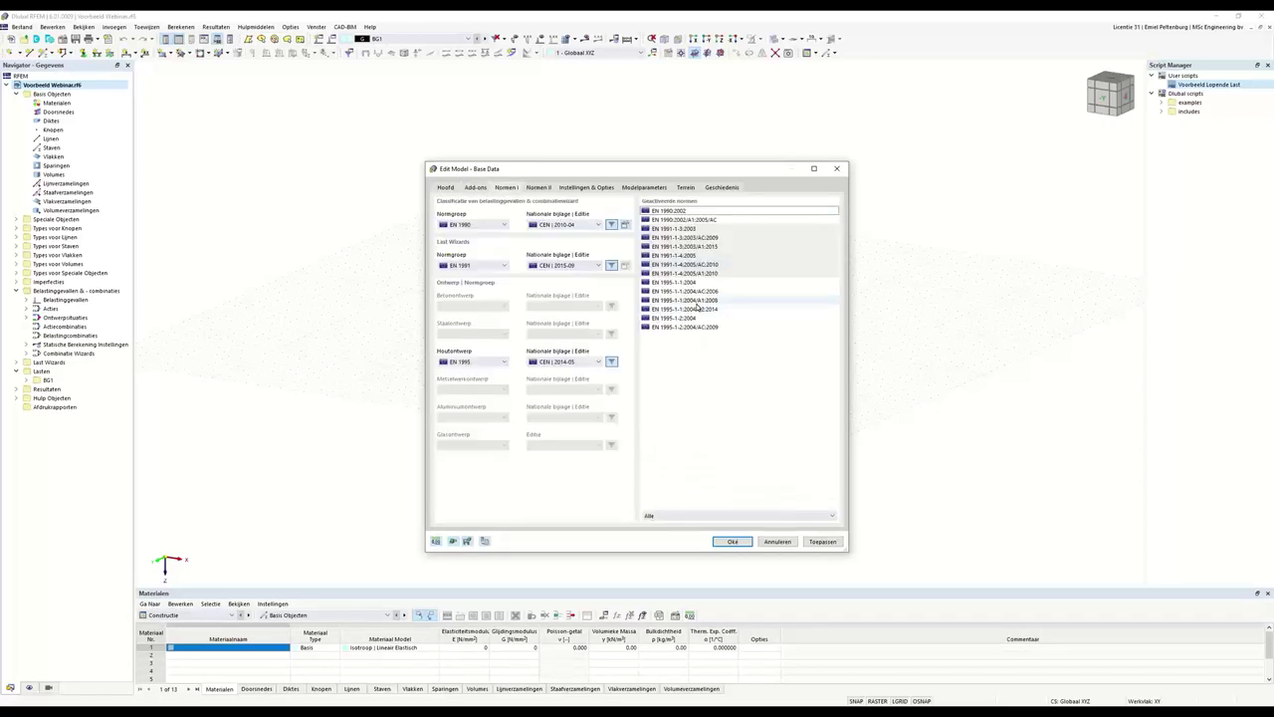
left_click(487, 225)
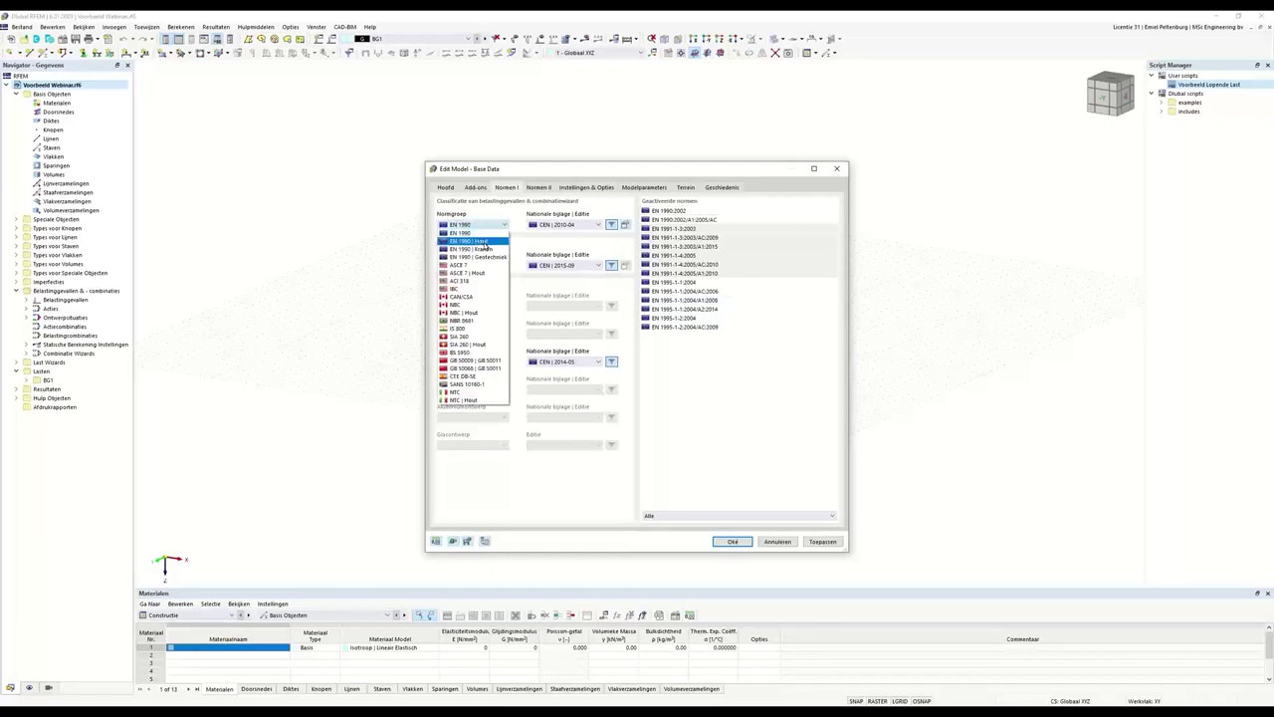
left_click(485, 243)
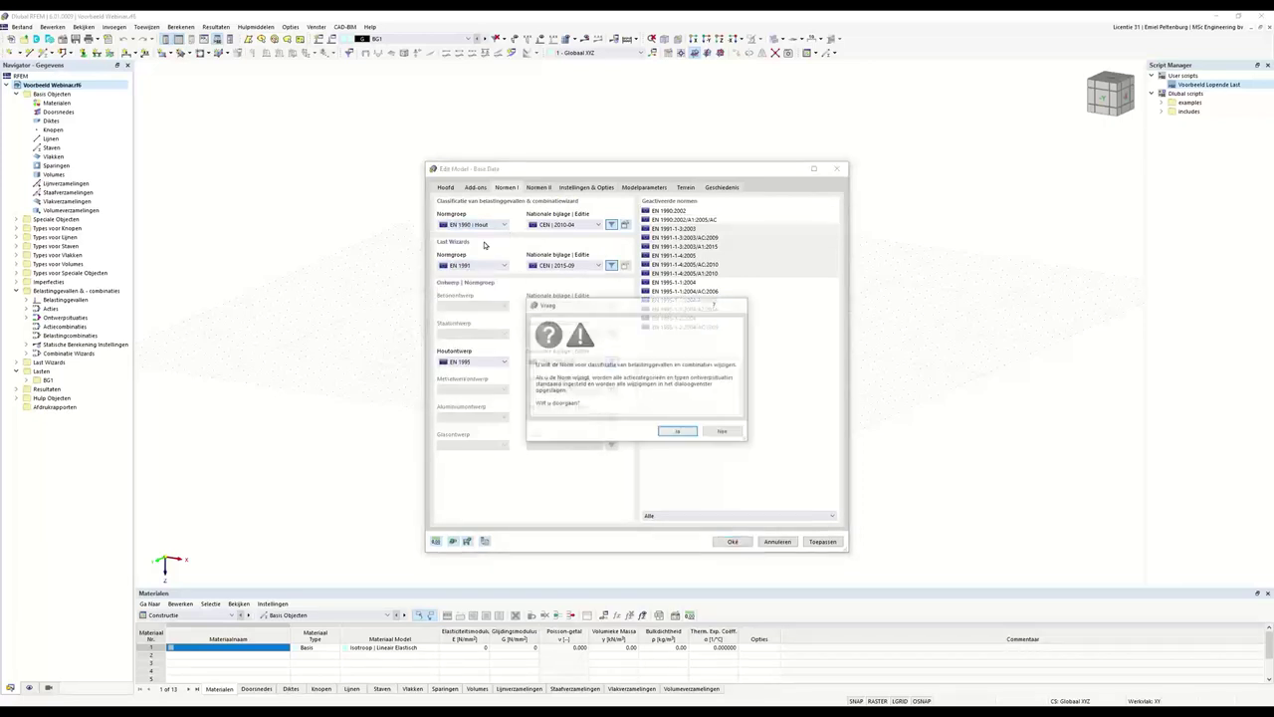
left_click(676, 433)
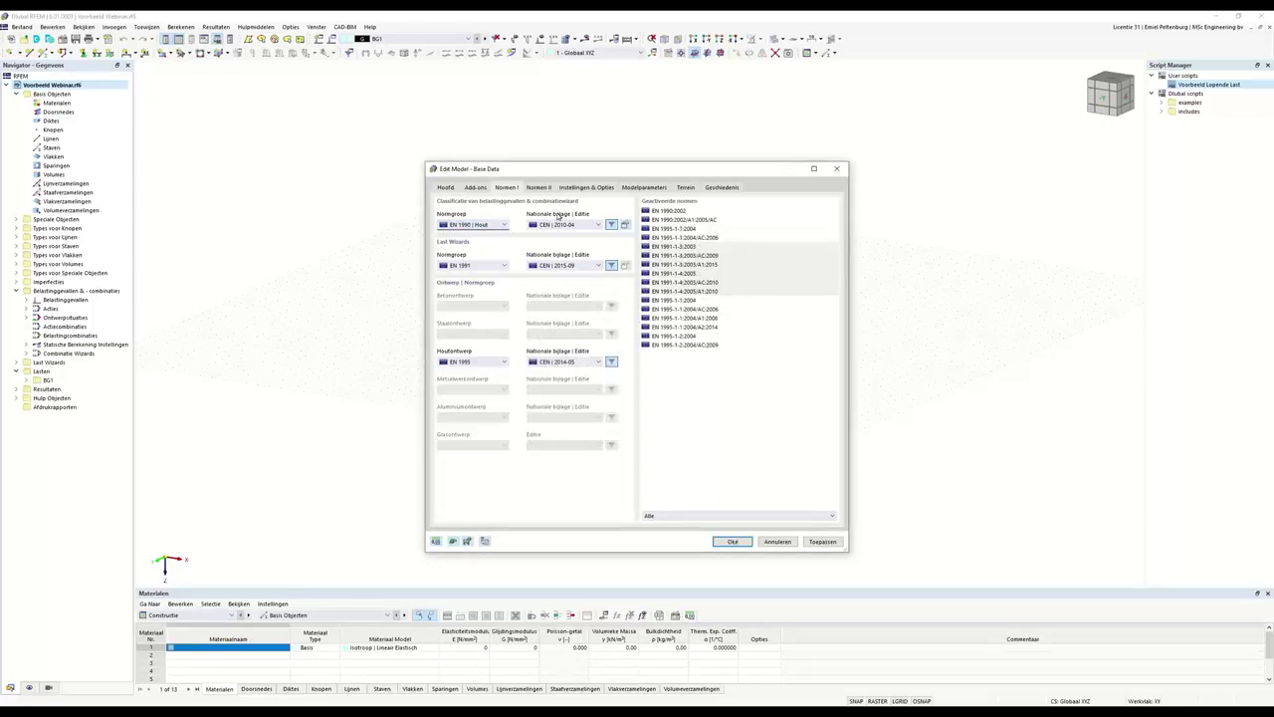
left_click(569, 226)
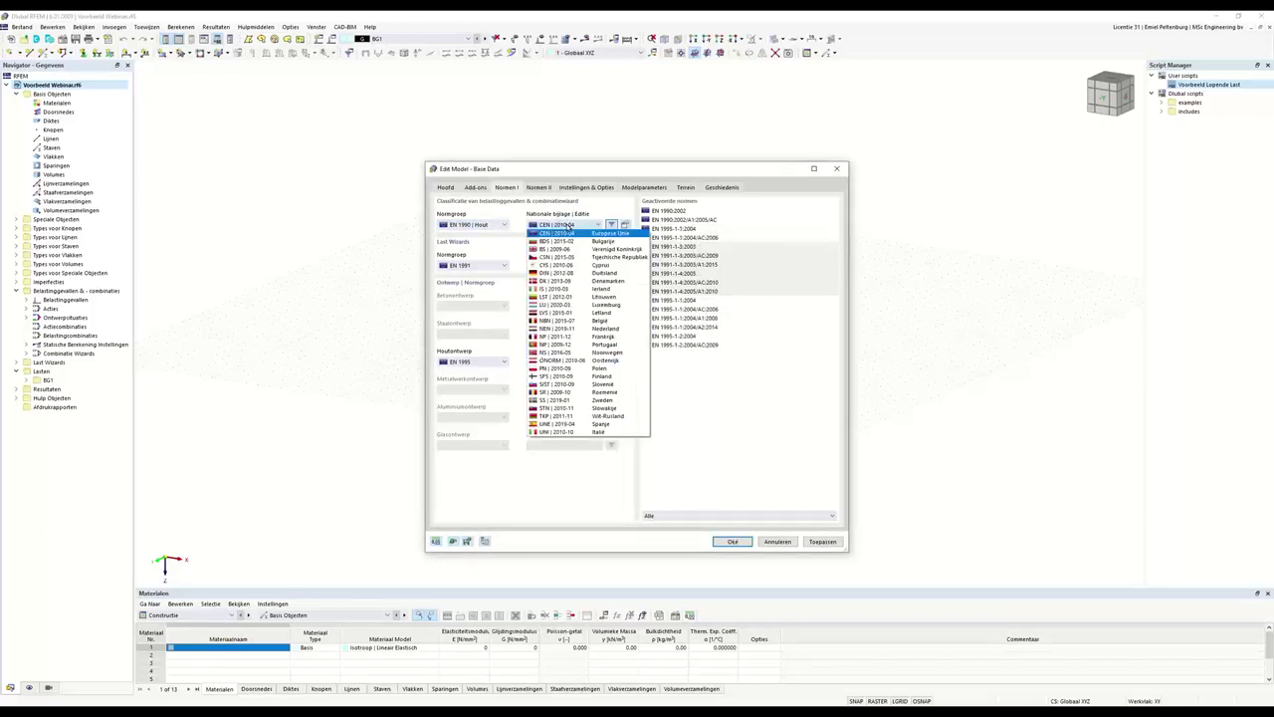
left_click(575, 329)
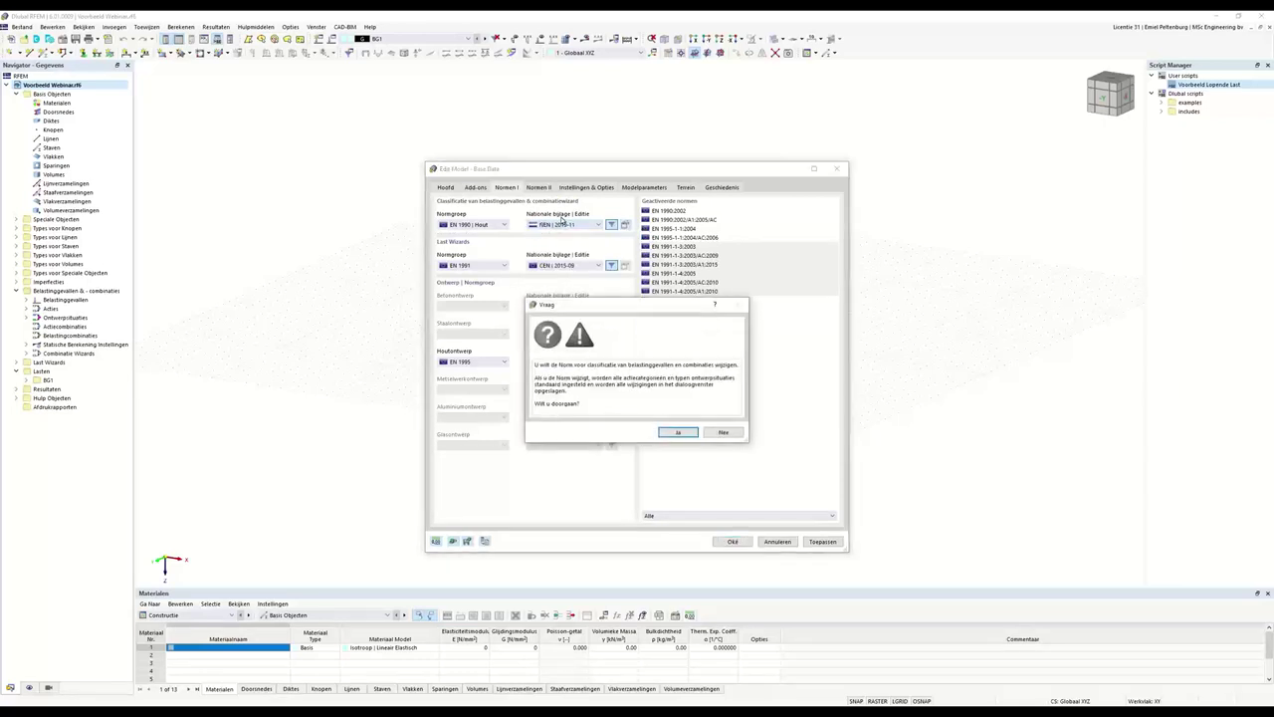
left_click(677, 433)
Choose the Dutch national annexes NEN | 2020-08 for the load wizards and NEN | 2014-06 for timber design
left_click(555, 267)
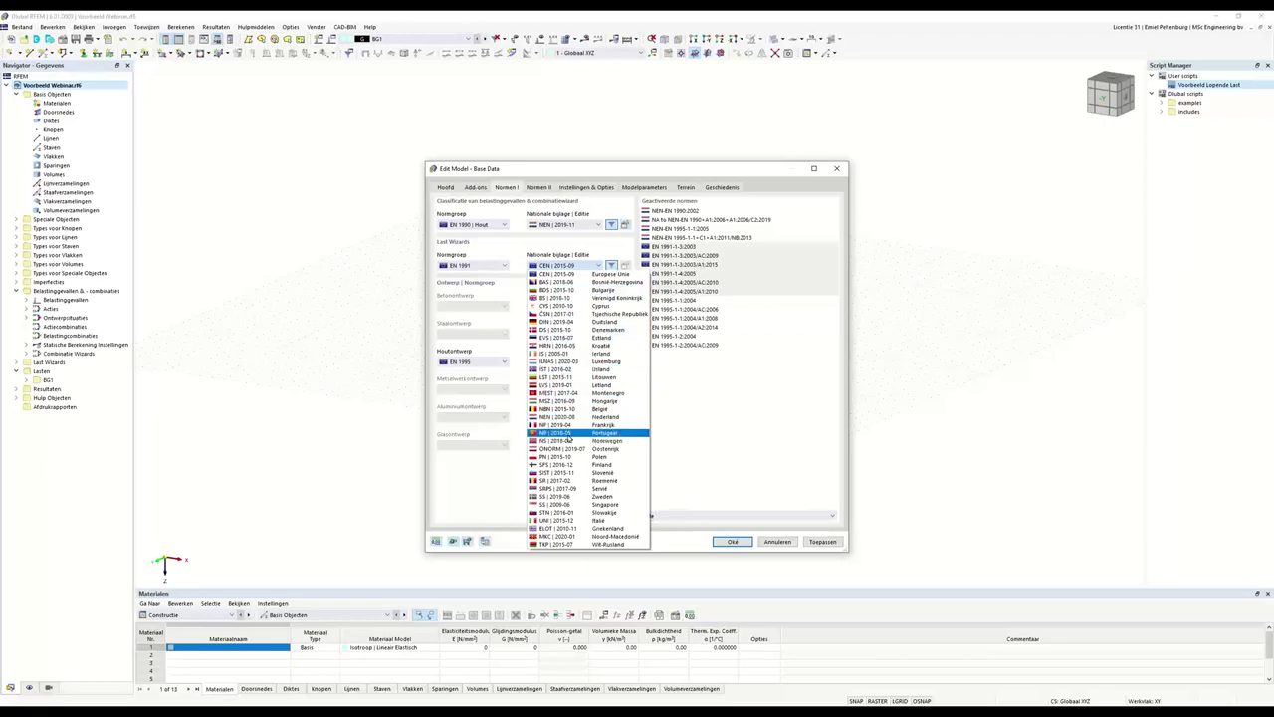
left_click(562, 416)
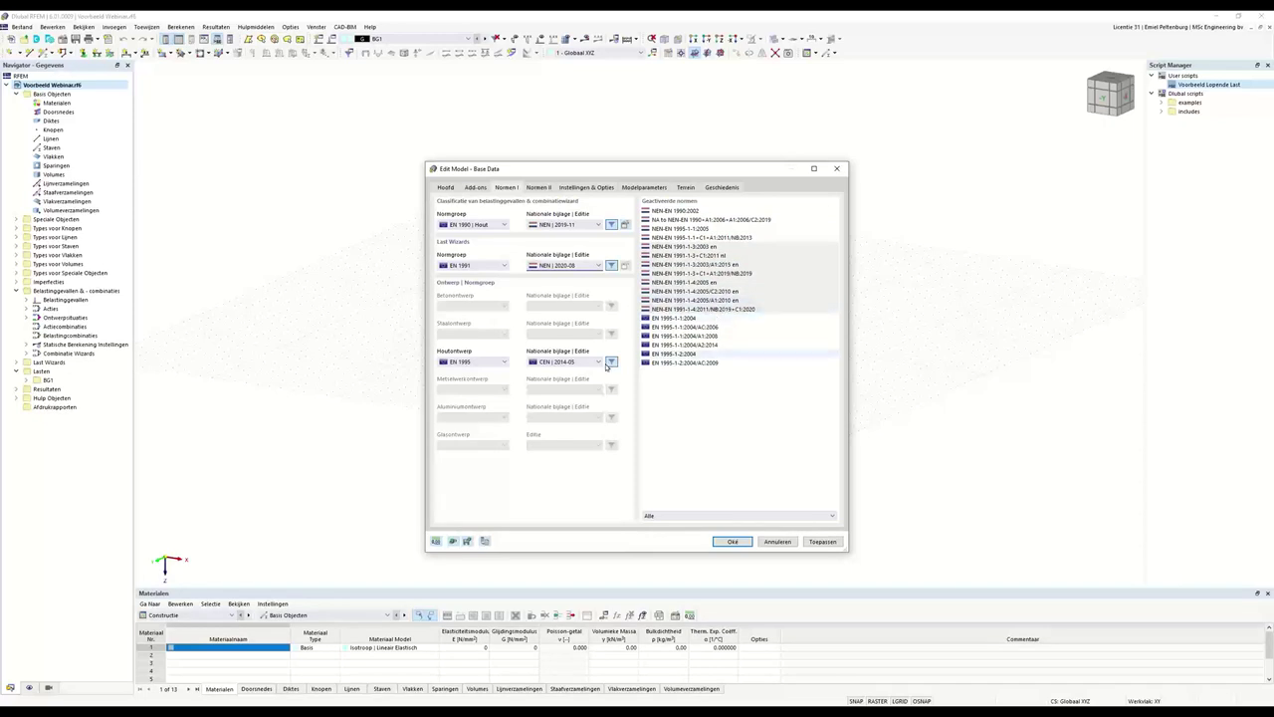
left_click(563, 361)
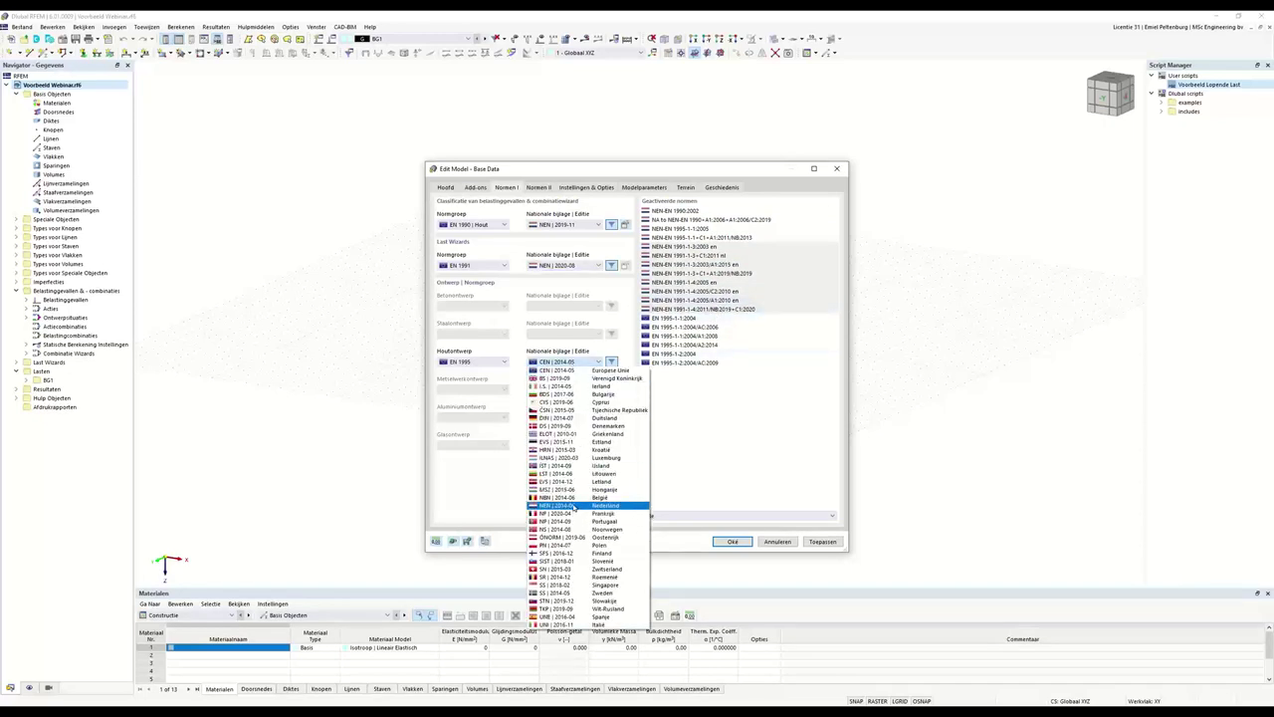
left_click(574, 508)
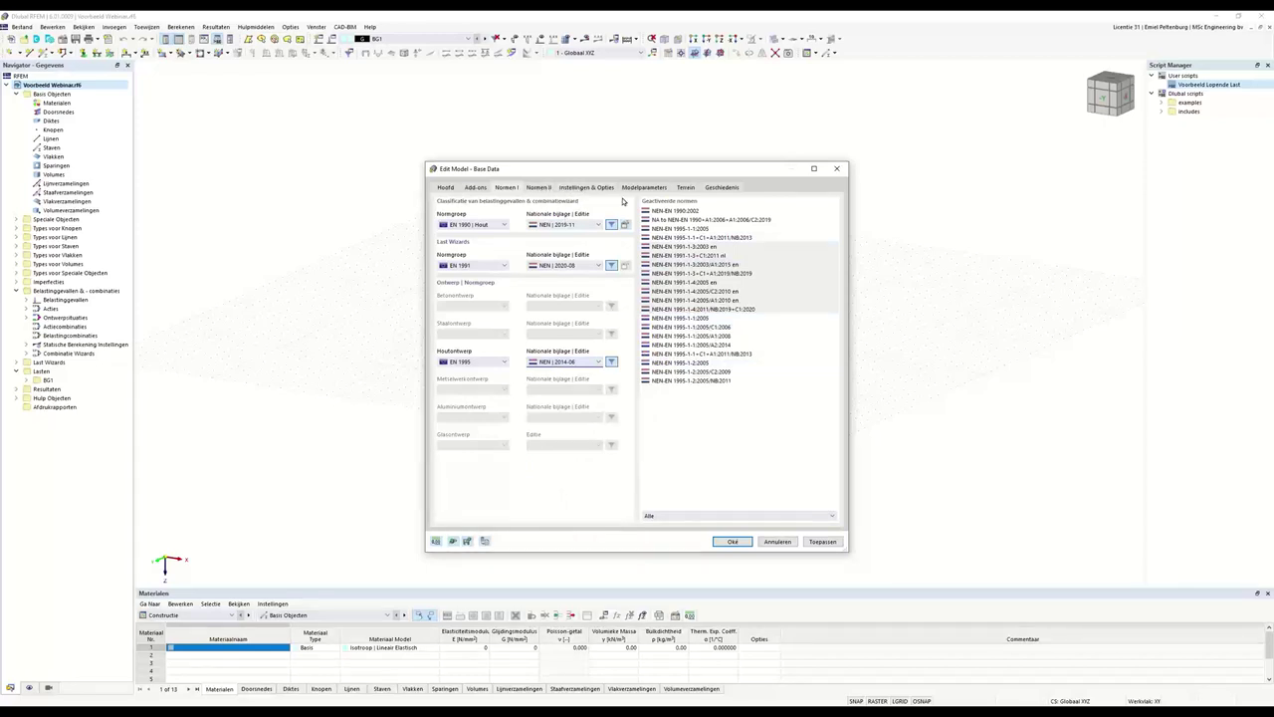
Open the location map from the model parameters and choose Bolsward, Netherlands as the location
left_click(582, 192)
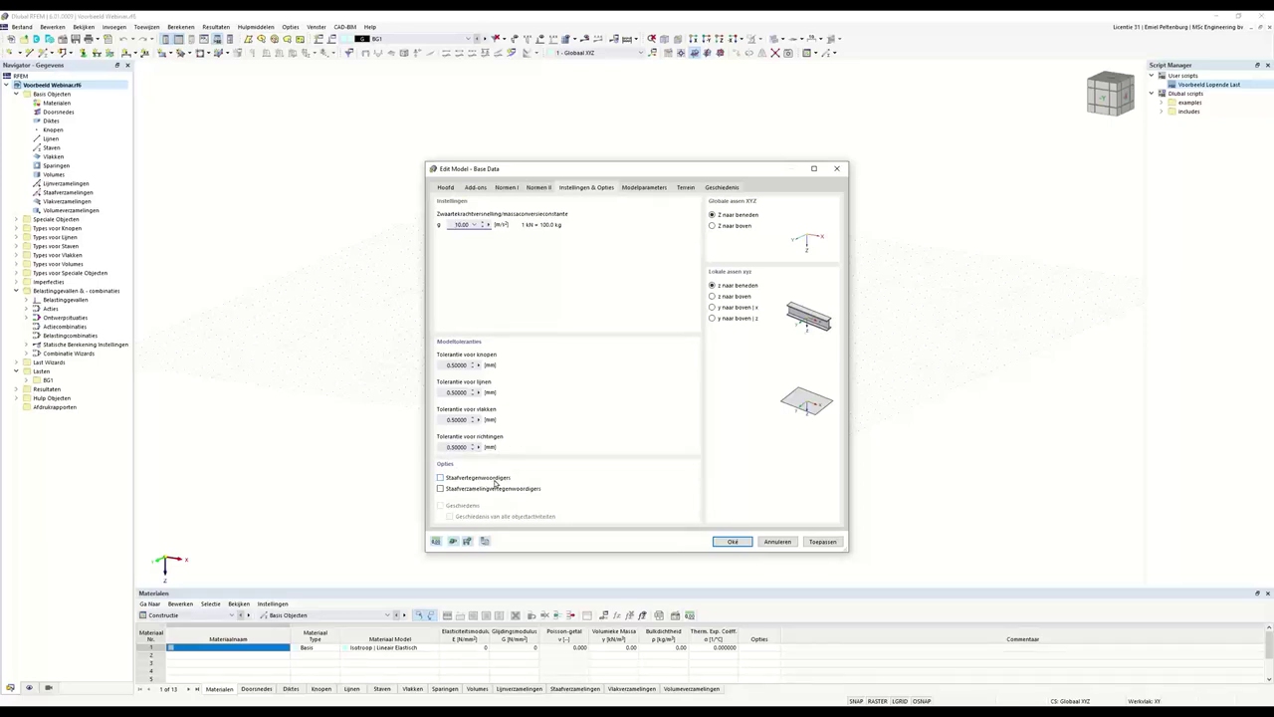
left_click(645, 188)
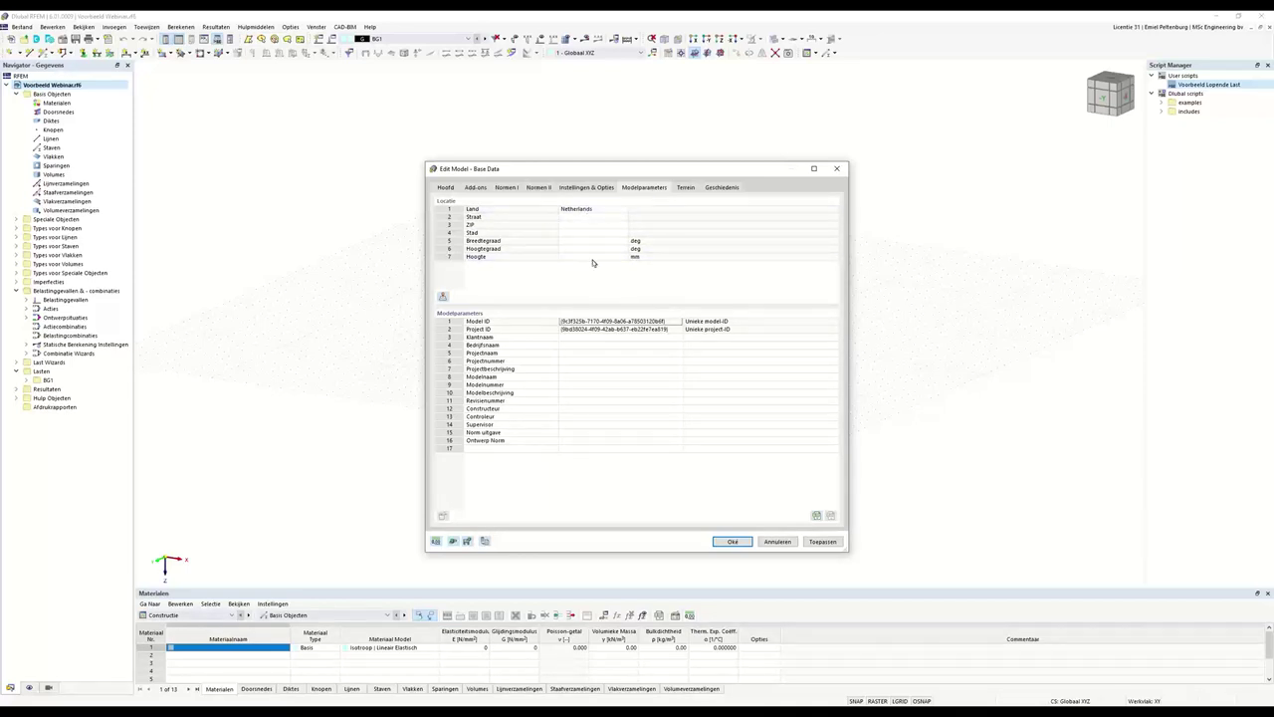
left_click(443, 298)
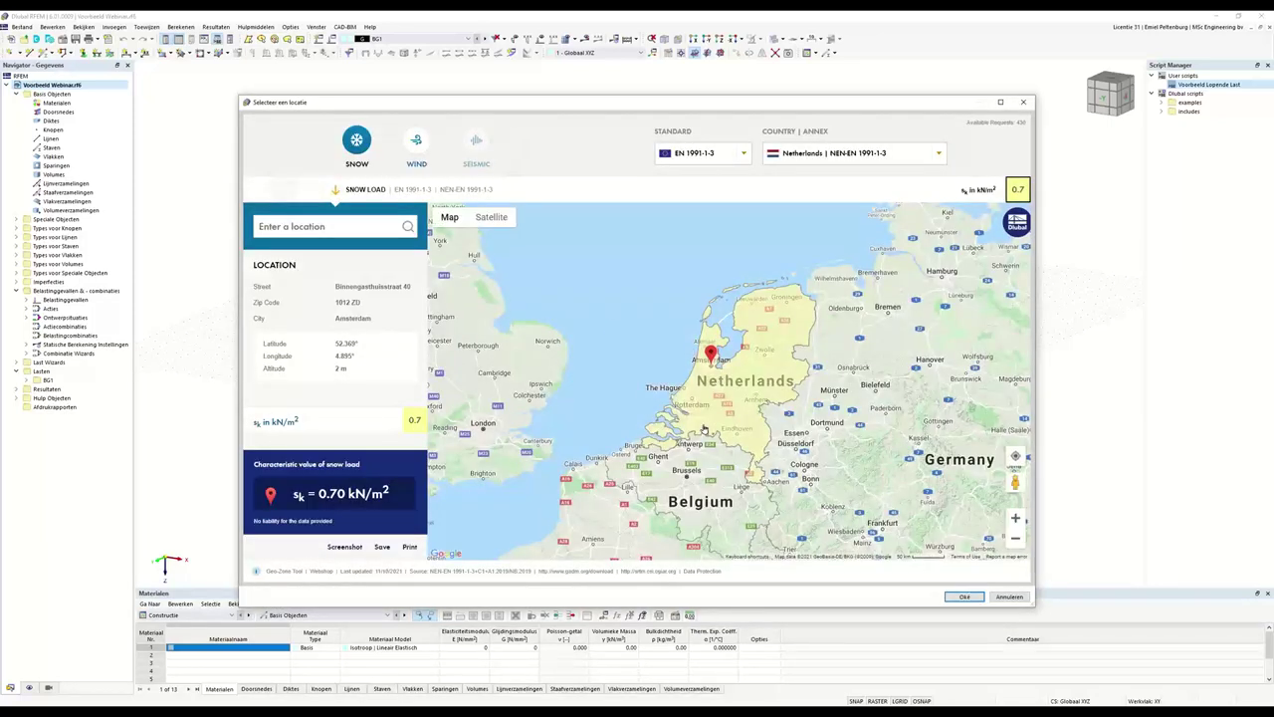
left_click(323, 228)
type("bols")
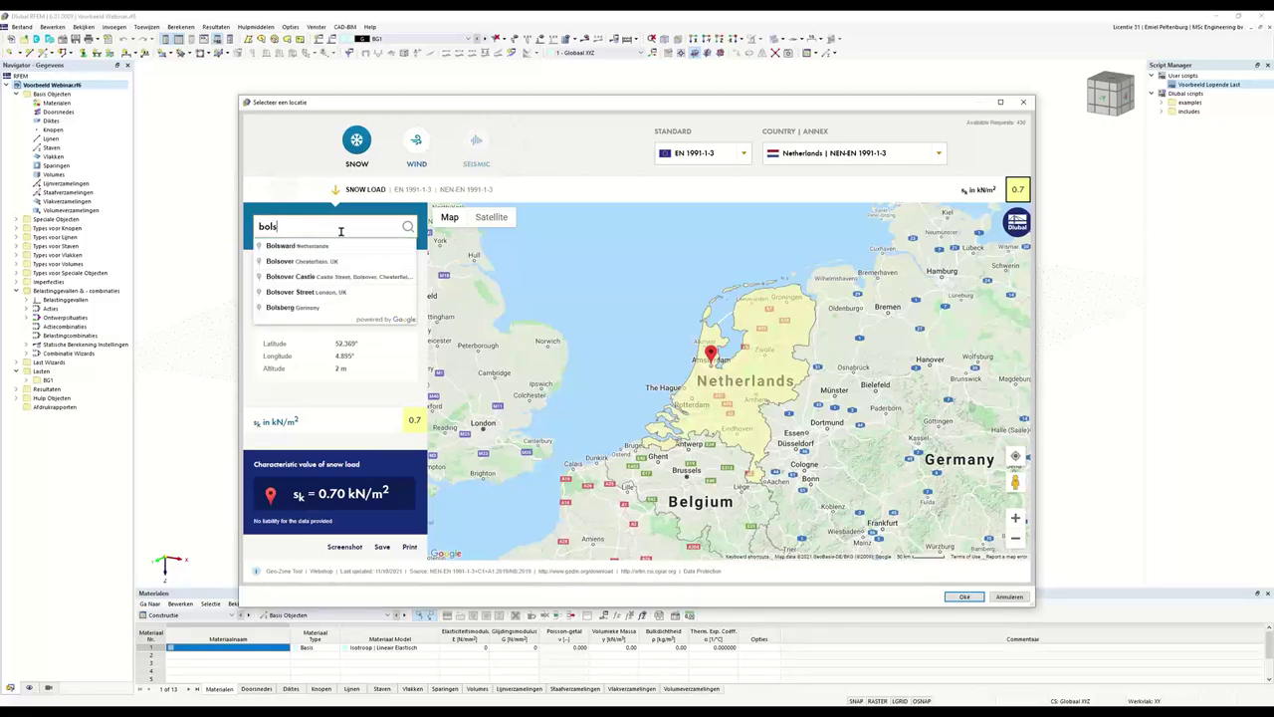
left_click(329, 247)
scroll(703, 381, "up", 4)
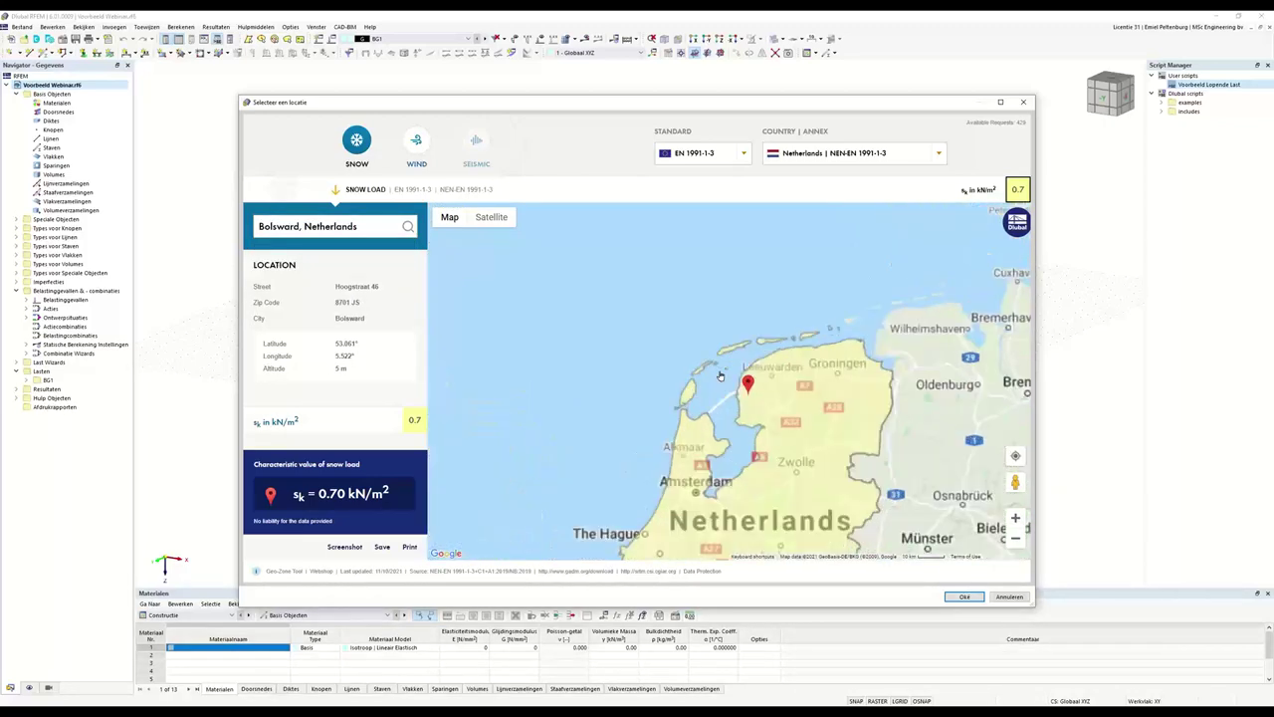
scroll(711, 334, "down", 4)
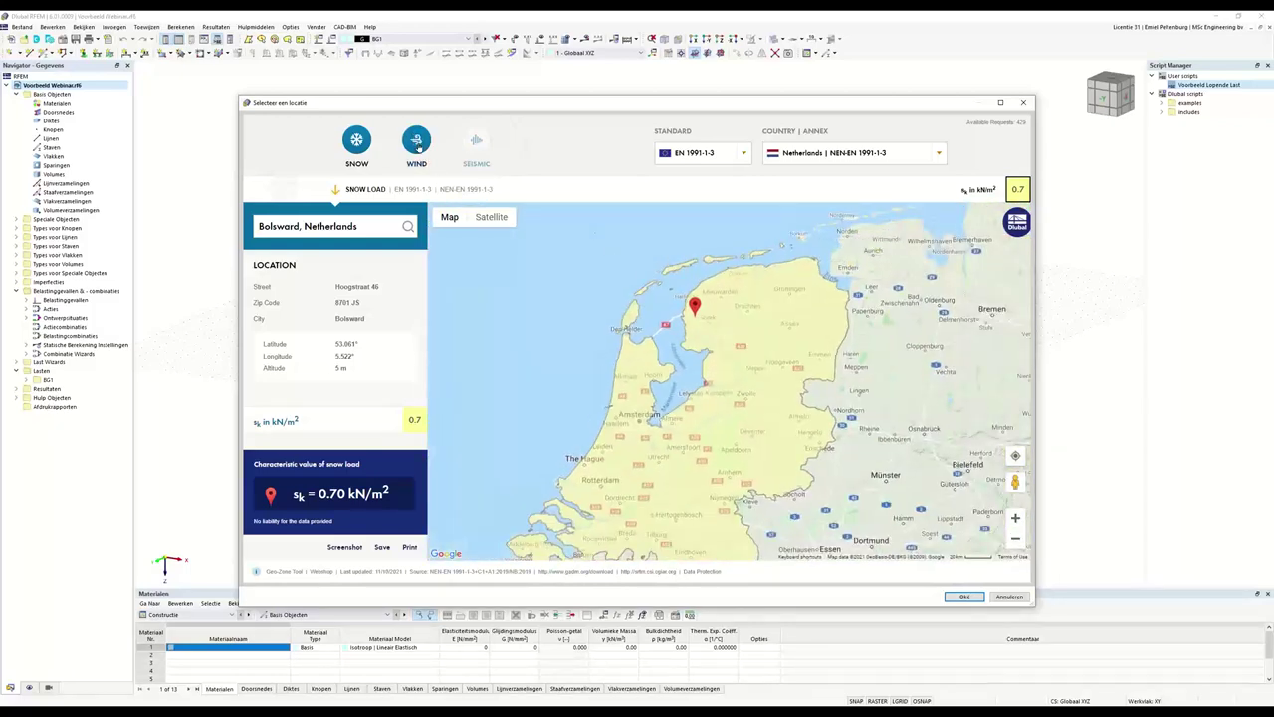
Examine the wind load zones of the Netherlands for the current project location on the map
left_click(418, 146)
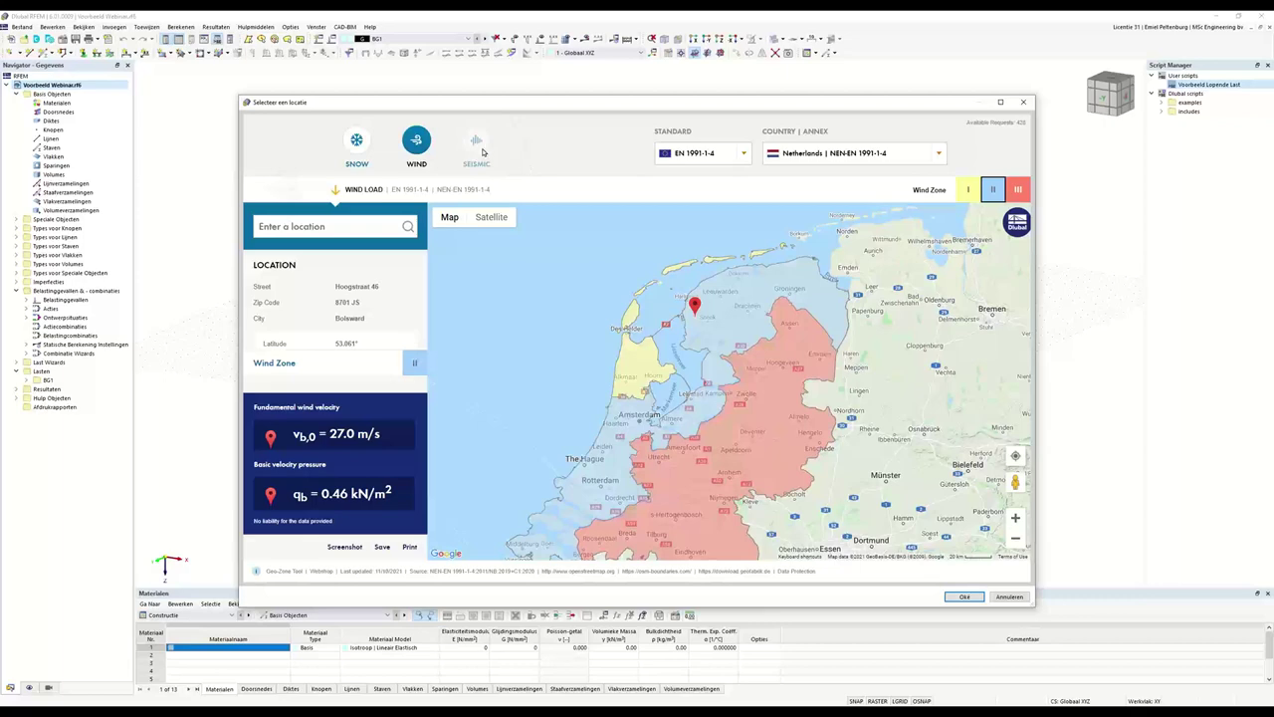
mouse_move(454, 220)
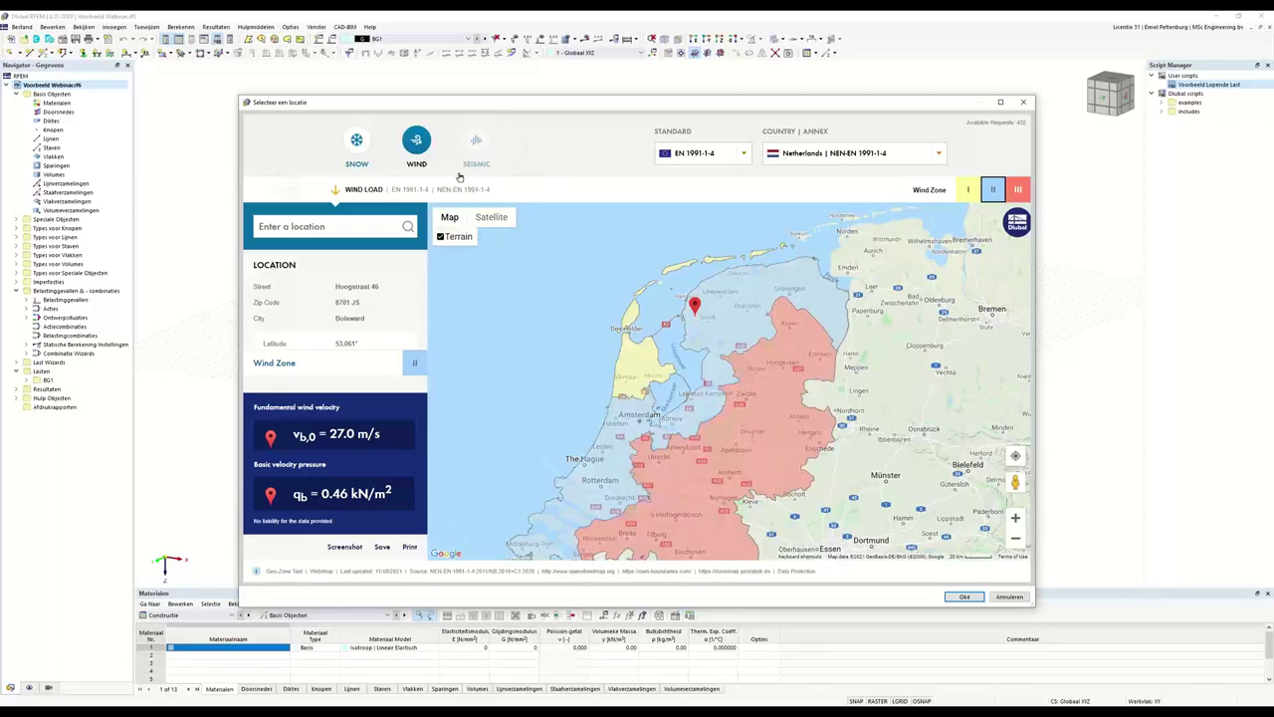
left_click_drag(617, 418, 623, 271)
Select Genk, Belgium as the map location and view its seismic and snow load zones
left_click(361, 227)
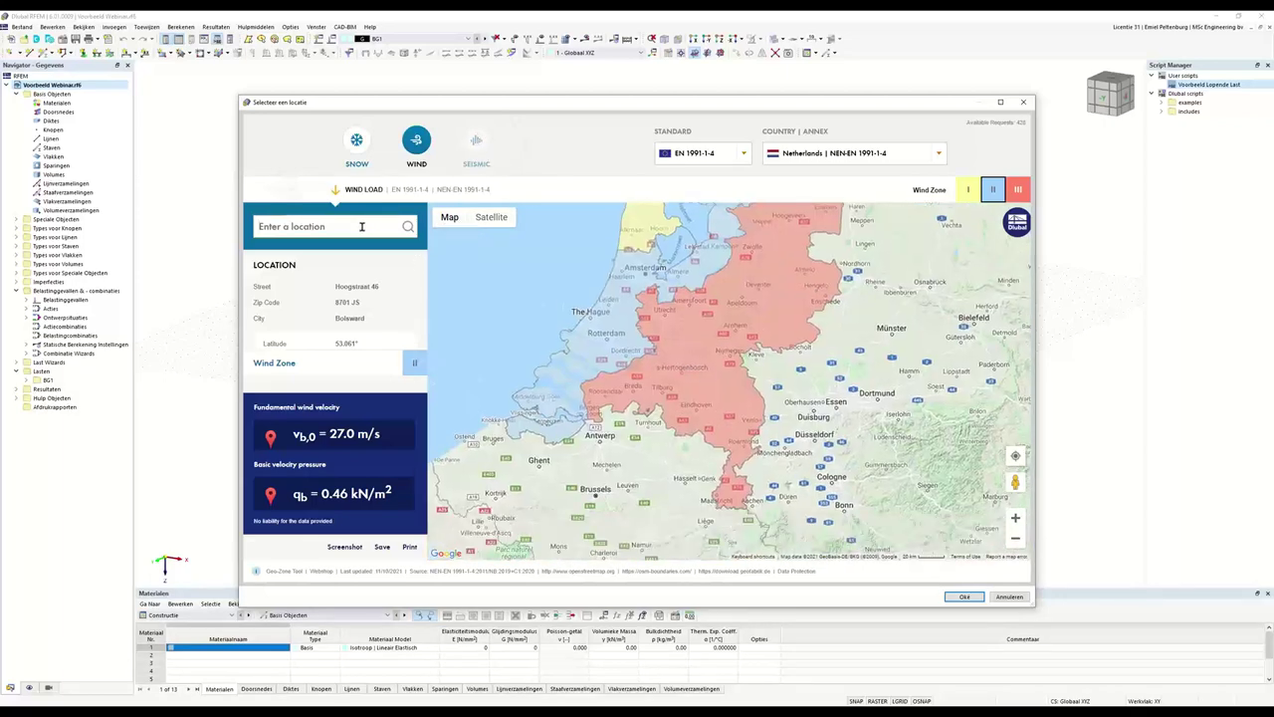
type("genk")
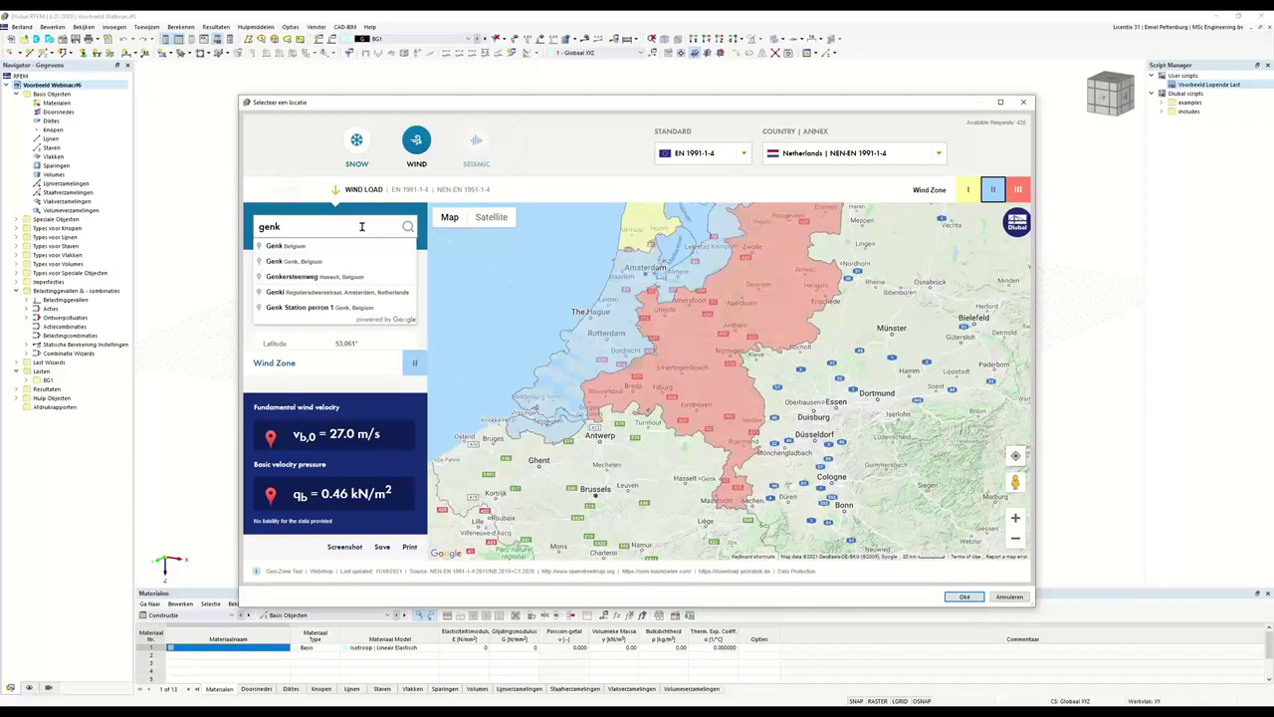
left_click(282, 249)
left_click(476, 141)
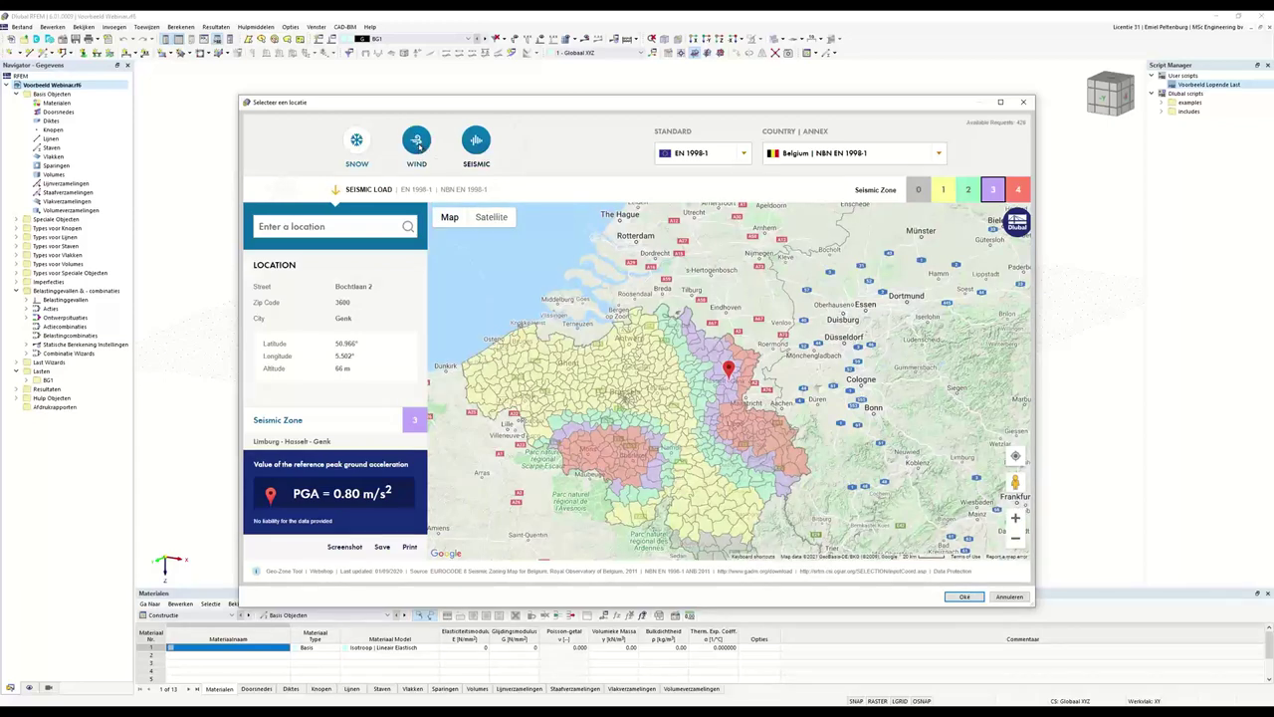
left_click(358, 142)
Set the project location to Alkmaar, Netherlands and apply it to the model's base data
left_click(332, 226)
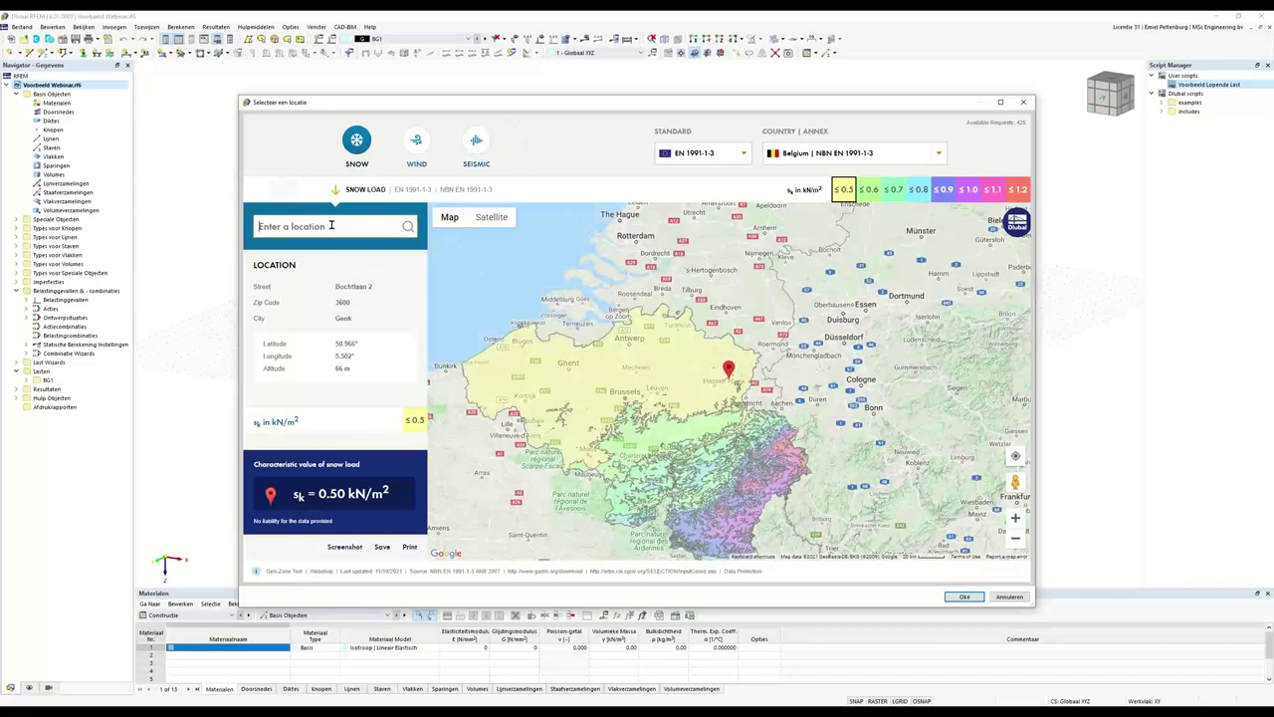
type("alkmaar")
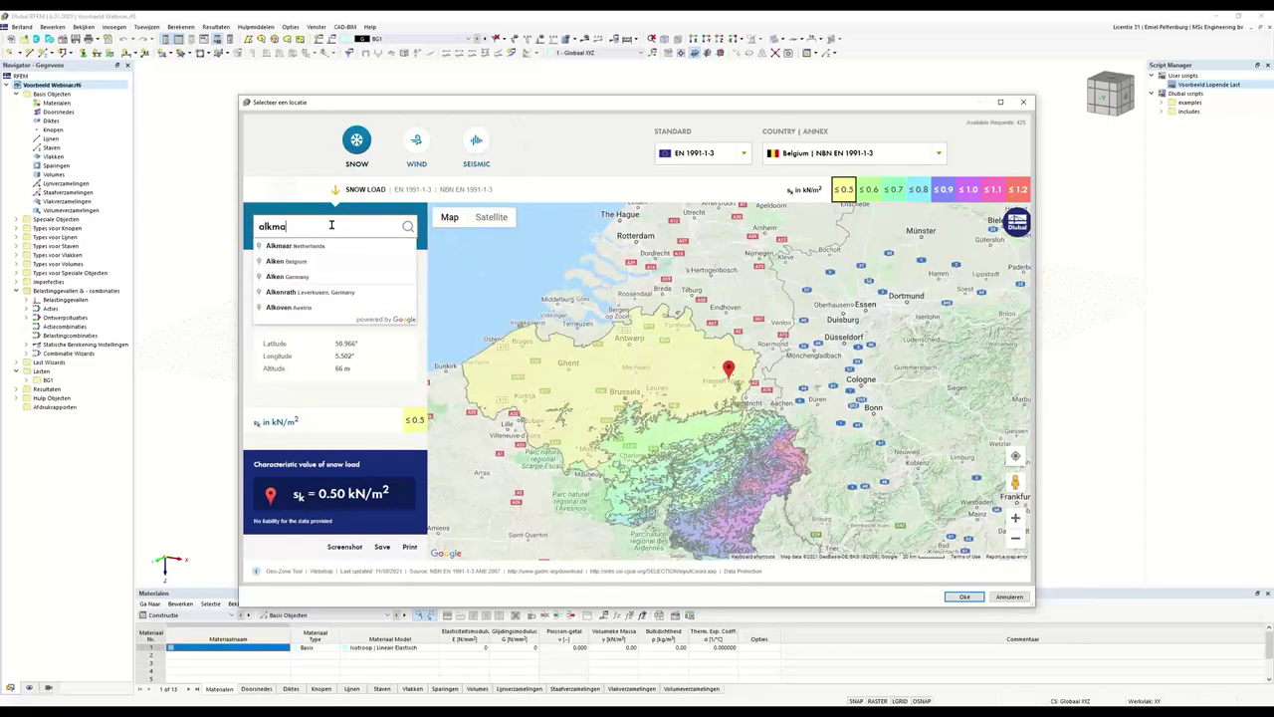
left_click(324, 248)
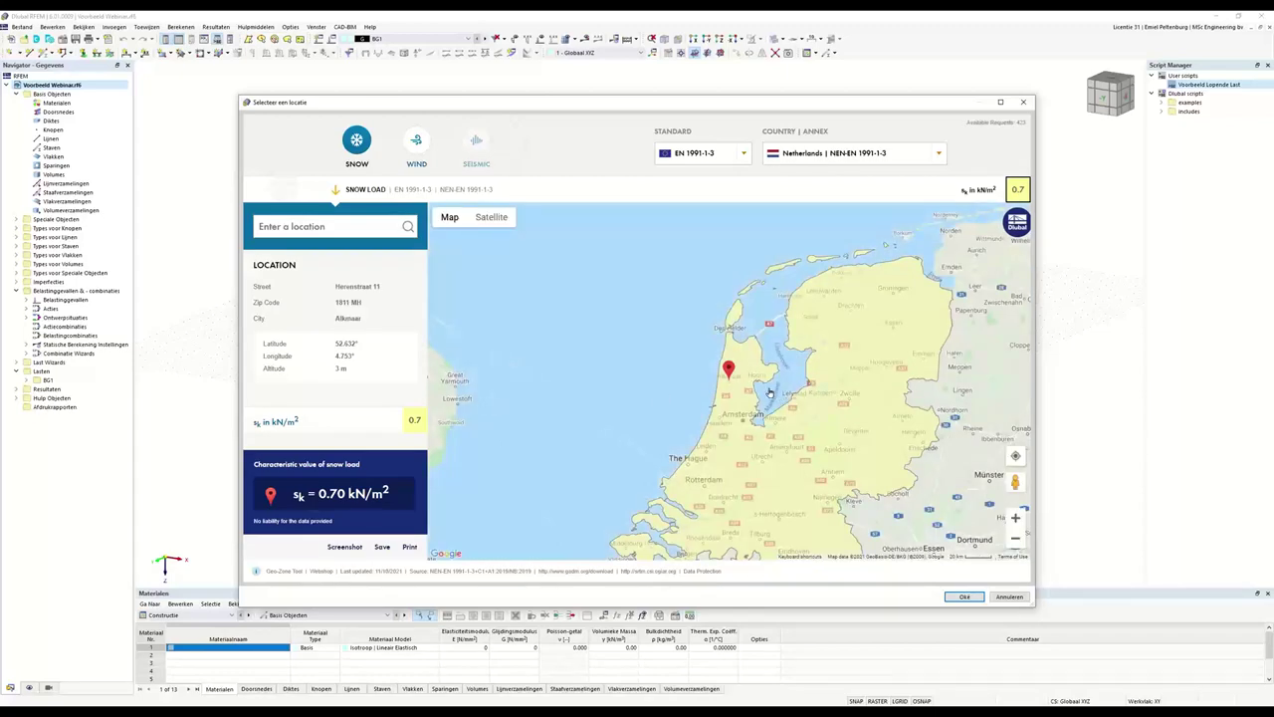
left_click(964, 597)
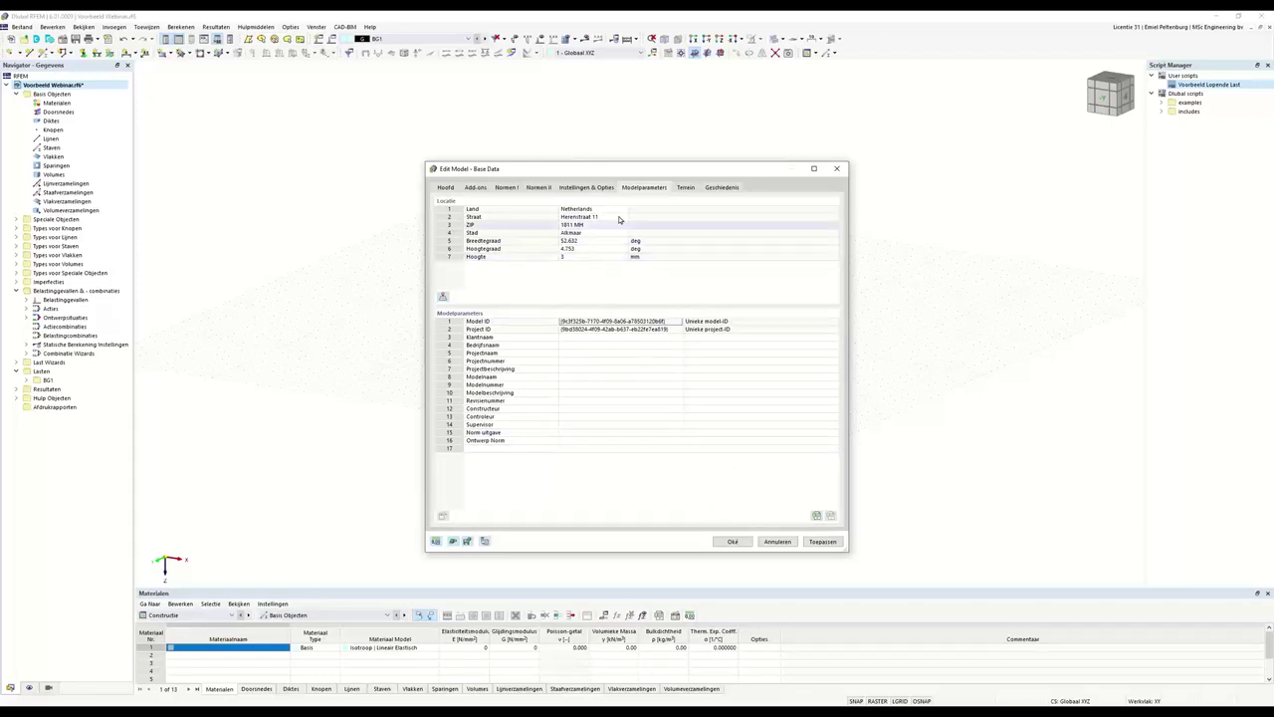
left_click(732, 542)
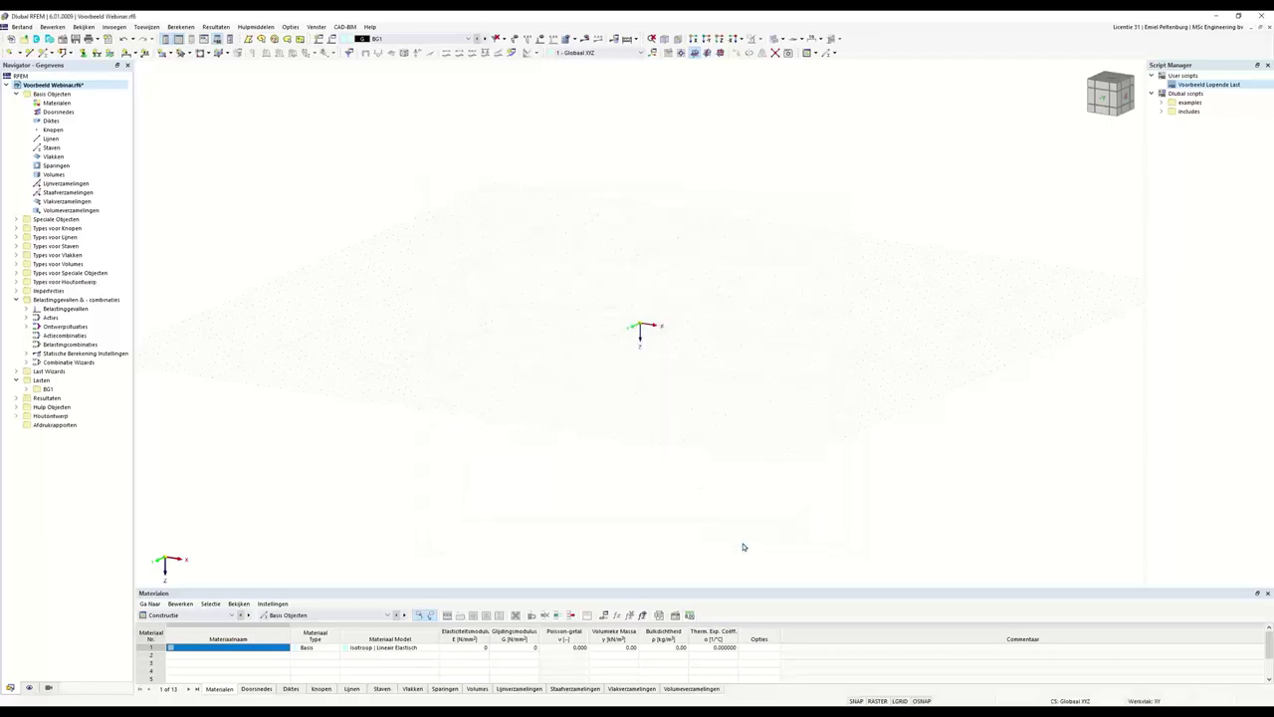
Enlarge the Materialen table area so that more empty material rows are shown below the model view
middle_click_drag(631, 222, 561, 239)
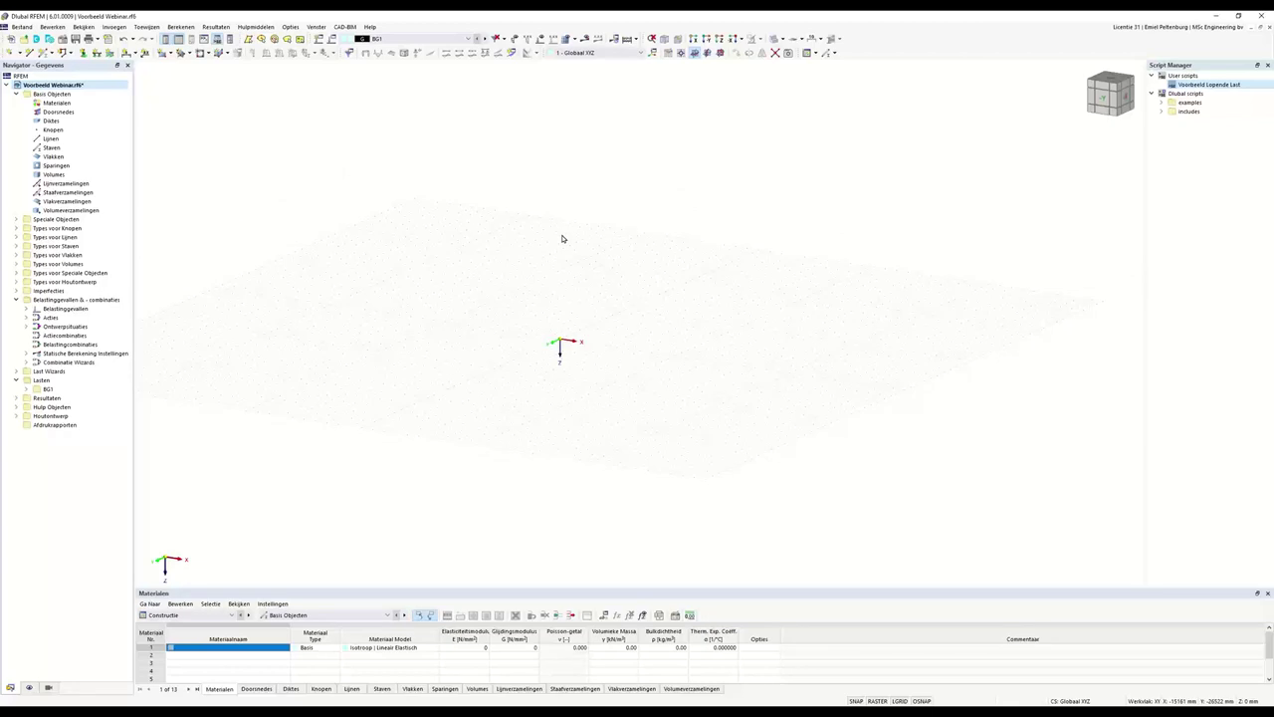
middle_click_drag(628, 216, 563, 159)
middle_click_drag(528, 229, 516, 279)
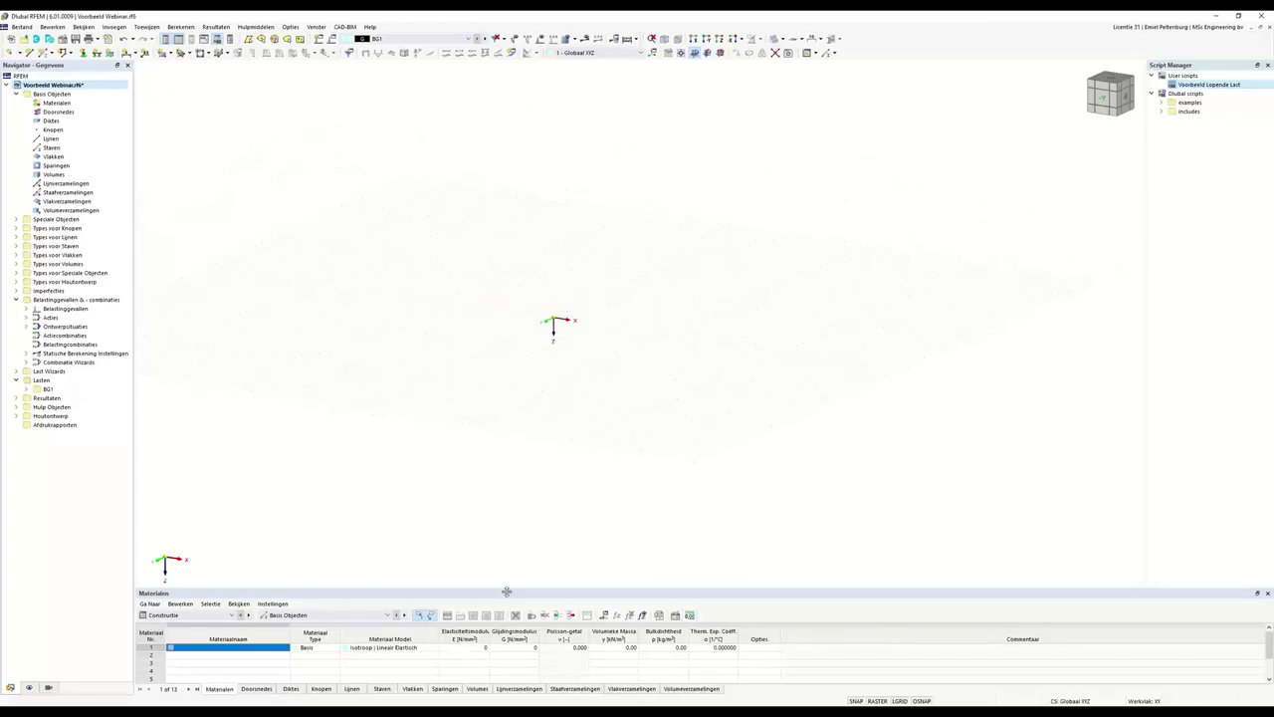
left_click_drag(506, 594, 540, 469)
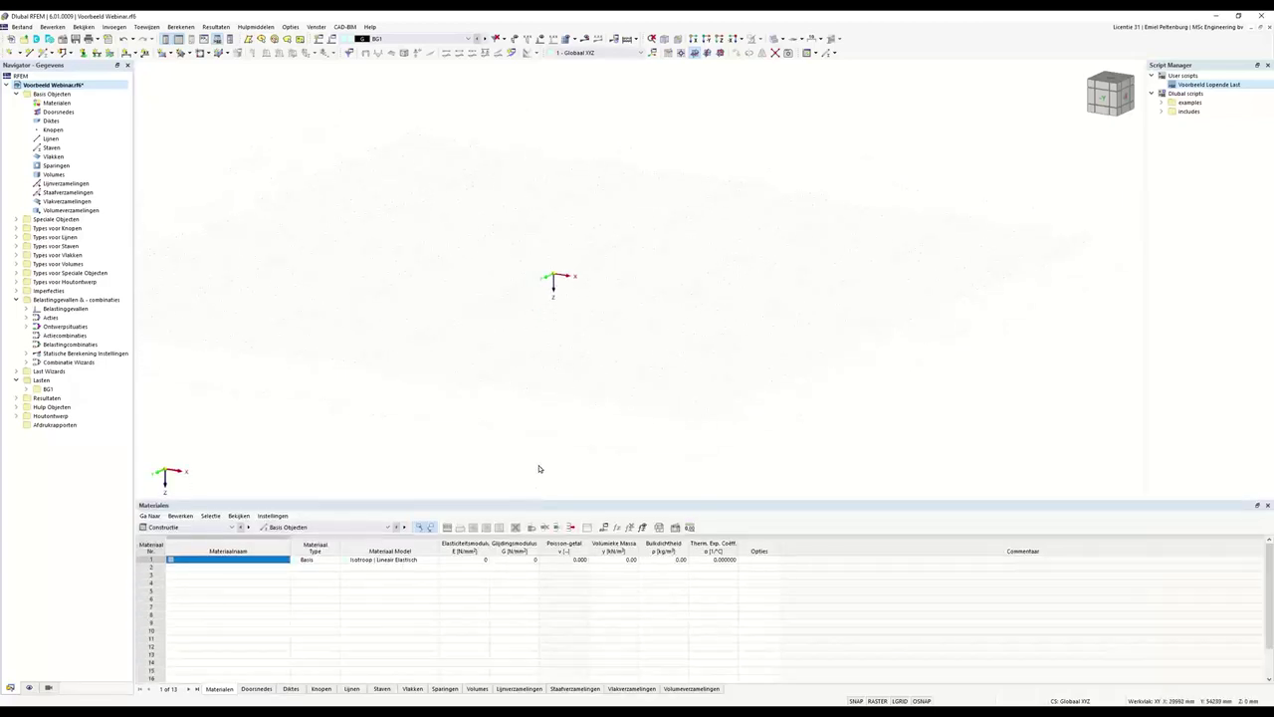
left_click(659, 528)
Change the model type to 2D | XZ | 3D in the base data and deactivate the Vlakken main objects
right_click(67, 86)
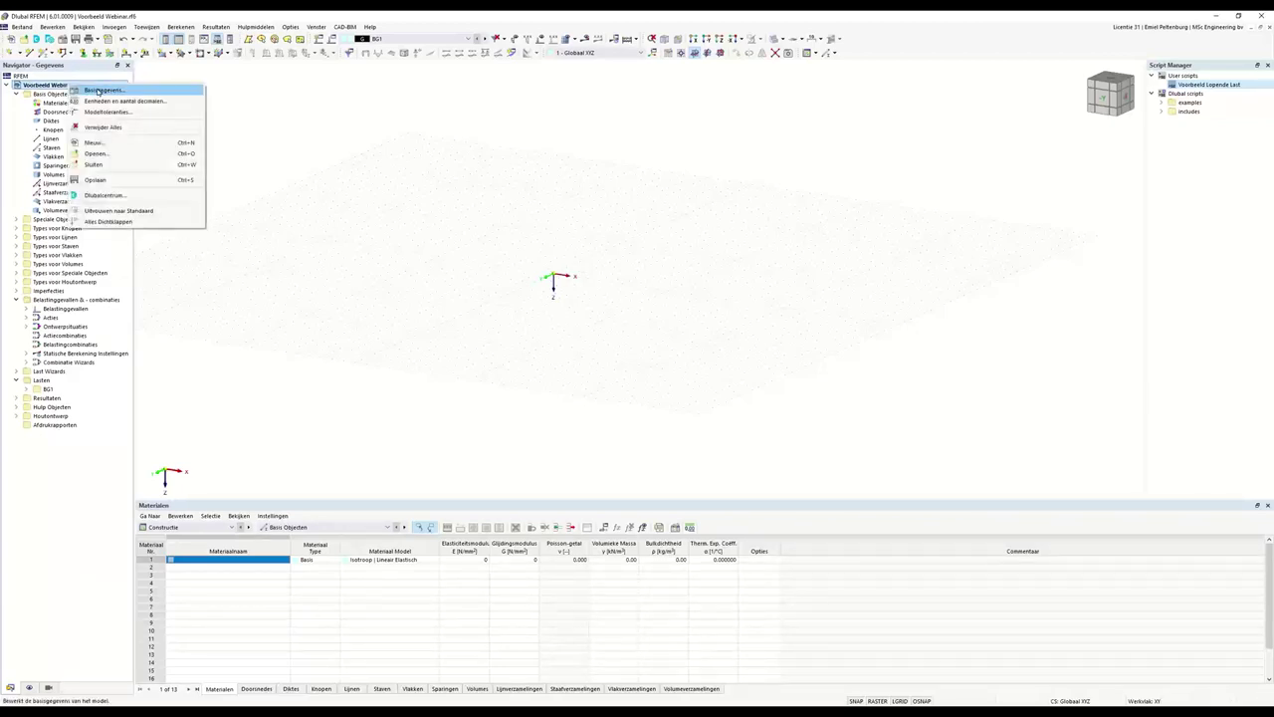
left_click(98, 90)
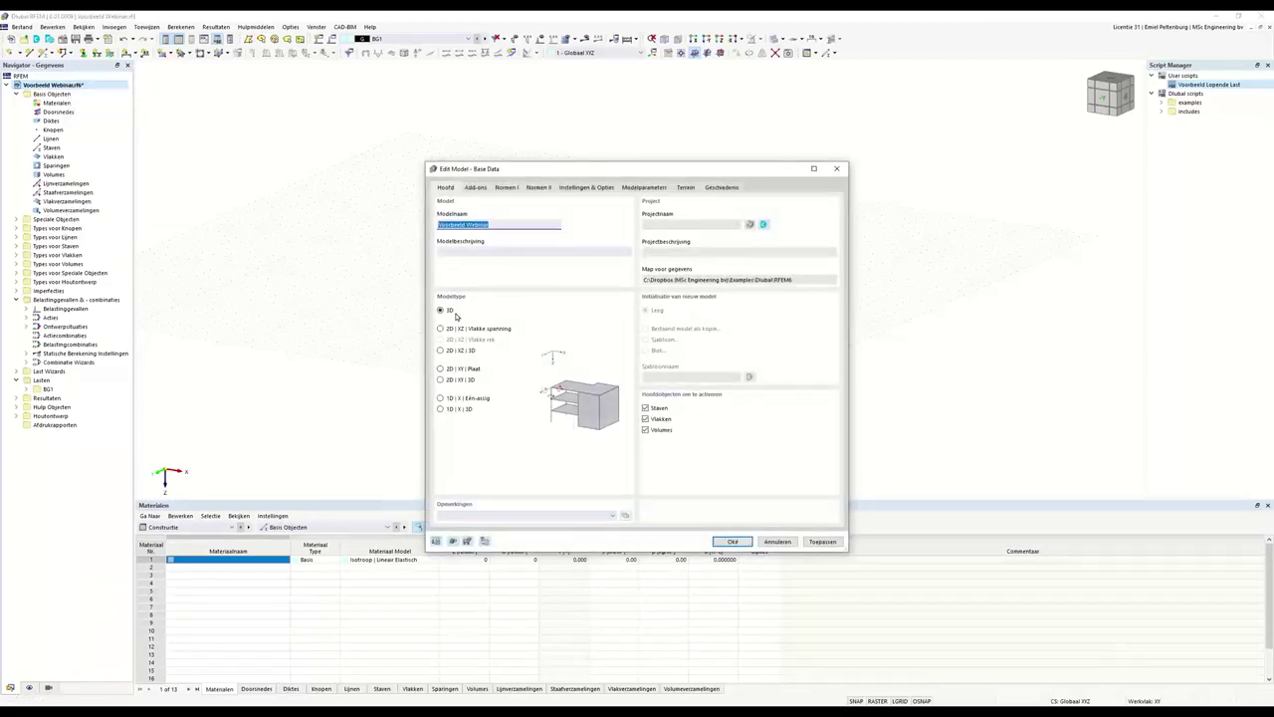
left_click(457, 350)
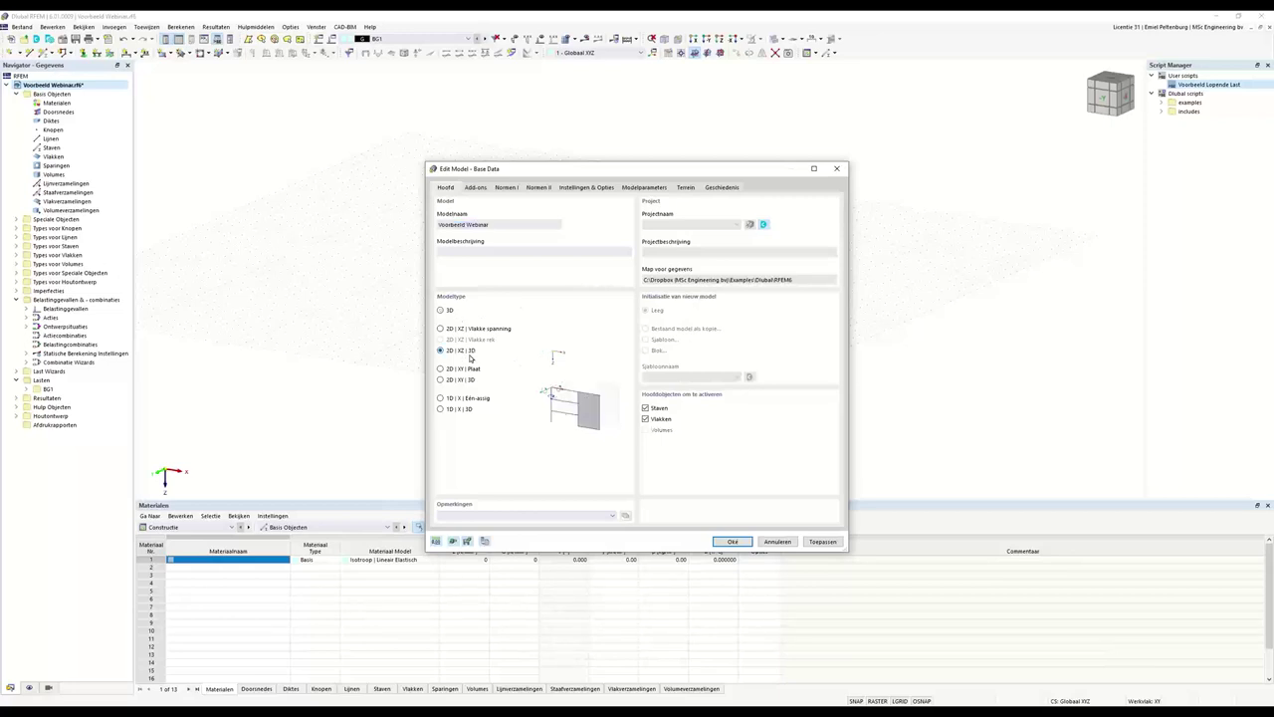
left_click(473, 353)
left_click(645, 419)
left_click(730, 542)
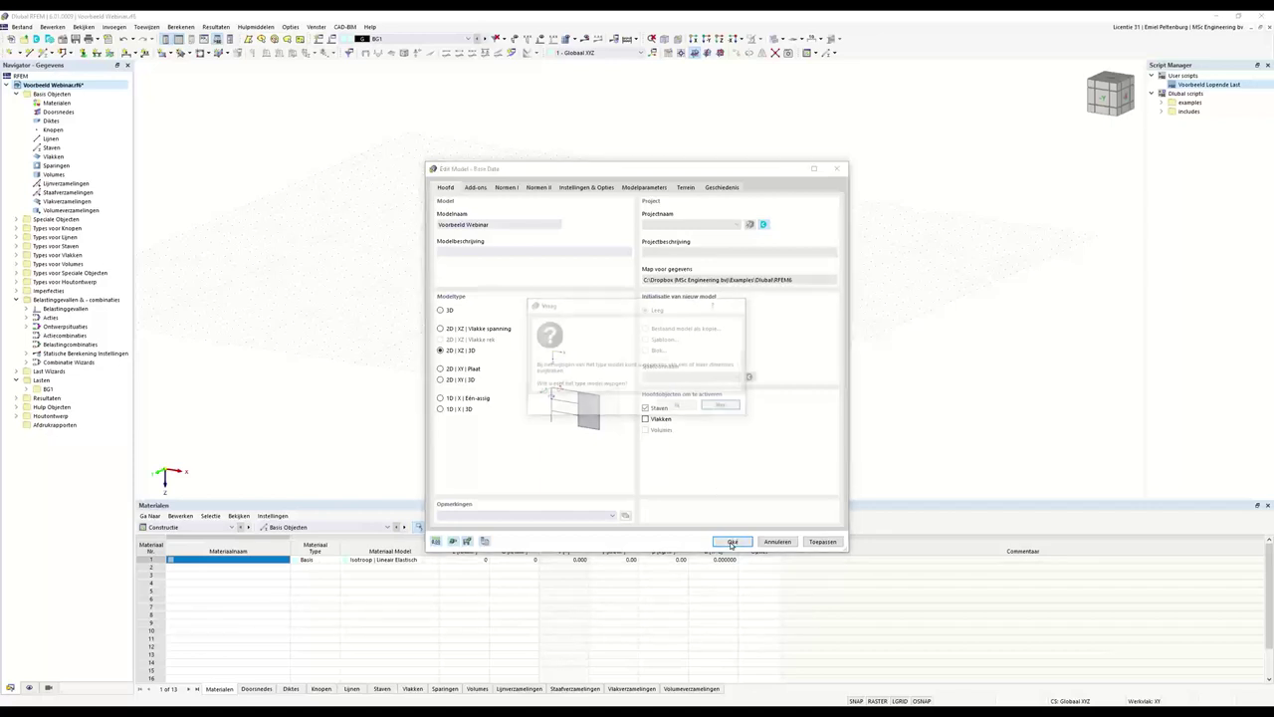
left_click(677, 411)
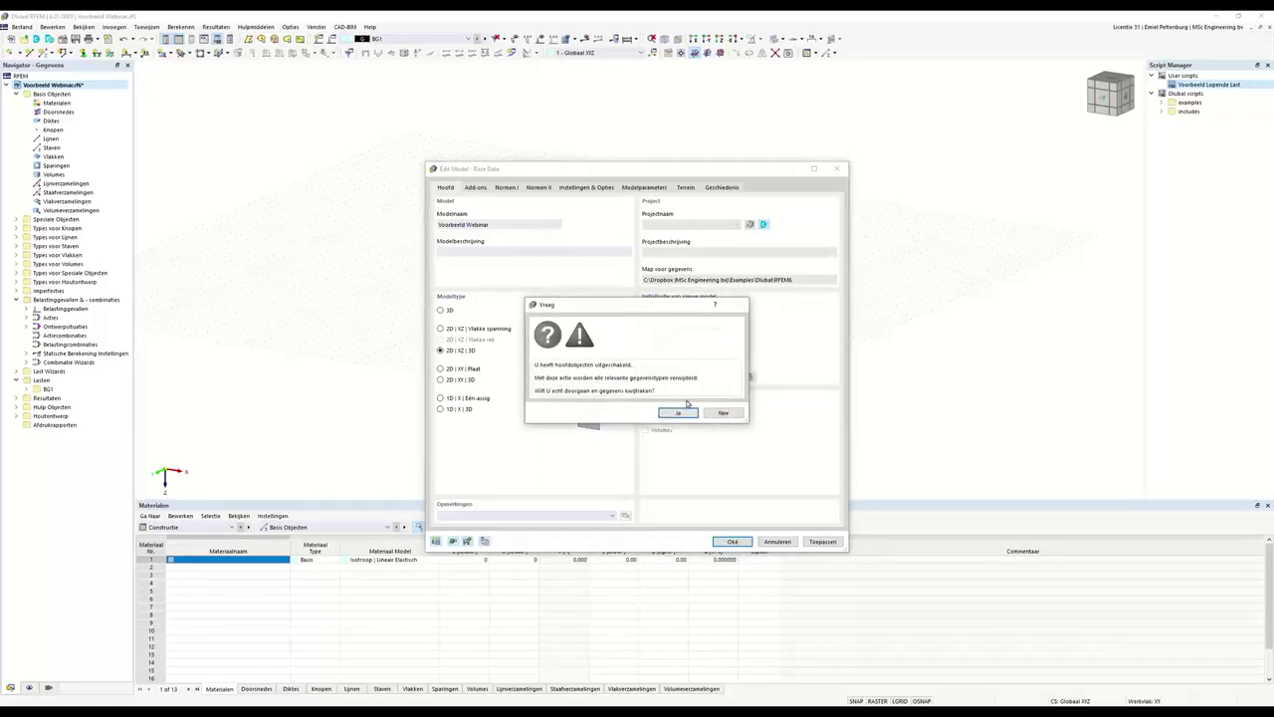
left_click(681, 412)
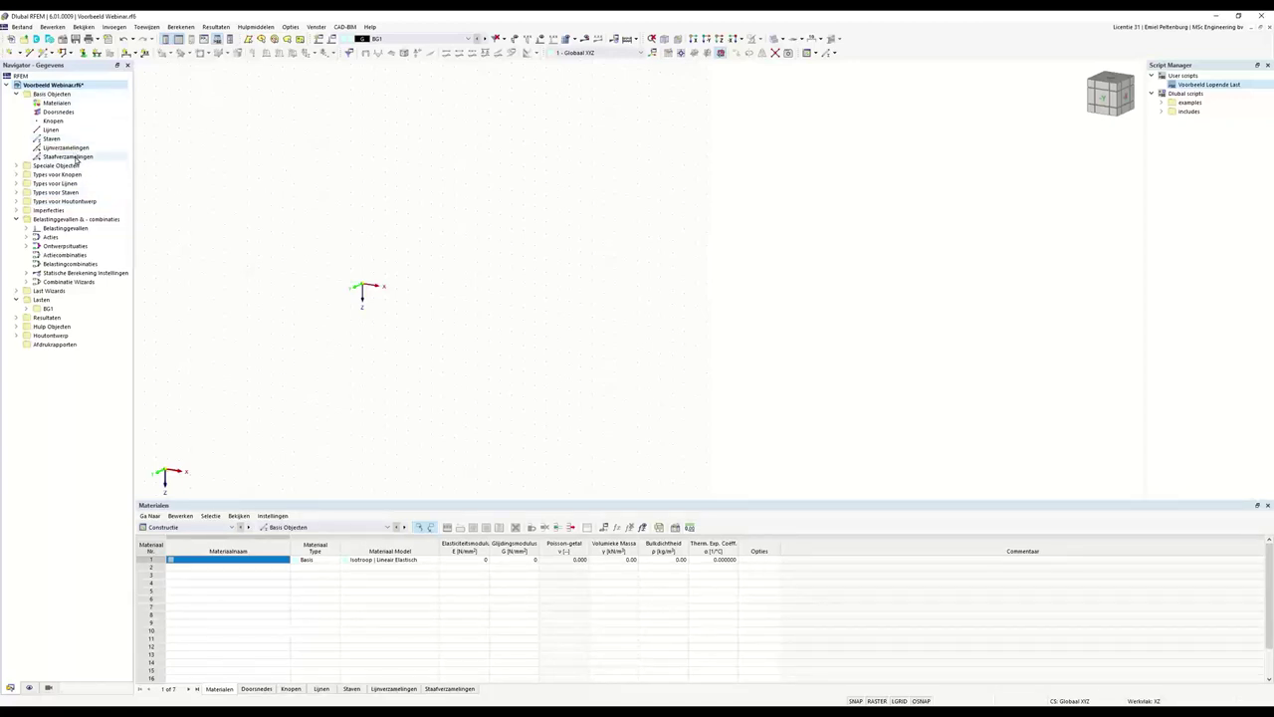
Examine the navigator categories for special objects, node types, member types and timber design types
left_click(16, 166)
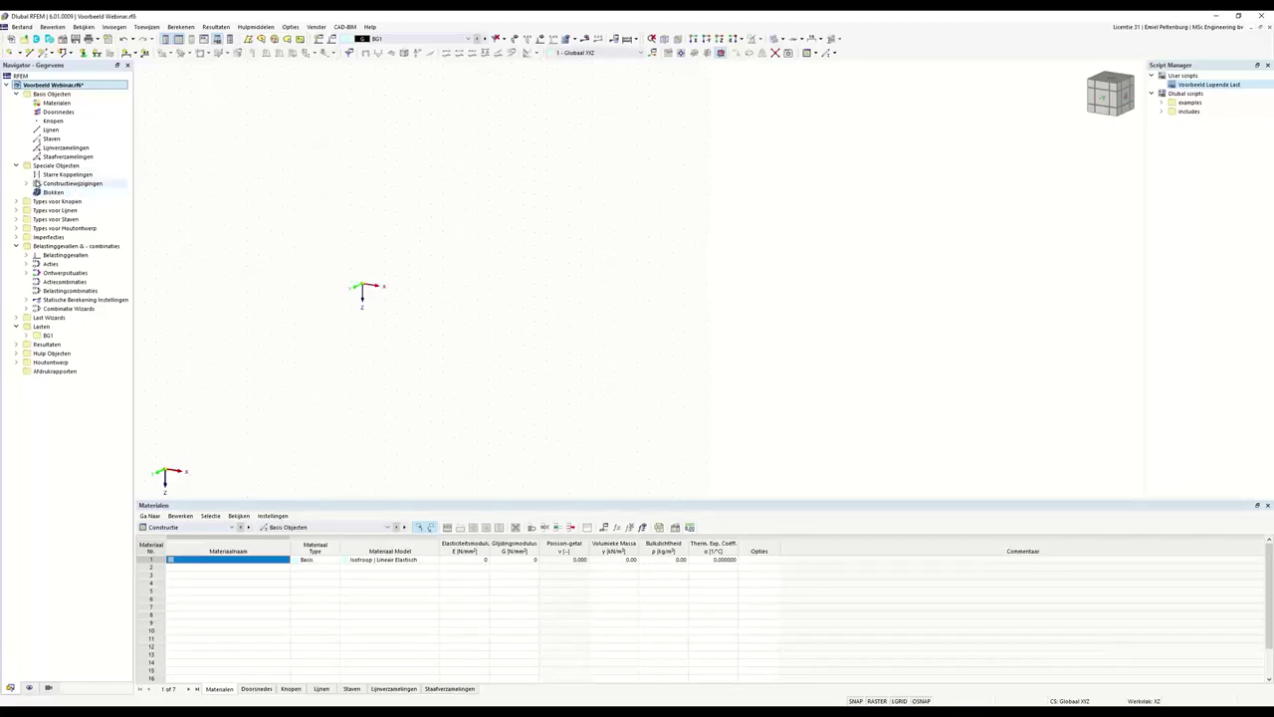
left_click(15, 168)
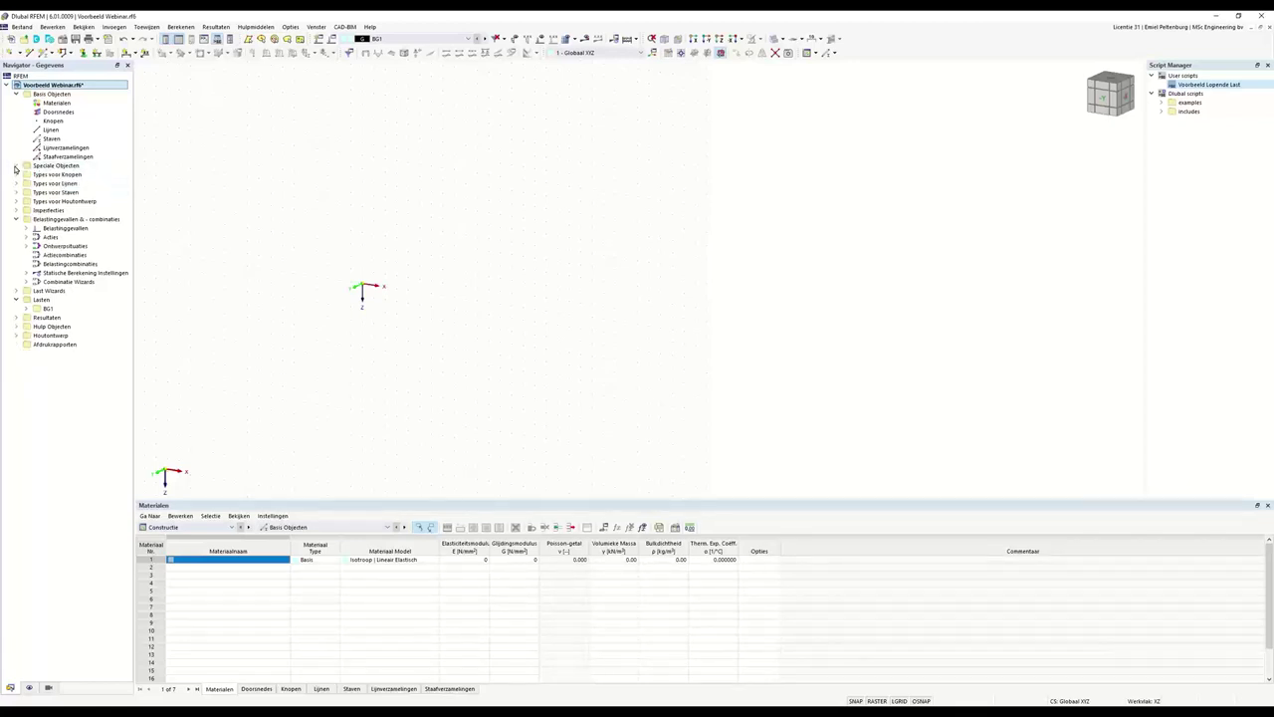
left_click(15, 93)
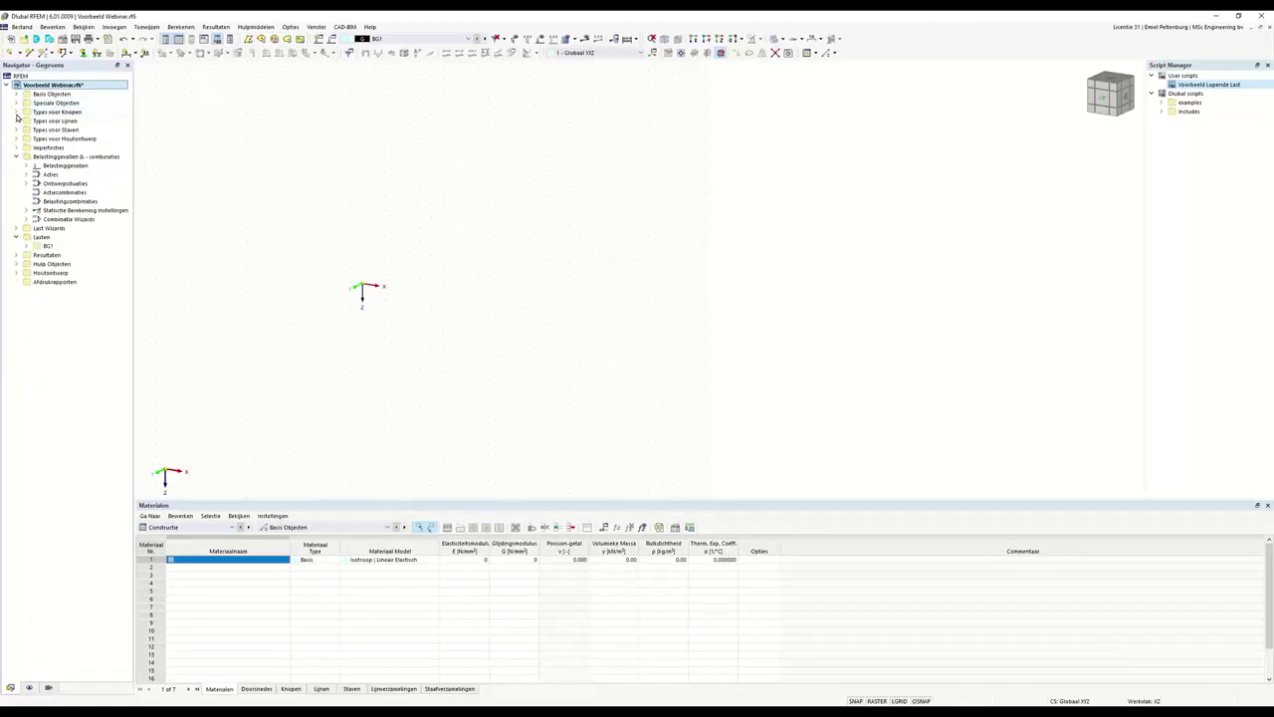
left_click(15, 112)
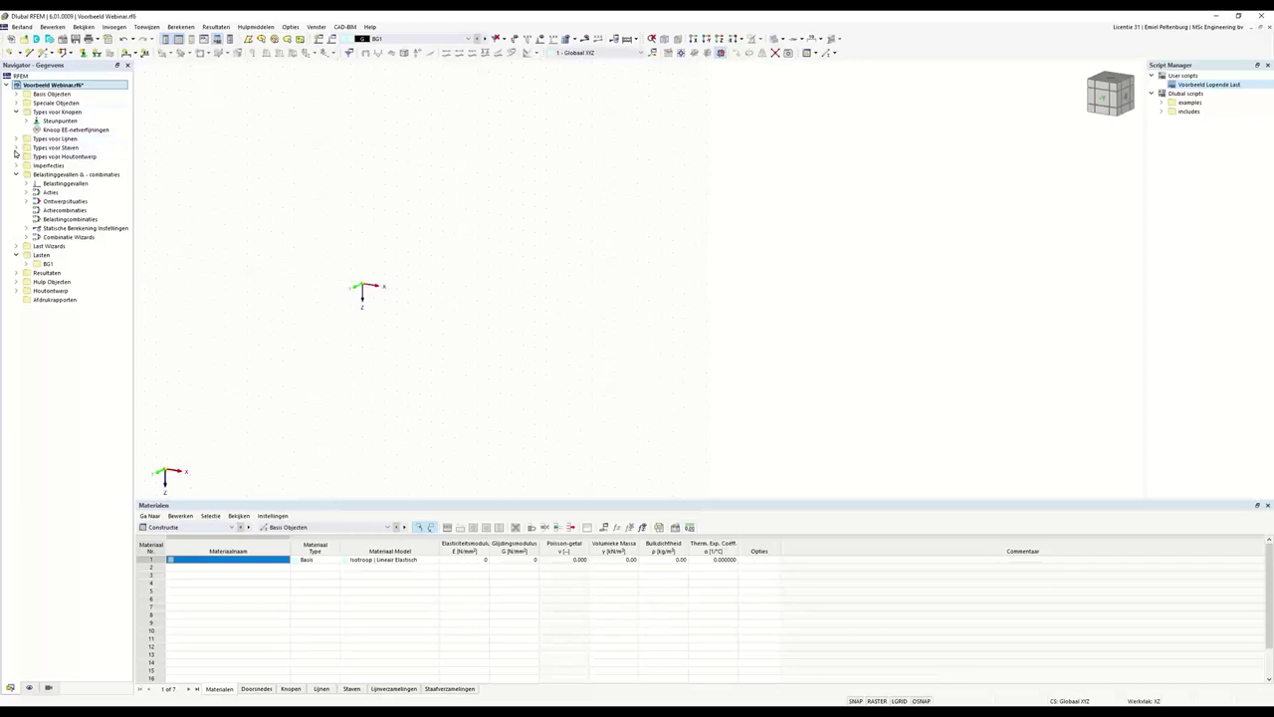
double_click(58, 147)
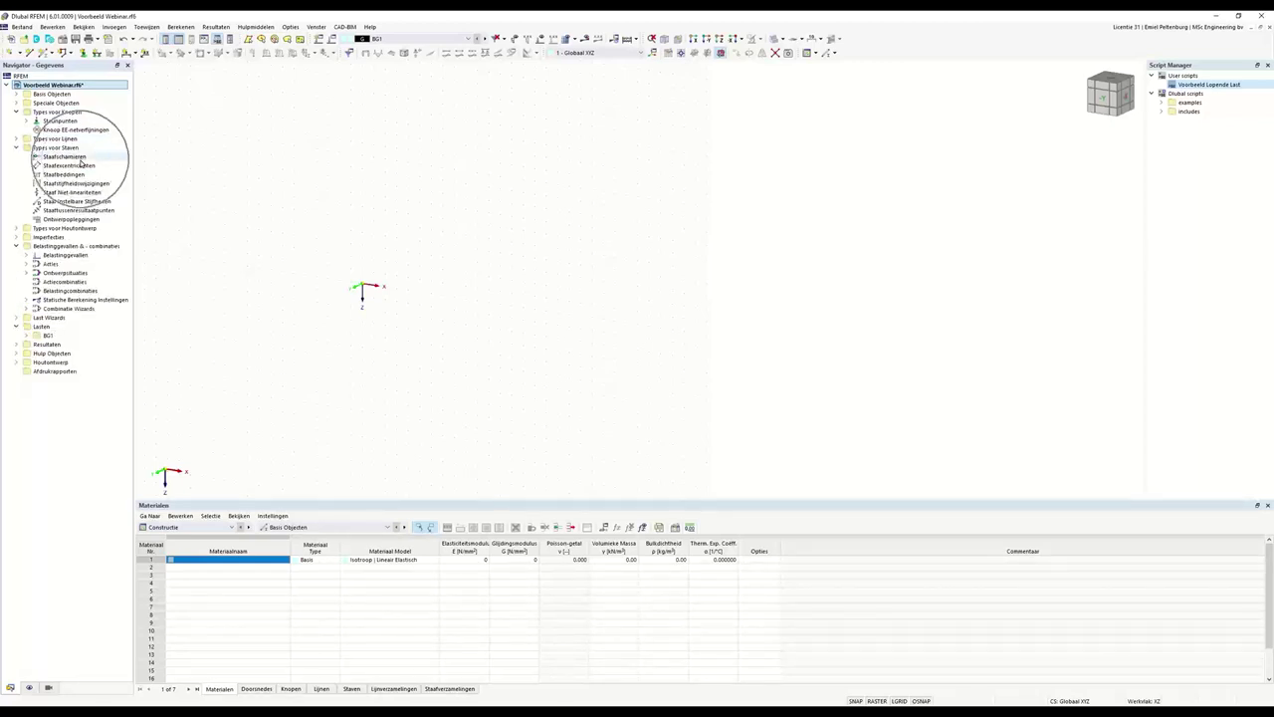
left_click(16, 147)
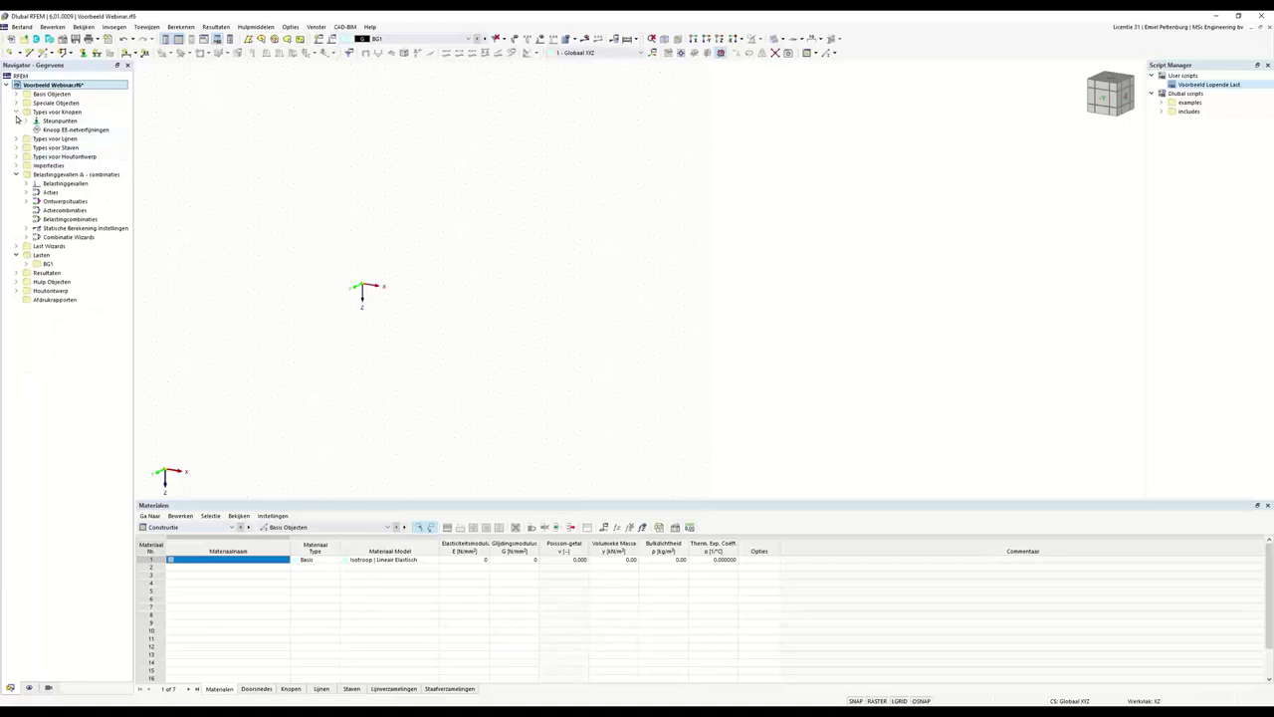
left_click(15, 112)
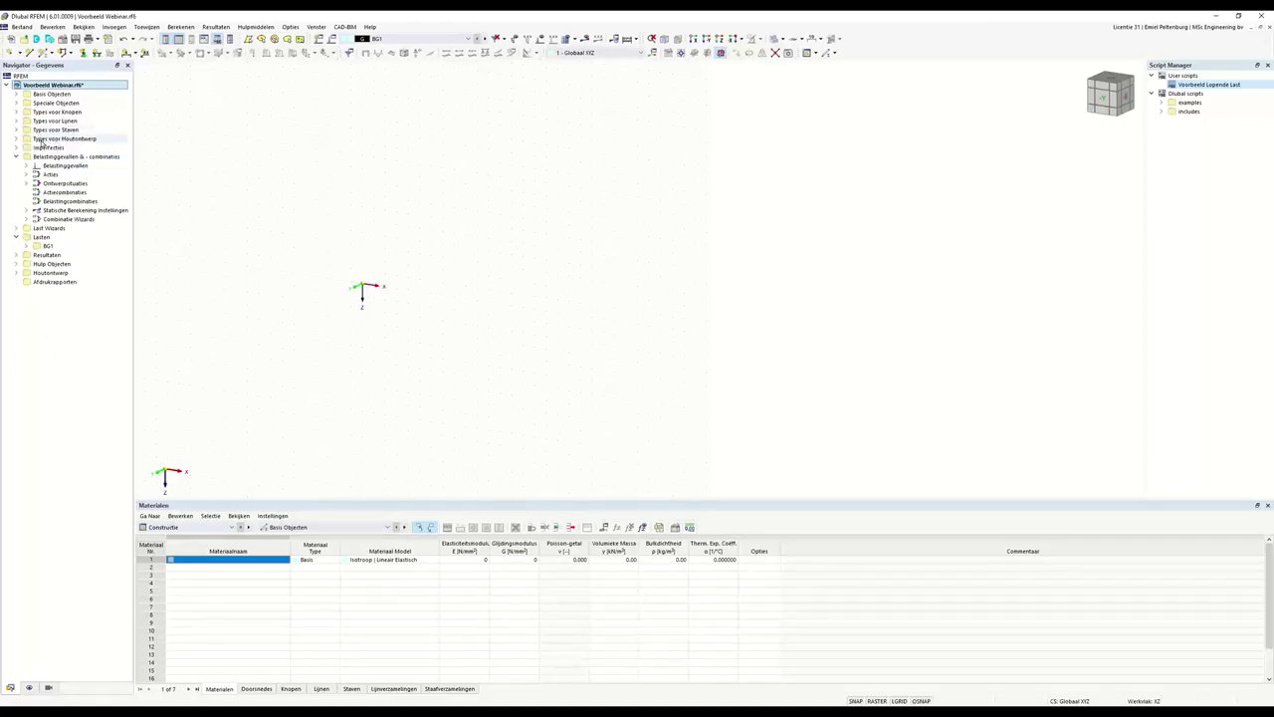
left_click(16, 139)
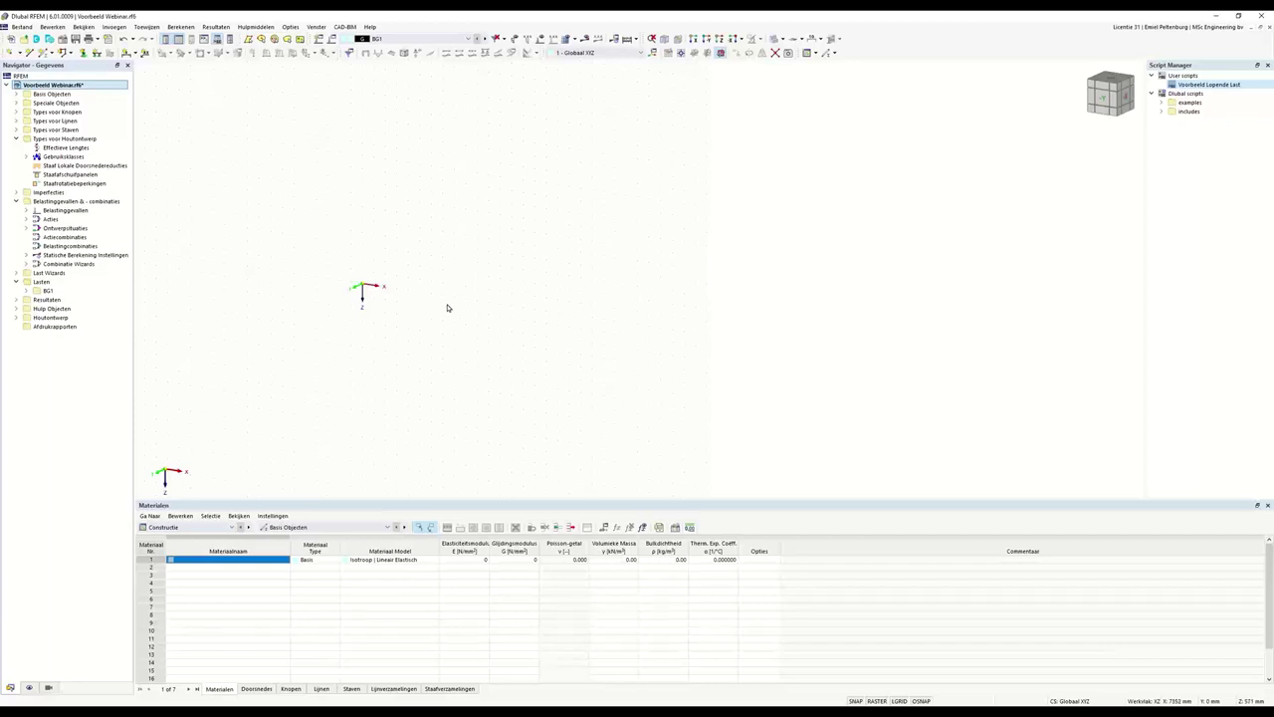
Reduce the height of the Materialen table and create a new print report for the model
middle_click_drag(446, 307, 387, 393)
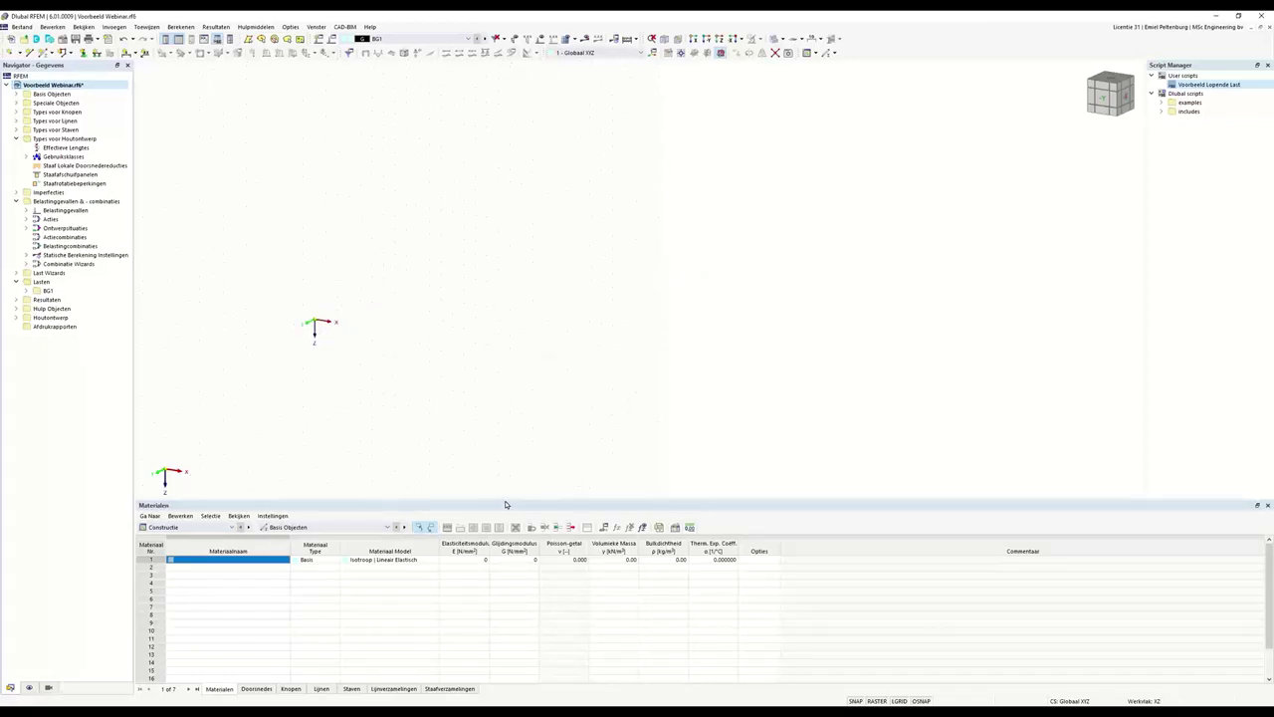
left_click_drag(506, 503, 495, 550)
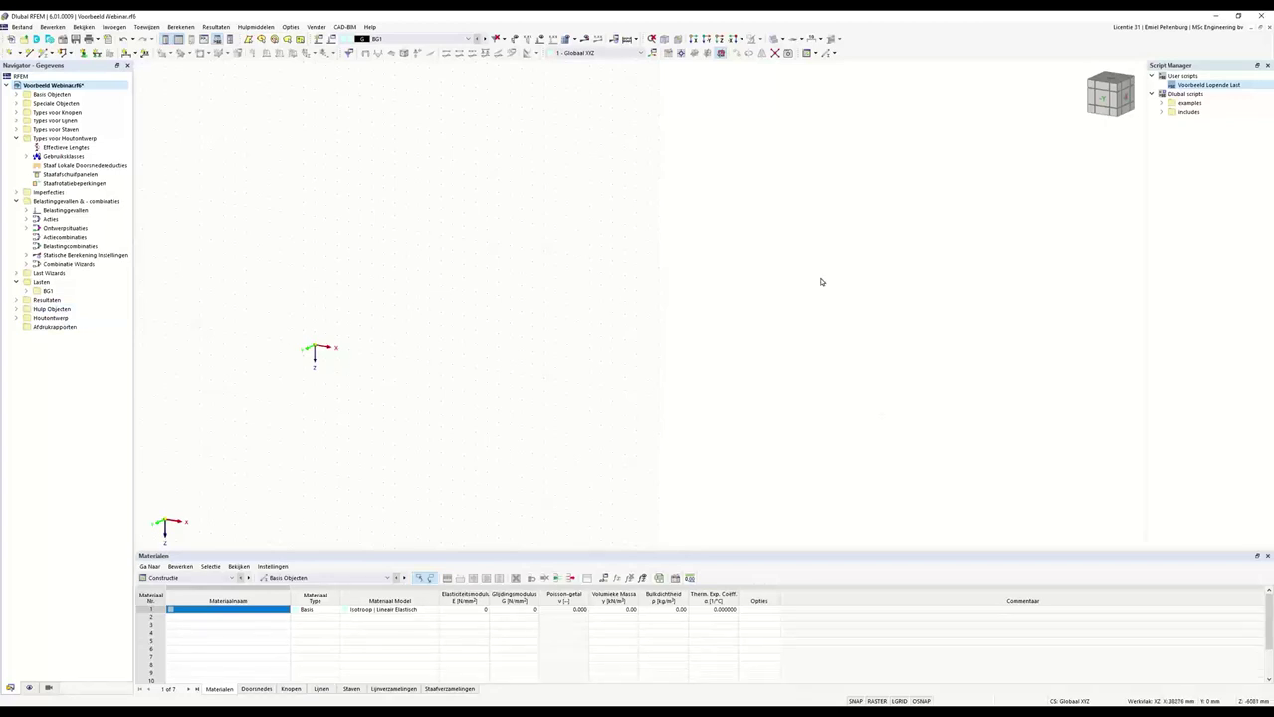
right_click(60, 328)
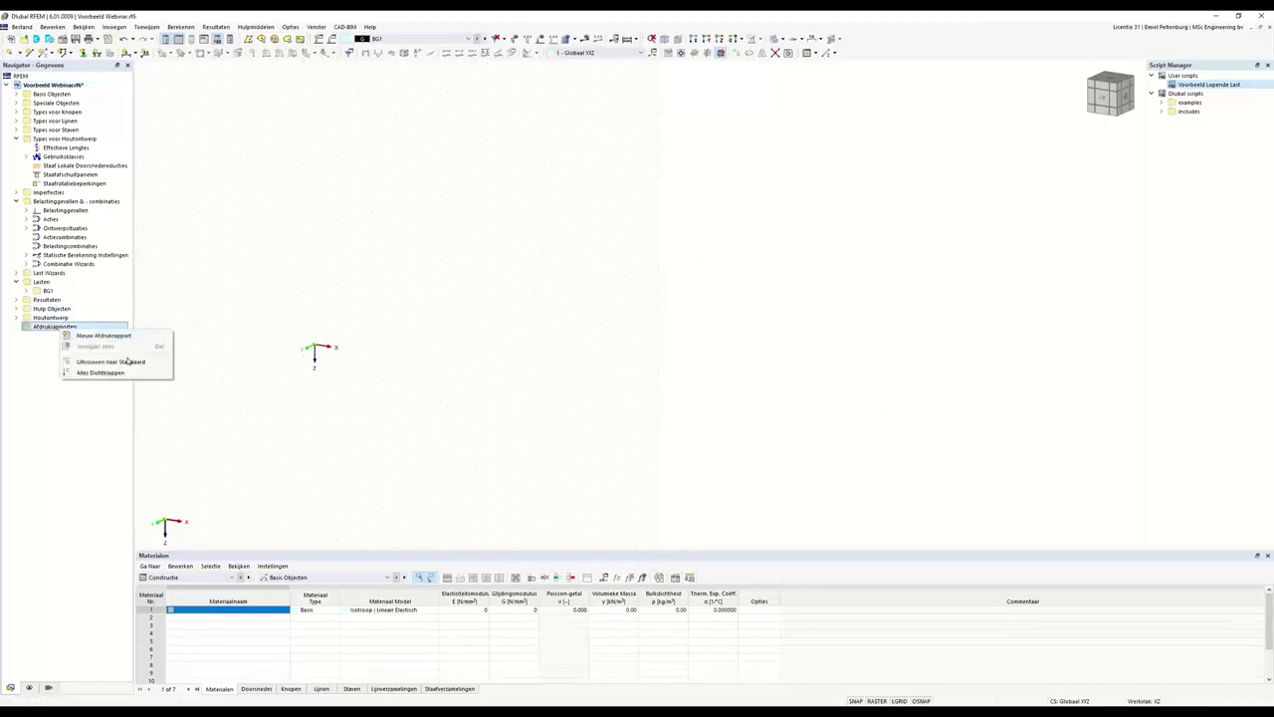
left_click(103, 336)
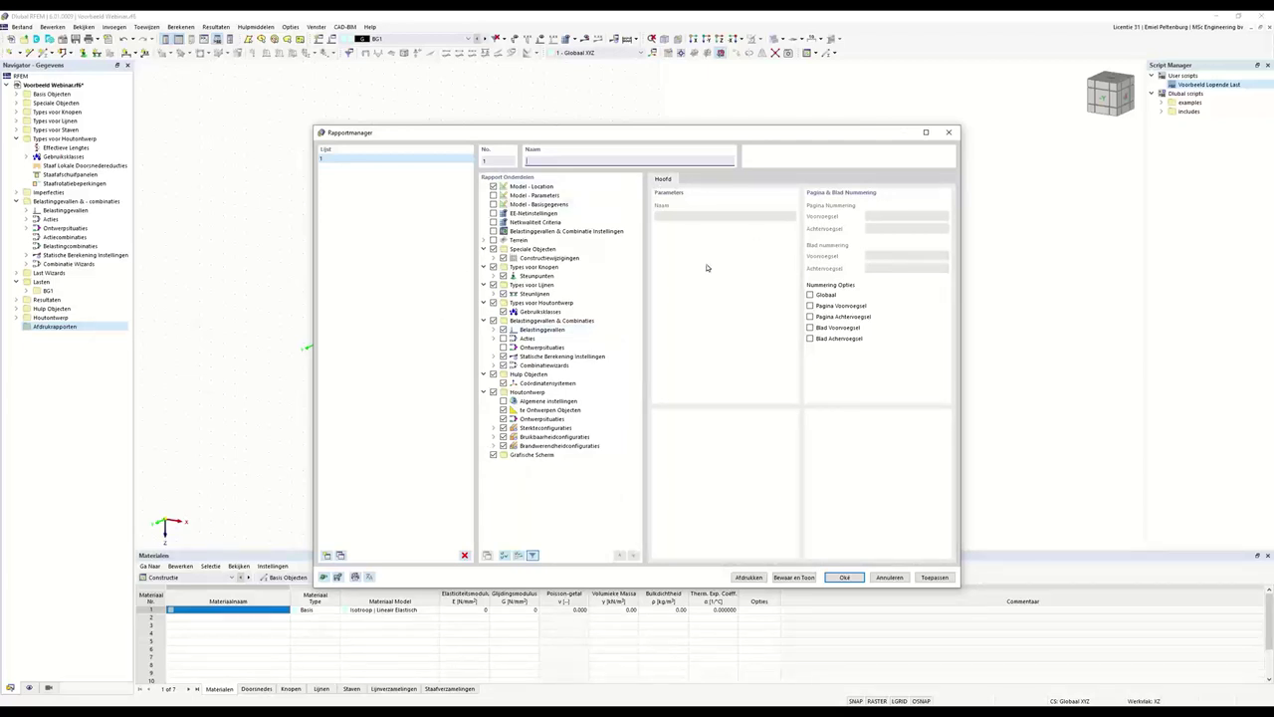
Apply the report template "MSc - z naar beneden - 2D raamwerk uitvoer - sjabloon", then save and display the report
left_click(545, 249)
left_click(326, 578)
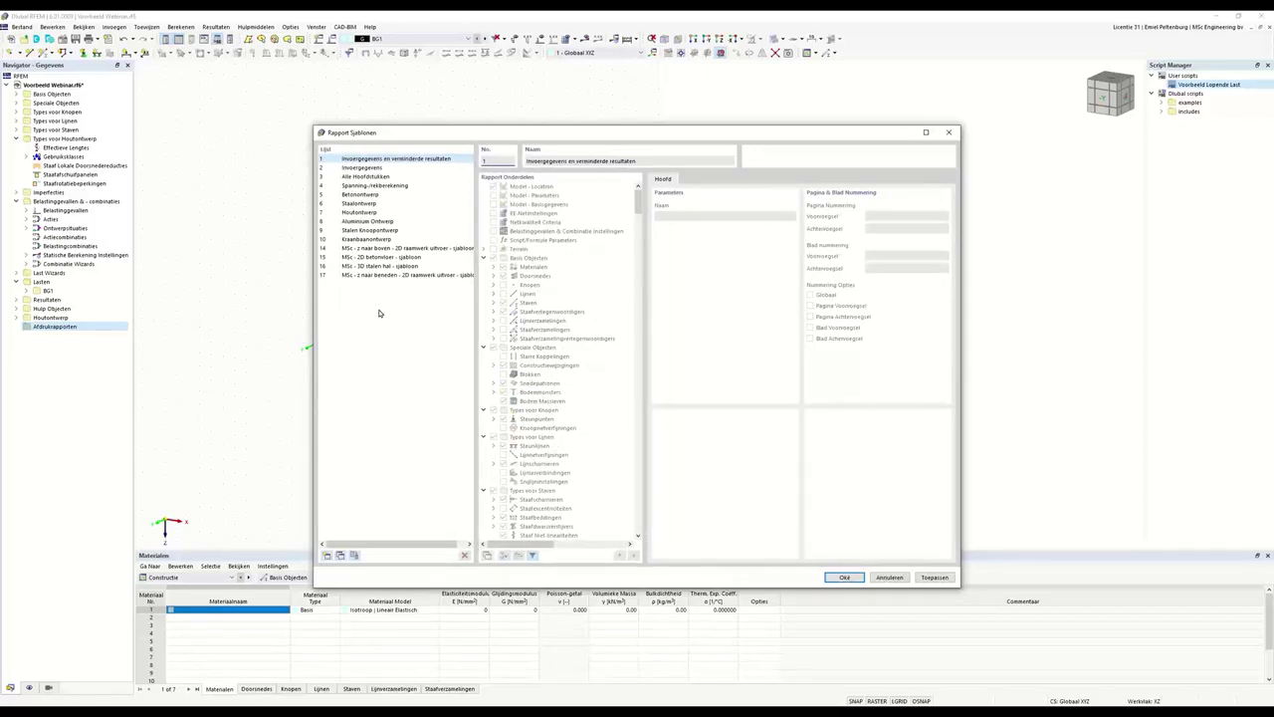
left_click(397, 274)
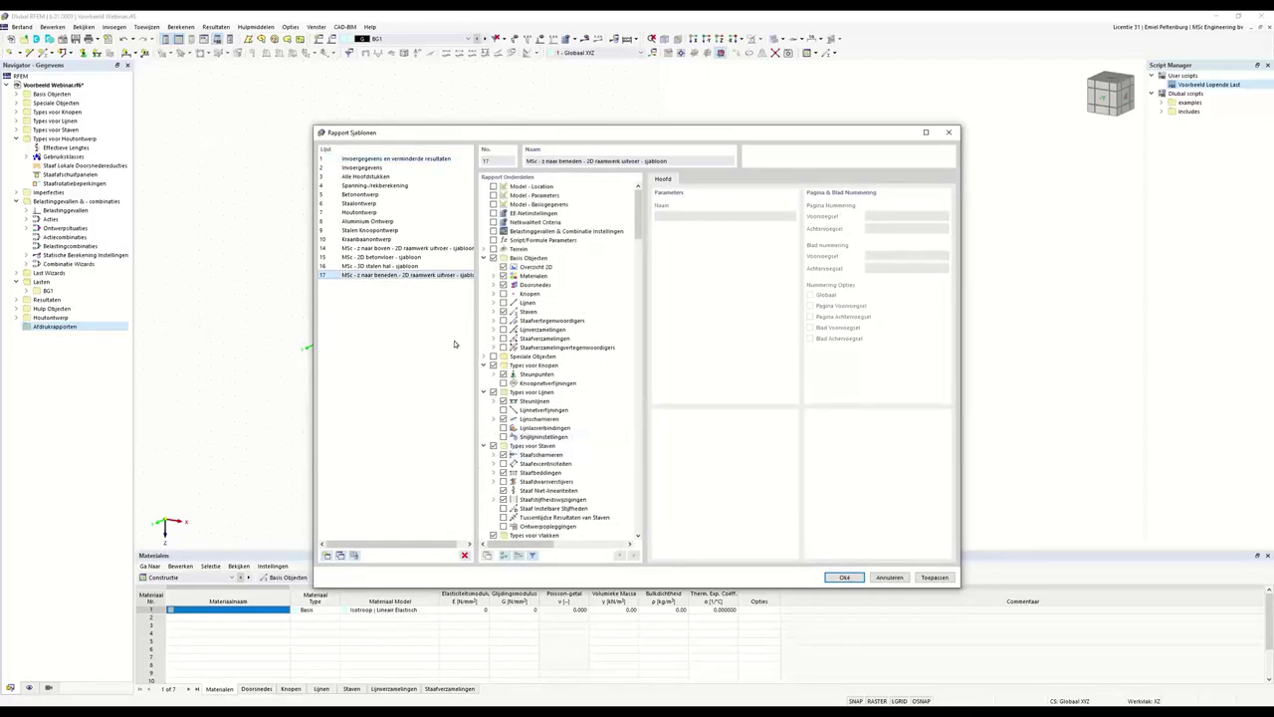
left_click(844, 577)
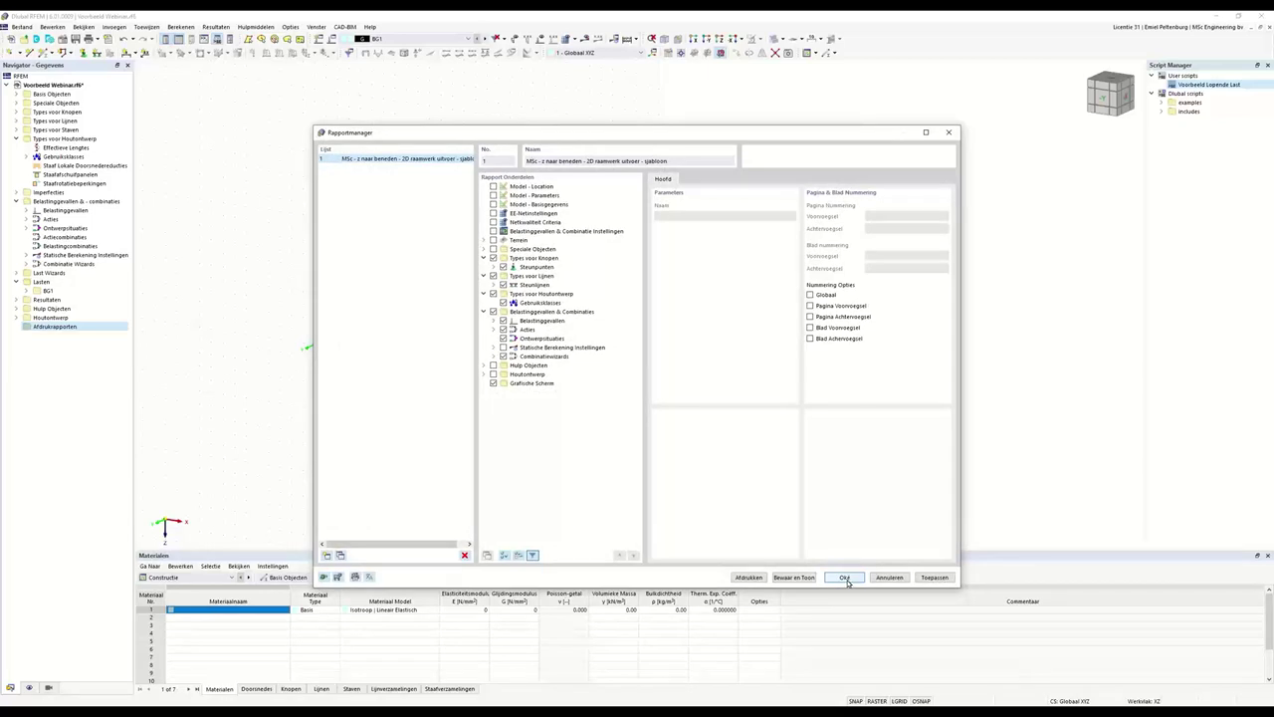
left_click(815, 577)
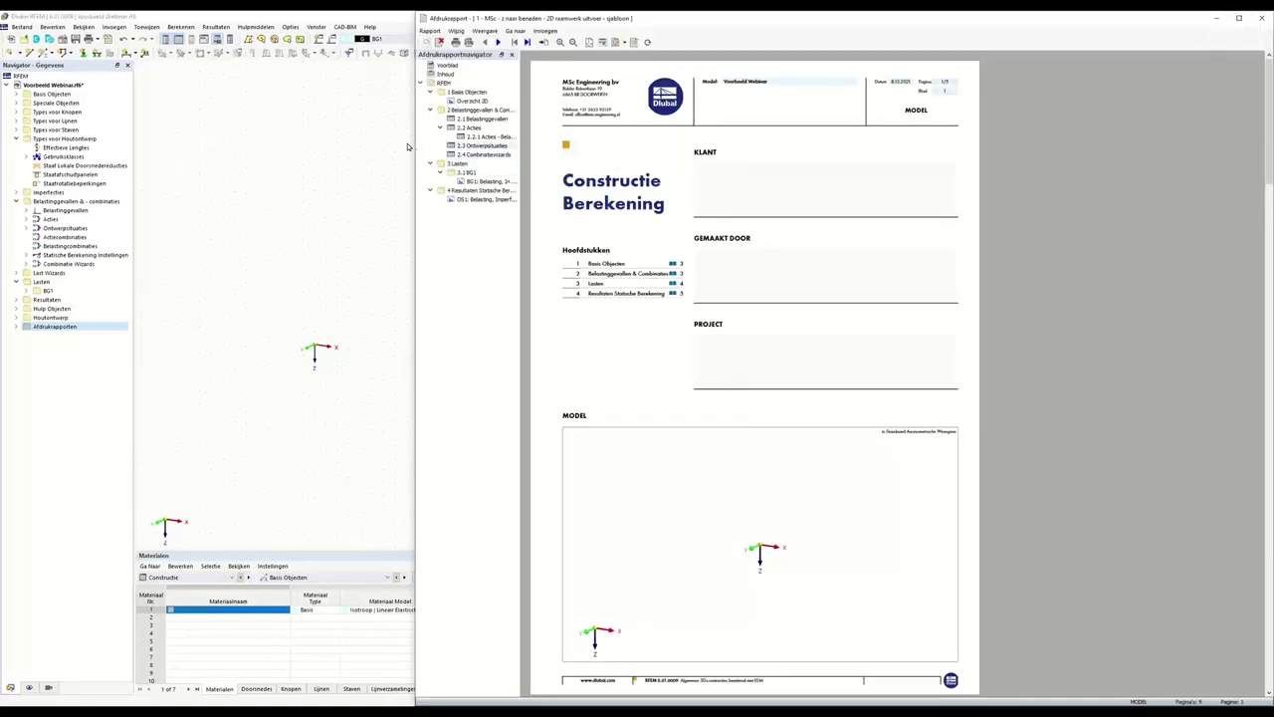
Arrange the model and the print report side by side with the model wider, and show the report's Basis Objecten chapter
left_click_drag(416, 145, 791, 171)
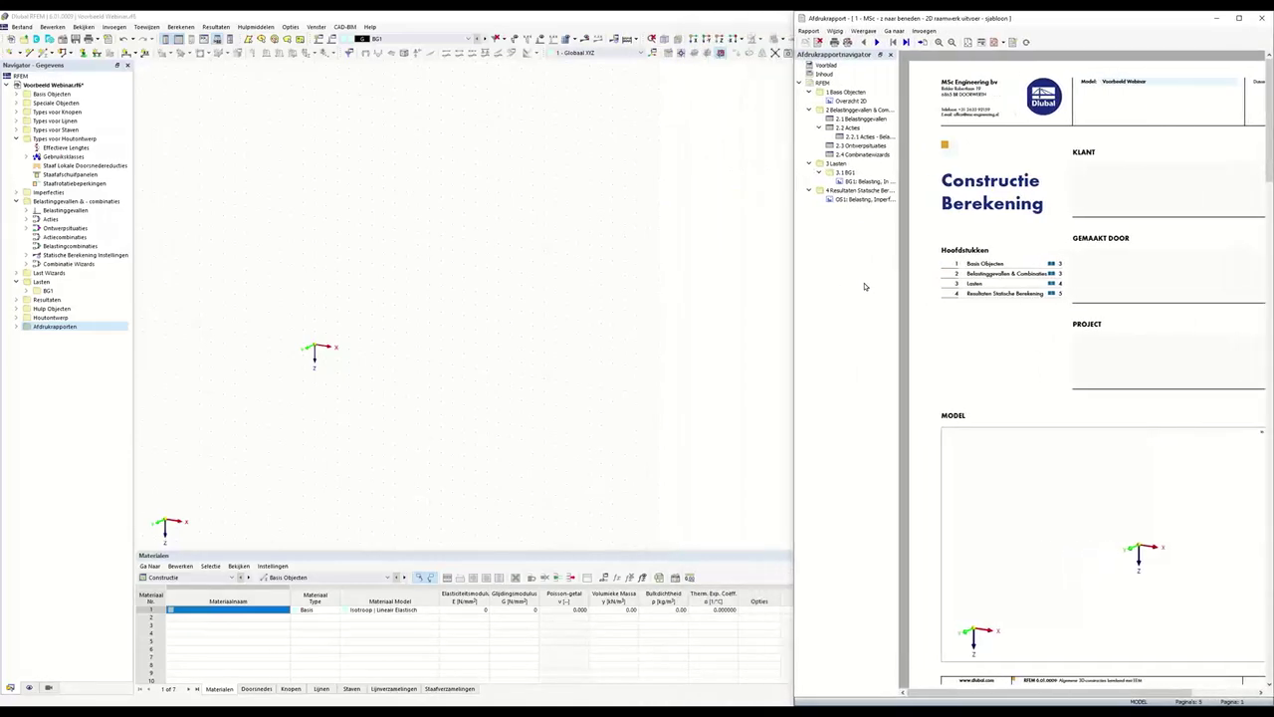
left_click(606, 125)
key("super+Left")
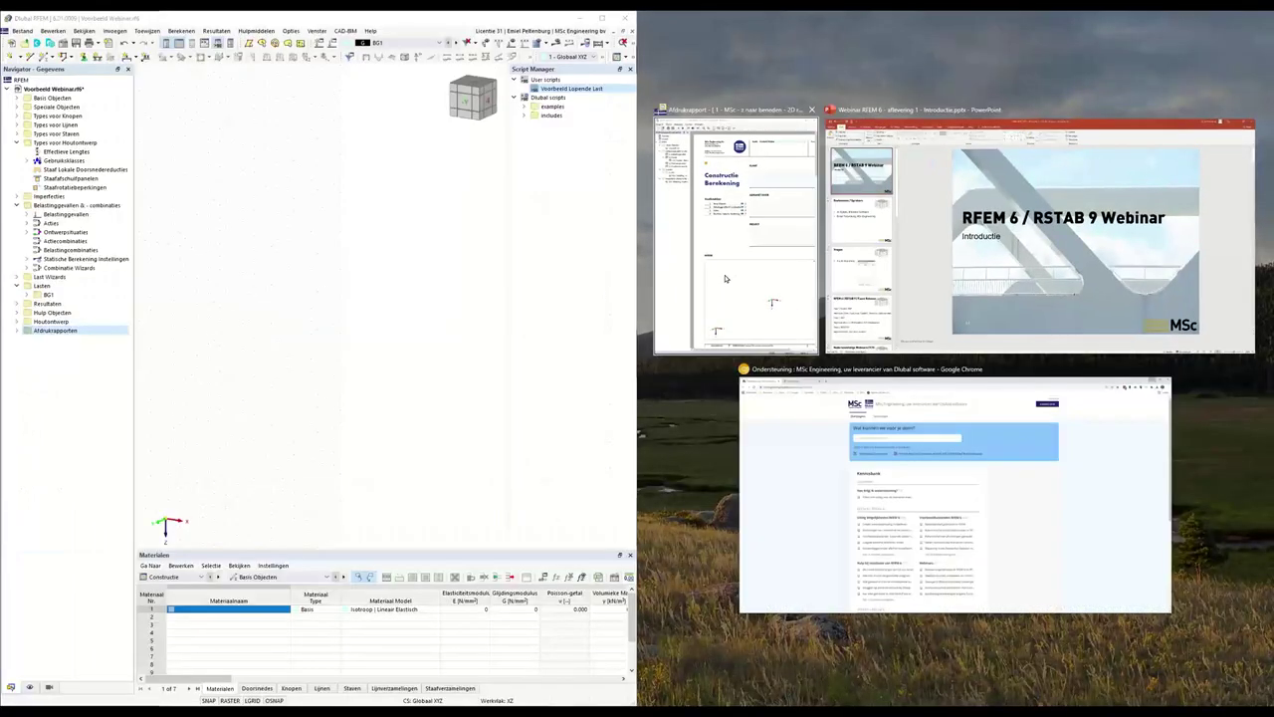
left_click(690, 300)
left_click_drag(638, 301, 808, 304)
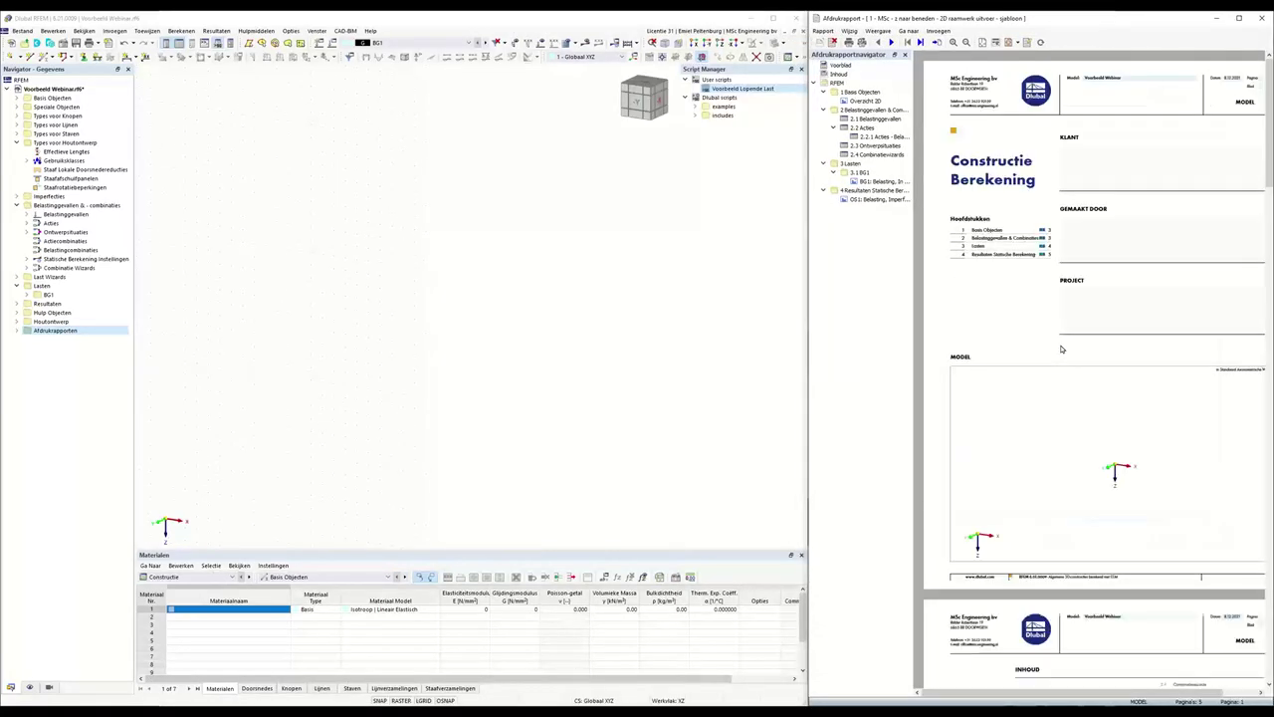
scroll(1064, 369, "down", 3)
scroll(1064, 371, "down", 10)
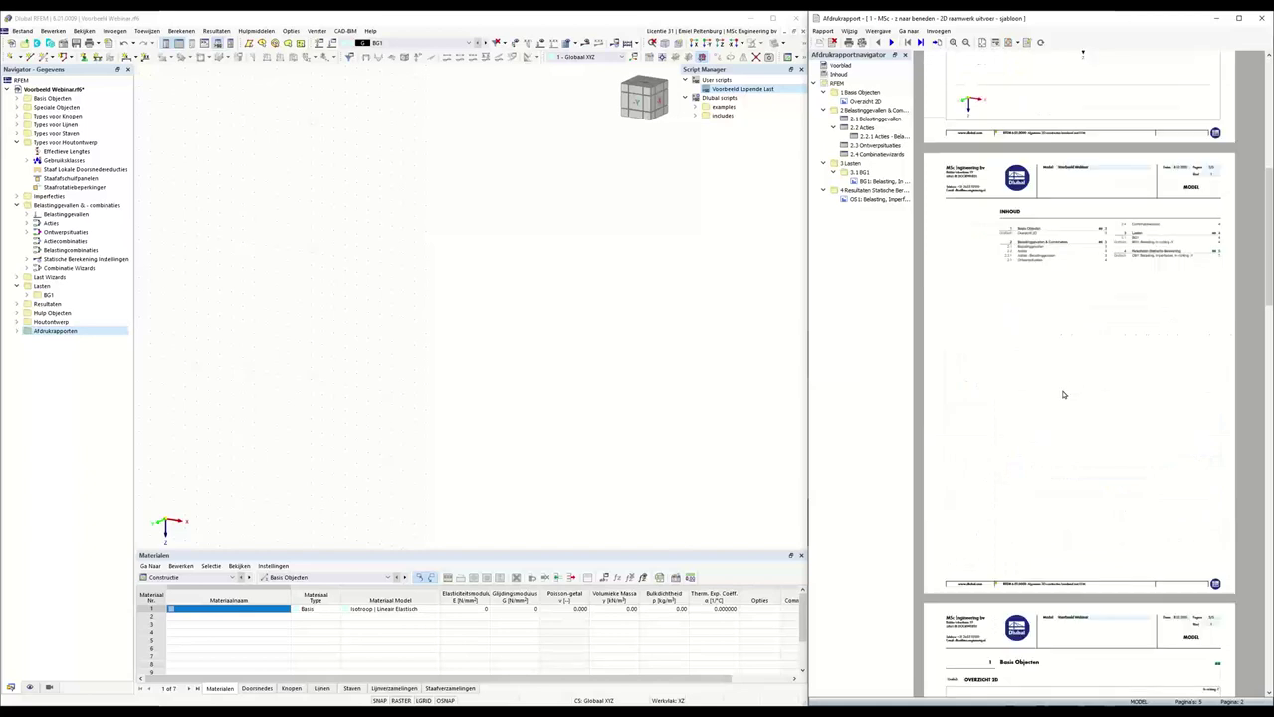
scroll(1062, 243, "up", 1)
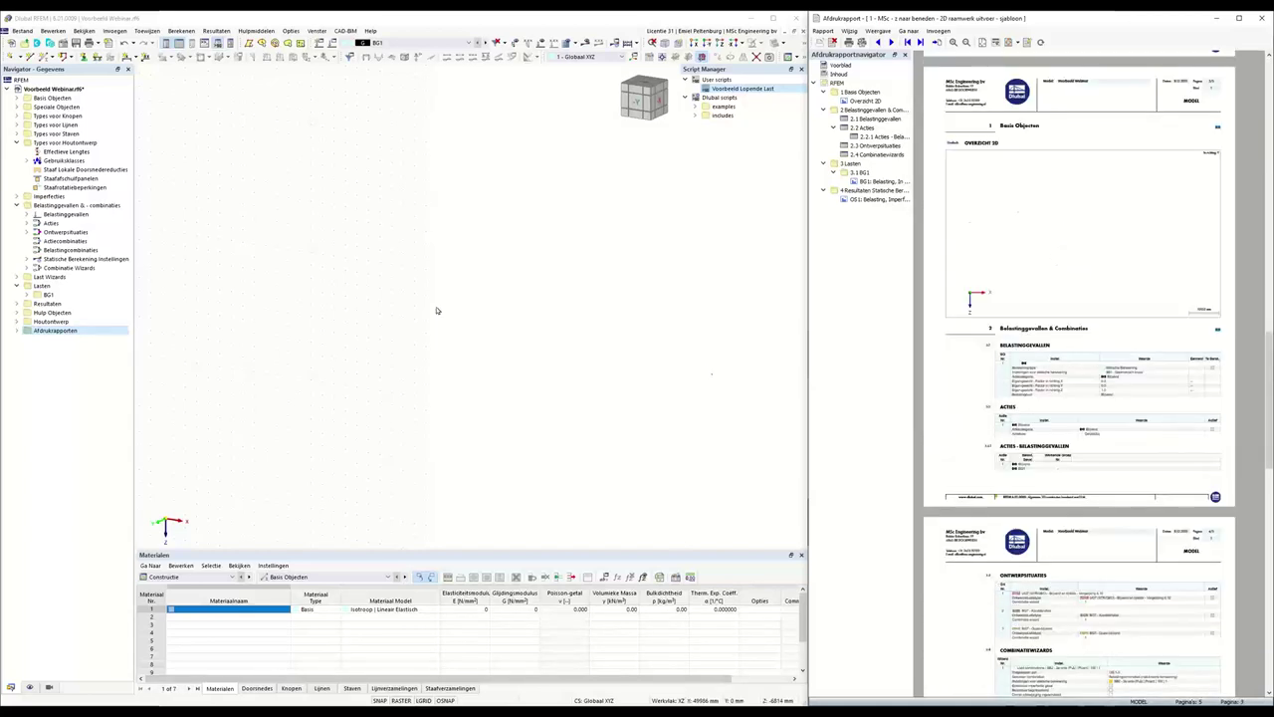
left_click(281, 307)
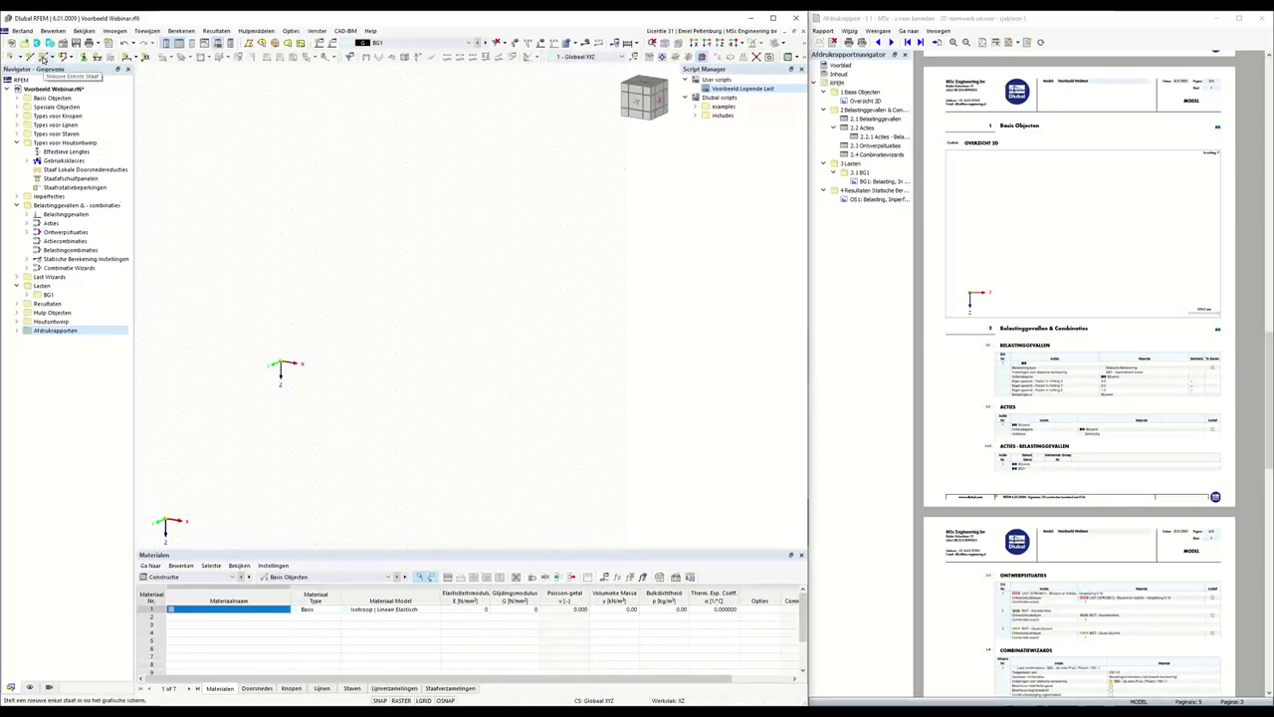
Start a new single member of type Ligger and create a solid rectangular Parametrisch - Massief I cross-section for it
left_click(42, 58)
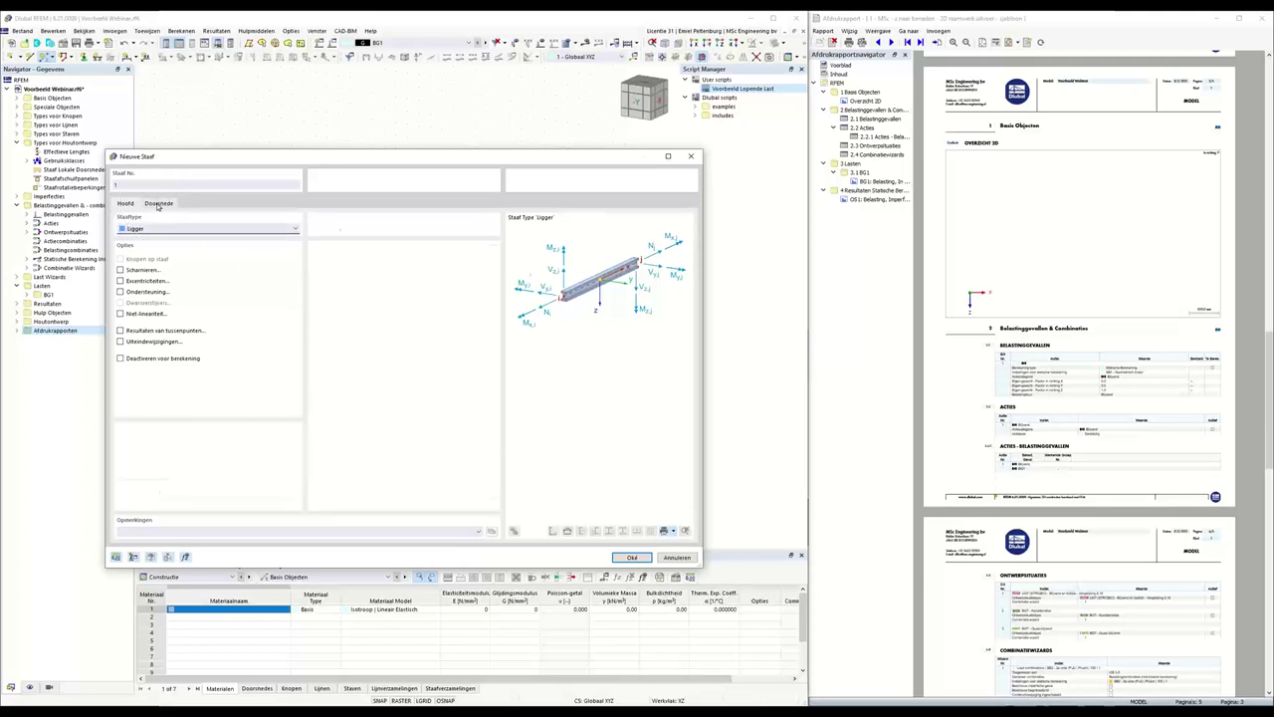
left_click(158, 204)
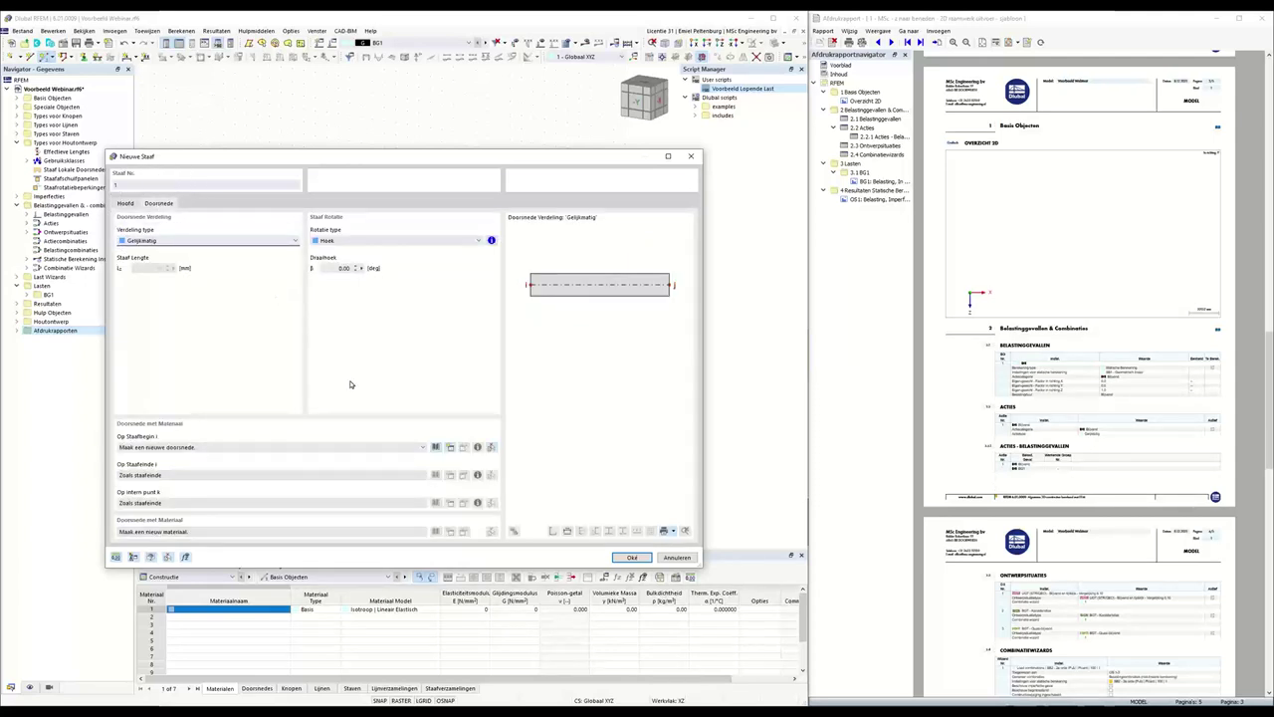
left_click(435, 447)
left_click(435, 447)
left_click(435, 449)
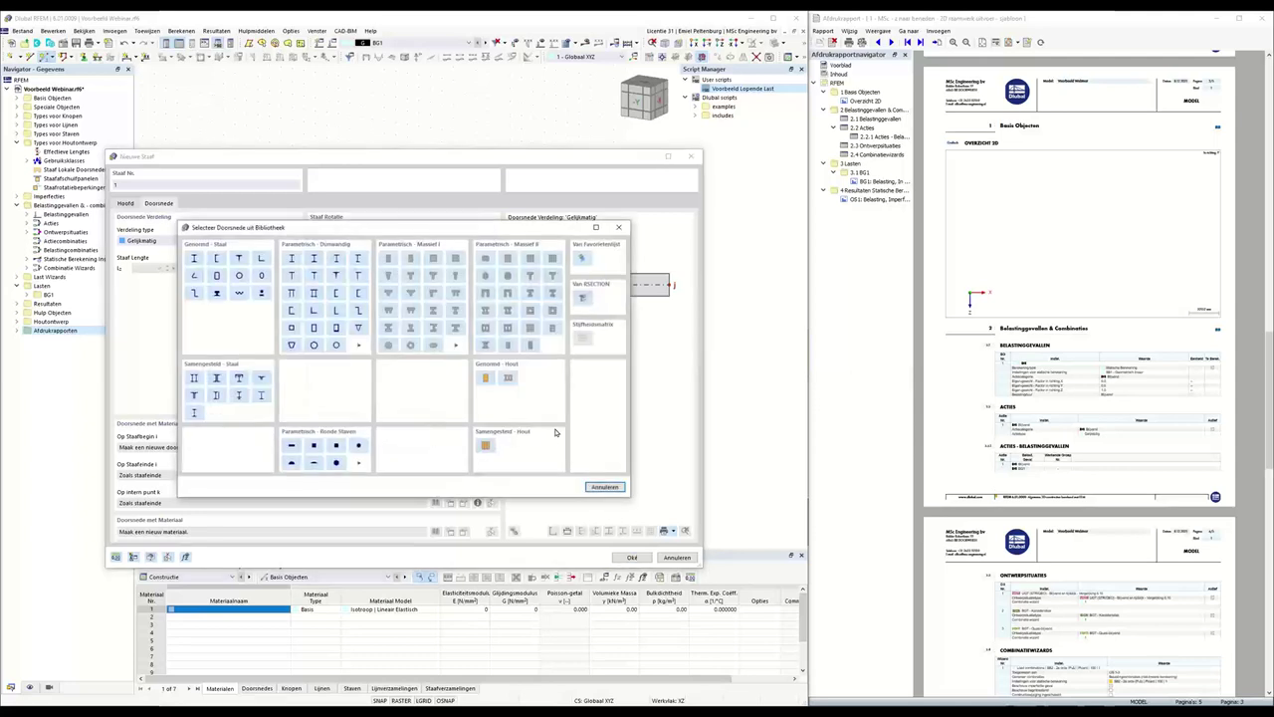
left_click(391, 261)
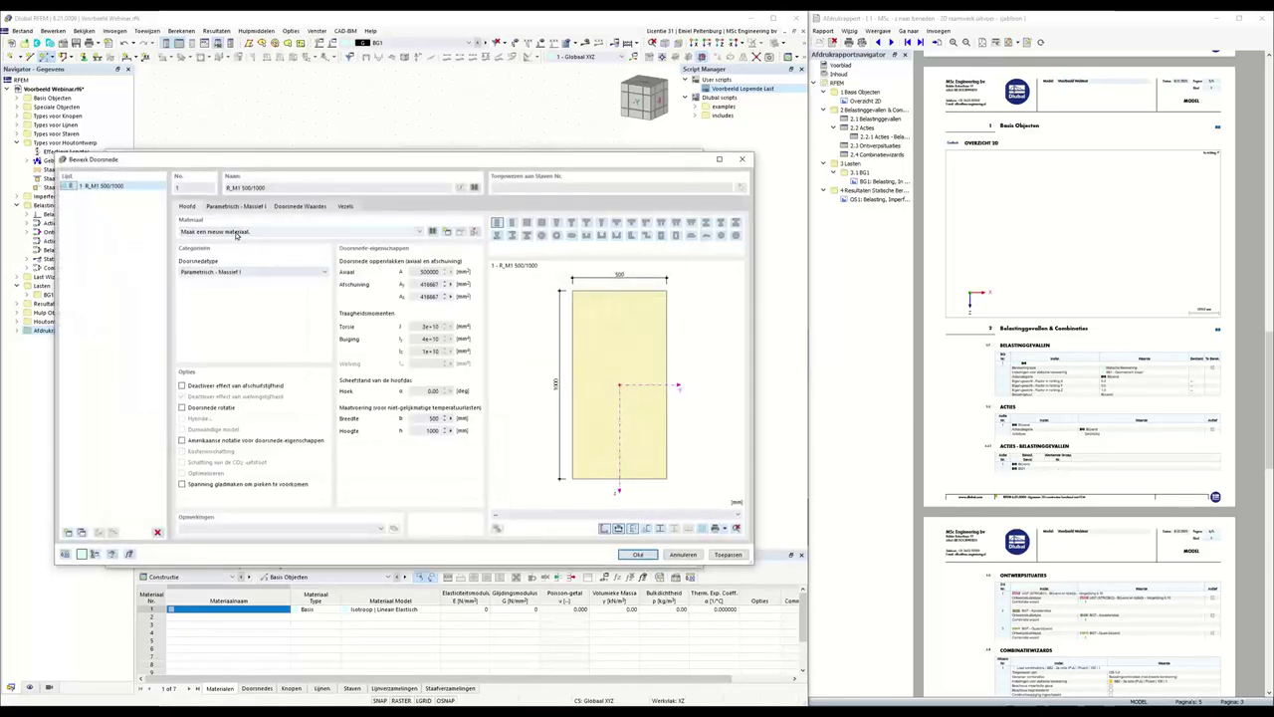
Assign softwood material C20 from the Zachthout C series, standard EN 338:2016-04, to the new cross-section
left_click(432, 231)
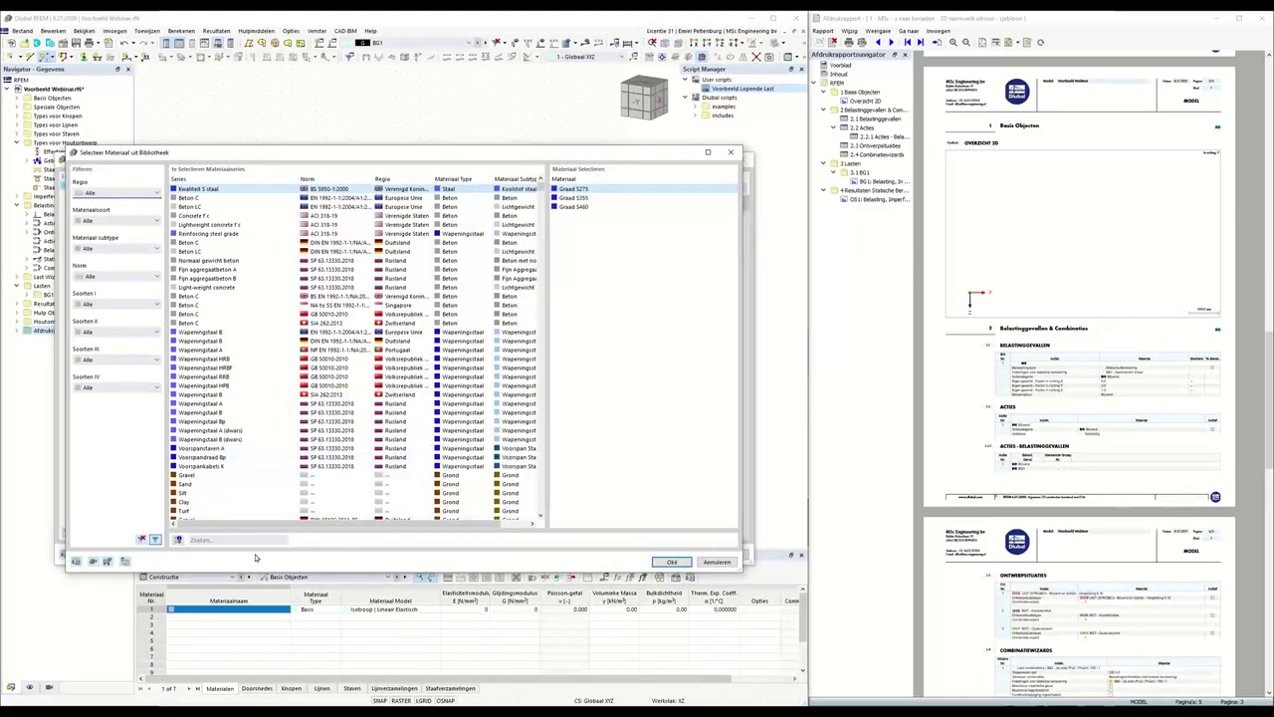
left_click(226, 538)
type("Beton")
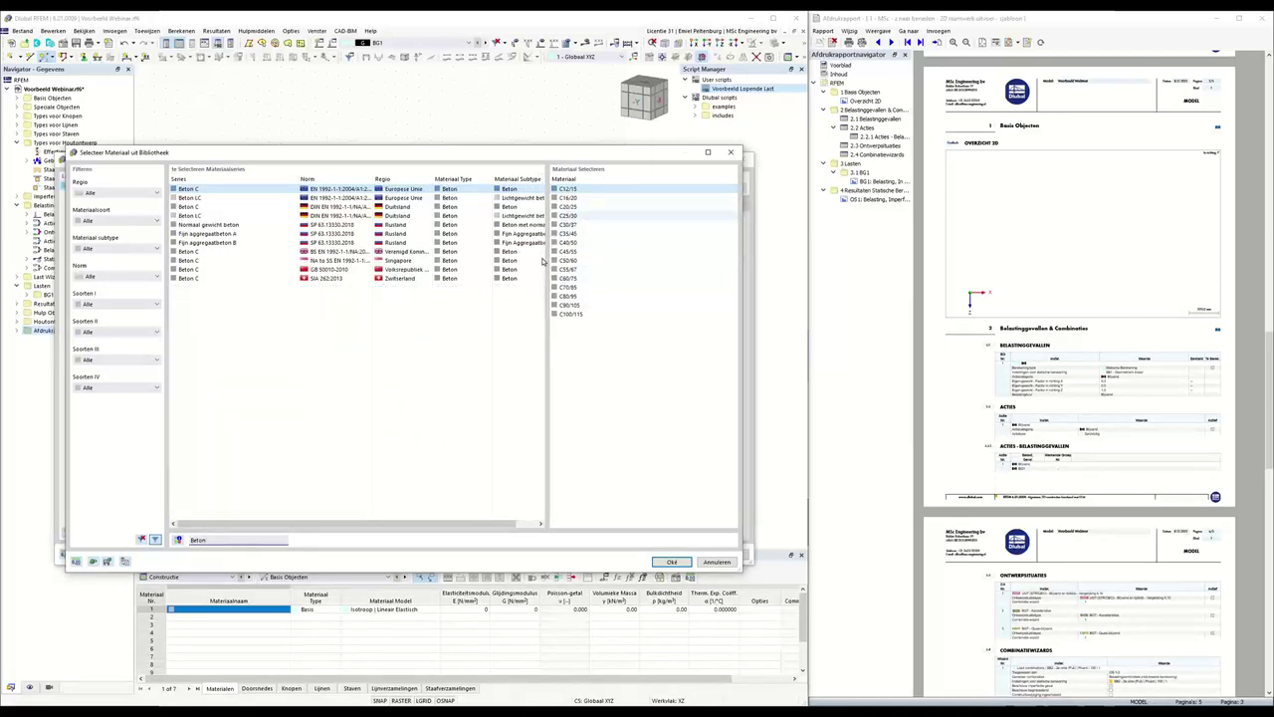
left_click_drag(208, 538, 171, 538)
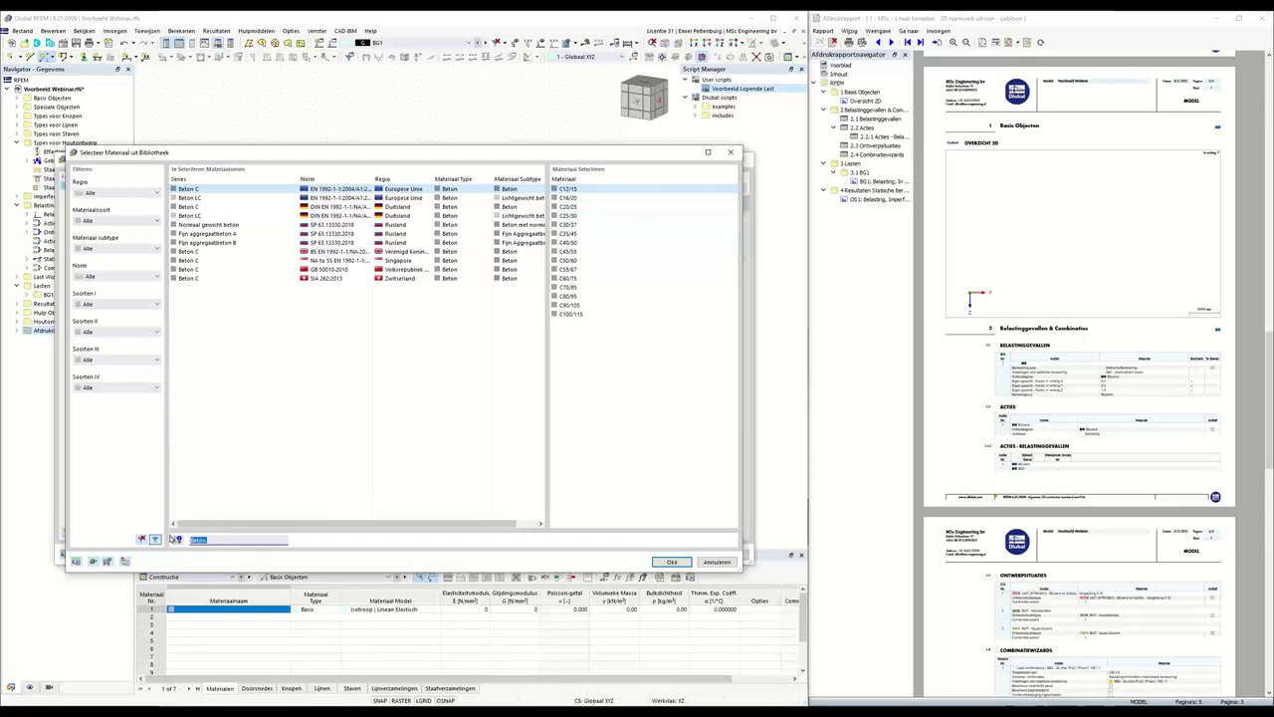
type("C20")
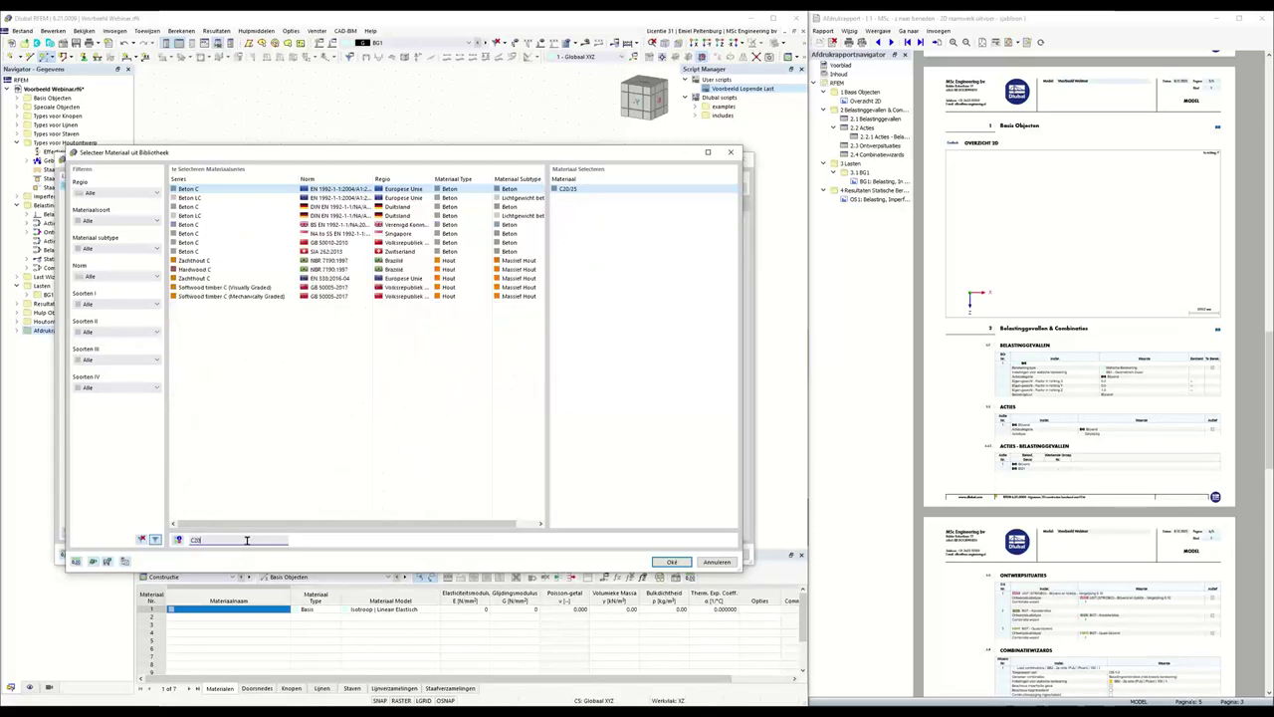
left_click(235, 279)
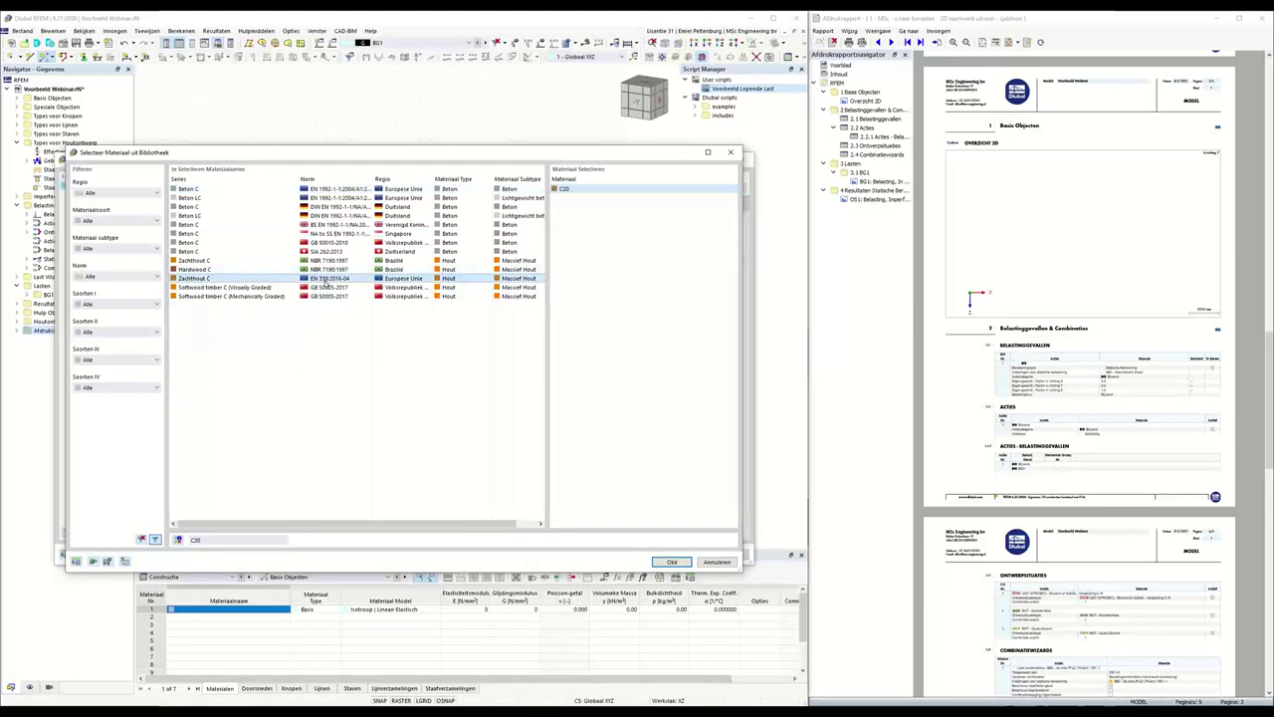
left_click(329, 286)
left_click(672, 562)
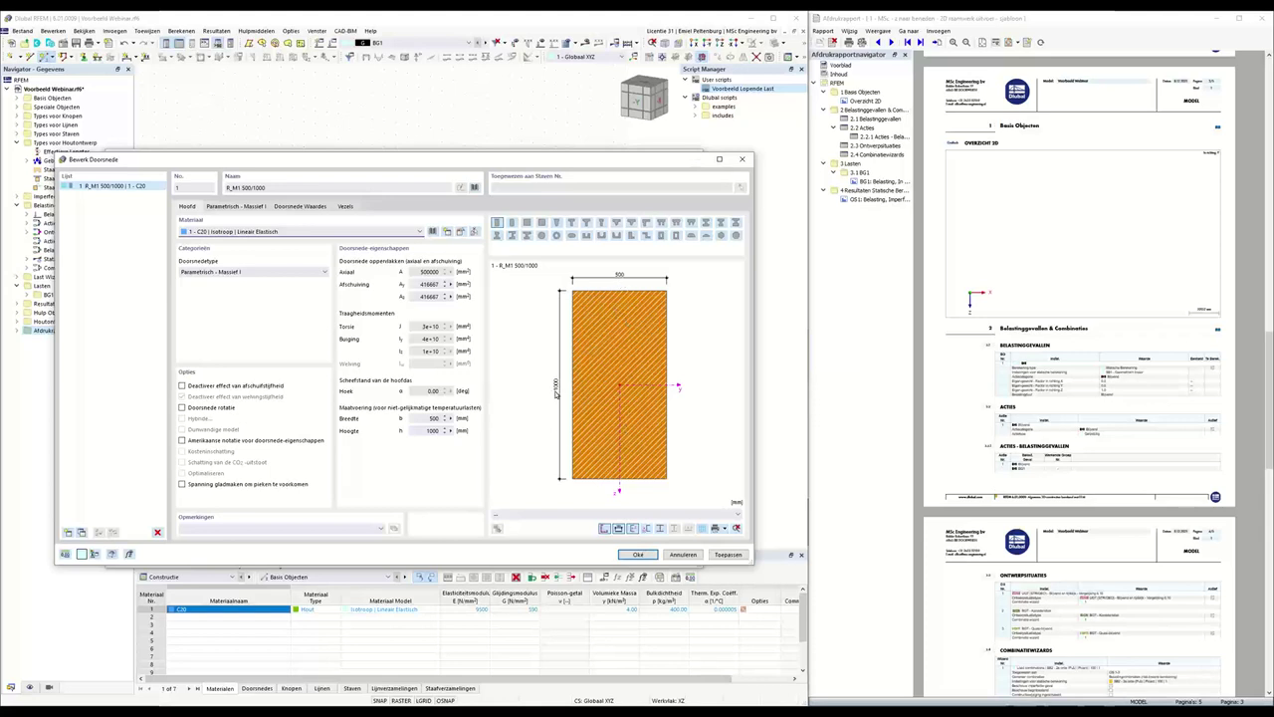
Set the rectangular cross-section's width b to 250 mm and height h to 800 mm
left_click(235, 206)
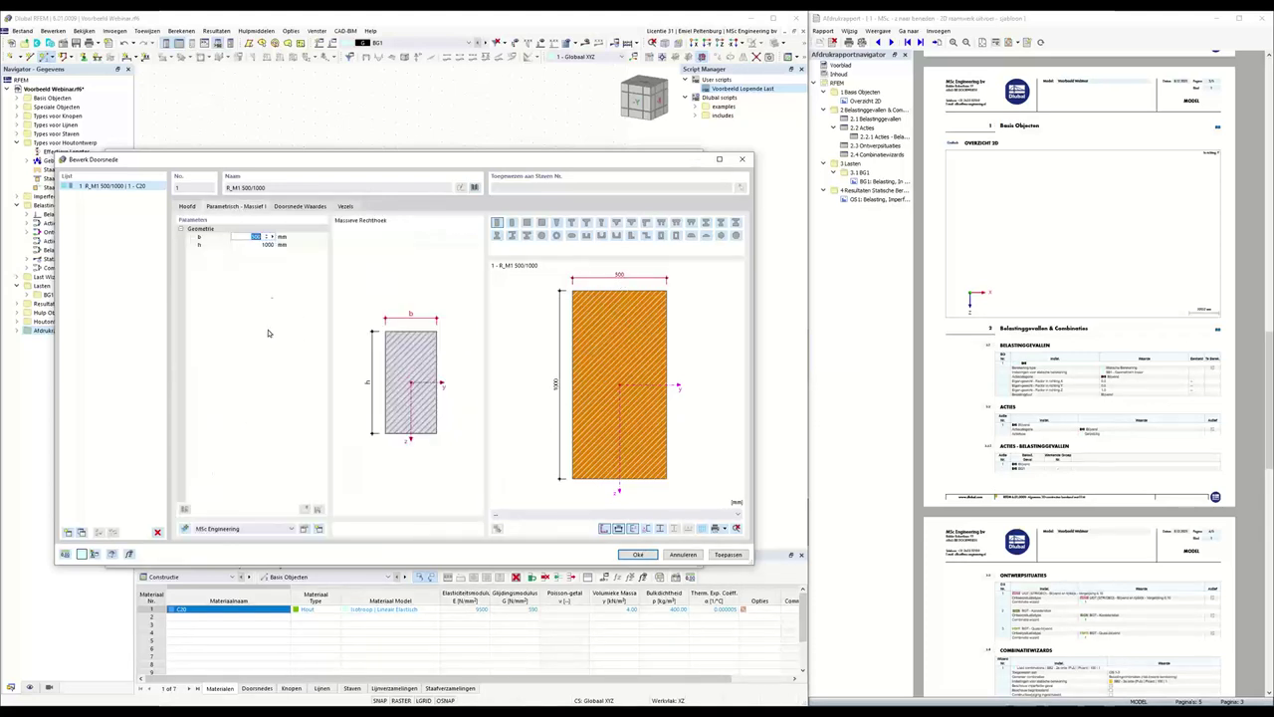
key("Tab")
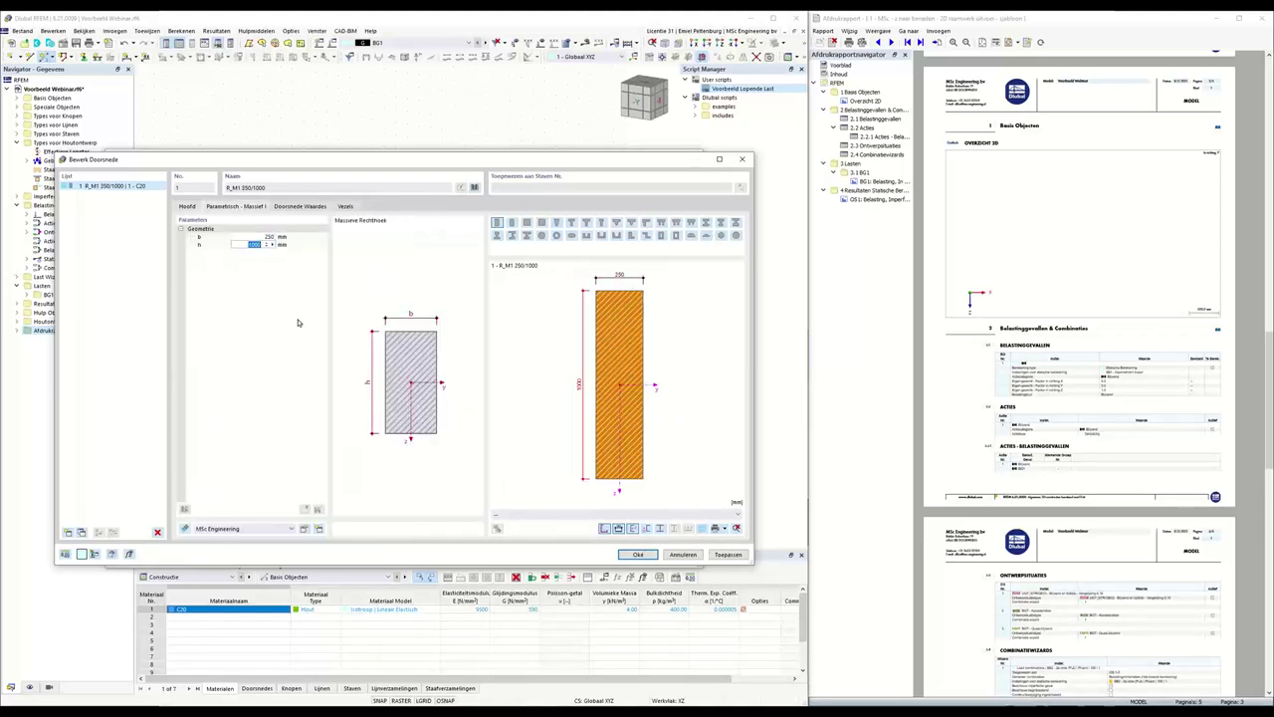
type("800")
key("Tab")
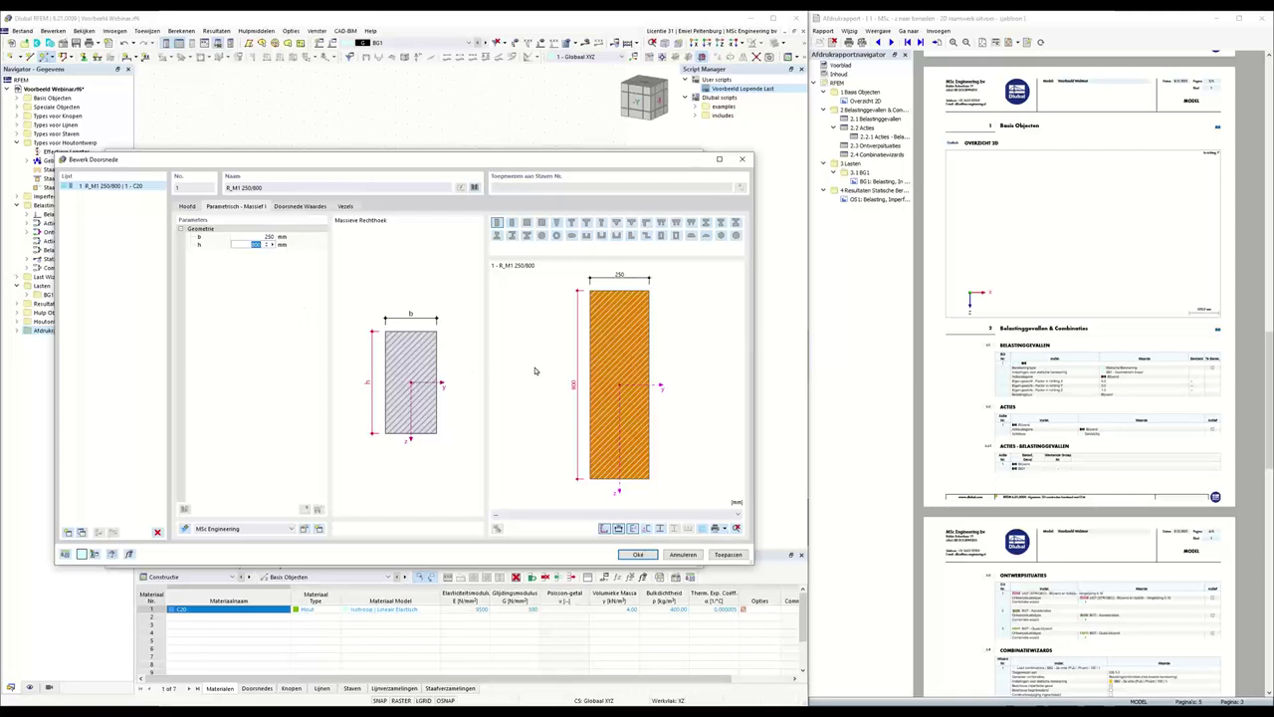
Copy the cross-section, set the copy's height h to 250 mm and accept both cross-sections
left_click(83, 531)
left_click(256, 243)
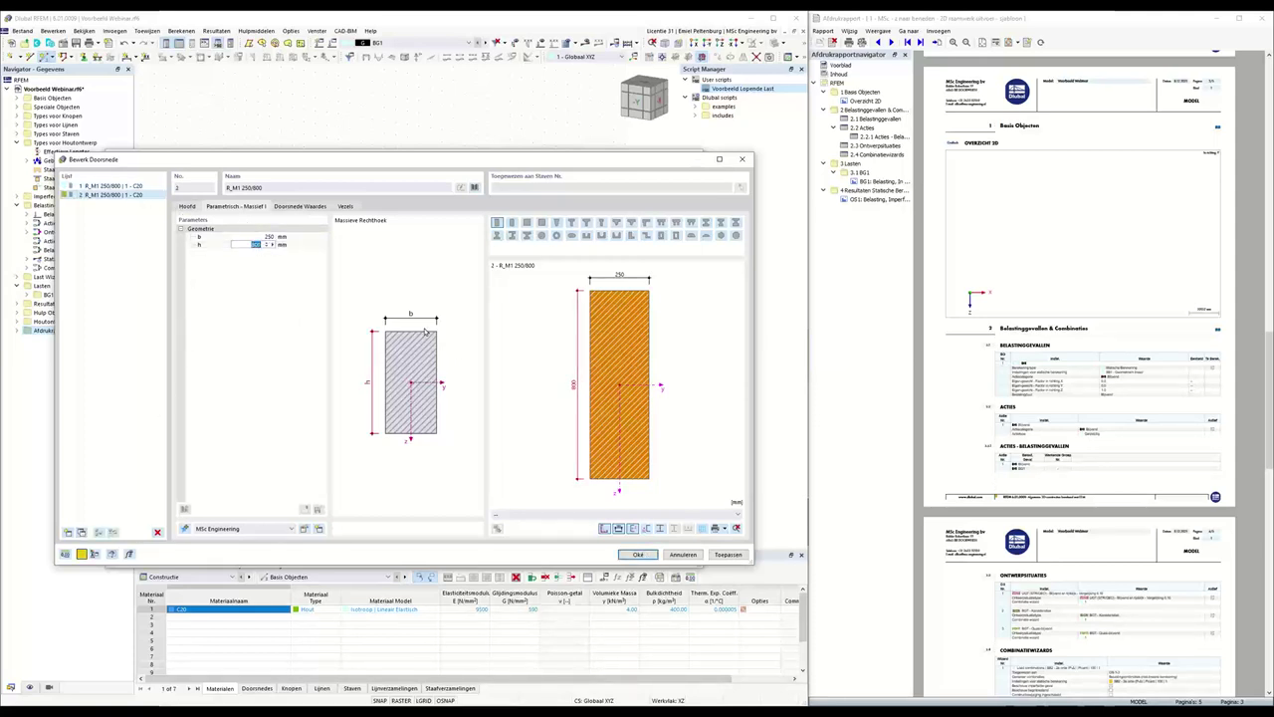
key("Return")
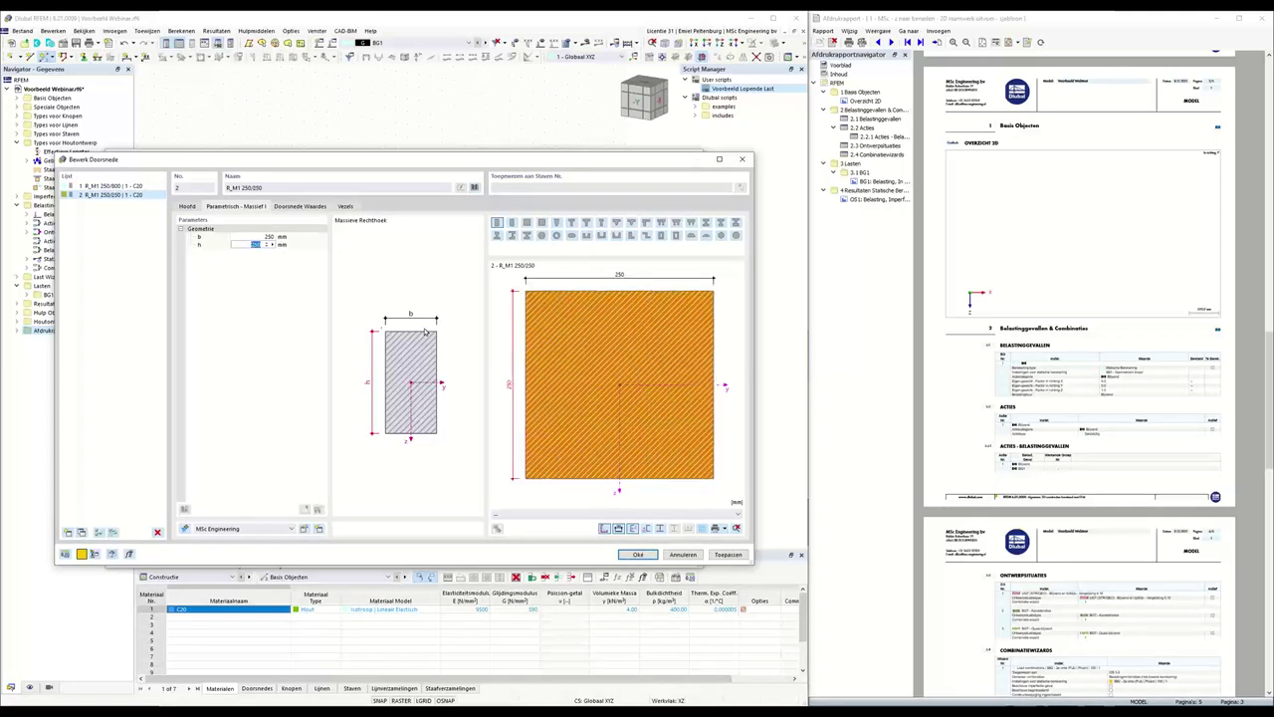
left_click(636, 555)
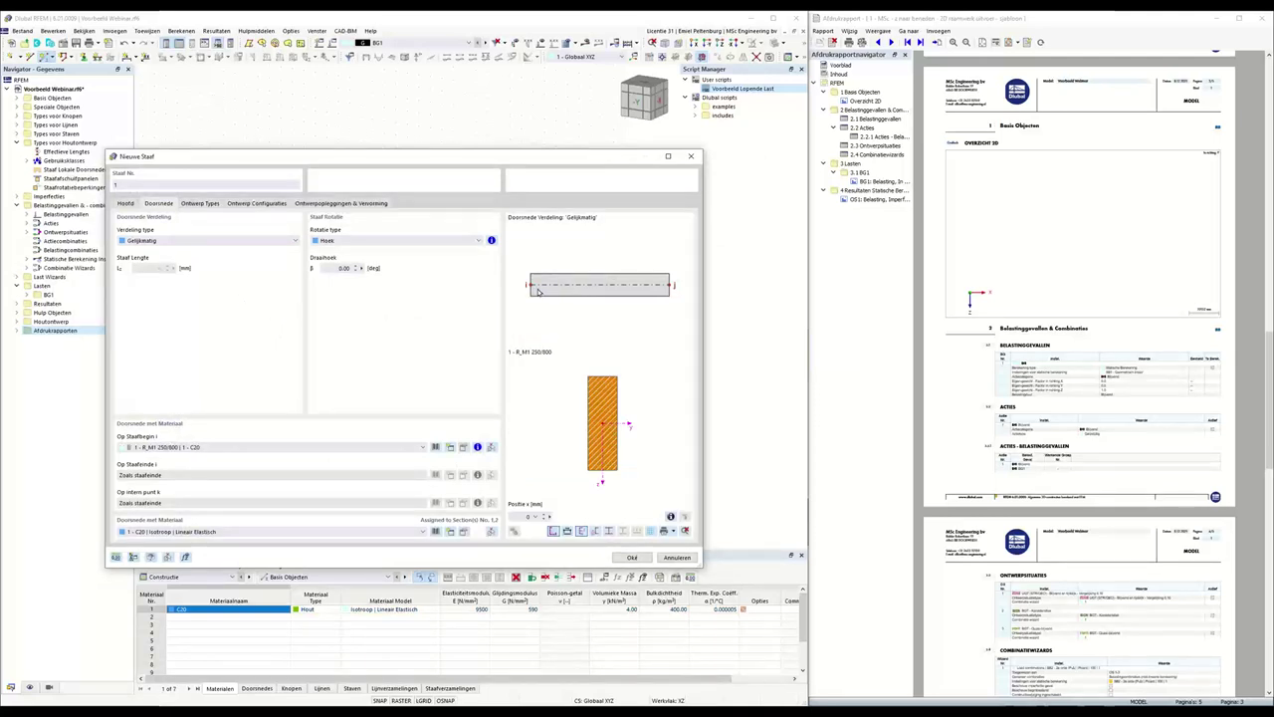
Try the cross-section distribution types "Verlopend van beide zijdes" and "Offset aan beide zijdes" for the new member
left_click(175, 241)
left_click(169, 265)
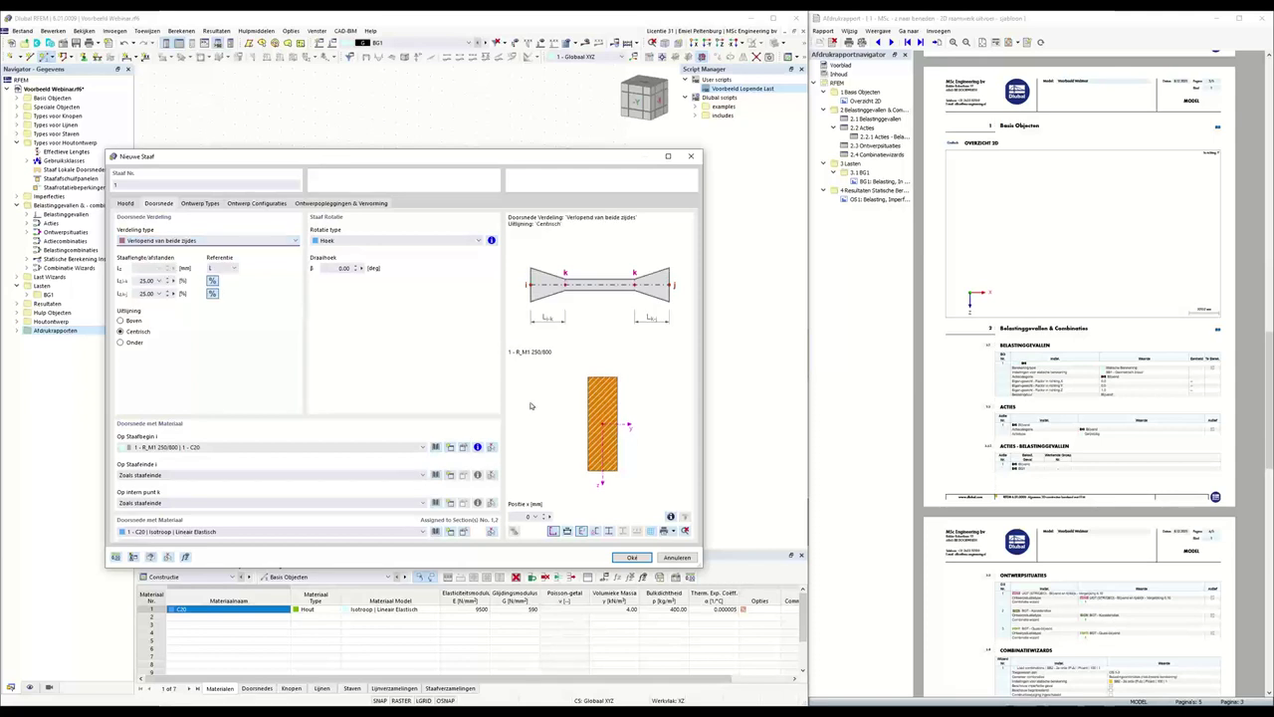
left_click(196, 242)
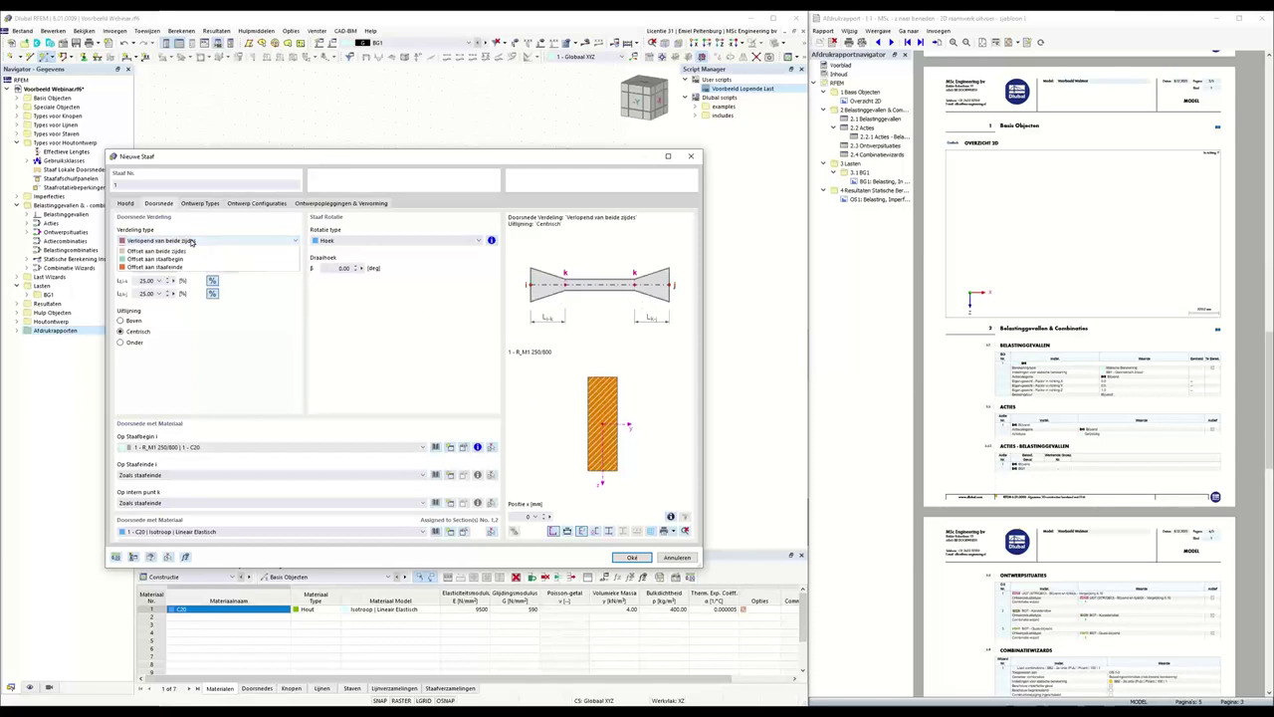
left_click(203, 308)
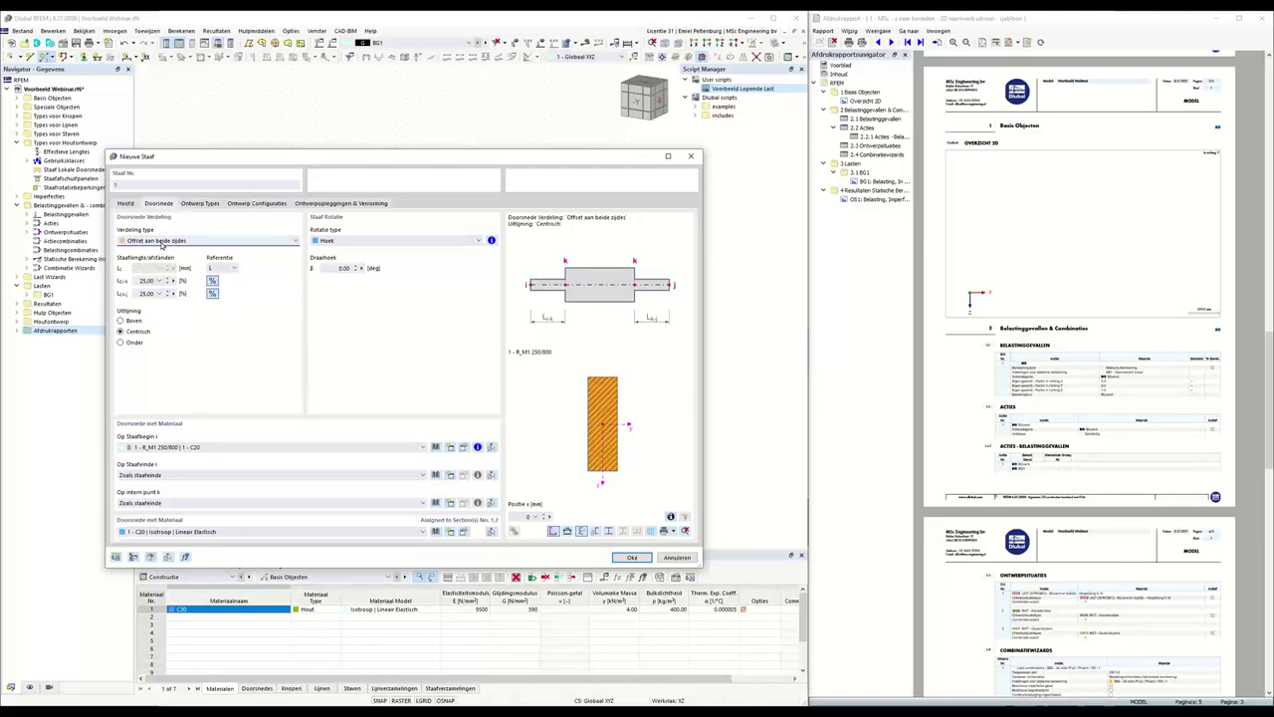
Define a Lineair cross-section distribution from R_M1 250/250 at the start to R_M1 250/800 at the end, aligned Boven
left_click(159, 243)
left_click(199, 262)
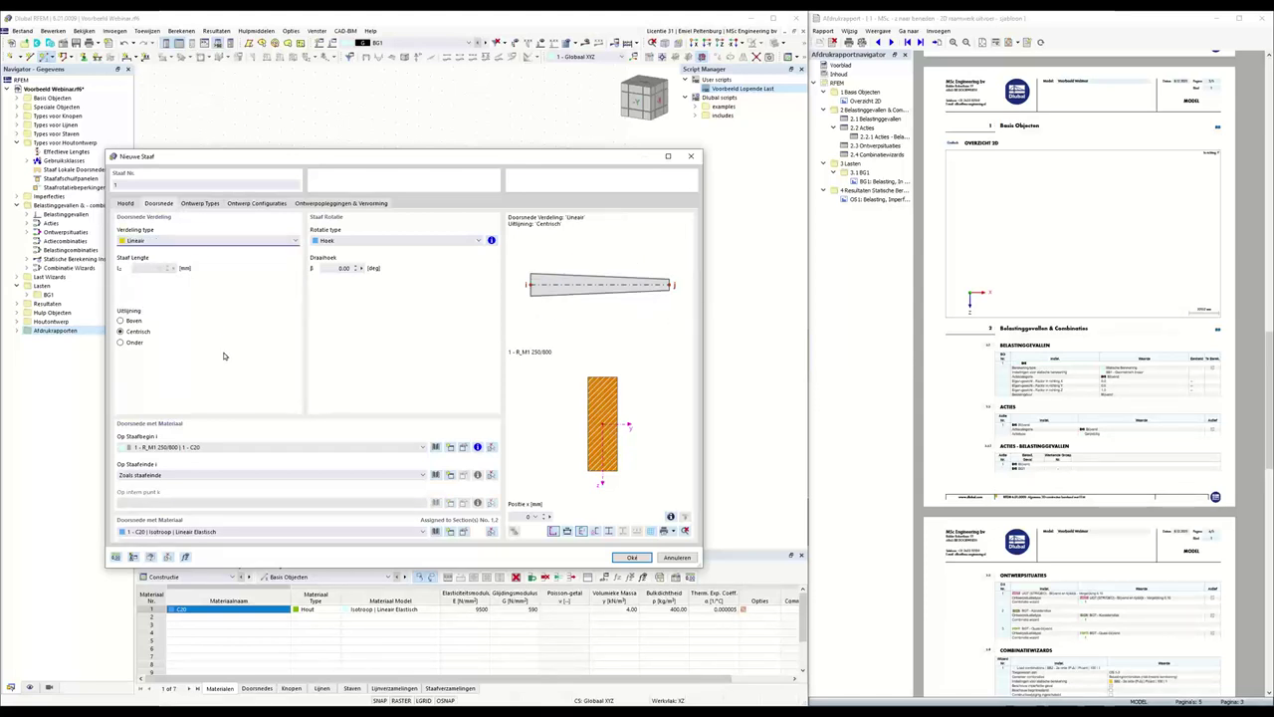
left_click(215, 449)
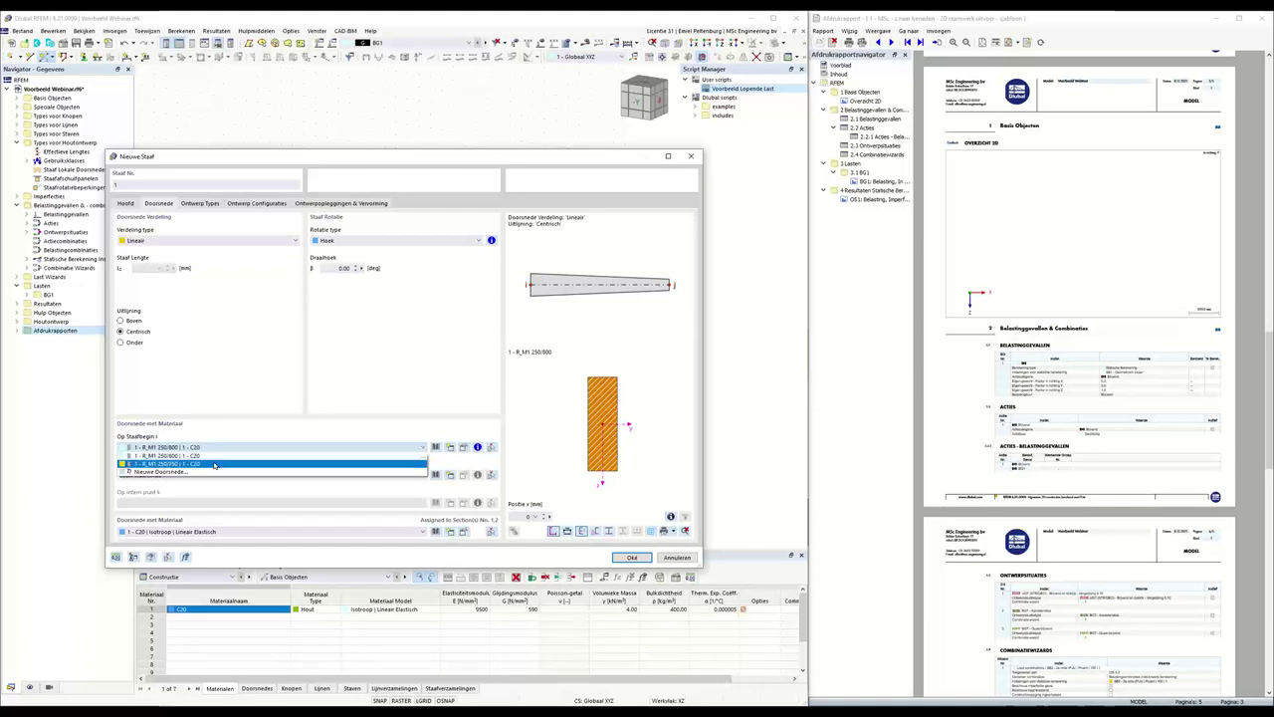
left_click(213, 465)
left_click(209, 475)
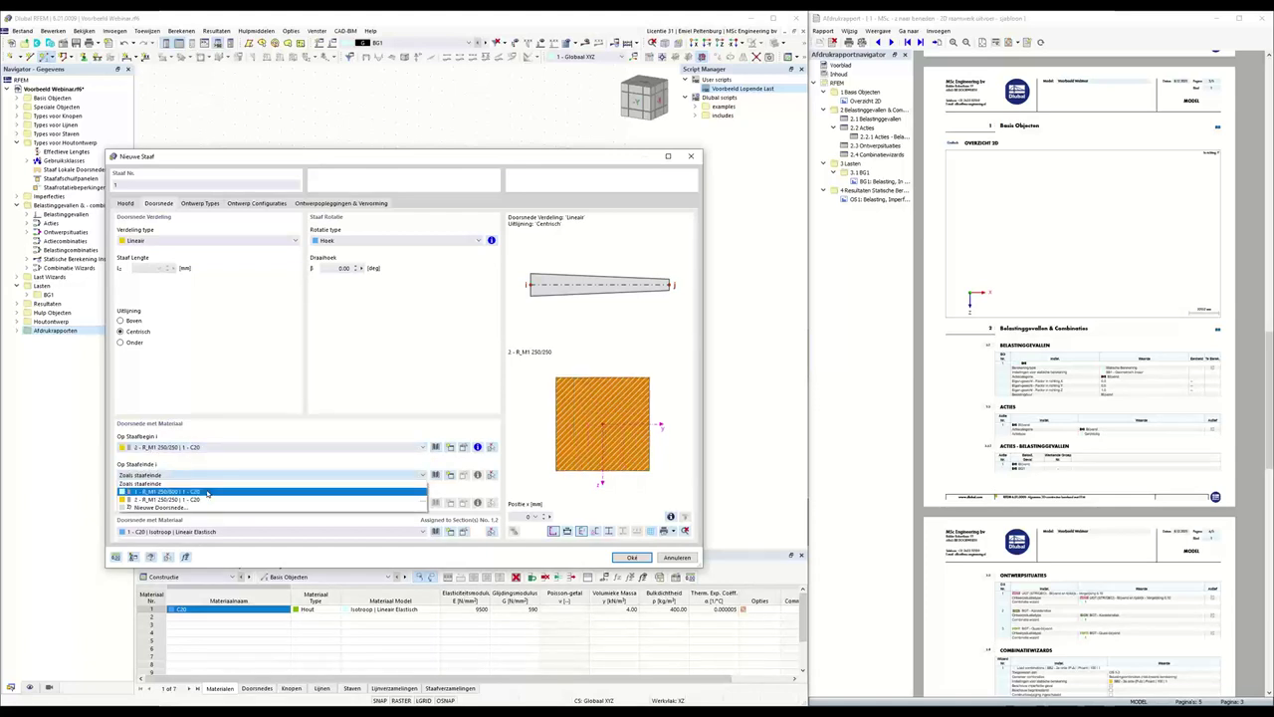
left_click(211, 488)
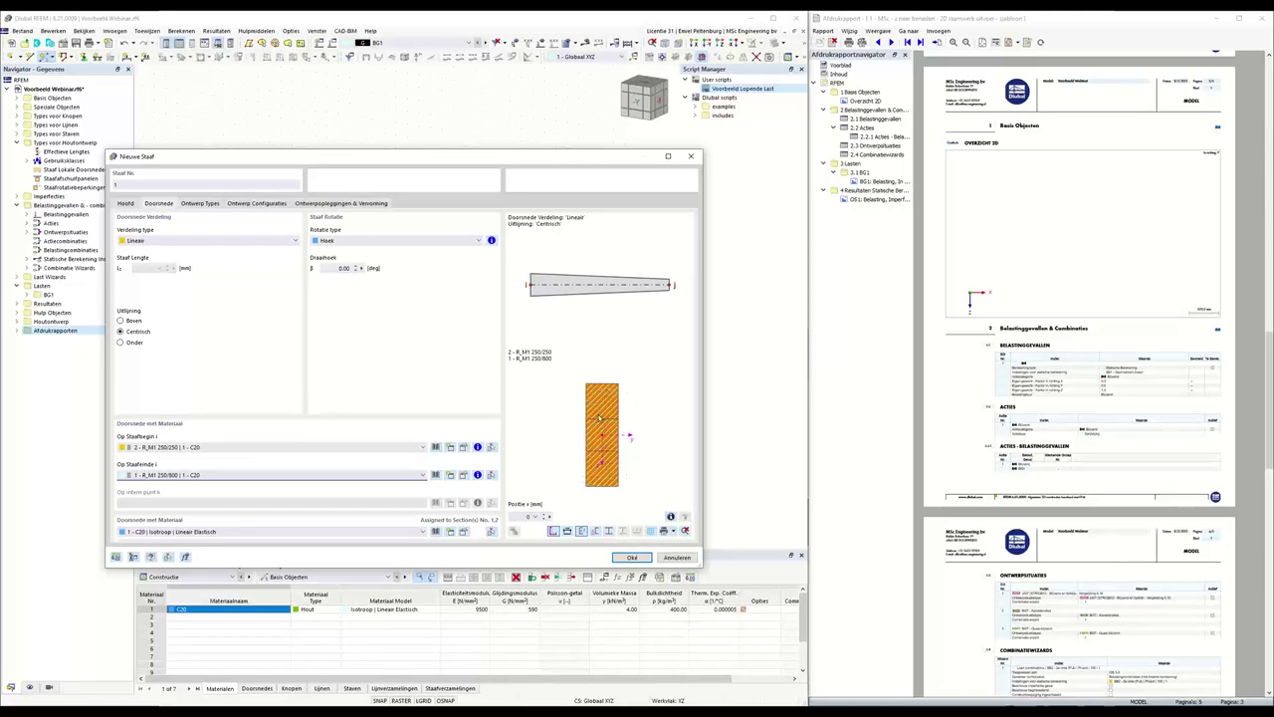
left_click(132, 323)
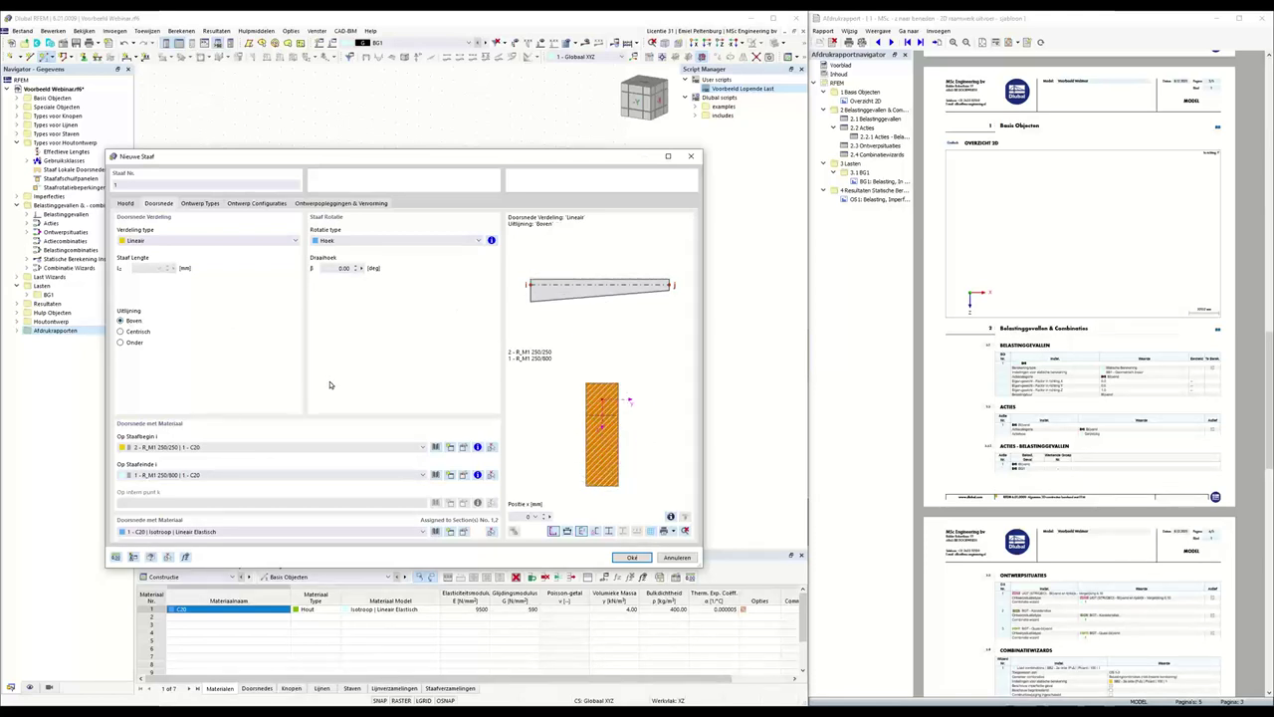
left_click(632, 559)
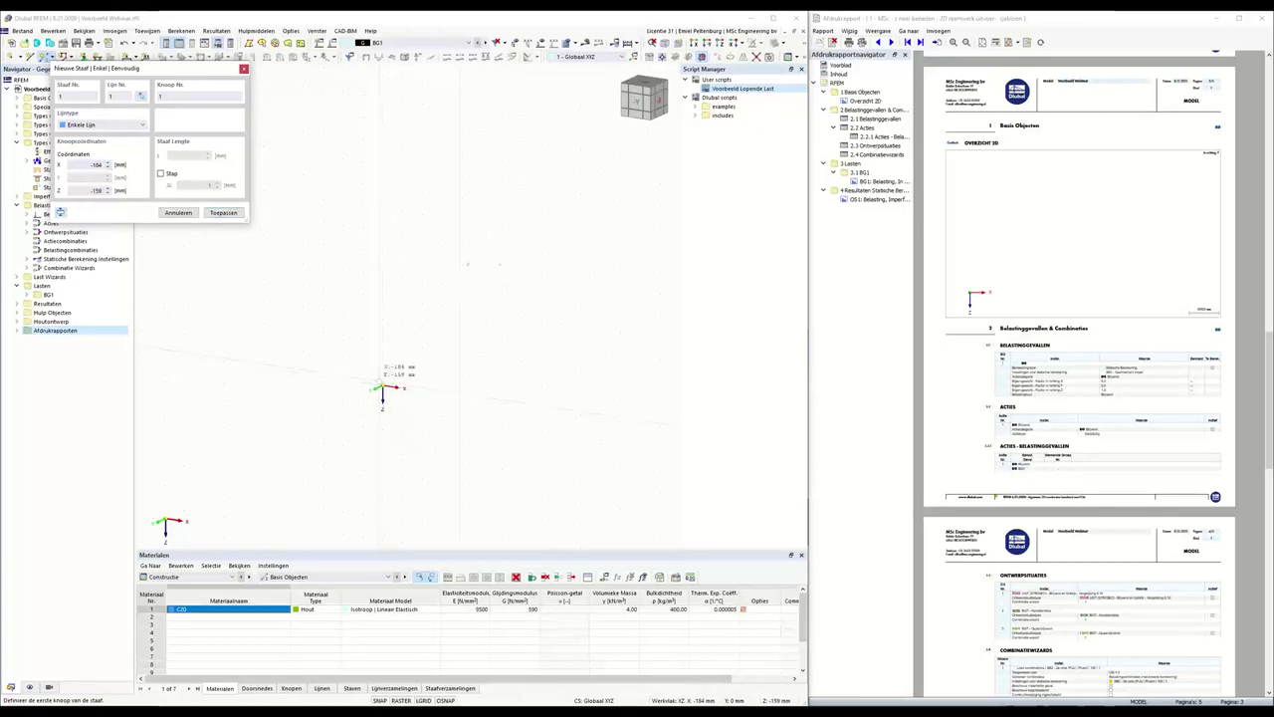
Place the tapered member as a vertical column from the origin upwards with a length of 6500 mm
left_click(383, 389)
key("Escape")
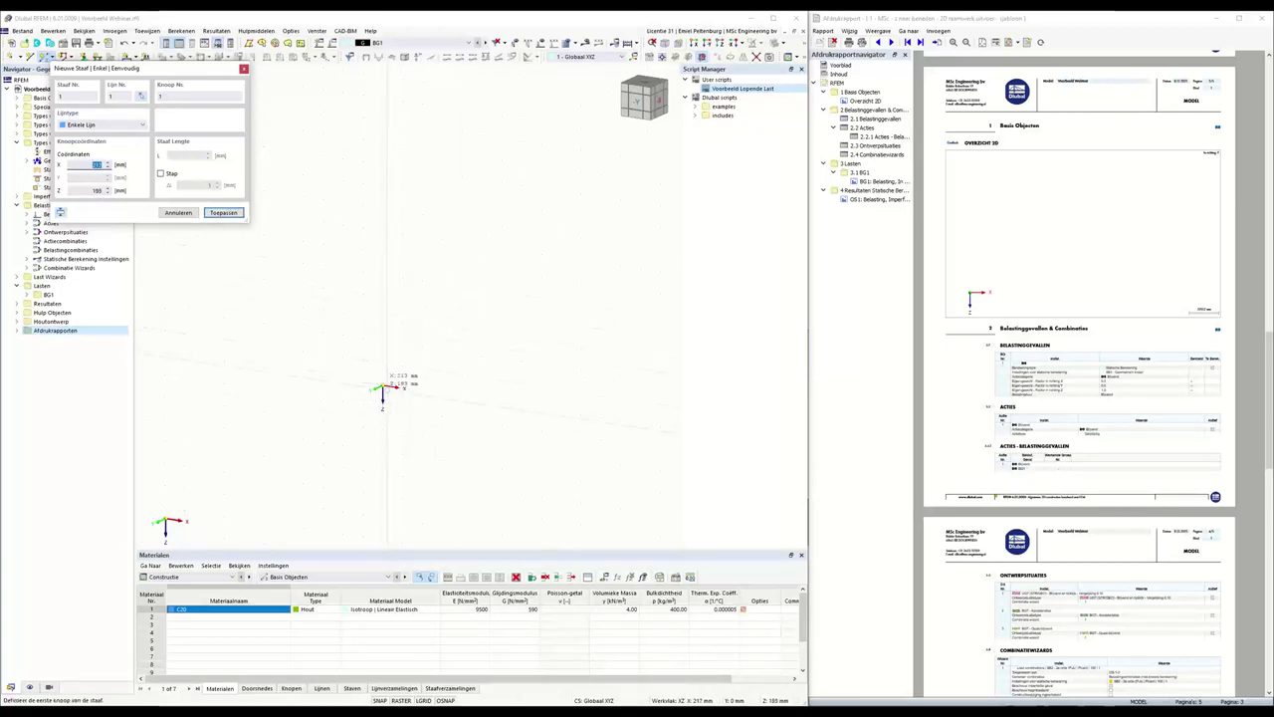
left_click(383, 389)
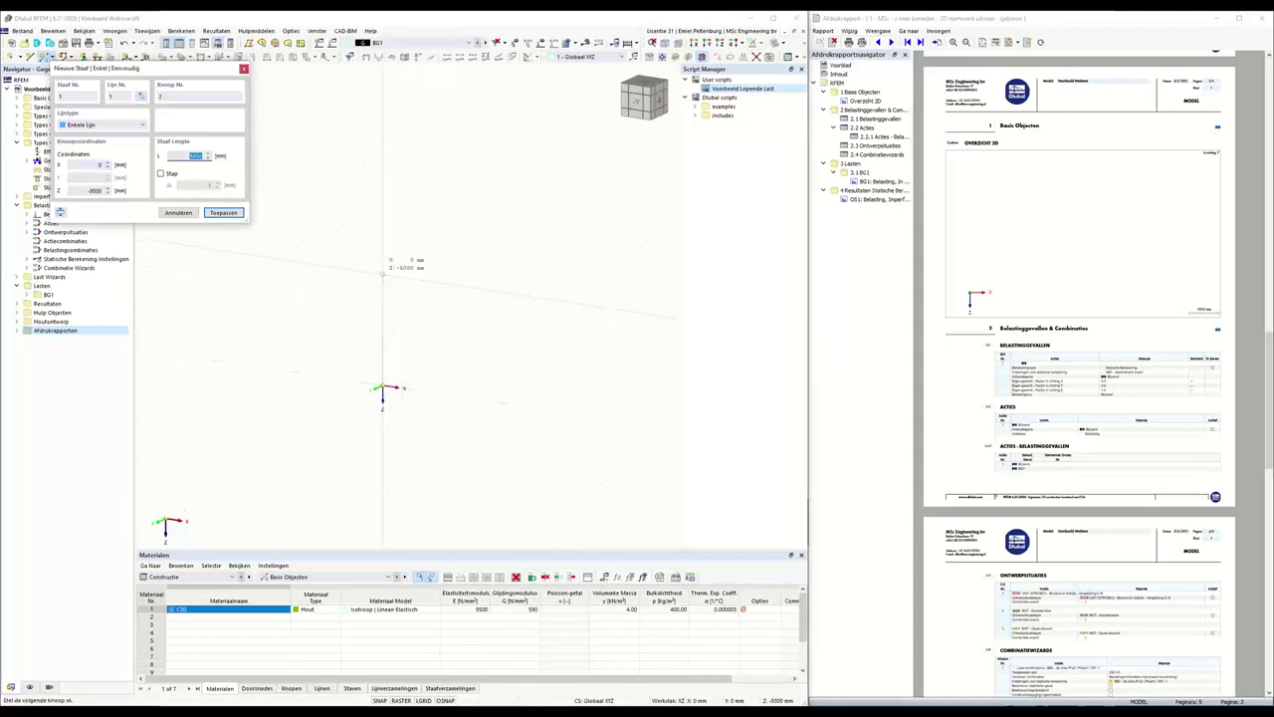
type("6500")
key("Return")
key("Escape")
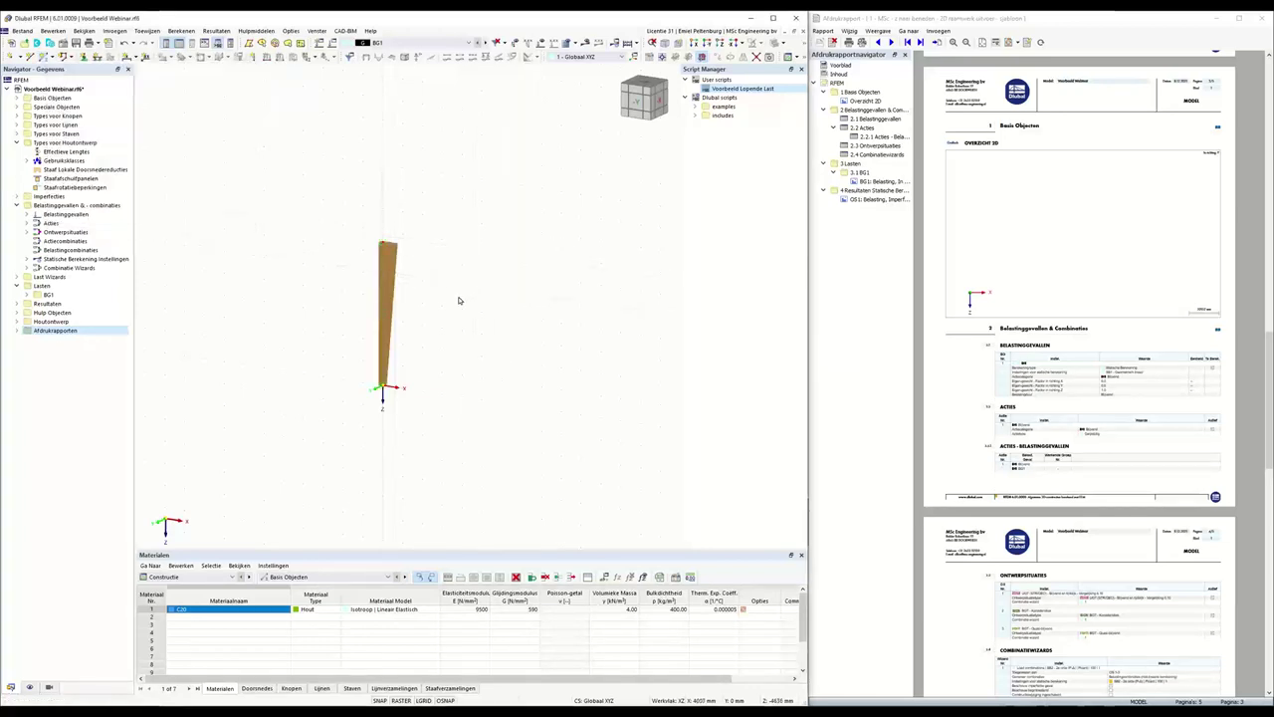
middle_click_drag(461, 298, 310, 293)
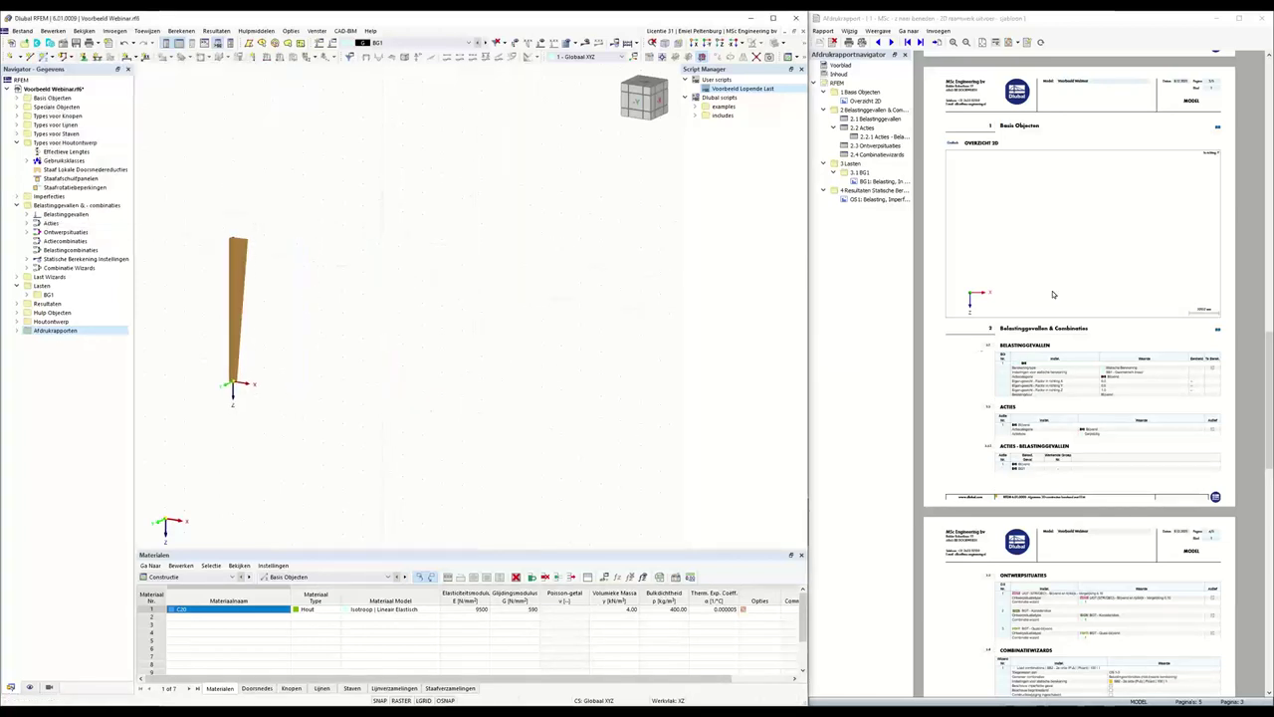
Update the print report to include the newly modelled tapered column
left_click(1050, 250)
left_click(1040, 43)
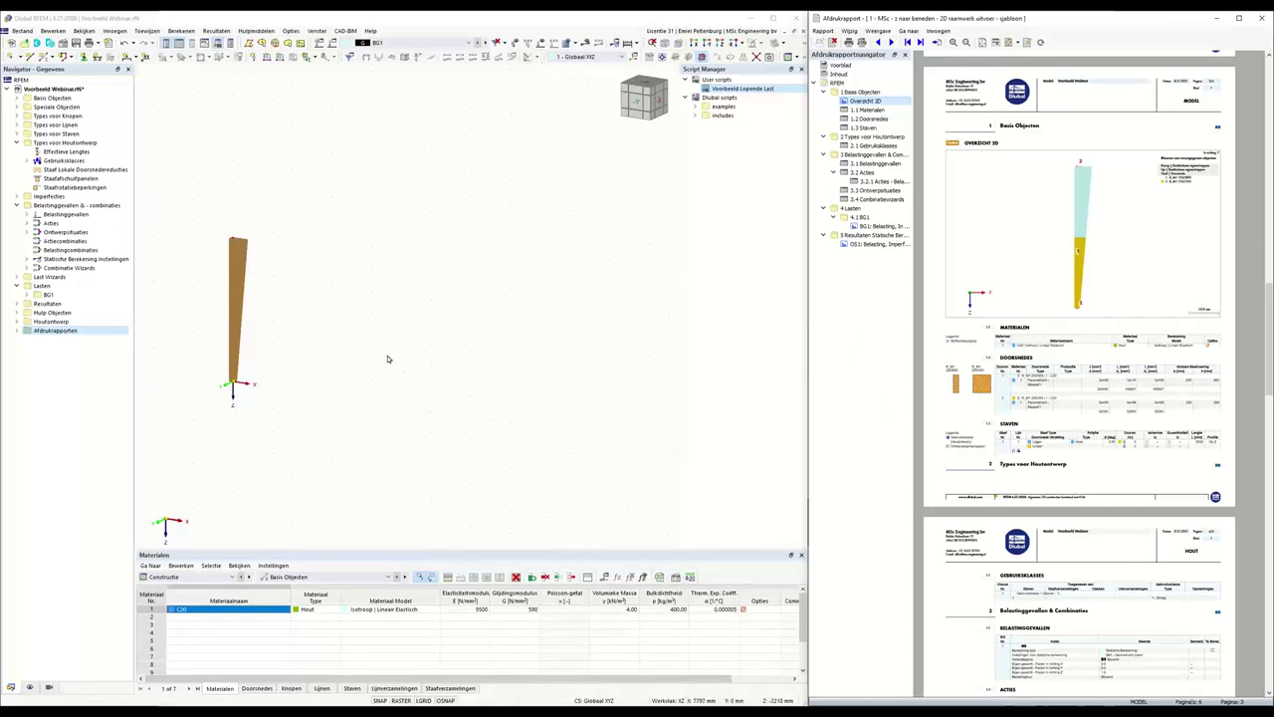
Hide the global coordinate system axes in the model view and look at the saved views and visibilities
scroll(387, 356, "down", 1)
middle_click_drag(388, 355, 340, 346)
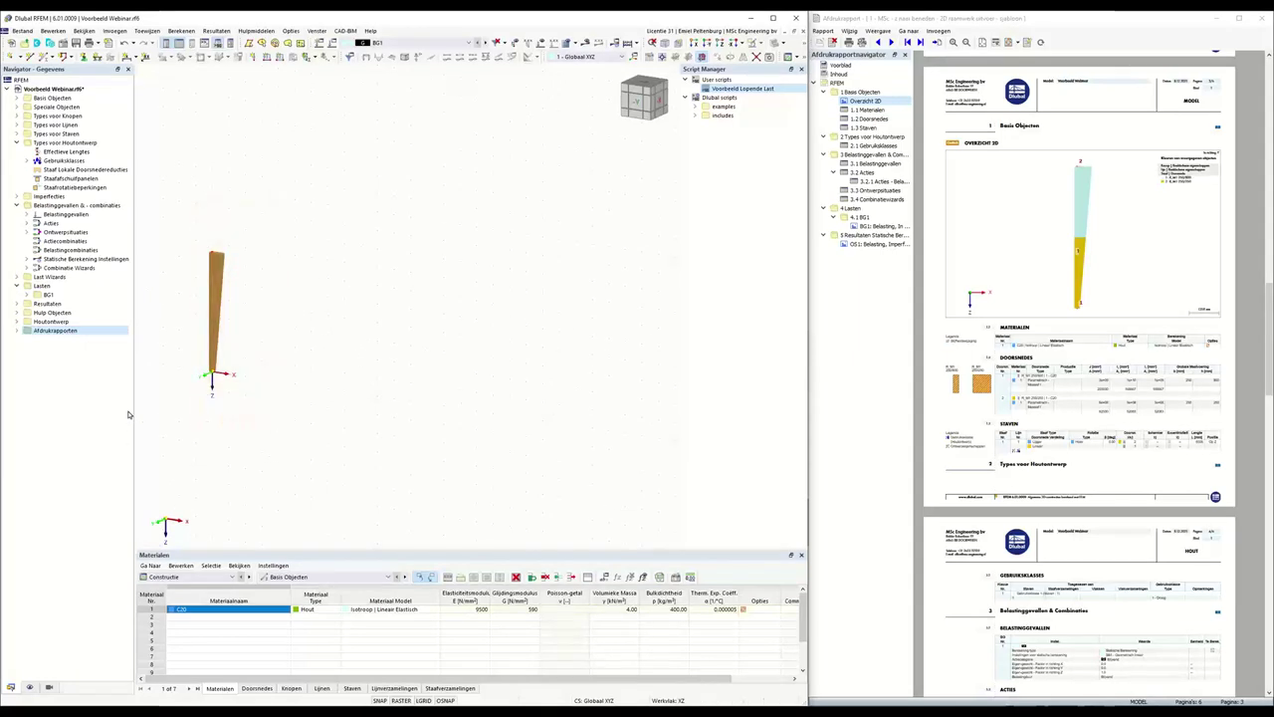
left_click(29, 688)
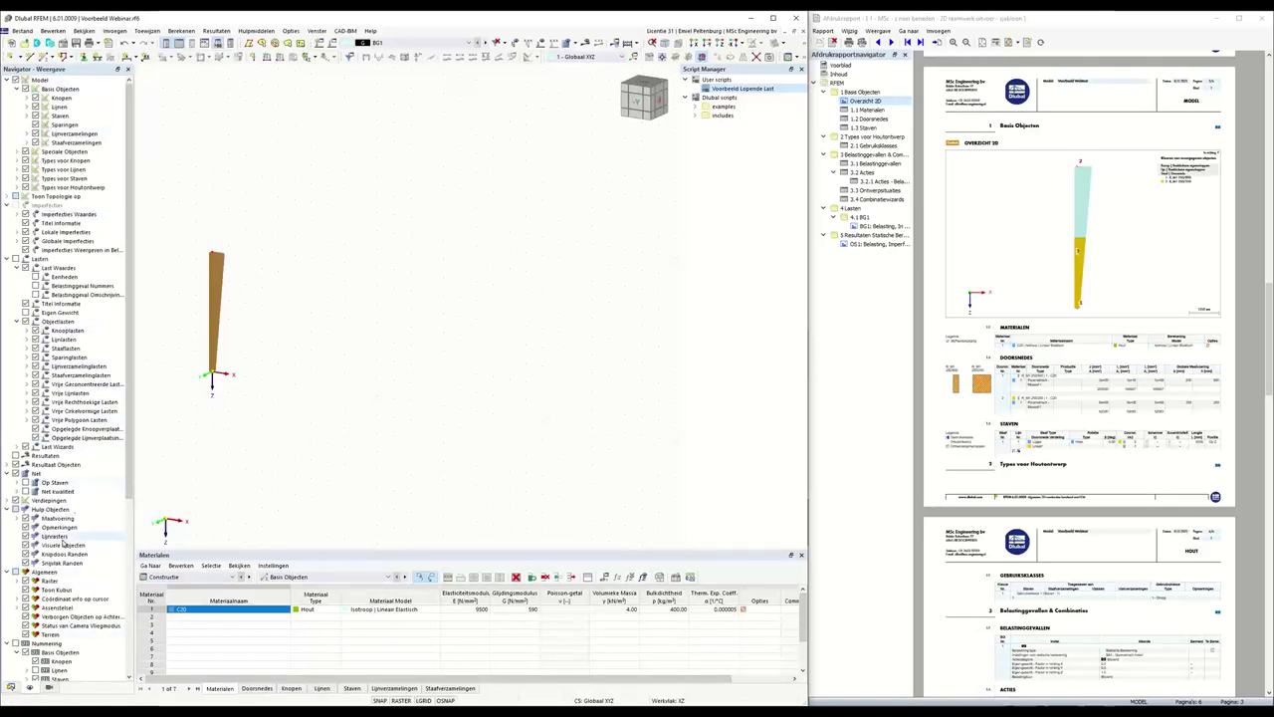
left_click(20, 607)
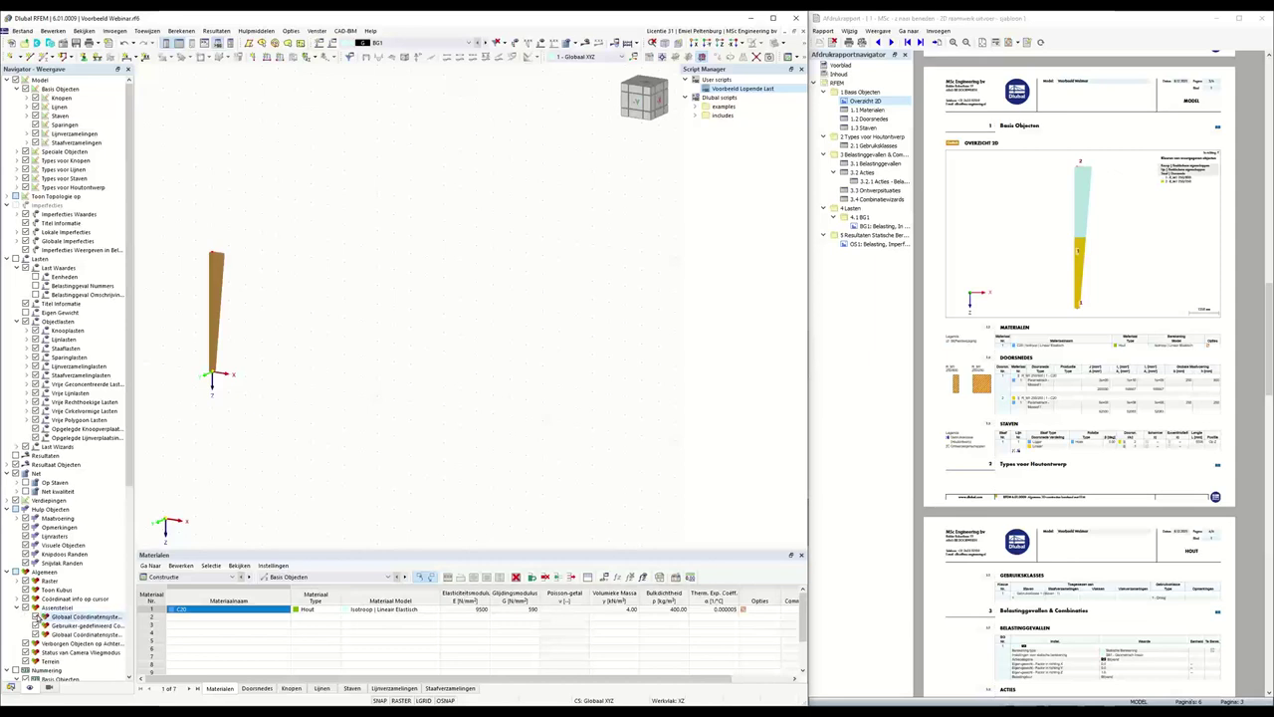
left_click(36, 617)
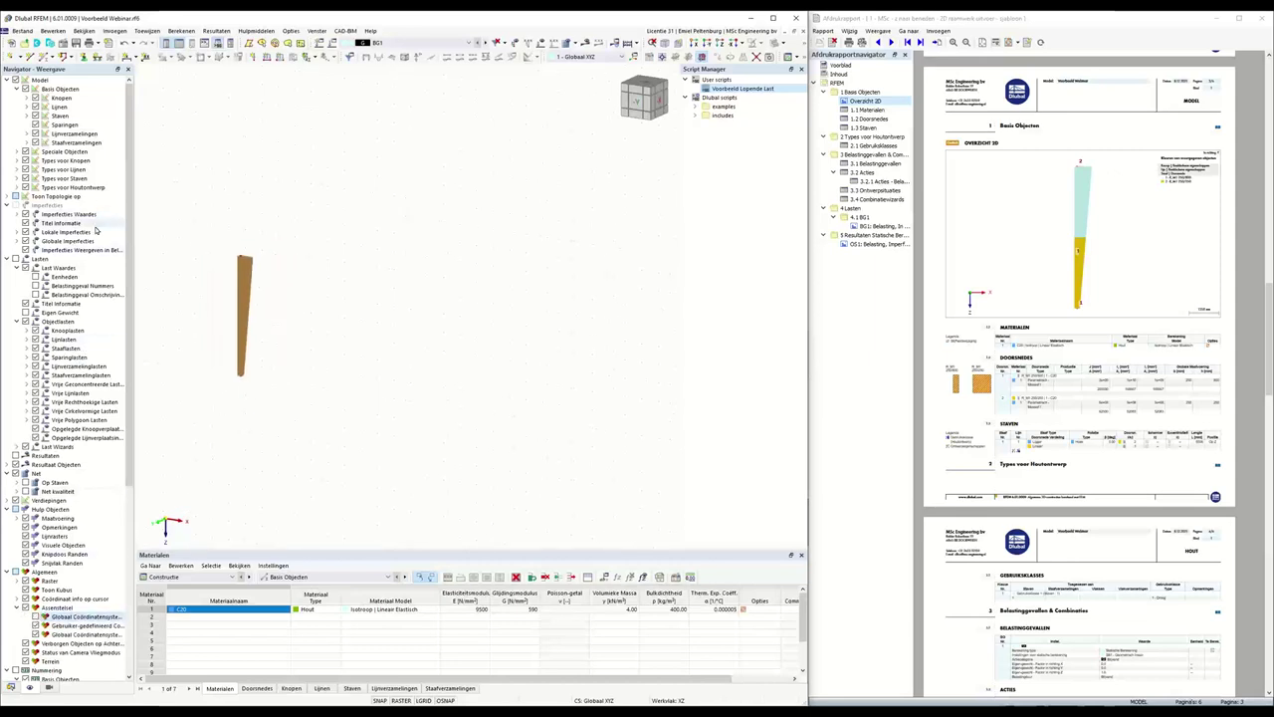
left_click(49, 687)
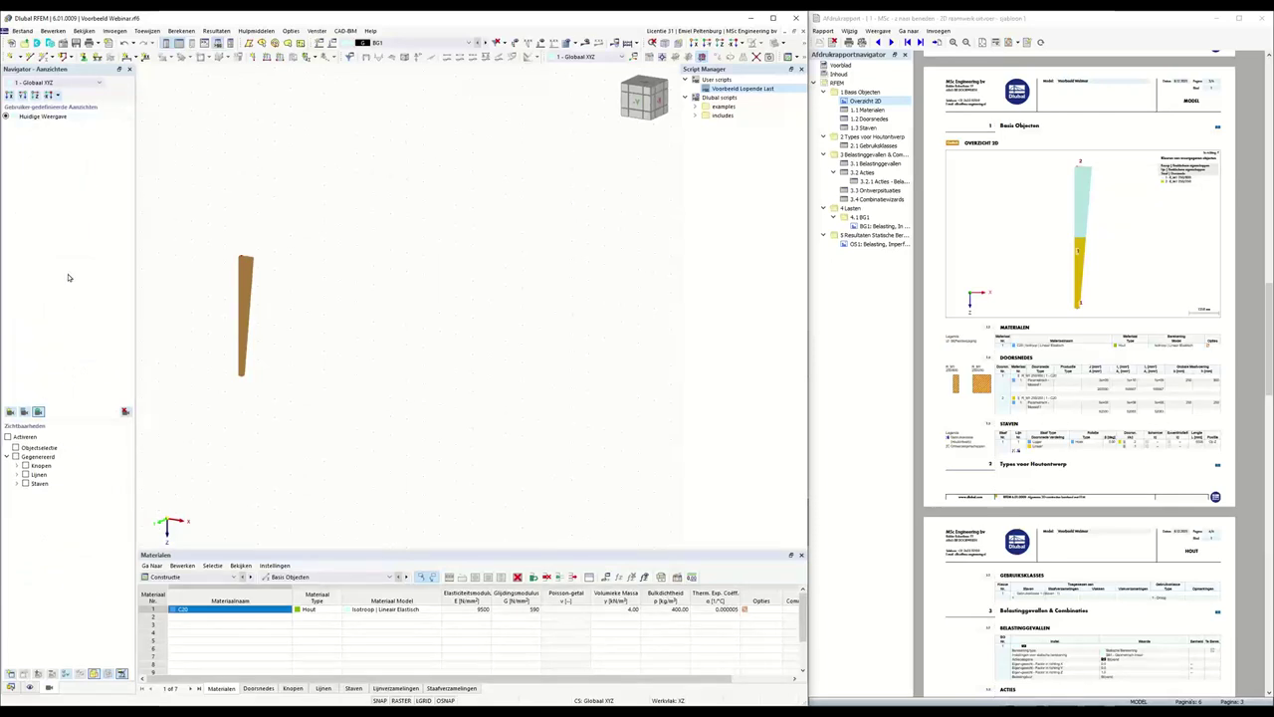
left_click(10, 687)
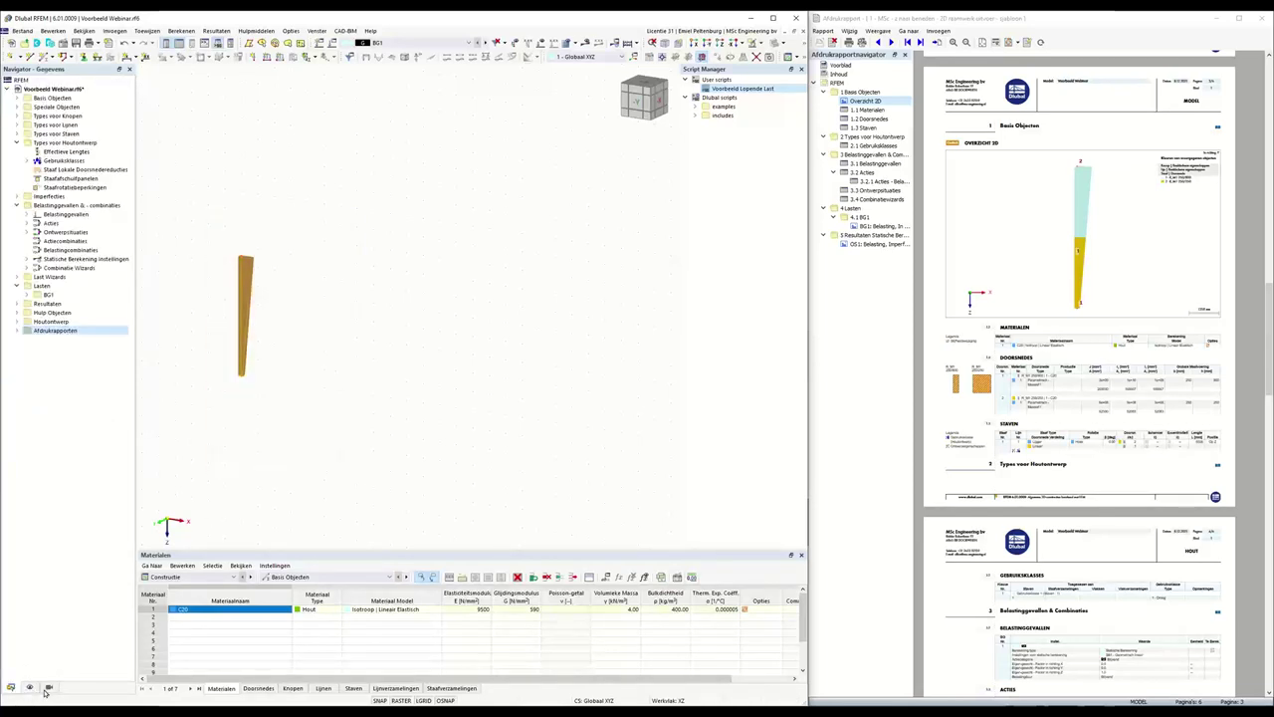
Copy the tapered column in the global X direction to form the frame's second column
left_click(247, 365)
key("Return")
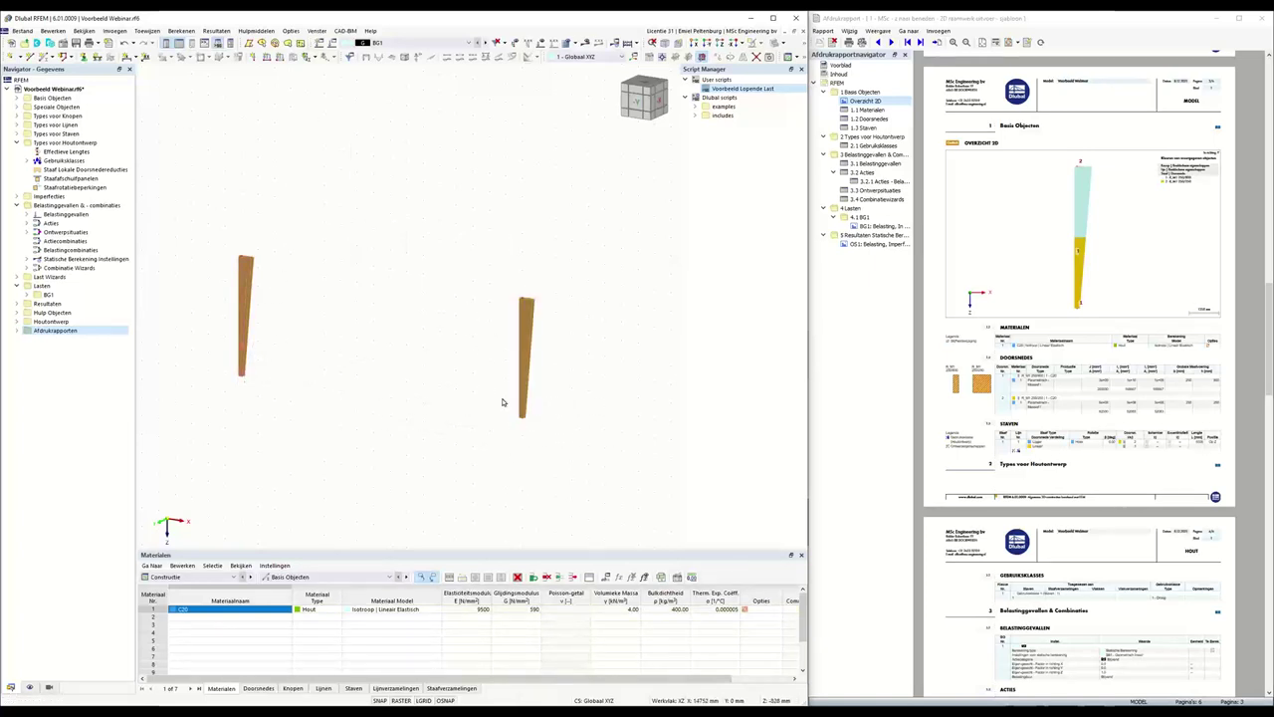
right_click(245, 293)
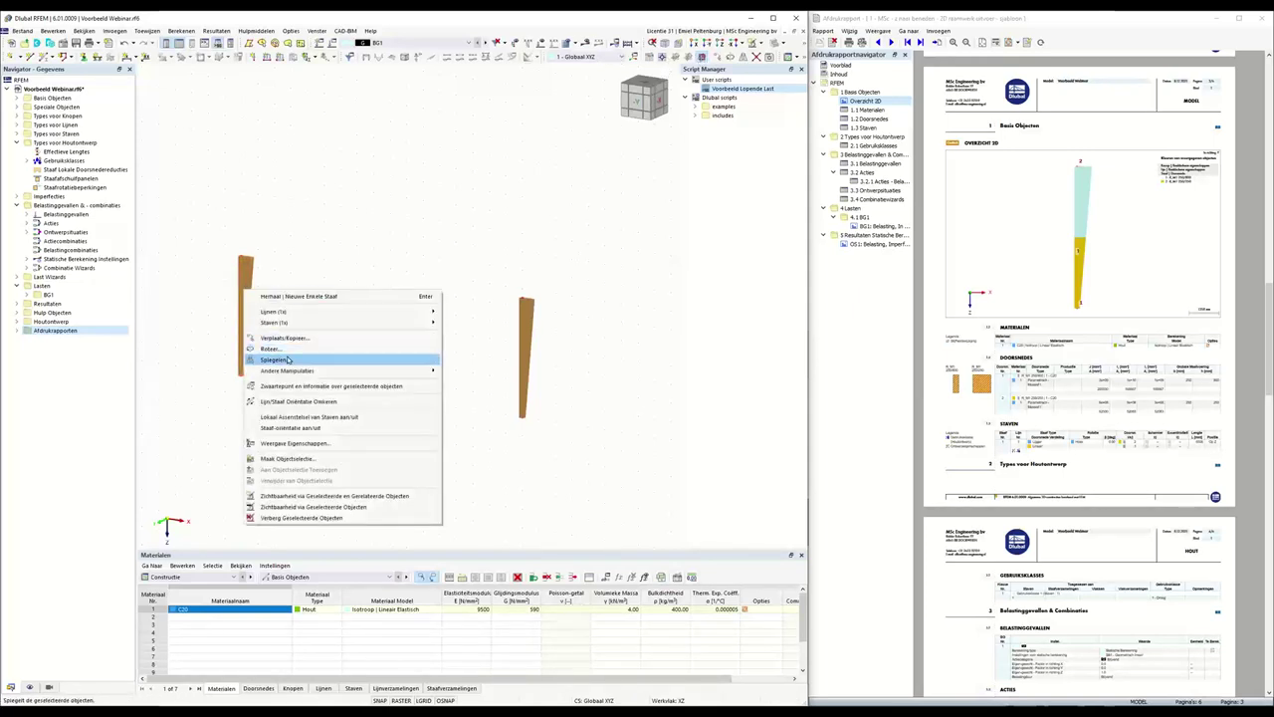
left_click(390, 219)
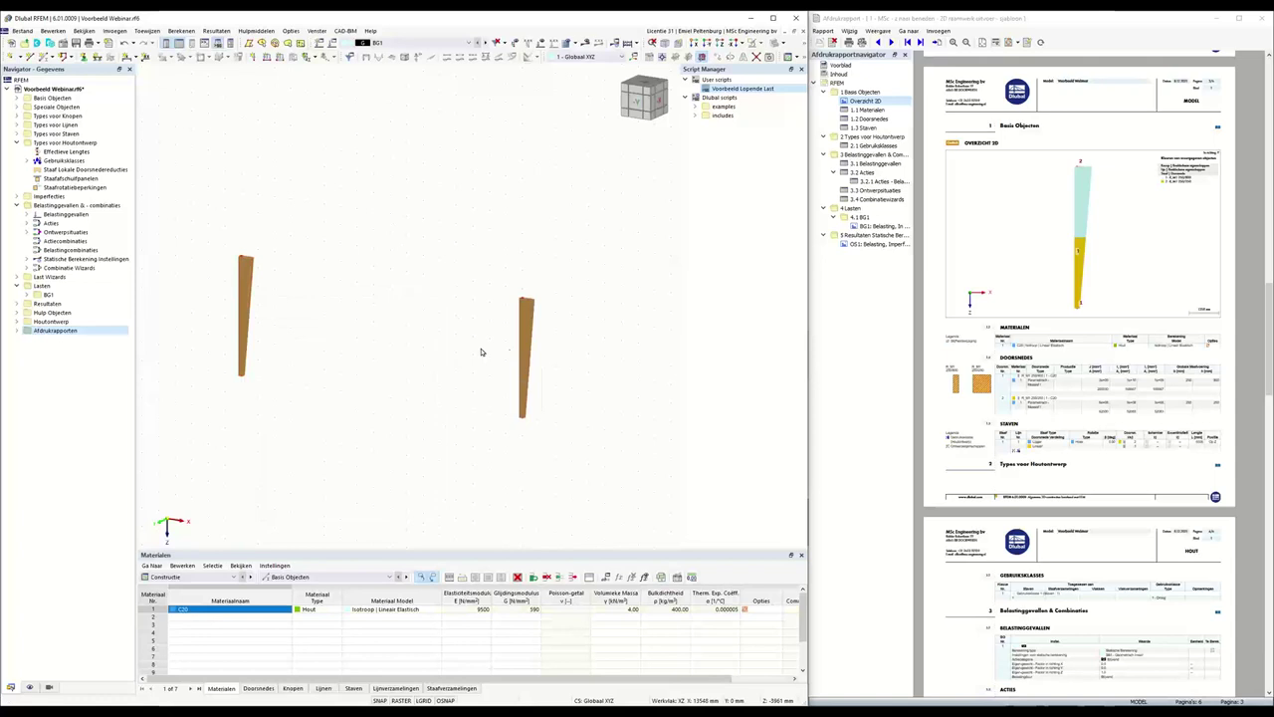
Change the second column's cross-section alignment to Onder so its taper mirrors the first column
double_click(532, 329)
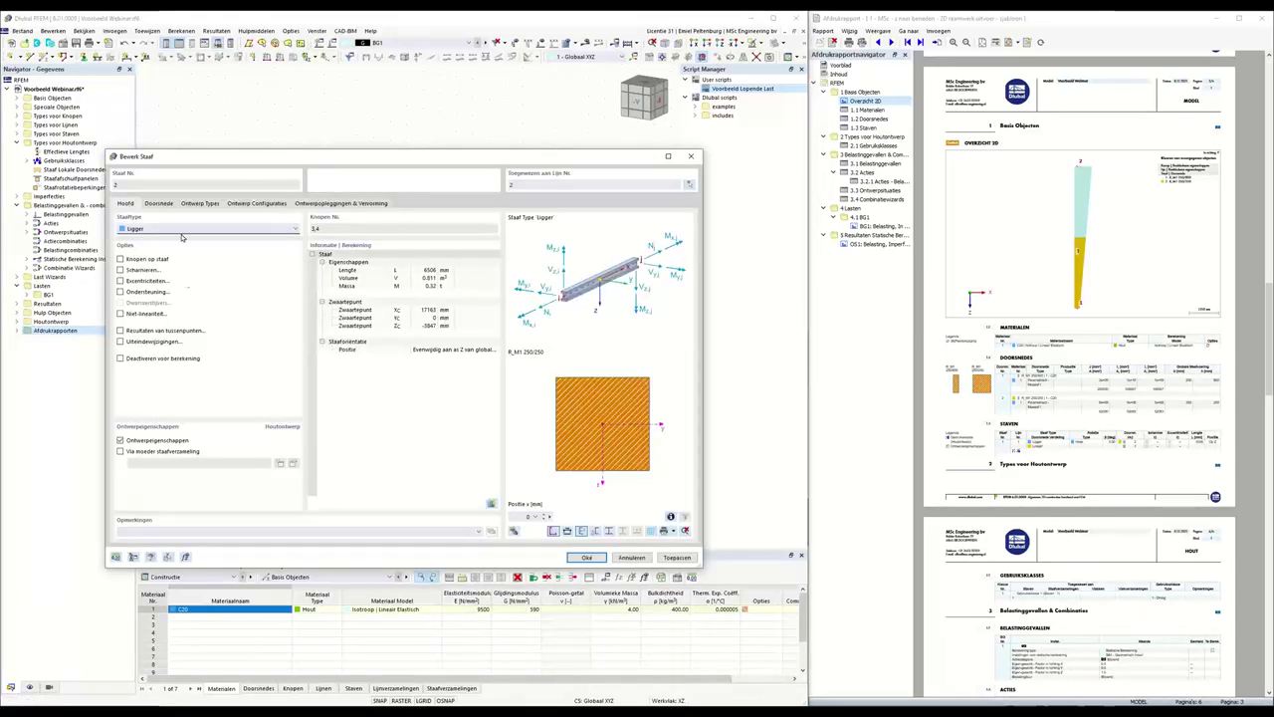
left_click(159, 203)
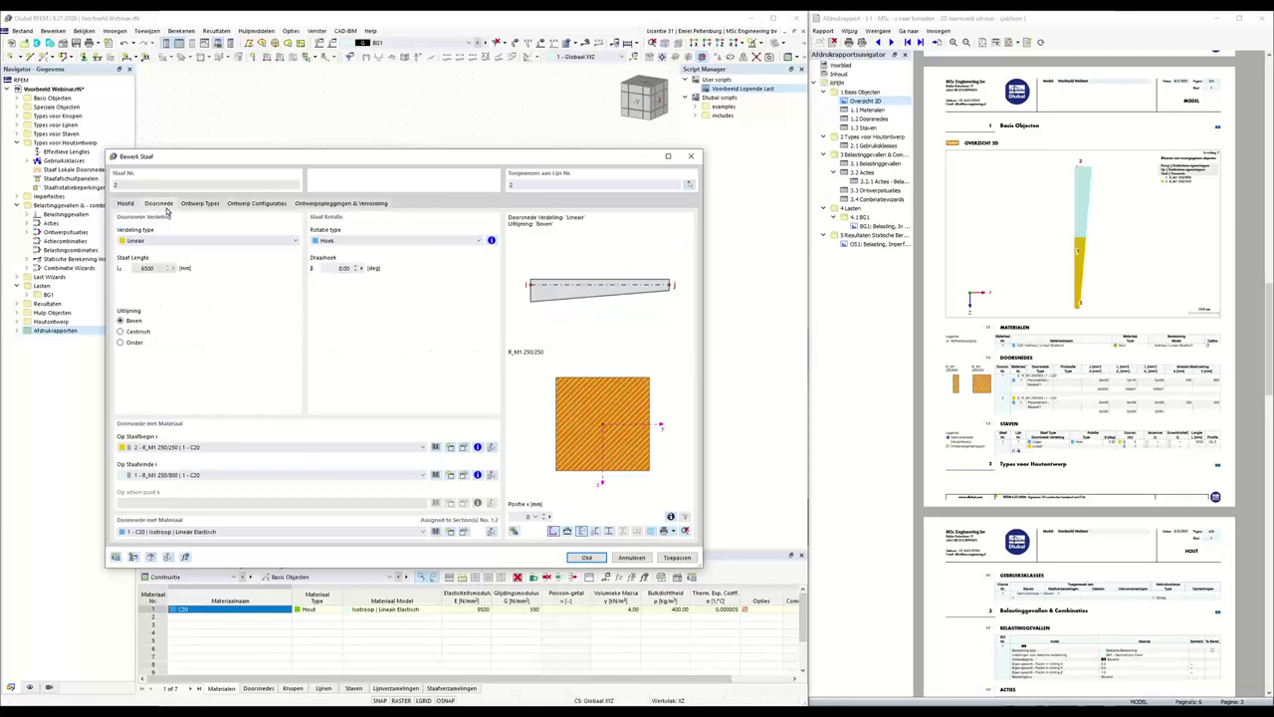
left_click(139, 345)
left_click(588, 557)
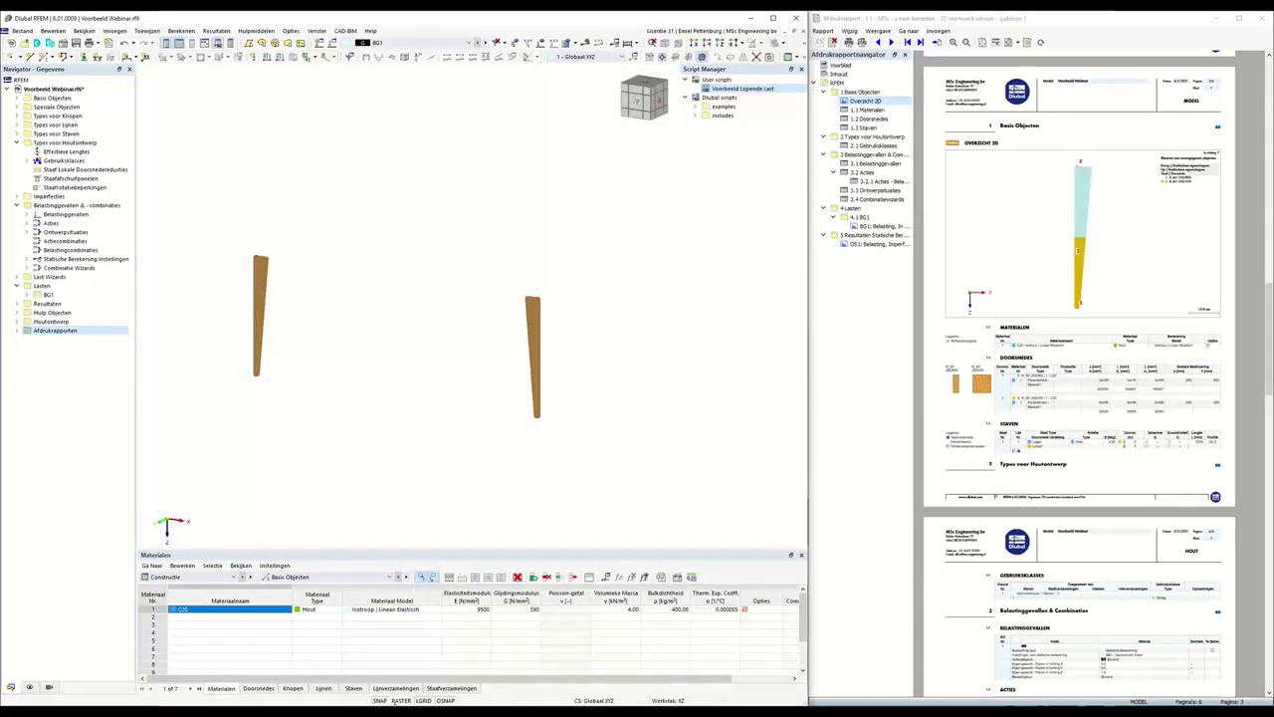
Open the work plane's grid settings and close them again
right_click(397, 700)
left_click(425, 695)
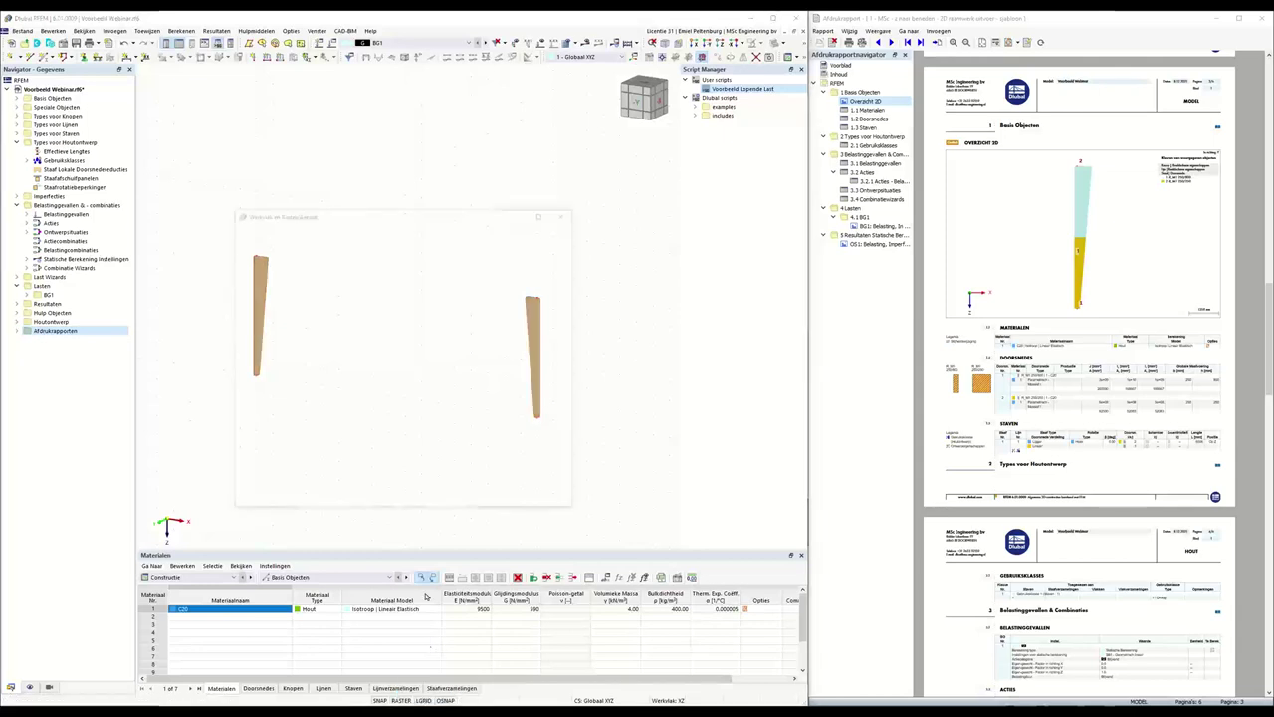
left_click(459, 500)
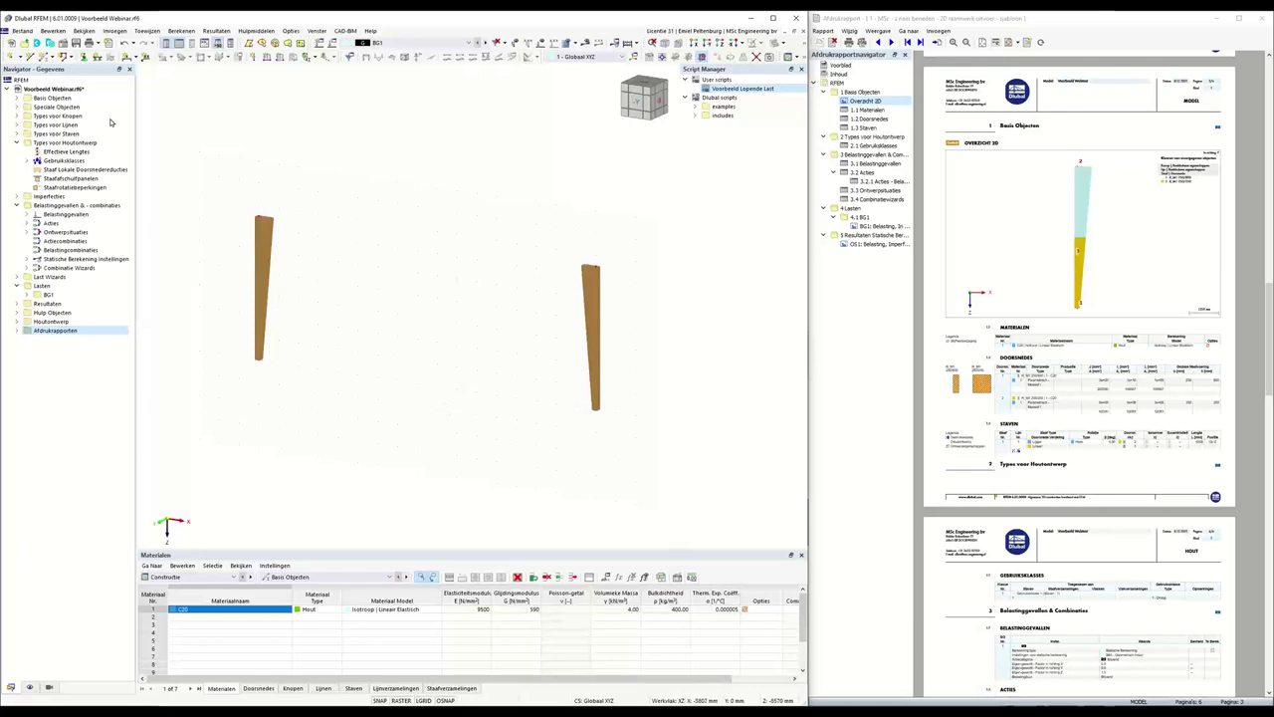
Define a new member with a Lineair cross-section distribution from R_M1 250/800 to R_M1 250/250, aligned Boven
left_click(44, 60)
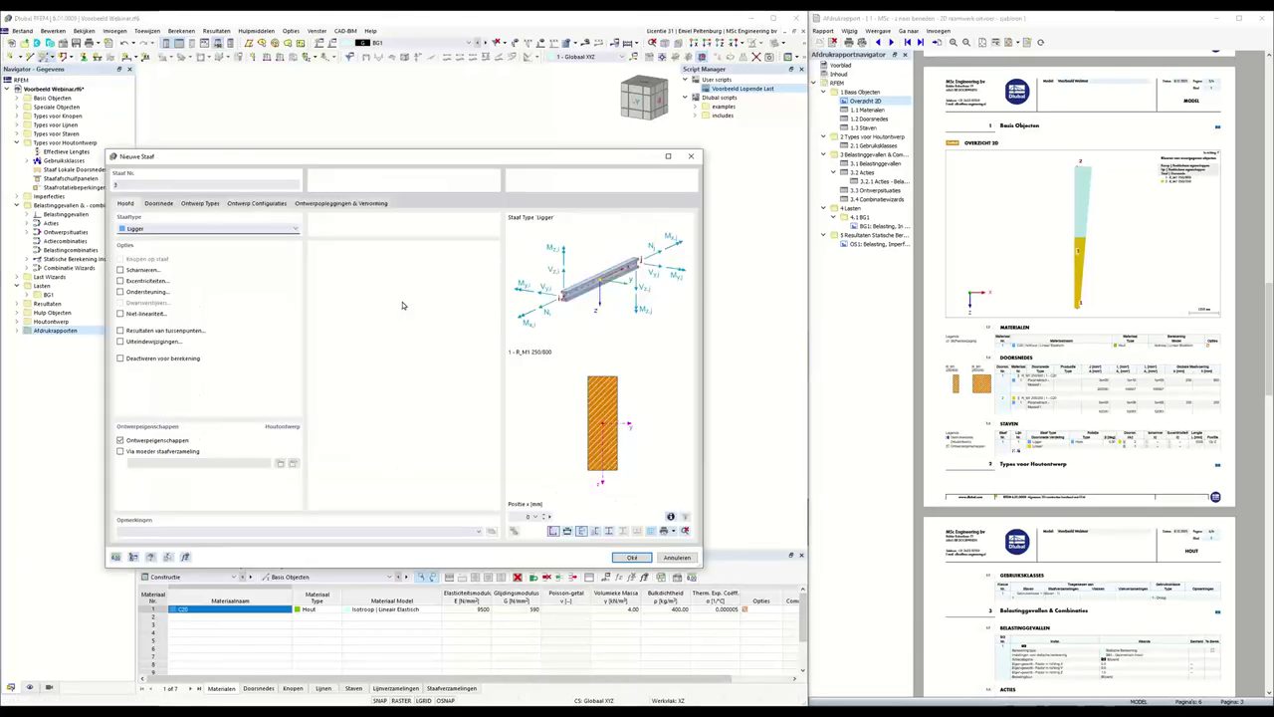
left_click(159, 203)
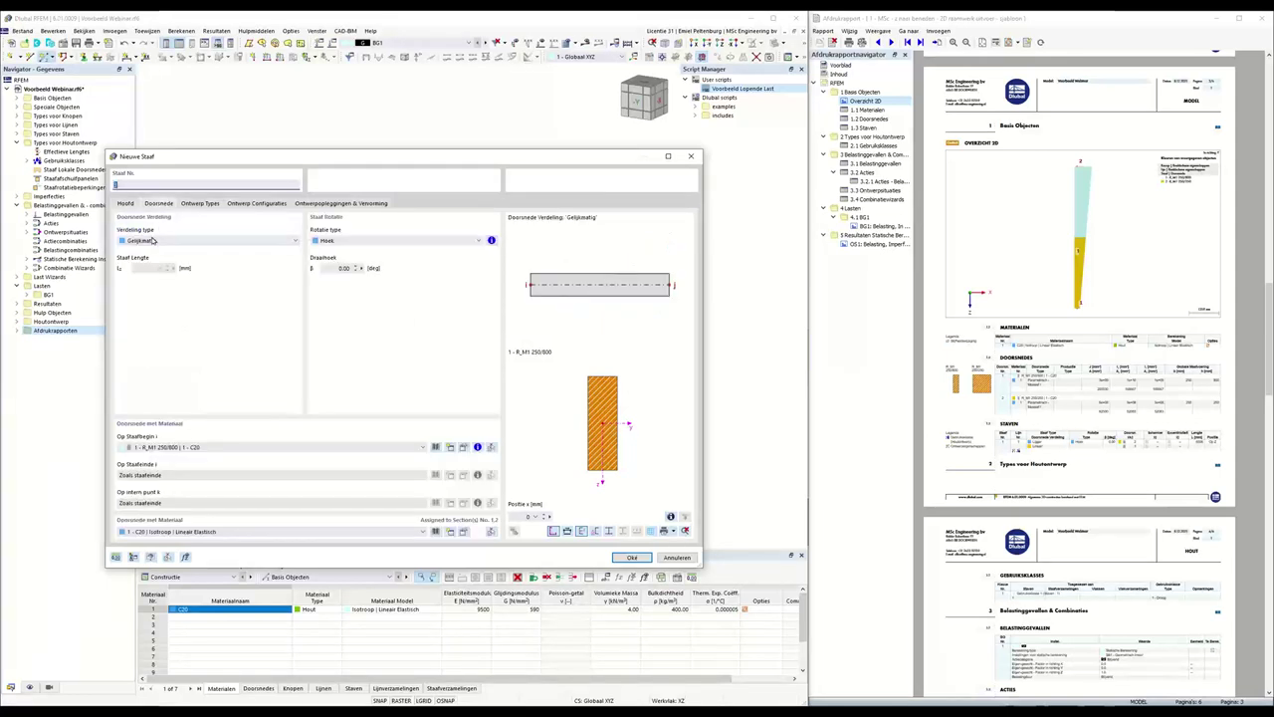
left_click(156, 241)
left_click(154, 258)
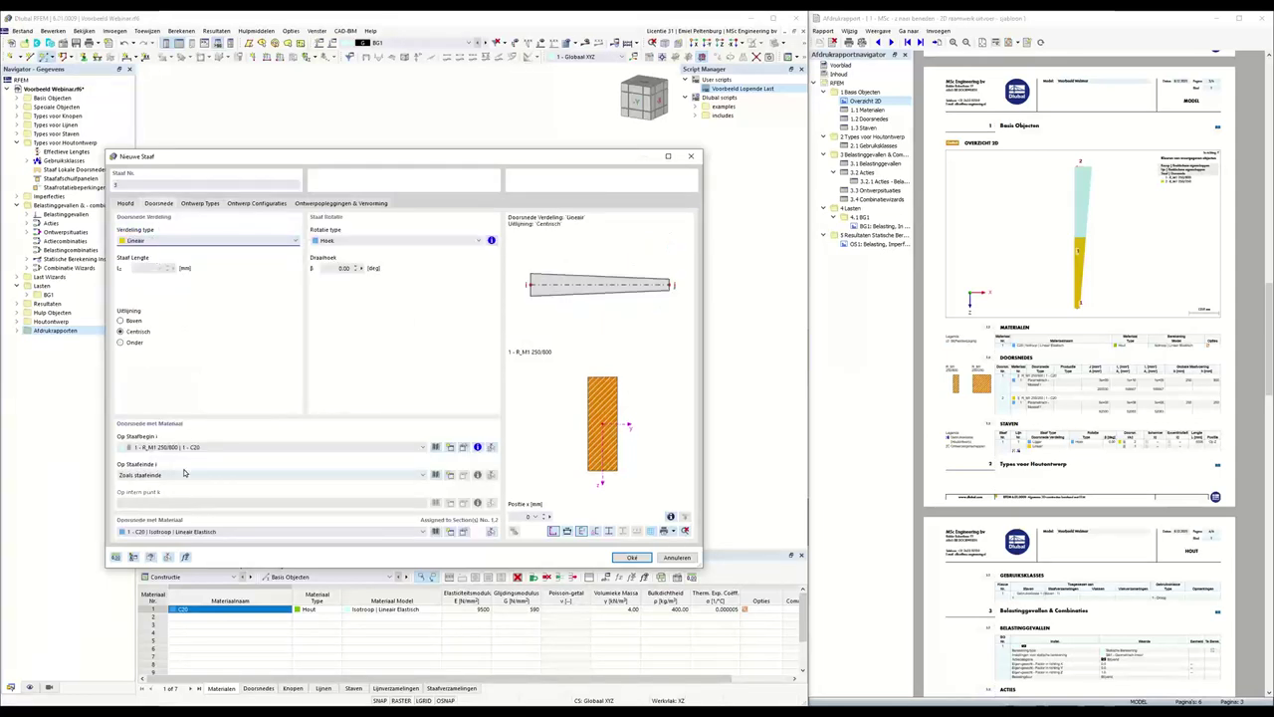
left_click(180, 476)
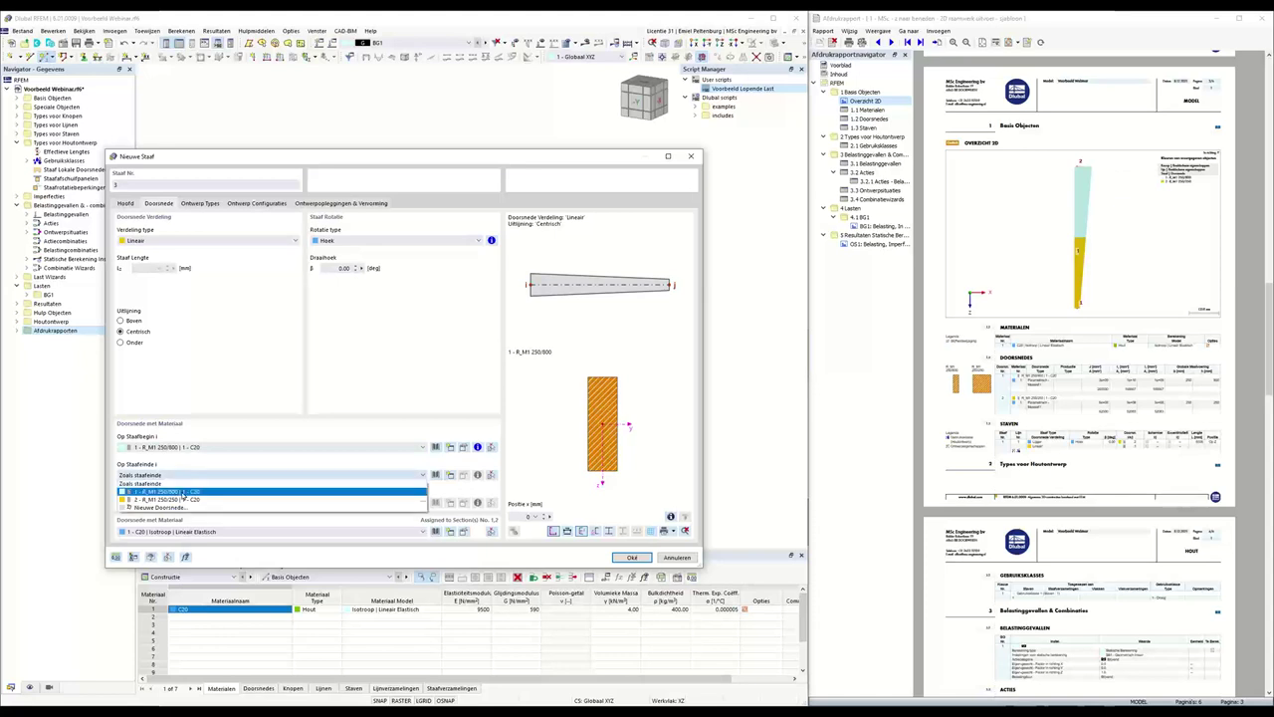
left_click(204, 502)
left_click(126, 321)
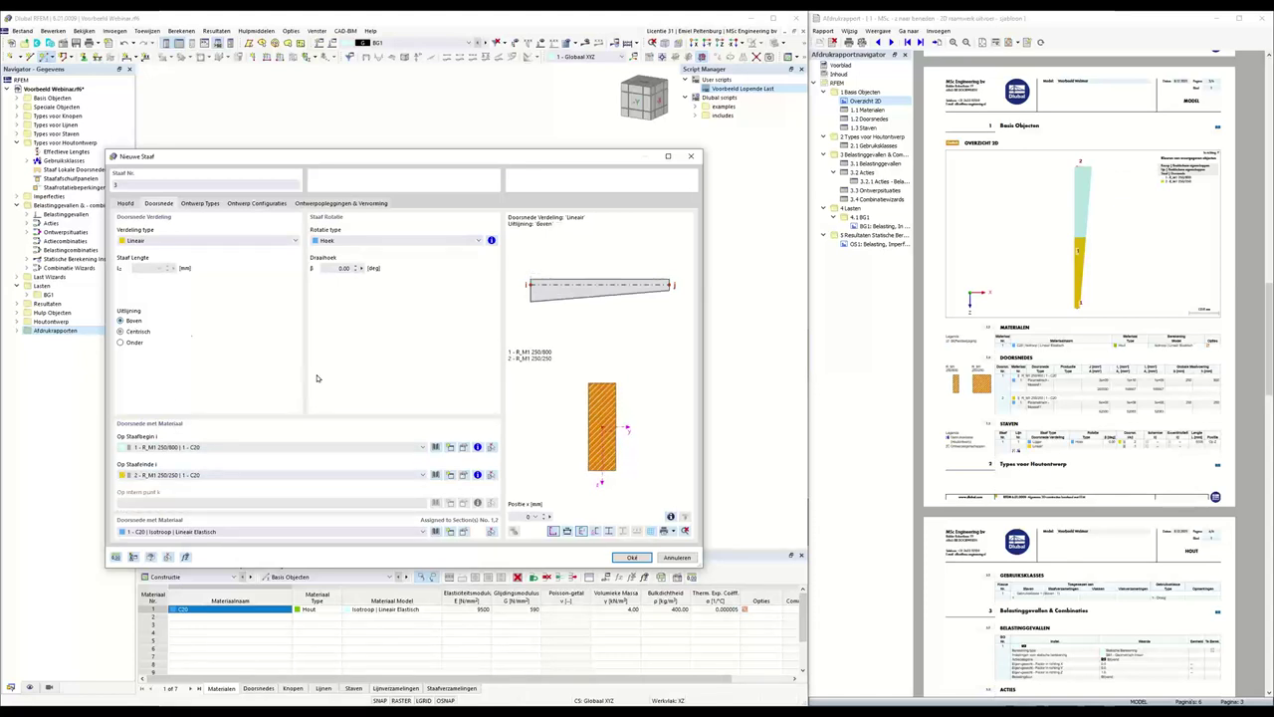
left_click(631, 556)
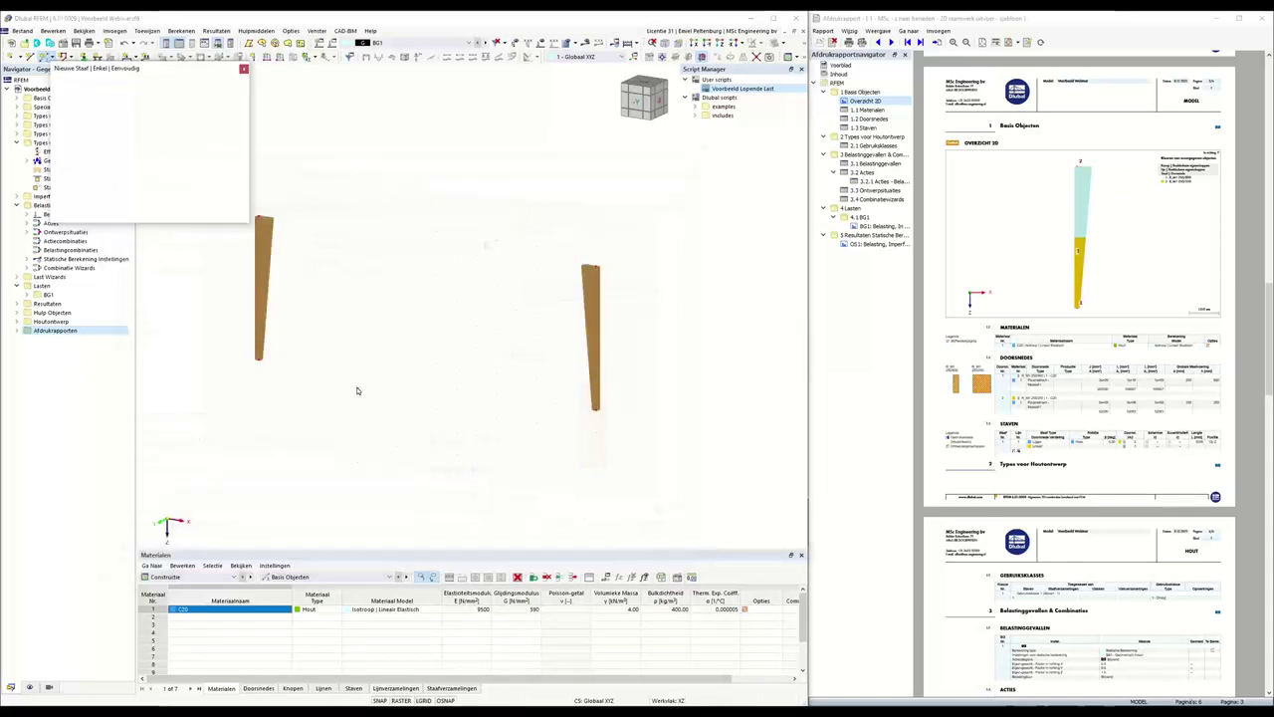
Place the two tapered rafters from each column top to a shared ridge point and update the print report
left_click(259, 215)
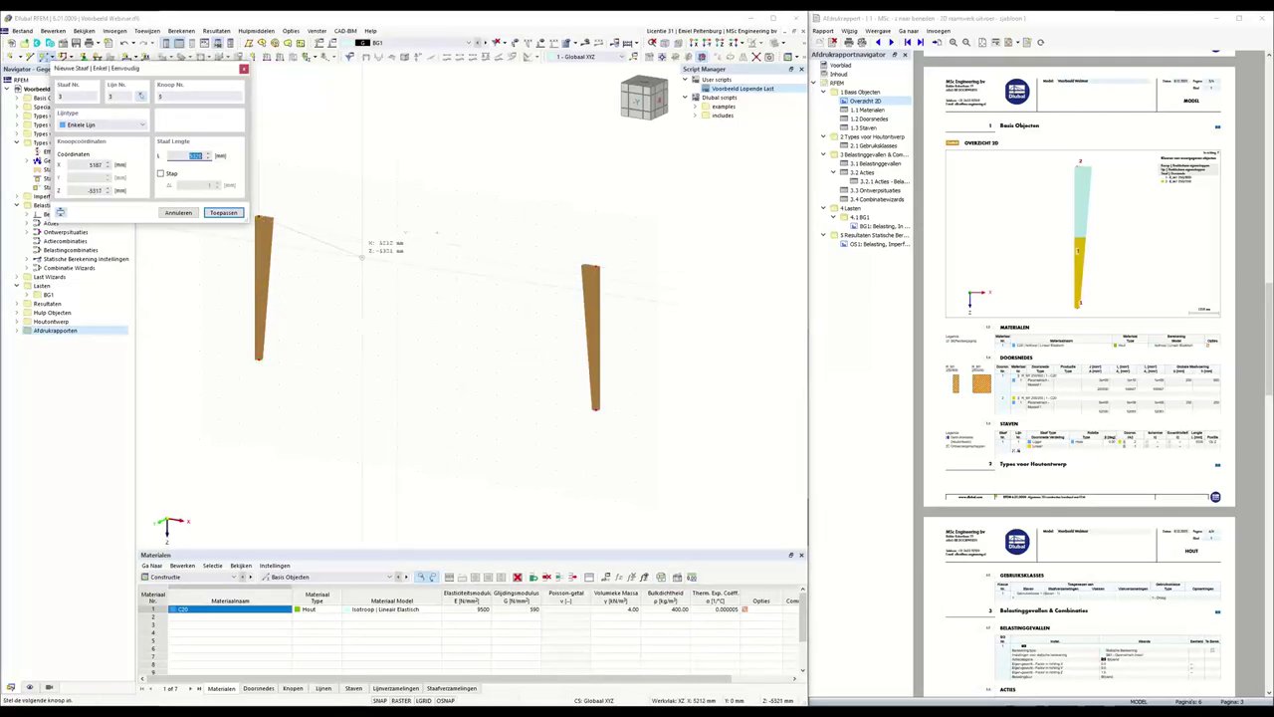
left_click(478, 215)
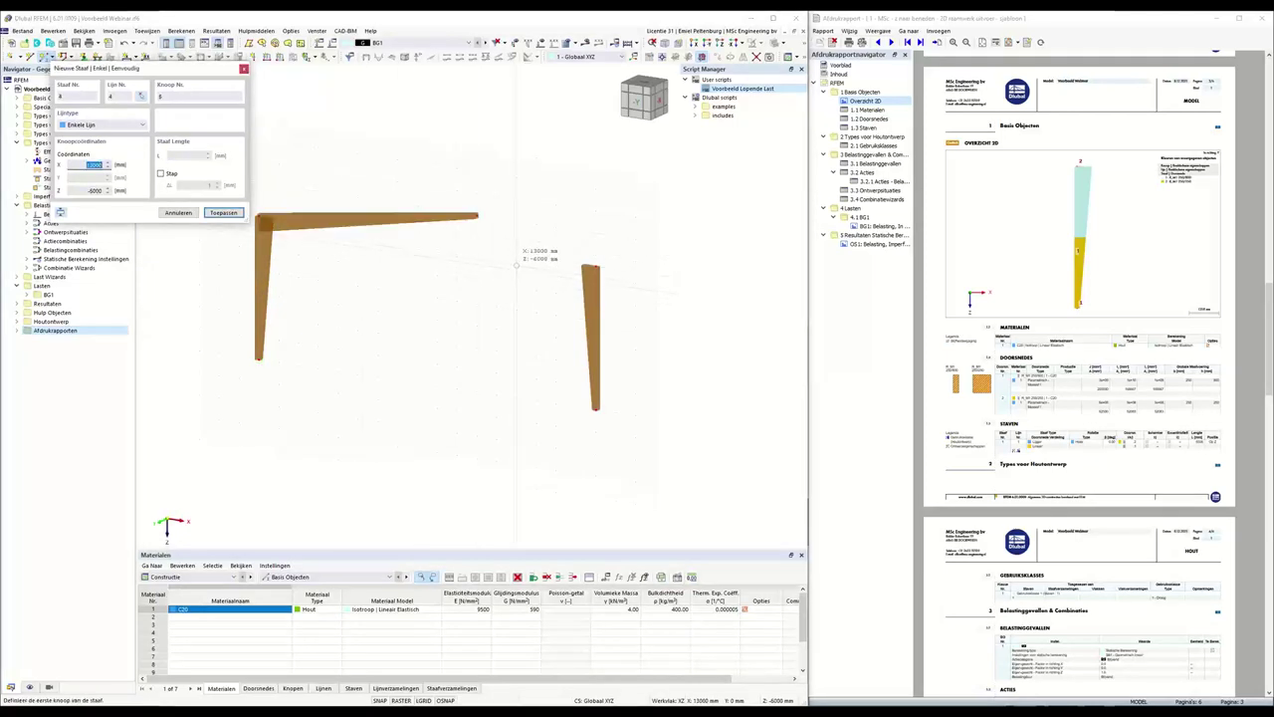
left_click(594, 268)
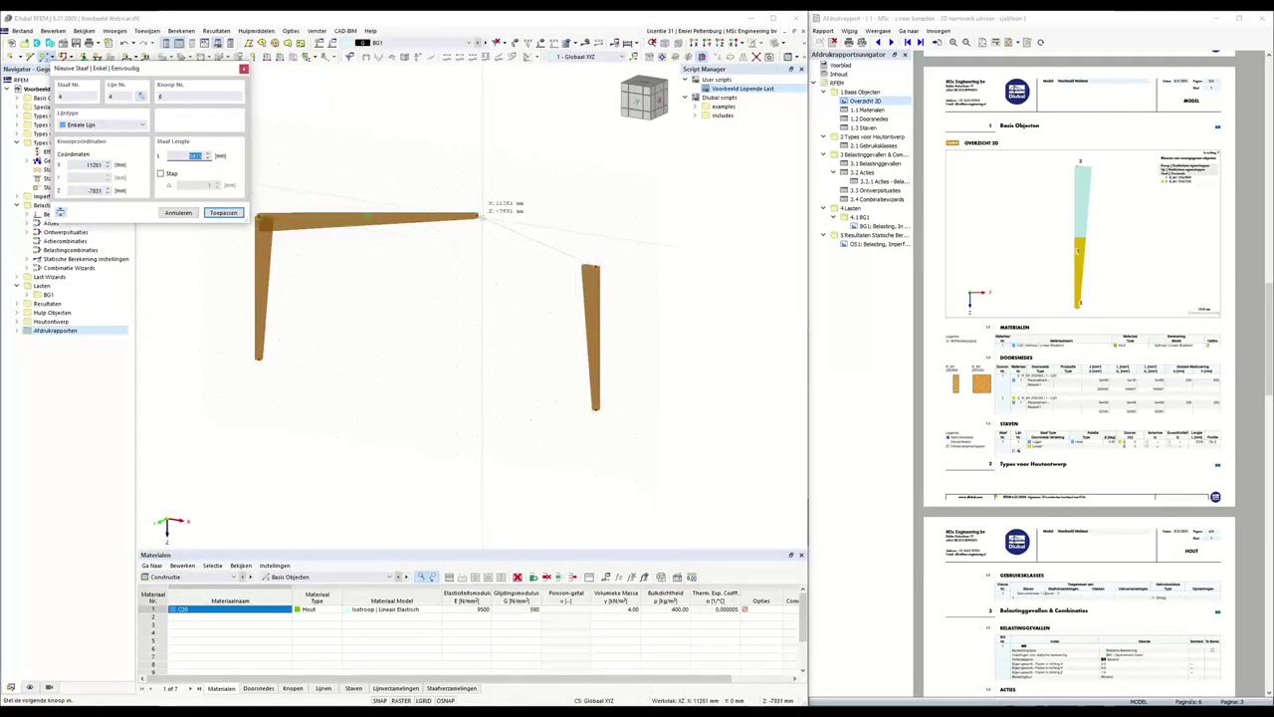
left_click(478, 215)
key("Escape")
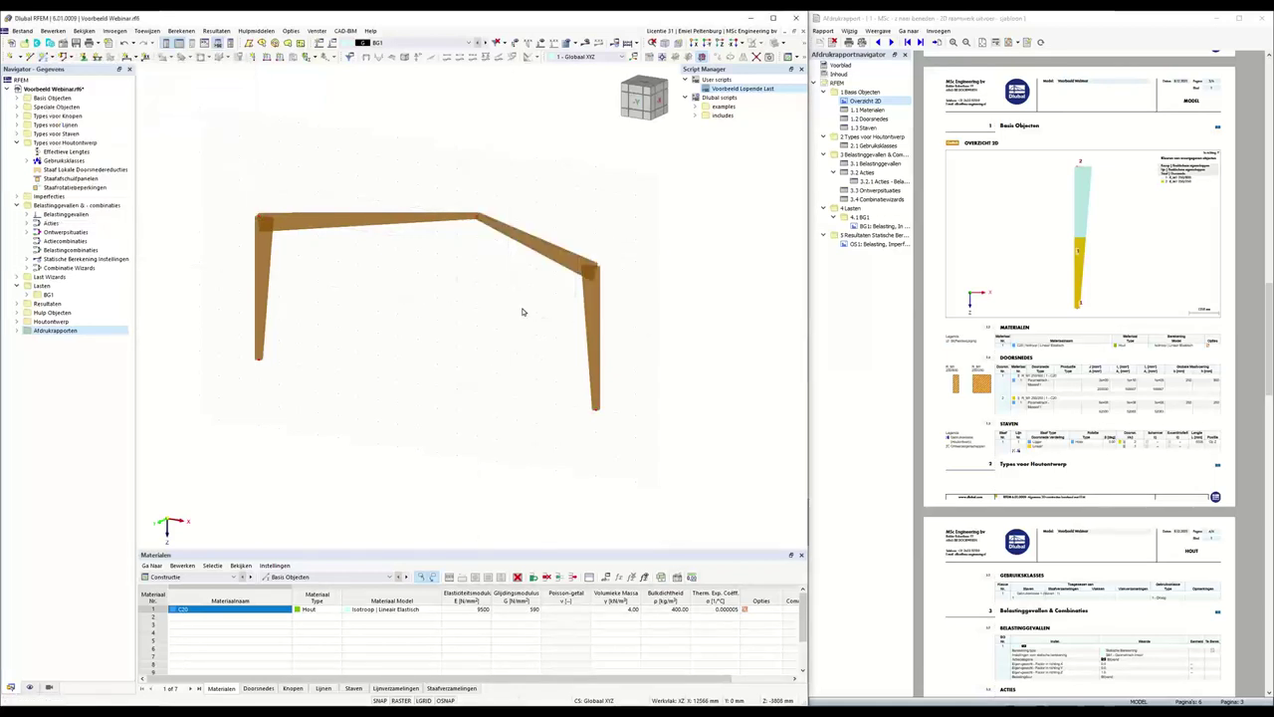
left_click(1041, 41)
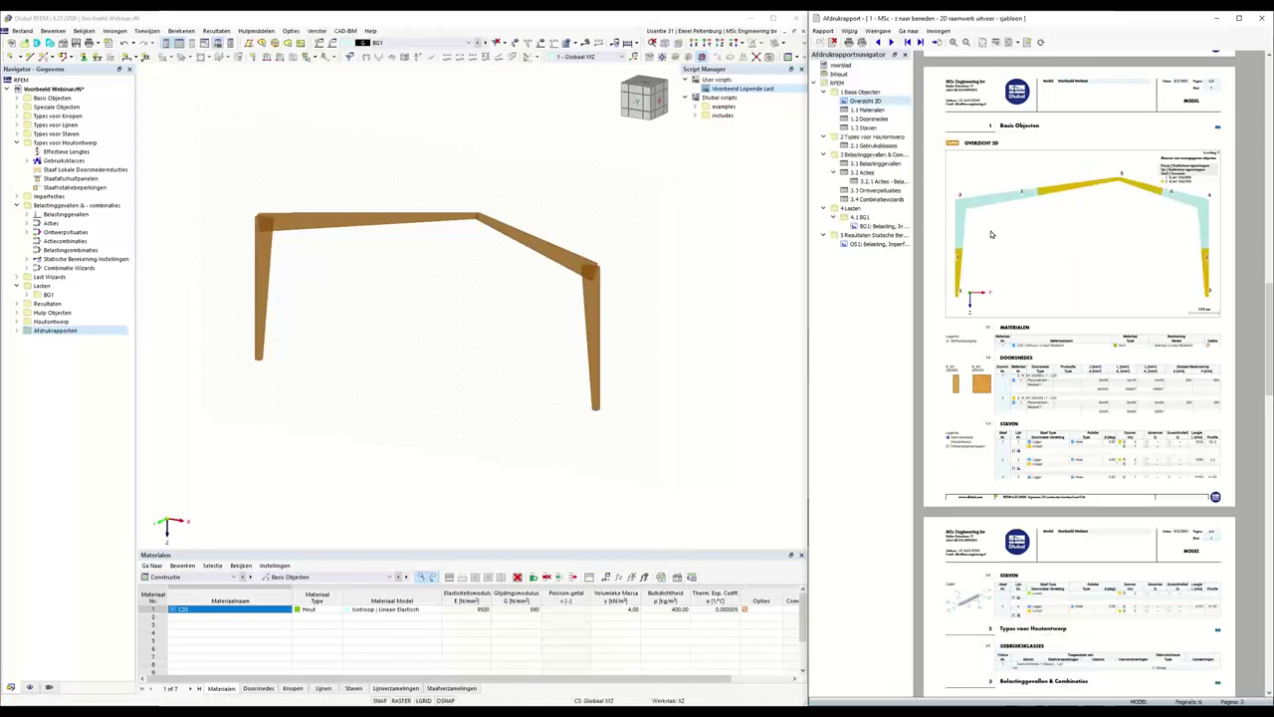
Start a nodal support assignment and pick node 1 at the foot of the first column
middle_click_drag(349, 333, 319, 319)
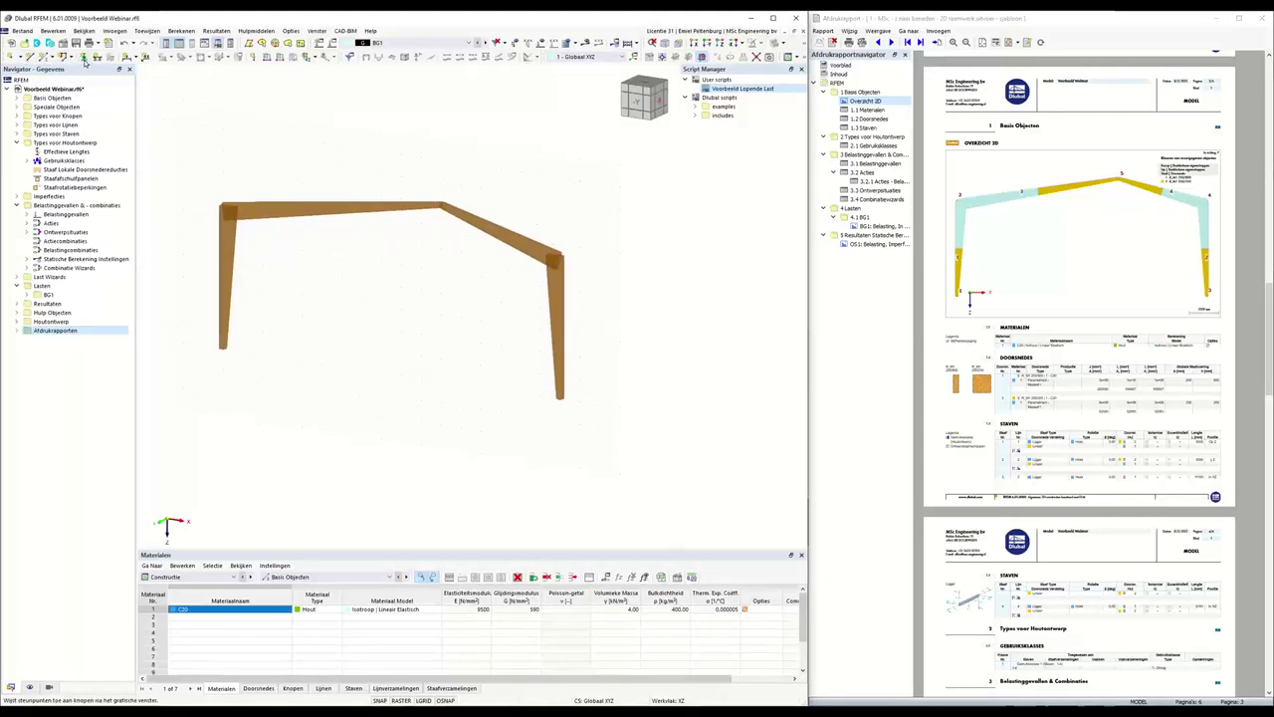
left_click(16, 116)
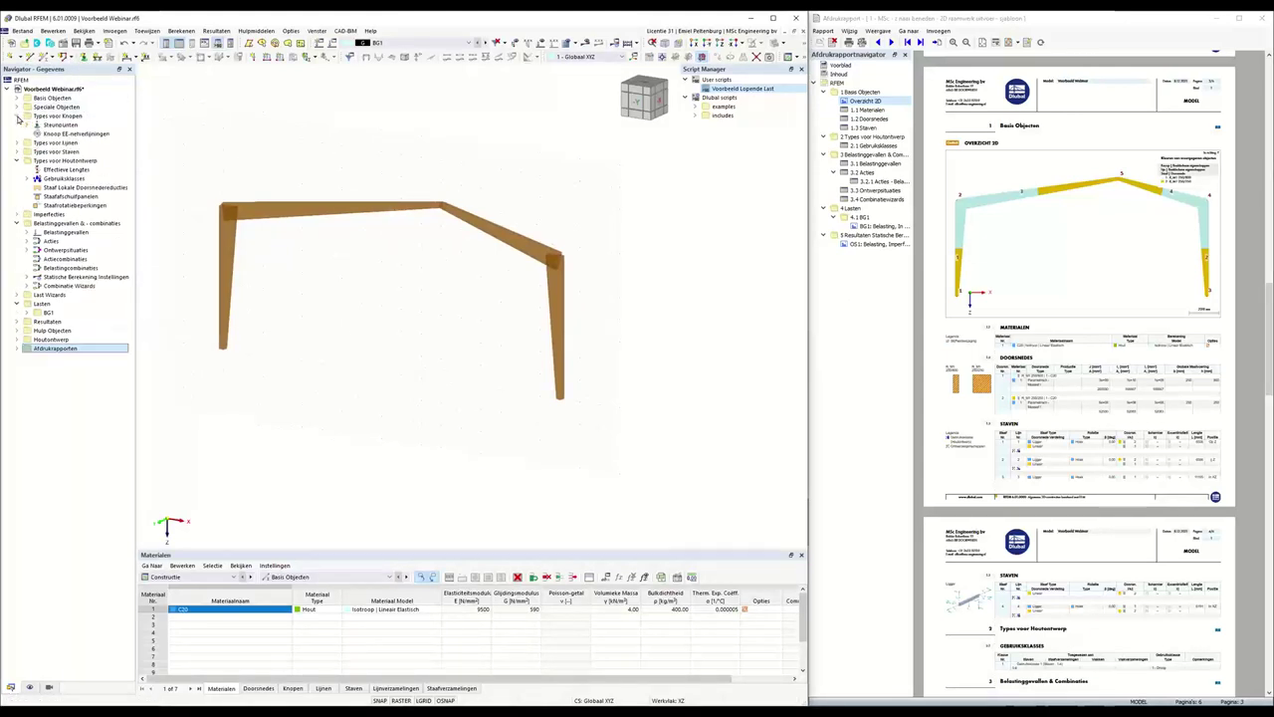
left_click(86, 60)
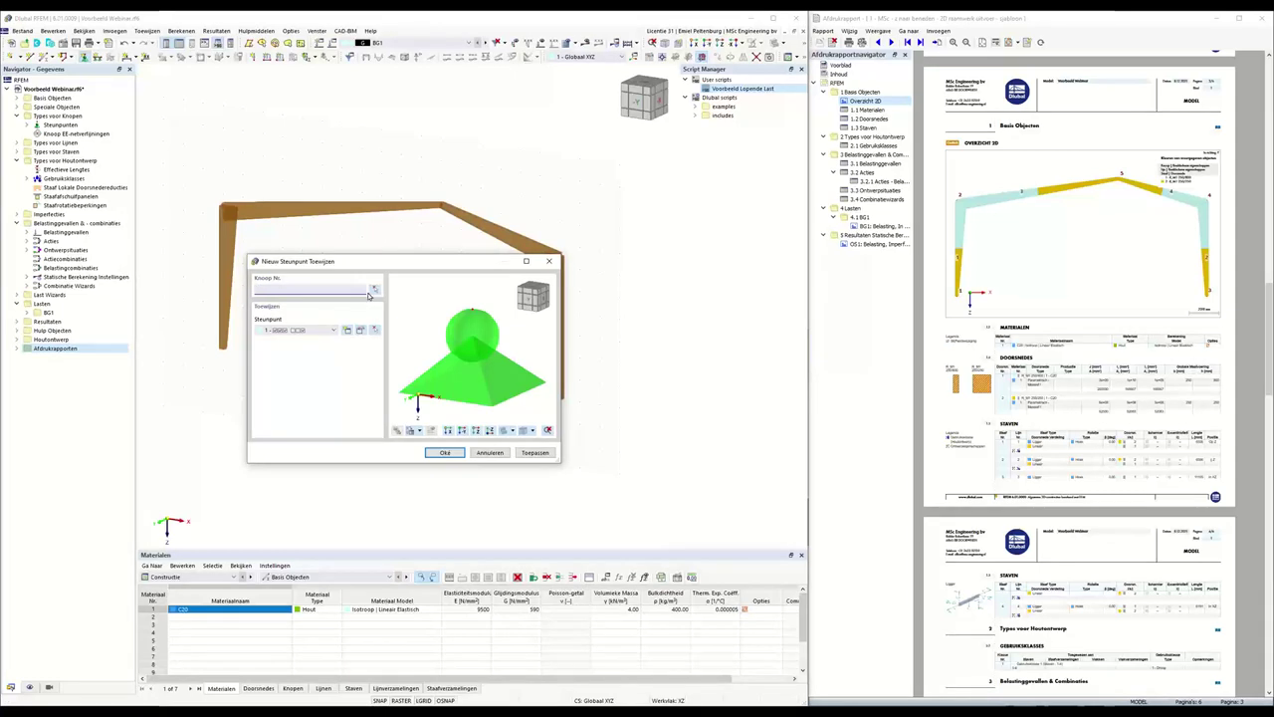
left_click(374, 290)
left_click(223, 348)
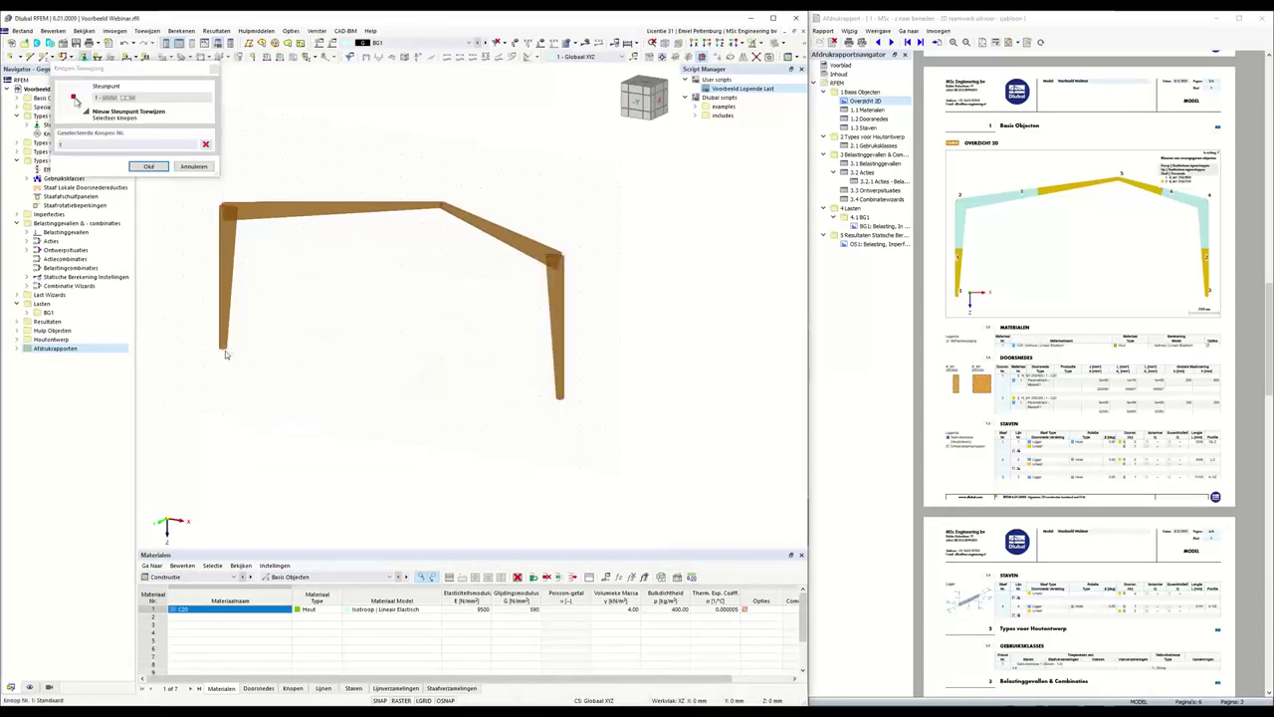
left_click(148, 166)
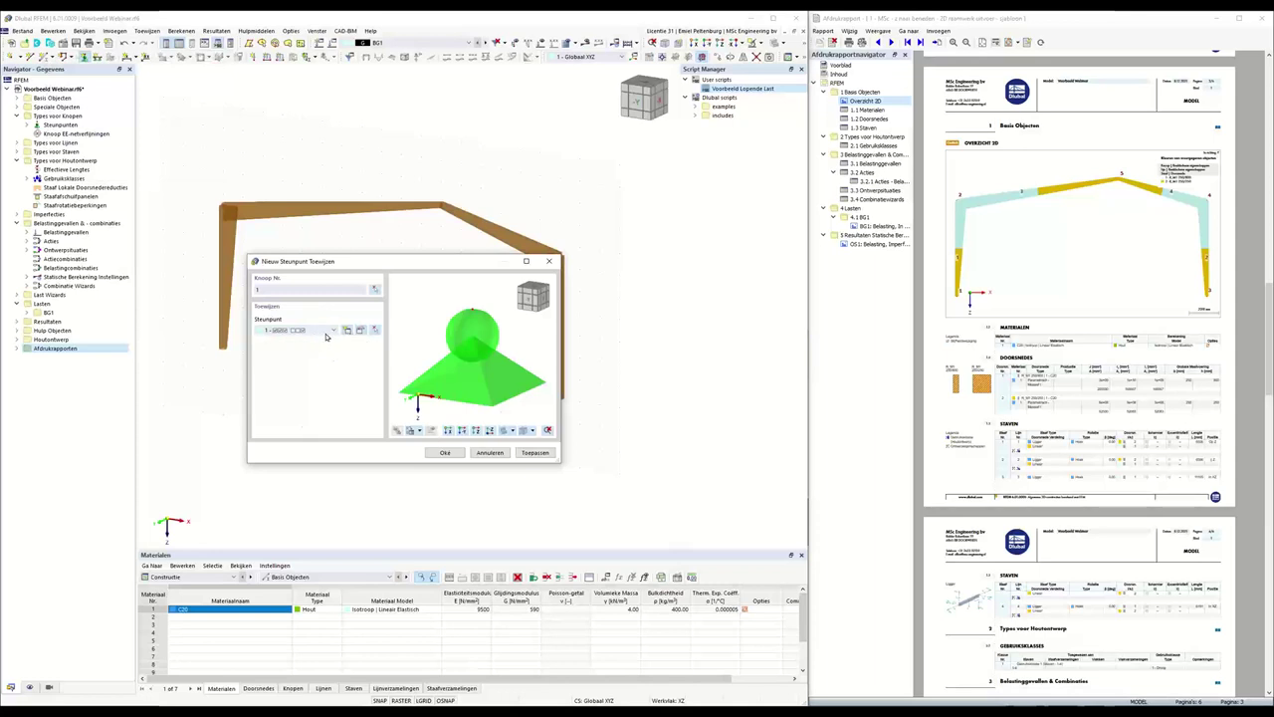
Try the second predefined support type for node 1
left_click(333, 330)
left_click(313, 361)
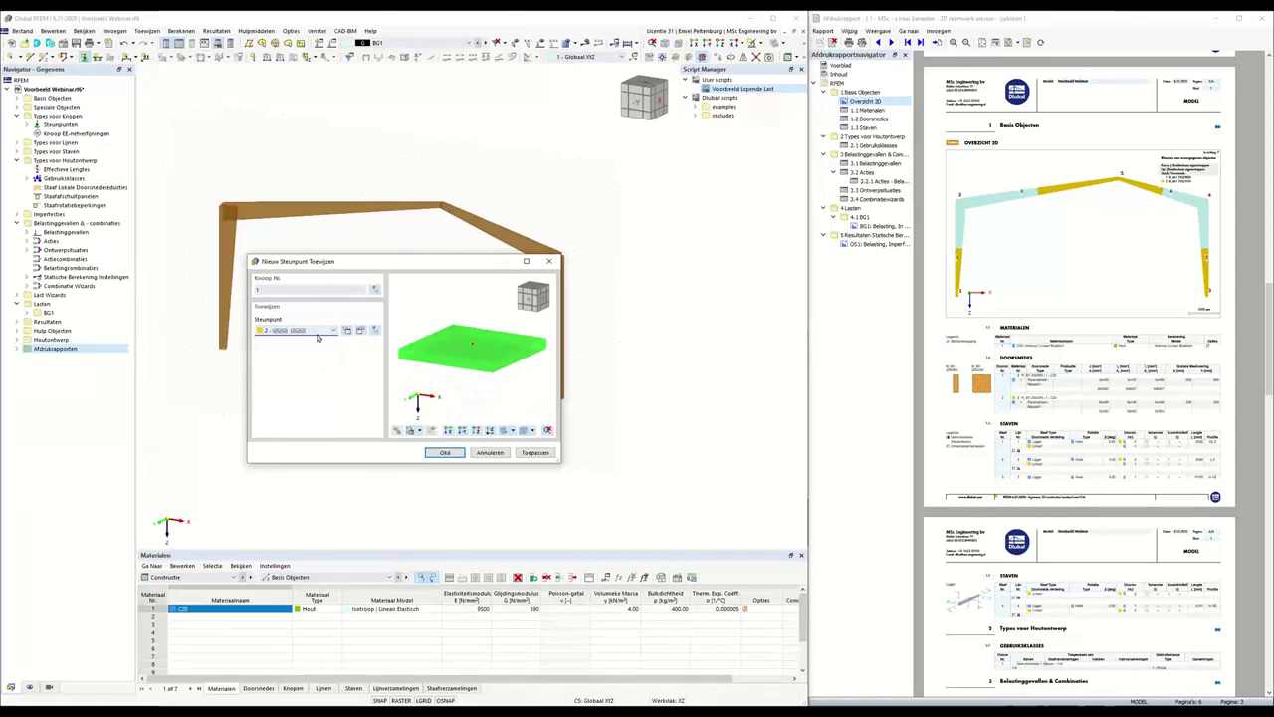
left_click(316, 333)
left_click(310, 354)
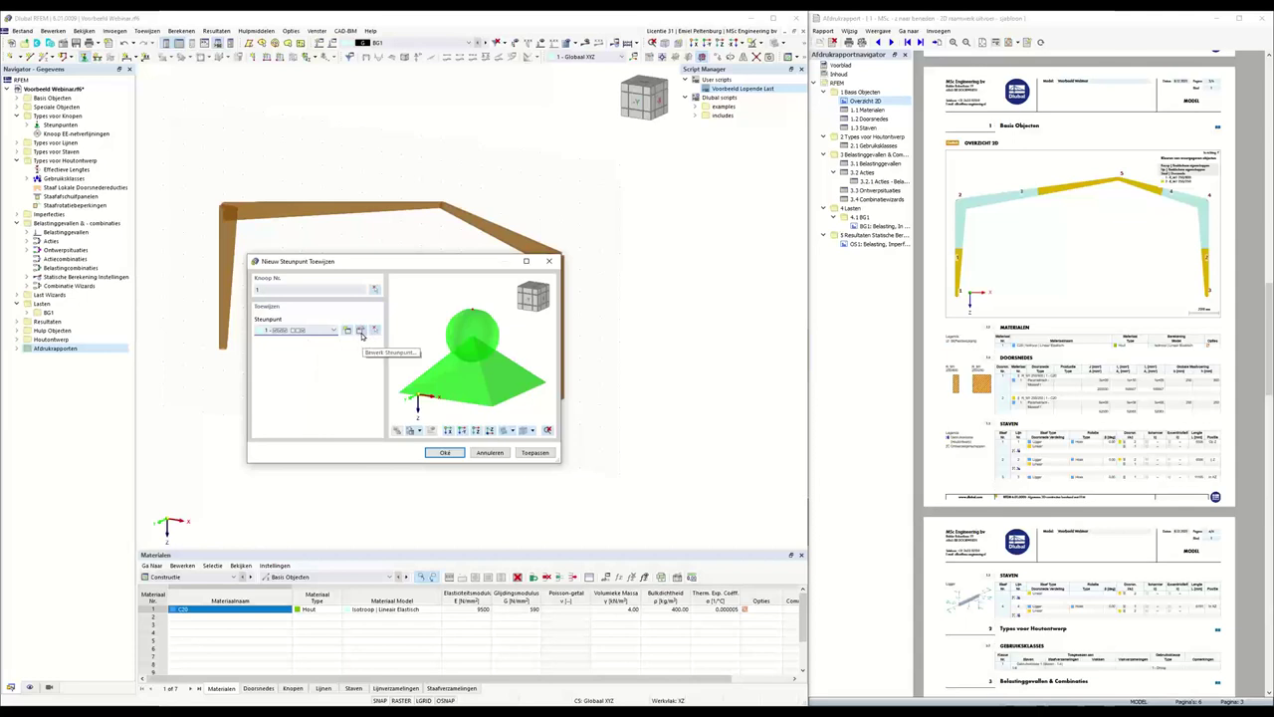
Create a new nodal support type for node 1 with rotation about X restrained and rotation about Z released
left_click(349, 332)
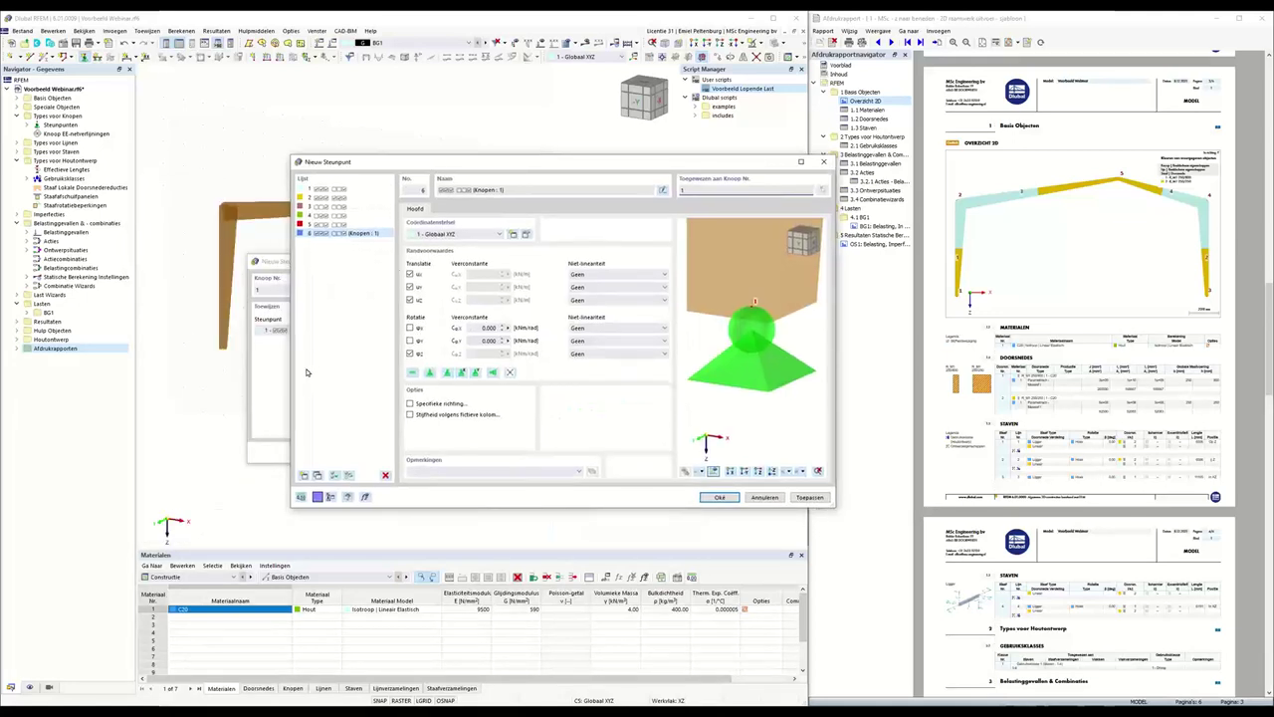
left_click(409, 328)
left_click(409, 353)
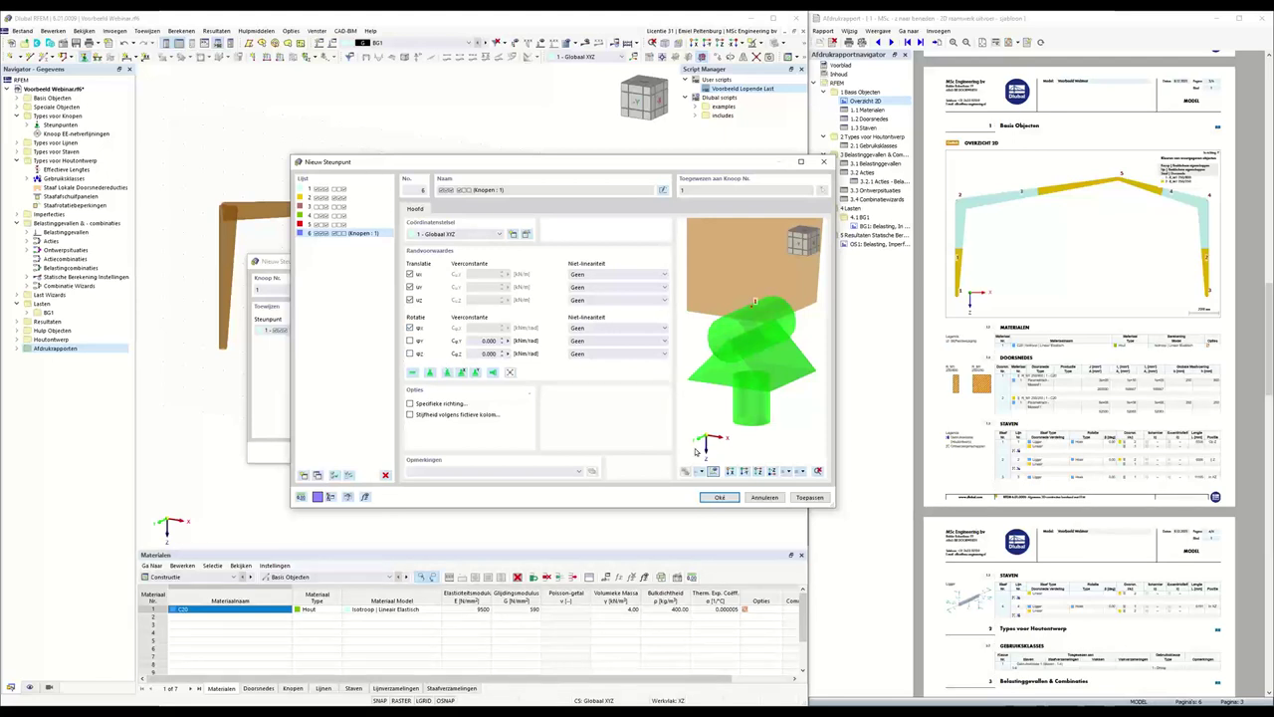
scroll(762, 329, "down", 5)
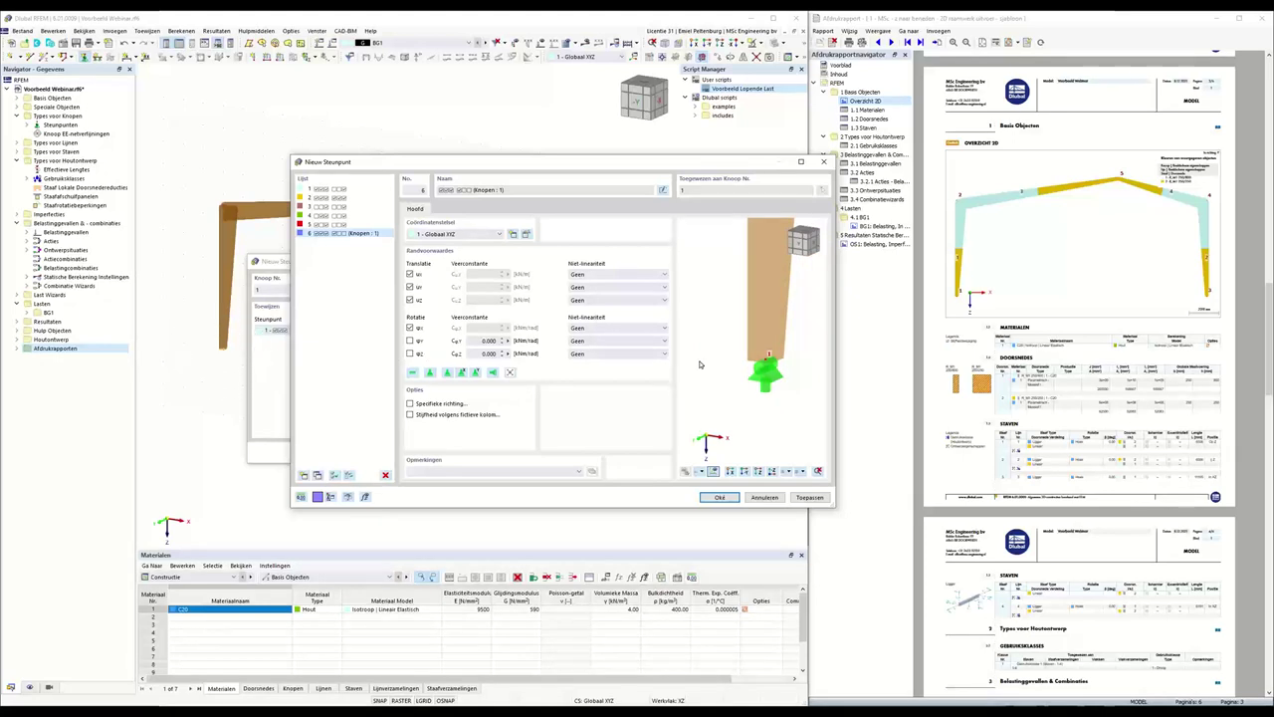
scroll(786, 378, "down", 3)
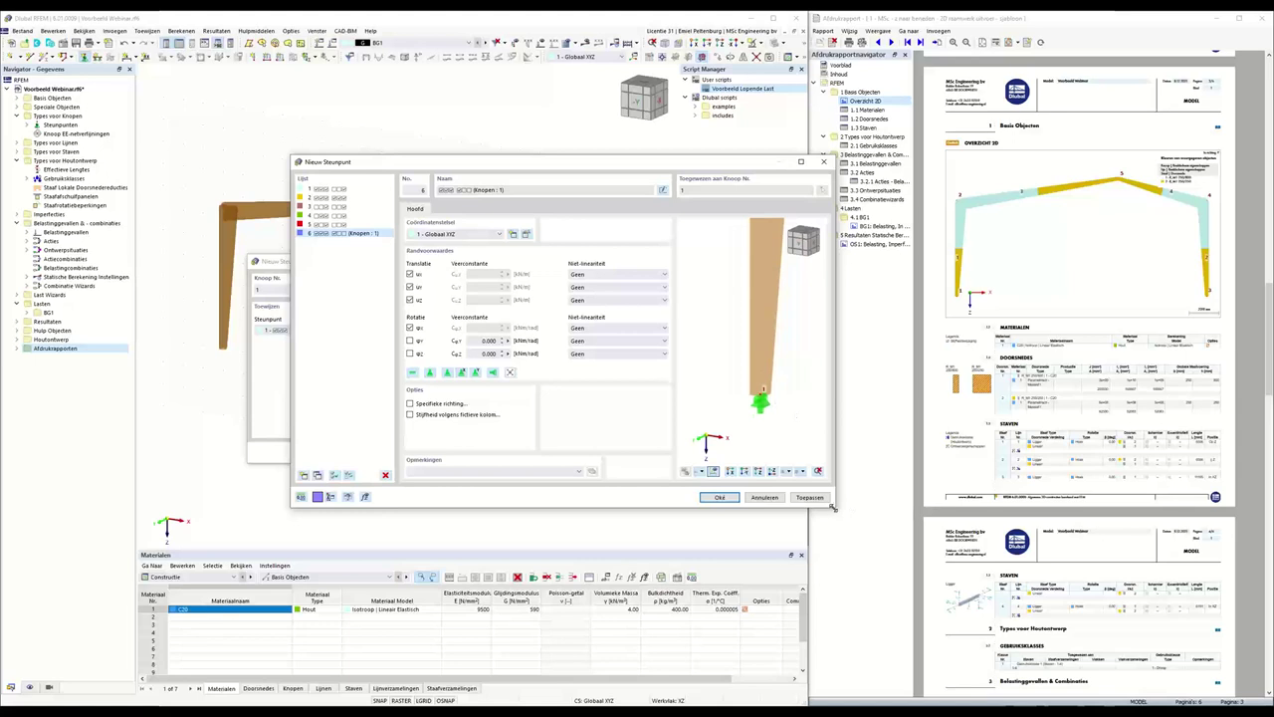
left_click_drag(832, 507, 1197, 652)
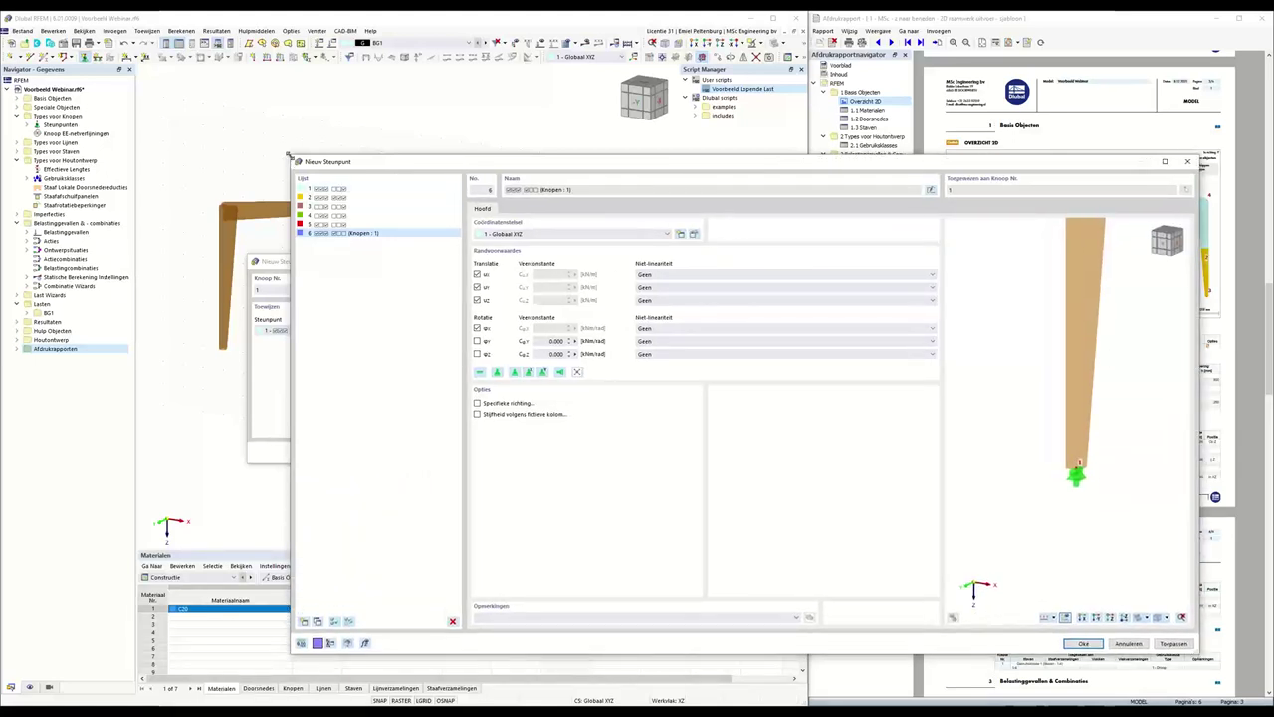
left_click_drag(289, 156, 94, 62)
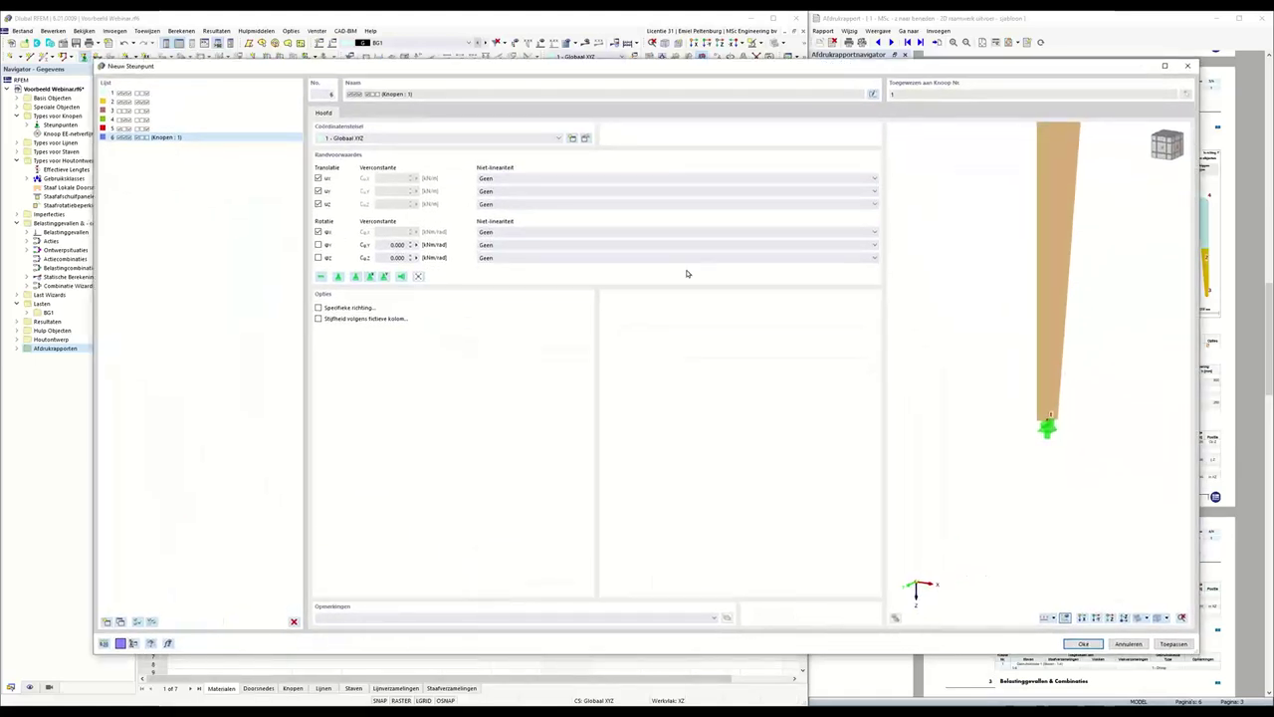
left_click_drag(1197, 649, 730, 500)
left_click_drag(674, 534, 816, 563)
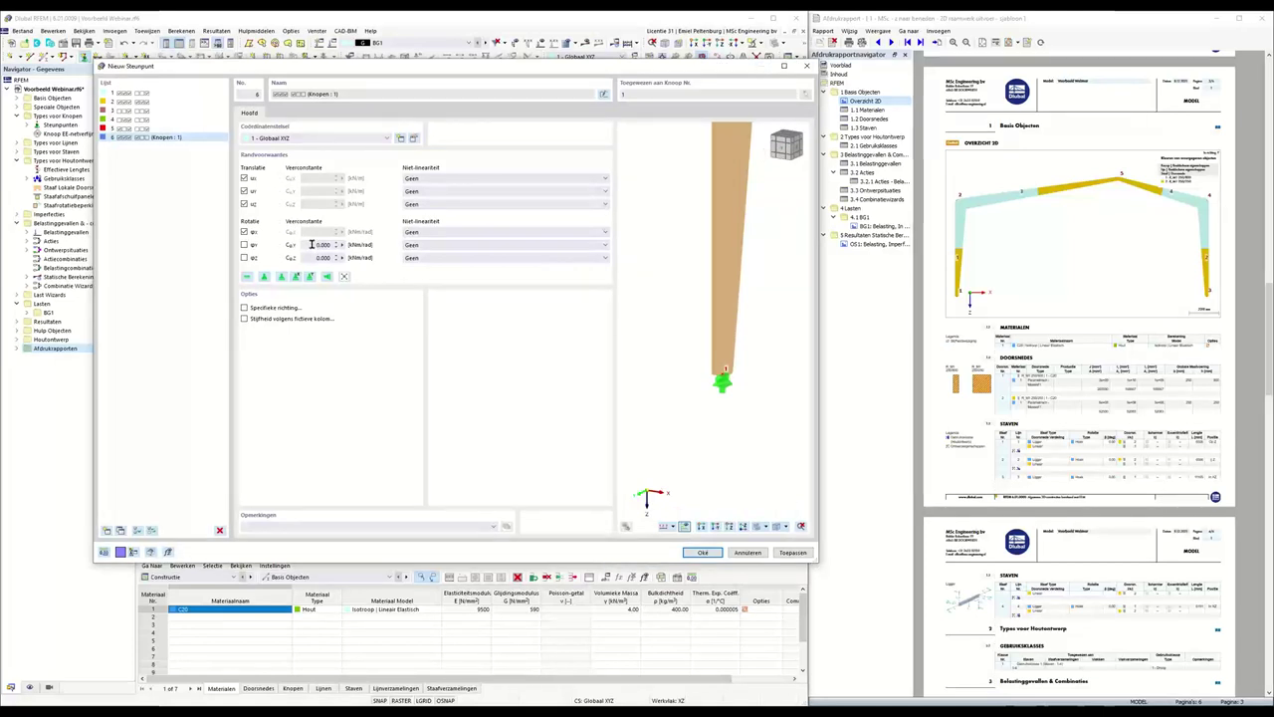
Try a spring constant of 30000 kNm/rad for rotation about Y, look through its nonlinearity options, and reset the constant to 0
left_click_drag(311, 244, 369, 246)
key("Tab")
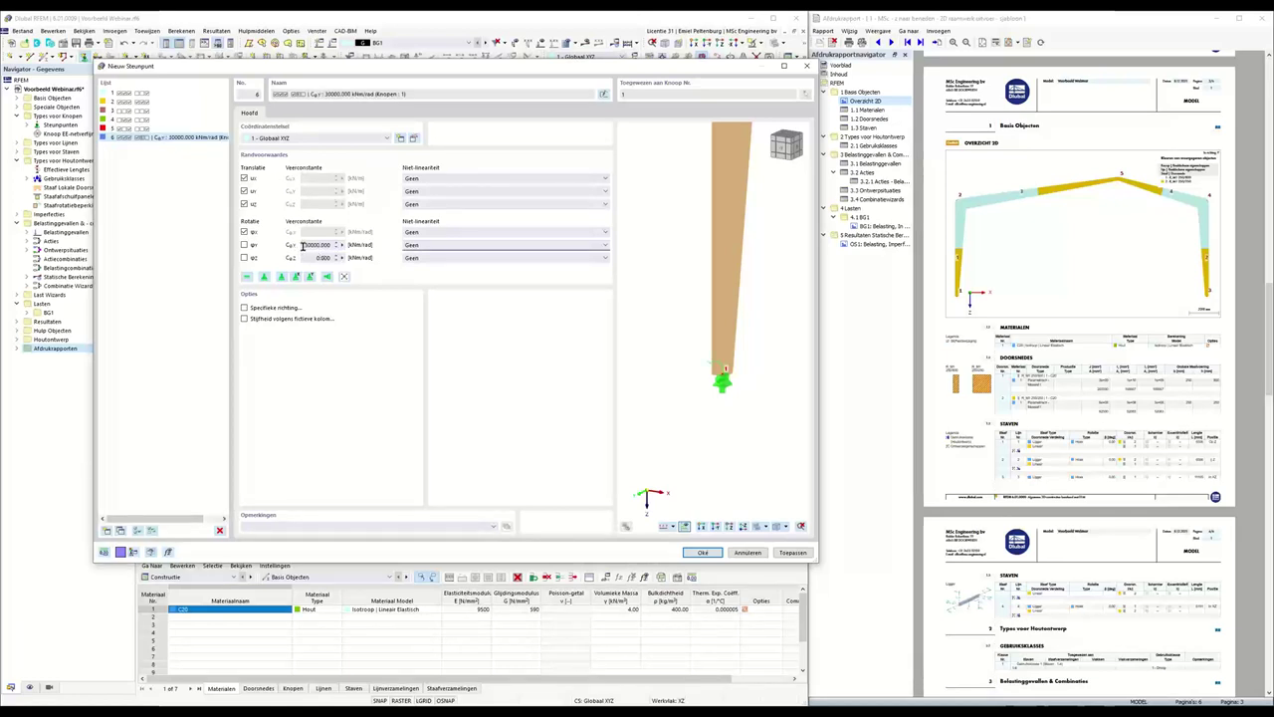
left_click(434, 249)
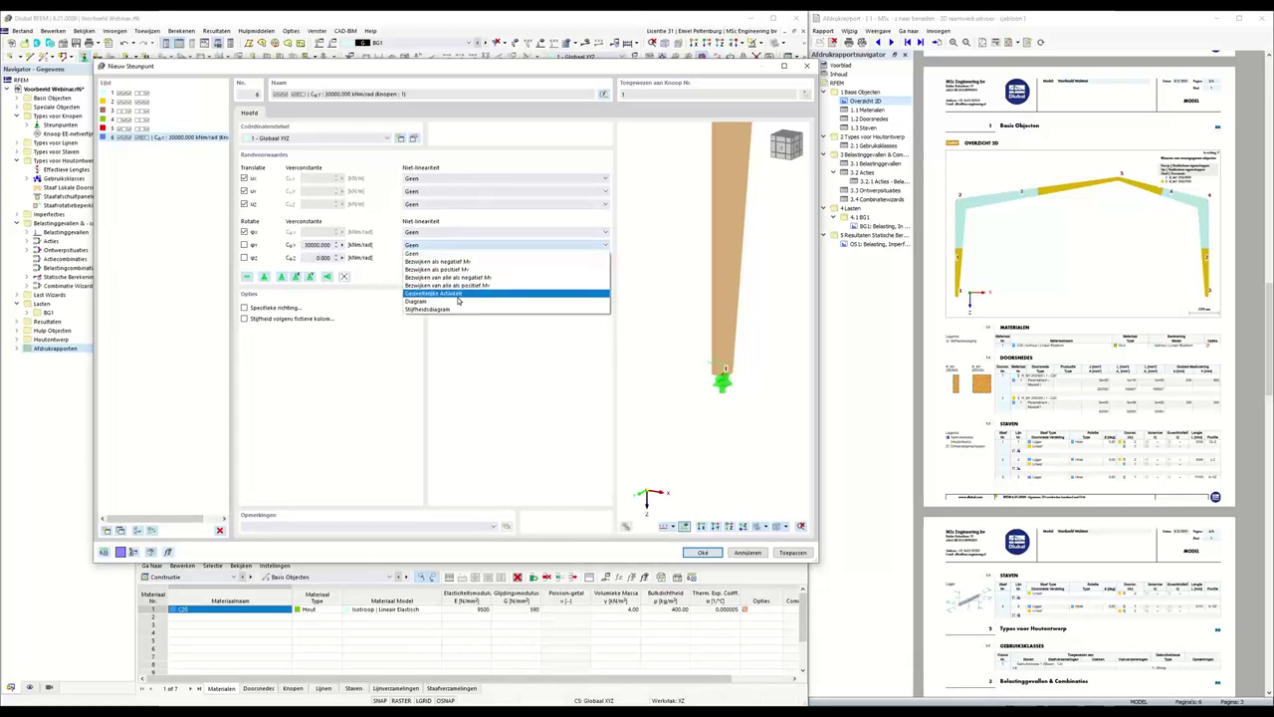
double_click(324, 245)
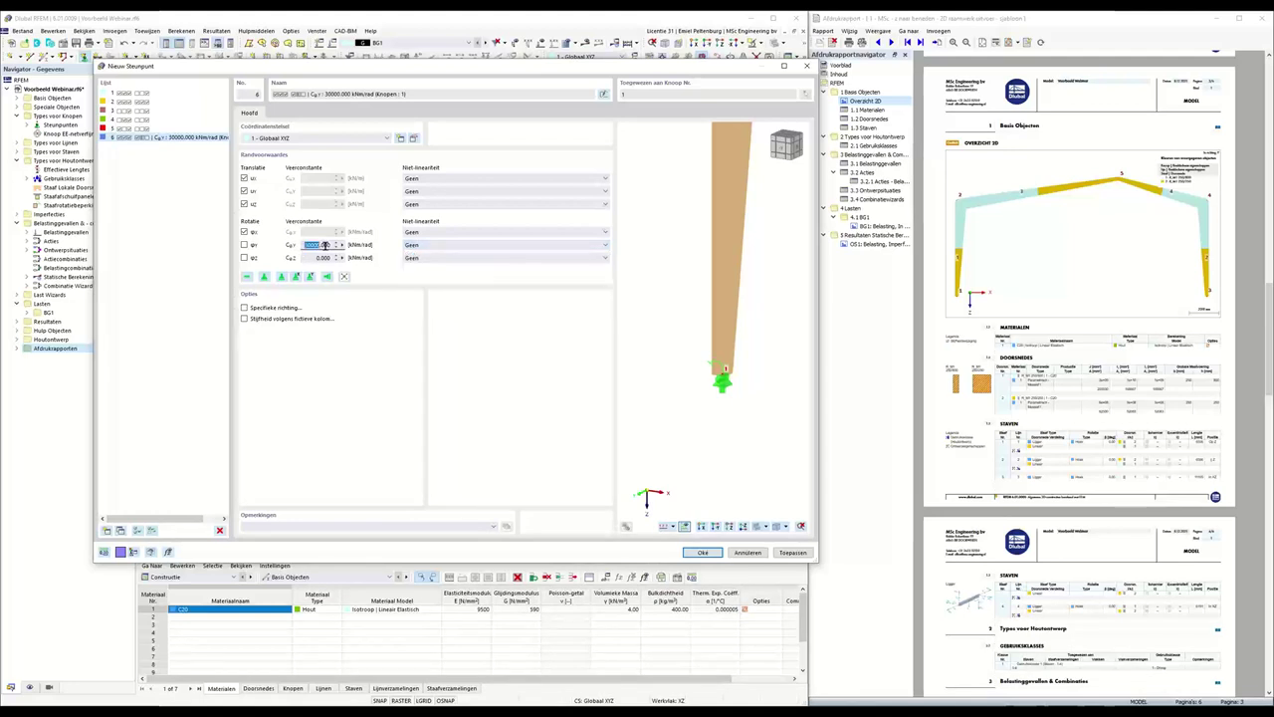
type("0")
key("Tab")
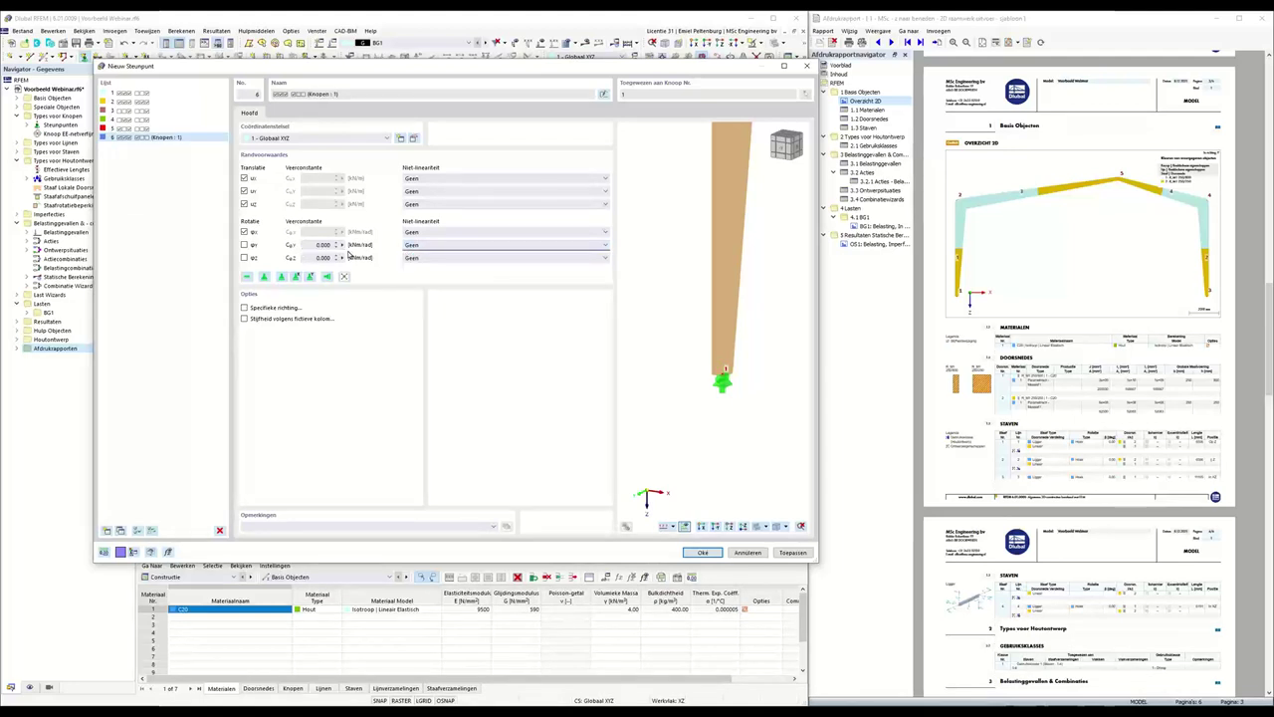
Confirm the new support type, assign it to node 1, and enlarge the displayed support symbol
left_click(701, 551)
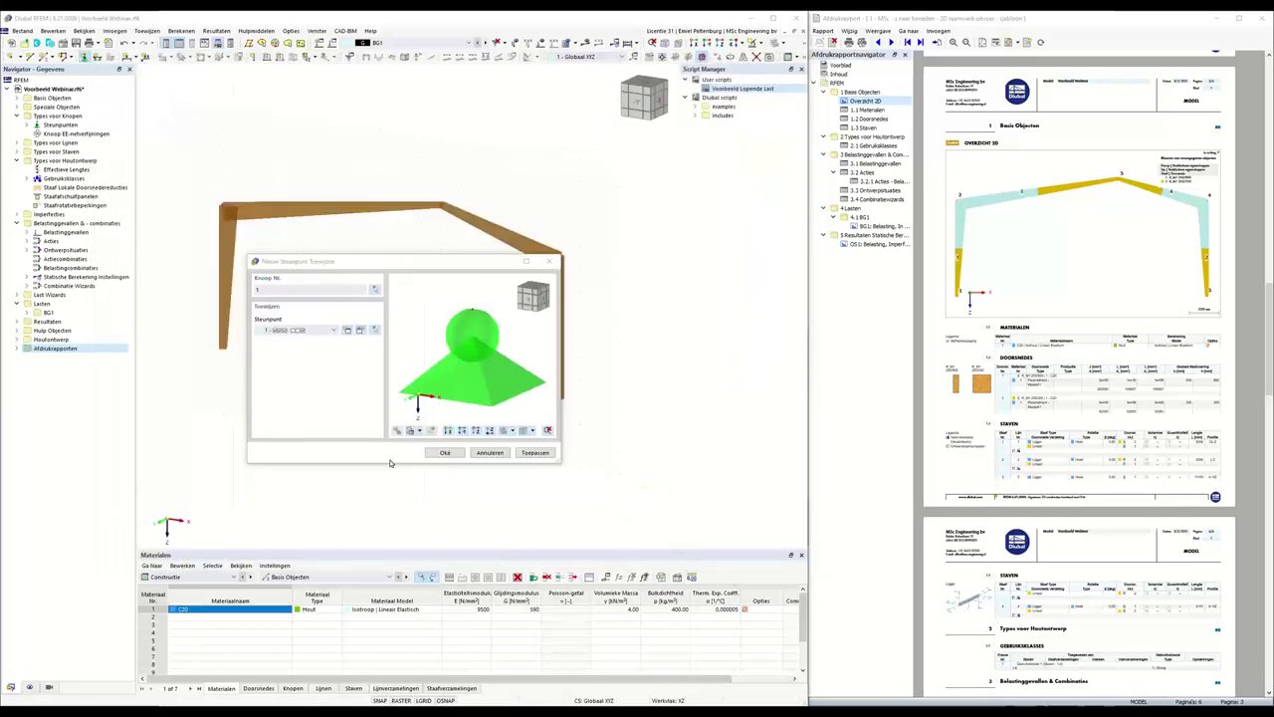
left_click(445, 454)
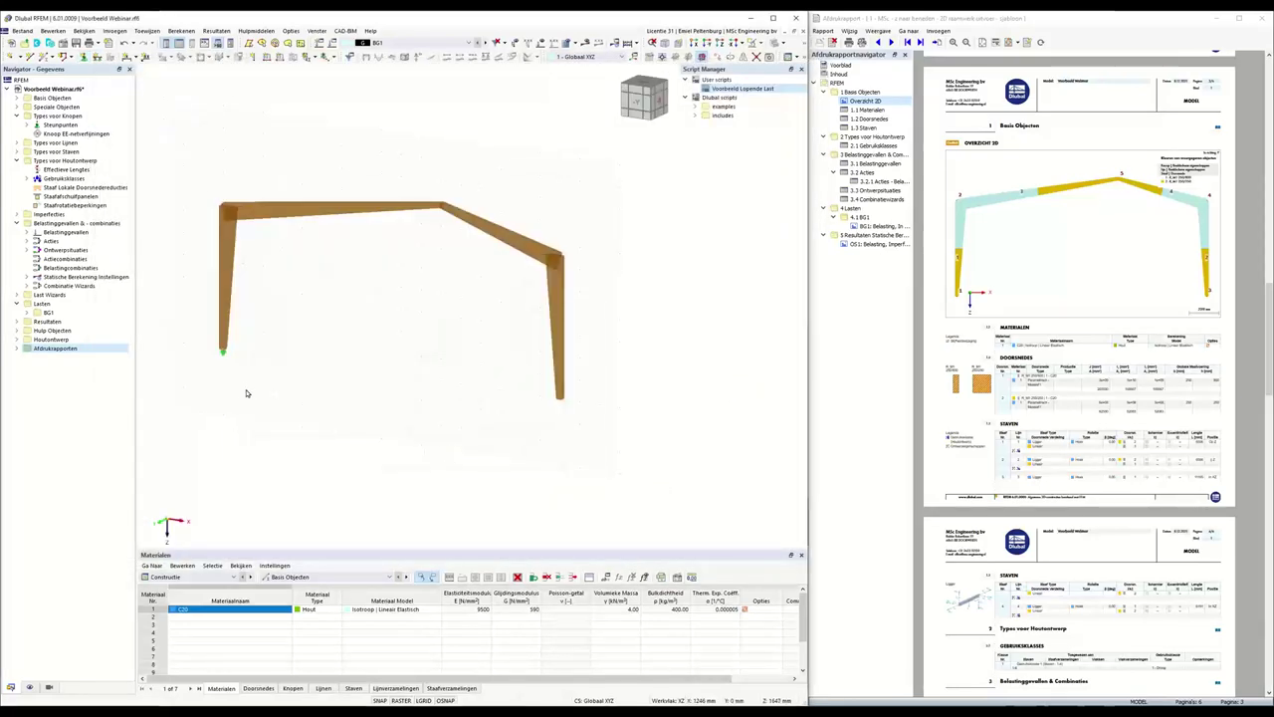
scroll(243, 384, "up", 4)
scroll(211, 359, "down", 4)
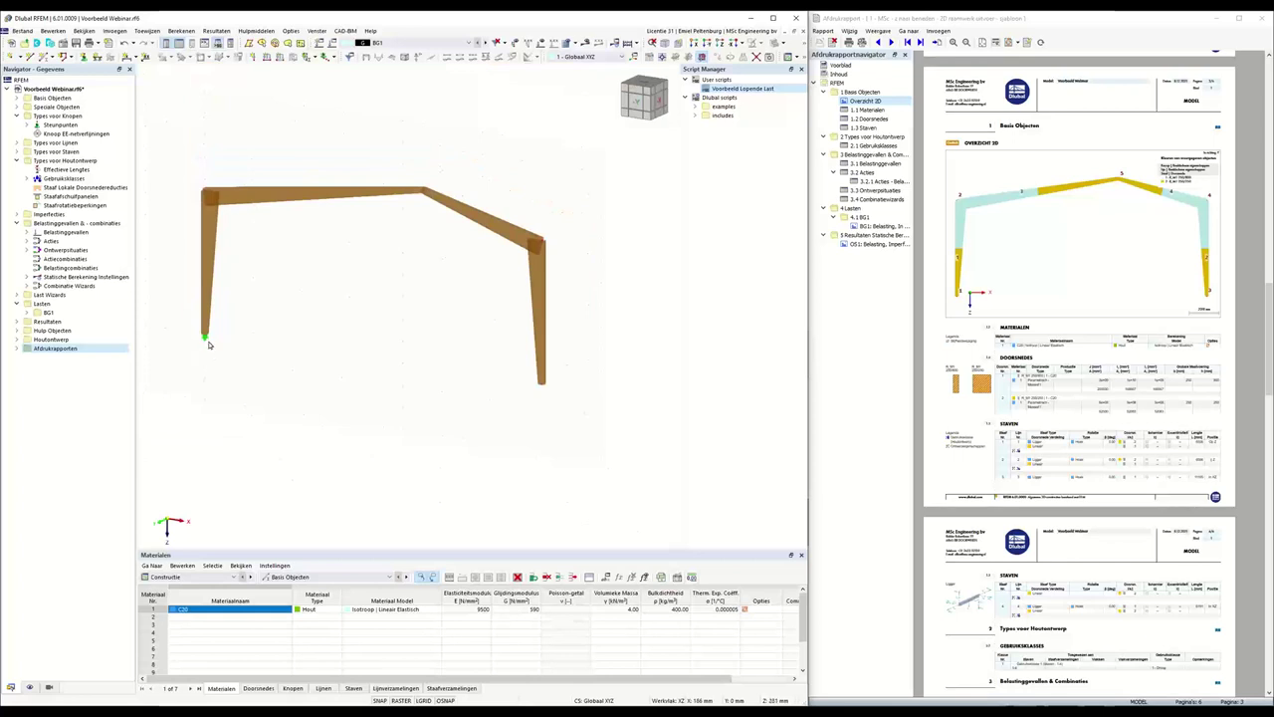
right_click(205, 341)
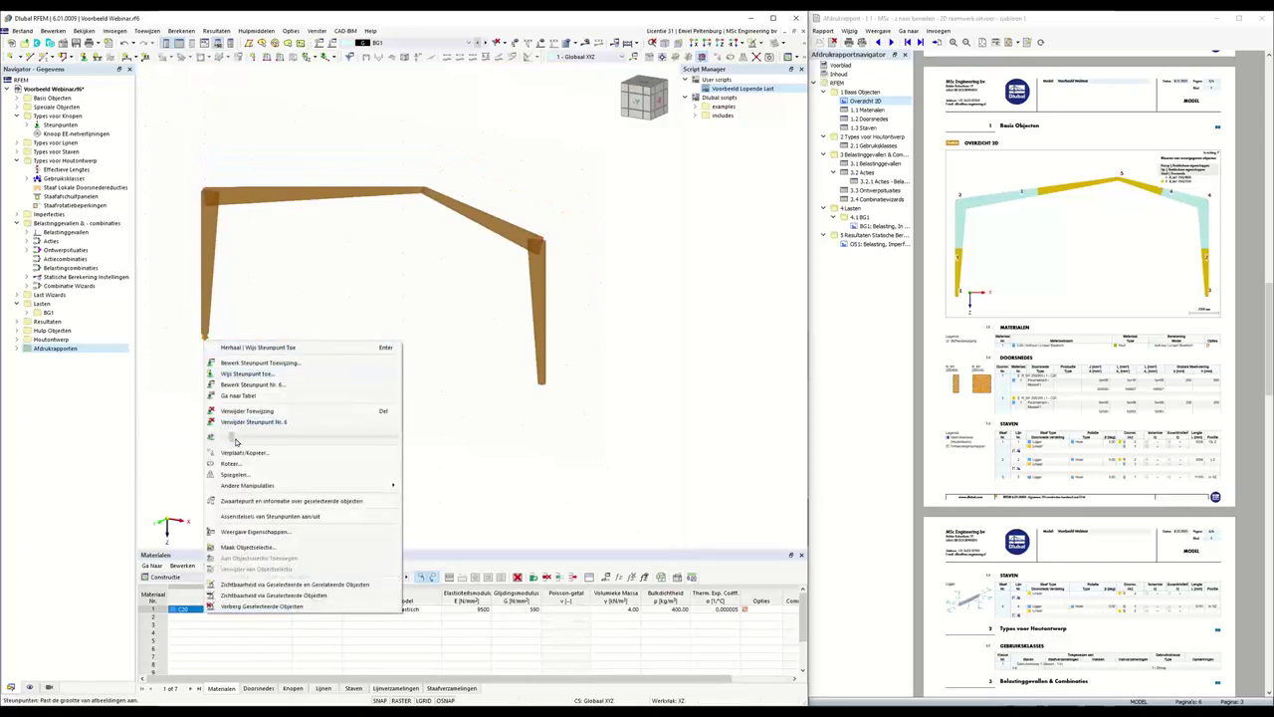
left_click(256, 299)
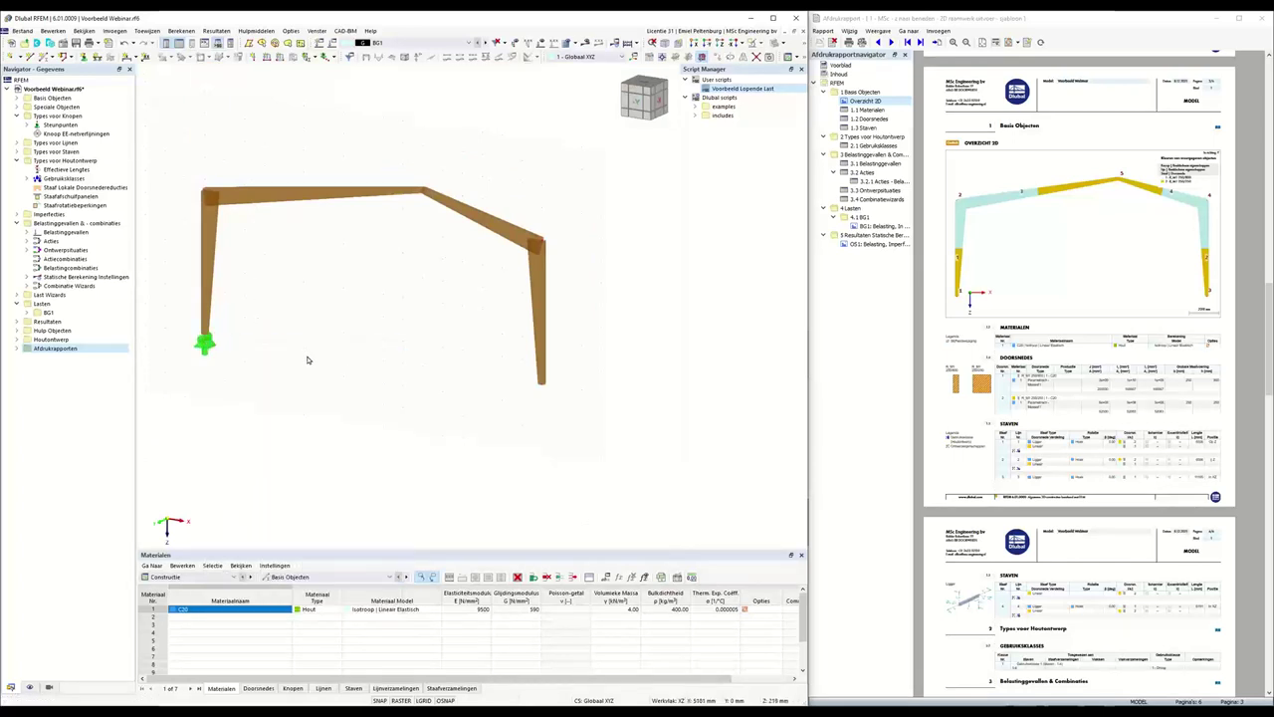
Update the print report and copy the nodal support from node 1 to the foot of the other column
left_click(1035, 241)
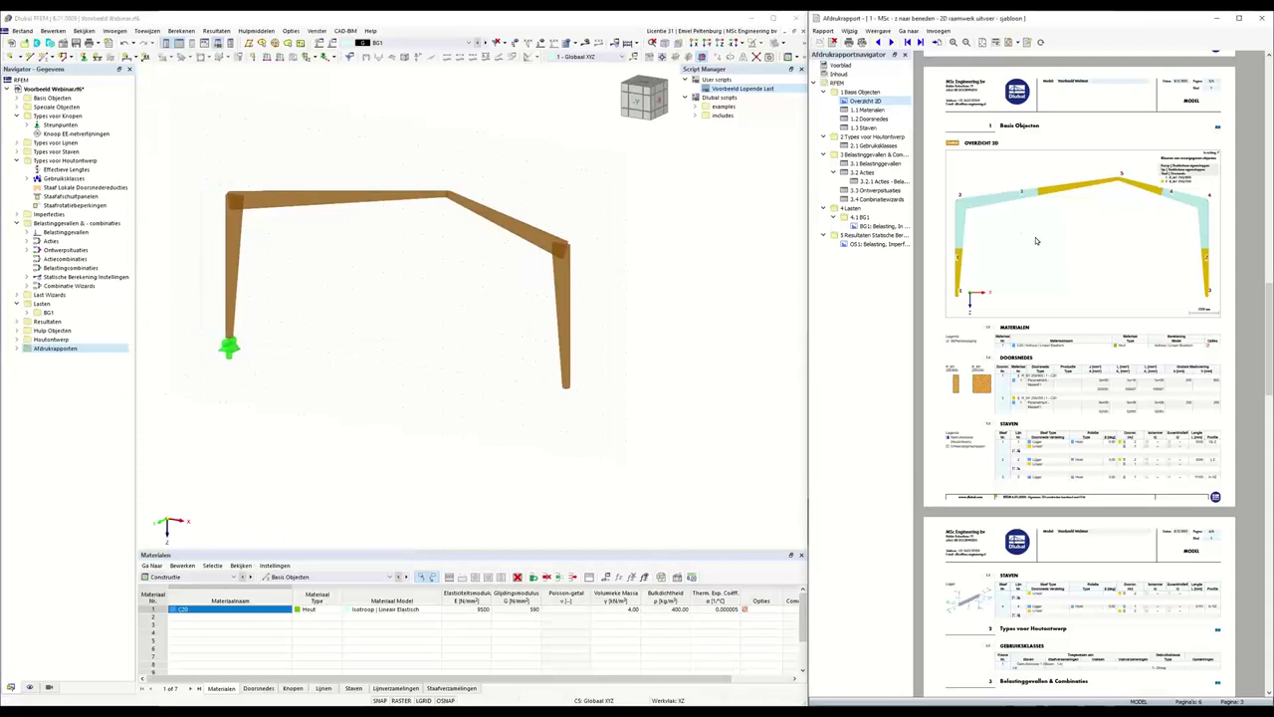
left_click(1040, 43)
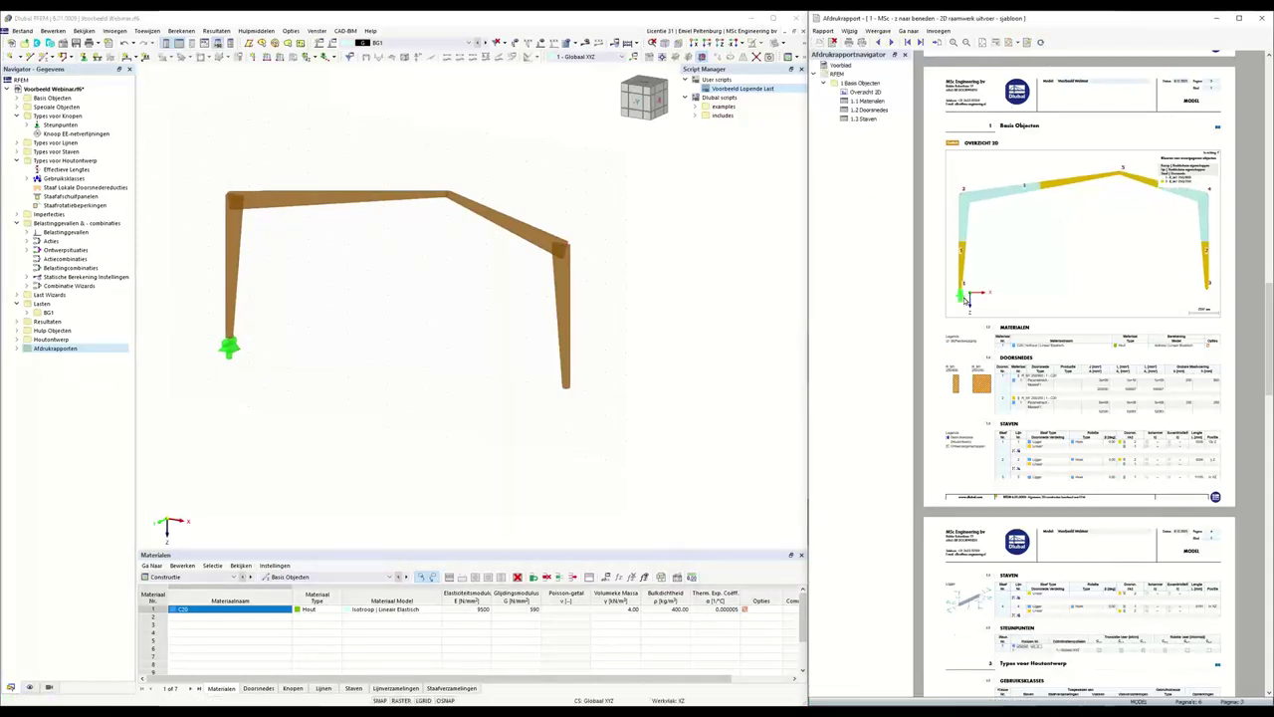
left_click(1209, 297)
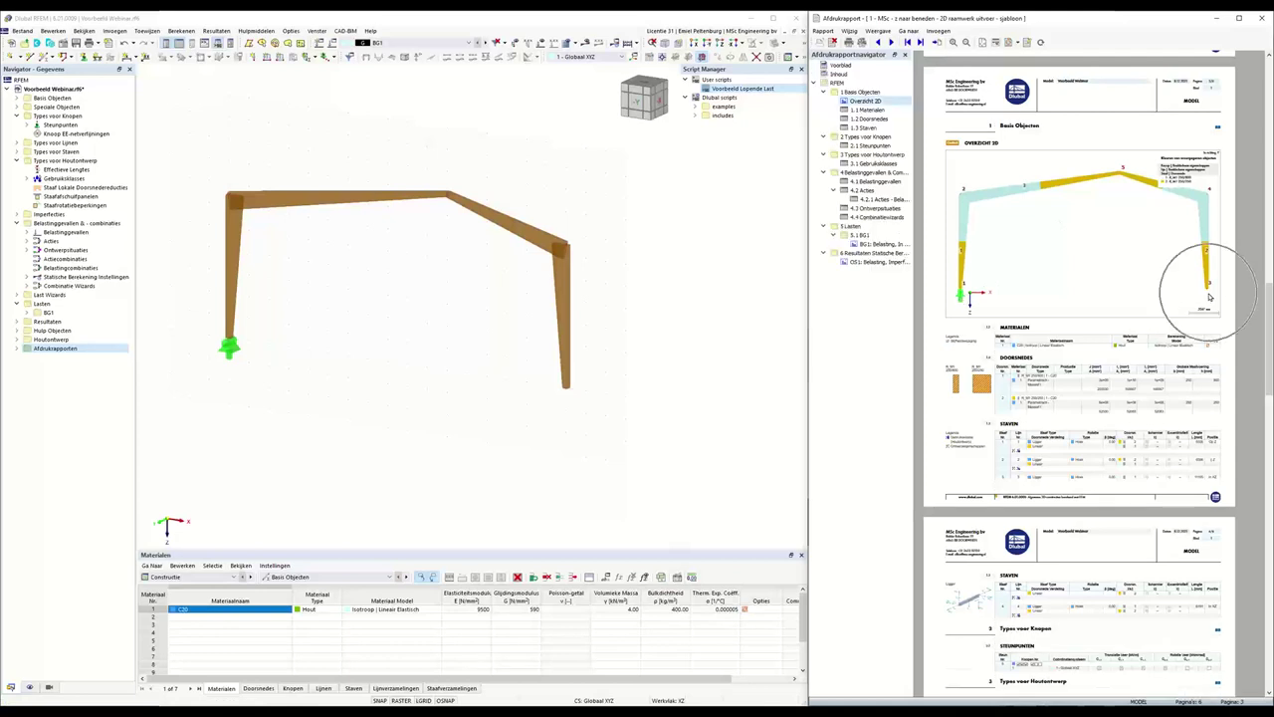
left_click_drag(228, 347, 569, 396)
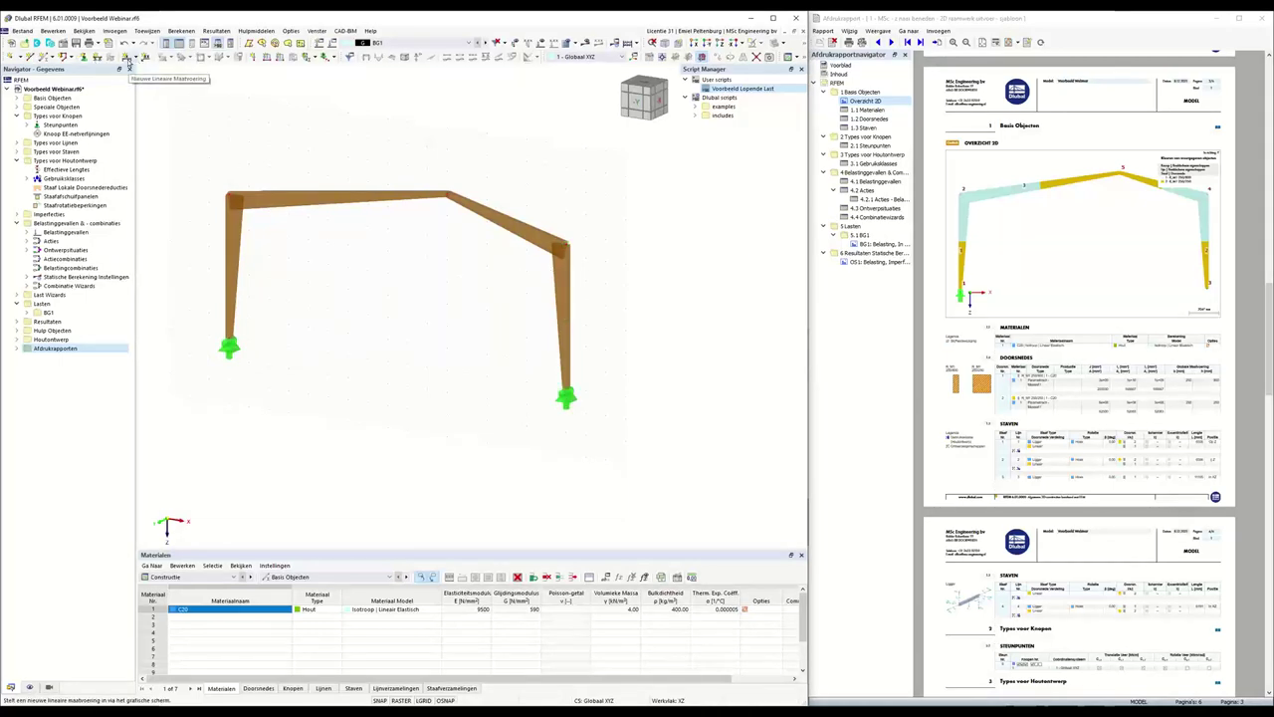
Place a linear length dimension between the two column feet in the Tweede vlak, offset about -2720 mm, and update the print report
left_click(128, 57)
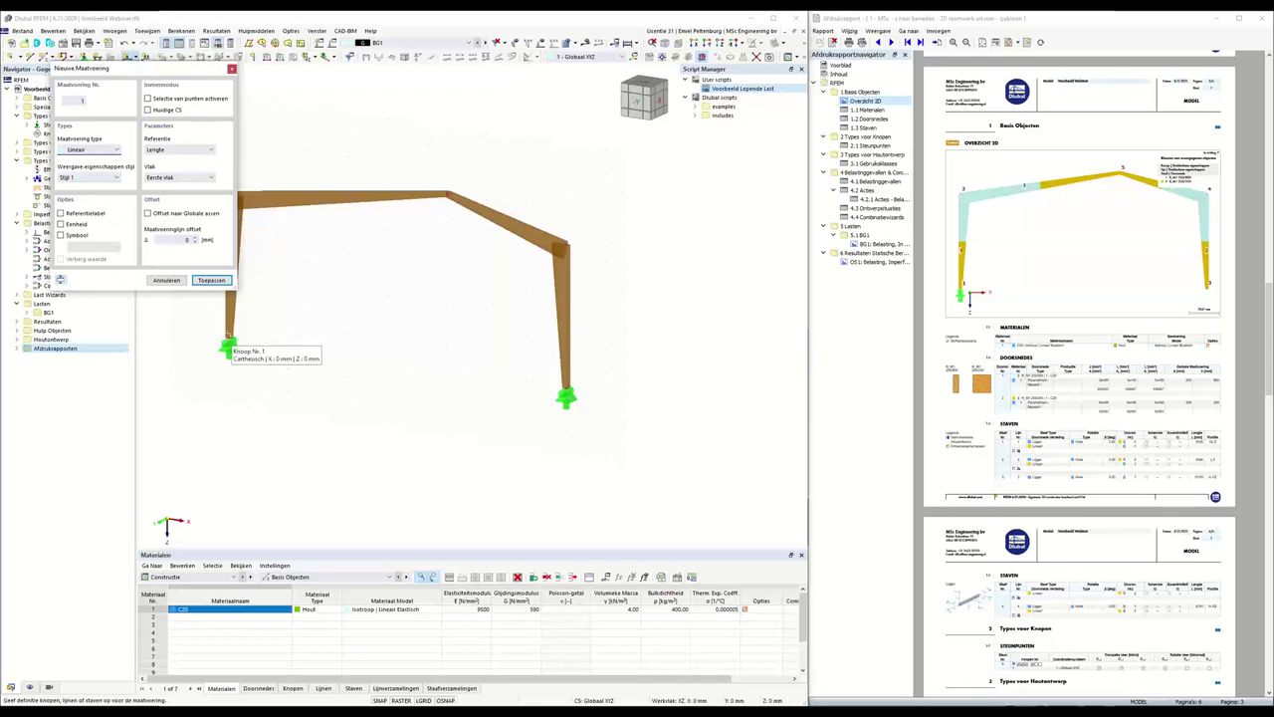
left_click(228, 346)
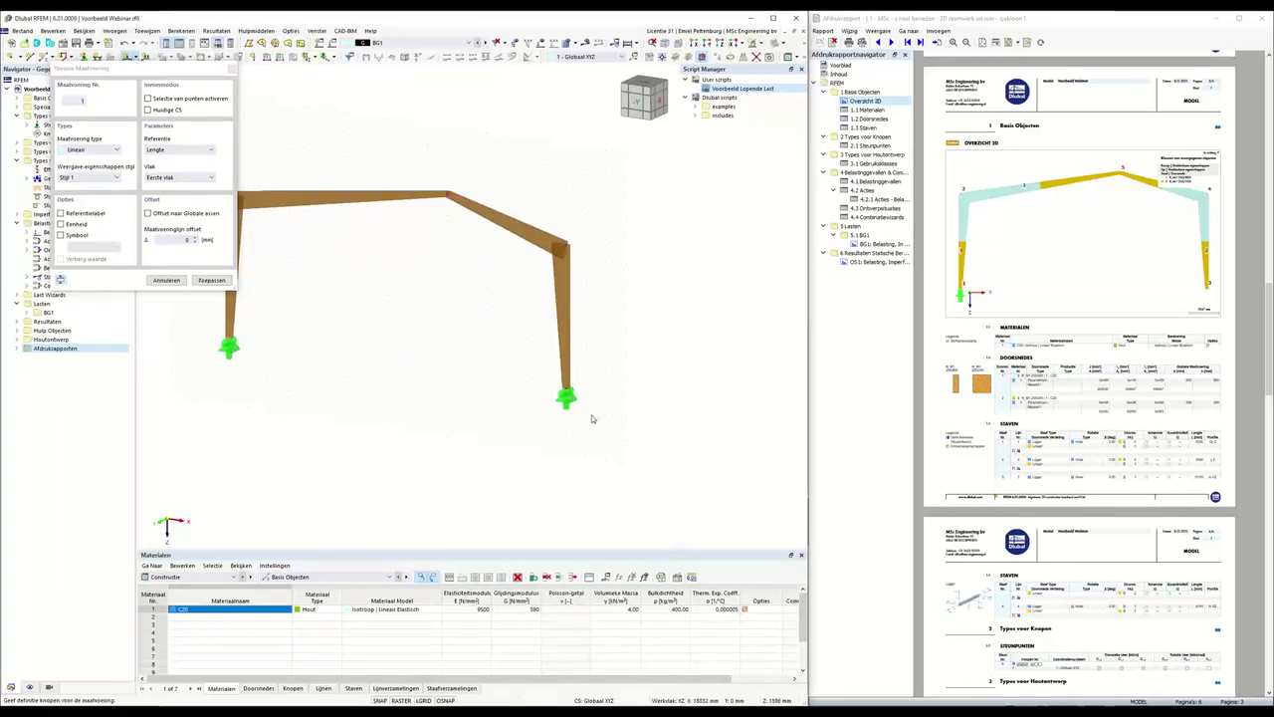
left_click(565, 391)
left_click(474, 231)
left_click(184, 180)
left_click(185, 195)
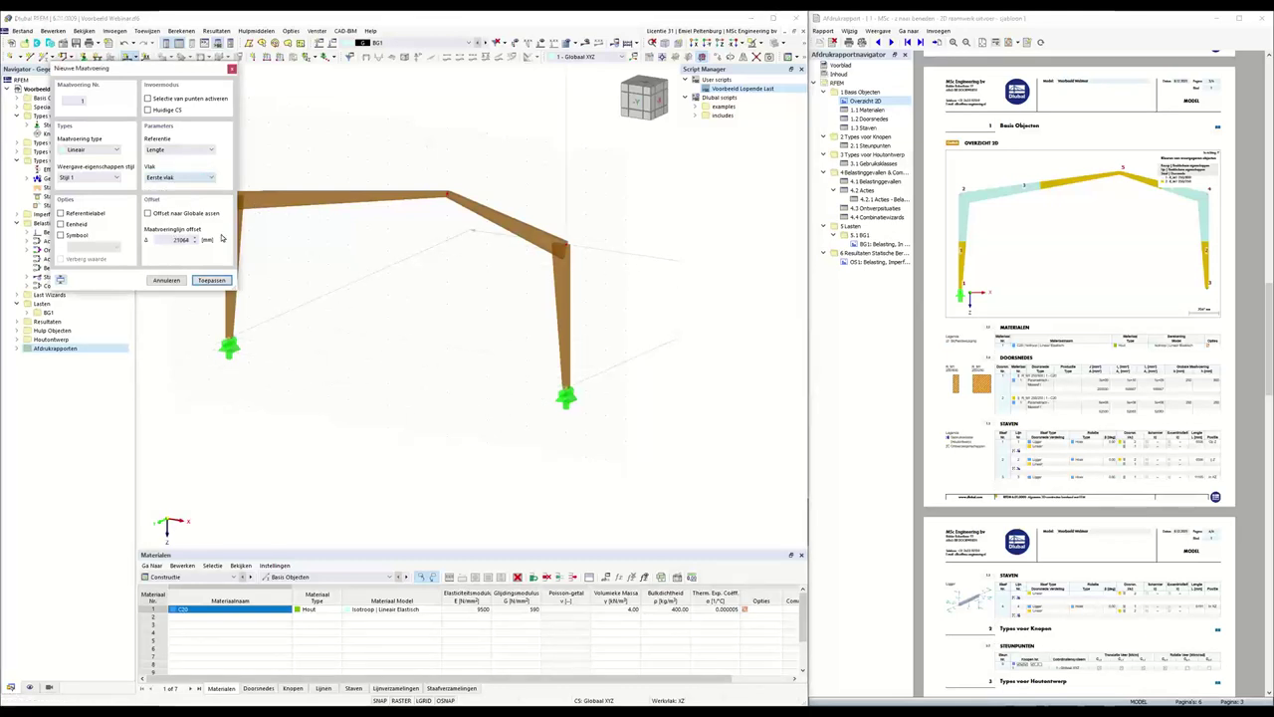
left_click(378, 422)
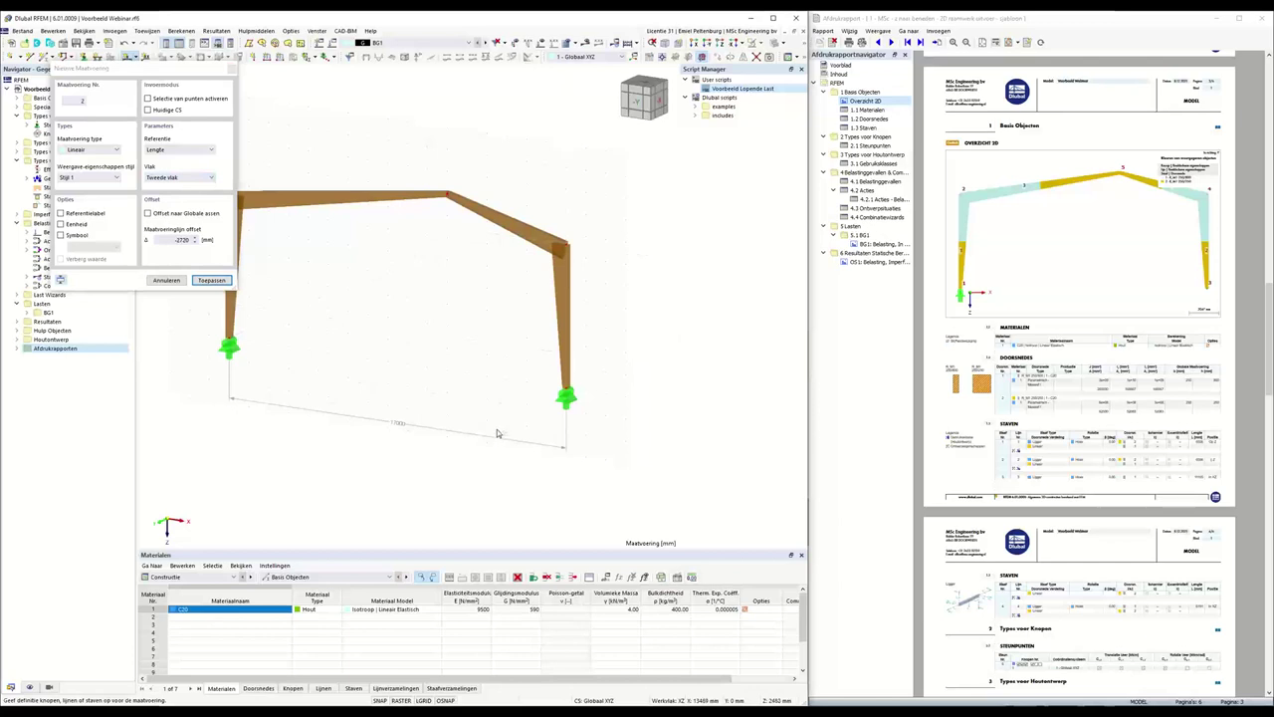
key("Escape")
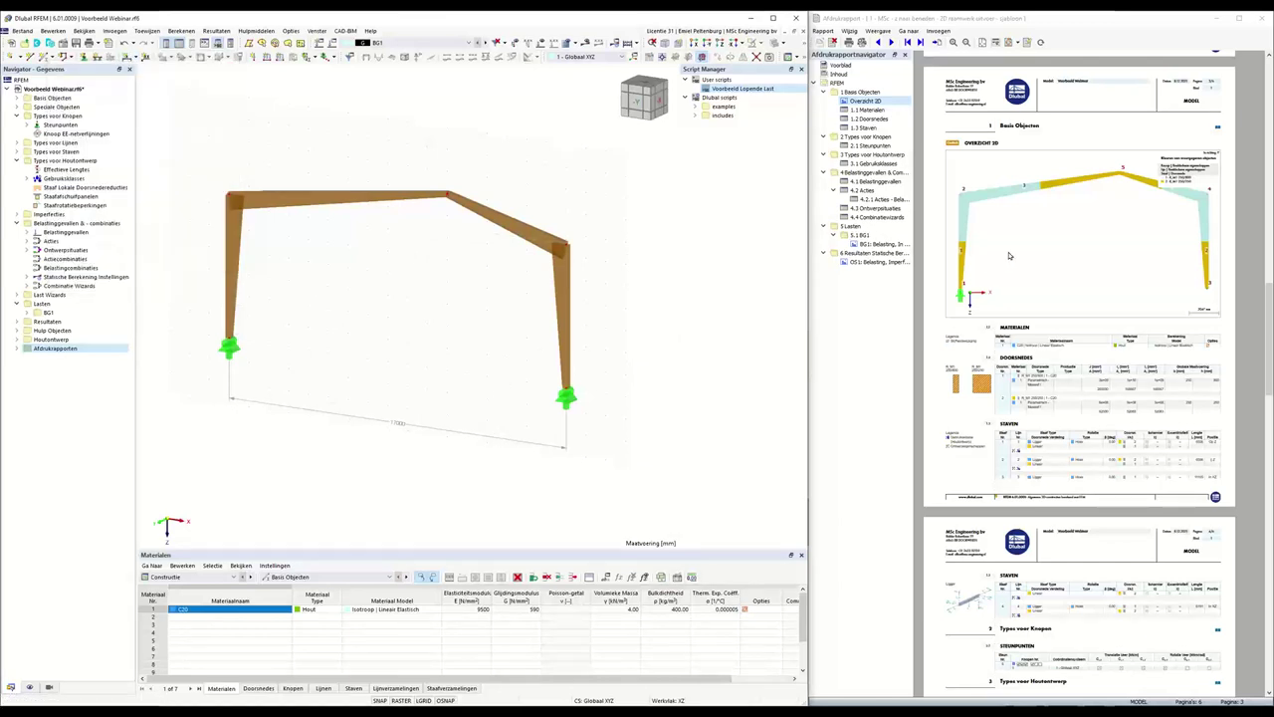
left_click(1011, 256)
left_click(1040, 42)
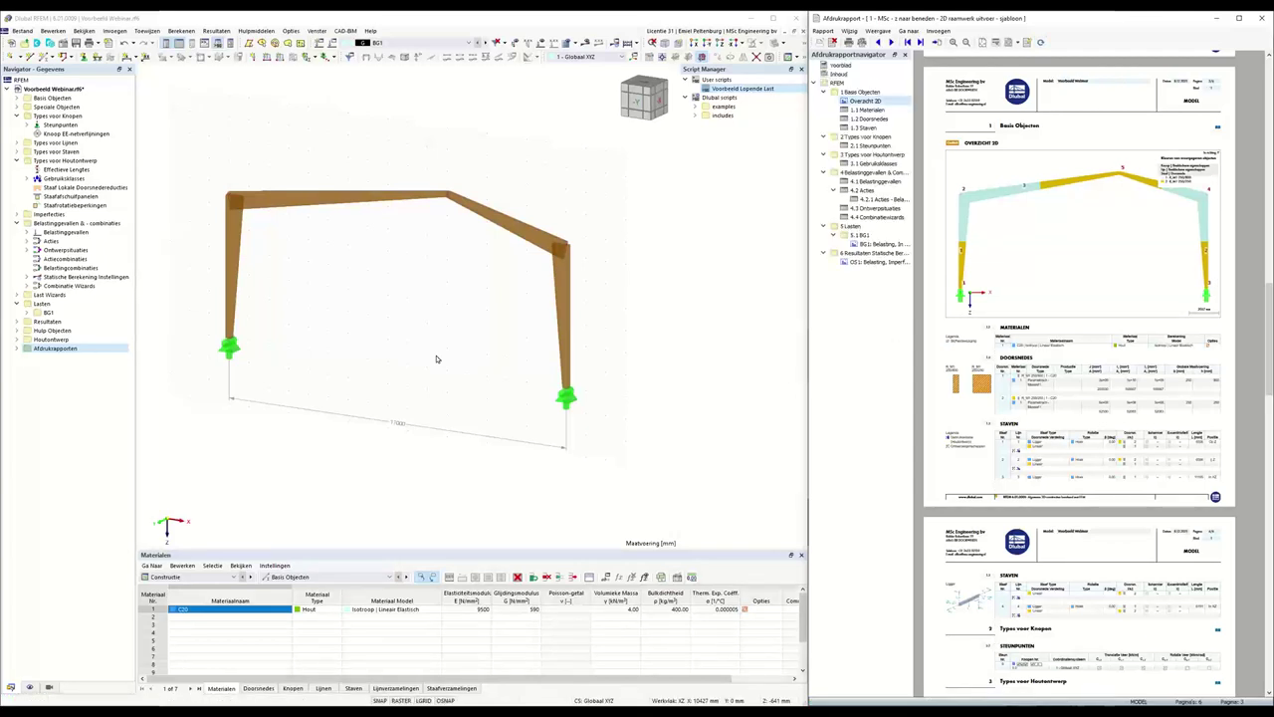
Enable hinges (Scharnieren) for the rafter between nodes 2 and 5 and open its hinge assignments
middle_click_drag(426, 260, 461, 251)
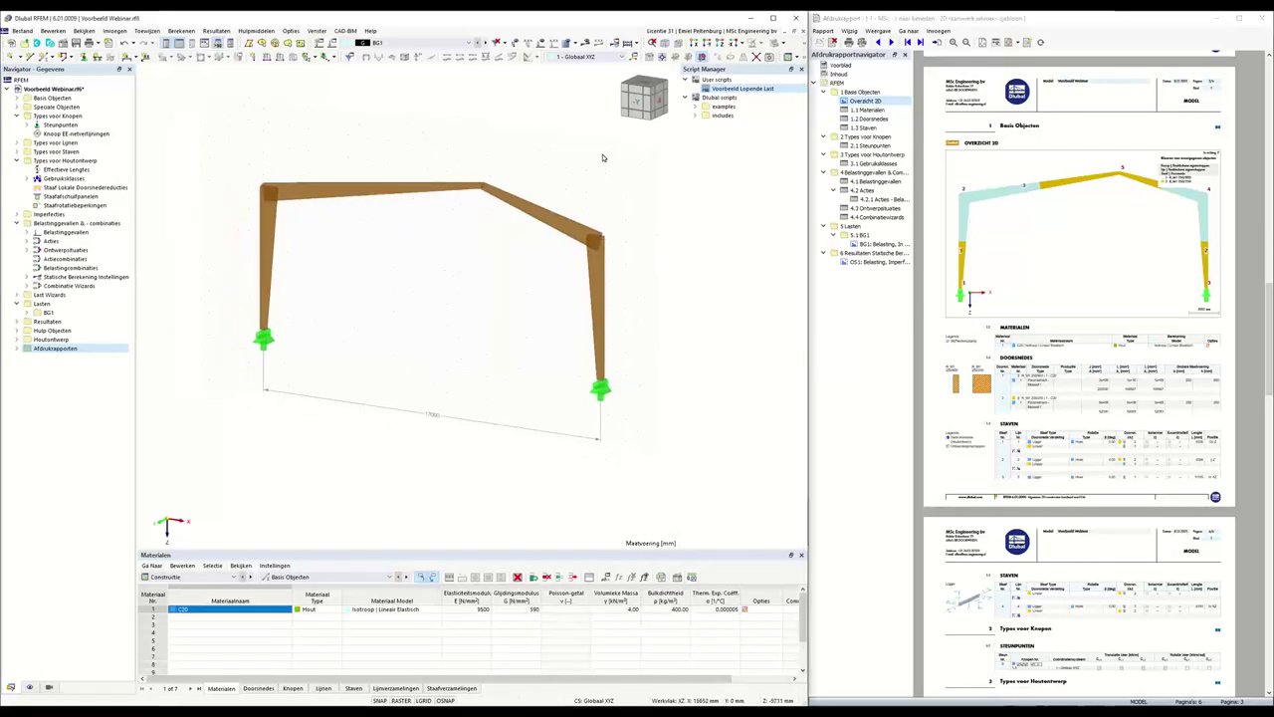
left_click(630, 105)
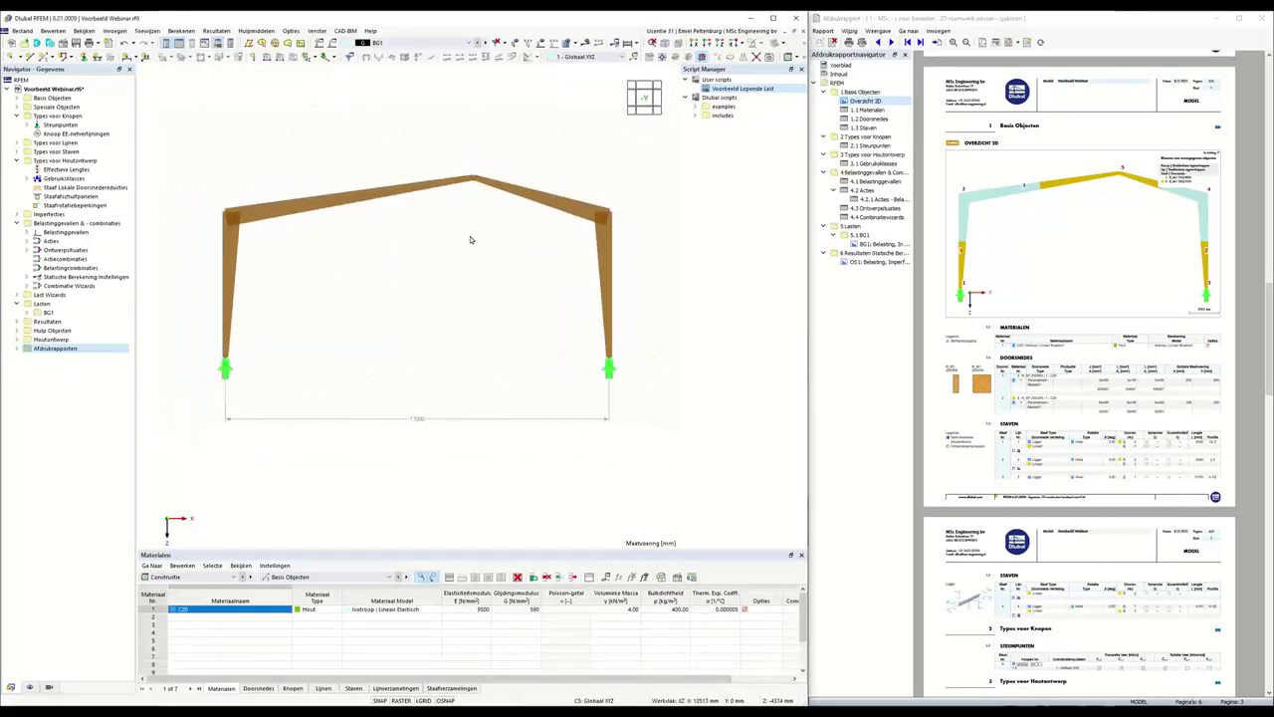
double_click(439, 185)
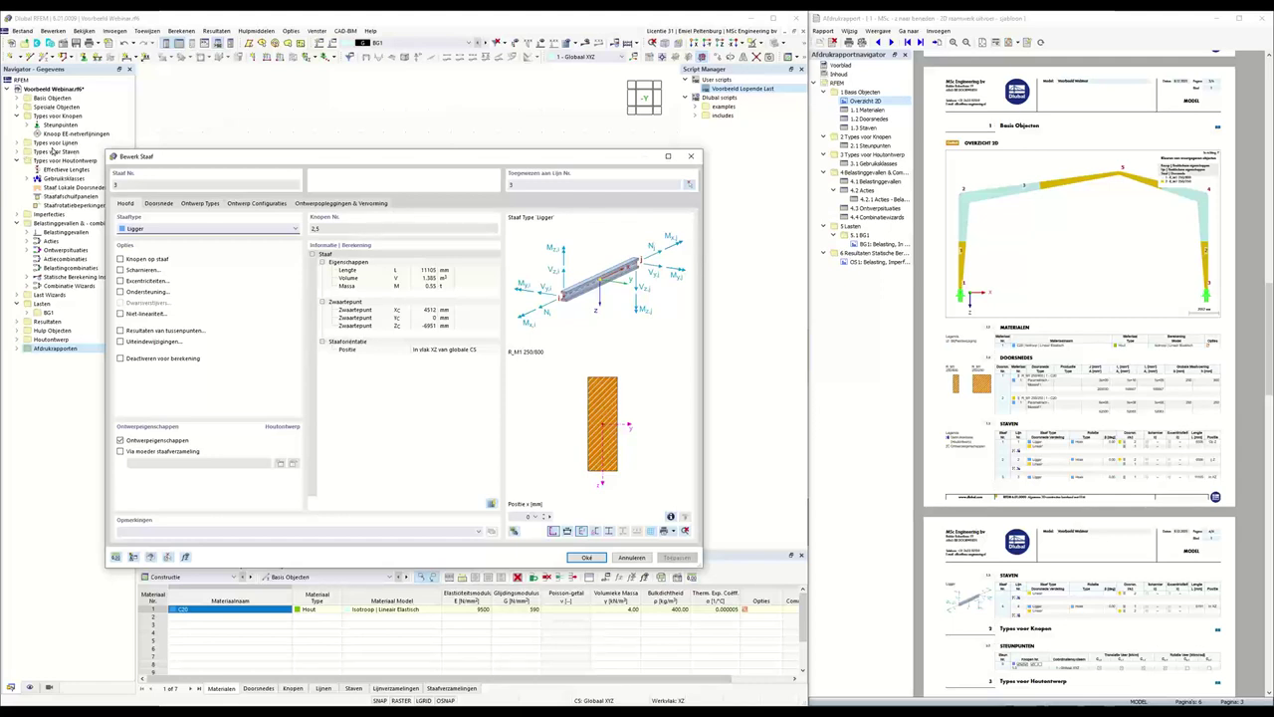
left_click(121, 269)
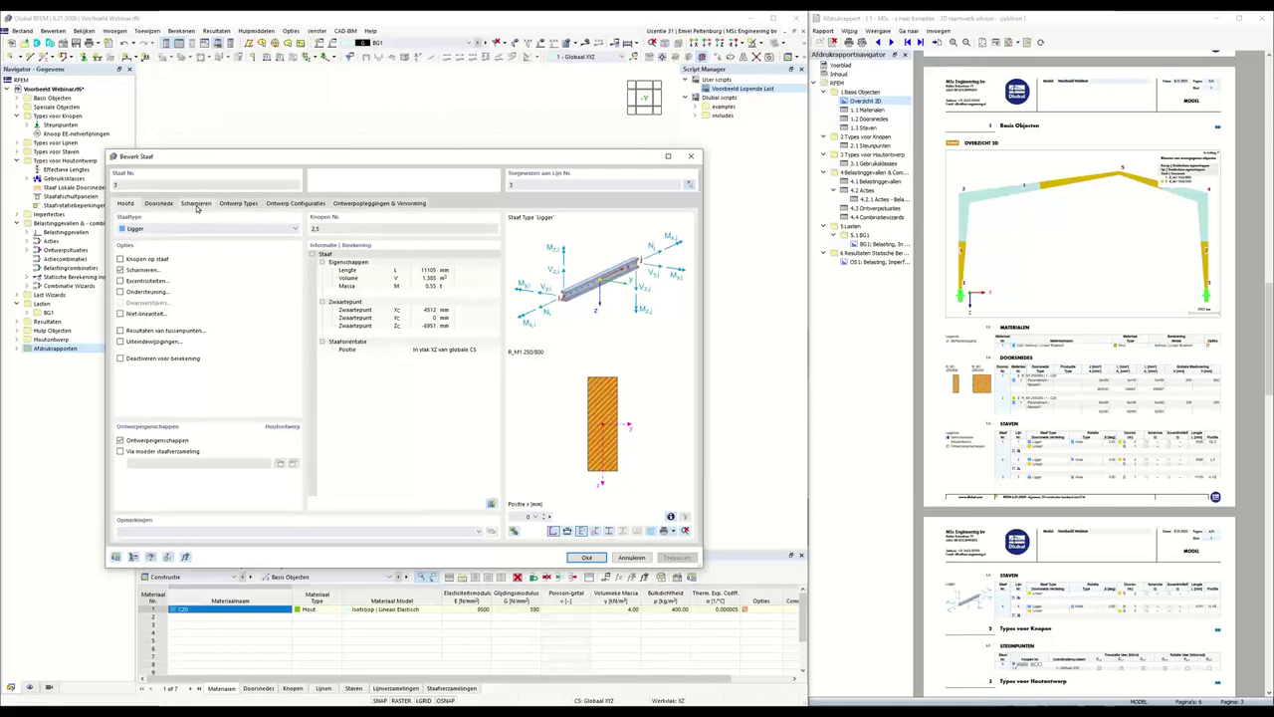
left_click(196, 204)
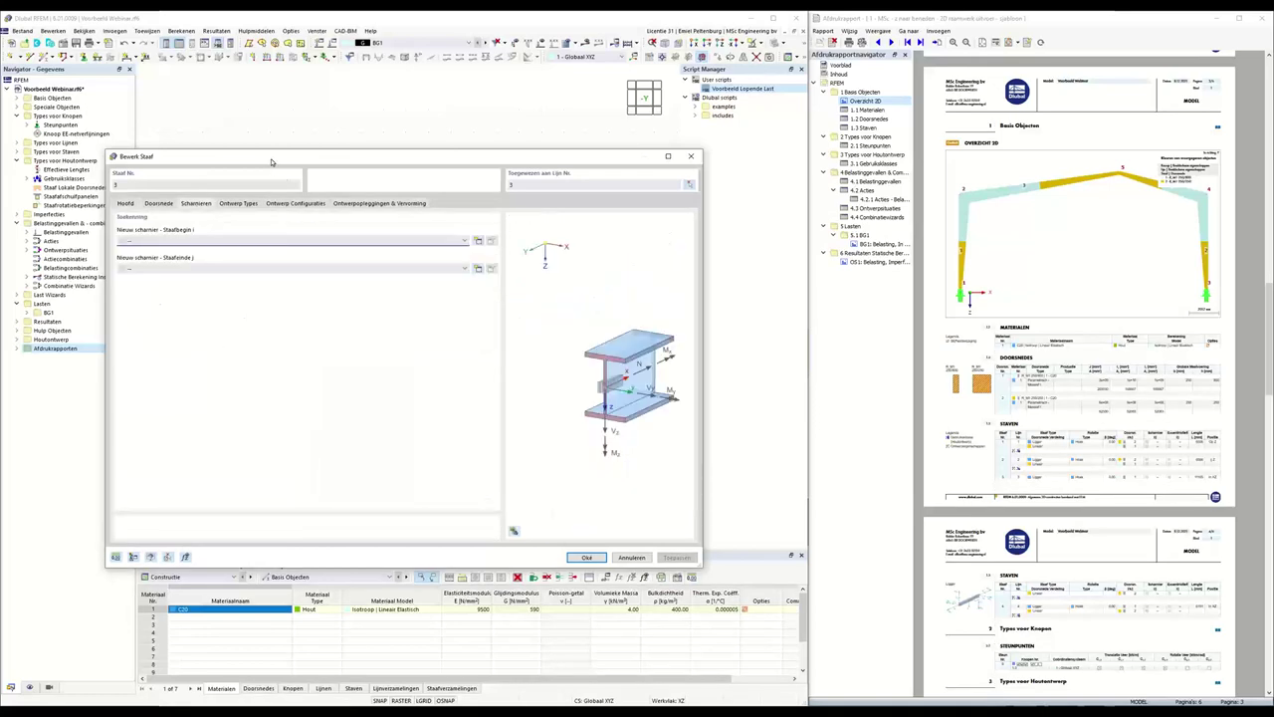
Create a new Local xyz member hinge at member end j of the rafter, releasing only φy with φz left unreleased, and confirm the member
left_click_drag(271, 161, 252, 221)
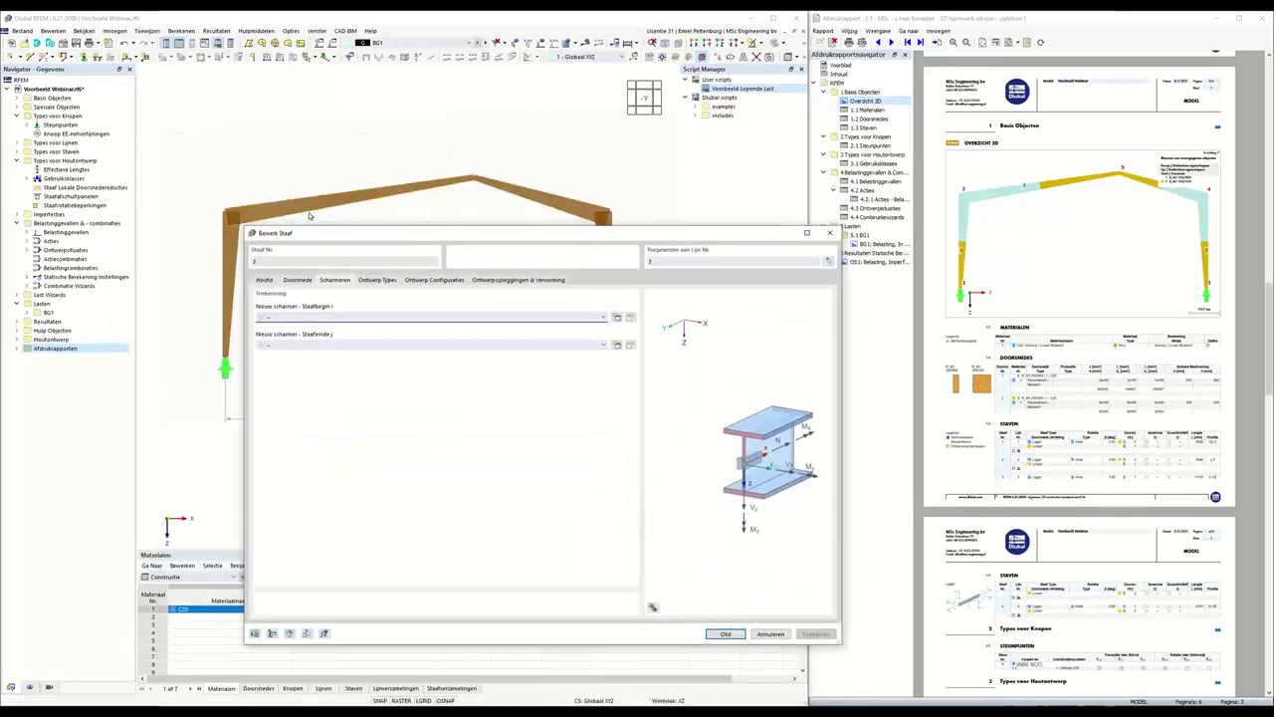
left_click(281, 346)
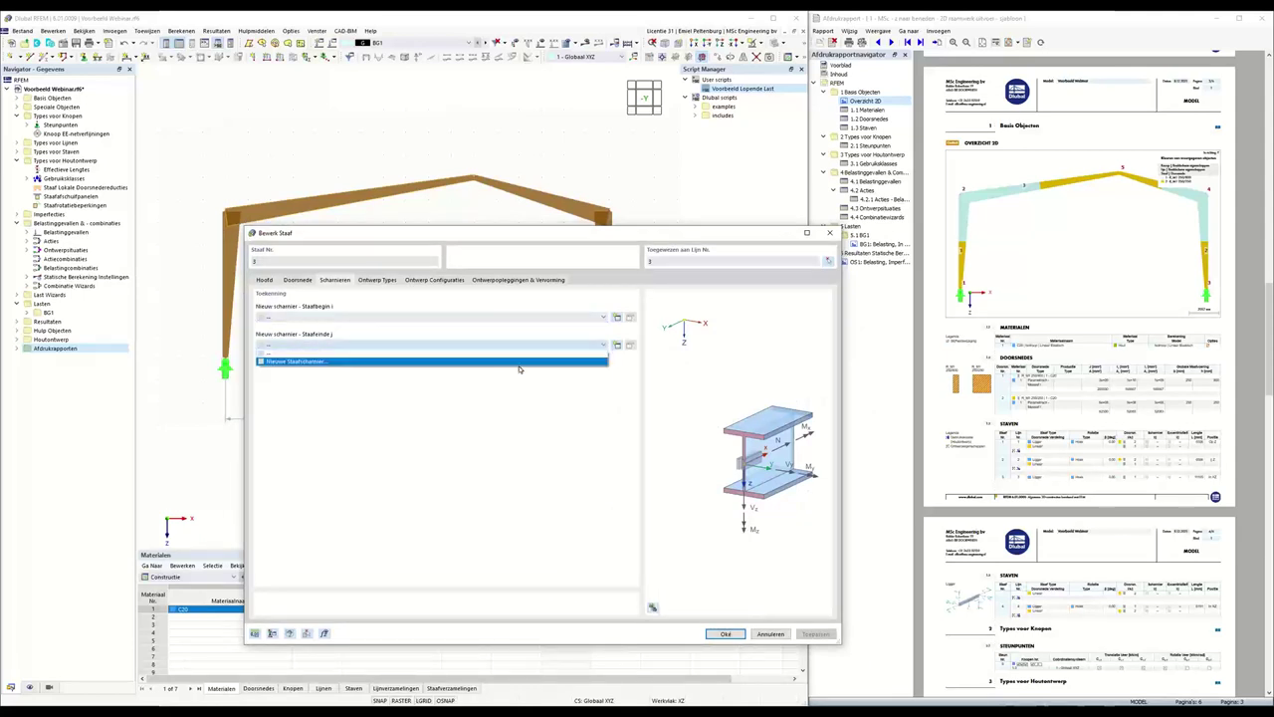
left_click(388, 363)
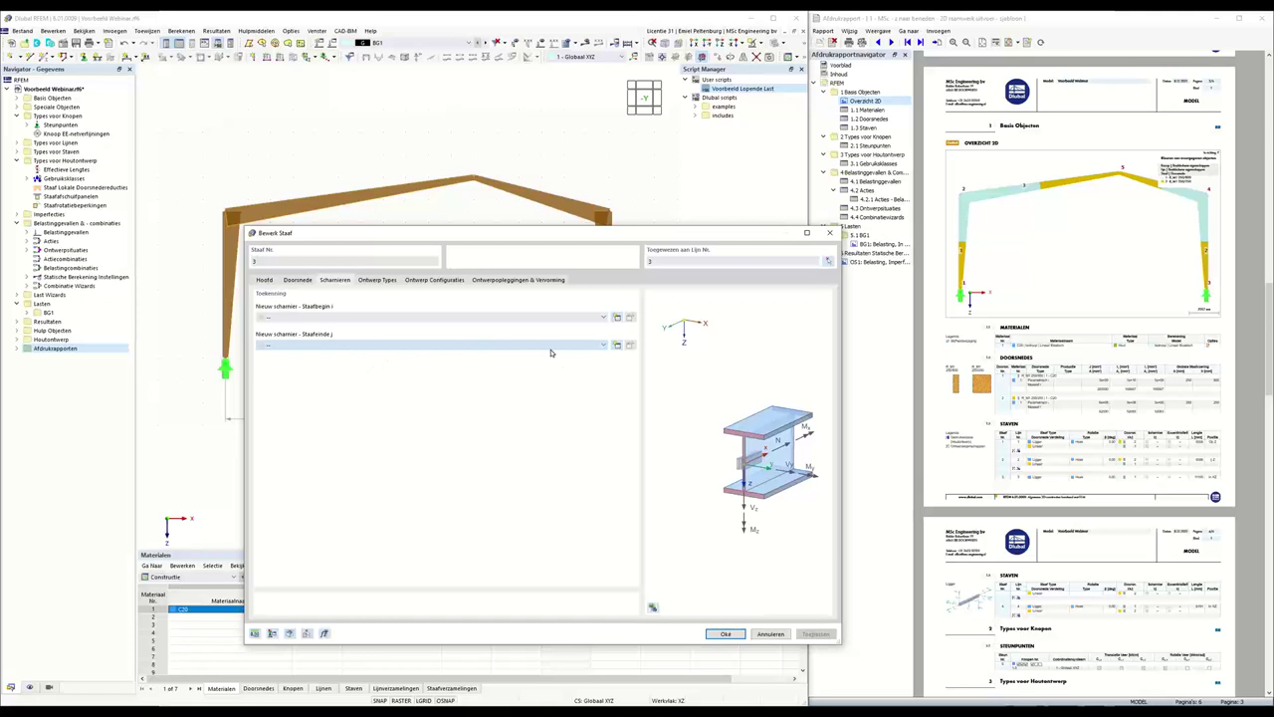
left_click(616, 345)
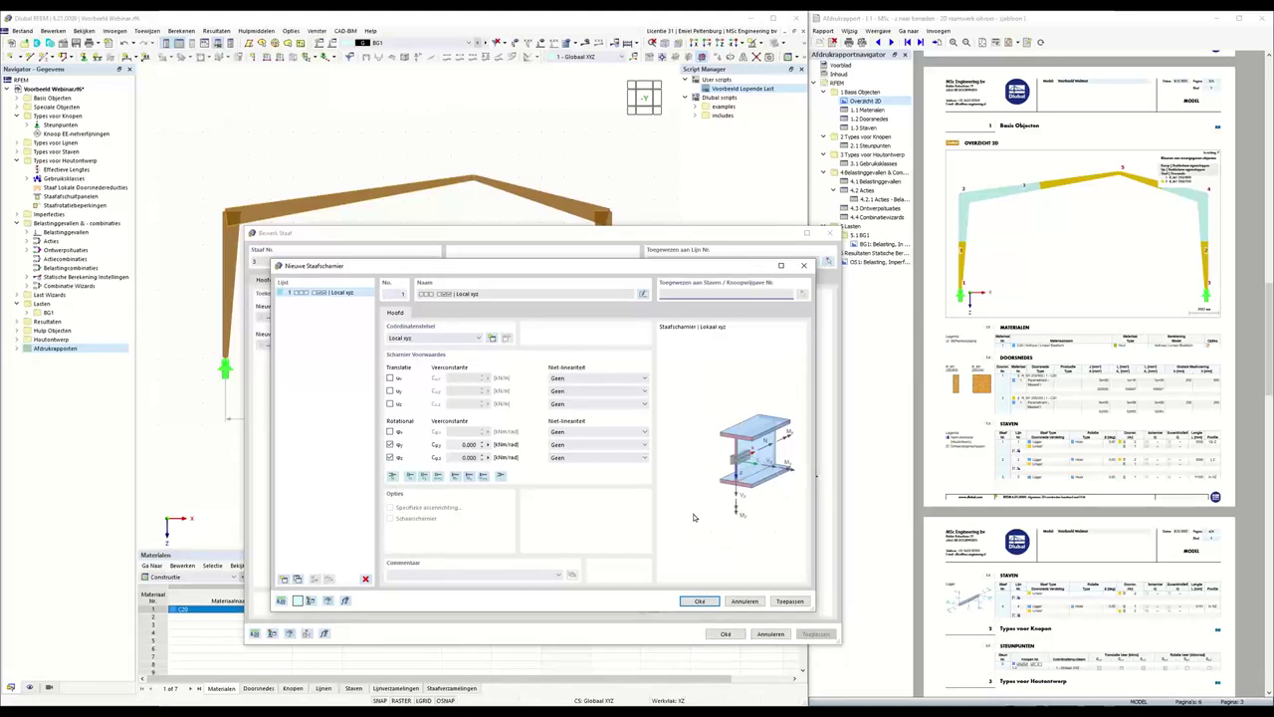
left_click(389, 457)
left_click(699, 601)
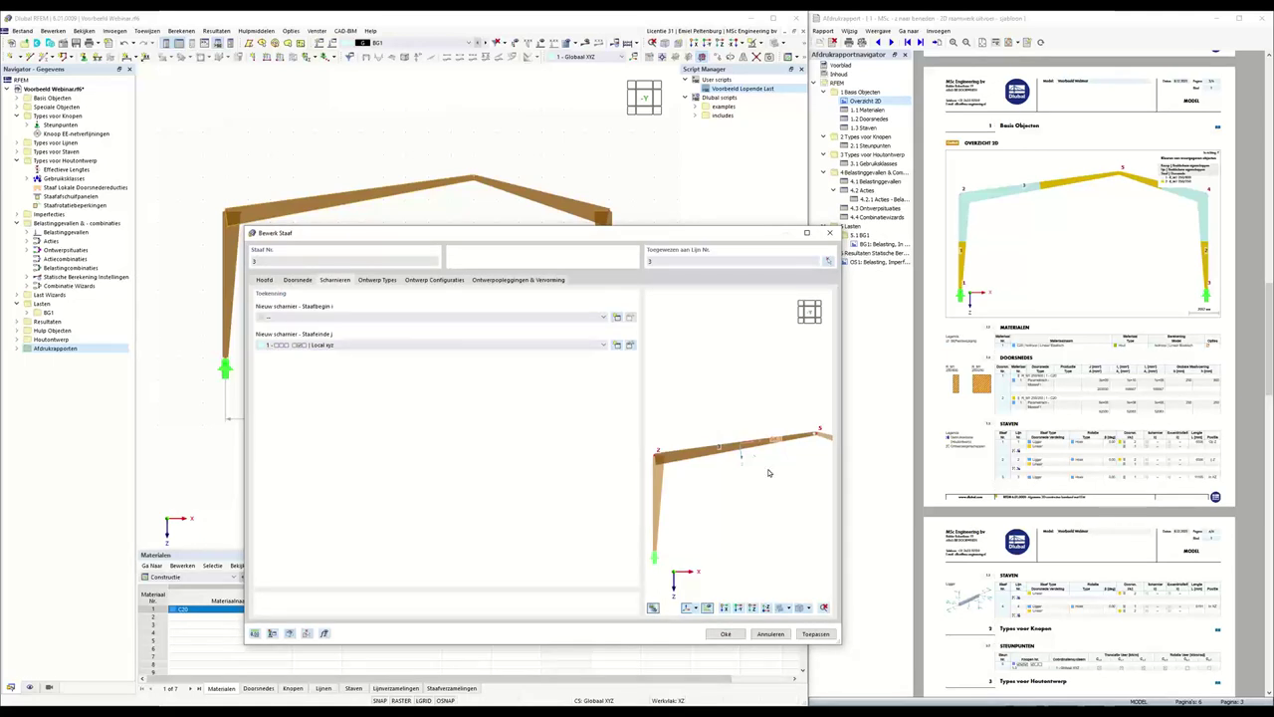
scroll(813, 442, "up", 5)
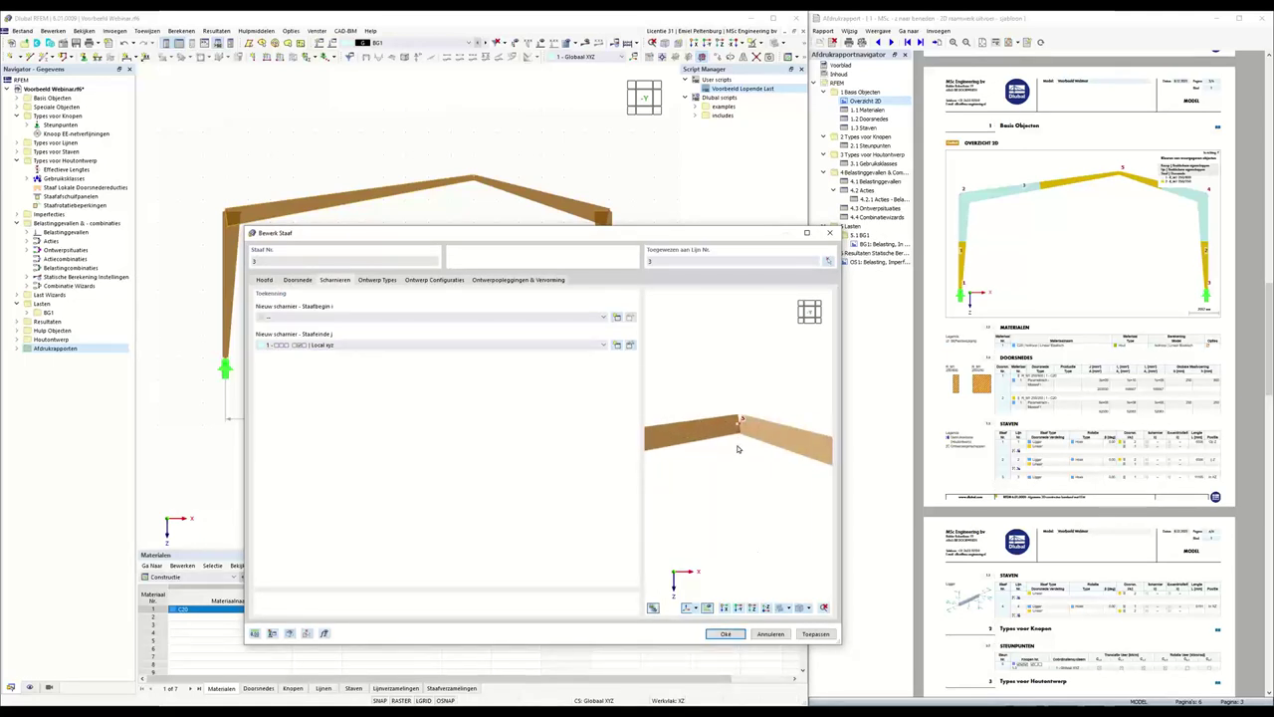
left_click(739, 635)
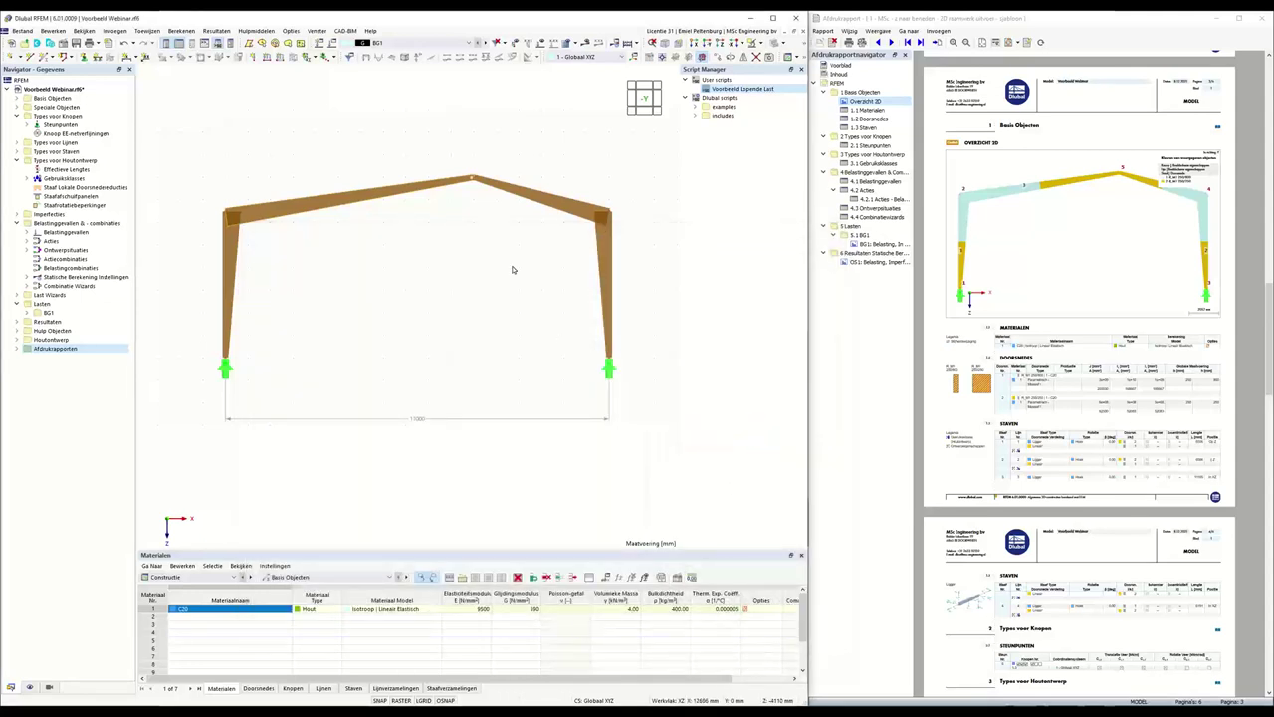
Update the print report and check its Staafscharnieren and following load chapters before returning to the model
left_click(1041, 41)
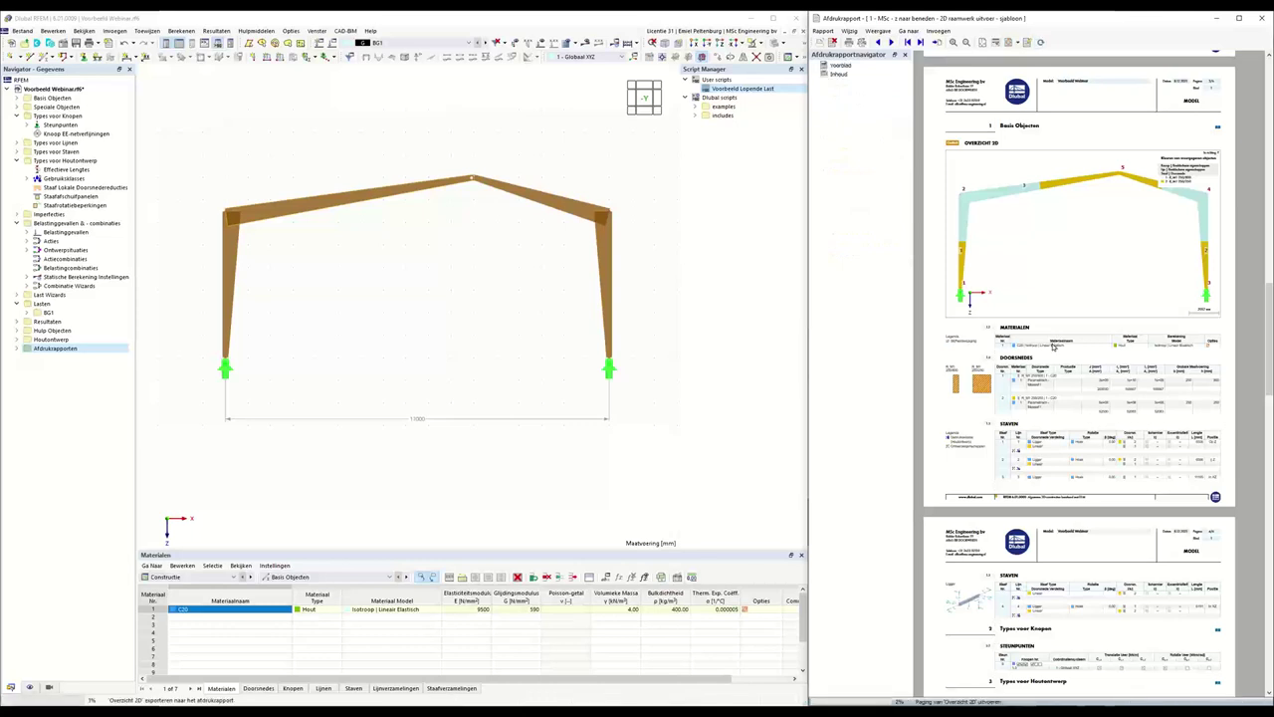
scroll(1031, 336, "down", 5)
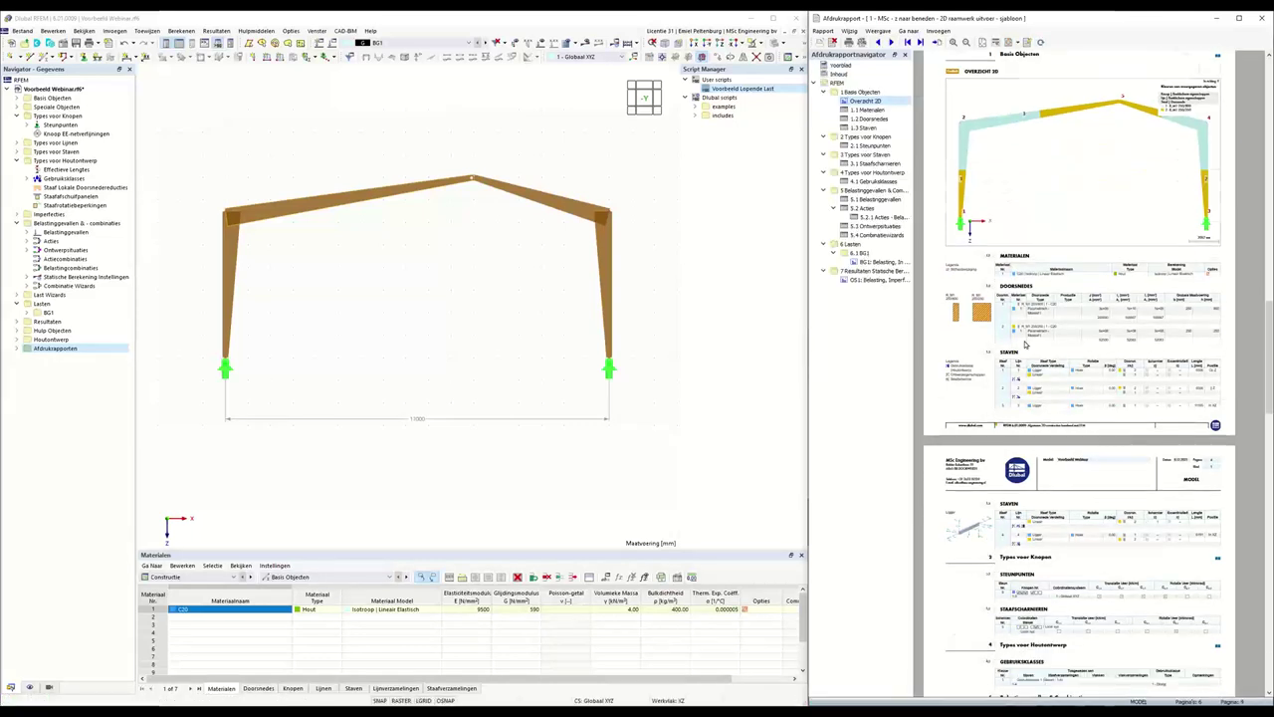
scroll(1054, 388, "up", 2, "ctrl")
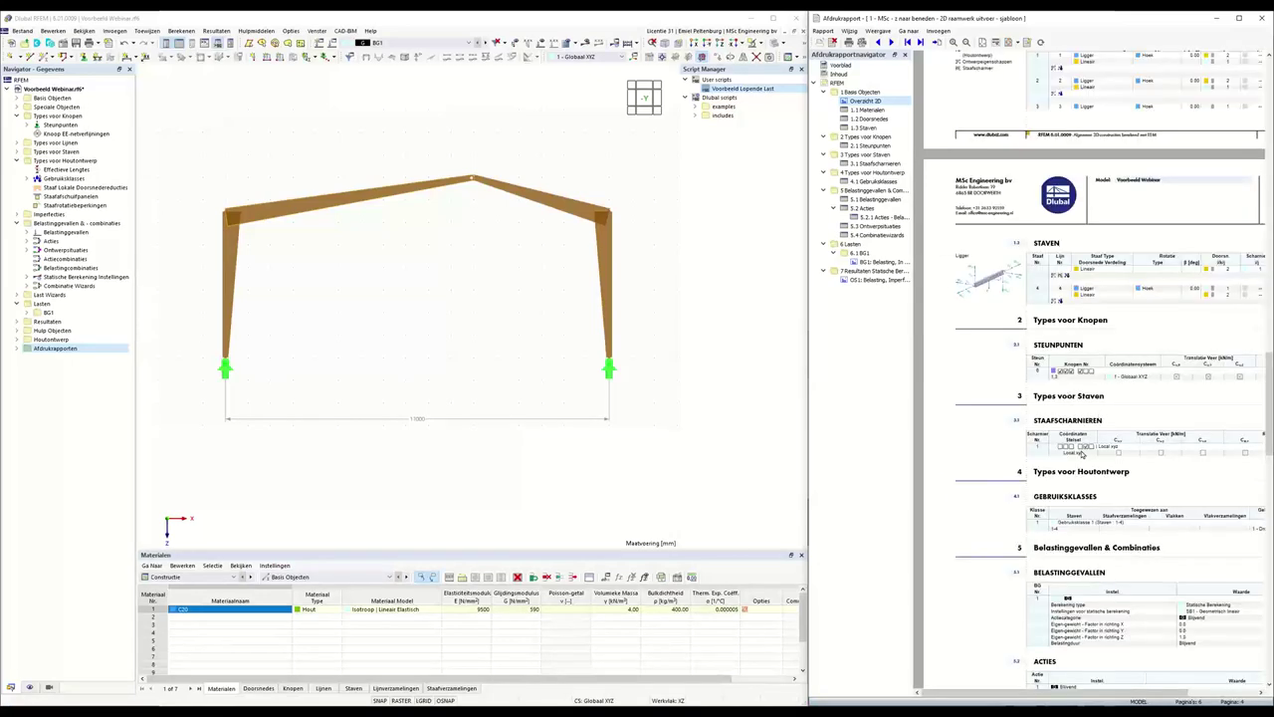
scroll(1079, 456, "down", 3)
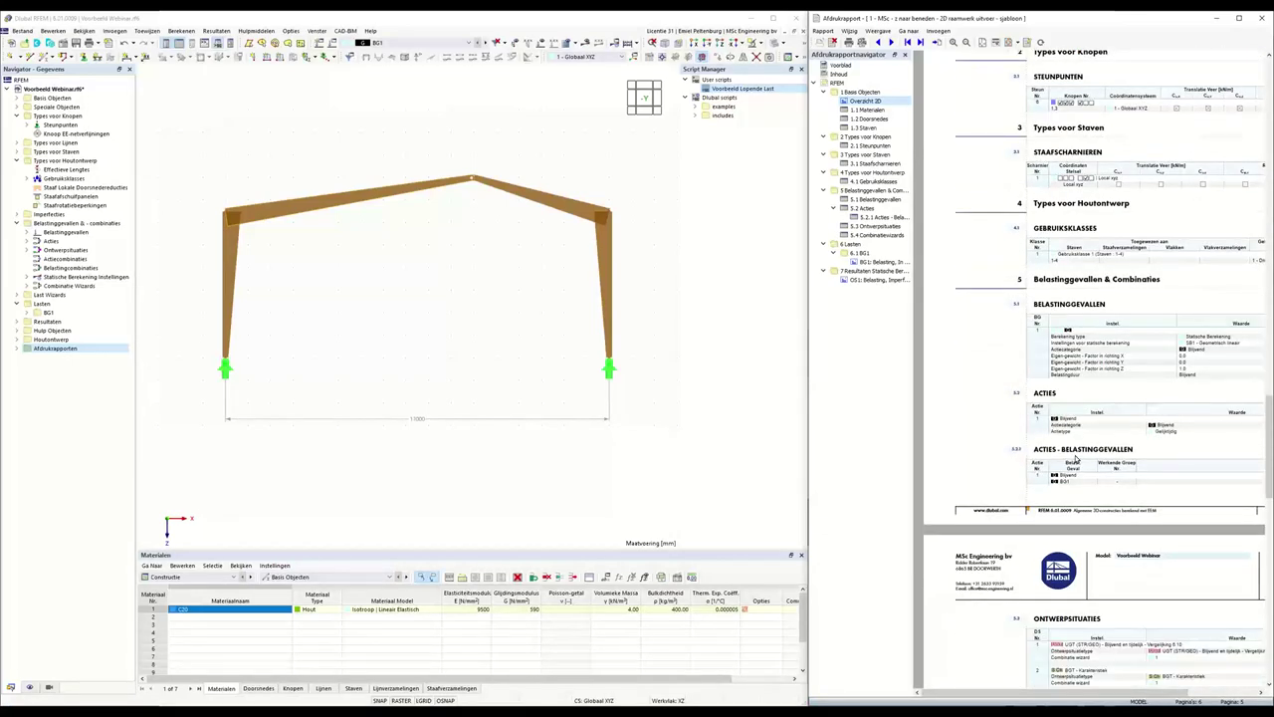
left_click(404, 319)
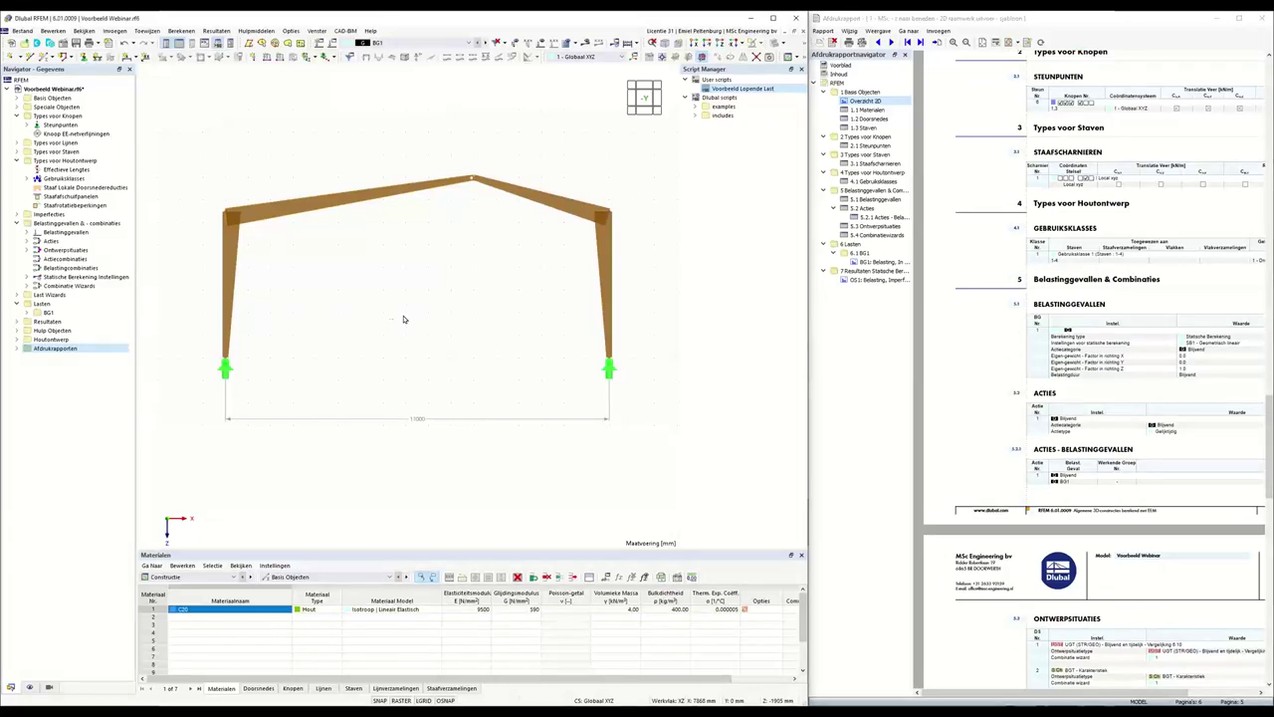
Highlight in the model where support type 6, material C20 and cross-section R_M1 250/800 are used
left_click(27, 125)
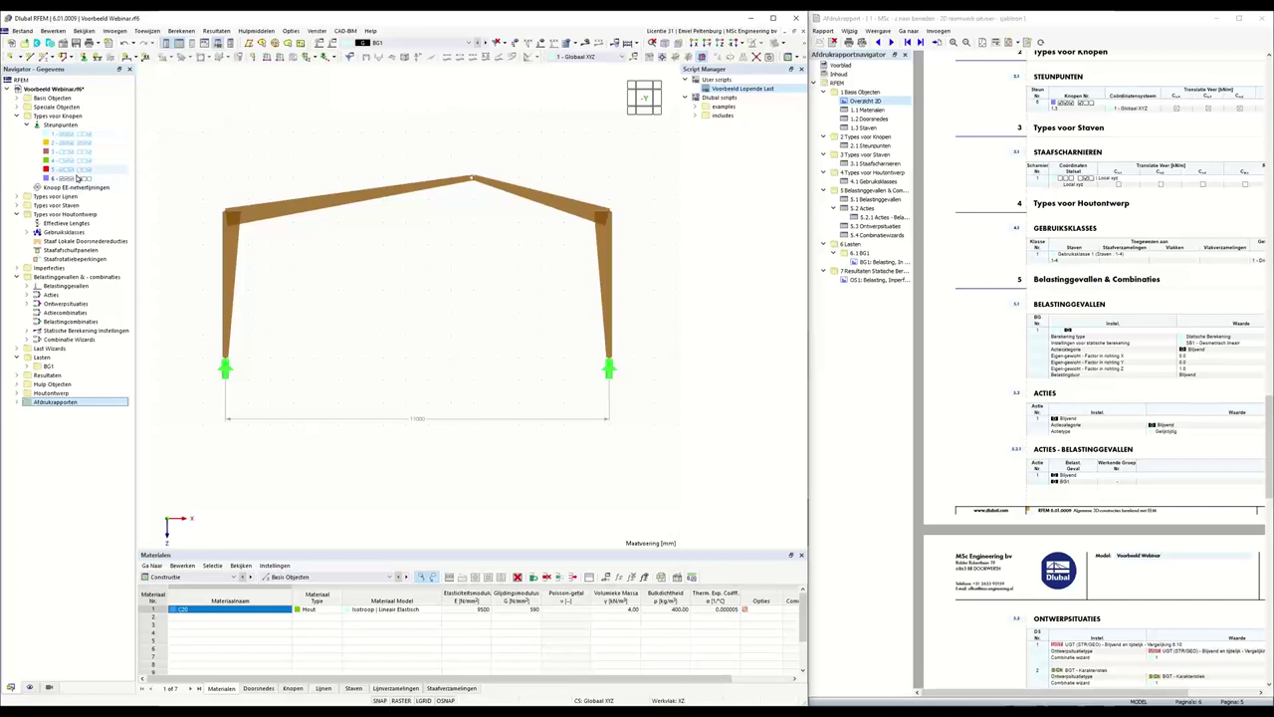
left_click(70, 178)
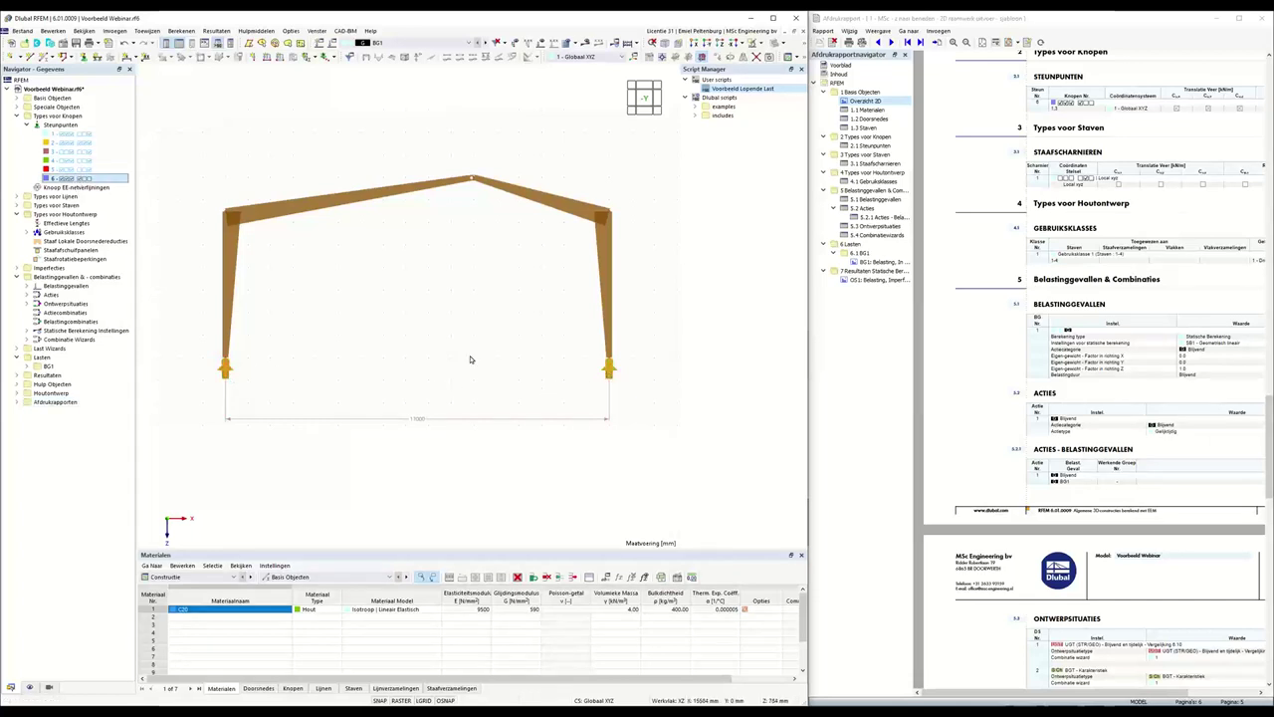
left_click(17, 98)
left_click(27, 106)
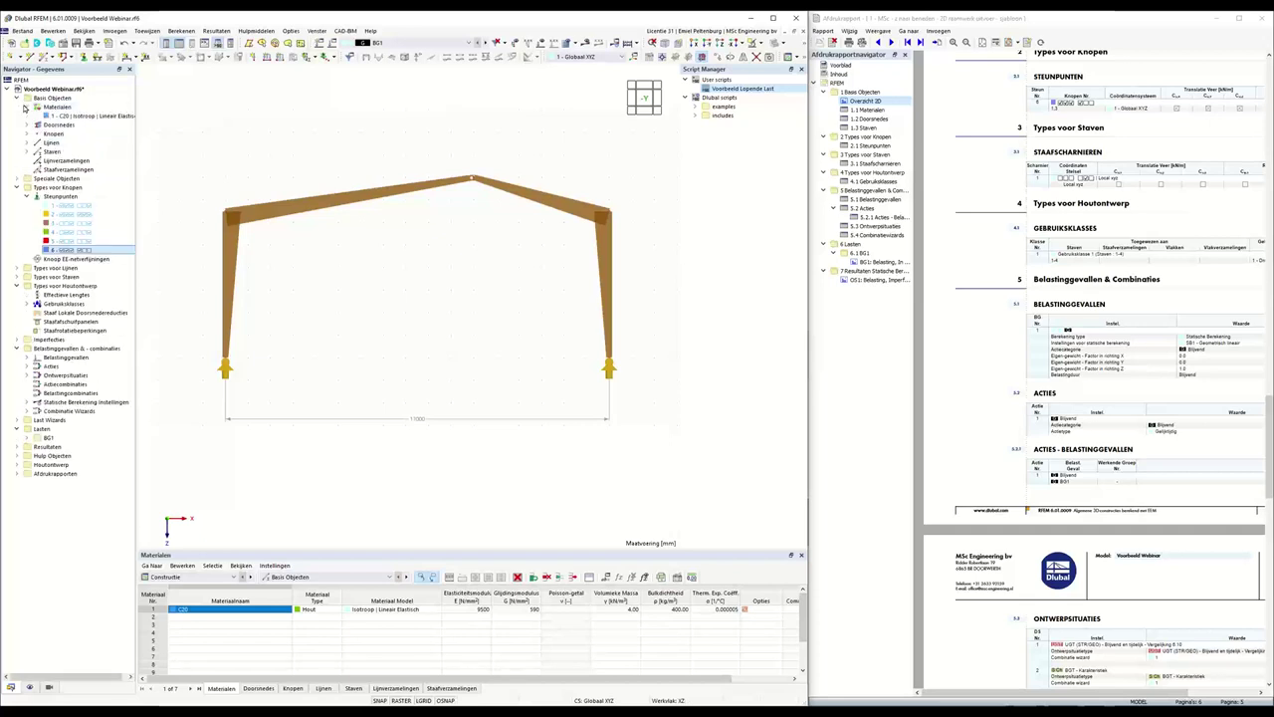
left_click(89, 116)
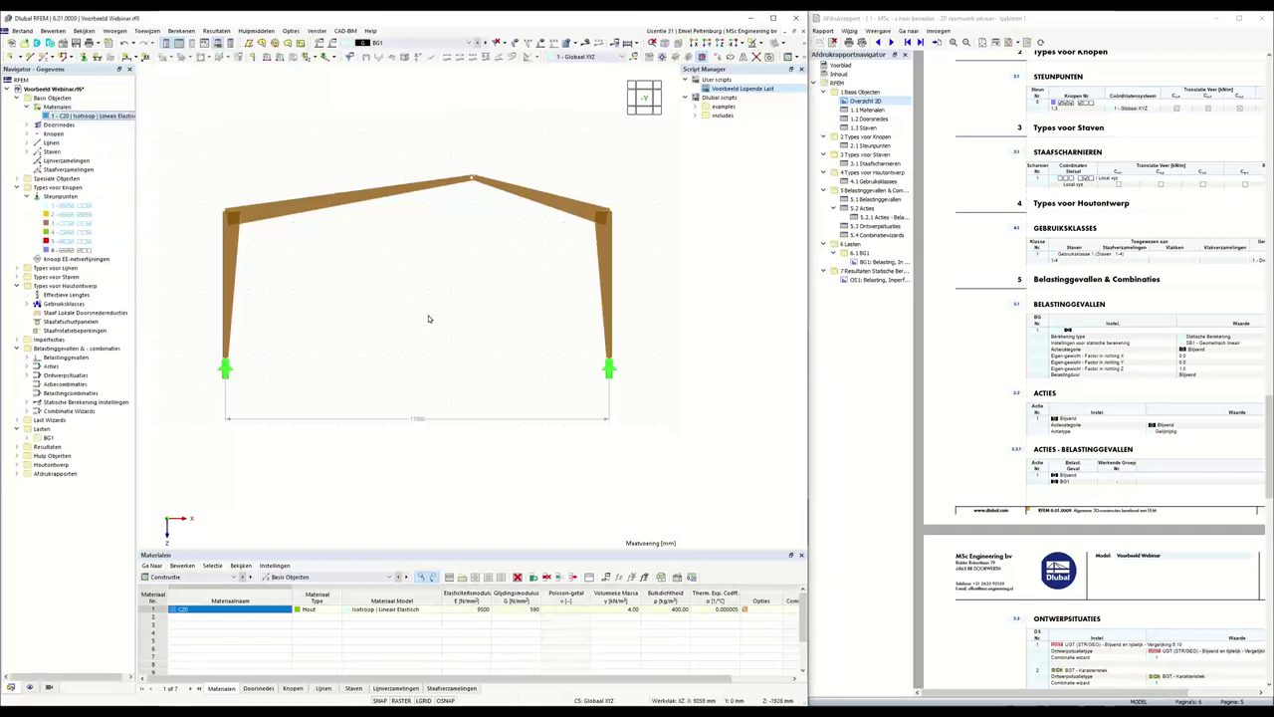
left_click(27, 124)
left_click(82, 134)
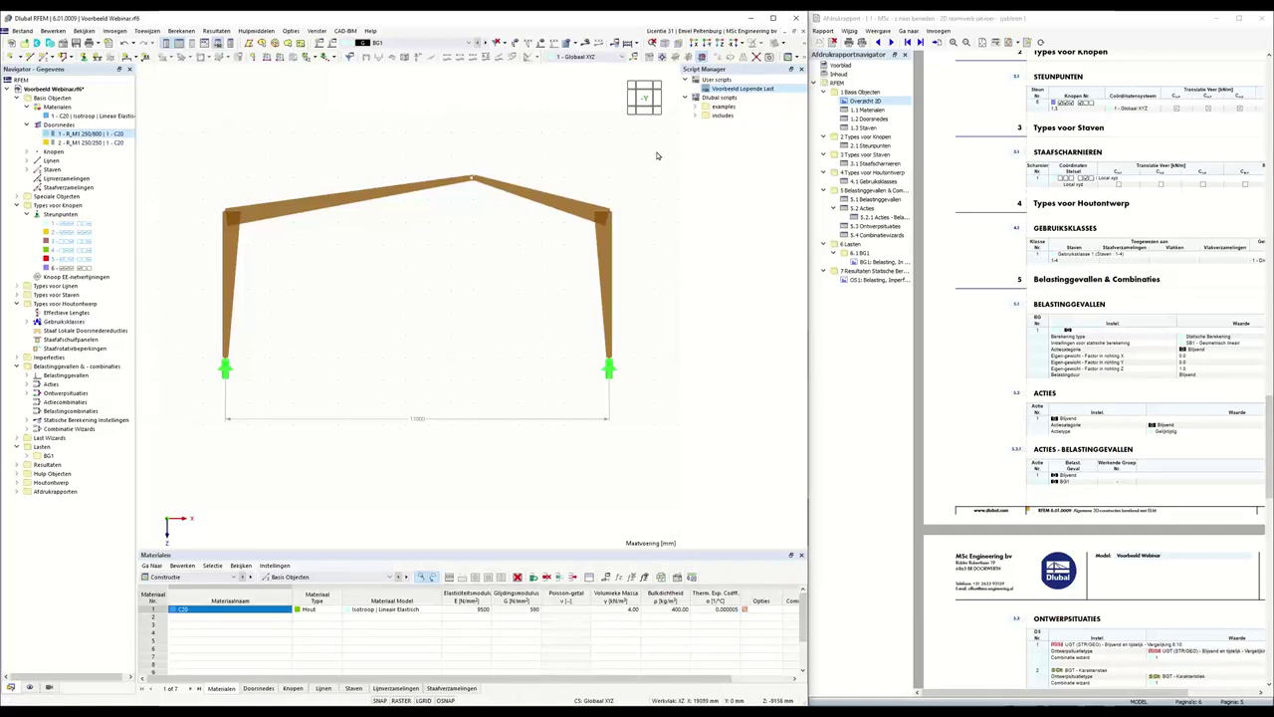
Select the whole frame and open members 1-4 for joint editing at their design types (Ontwerp Types)
left_click_drag(657, 155, 152, 298)
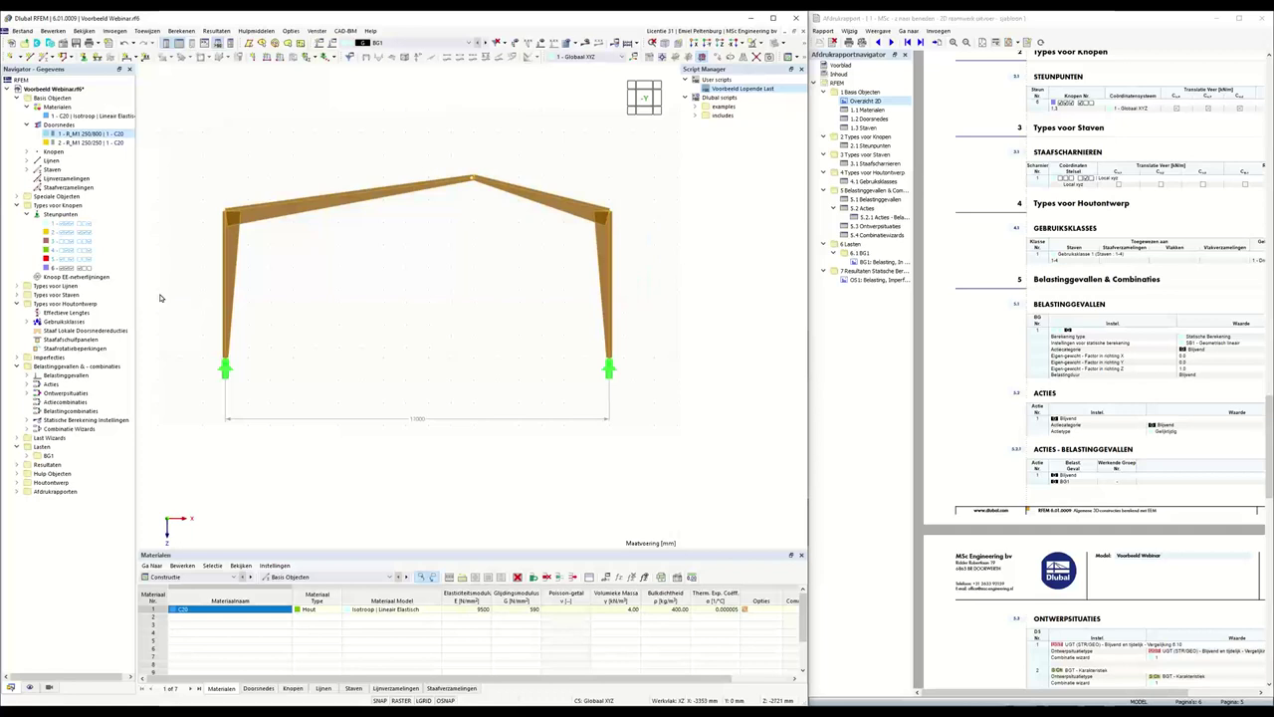
double_click(249, 280)
left_click(336, 298)
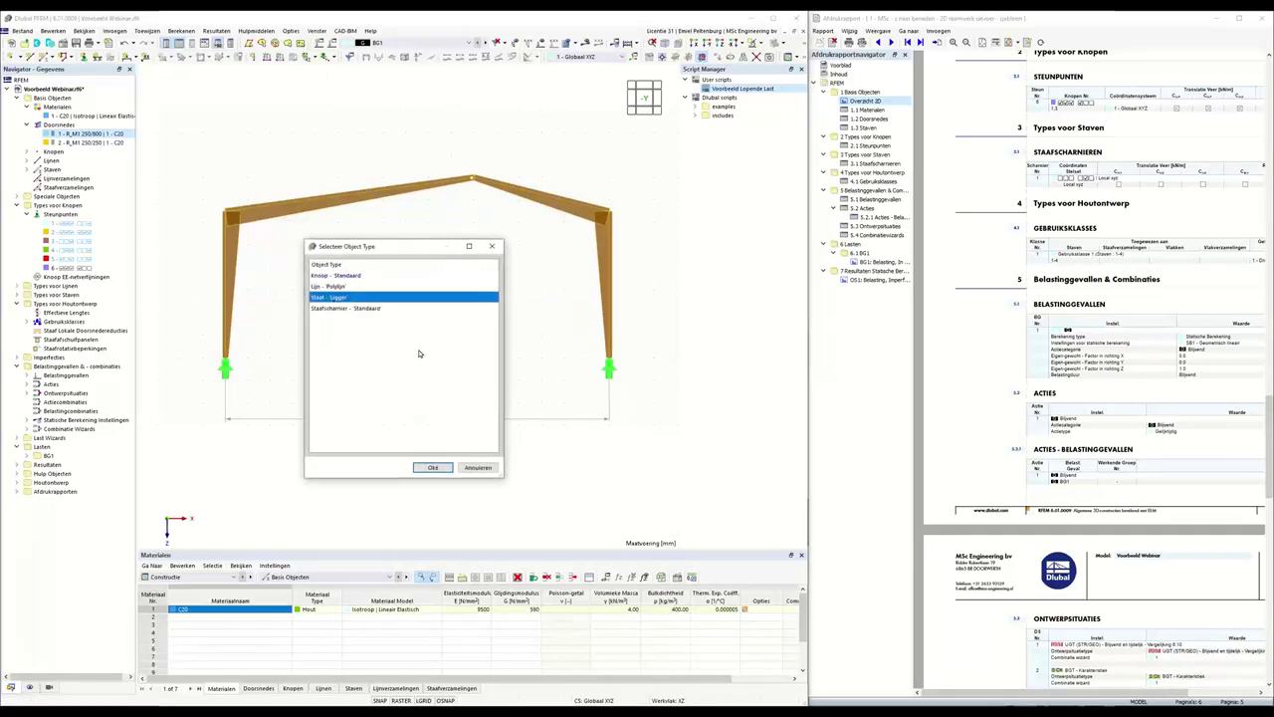
left_click(438, 468)
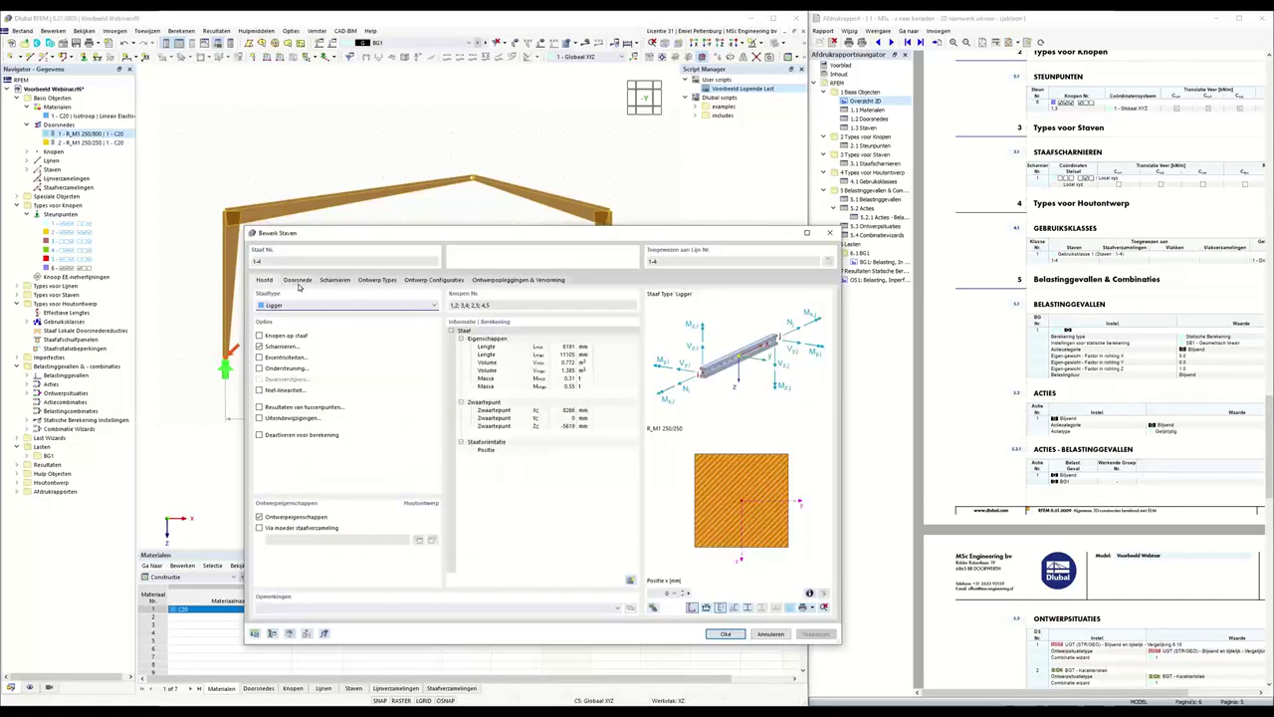
left_click(382, 282)
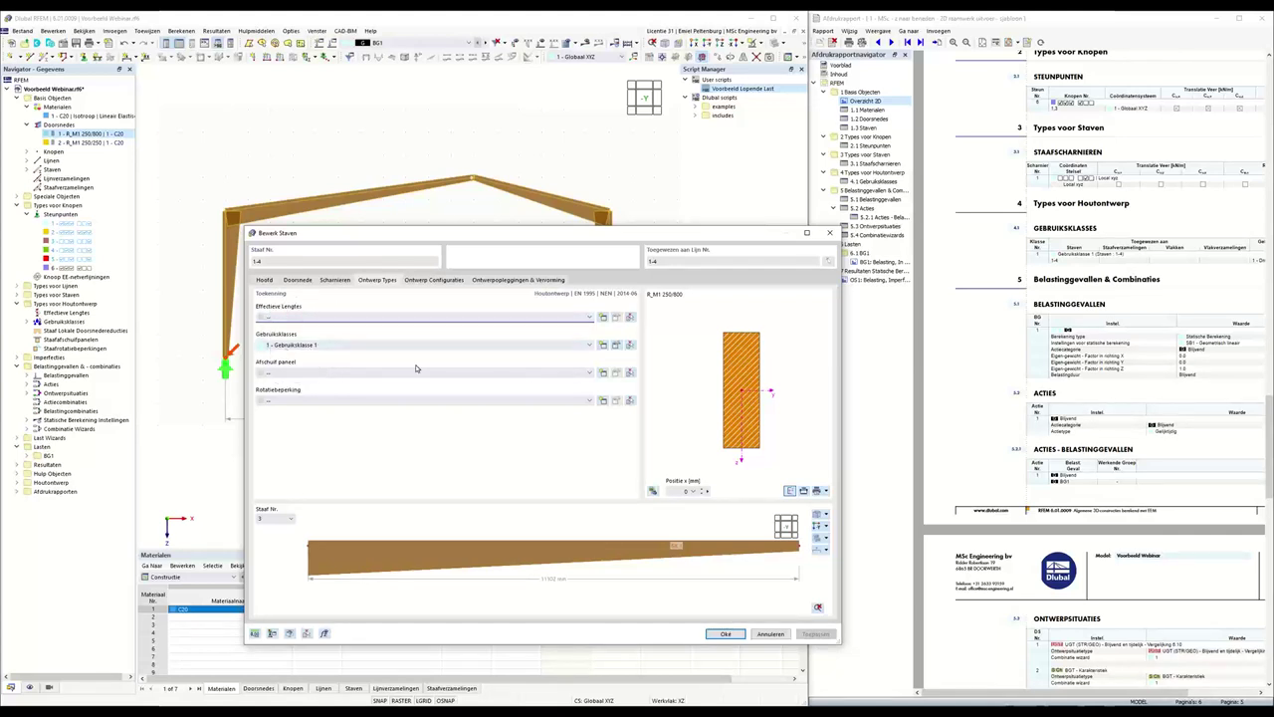
Change the service class (Gebruiksklasse) of members 1-4 to 2 - Vochtig, confirm the member edit and list the service class in the navigator
left_click(616, 345)
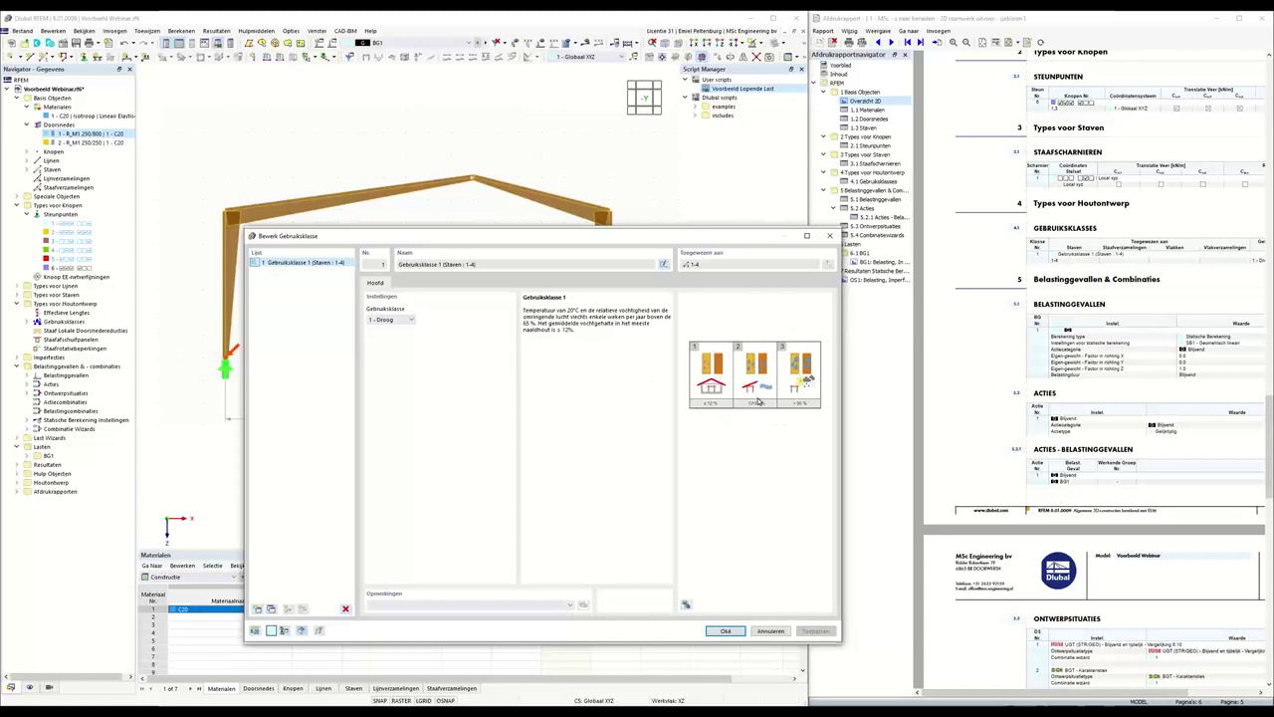
left_click(380, 320)
left_click(383, 336)
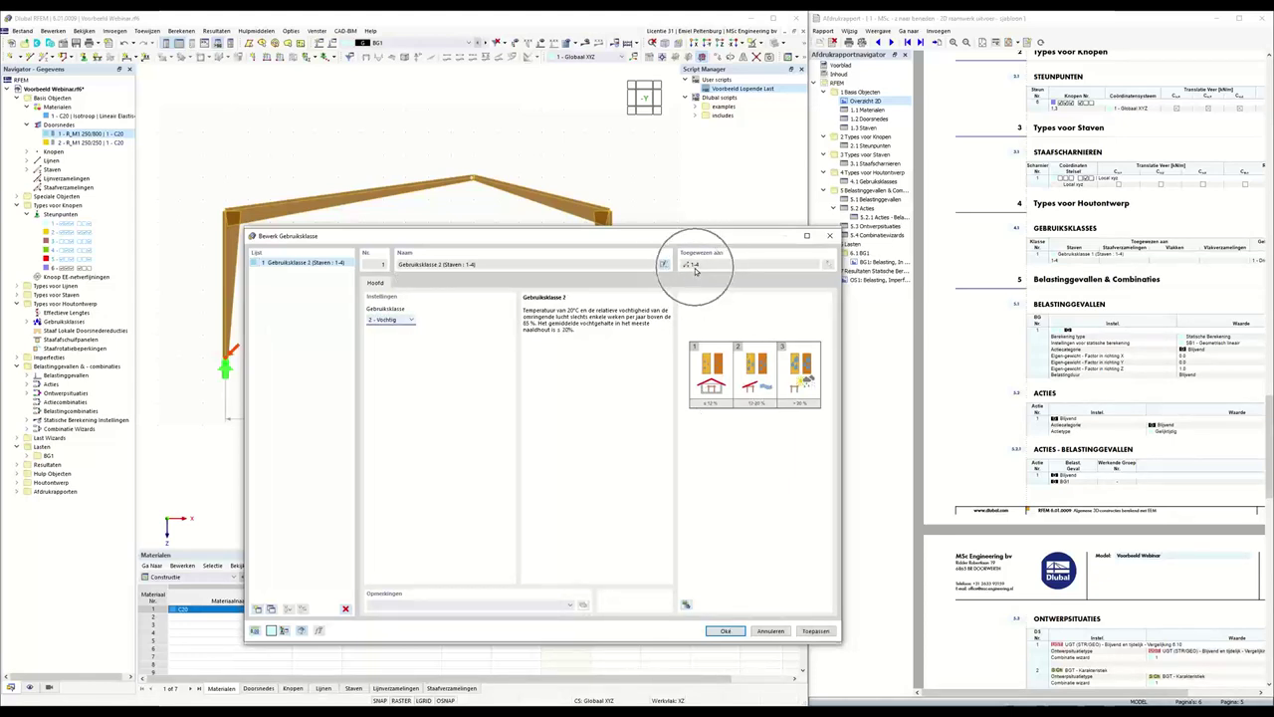
left_click(724, 630)
left_click(725, 634)
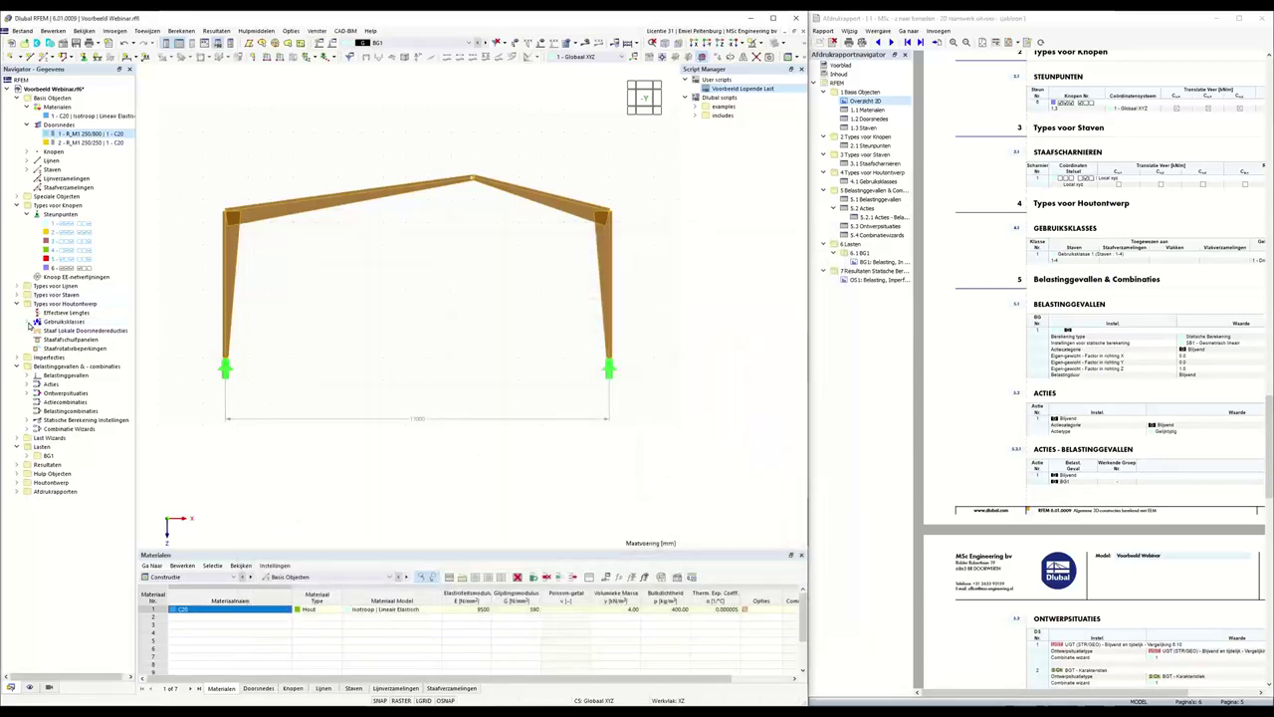
left_click(27, 321)
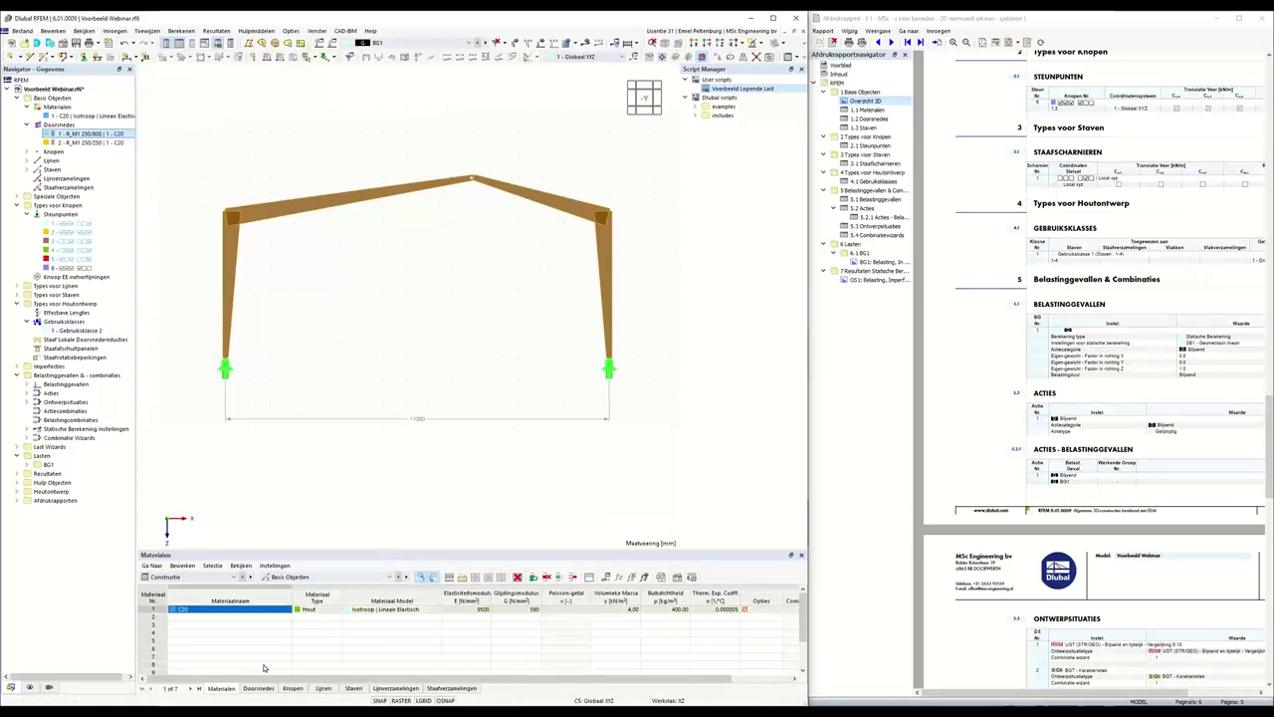
Export the nodes table (Knopen) to Excel, review it and close the workbook without saving
left_click(291, 688)
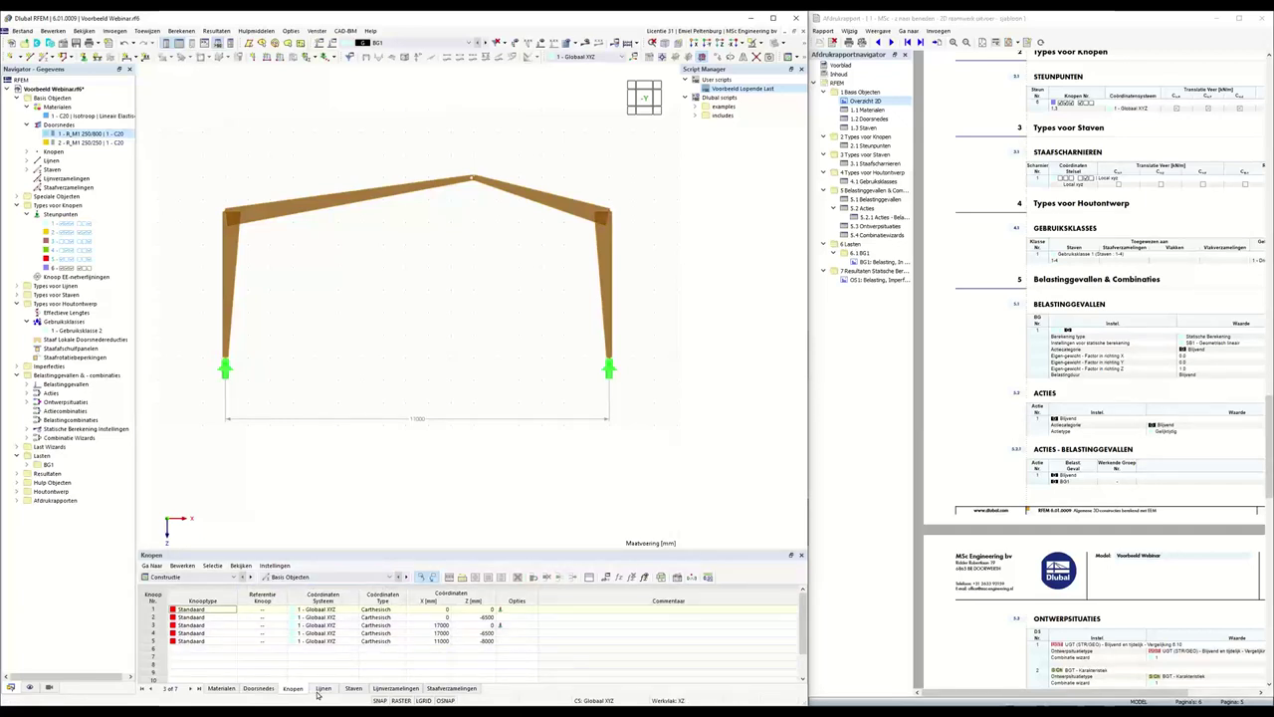
left_click(666, 581)
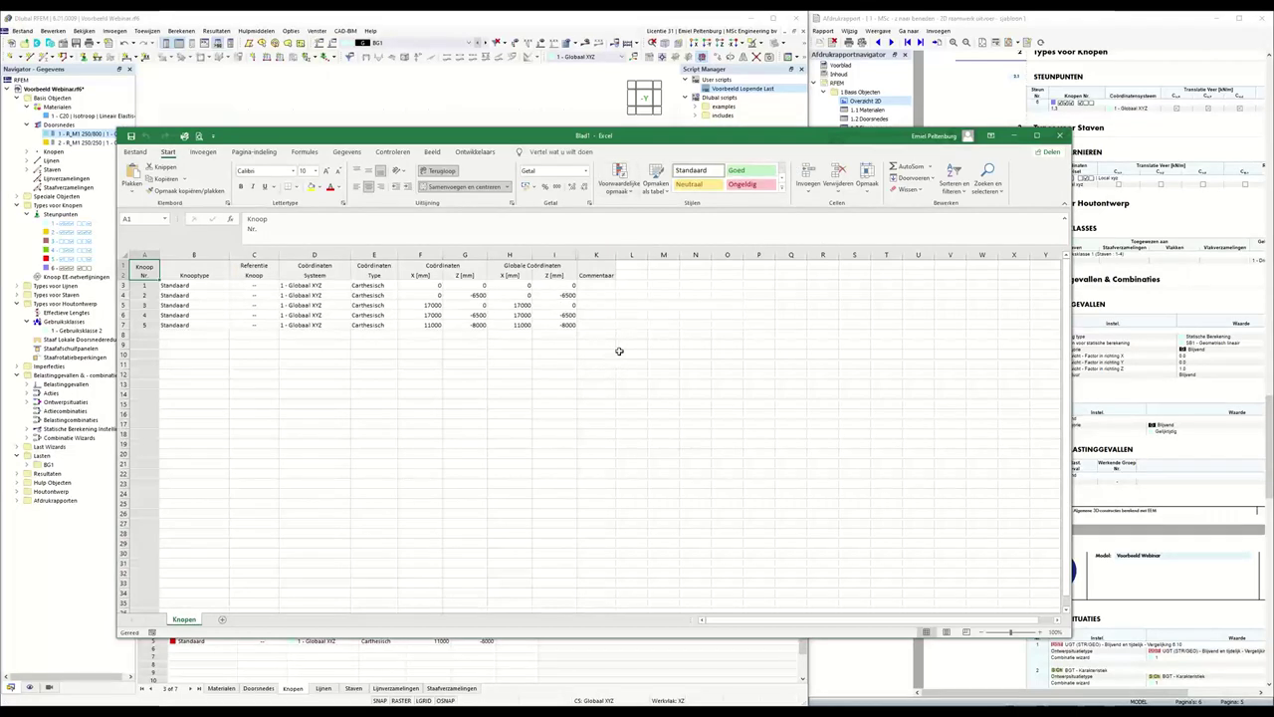
left_click(1061, 134)
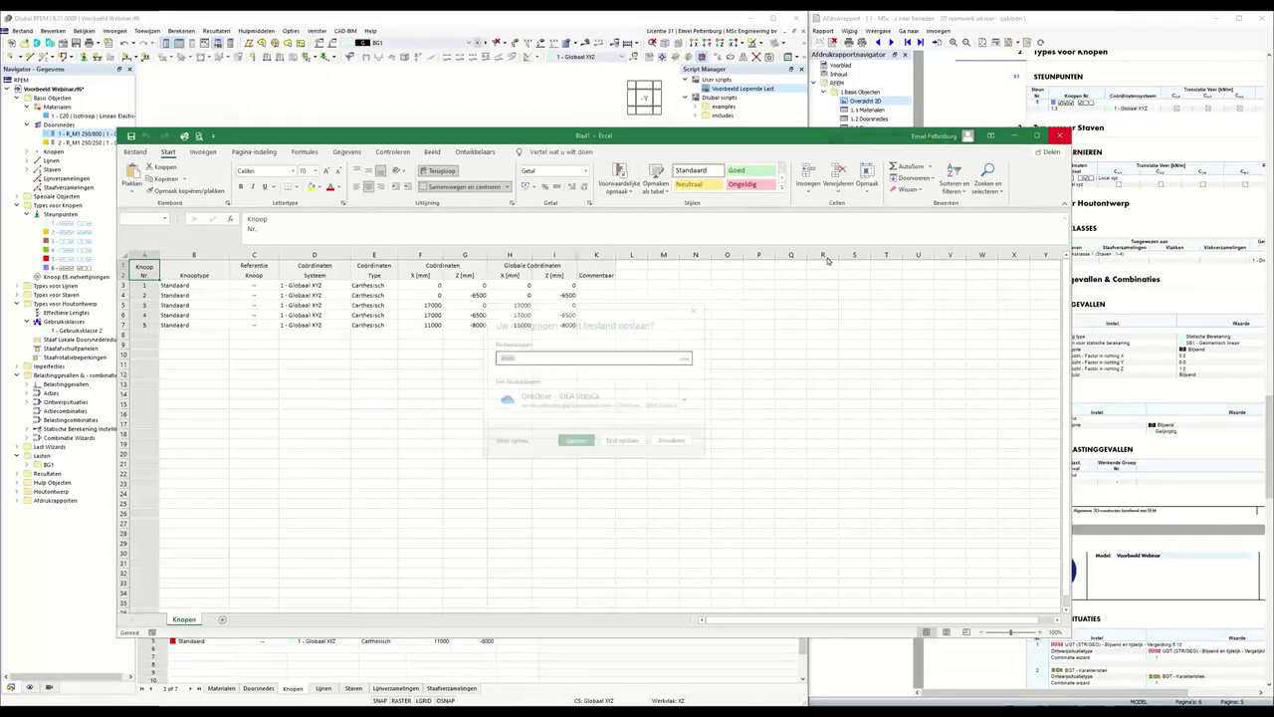
left_click(623, 442)
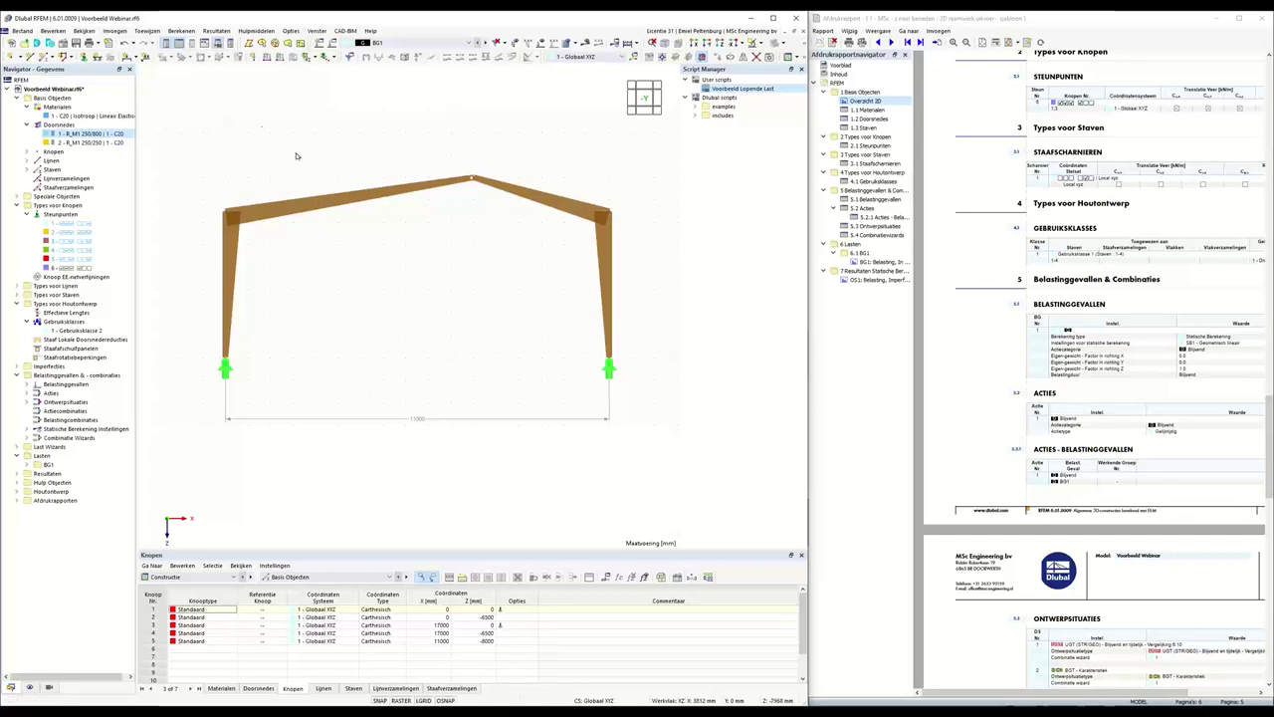
Look through the load combination list, then open Belastinggevallen & Combinaties and display the partial factors of EN 1990 | Hout with NEN | 2019-11
left_click(419, 46)
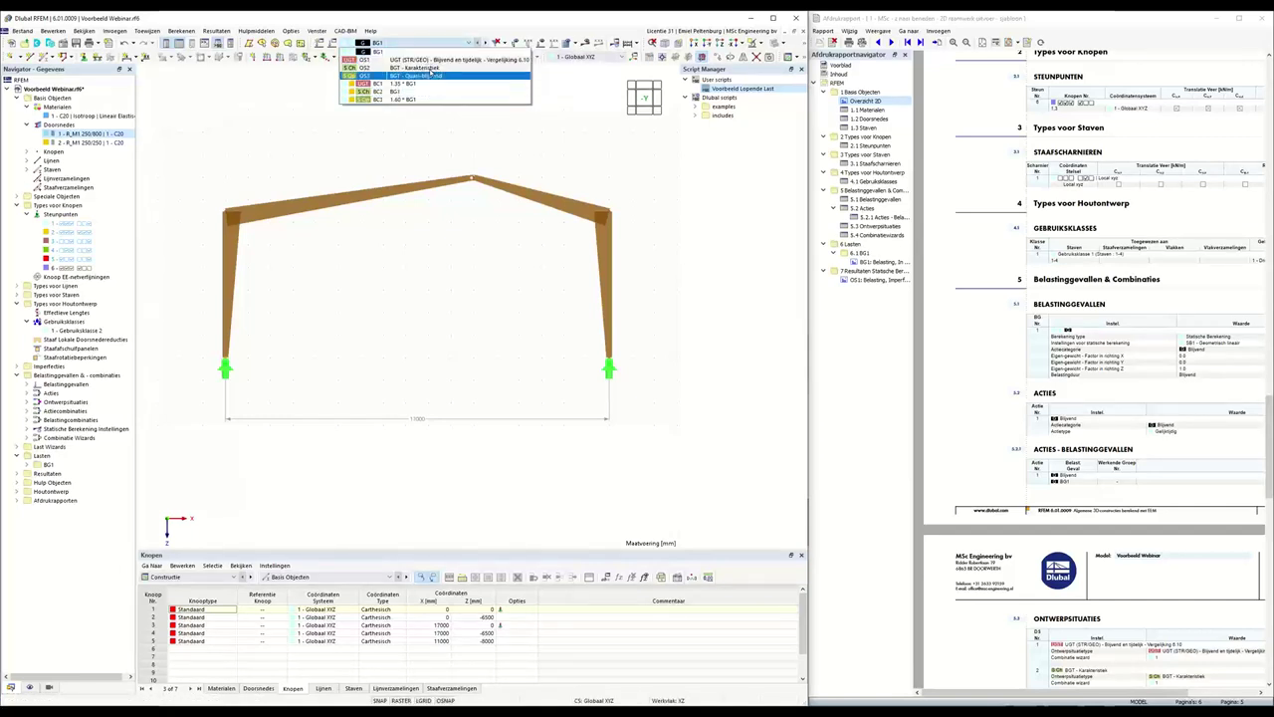
left_click(283, 159)
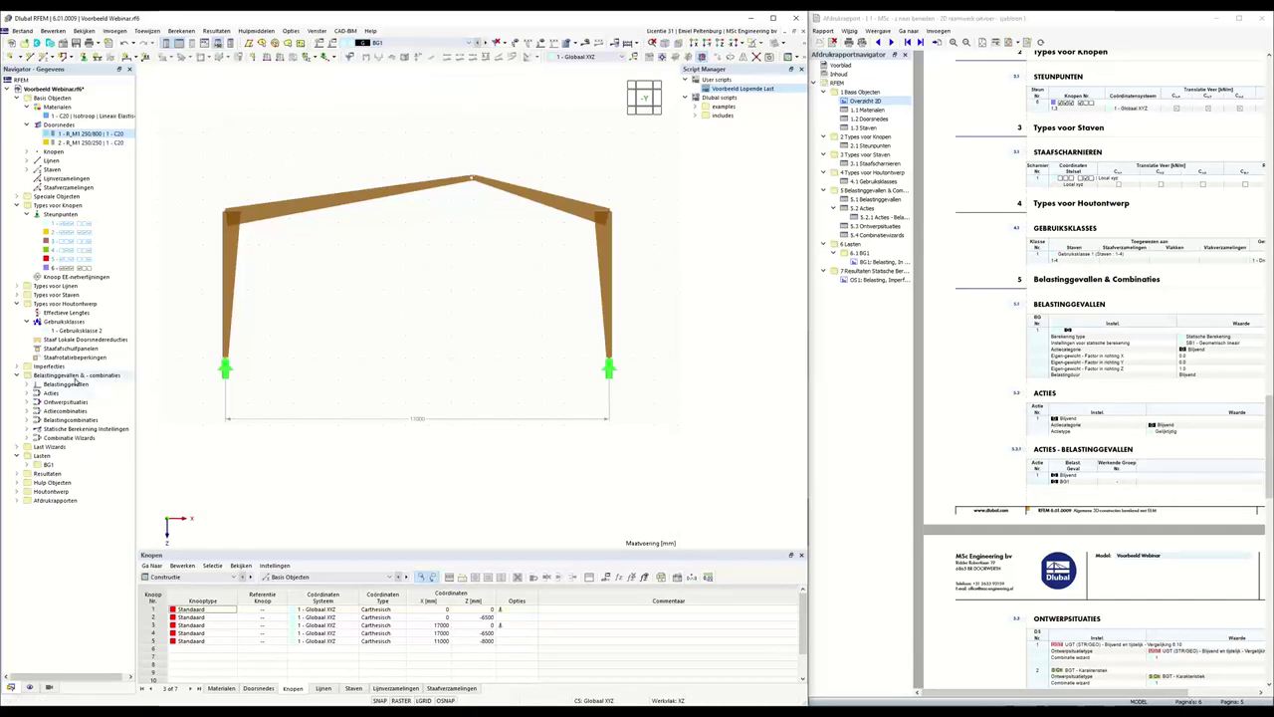
right_click(81, 376)
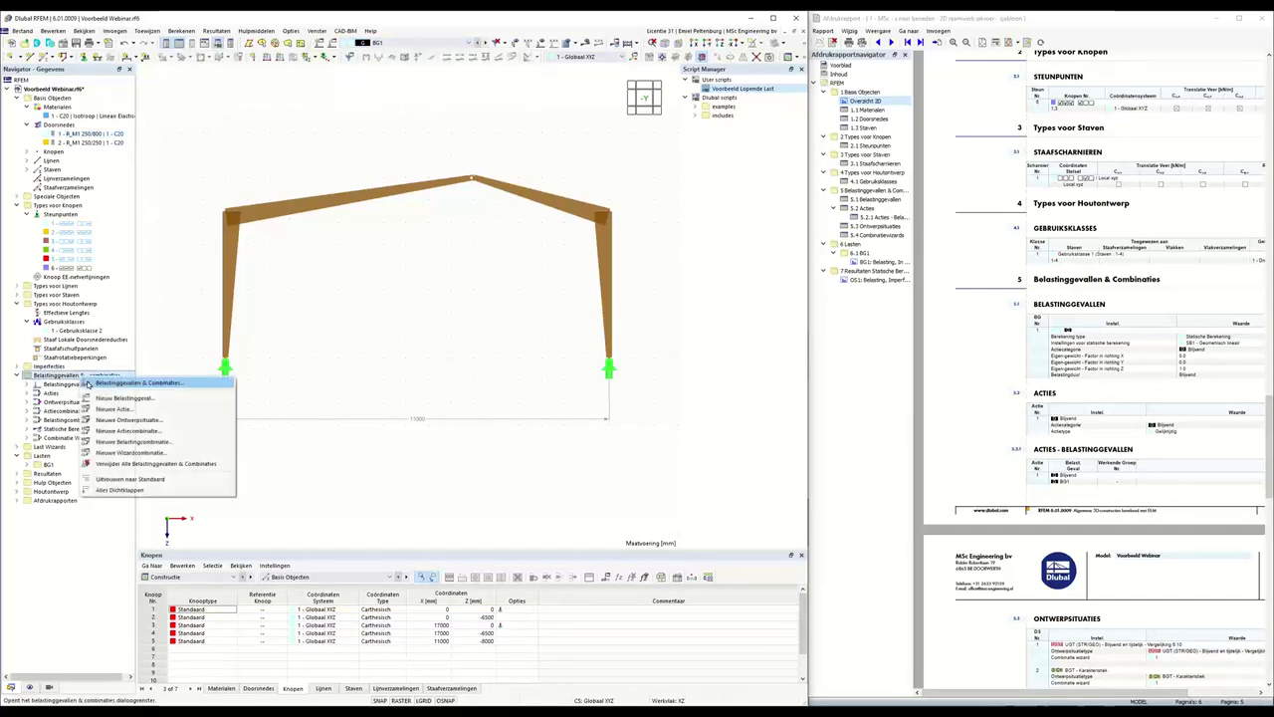
left_click(137, 383)
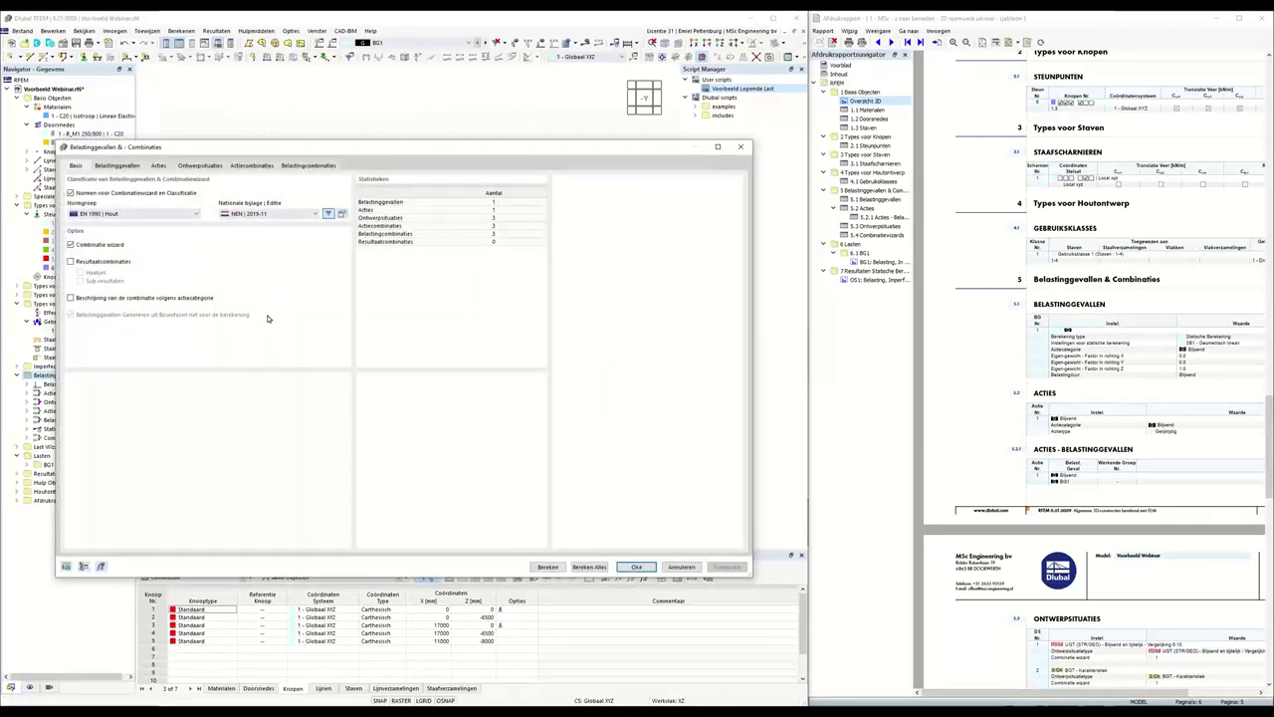
left_click_drag(285, 150, 361, 138)
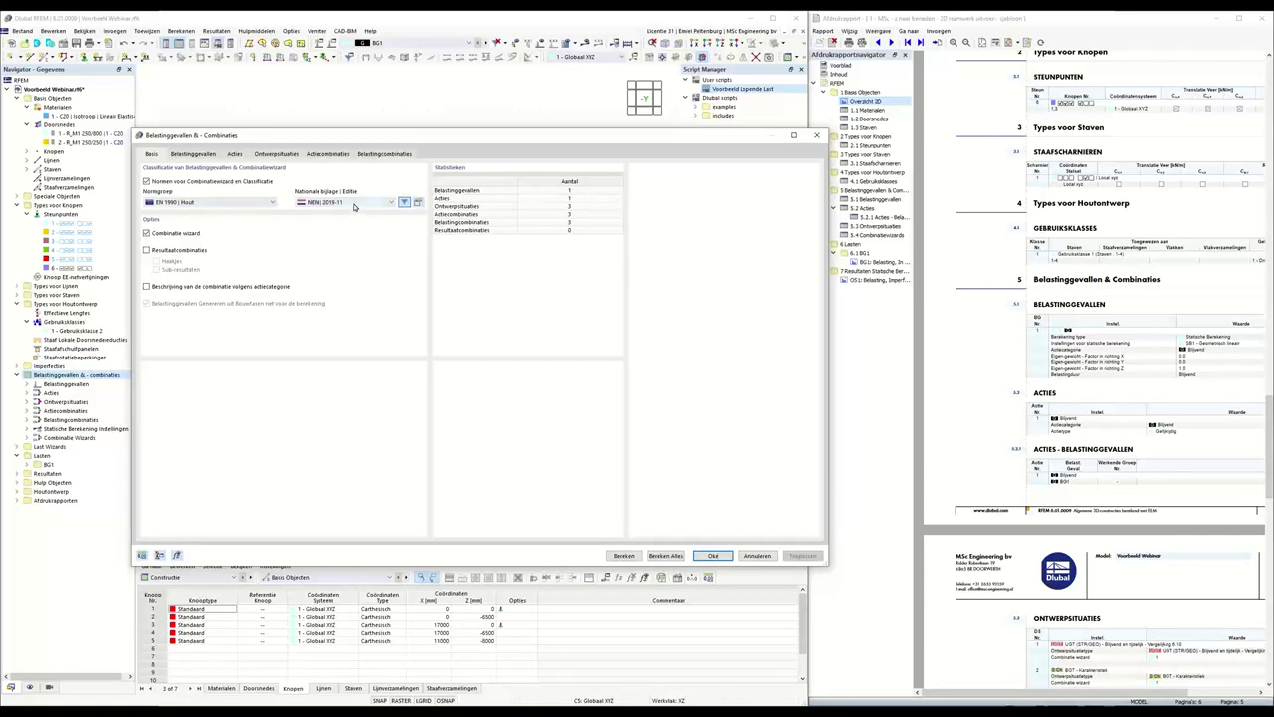
left_click(419, 203)
left_click_drag(394, 176, 462, 155)
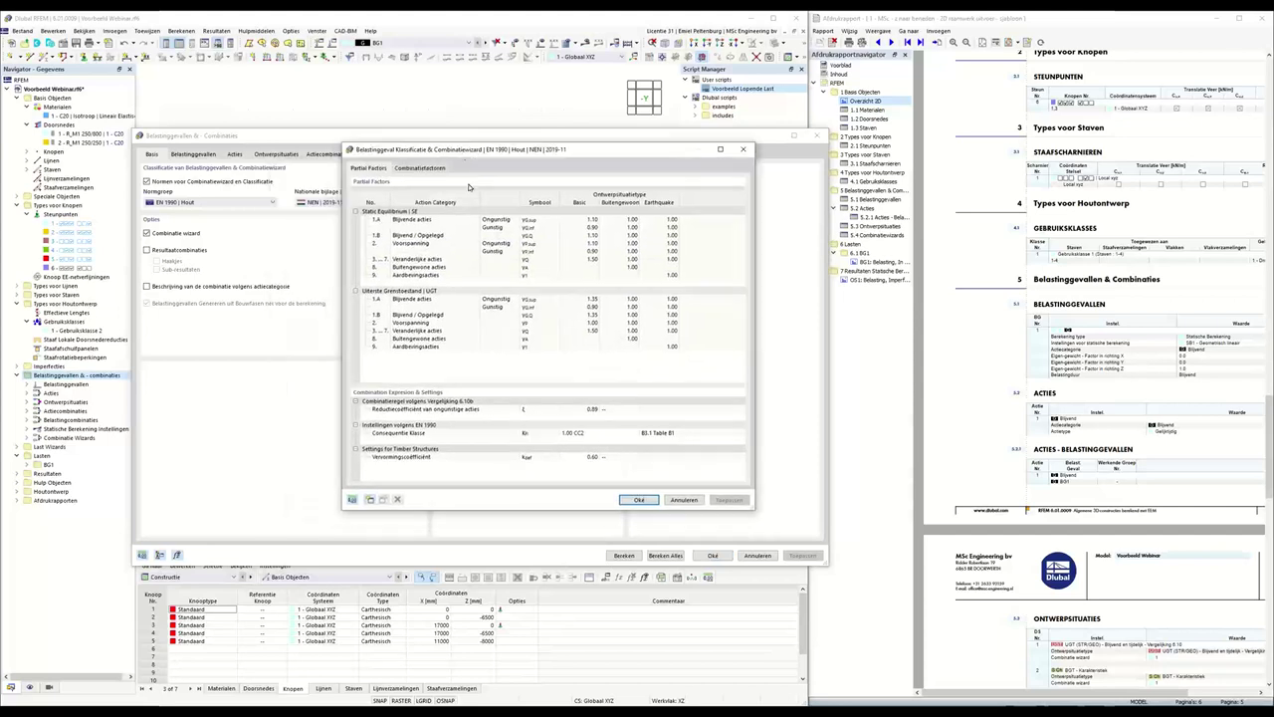
Set the EN 1990 consequence class (Consequentie Klasse) to 0.90 CC1, check the combination factors of variable actions and confirm the standard settings
left_click(633, 437)
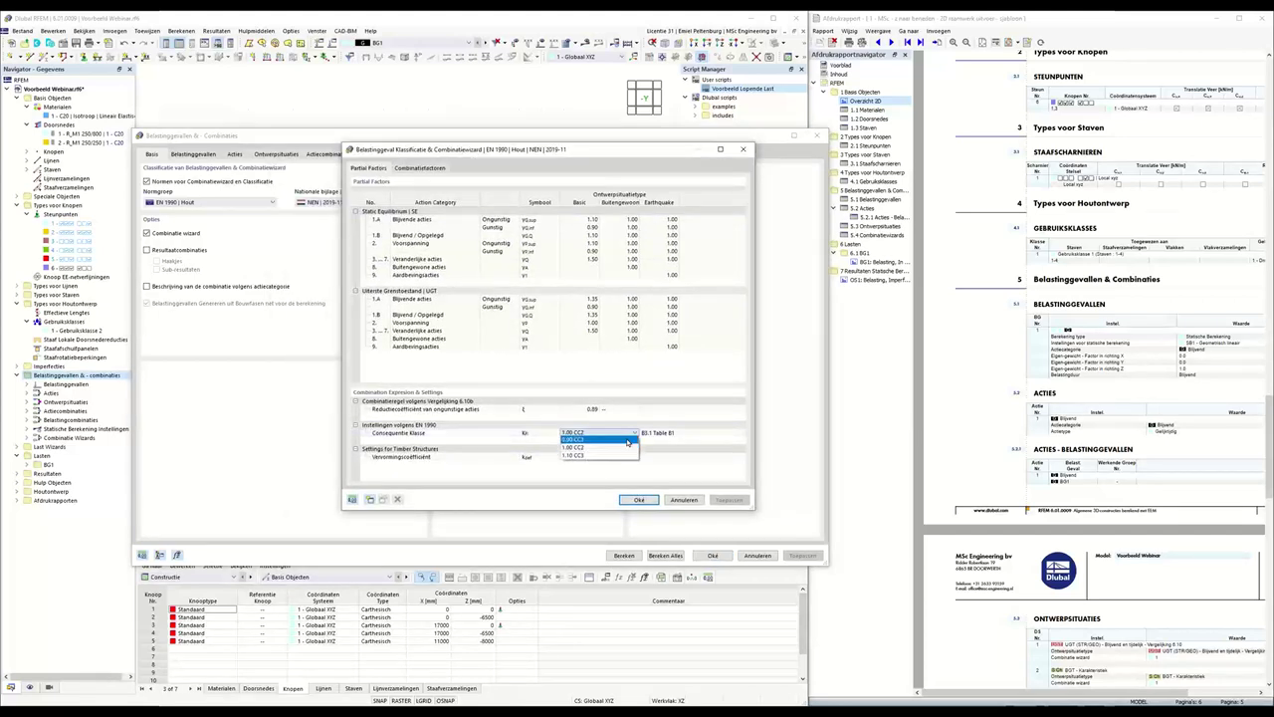
left_click(587, 441)
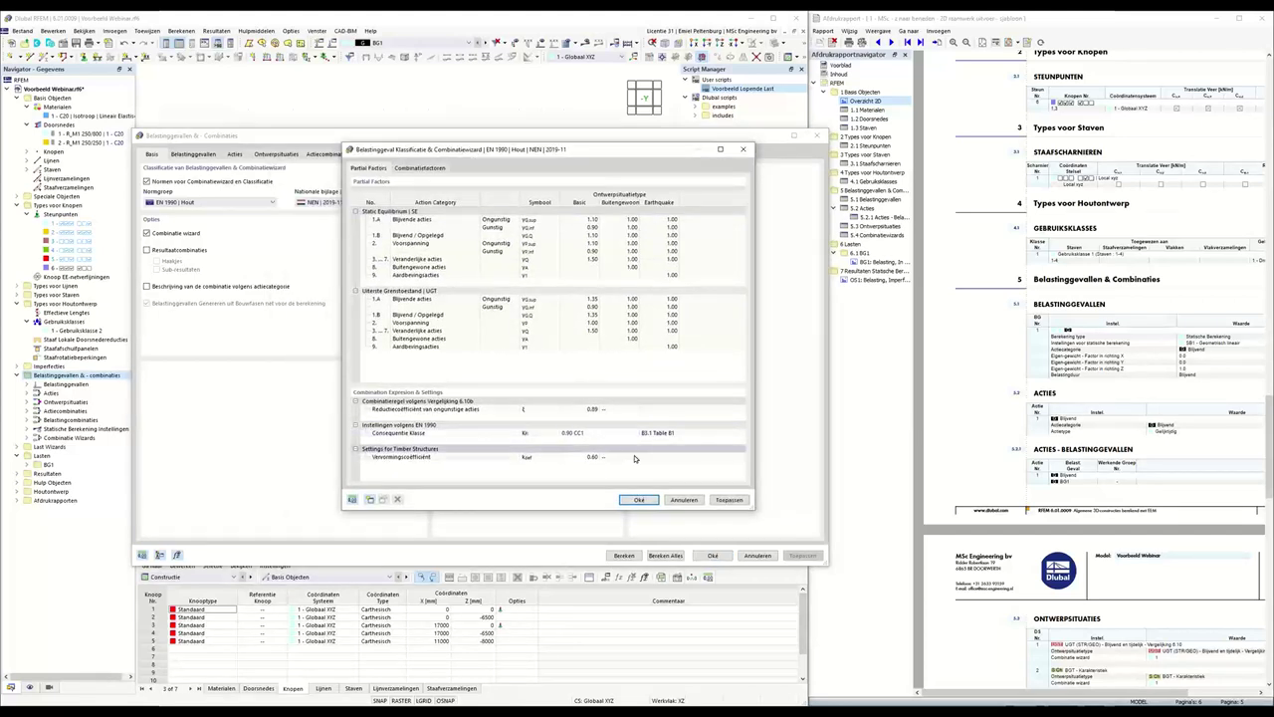
left_click(533, 435)
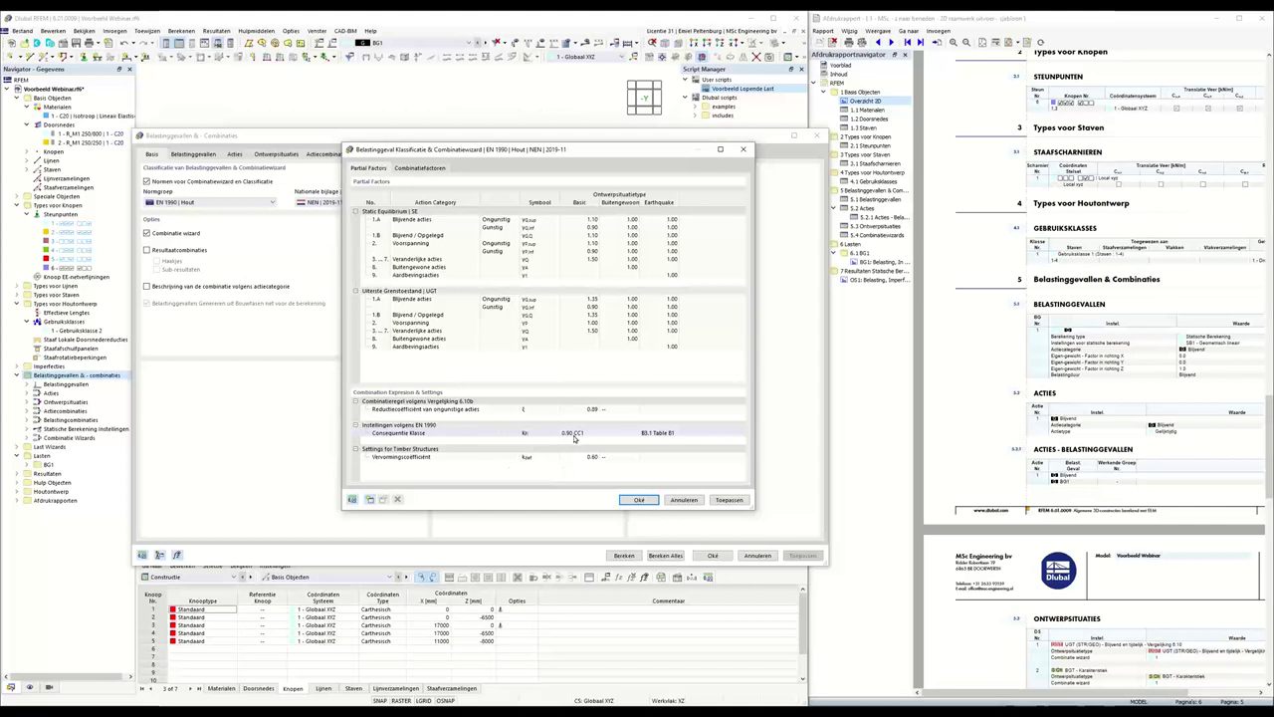
left_click(573, 436)
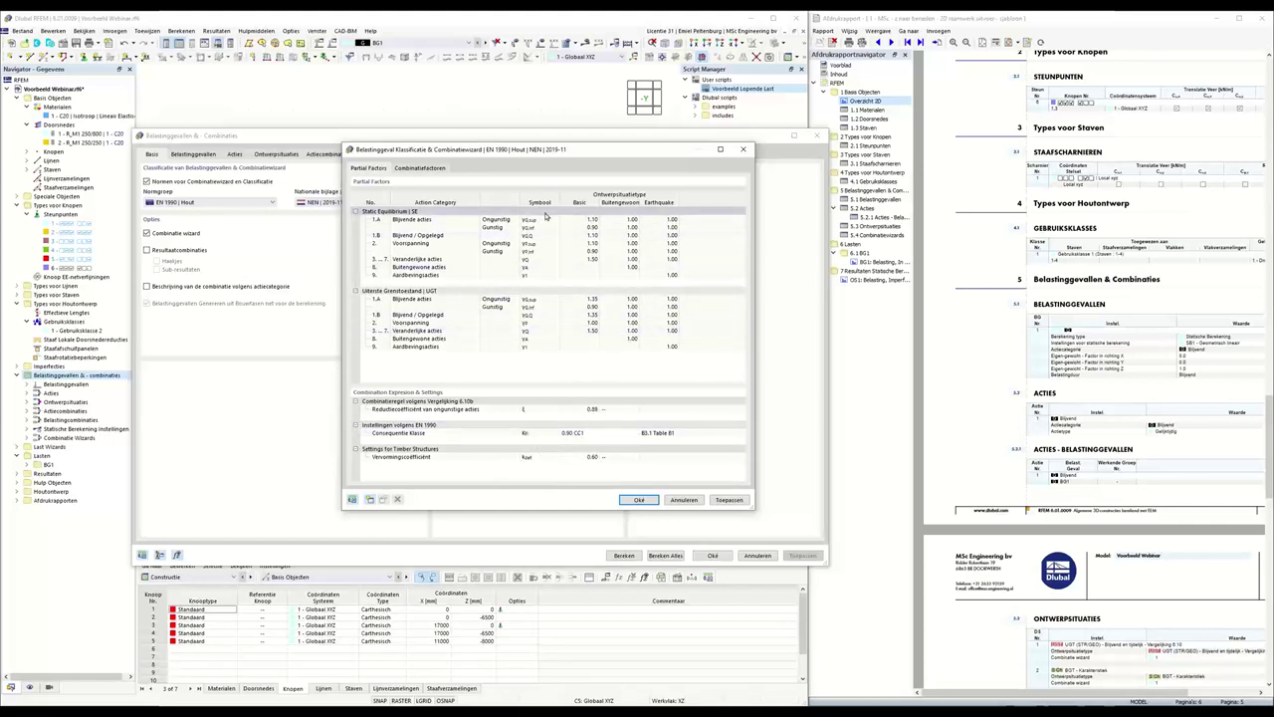
key("ctrl+Tab")
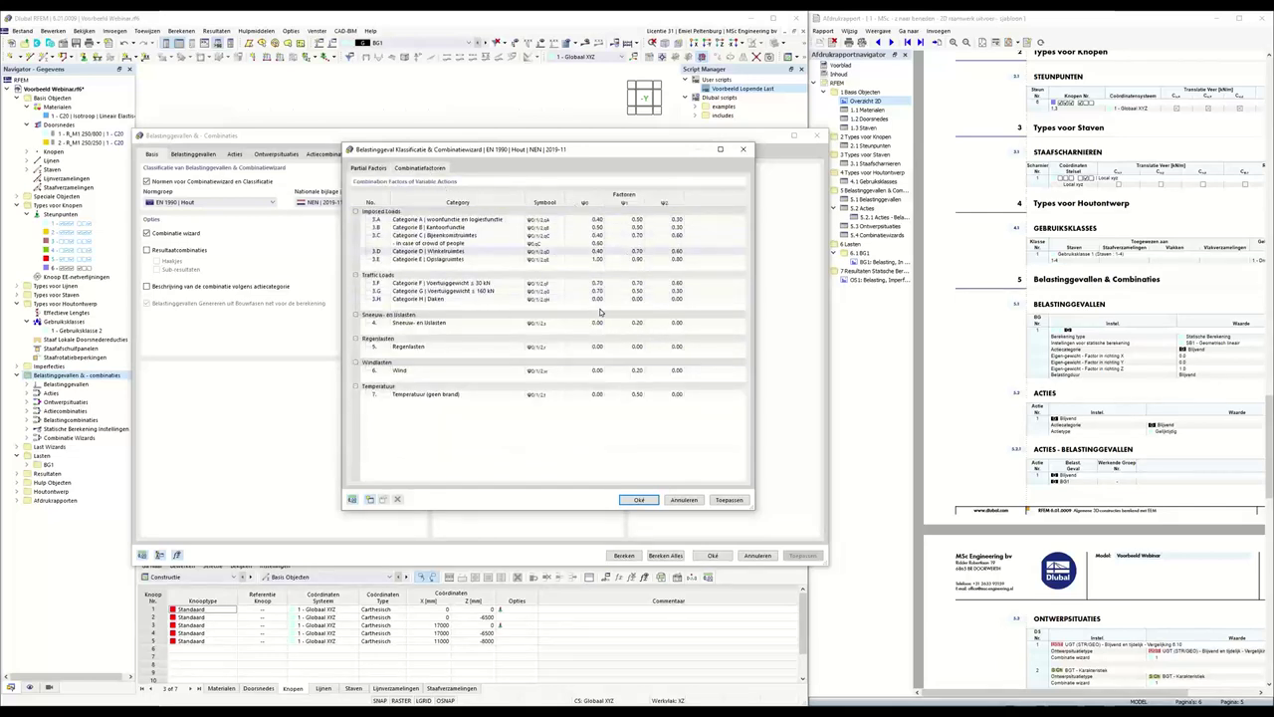
left_click(640, 499)
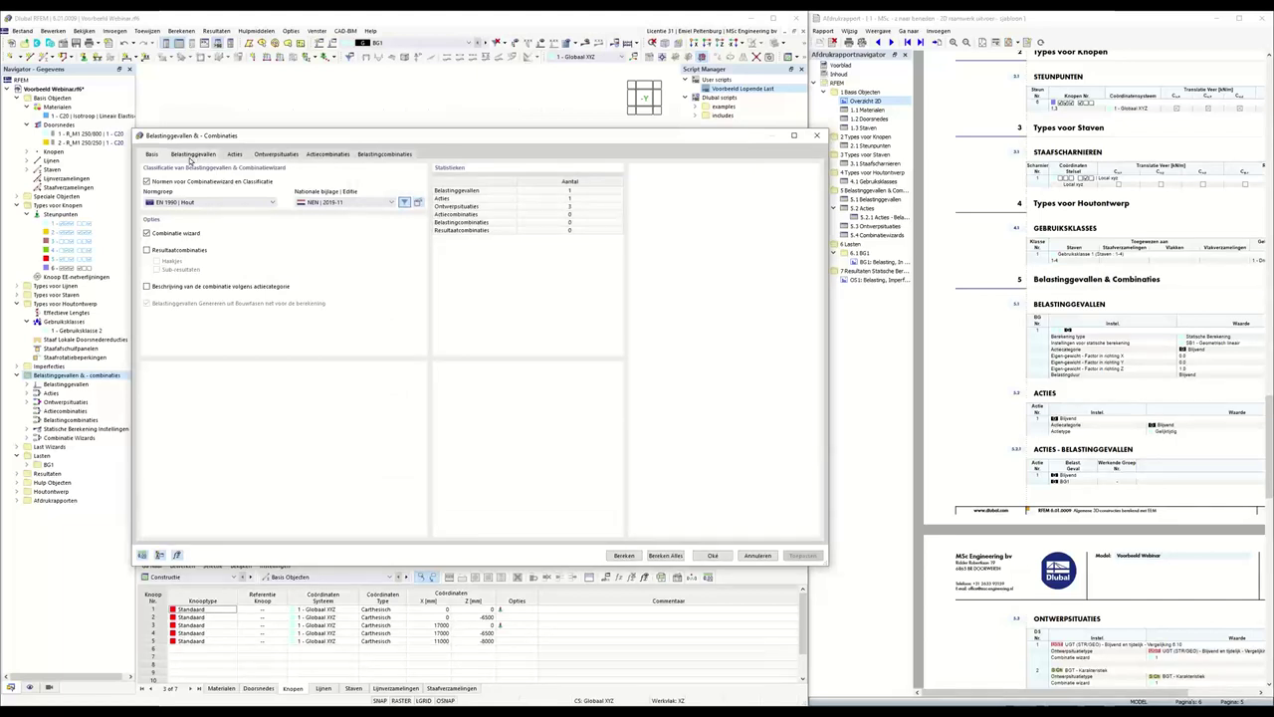
Name load case BG1 "EG + BB" and add the comment "Eigen Gewicht plus Blijvende Belasting"
left_click(194, 157)
left_click(363, 179)
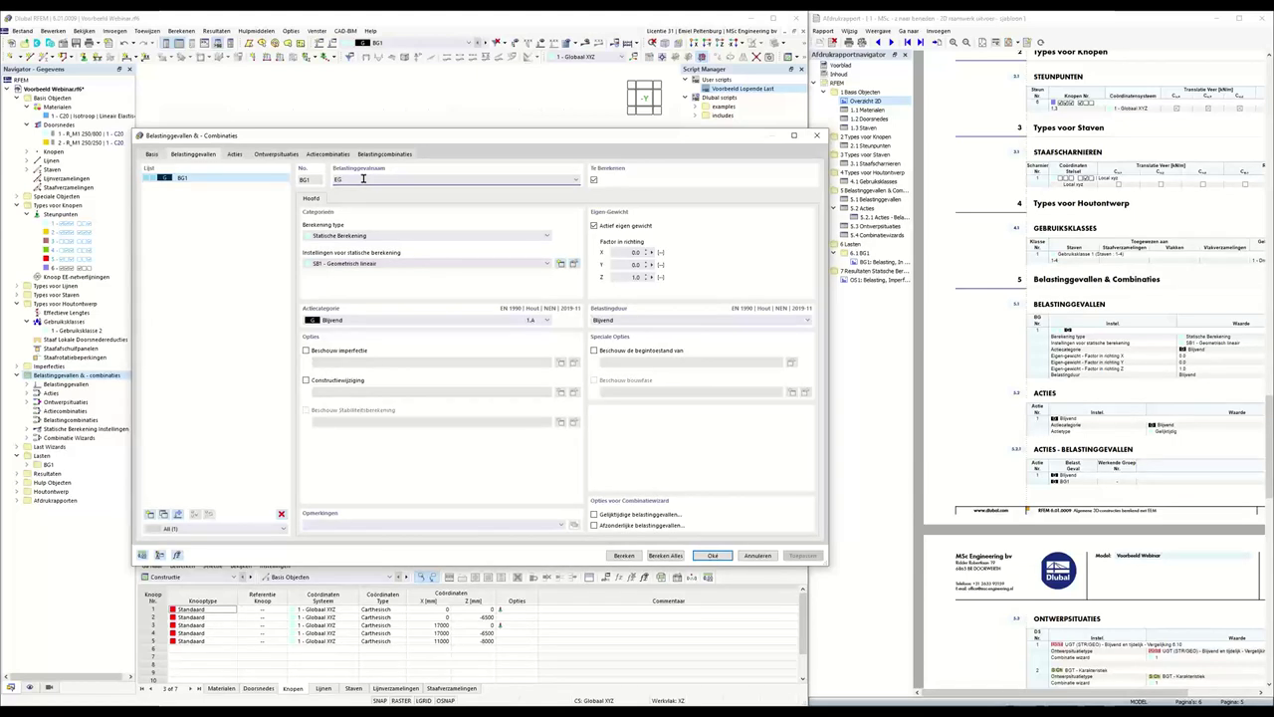
type("EG + BB")
left_click(365, 525)
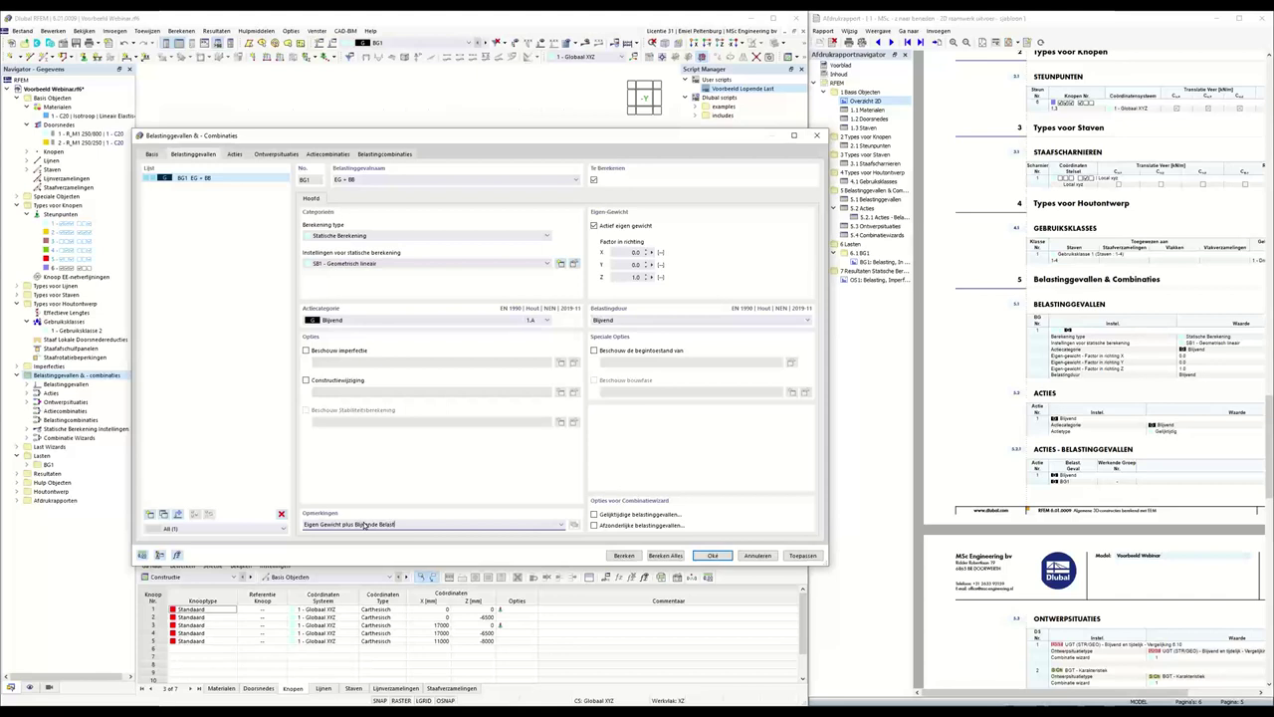
key("Tab")
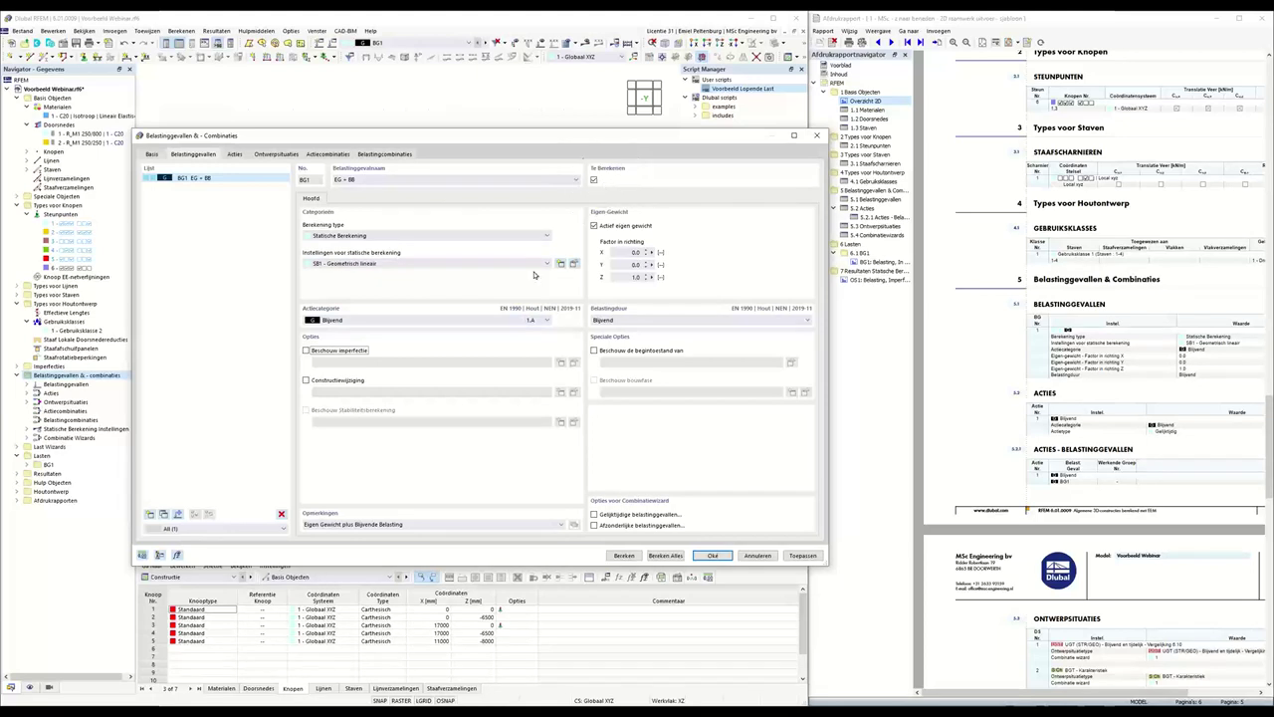
Add load case BG2 named "VB - dak" with action category Opgelegde lasten - categorie H: daken and load duration Korte termijn
left_click(149, 514)
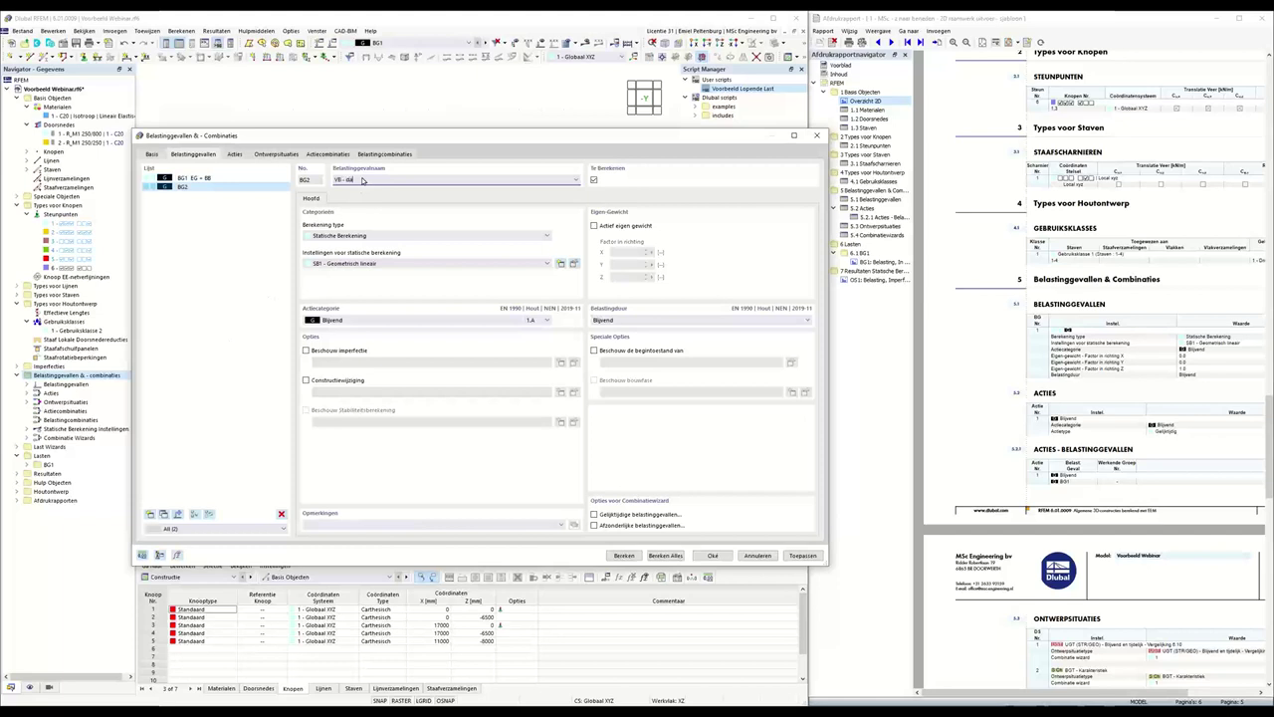
key("Tab")
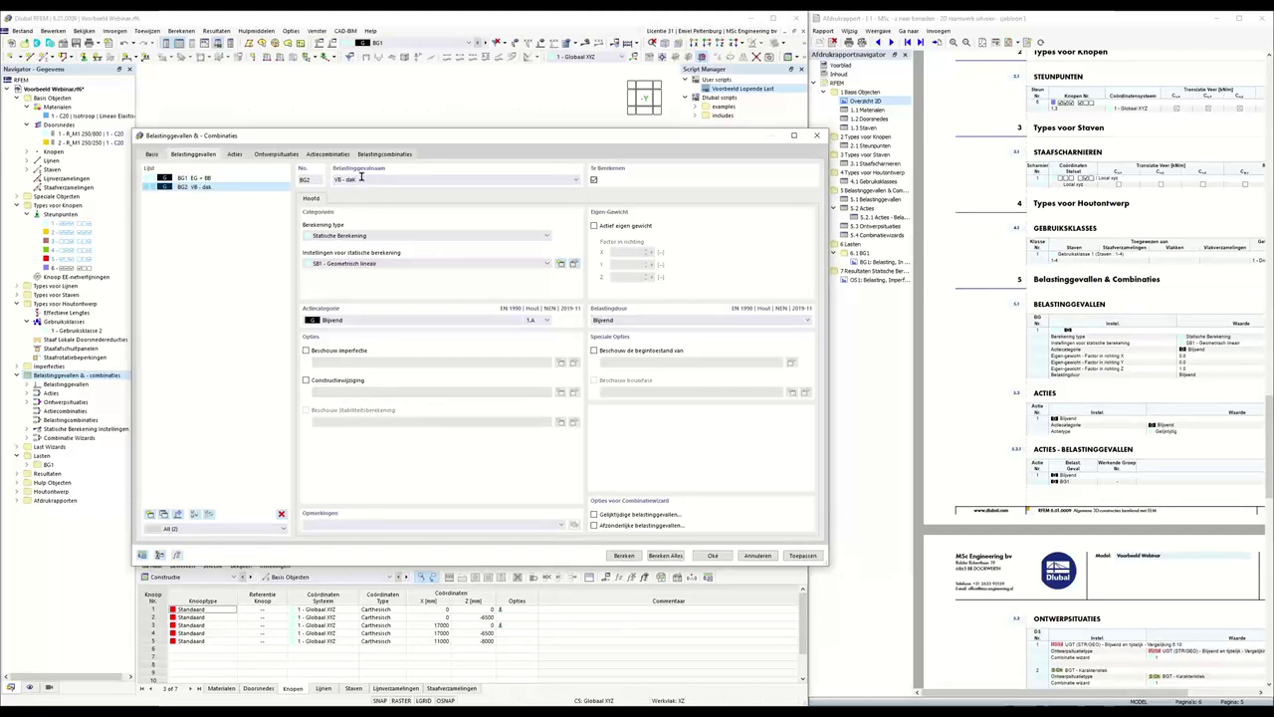
left_click(378, 322)
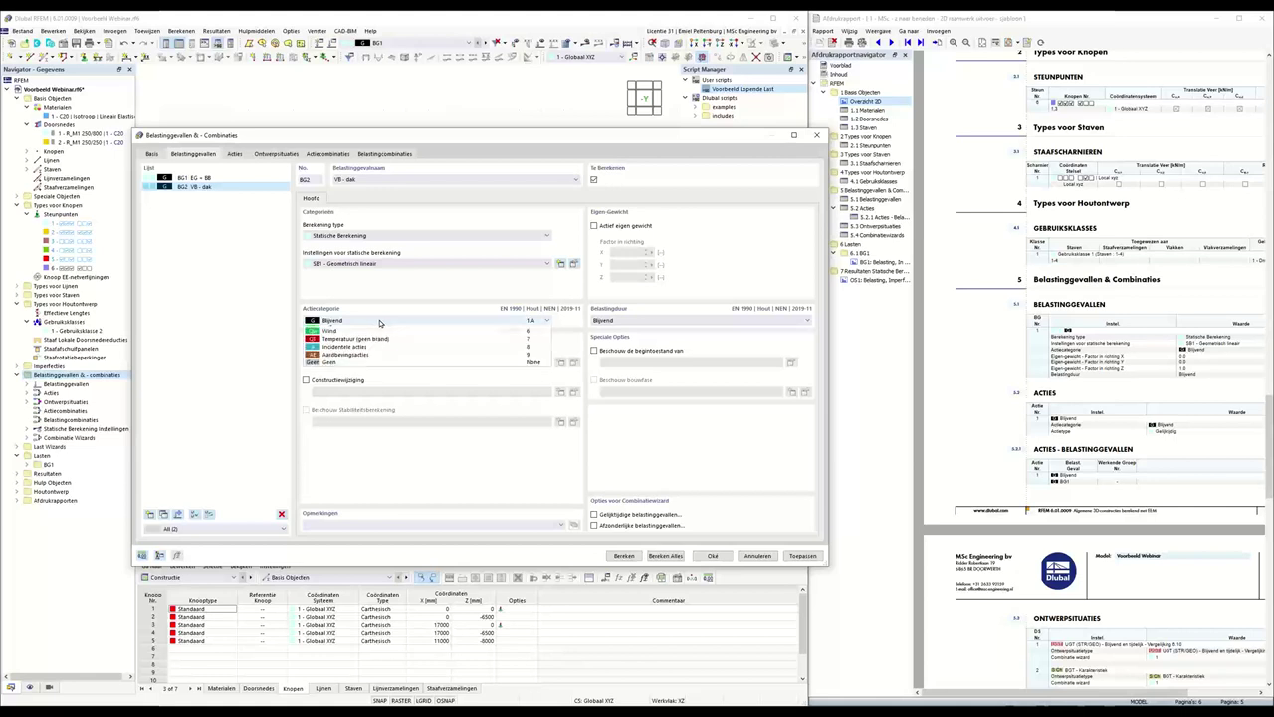
left_click(370, 409)
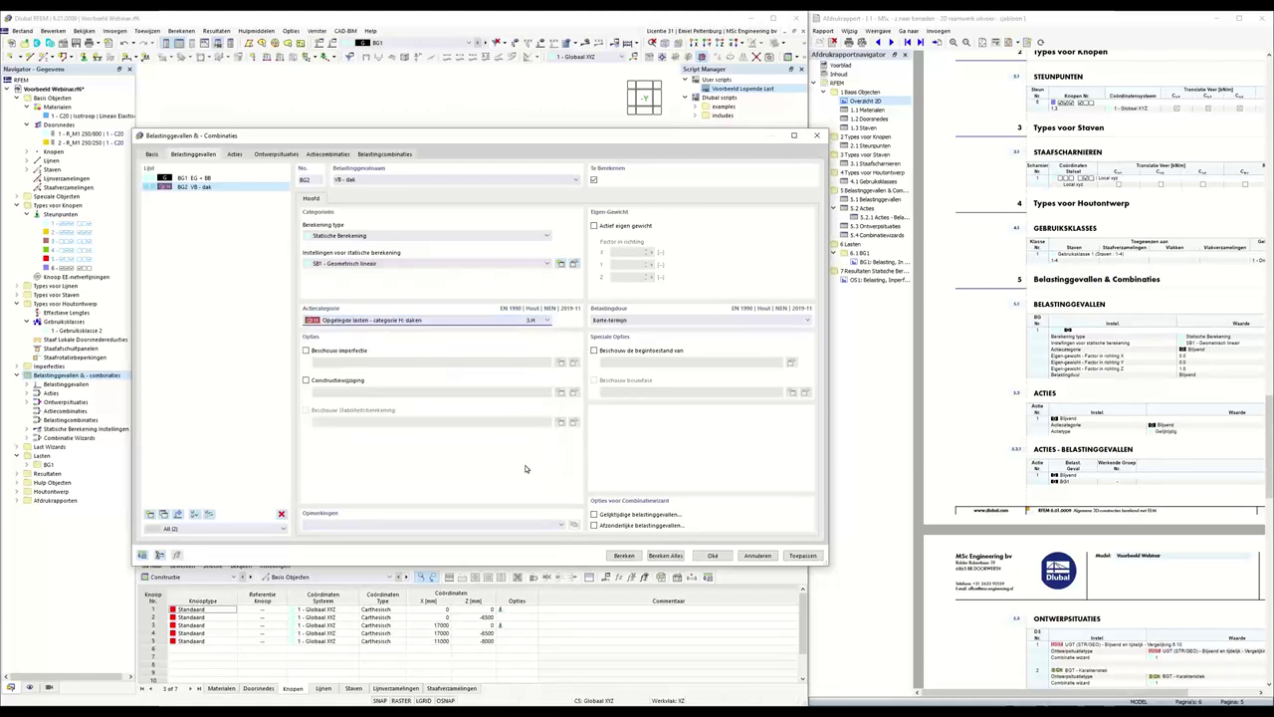
left_click(619, 321)
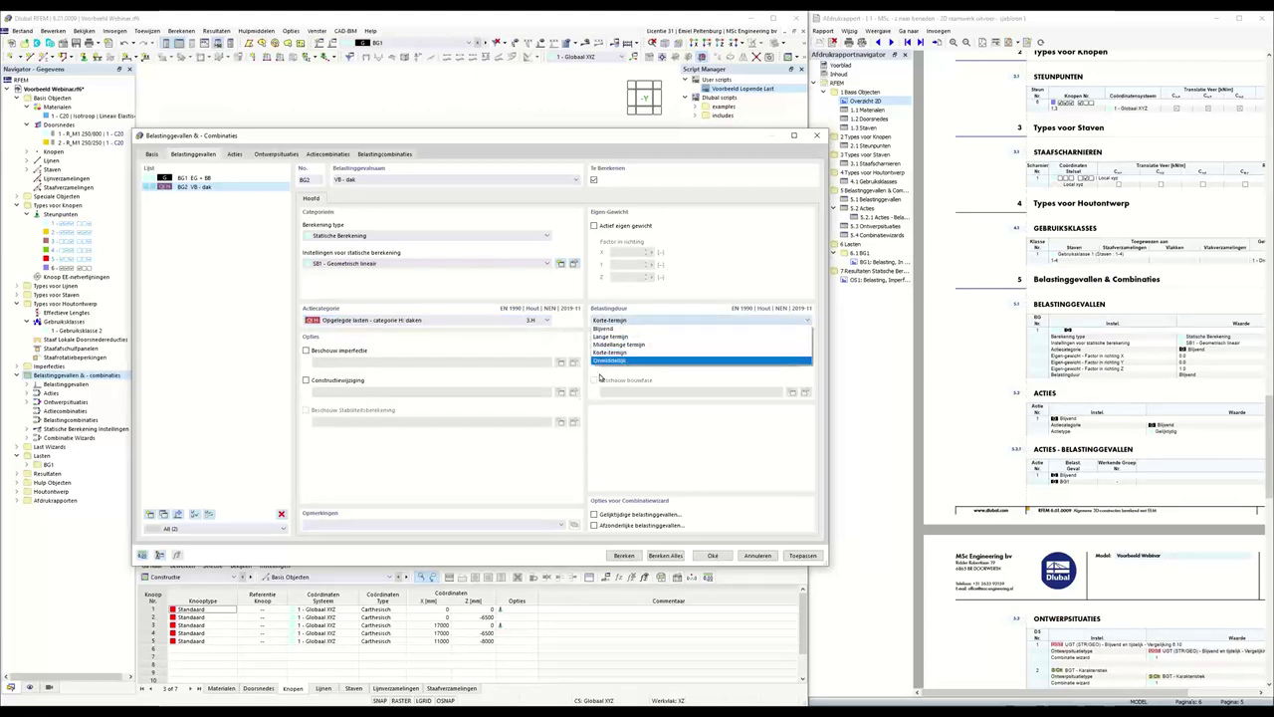
left_click(477, 463)
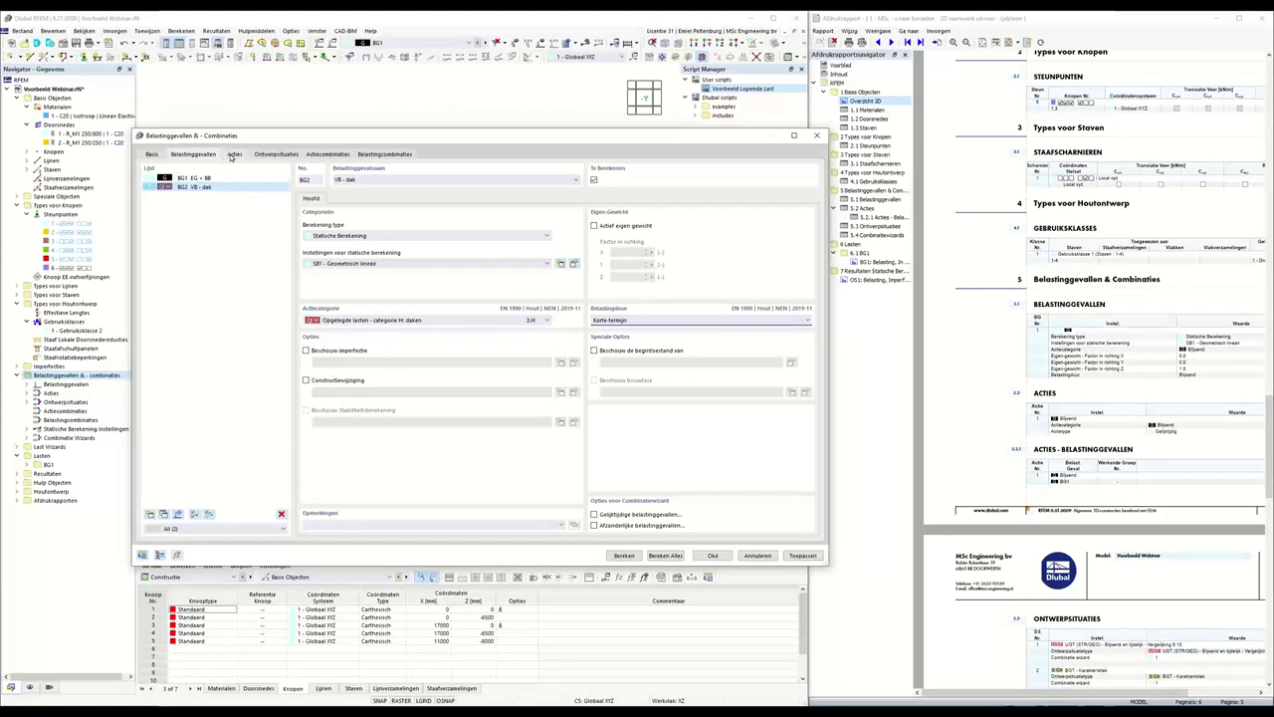
Compare the actions list (Acties) with load cases BG1 and BG2 and their action categories
left_click(234, 155)
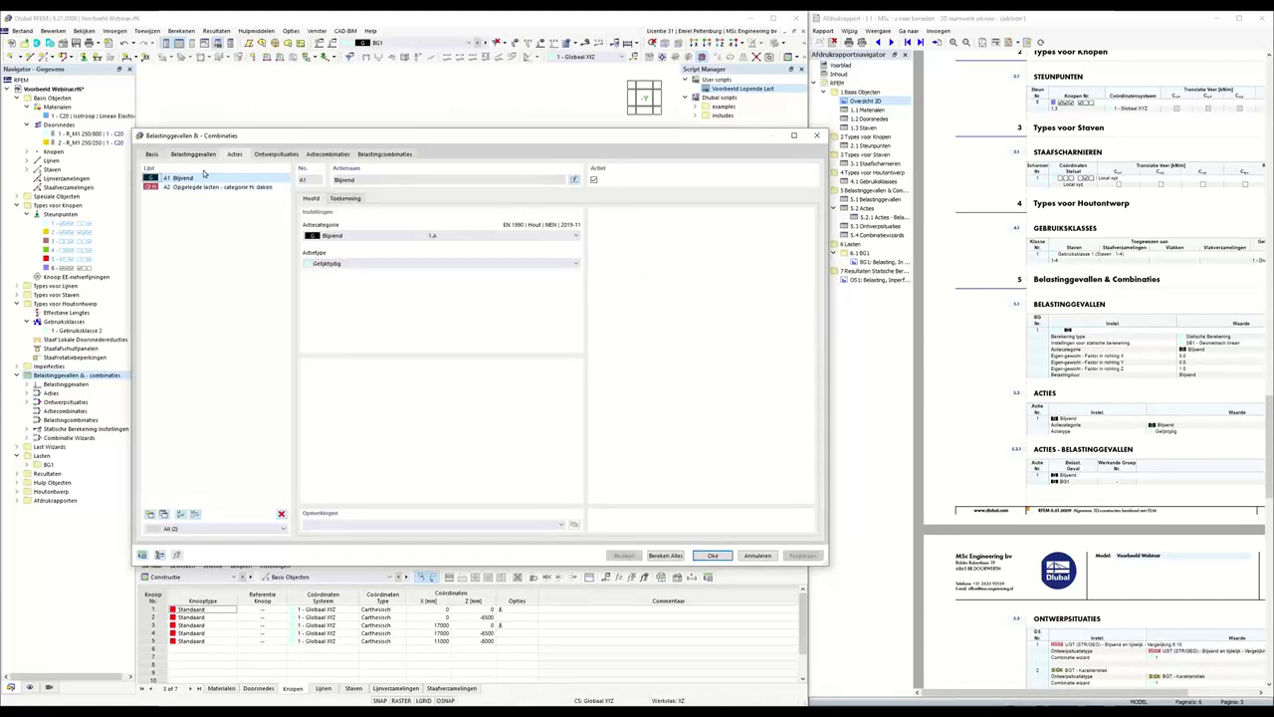
left_click(193, 155)
left_click(188, 188)
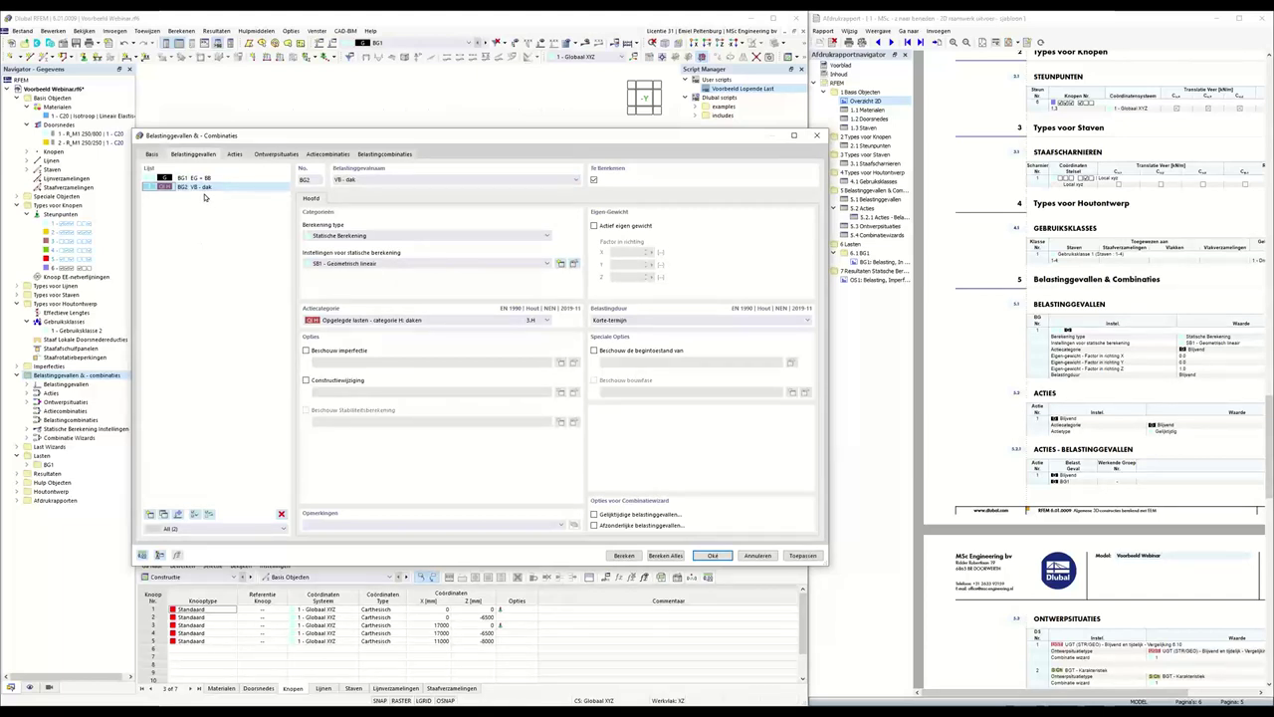
left_click(234, 156)
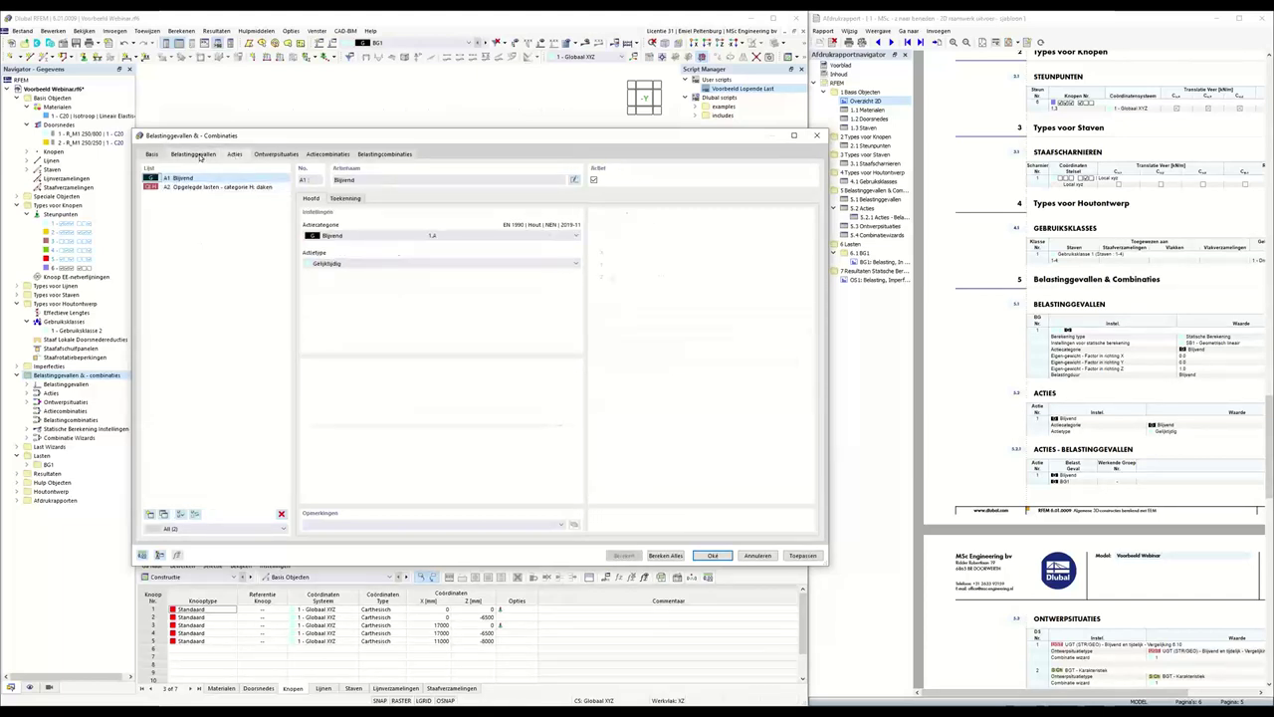
left_click(201, 158)
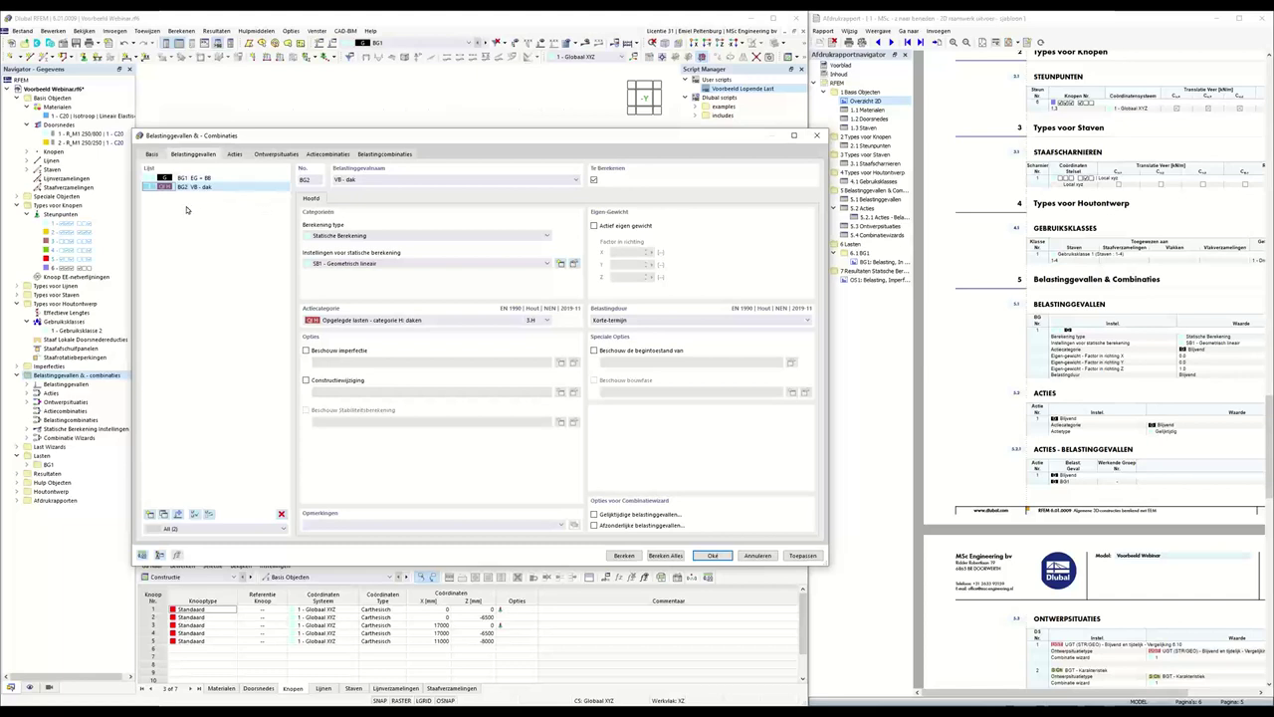
left_click(232, 155)
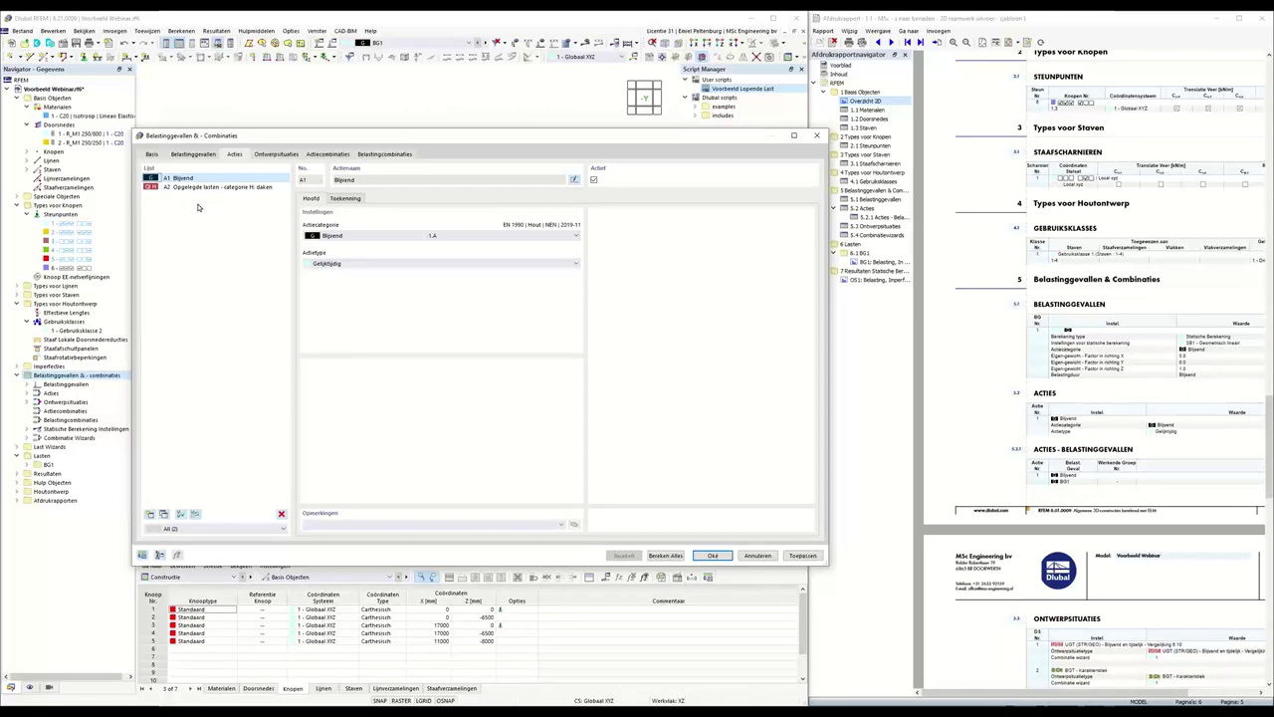
Set design situation OS1 to UGT (STR/GEO) - Blijvend en tijdelijk - Vergelijking 6.10a en 6.10b and read its combination rule formulas
left_click(271, 155)
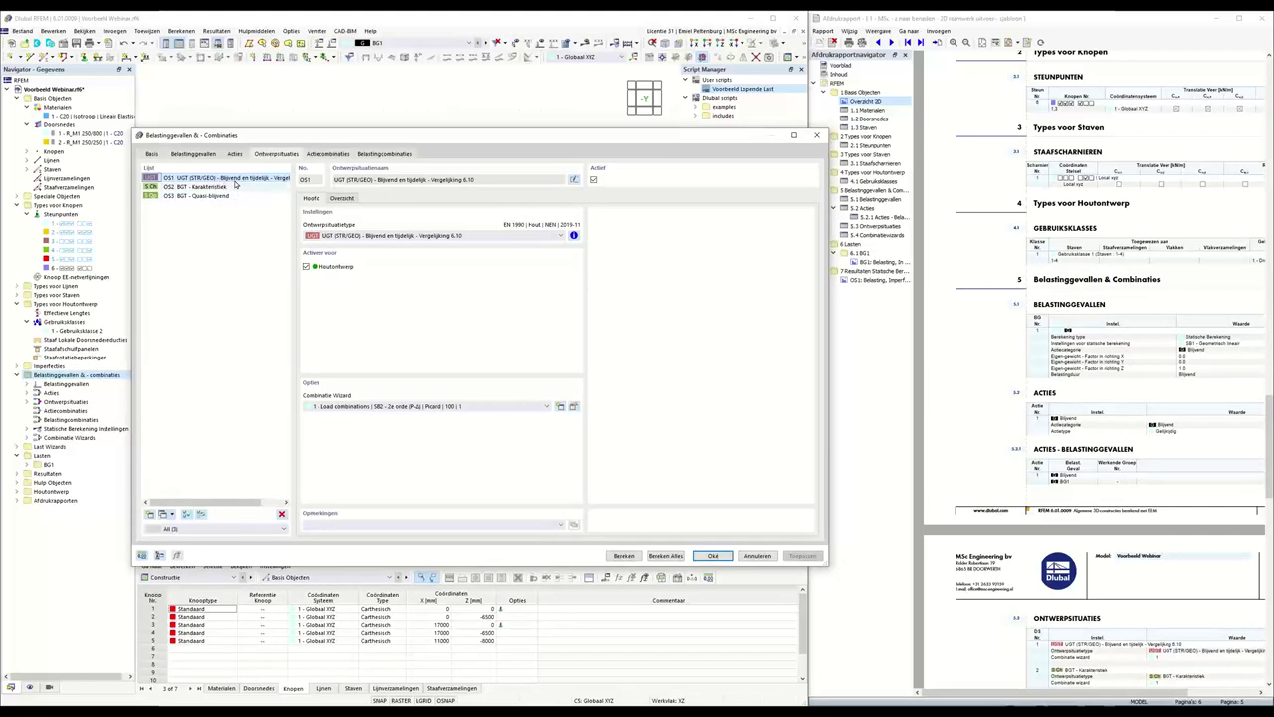
left_click(364, 237)
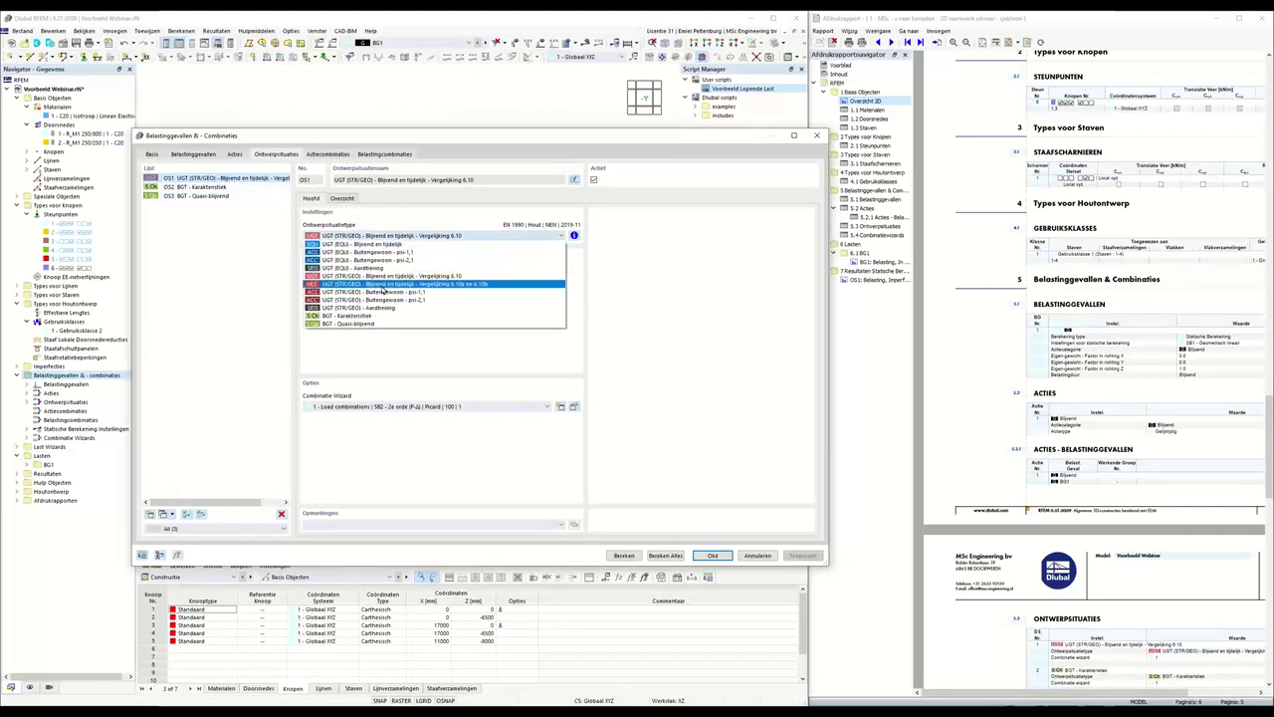
left_click(382, 285)
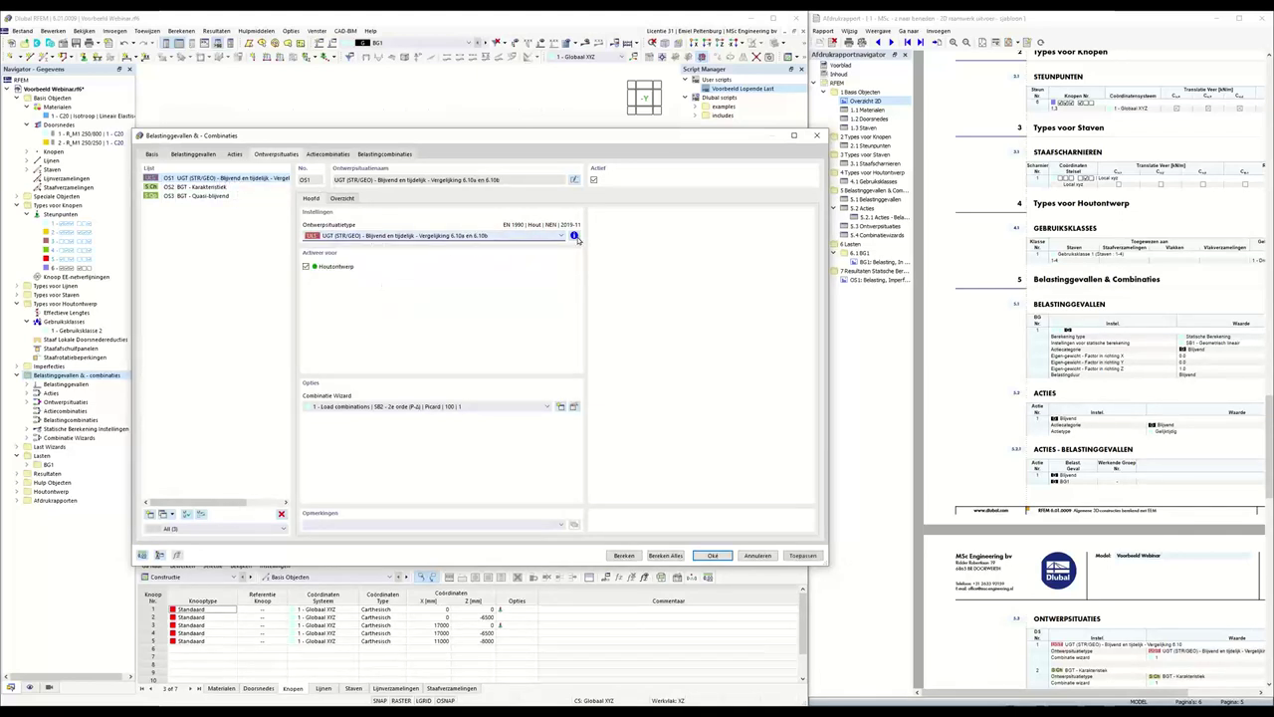
left_click(573, 235)
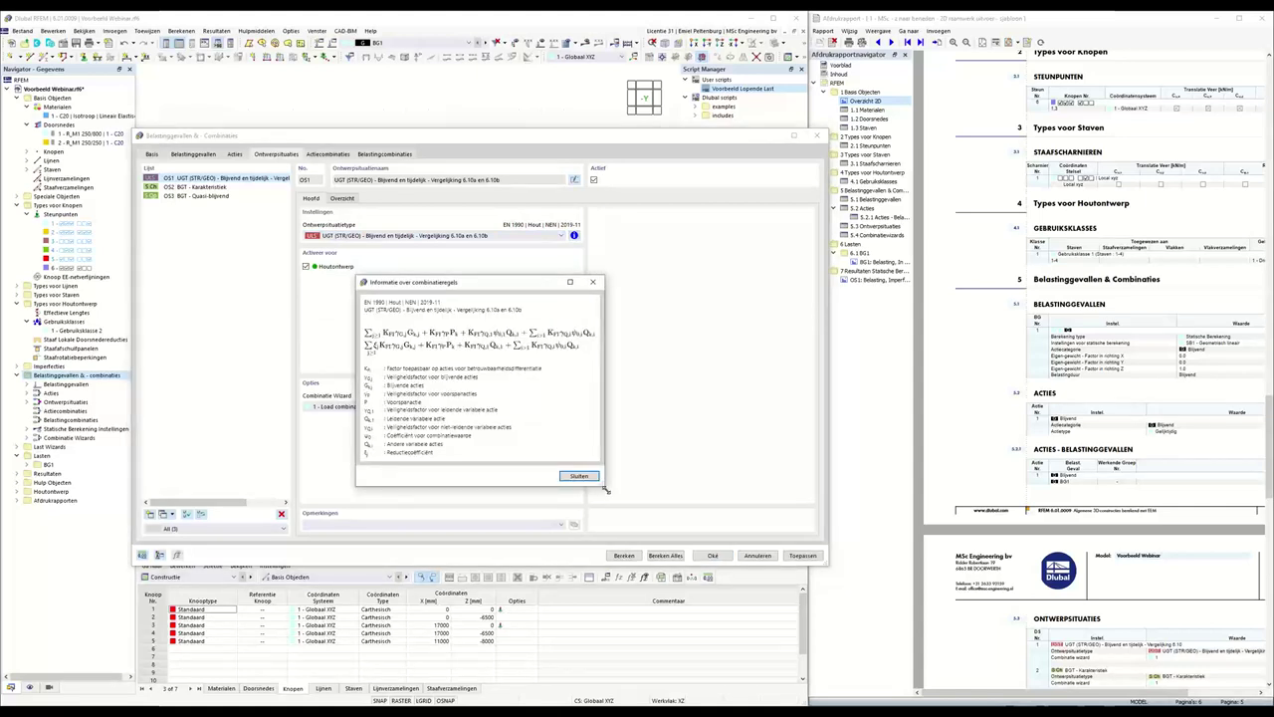
left_click_drag(603, 487, 675, 503)
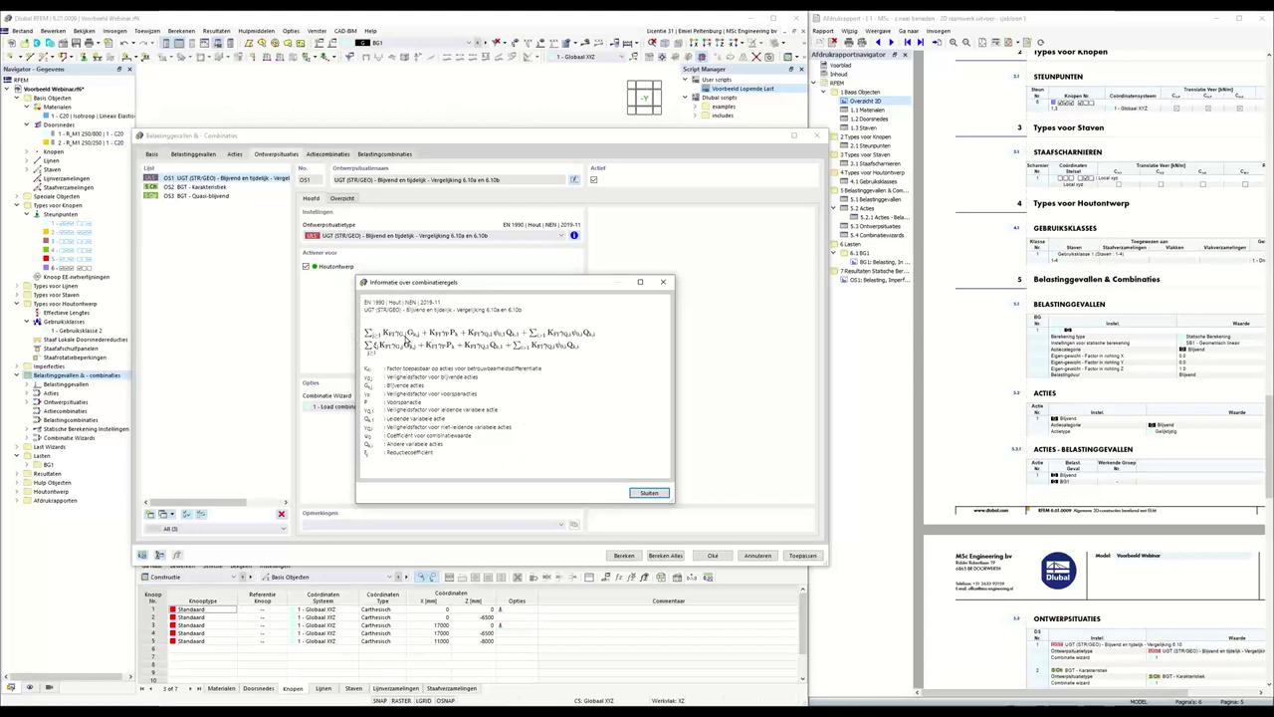
left_click(650, 493)
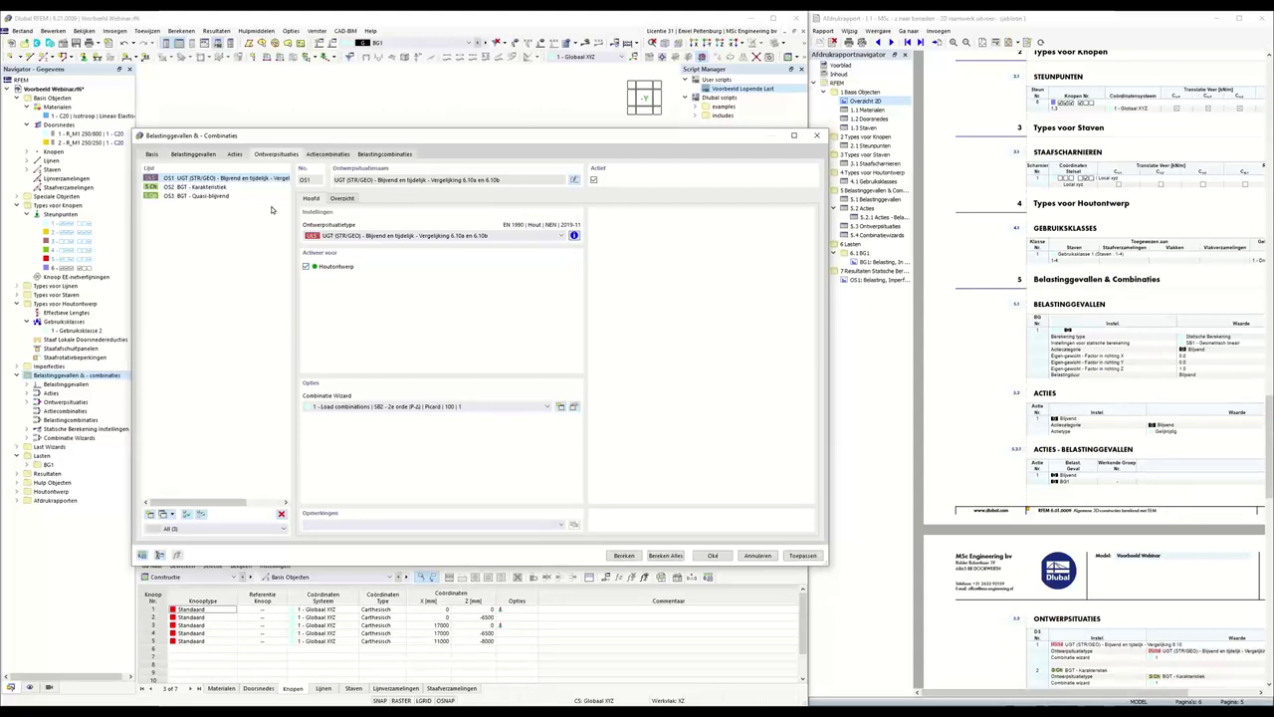
Assign combination wizard 2 - Load combinations | SB1 - Geometrisch lineair to design situations OS1 to OS3 together
left_click(221, 187)
left_click(220, 197)
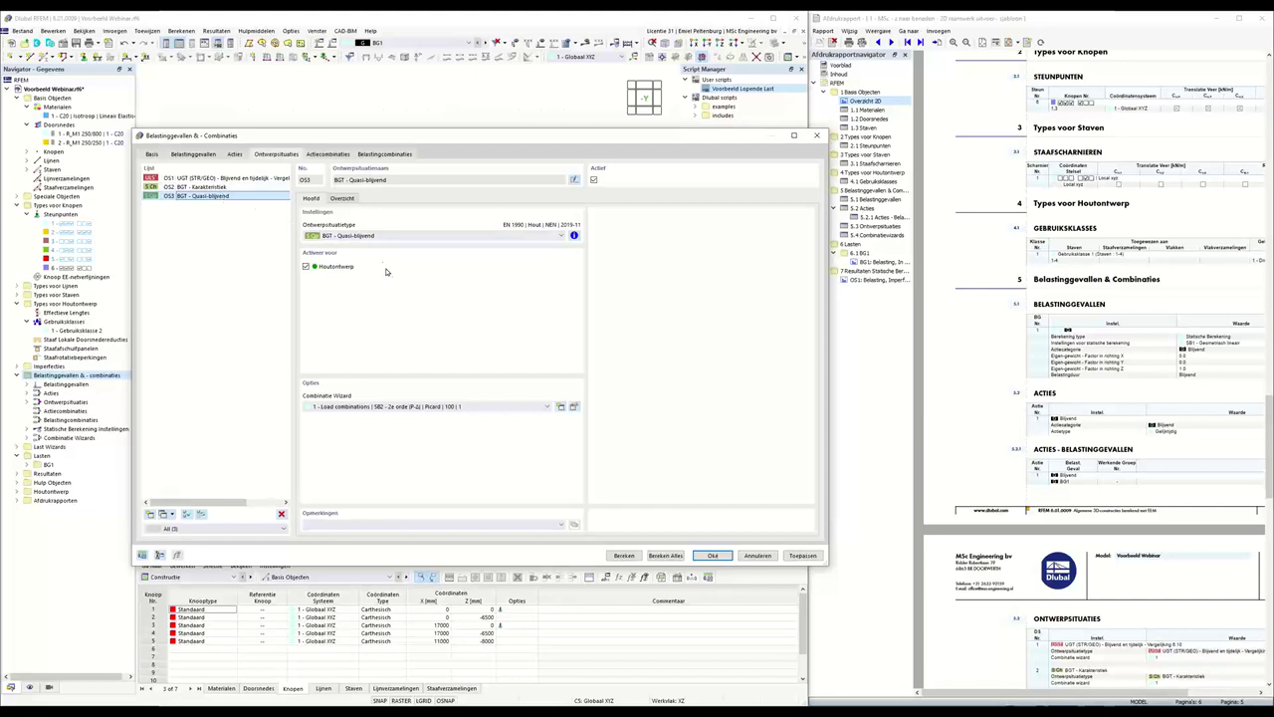
left_click(219, 179)
left_click(218, 196, "shift")
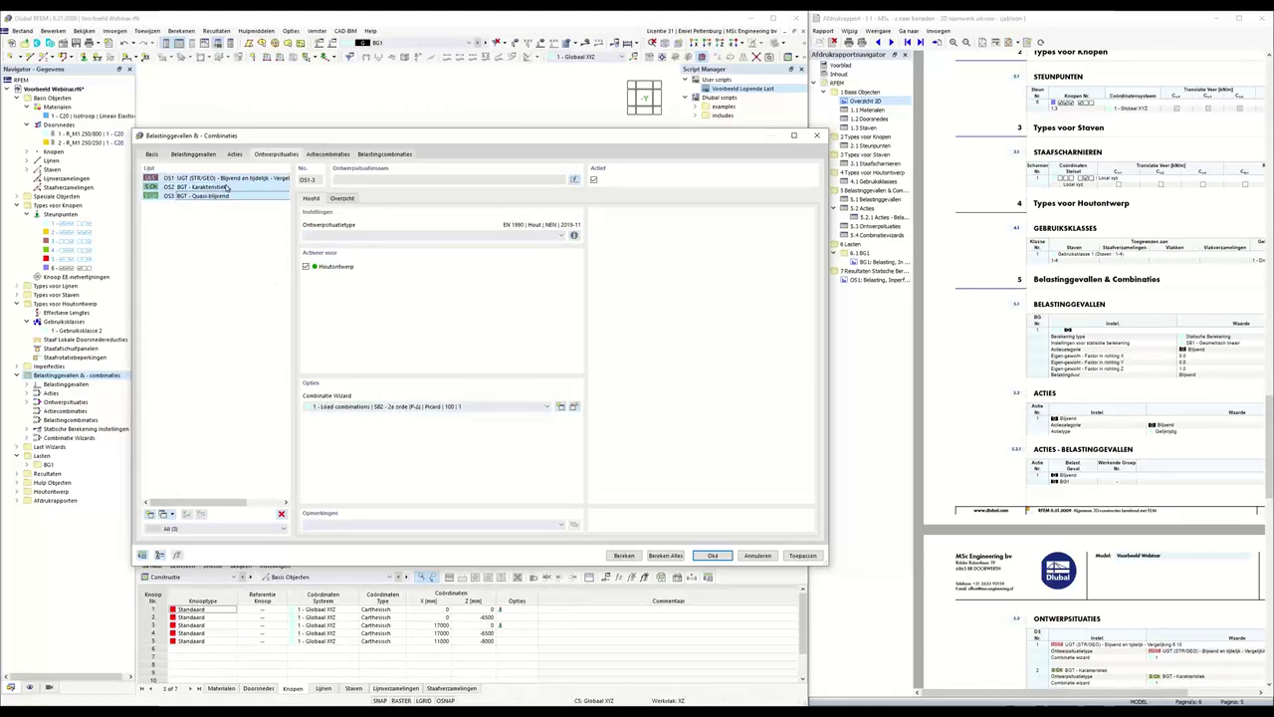
left_click(409, 408)
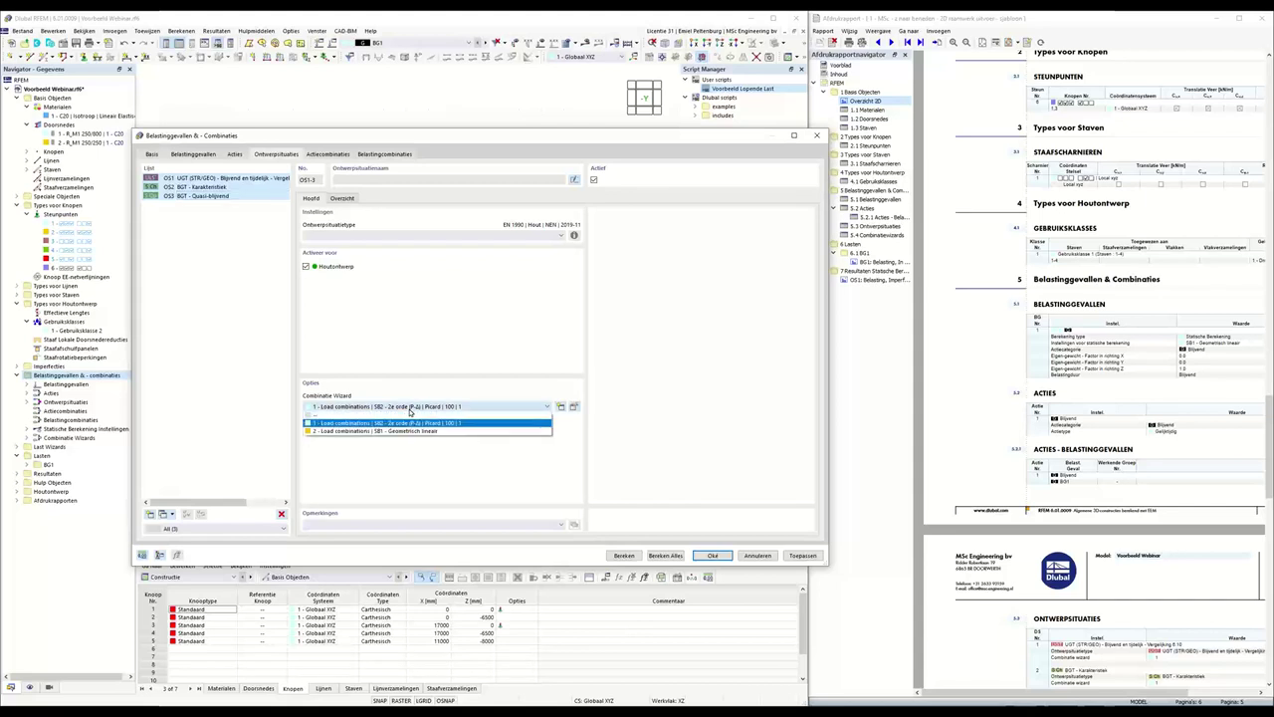
left_click(413, 431)
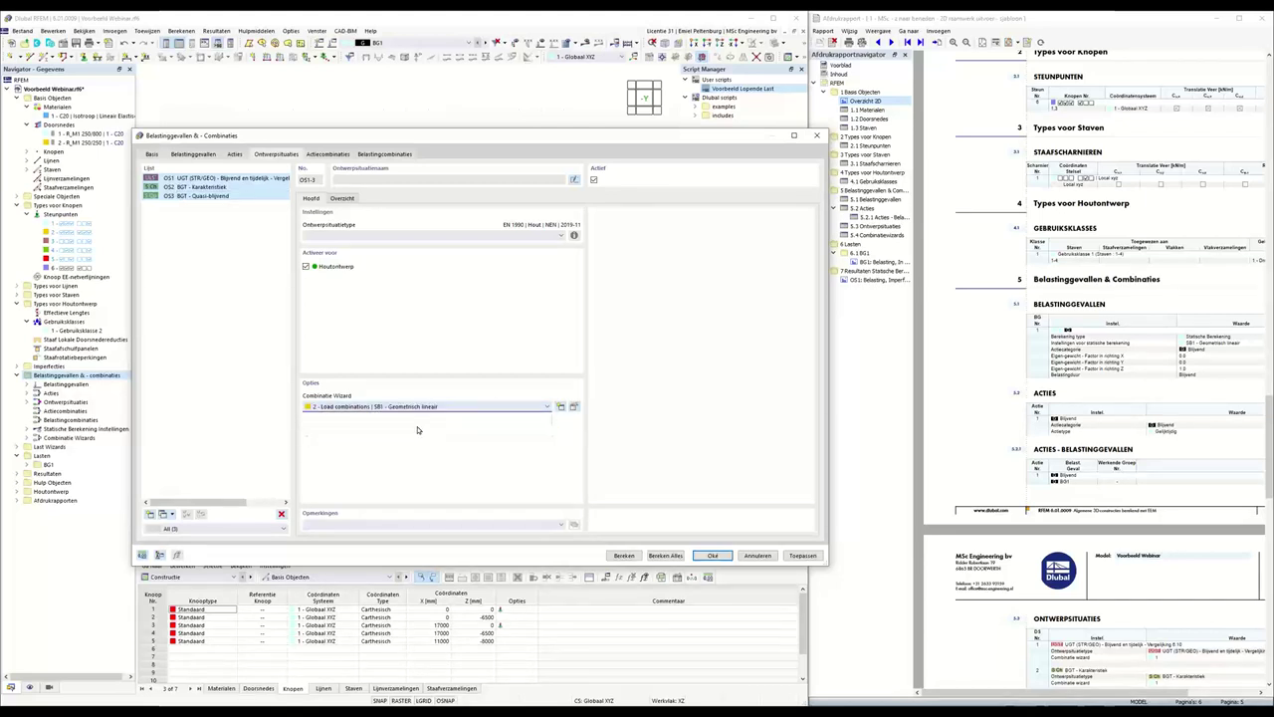
Deactivate action combination AC5 (A1) of design situation OS2 in the action combinations (Actiecombinaties)
left_click(326, 155)
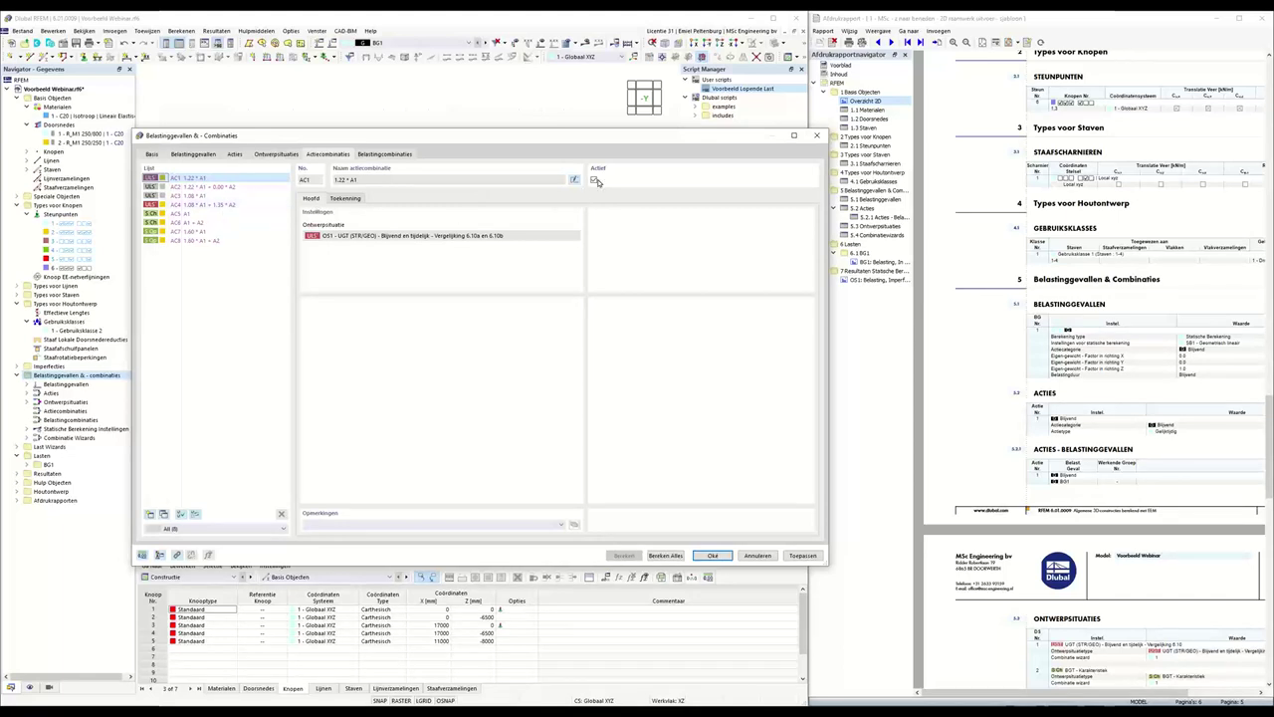
left_click(193, 214)
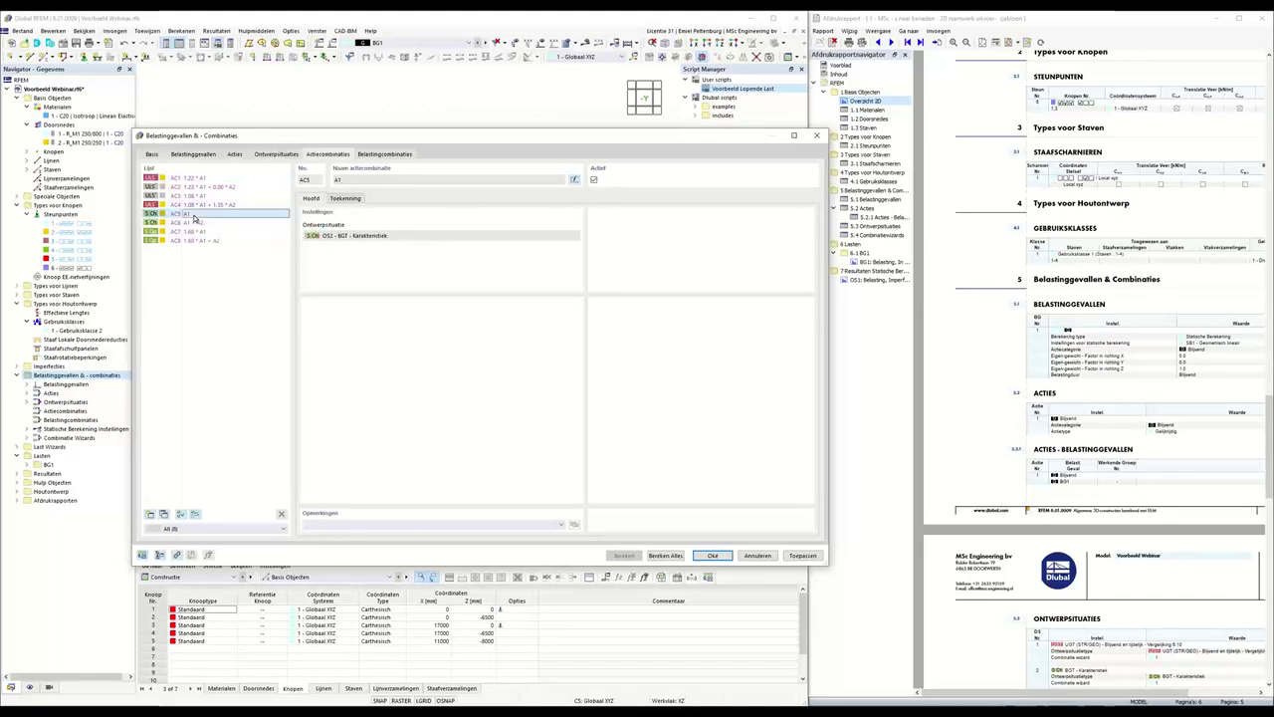
left_click(594, 180)
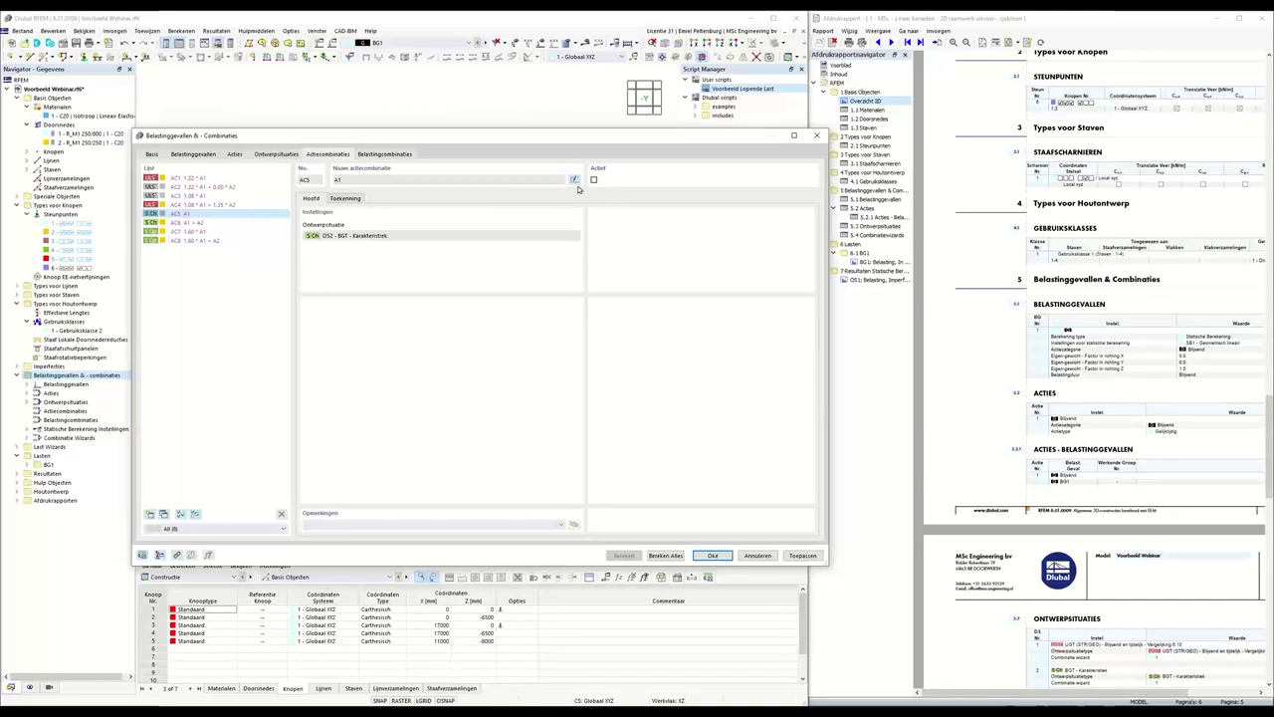
Accept the load case and combination settings after checking the load combinations, and make BG1 EG + BB the current load case
left_click(379, 156)
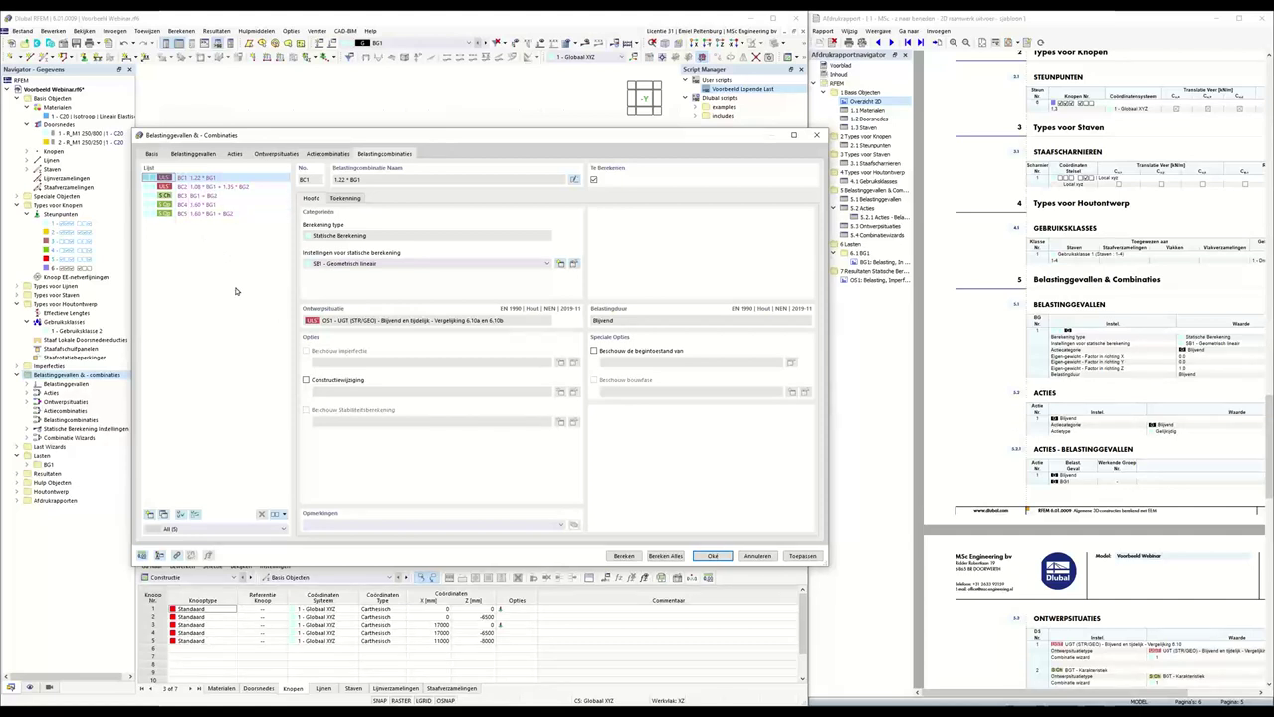
left_click(724, 559)
left_click(418, 43)
left_click(426, 53)
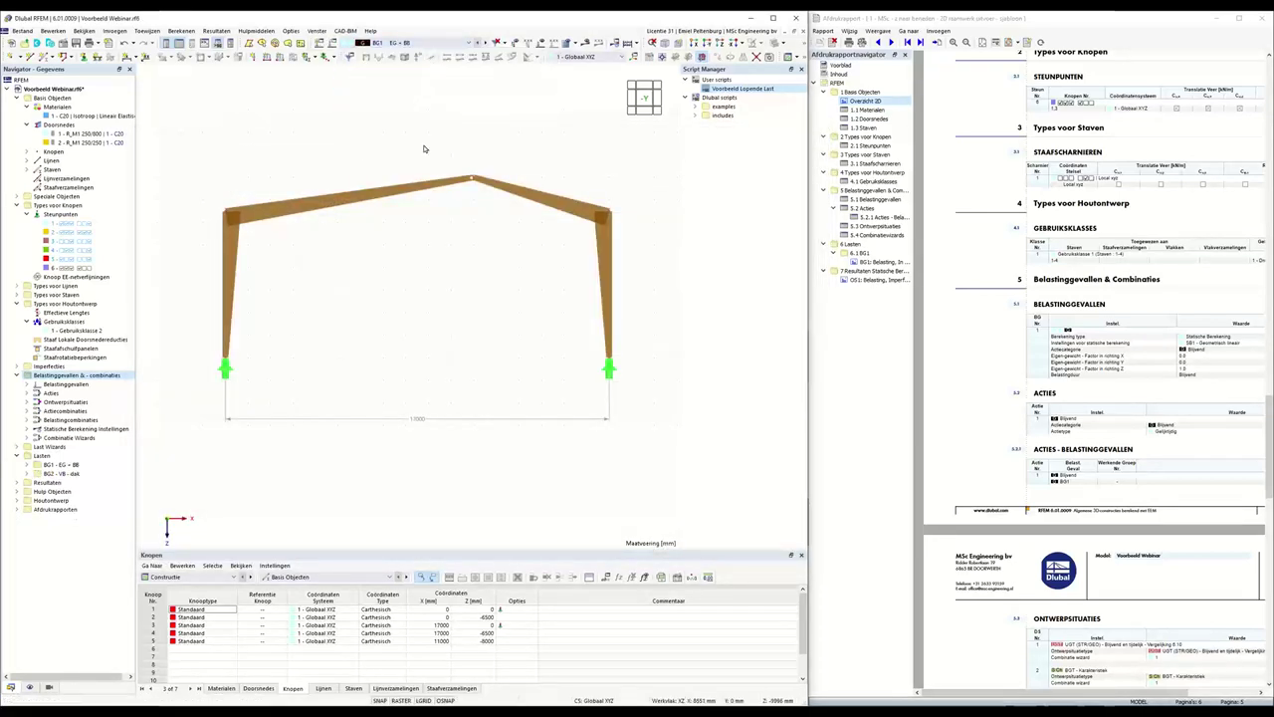
Start a new member load in load case BG1 - EG + BB and assign it to roof members 3 and 4
middle_click_drag(449, 193, 421, 292, "ctrl")
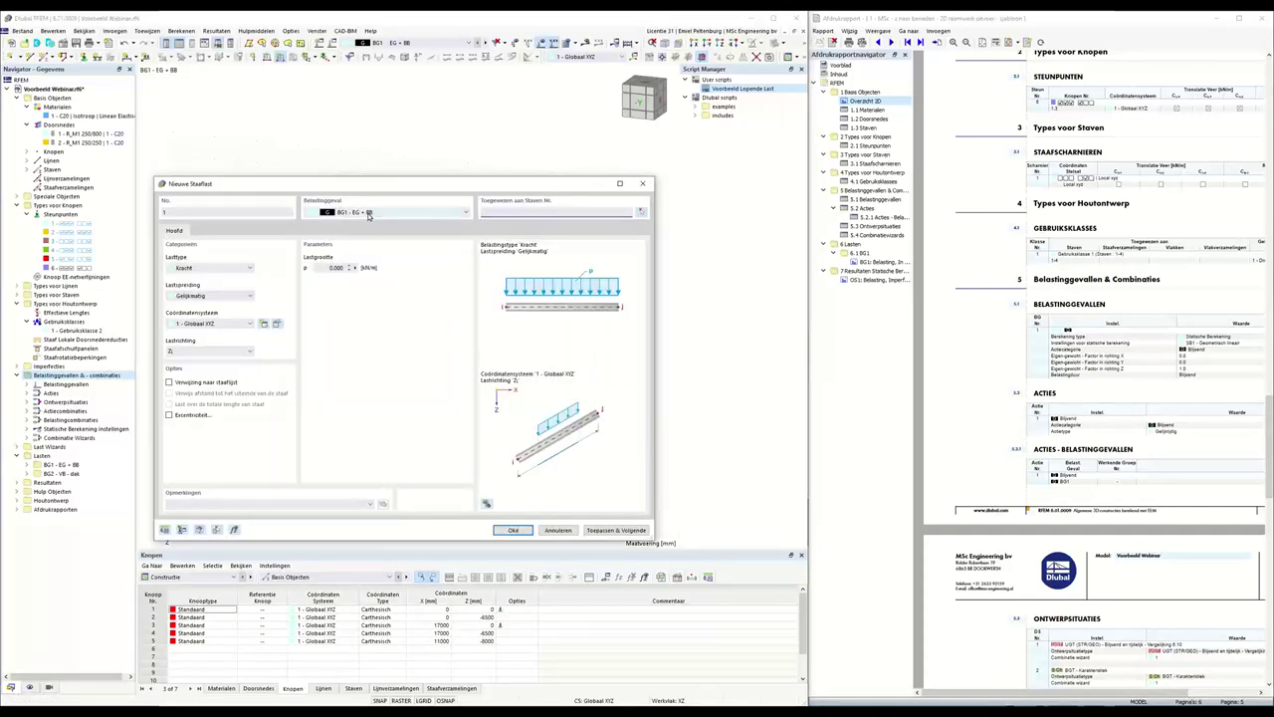
left_click(368, 214)
left_click(386, 221)
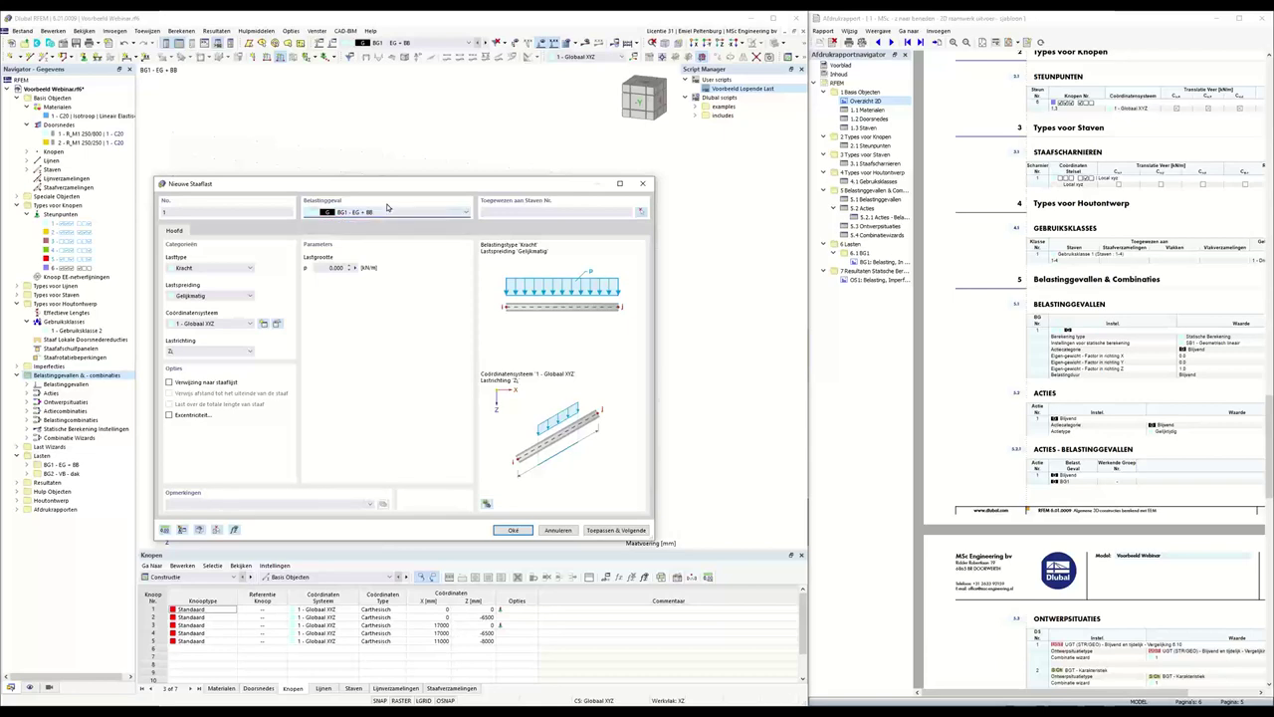
left_click(640, 212)
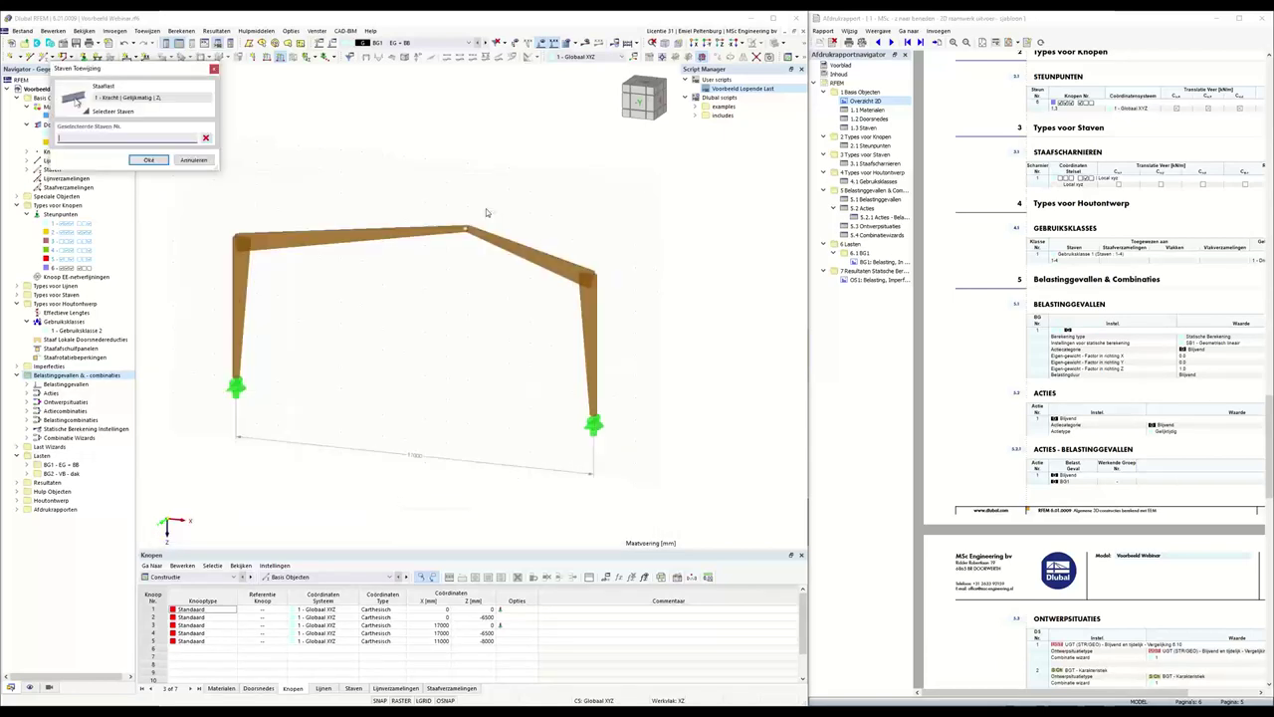
left_click(148, 159)
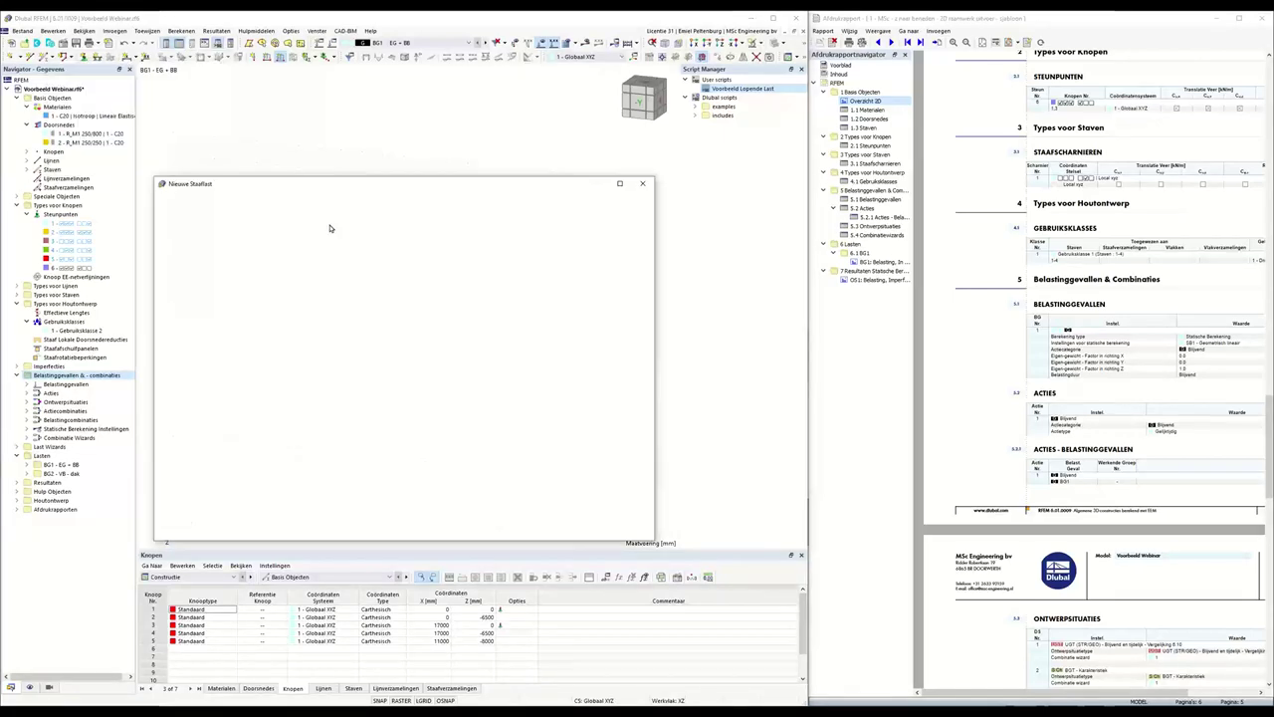
Define the roof member load as a uniform force of 2.4 kN/m with the comment "Gewicht dakbeplating 40 kg/m2 + gordingen" and accept it
left_click(209, 268)
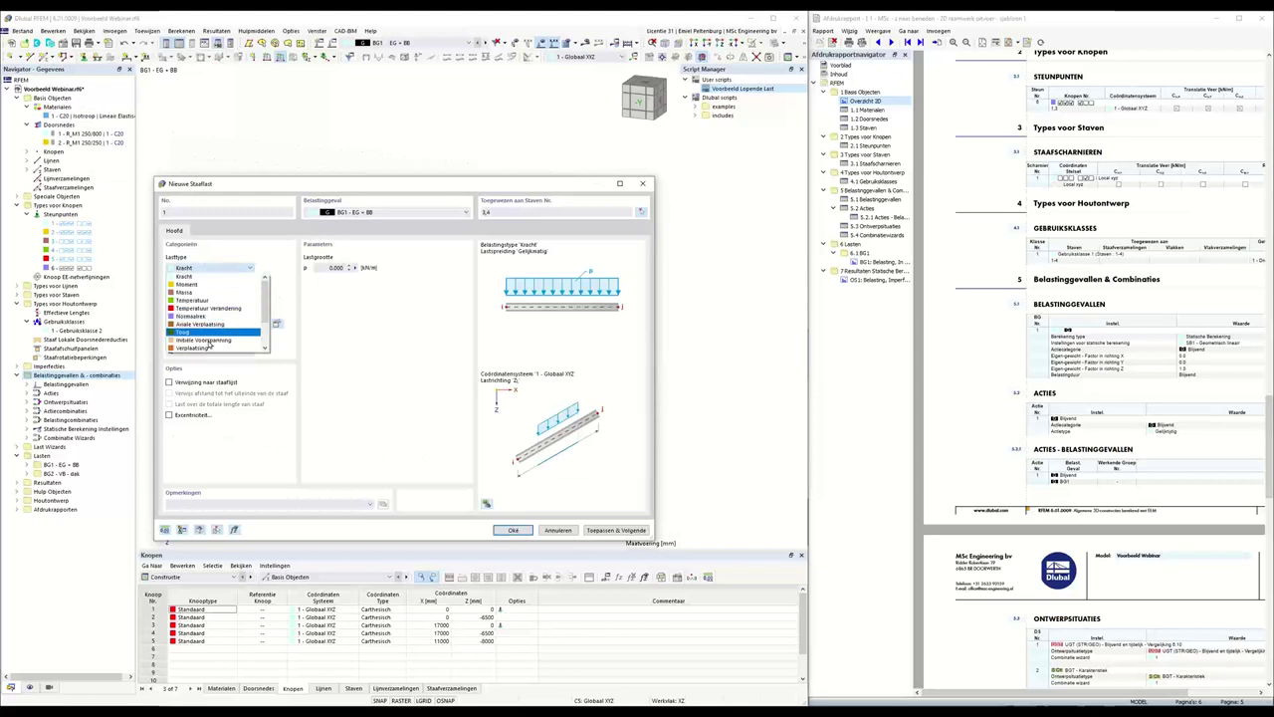
left_click(219, 260)
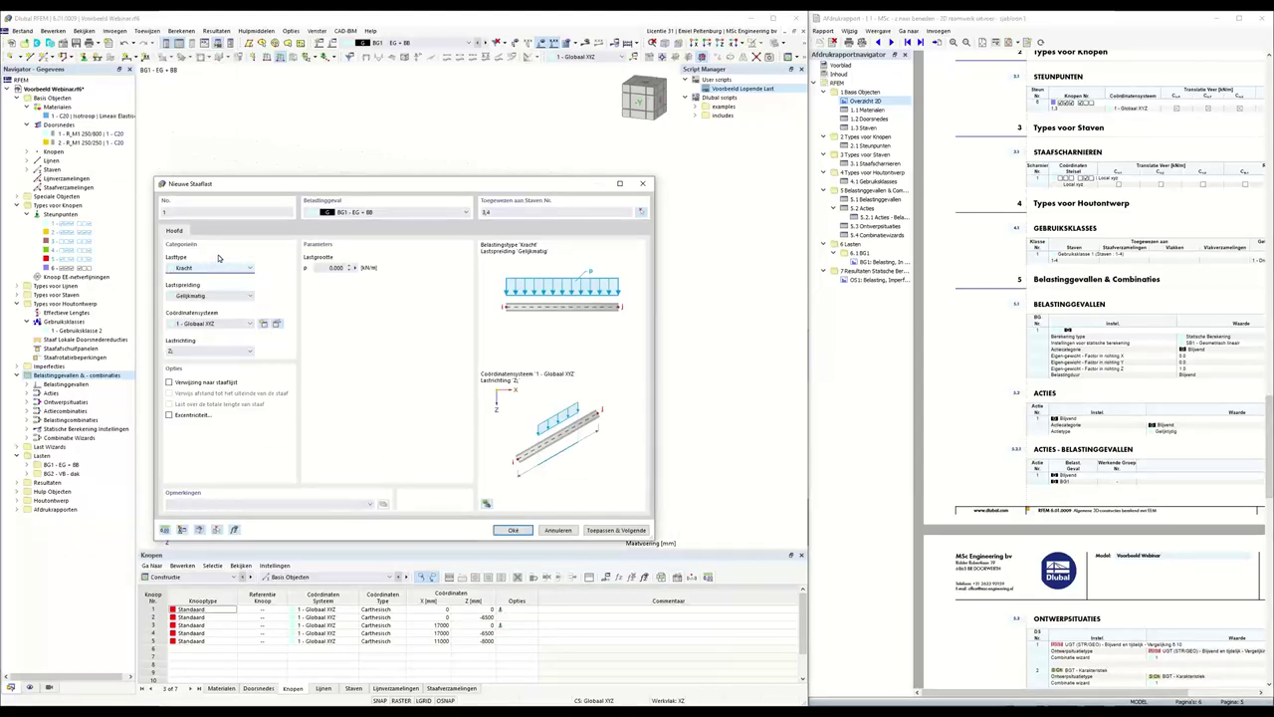
double_click(338, 265)
type("2.4")
key("Tab")
left_click(240, 504)
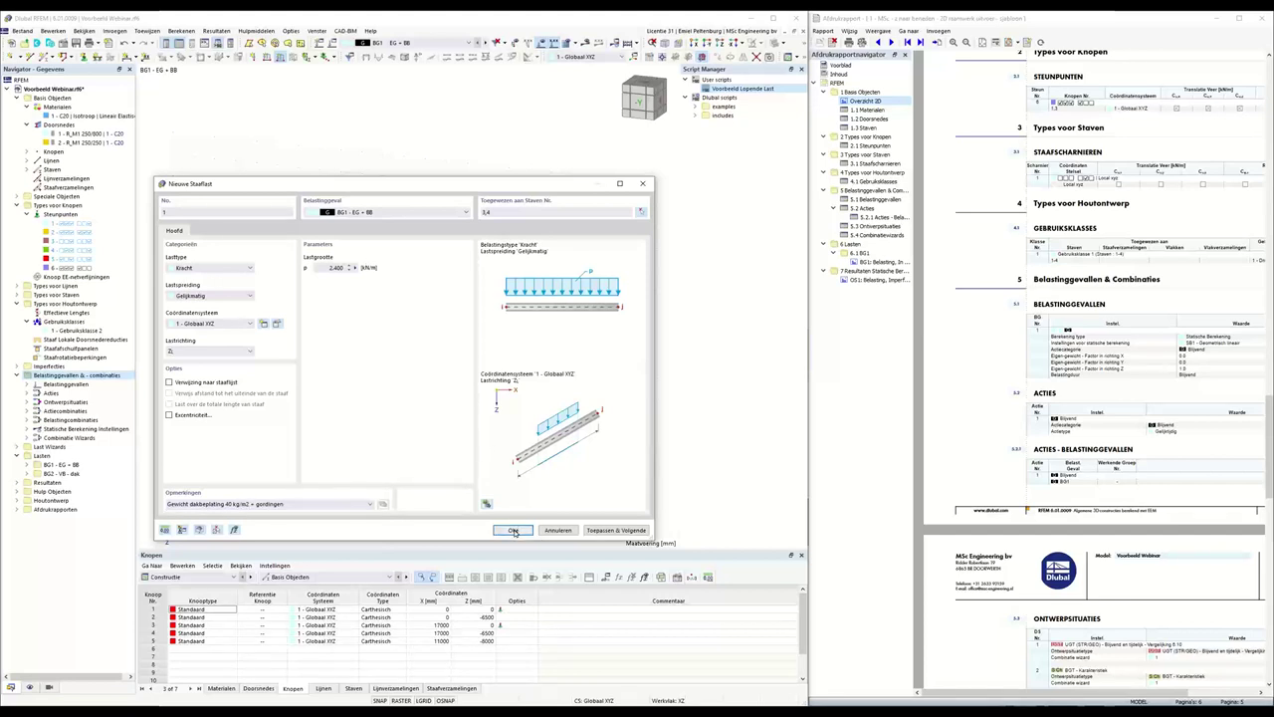
left_click(512, 529)
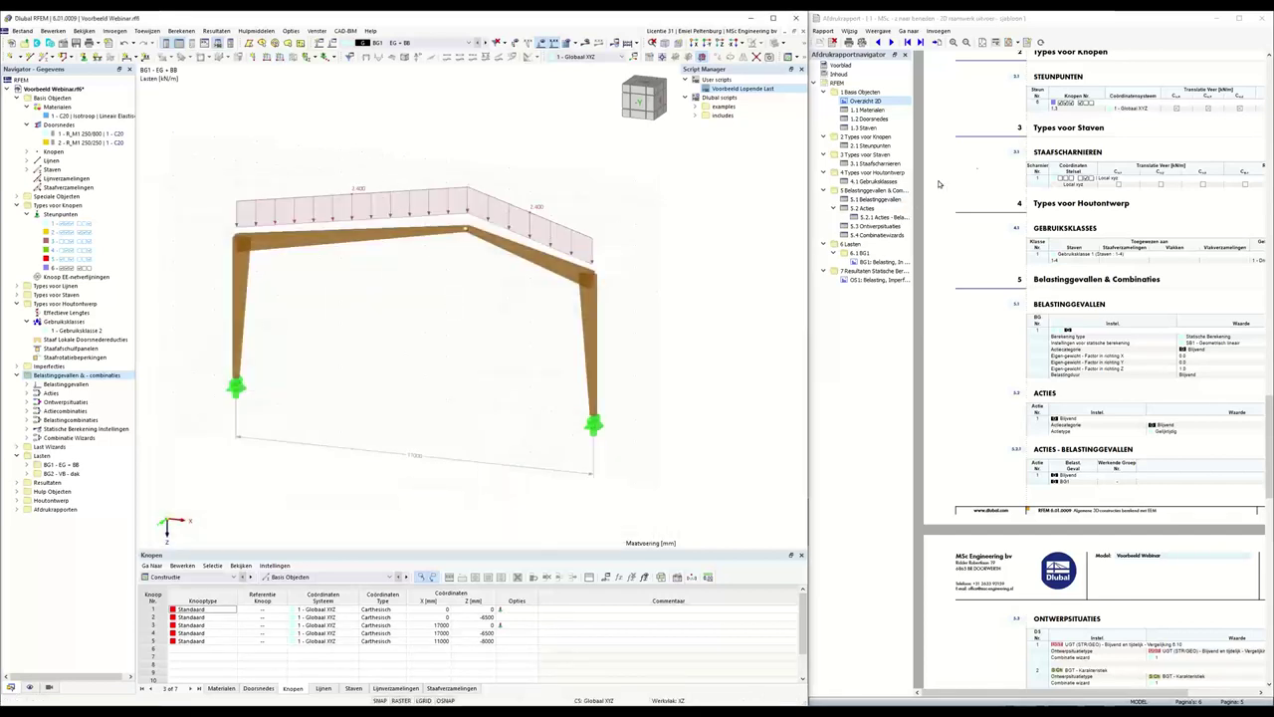
Update the print report and check the BG1 member load table and load graphic under Lasten
left_click(979, 161)
left_click(1040, 42)
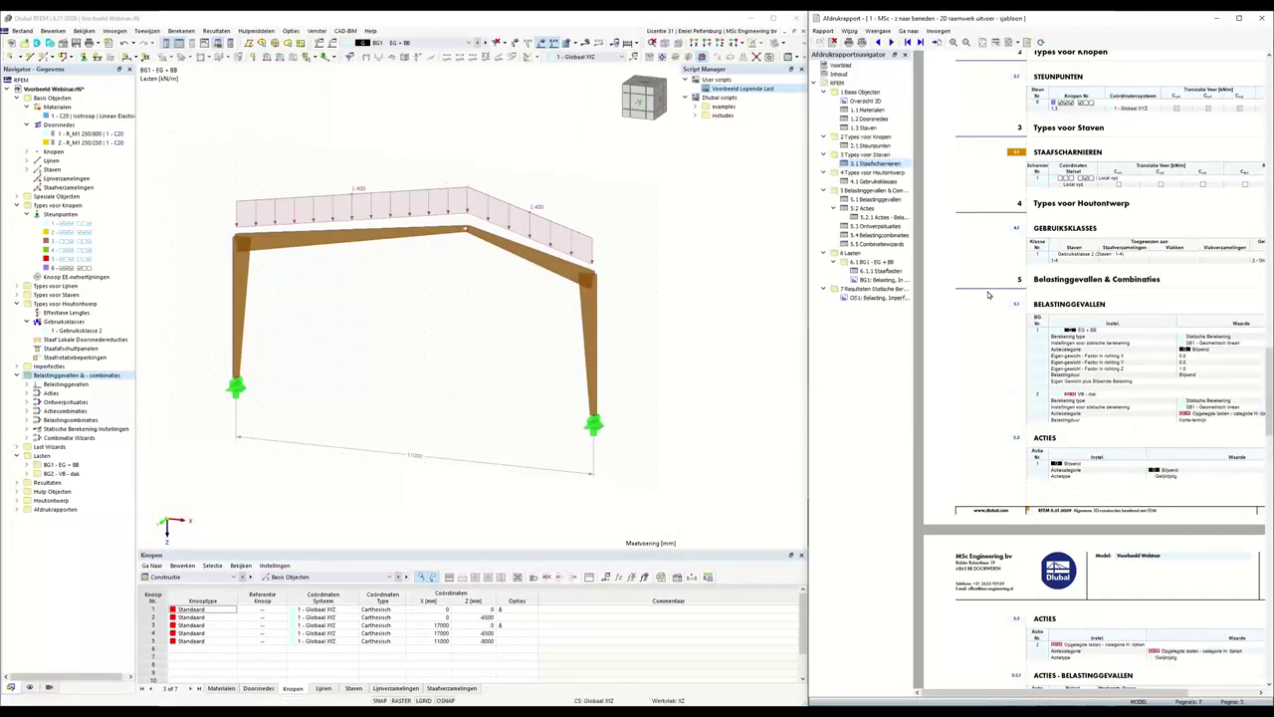
left_click(882, 280)
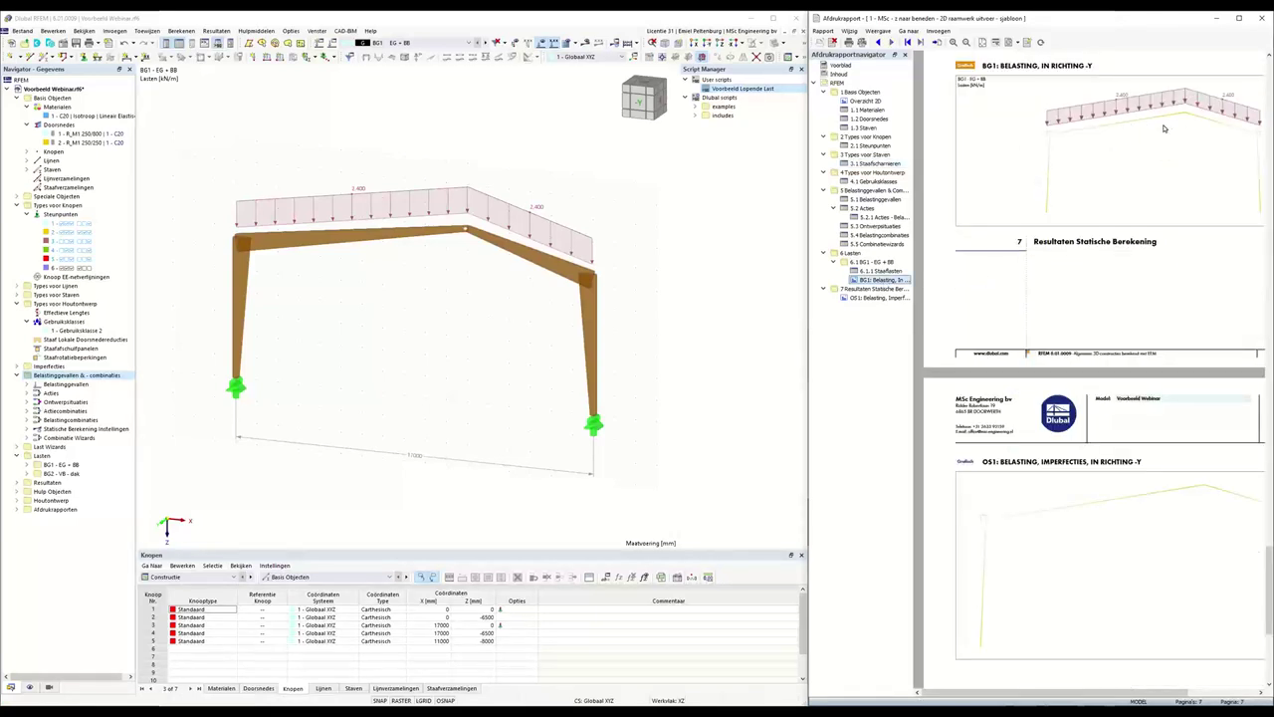
scroll(1064, 245, "up", 3)
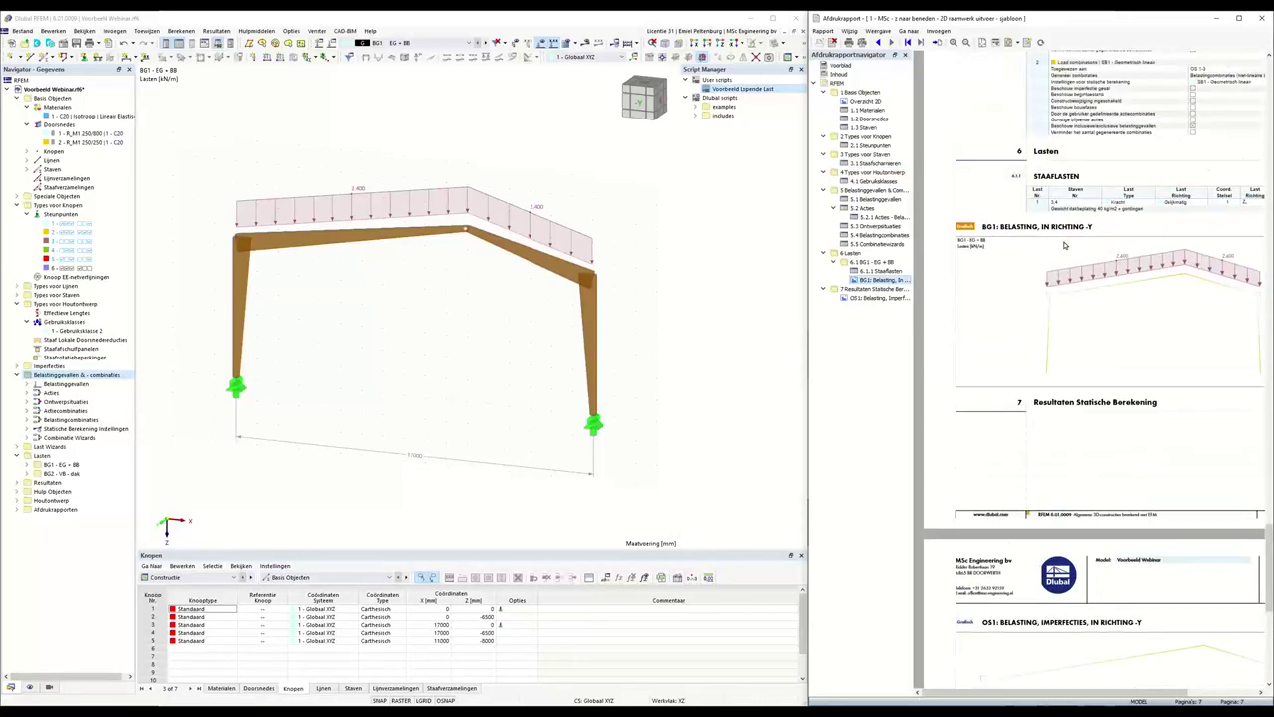
left_click(1070, 215)
left_click(625, 198)
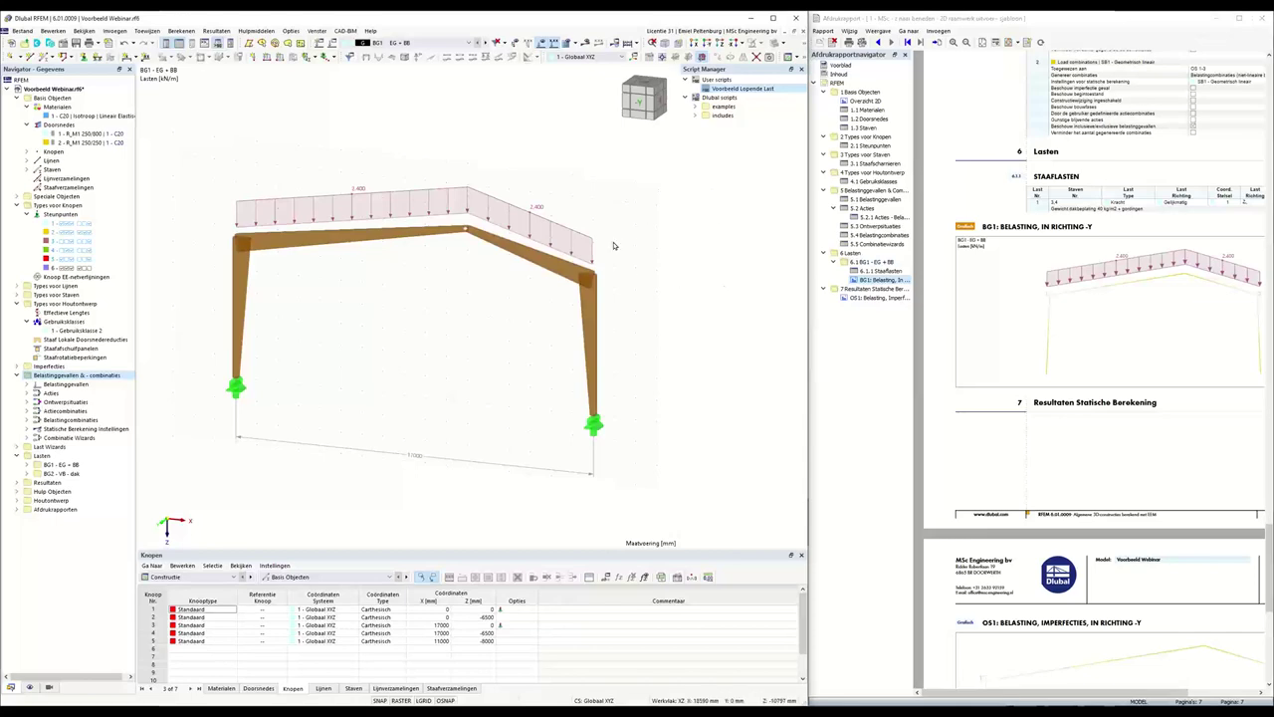
Minimise the print report, maximise the model window in the -Y view, and make BG2 - VB - dak the current load case
left_click(1216, 20)
left_click(772, 18)
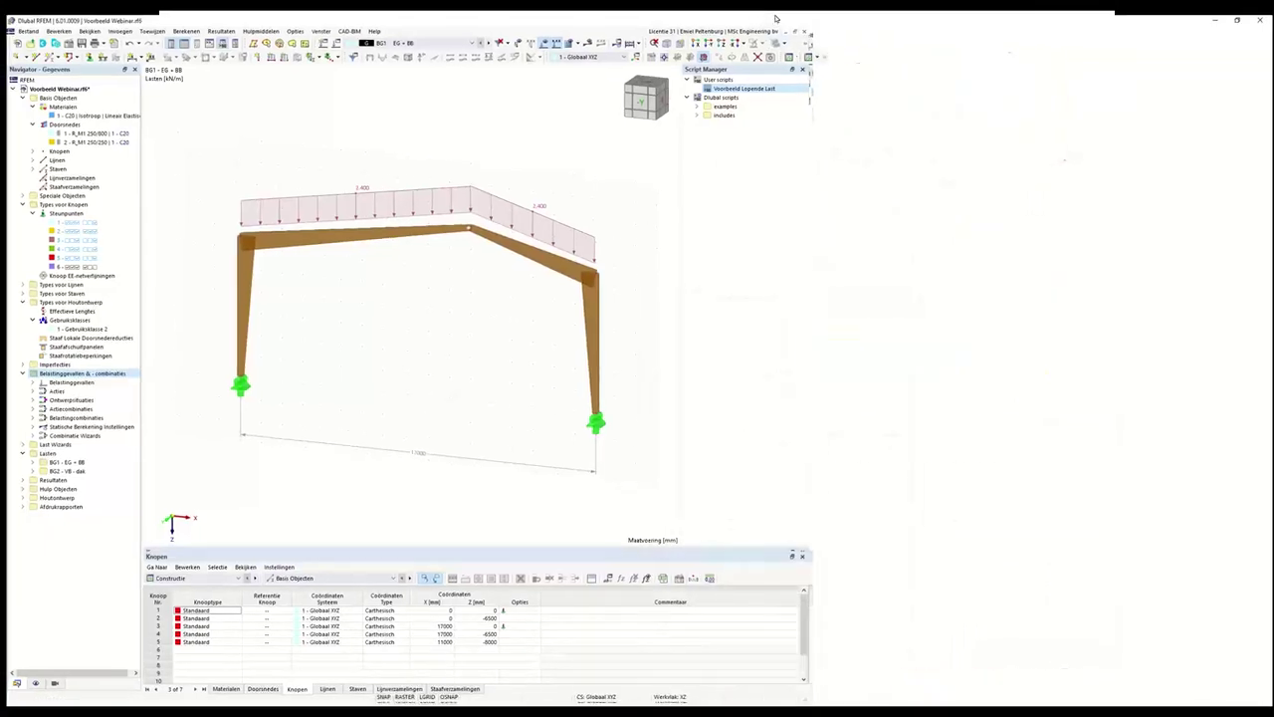
left_click(1112, 107)
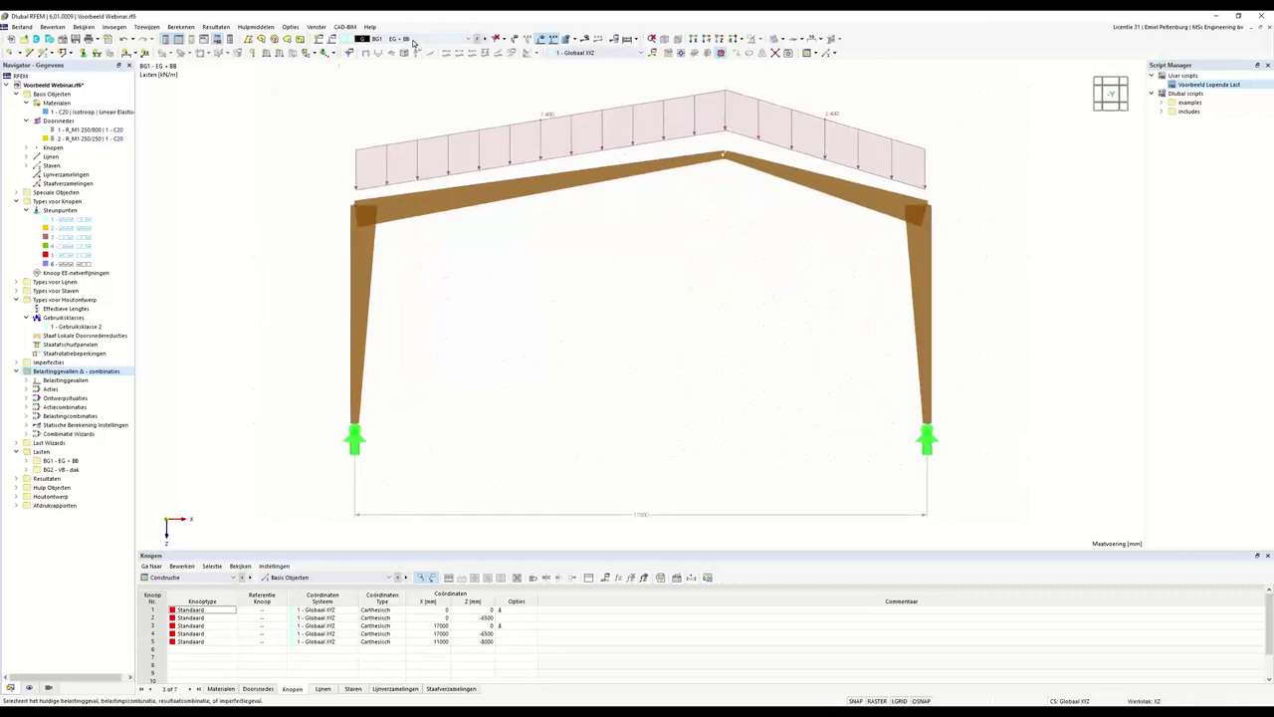
left_click(413, 42)
left_click(388, 70)
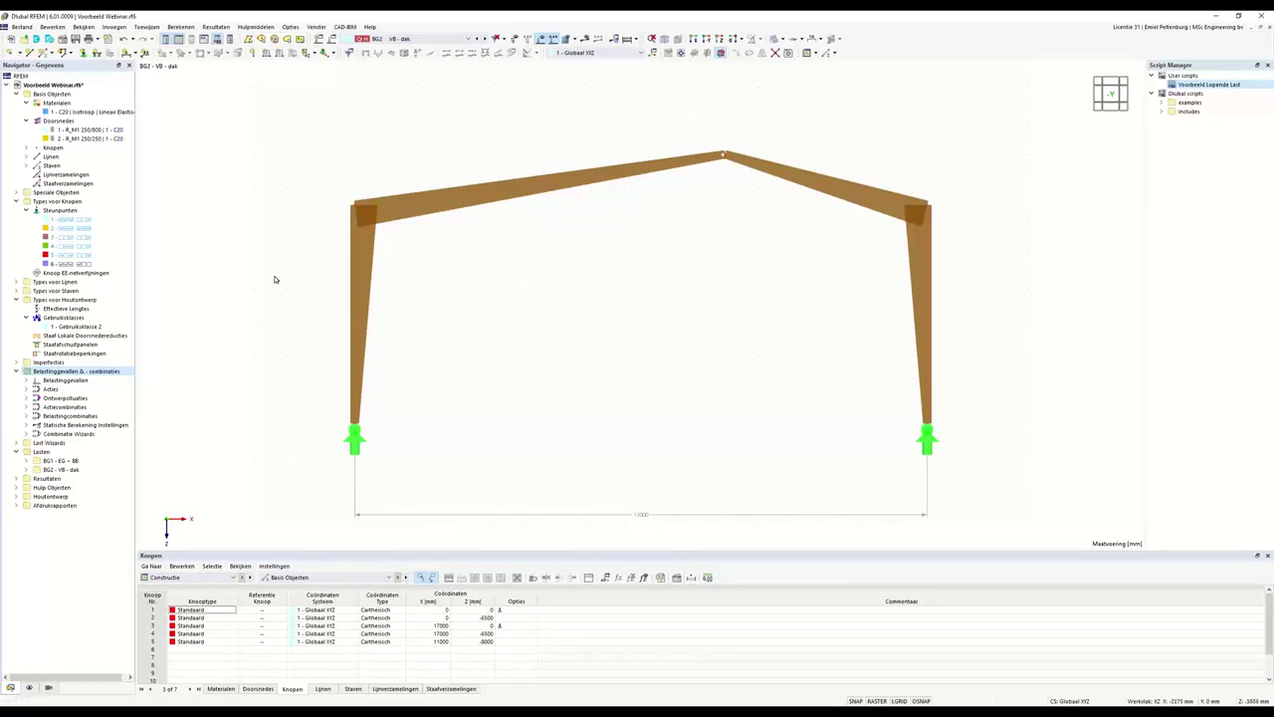
Define a new BG2 member load with distribution Geconcentreerd - n ×: three loads of 12 kN, with distances A and B both 20 %
left_click(280, 53)
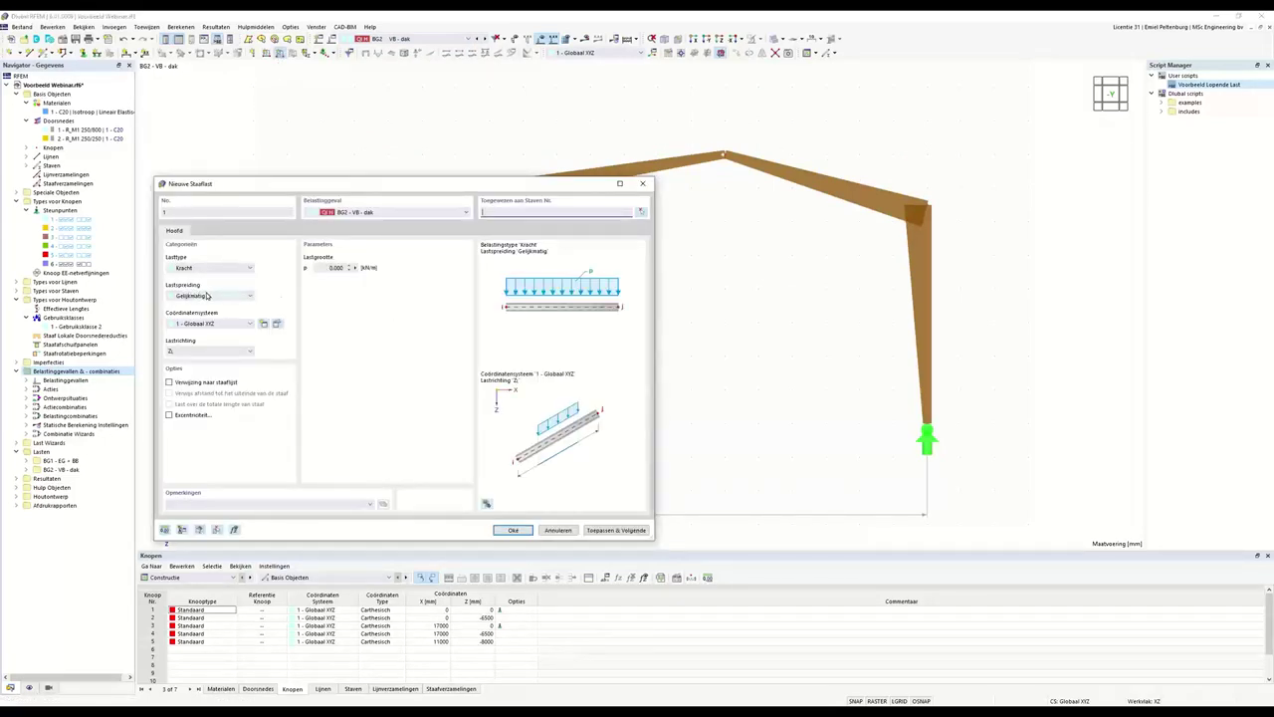
left_click(207, 294)
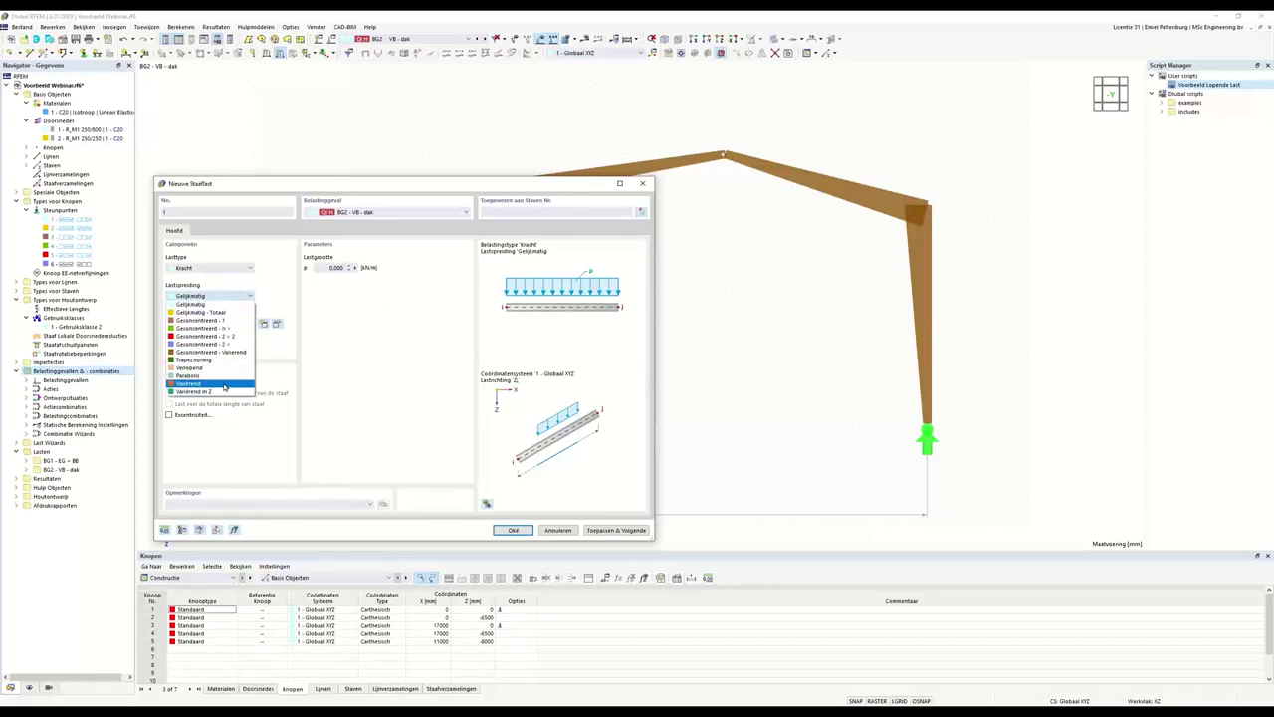
left_click(204, 327)
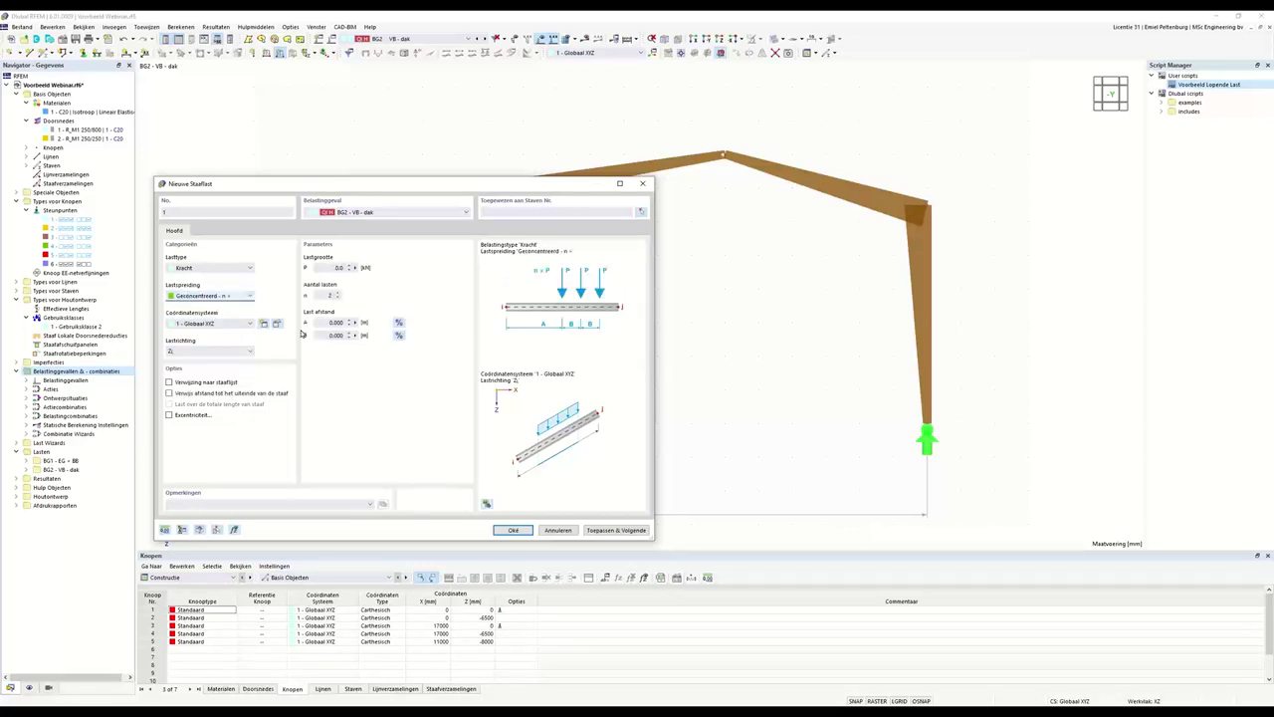
double_click(339, 267)
key("Tab")
key("Tab")
left_click(398, 324)
double_click(328, 322)
type("20")
key("Tab")
left_click(399, 334)
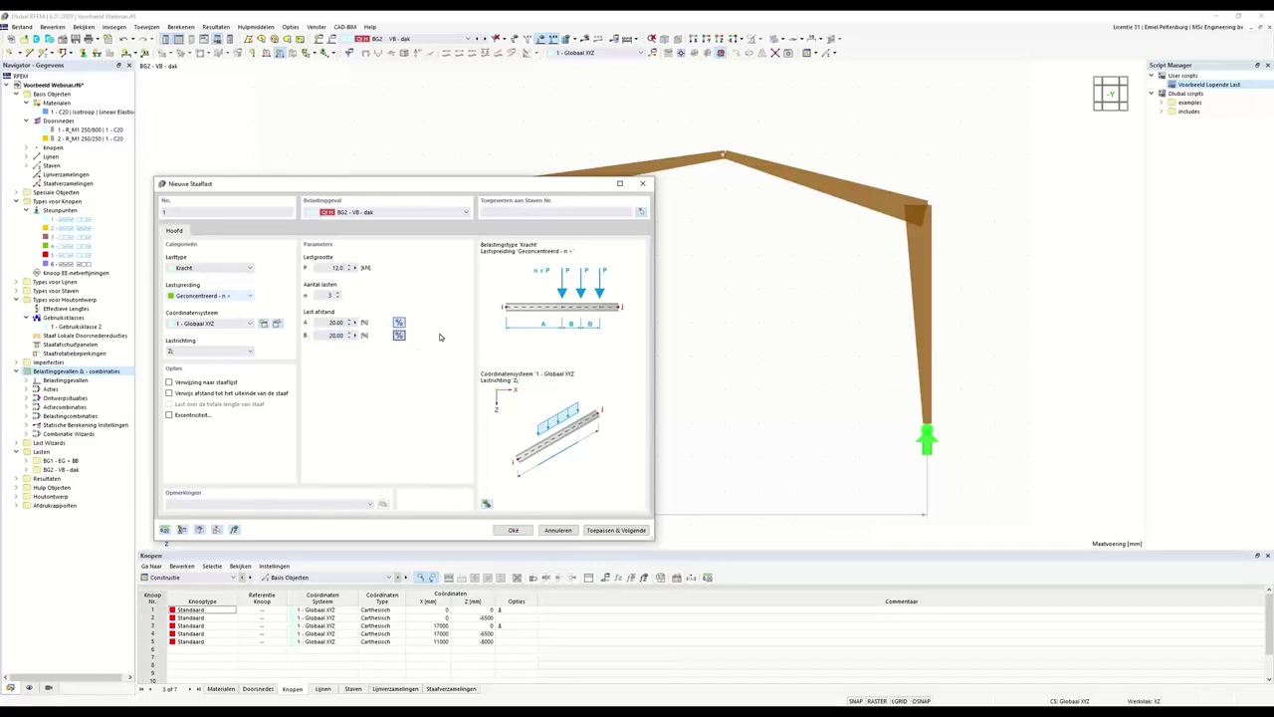
Assign the concentrated loads to roof members 3 and 4, preview them on the model, and accept the member load
left_click(642, 215)
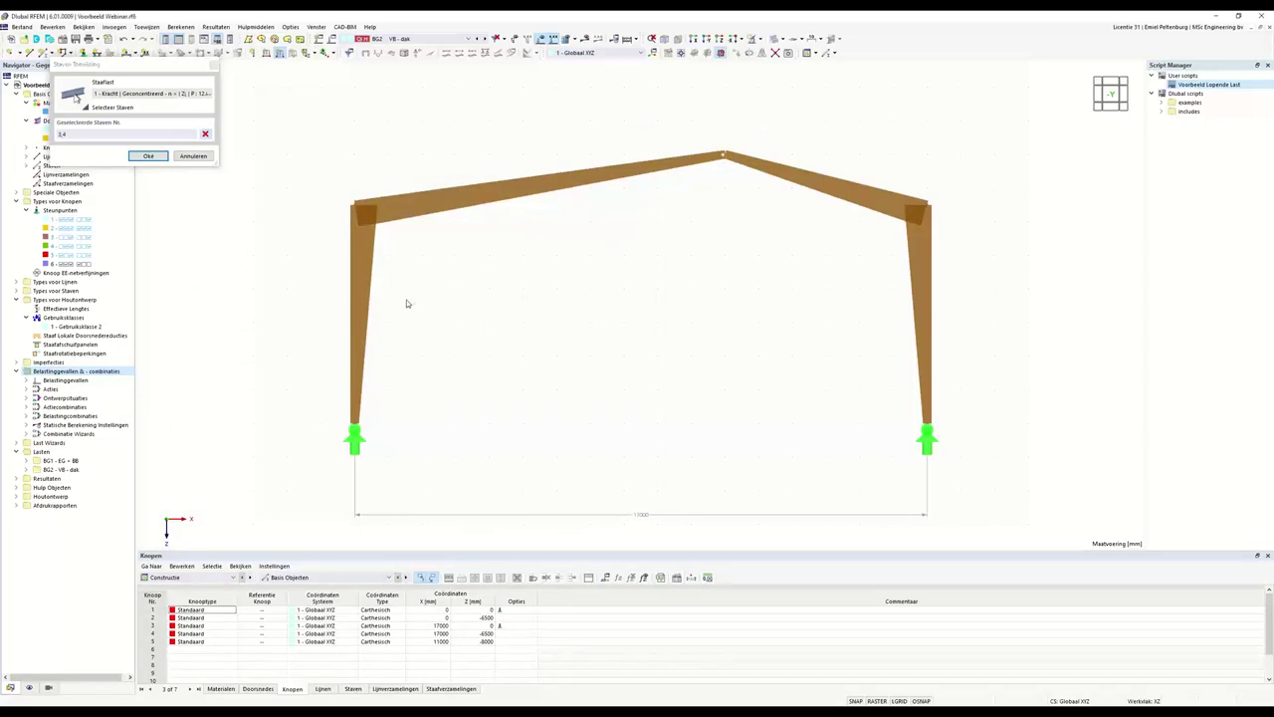
left_click(147, 155)
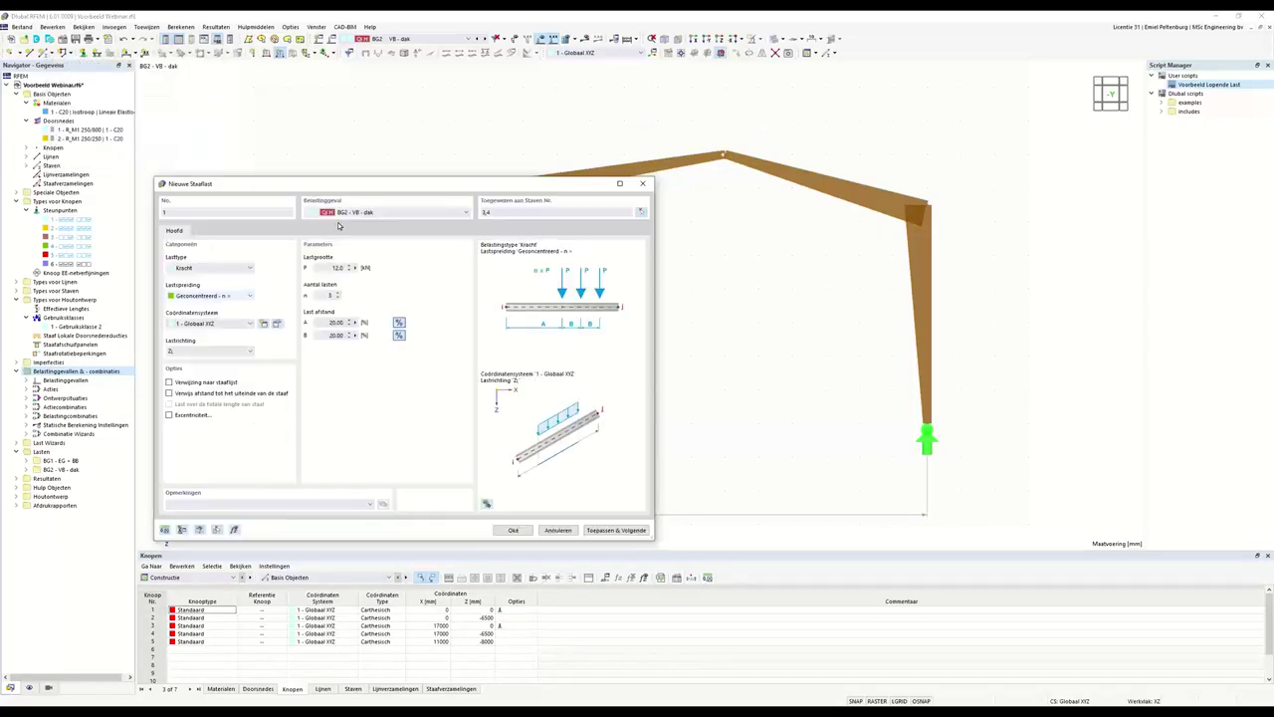
left_click(487, 505)
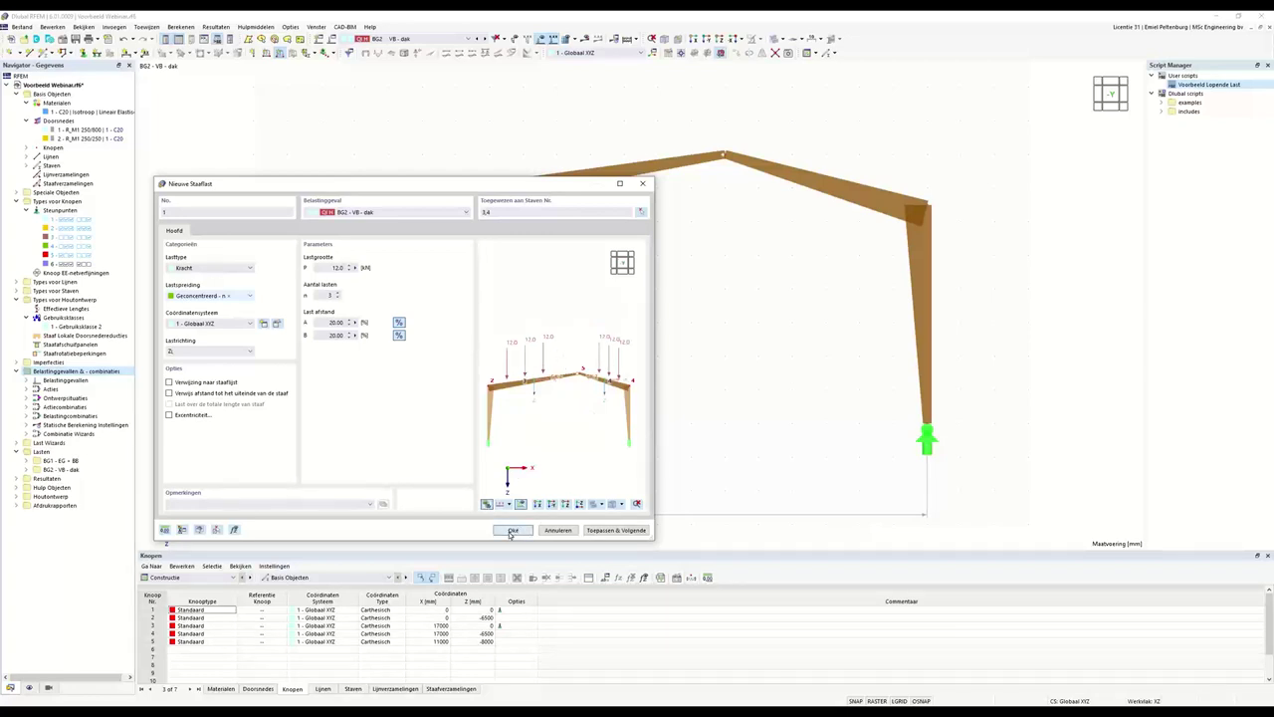
left_click(512, 530)
scroll(668, 290, "down", 2)
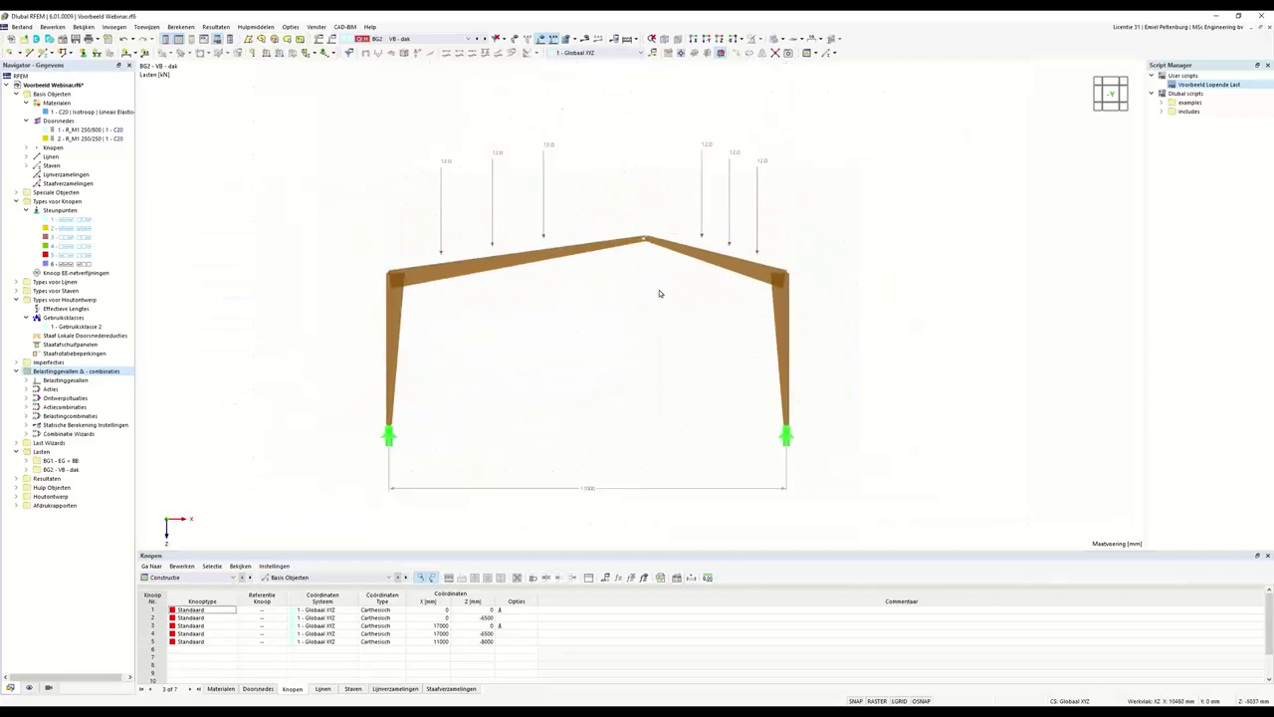
Change the load on the short roof member 4 to Geconcentreerd - 1, with 12 kN placed at 50 % of its length
double_click(731, 207)
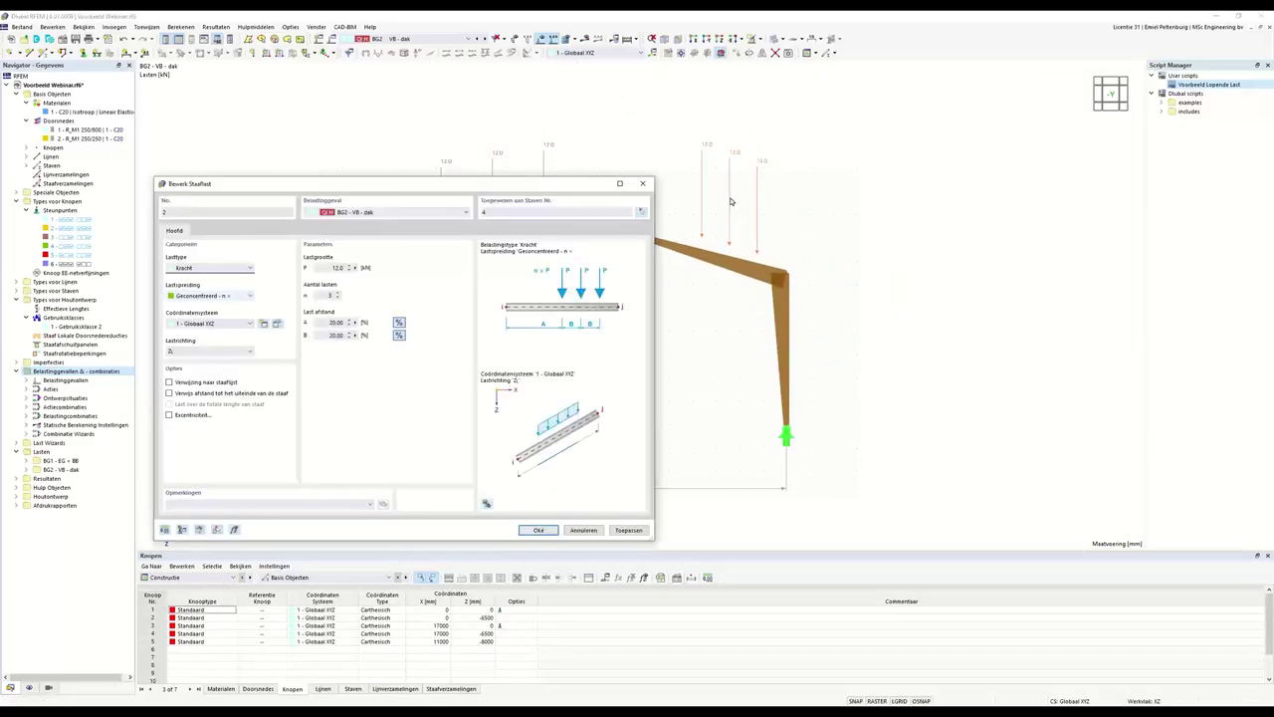
left_click(198, 296)
key("Escape")
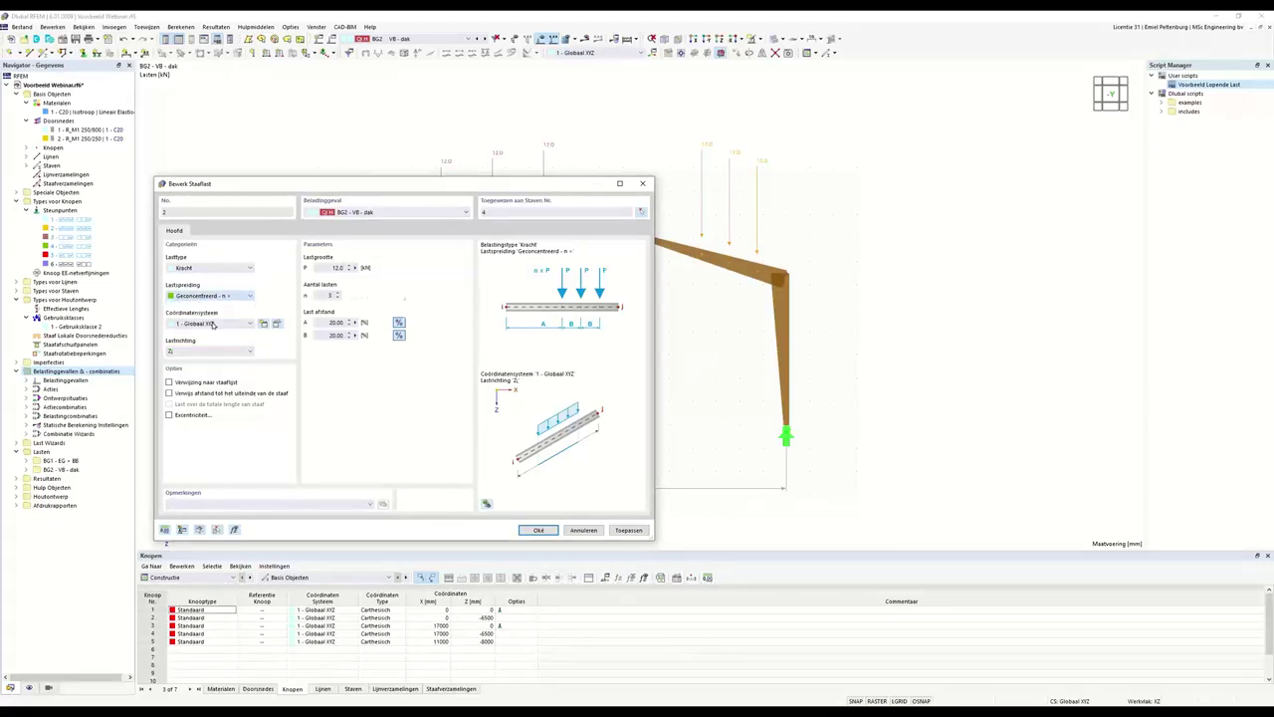
double_click(338, 296)
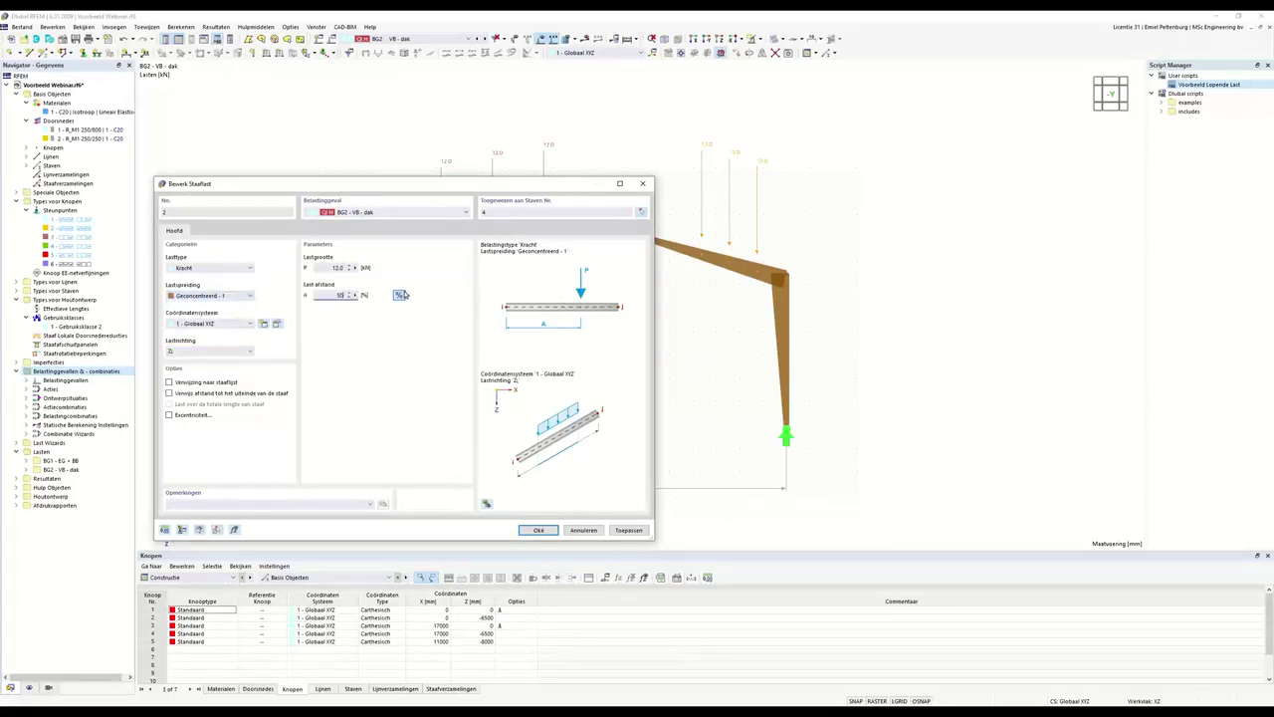
type("50")
key("Tab")
left_click(537, 528)
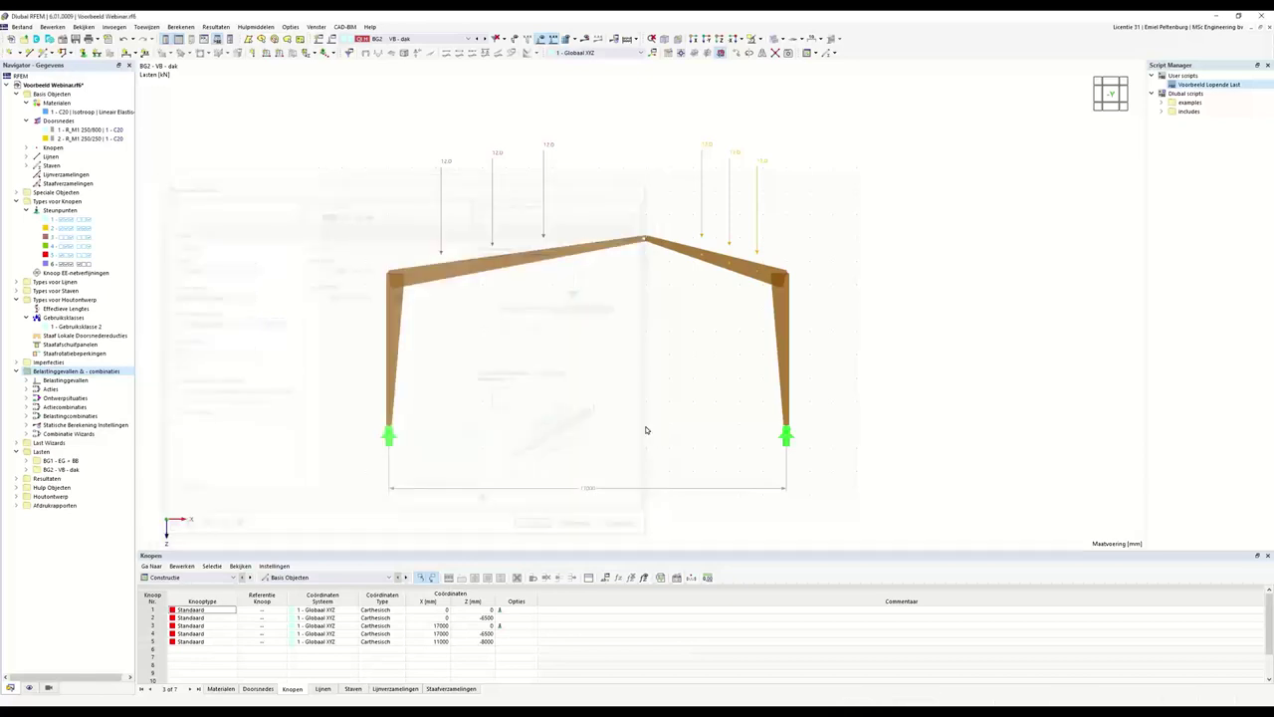
Set the number of concentrated loads on the long roof member 3 to 4
double_click(543, 209)
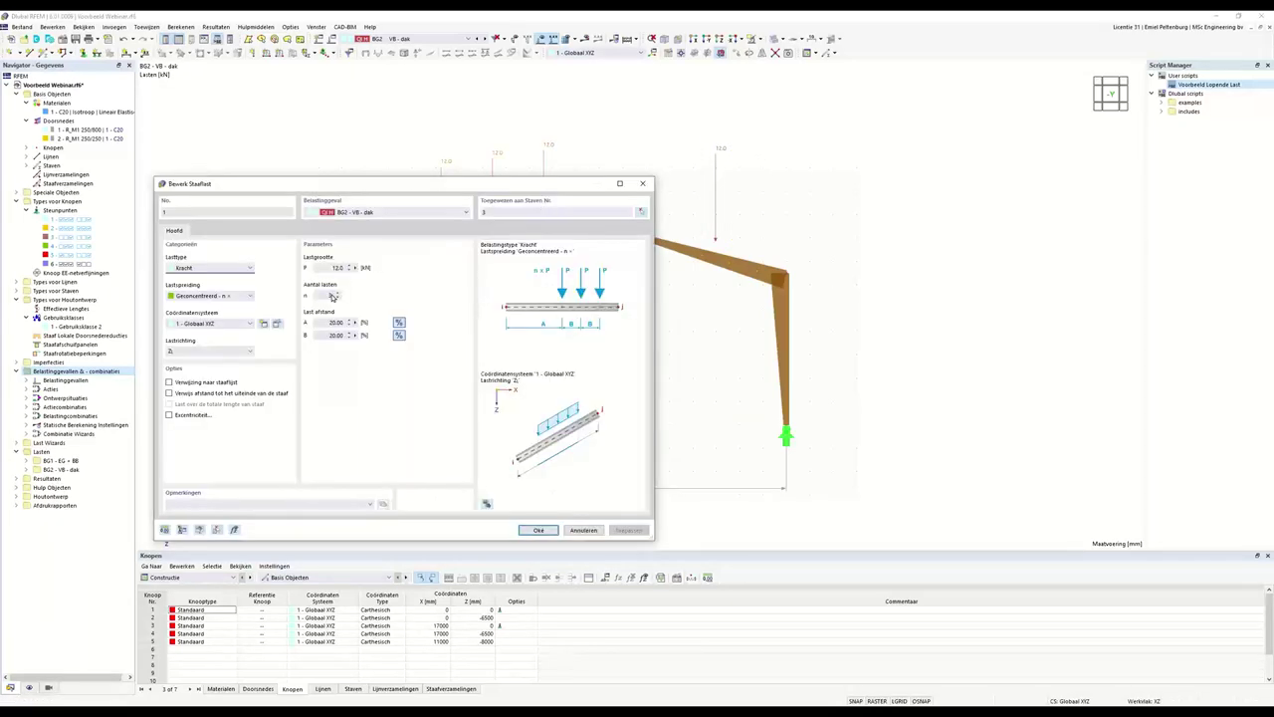
left_click(550, 530)
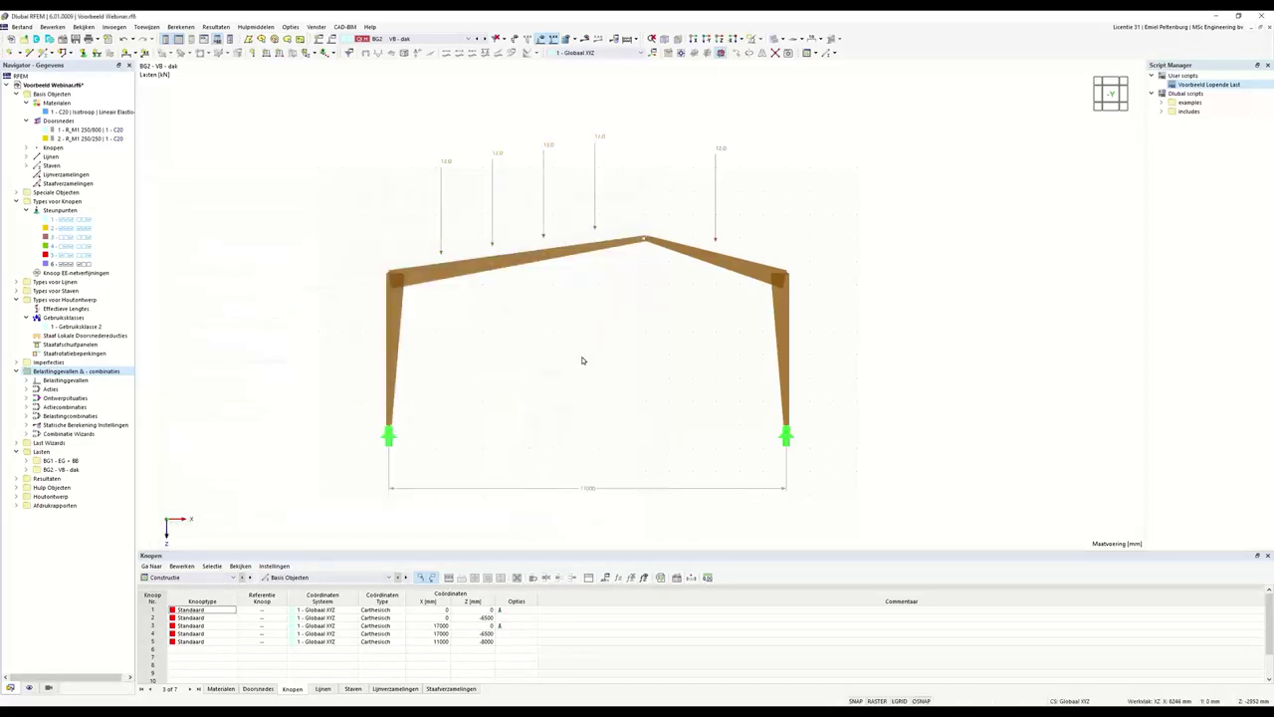
Calculate load case BG2 - VB - dak and show its static analysis deformations on the frame
middle_click_drag(610, 351, 577, 342)
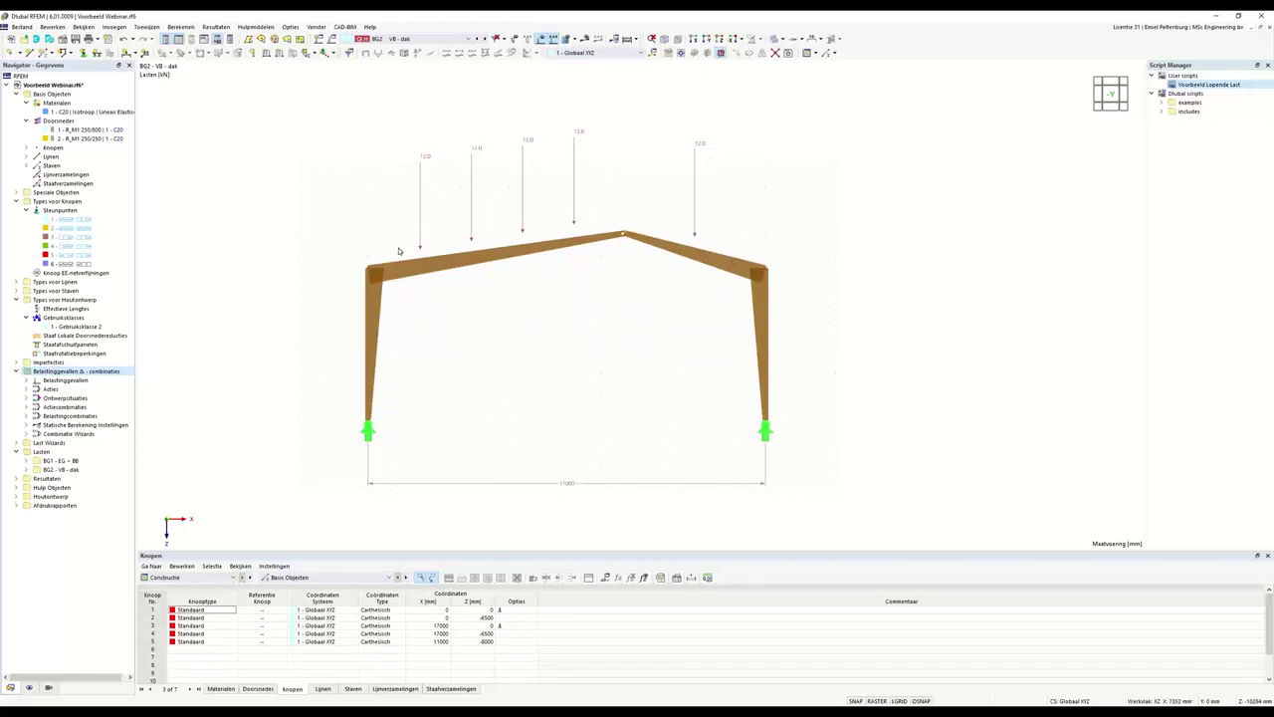
left_click(627, 44)
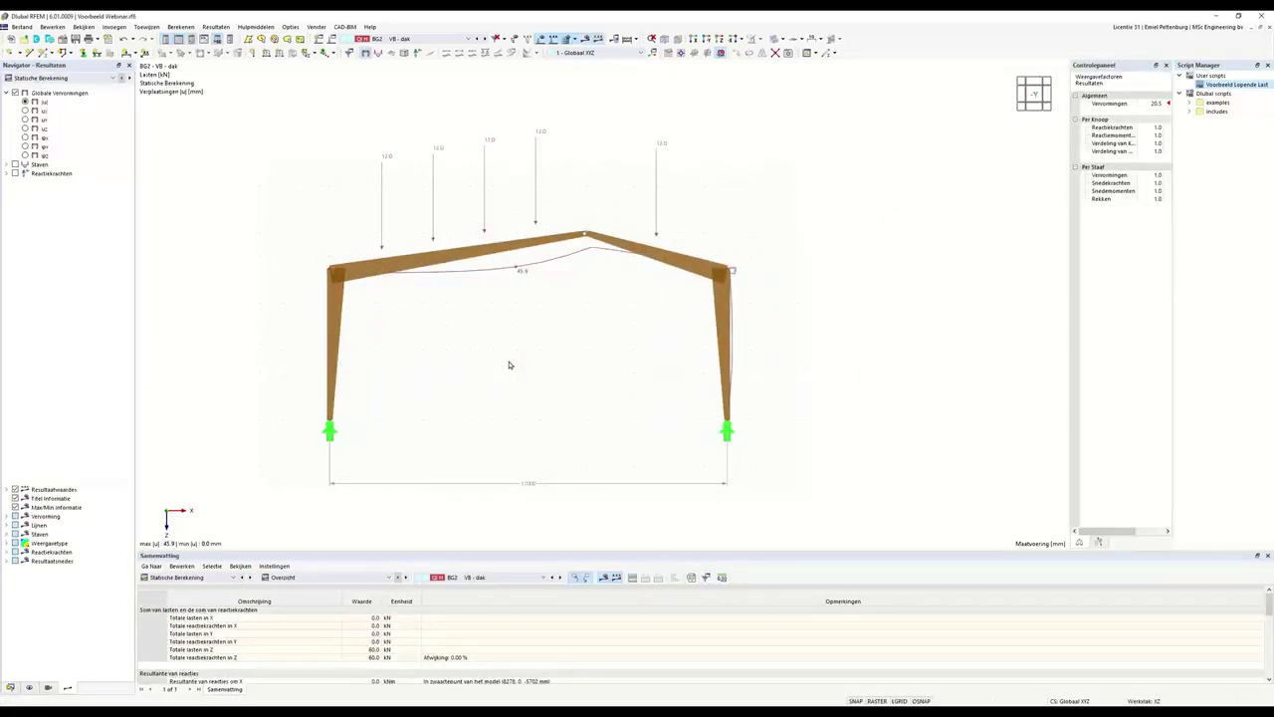
Display the deformed members of the frame as coloured cross-sections using the Doorsnede Gekleurd option
middle_click_drag(541, 344, 499, 371, "ctrl")
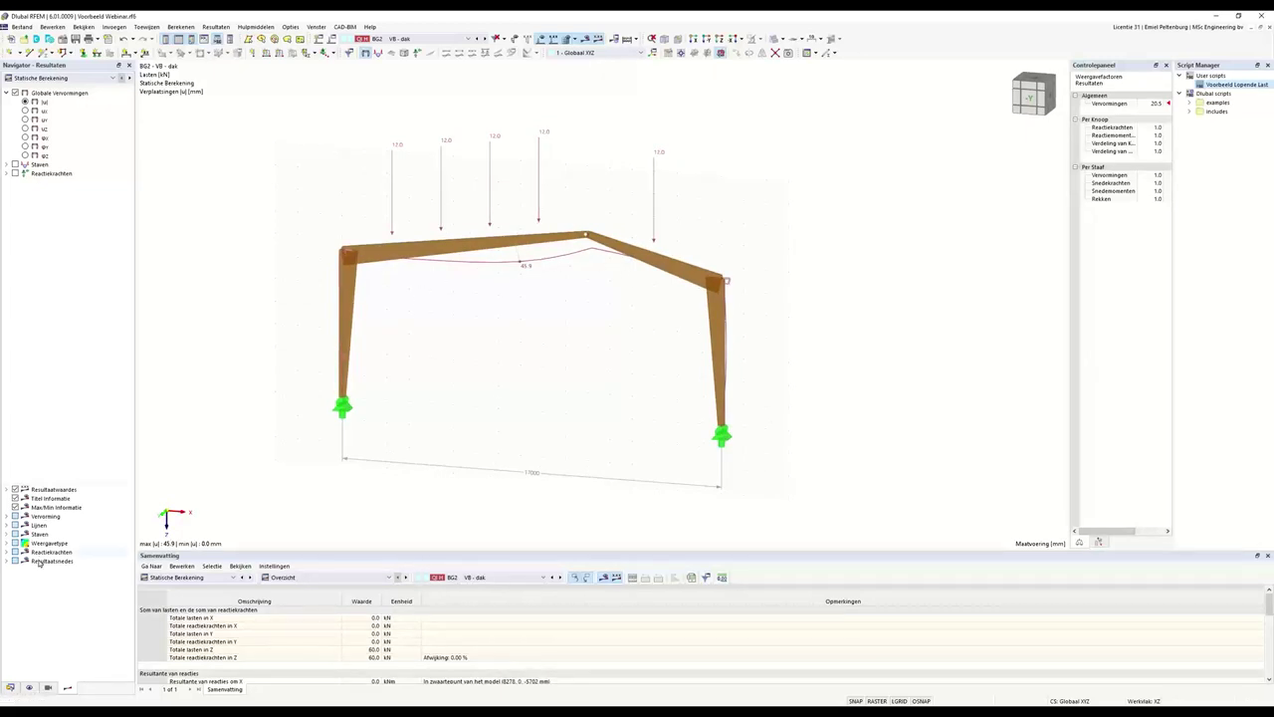
left_click(8, 516)
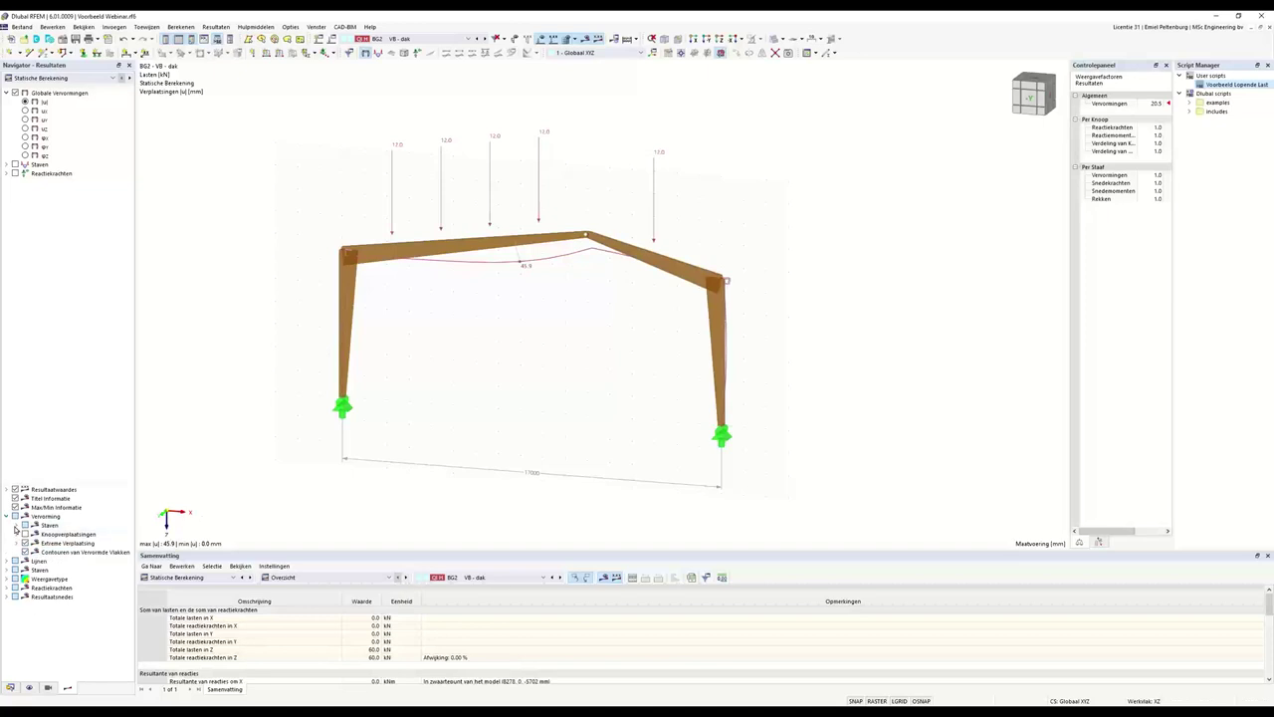
left_click(16, 525)
left_click(35, 553)
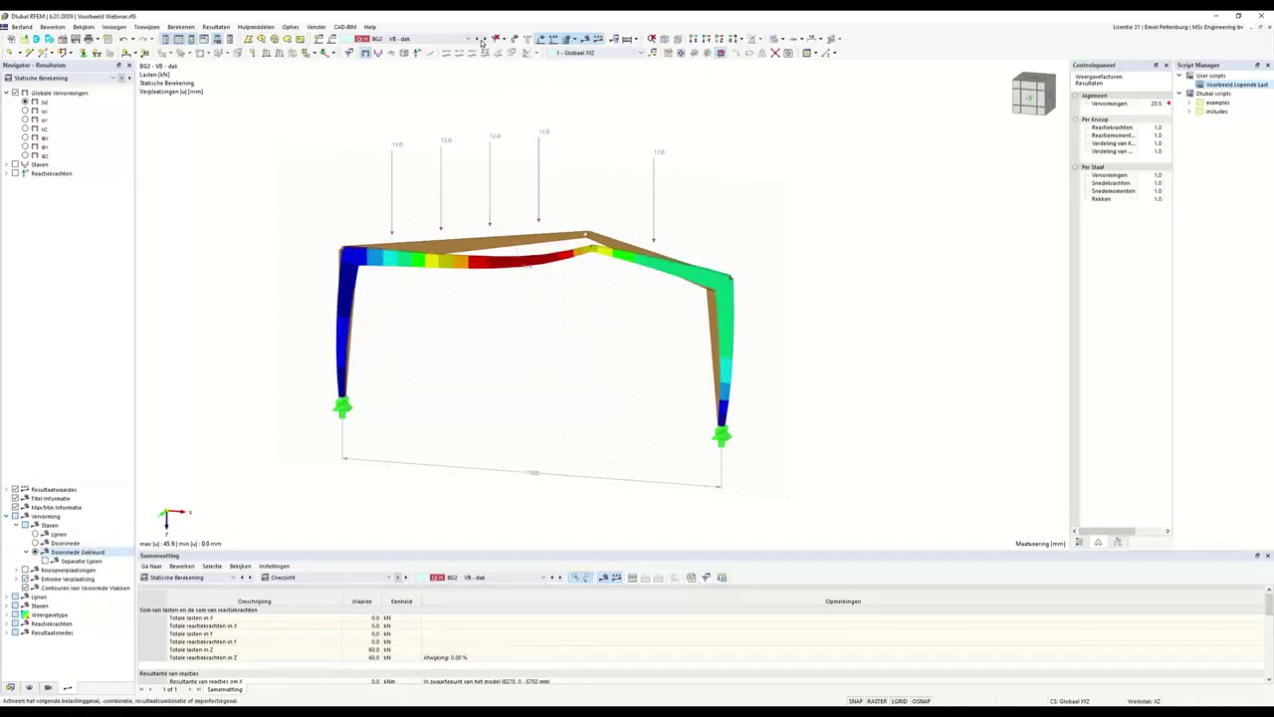
View the deformation results for OS1 and BC2, ending on load combination BC3 (BG1 + BG2)
left_click(468, 39)
left_click(430, 67)
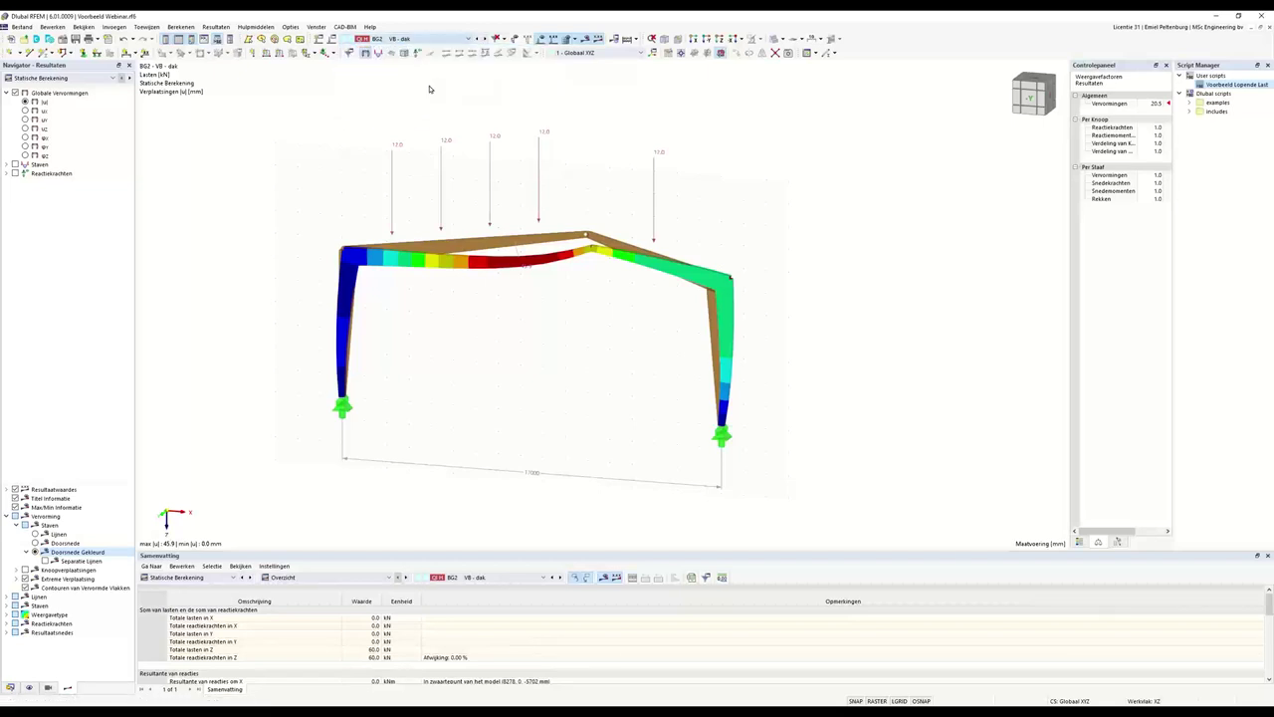
left_click(418, 40)
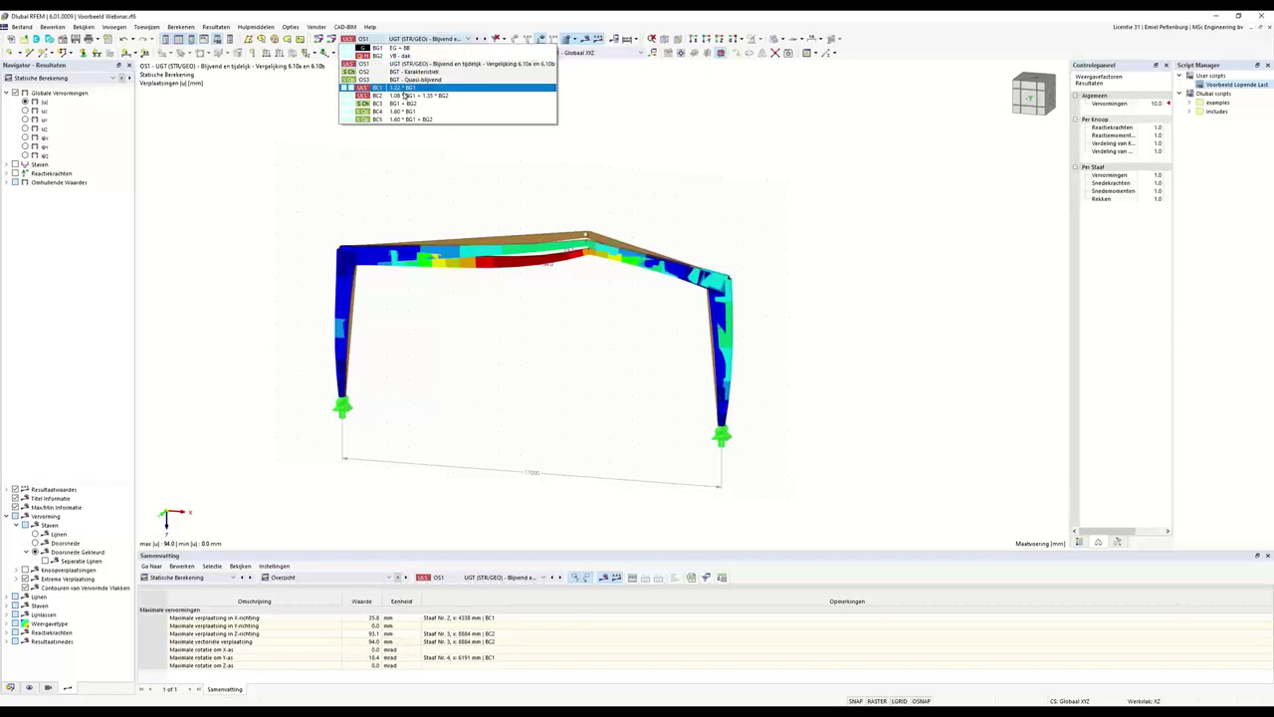
left_click(404, 87)
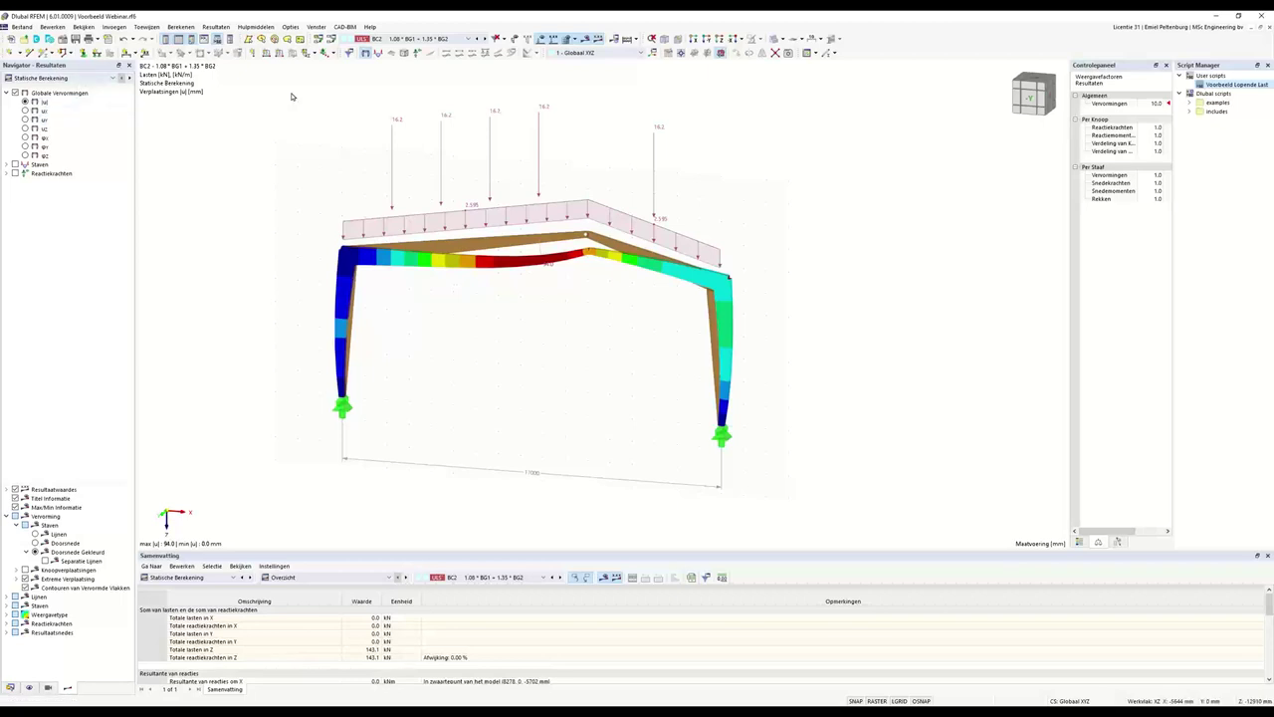
left_click(418, 38)
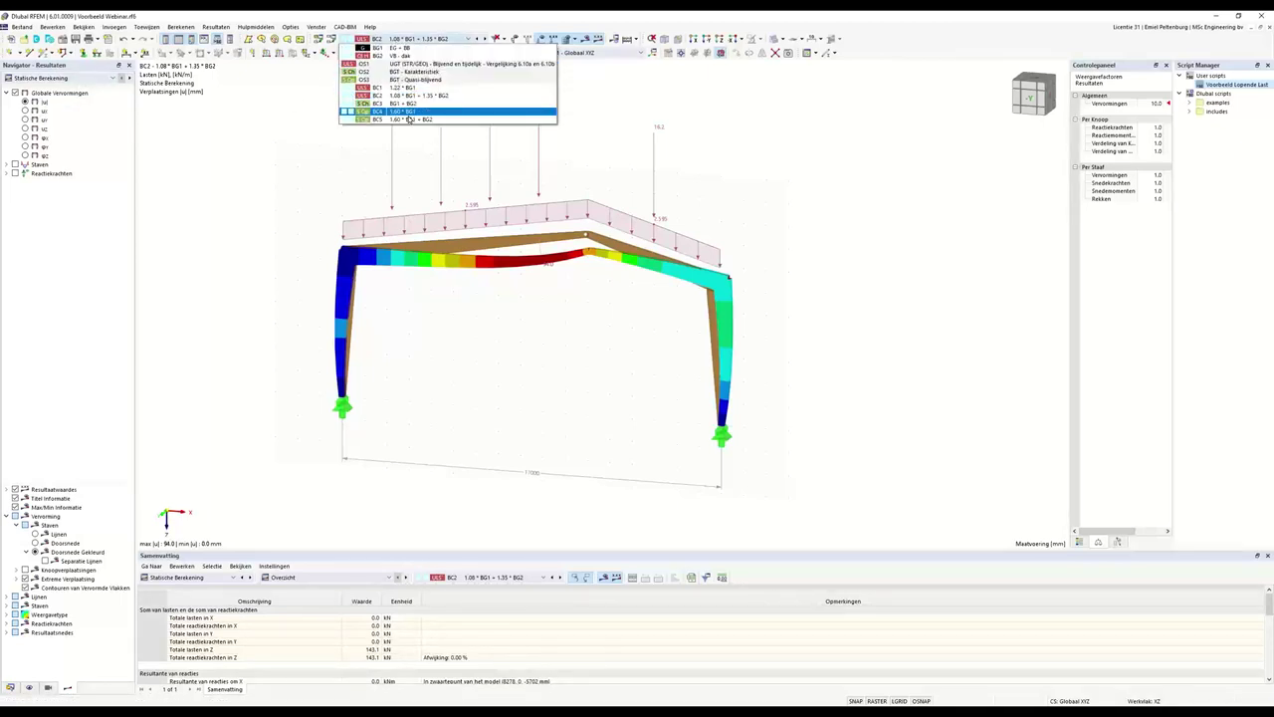
left_click(408, 103)
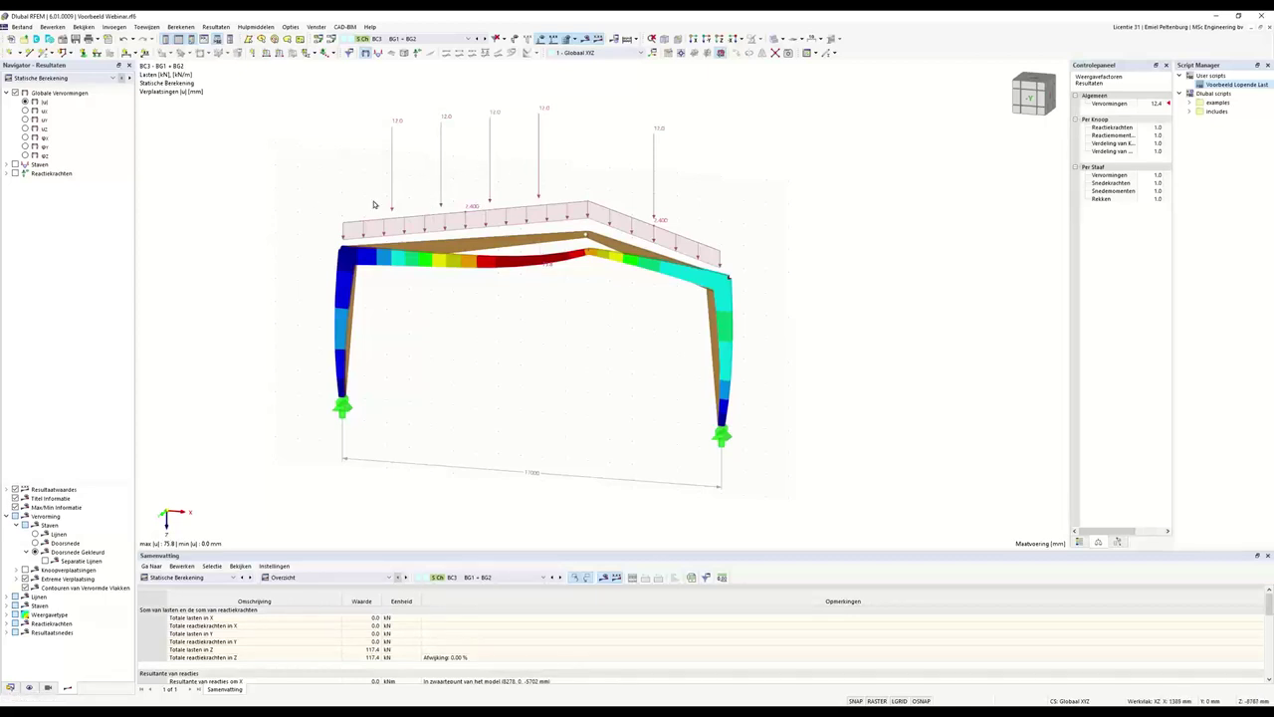
Replace the global deformations with the members' internal forces and display the bending moment My
left_click(15, 164)
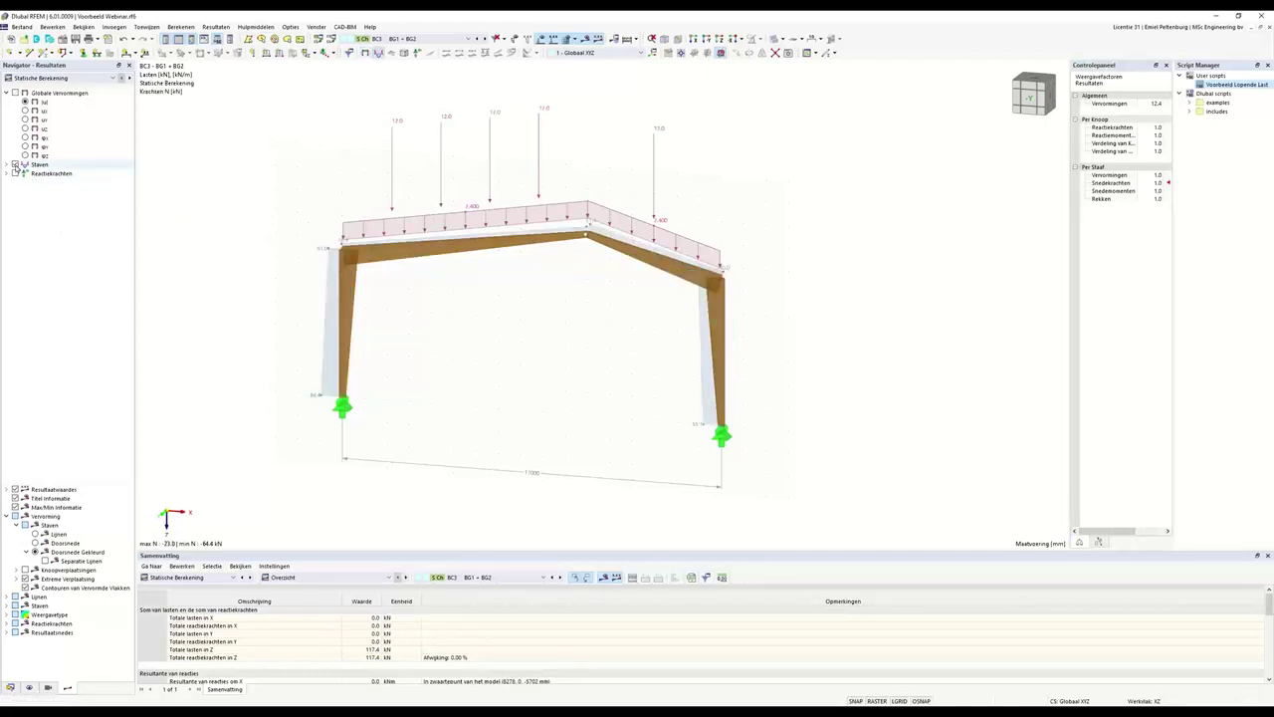
left_click(6, 164)
left_click(16, 182)
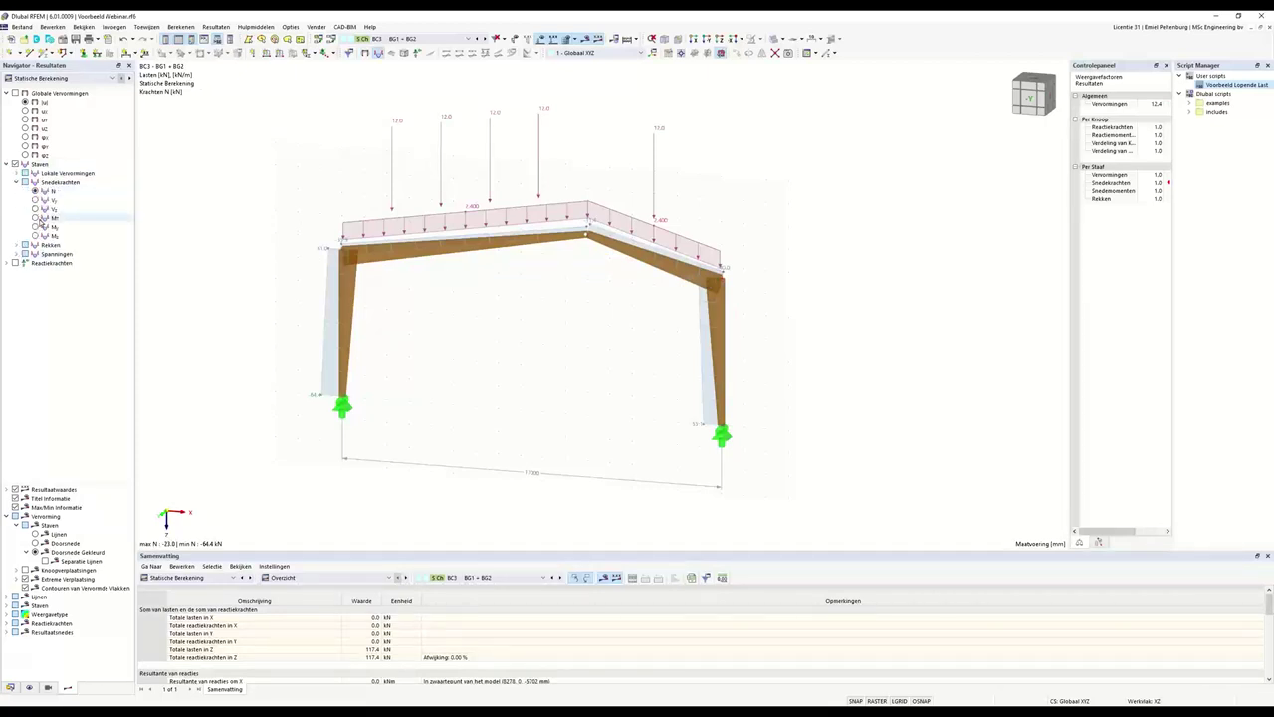
left_click(37, 227)
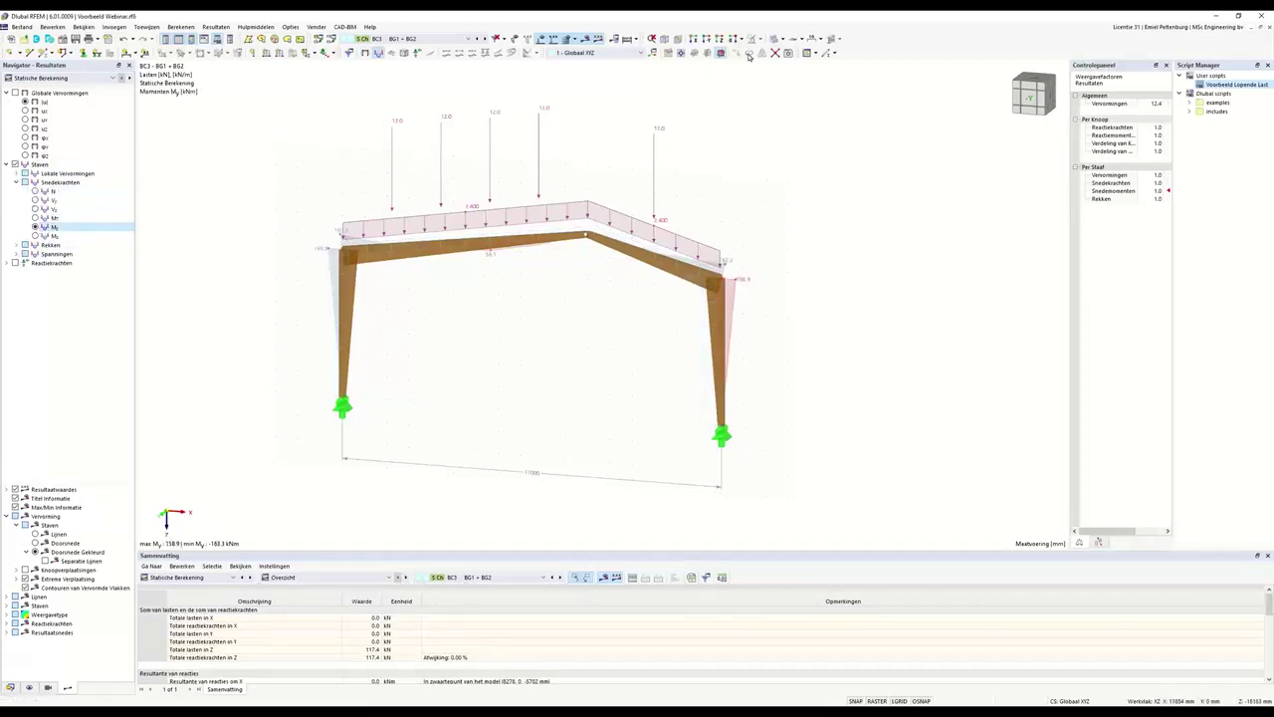
Show the frame as a wireframe model and set the display factor for the member moments (Snedemomenten) to 2.0
left_click(775, 41)
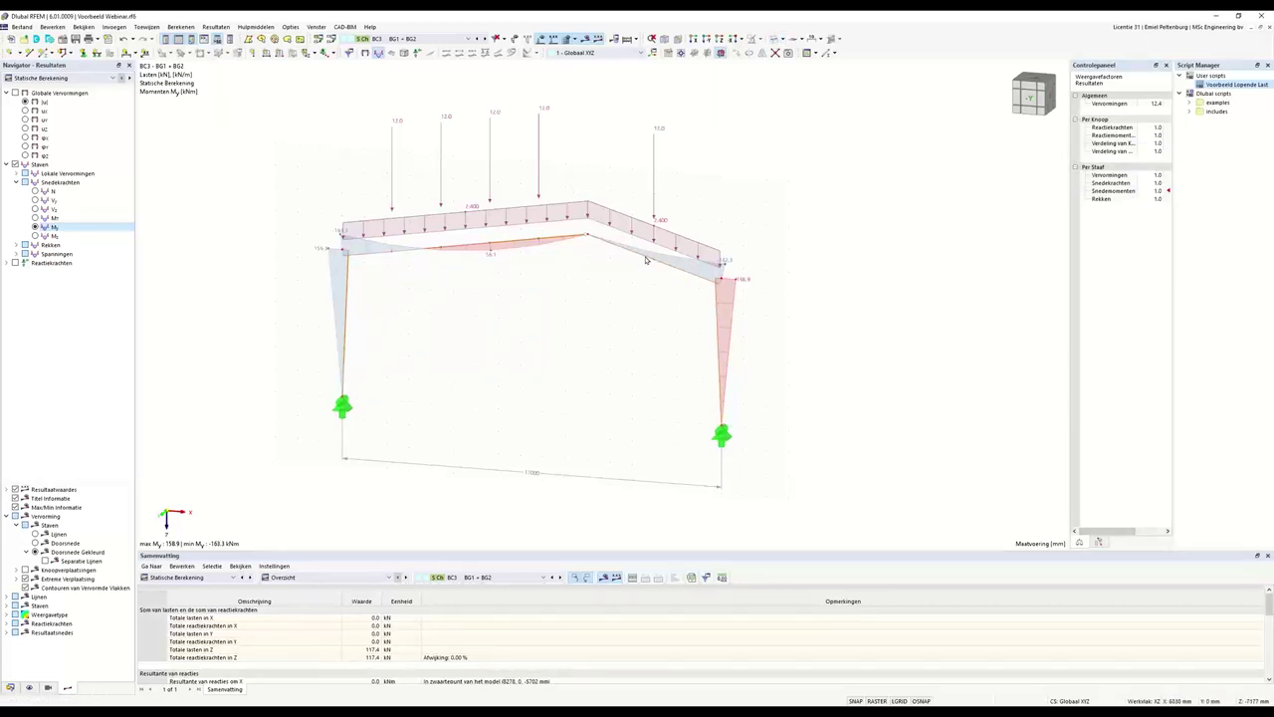
left_click(1155, 192)
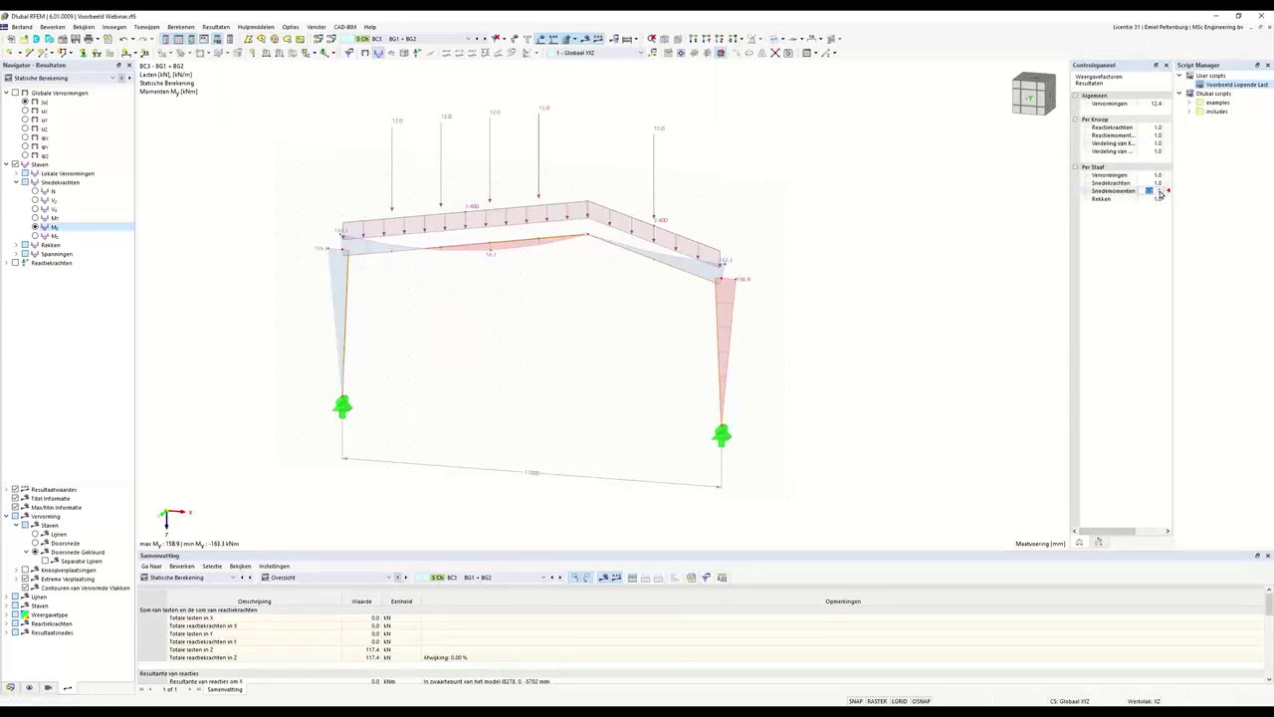
left_click(1160, 190)
left_click(1159, 190)
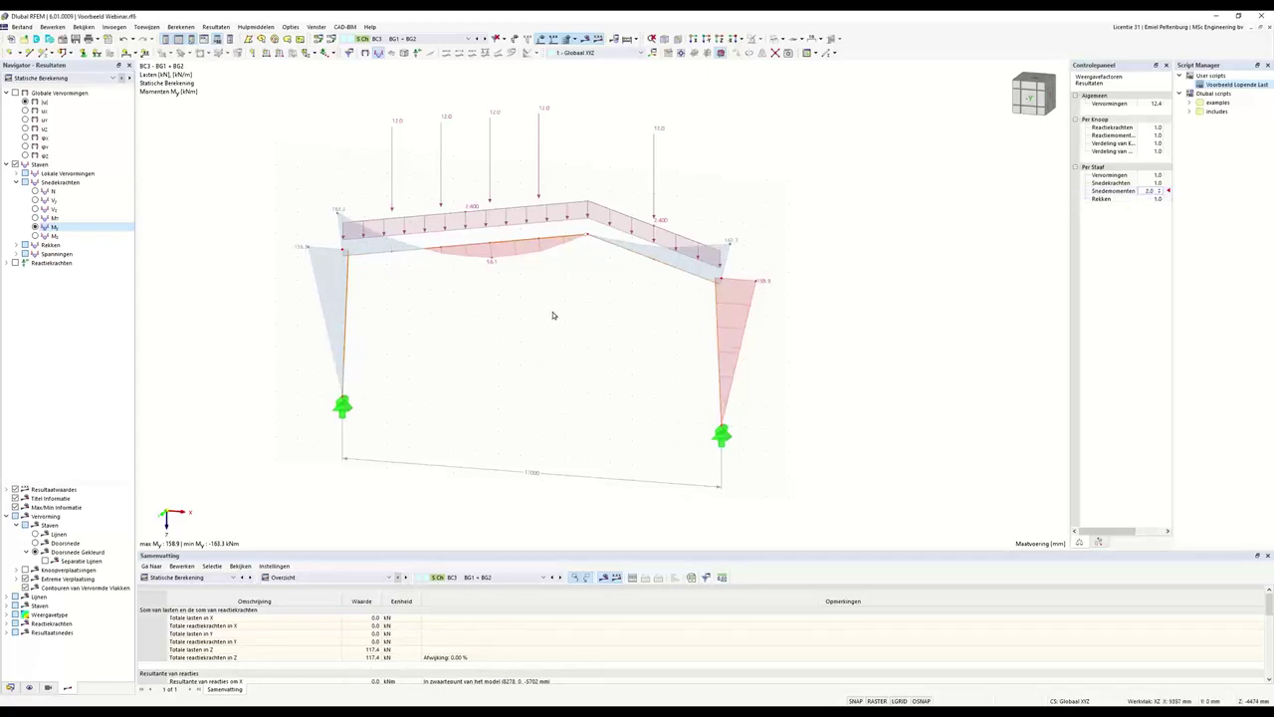
middle_click_drag(553, 315, 404, 361)
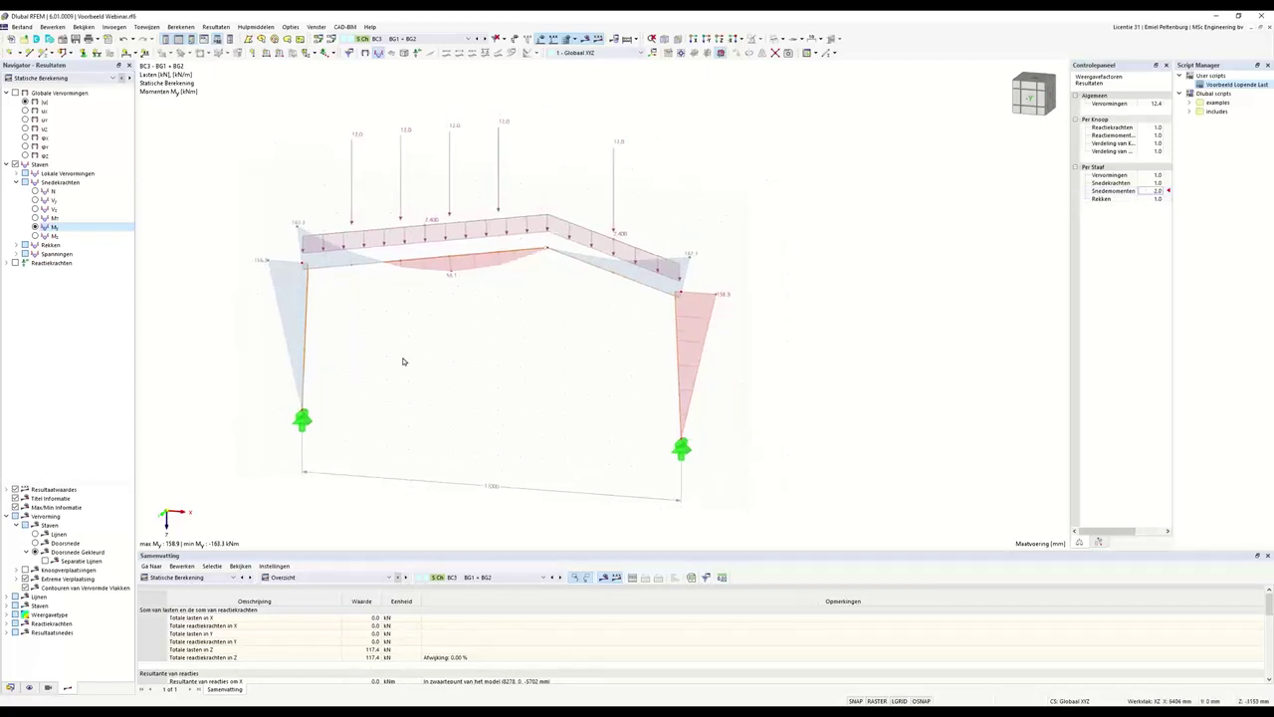
Hide the loads on the frame and display the members' shear force Vz
left_click(543, 39)
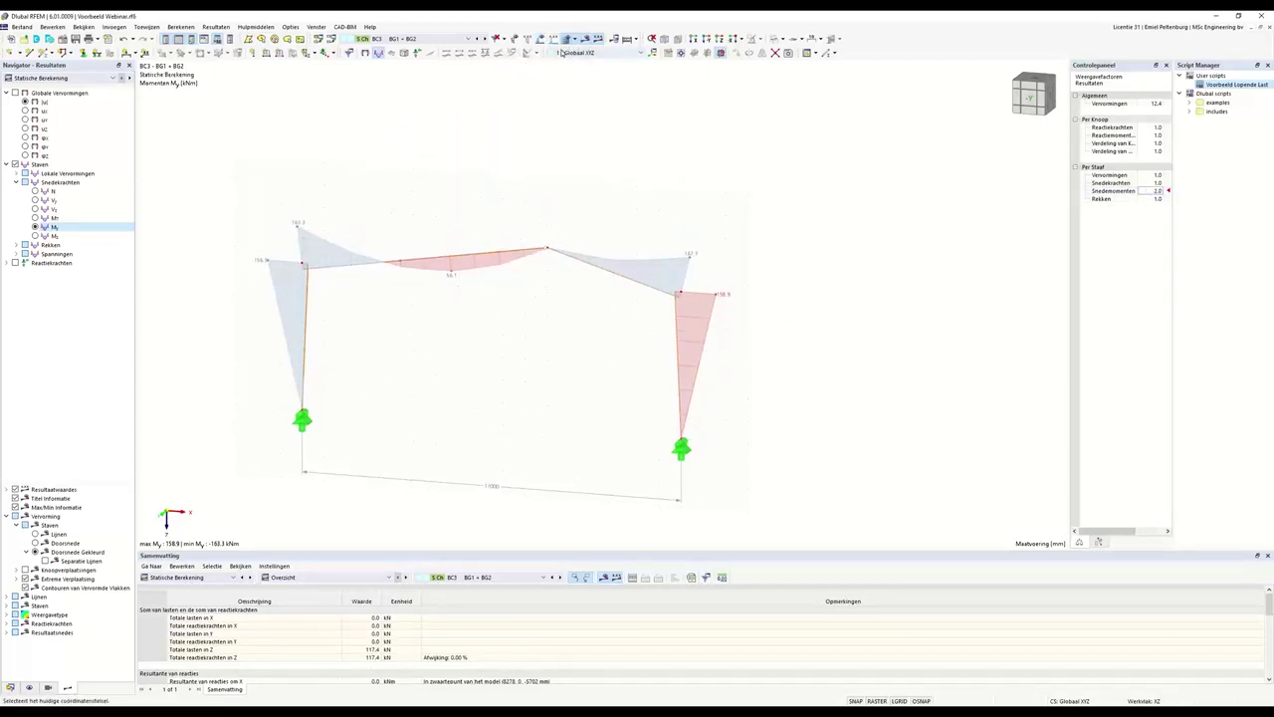
left_click(542, 39)
left_click(542, 39)
left_click(36, 209)
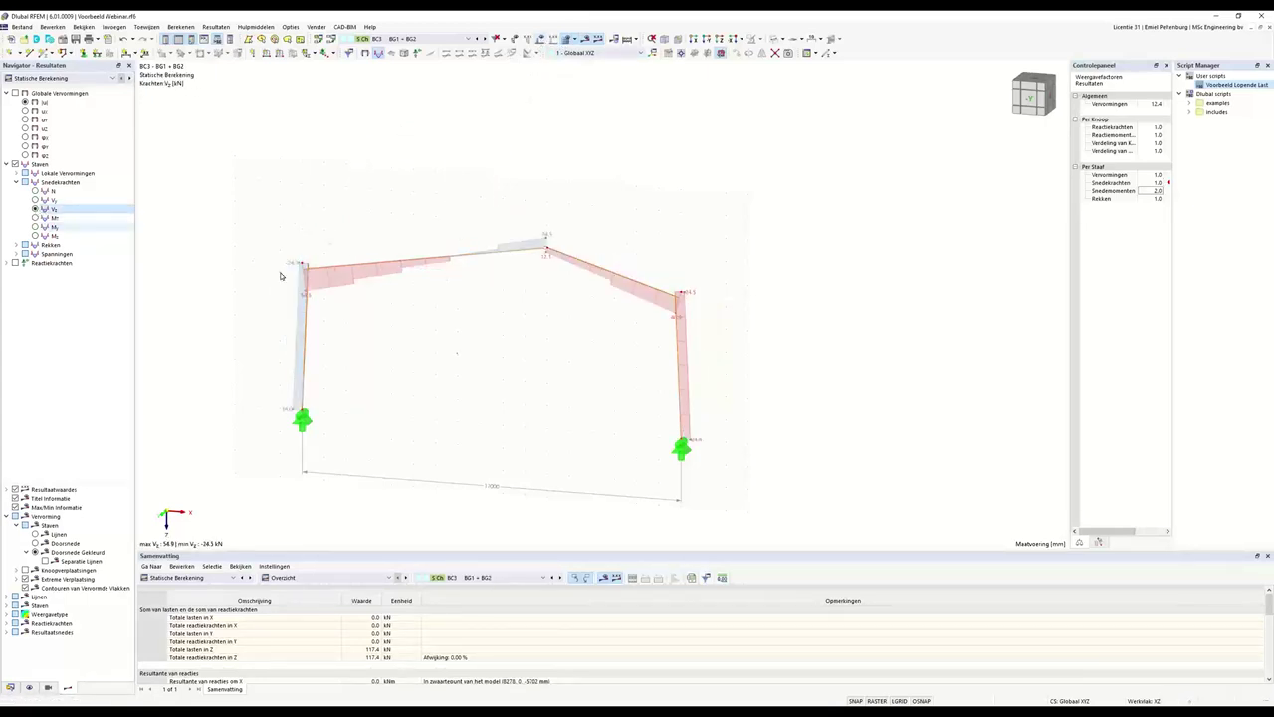
Open the result diagrams (Resultaatgrafieken) for the left rafter and enlarge their window
right_click(471, 257)
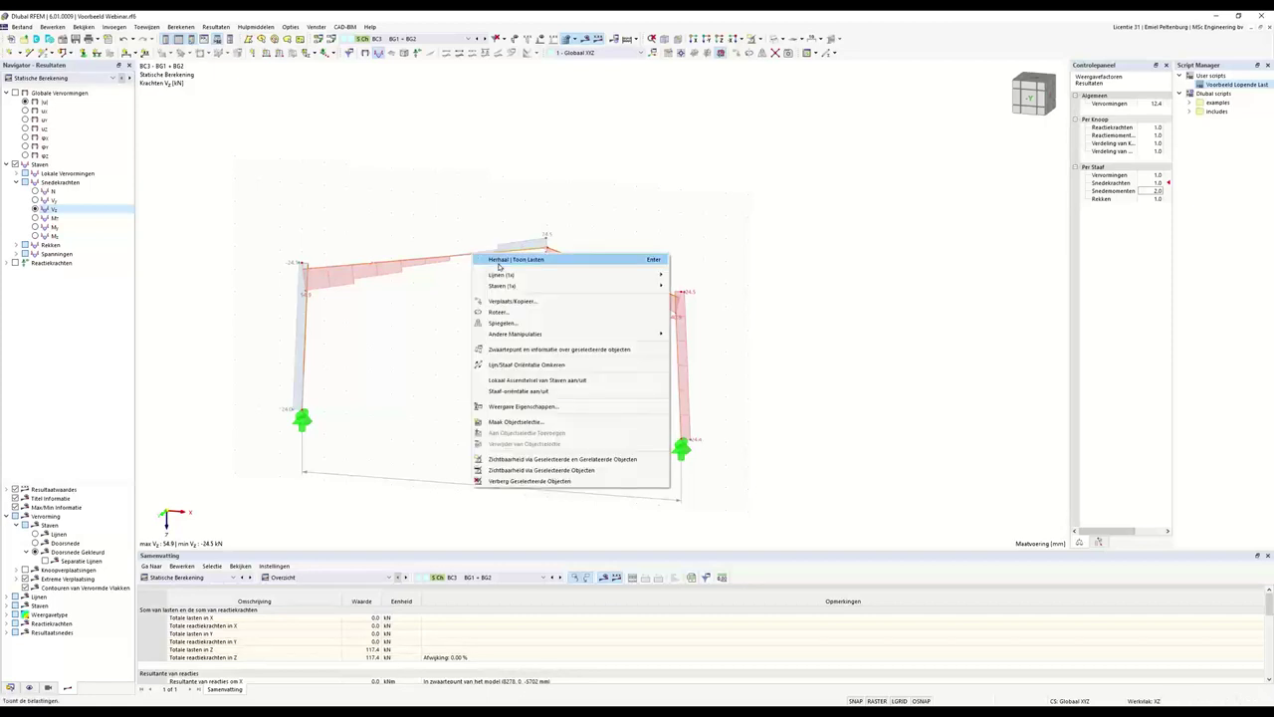
mouse_move(548, 288)
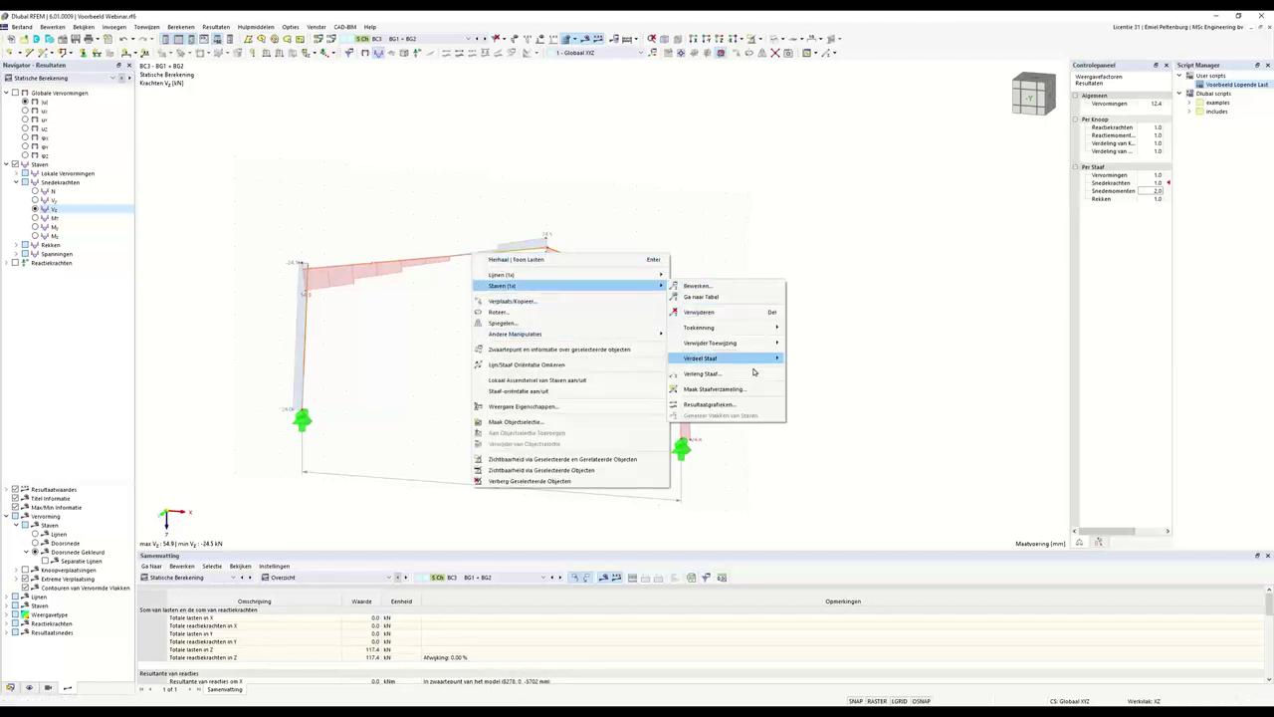
left_click(710, 404)
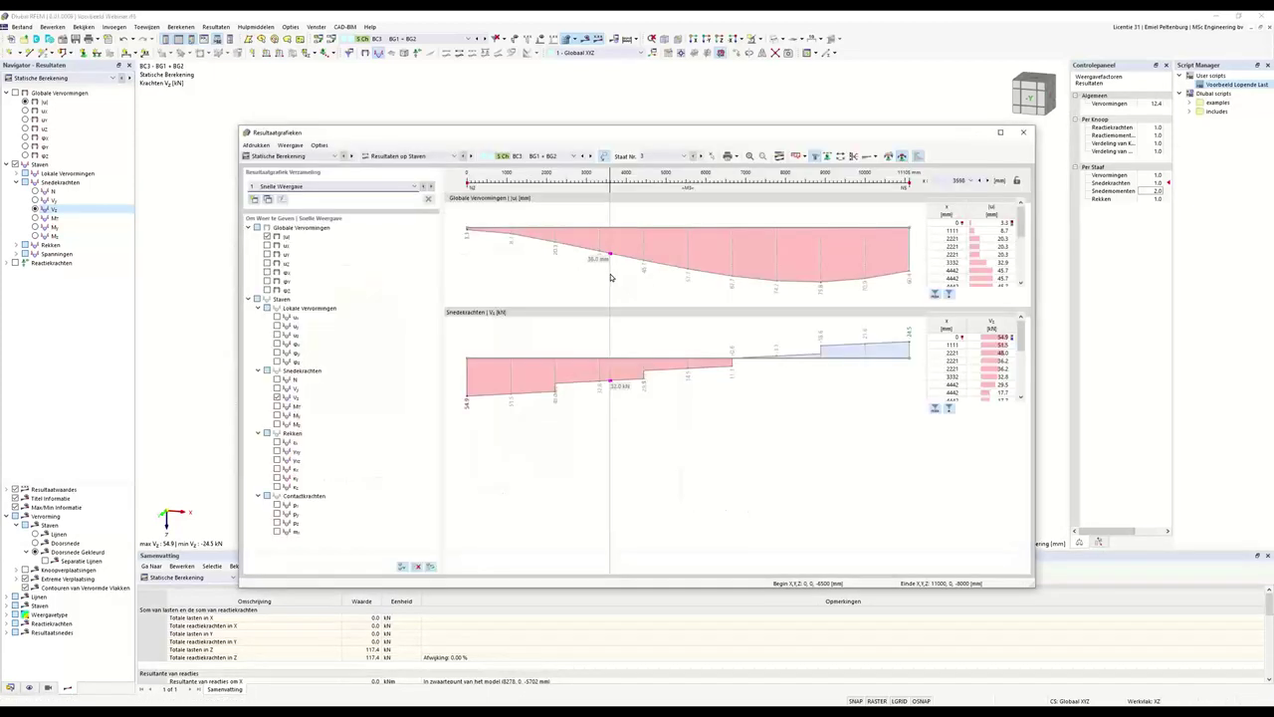
left_click_drag(237, 126, 64, 22)
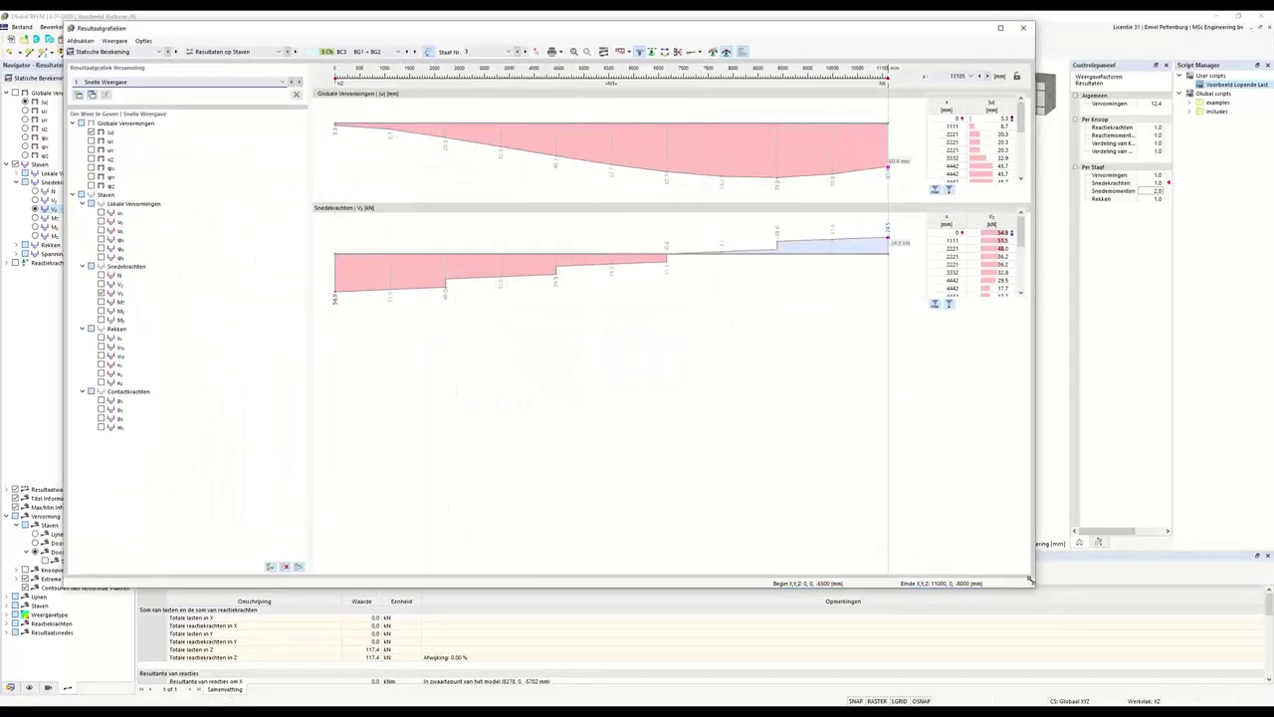
left_click_drag(1031, 587, 1112, 655)
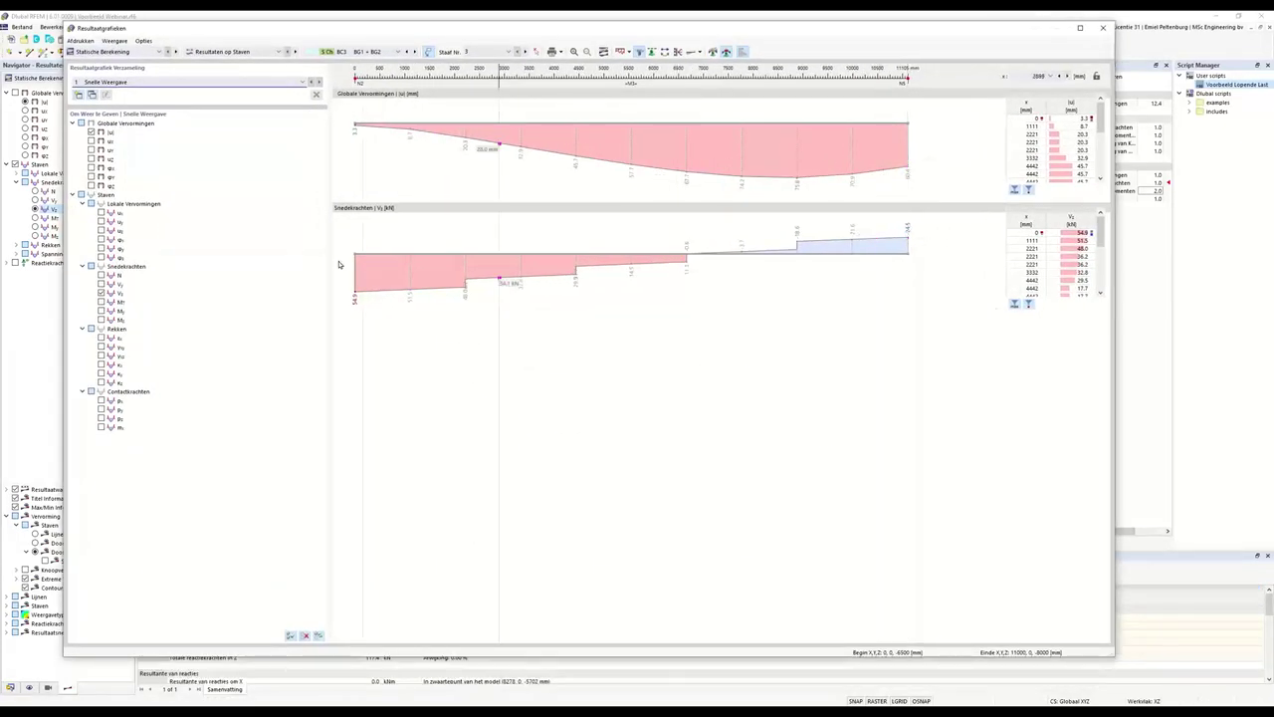
Add the My moment diagram and create a new result diagram collection named "Vz + My"
left_click(101, 311)
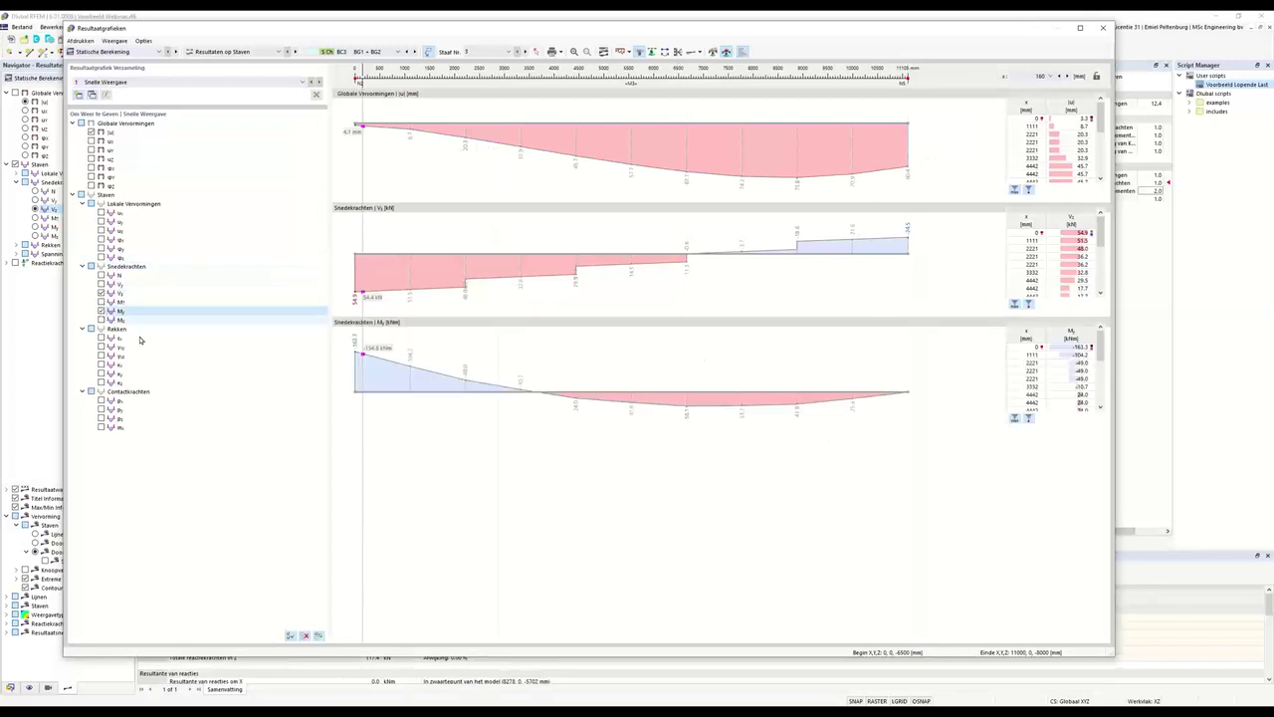
left_click(128, 82)
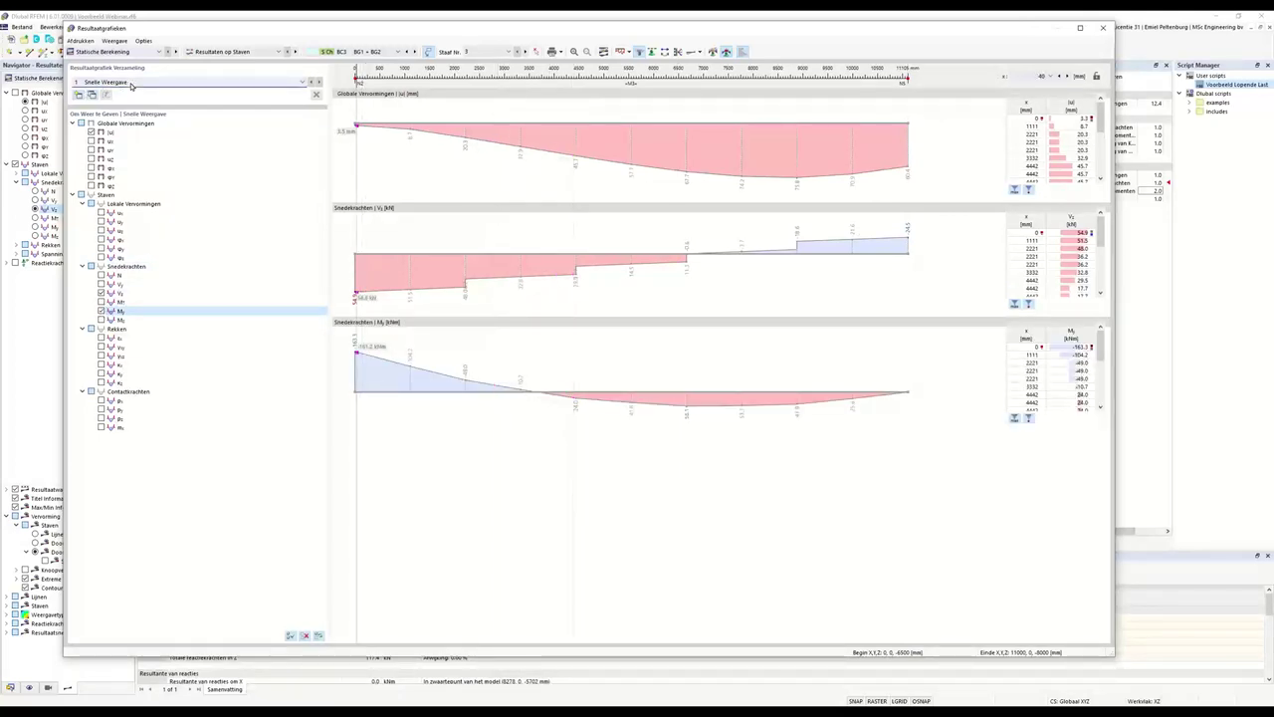
left_click(128, 91)
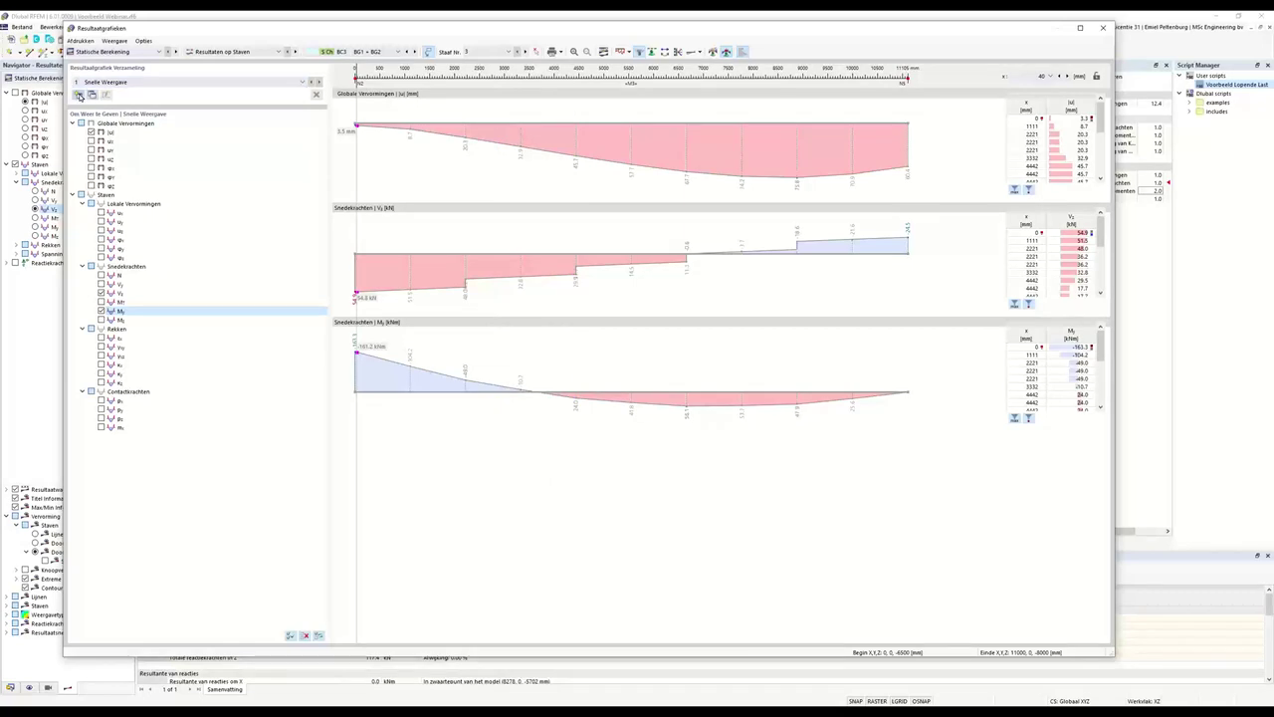
left_click(78, 93)
type("Vz + My")
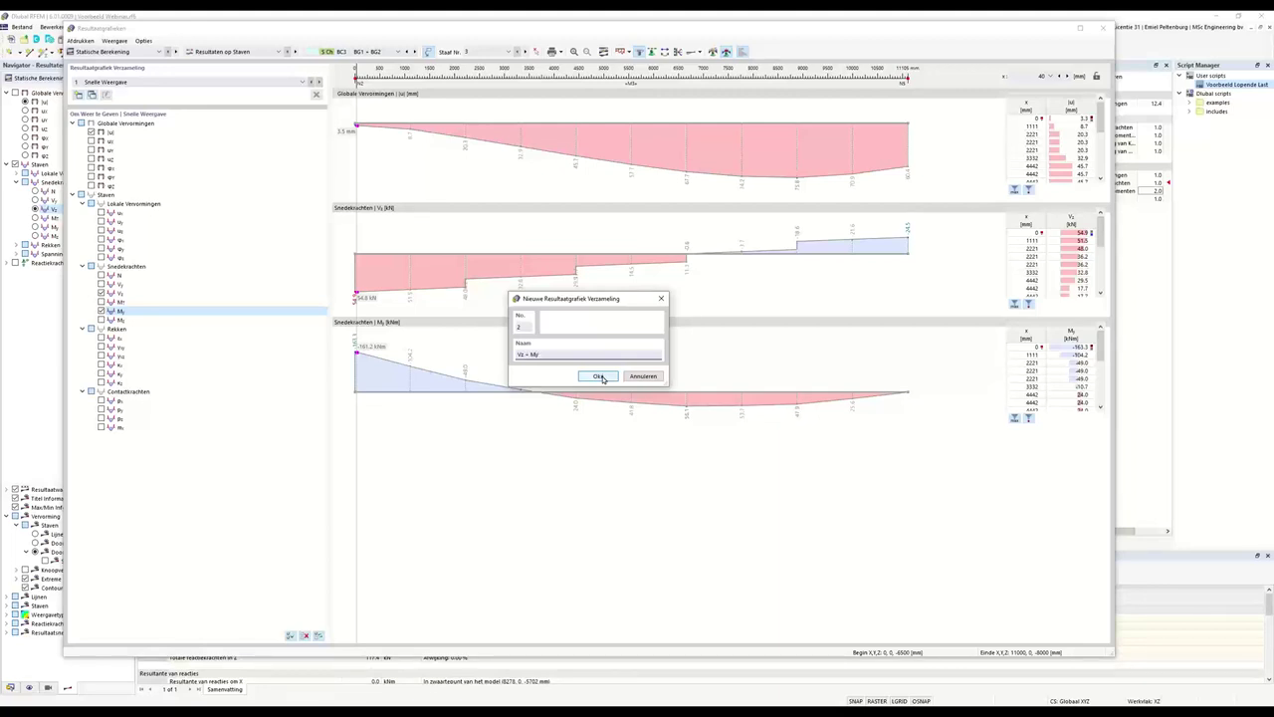
left_click(598, 376)
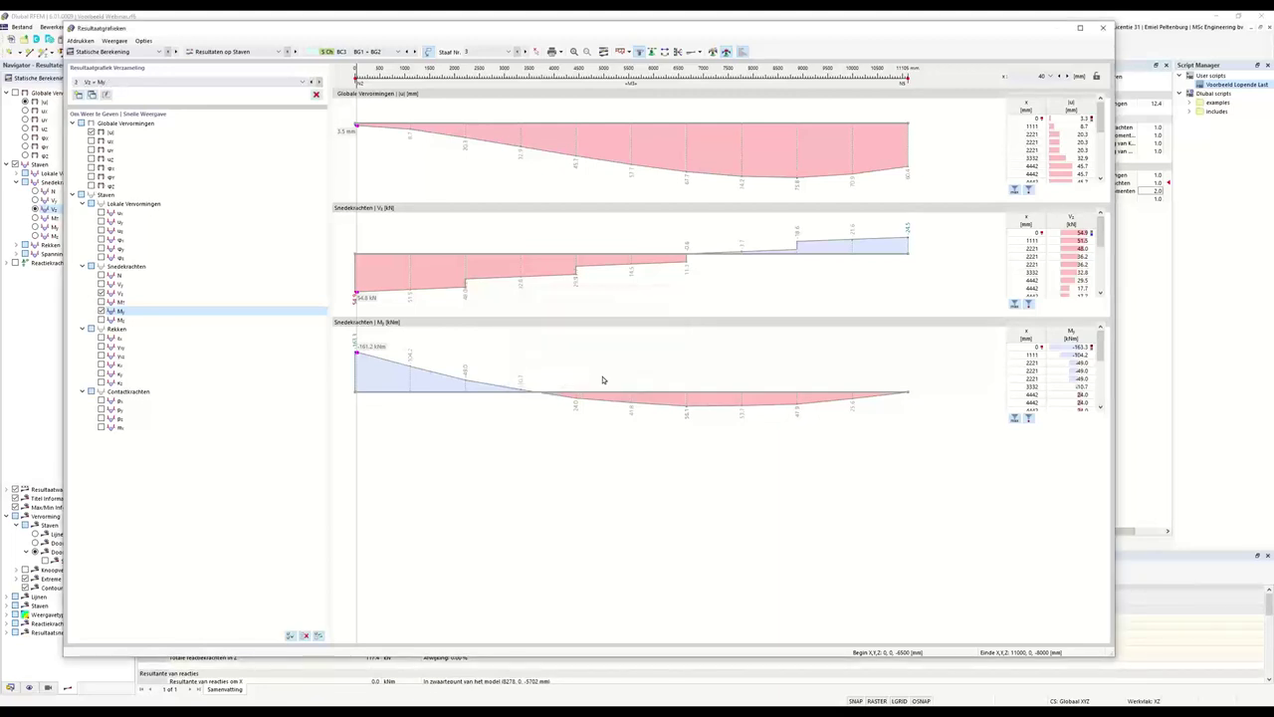
Remove the global deformation |u| diagram from the "Vz + My" collection and close the result diagrams
key("Up")
key("Up")
key("Up")
key("Up")
key("Up")
key("Up")
key("Up")
key("Up")
key("Up")
key("Up")
key("Up")
key("Up")
key("Up")
key("Up")
key("Up")
key("Up")
key("Up")
key("Up")
key("Up")
key("Up")
key("space")
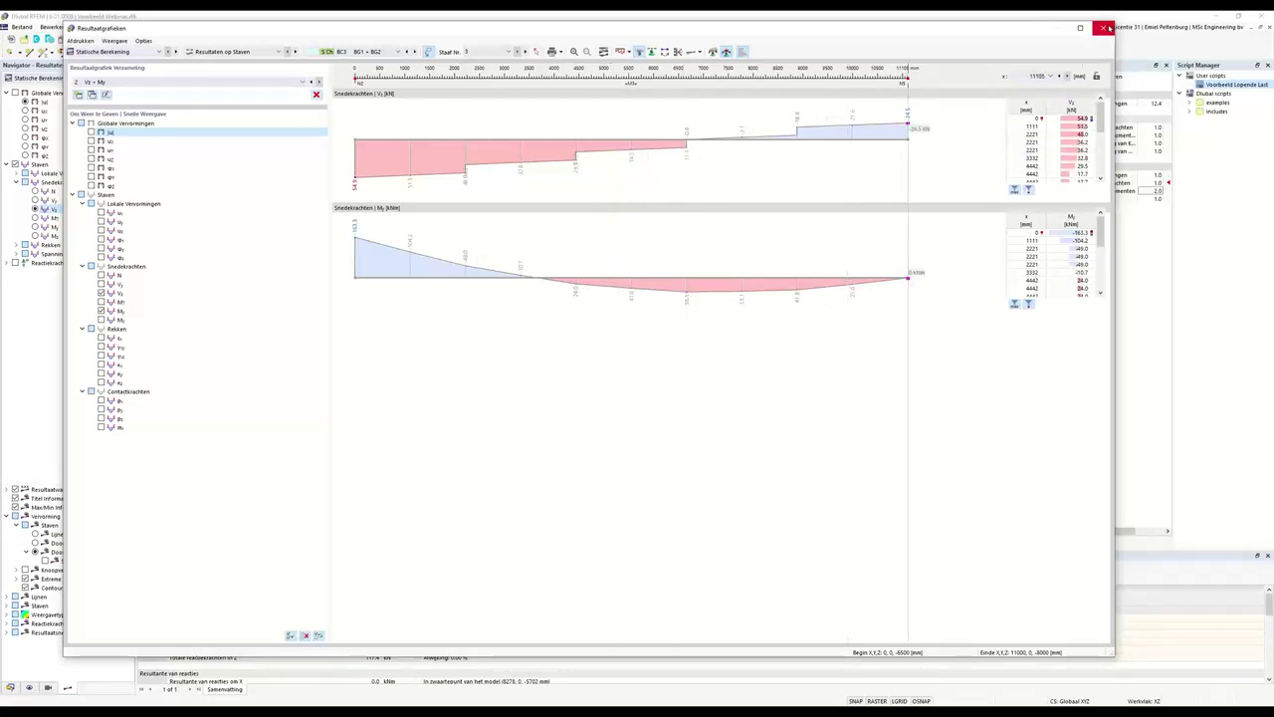
left_click_drag(1110, 657, 1062, 654)
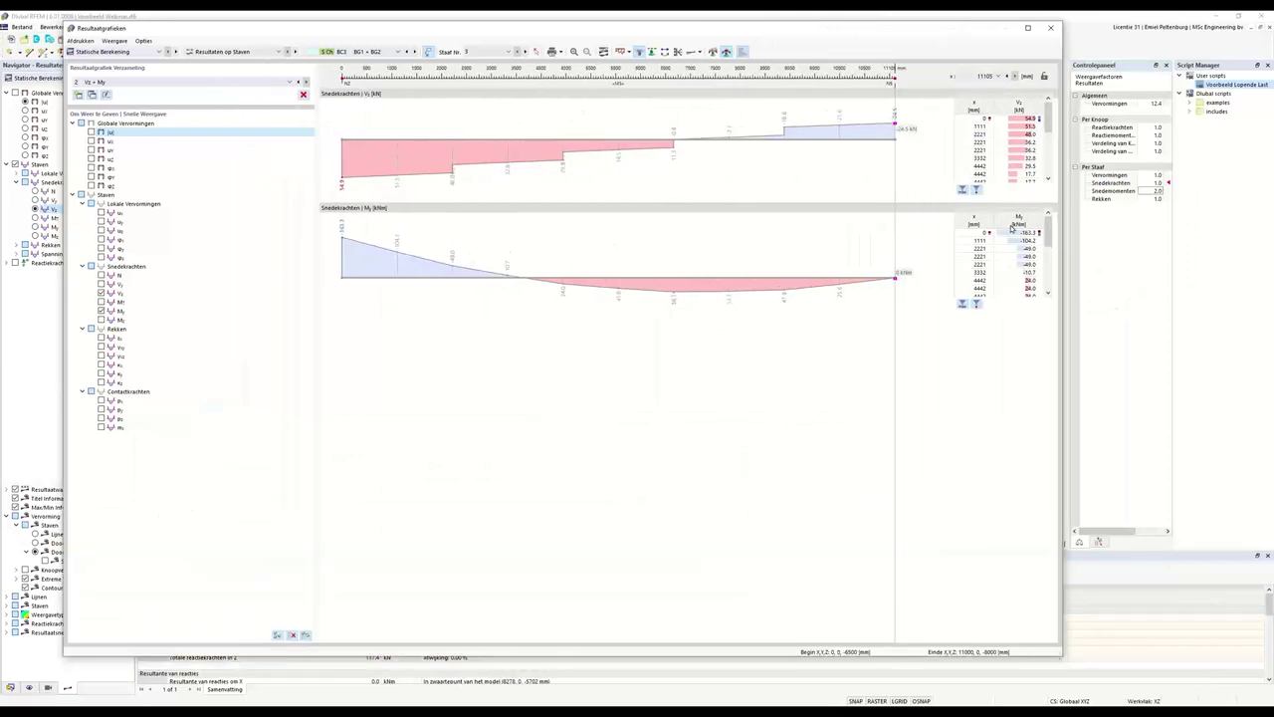
left_click(1053, 28)
Turn on the reaction forces (Reactiekrachten) and look closely at those on the left support
middle_click_drag(408, 169, 416, 170)
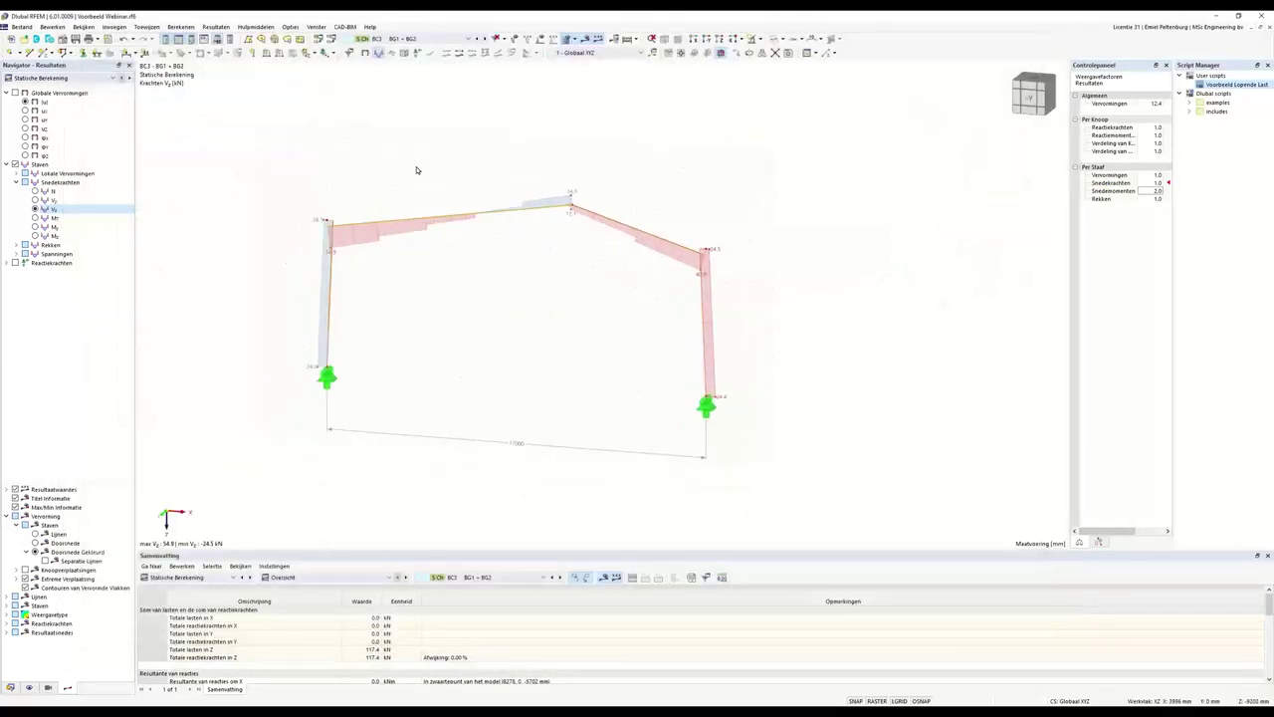
left_click(16, 262)
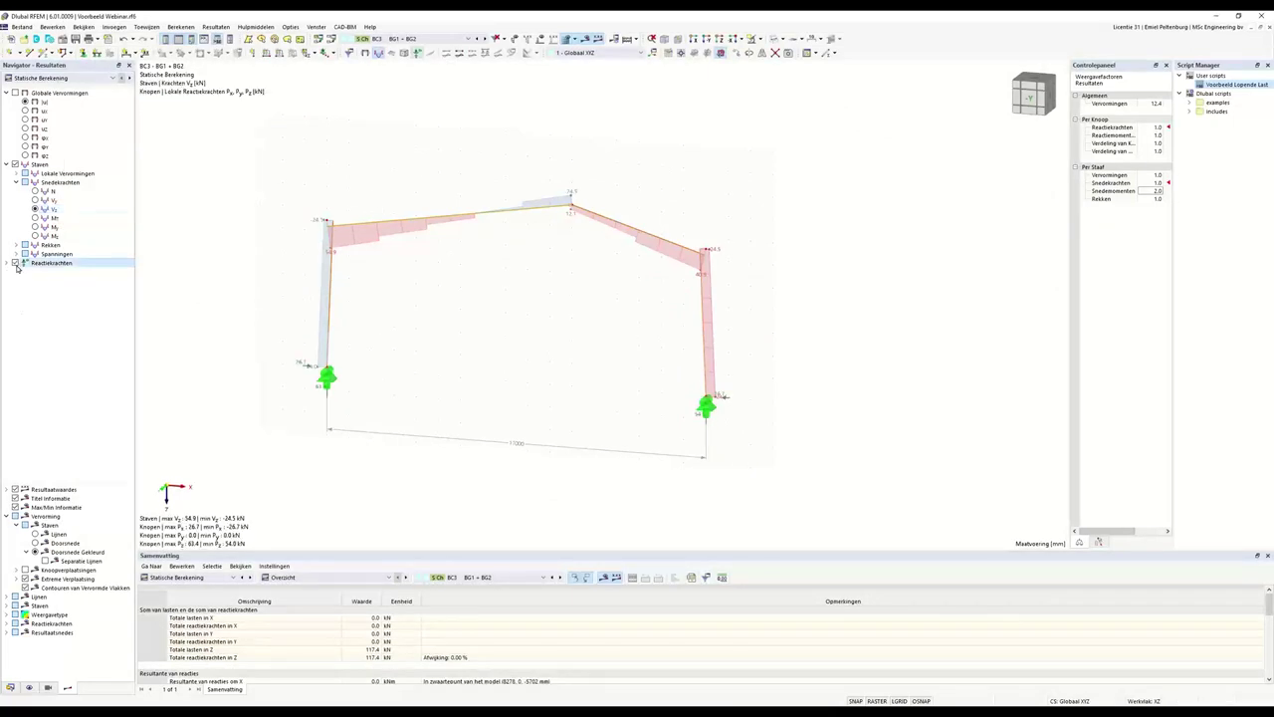
scroll(336, 407, "up", 5)
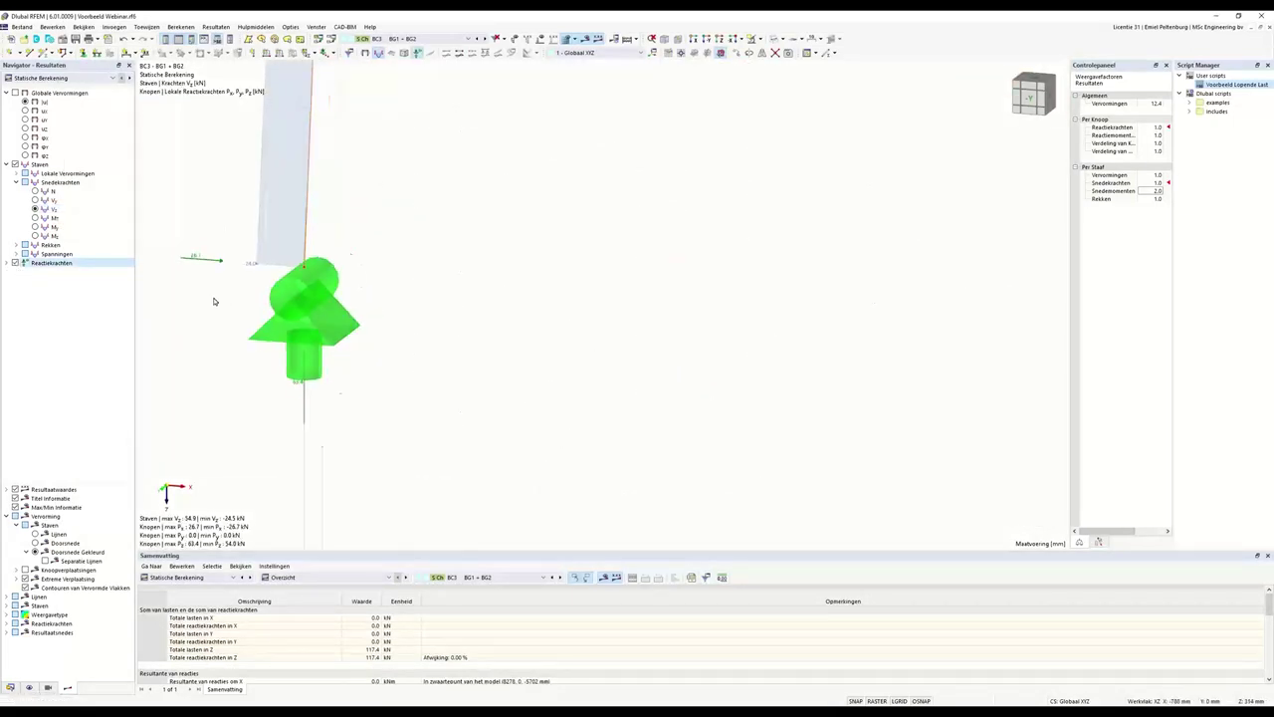
scroll(337, 407, "down", 1)
Limit the displayed objects to the supported nodes (Knopen met Ondersteuning) using the generated visibilities
left_click(46, 687)
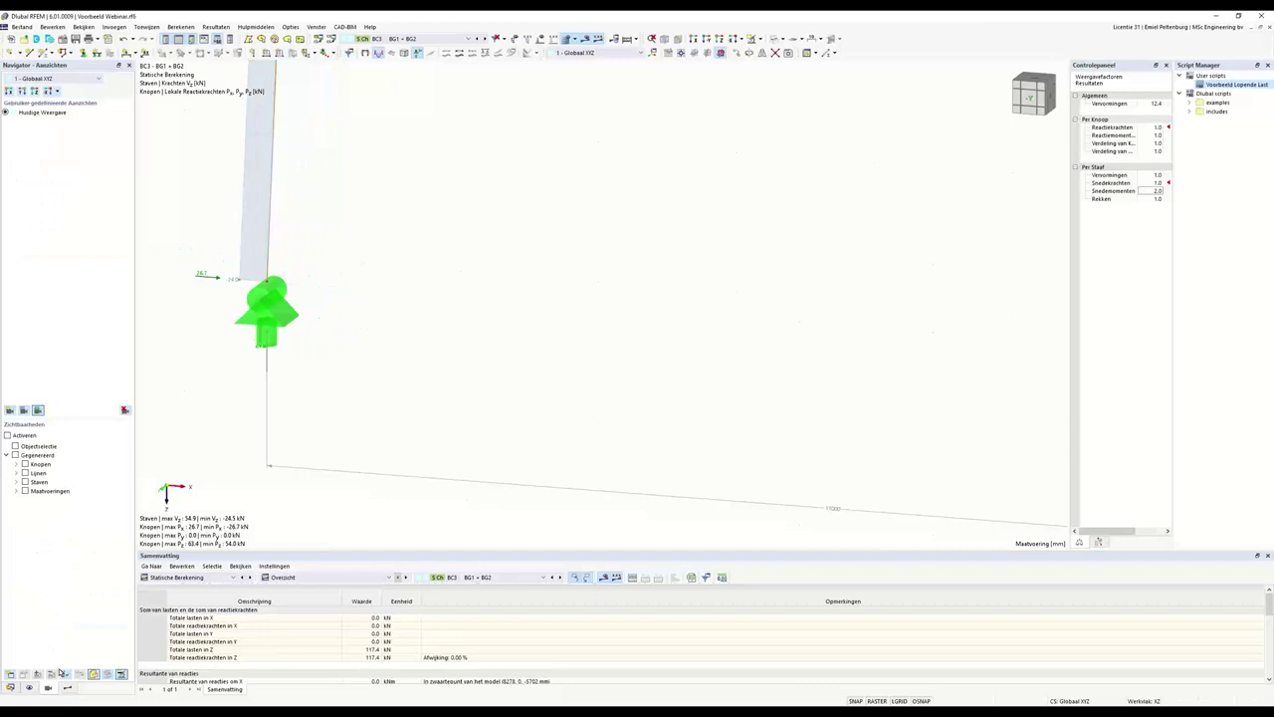
left_click(17, 455)
left_click(25, 464)
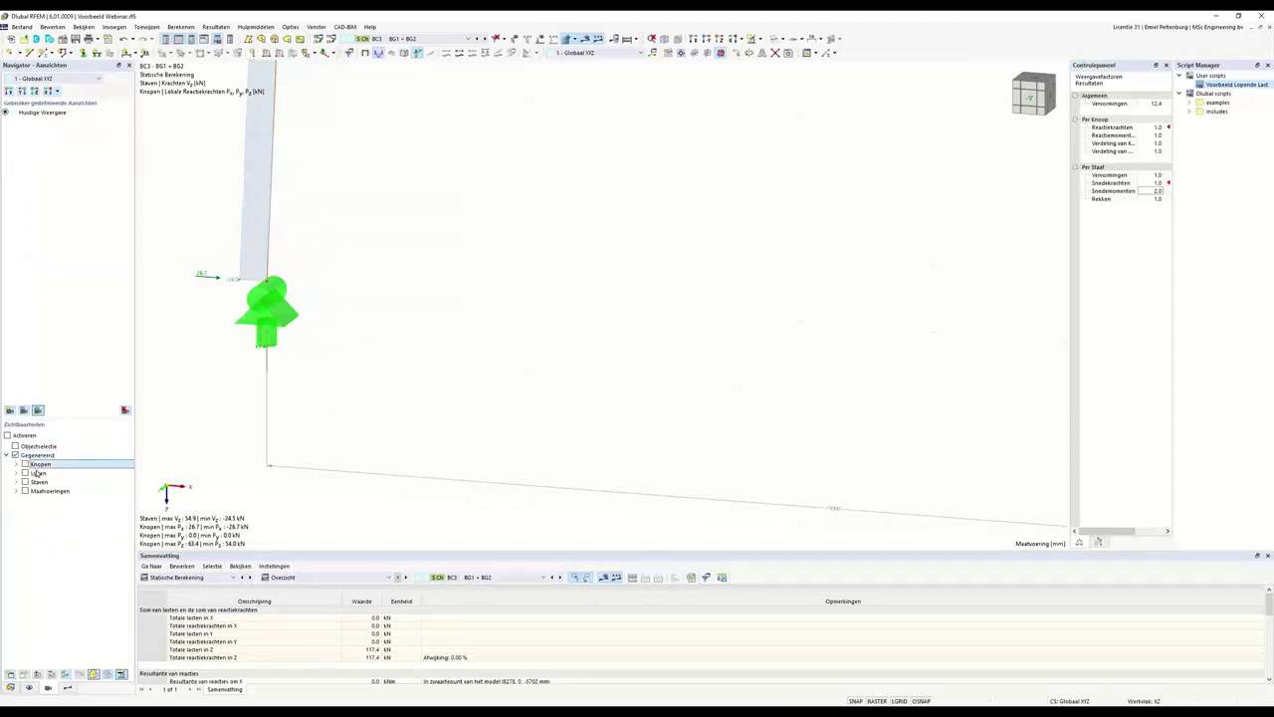
left_click(19, 464)
left_click(36, 485)
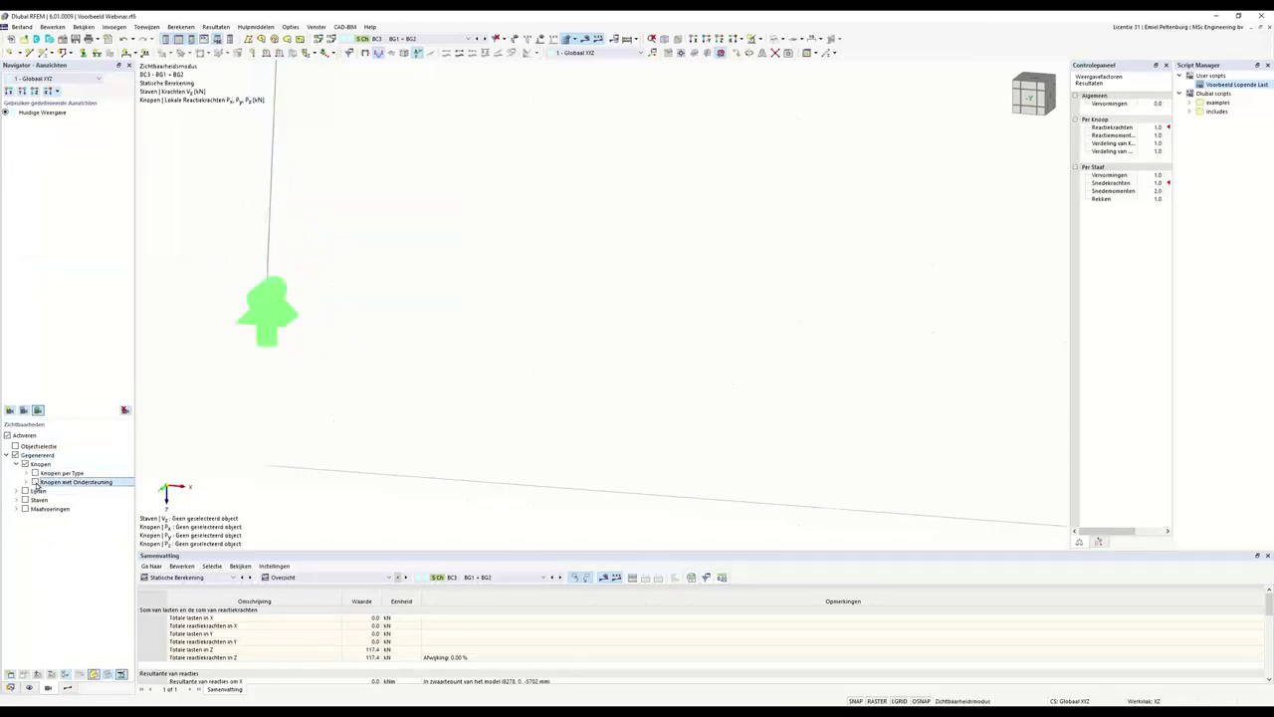
scroll(407, 375, "down", 5)
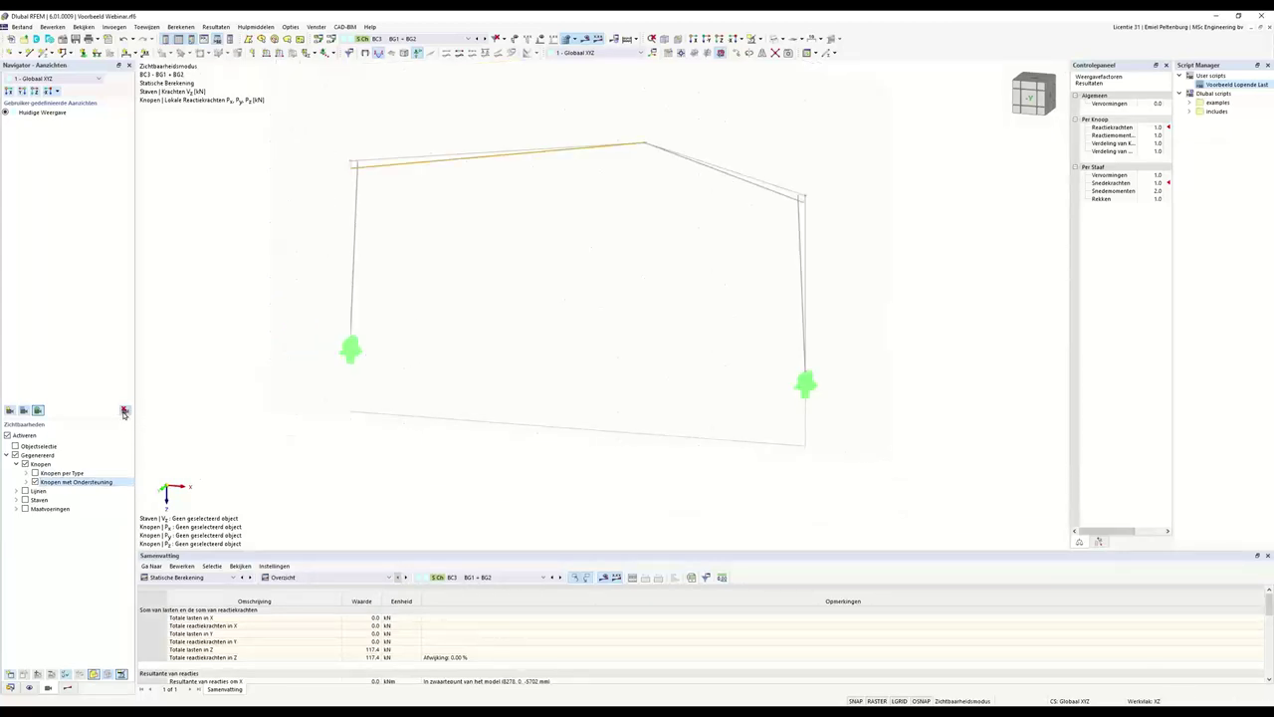
Unhide all hidden objects and take another close look at the left support's reaction forces
right_click(423, 289)
mouse_move(534, 439)
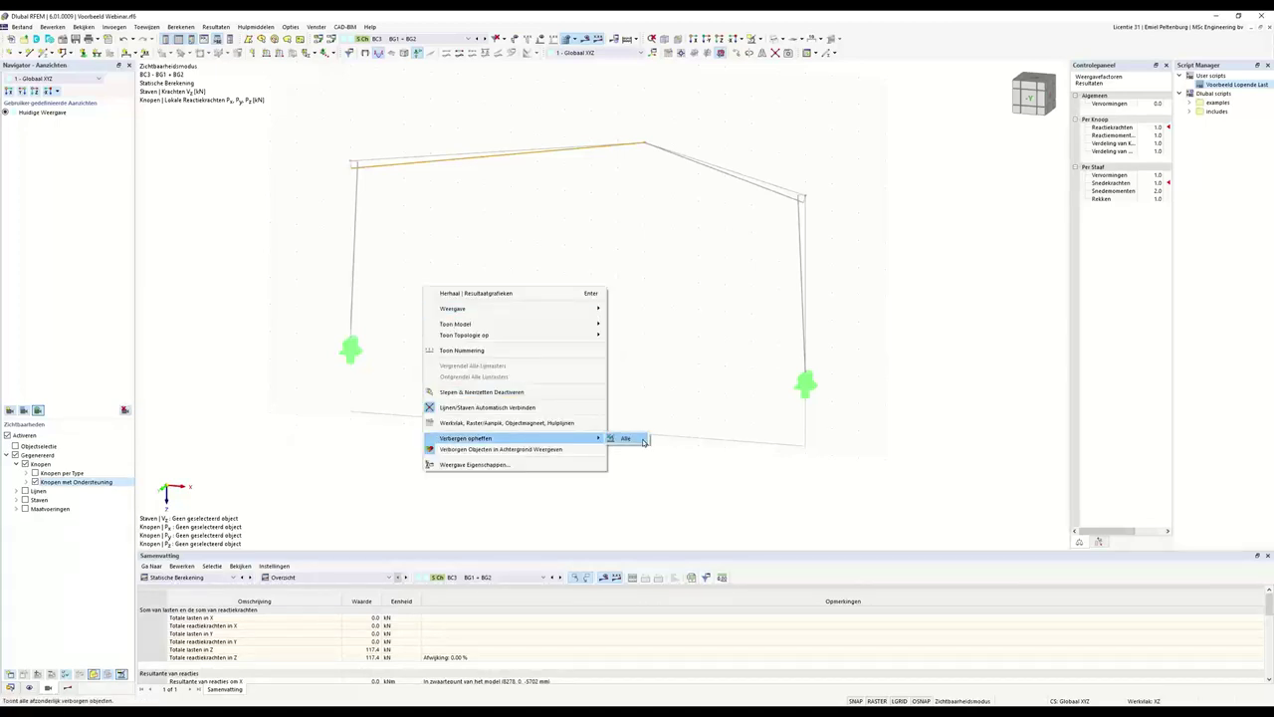
left_click(643, 440)
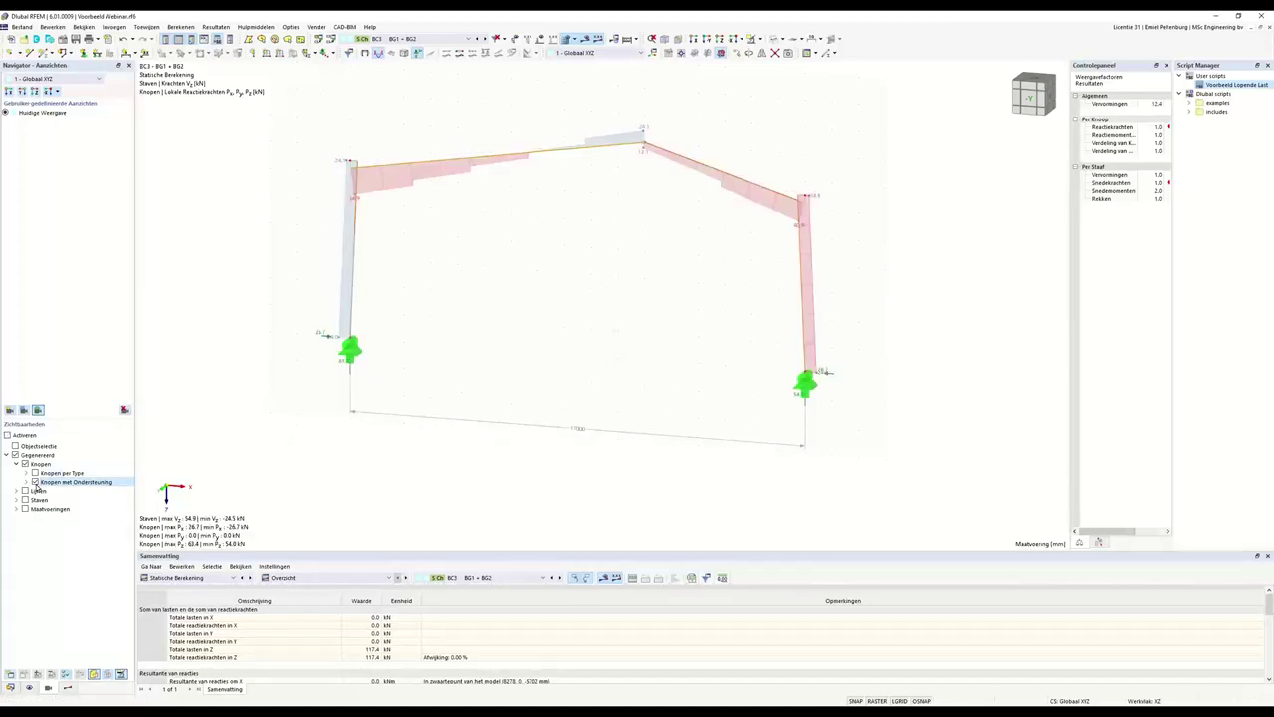
scroll(366, 320, "up", 5)
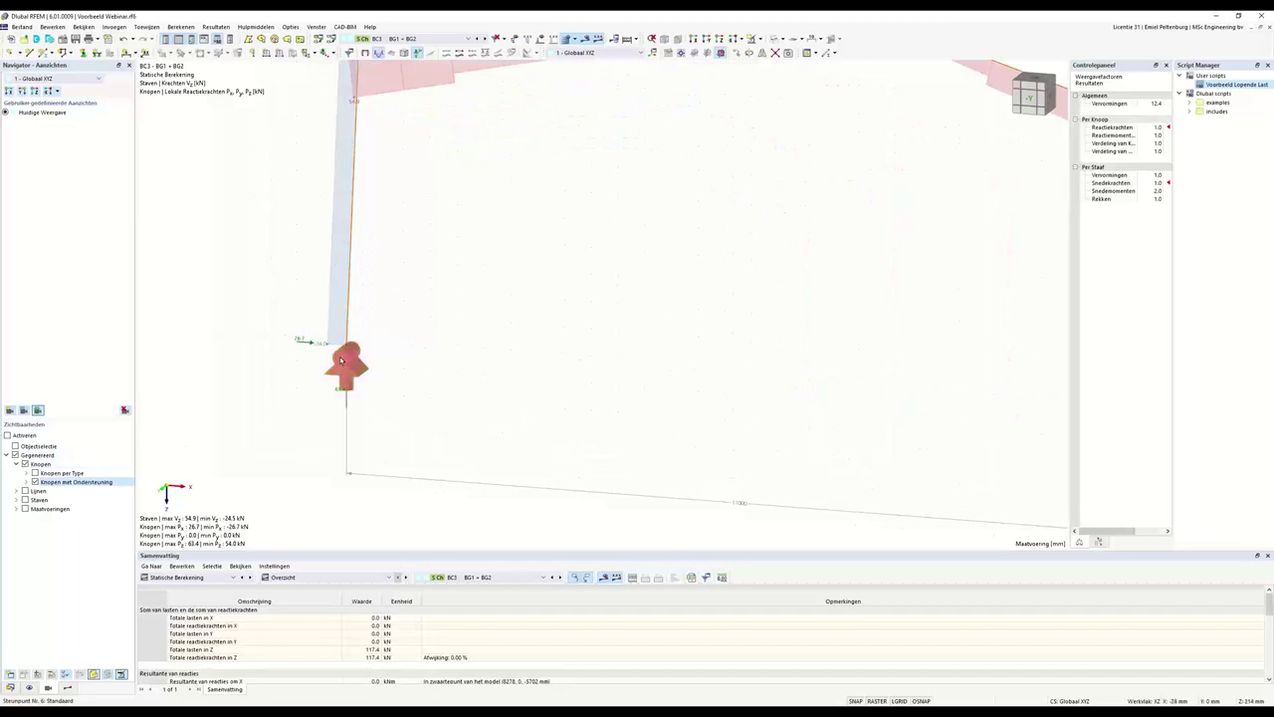
scroll(338, 351, "down", 4)
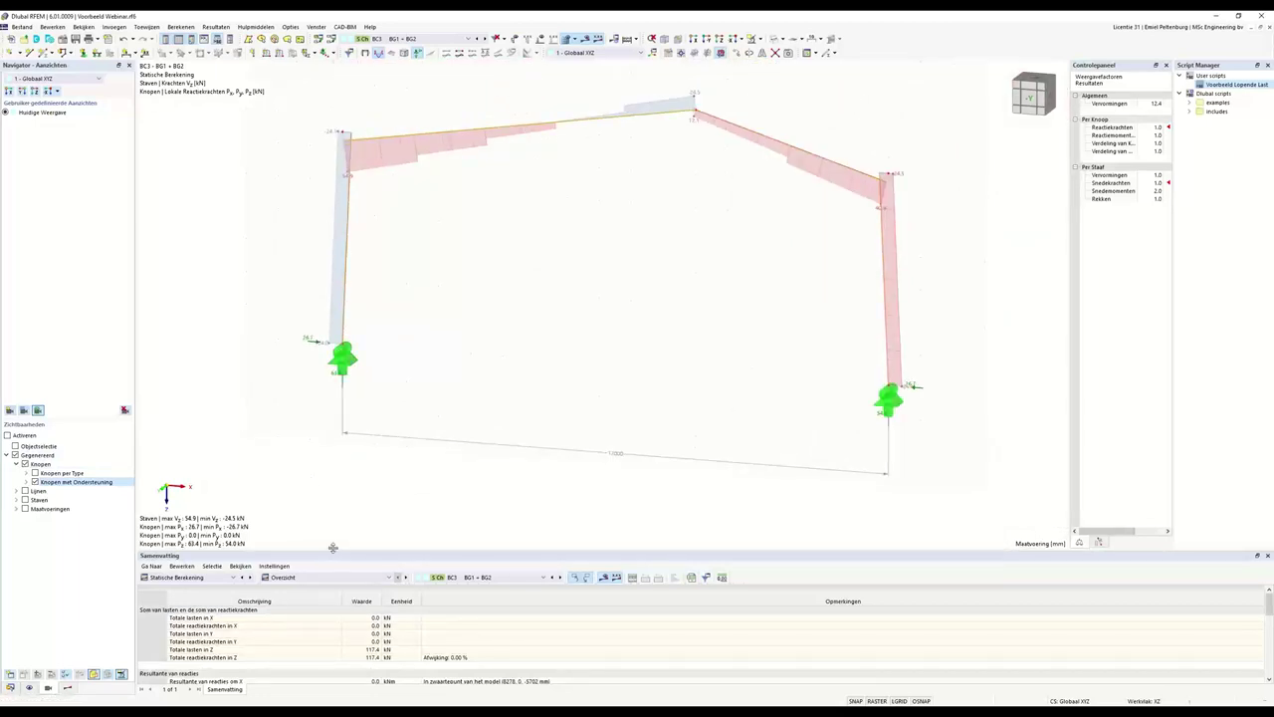
Enlarge the results summary table and show design situation OS1, UGT (STR/GEO), for the static analysis
left_click_drag(323, 550, 324, 445)
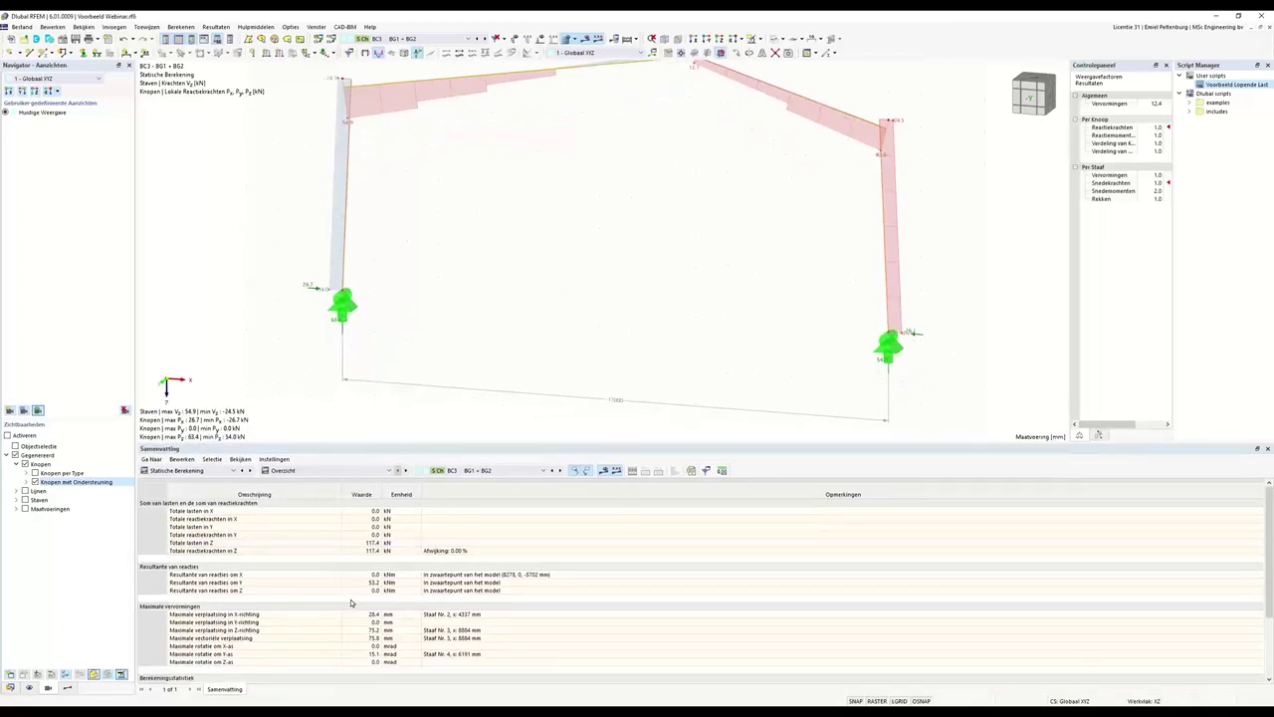
left_click(448, 472)
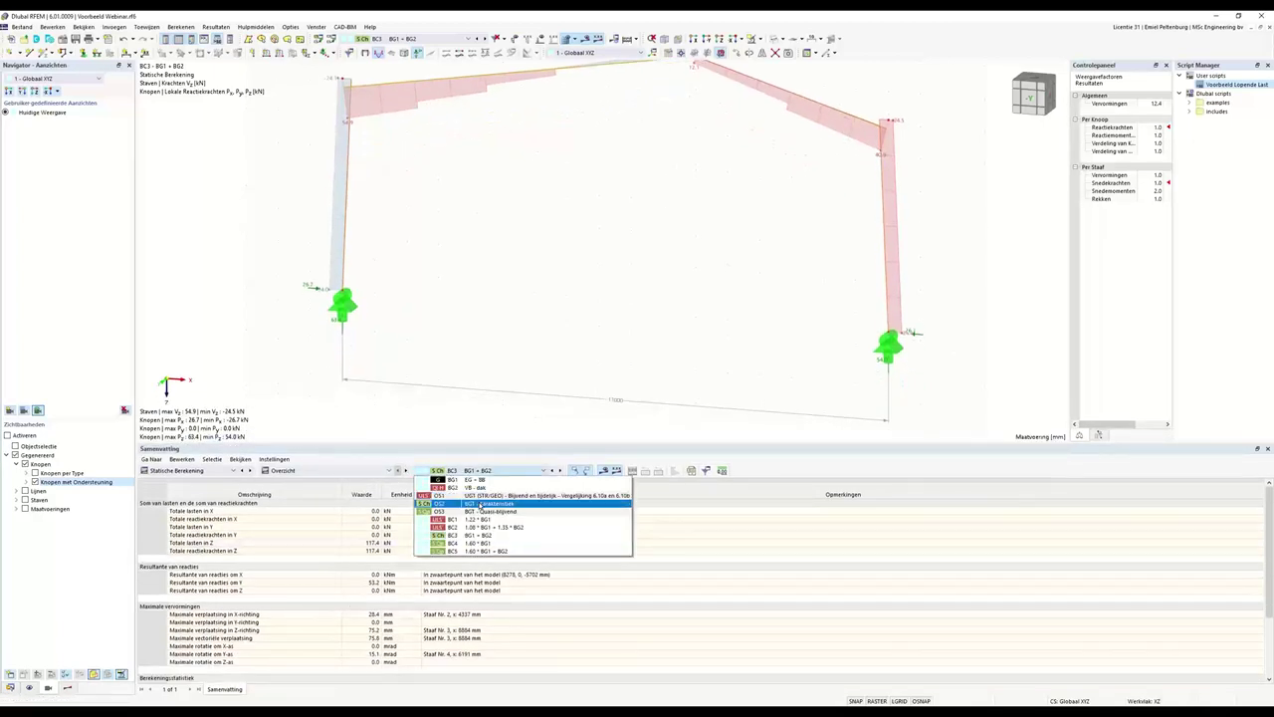
left_click(481, 495)
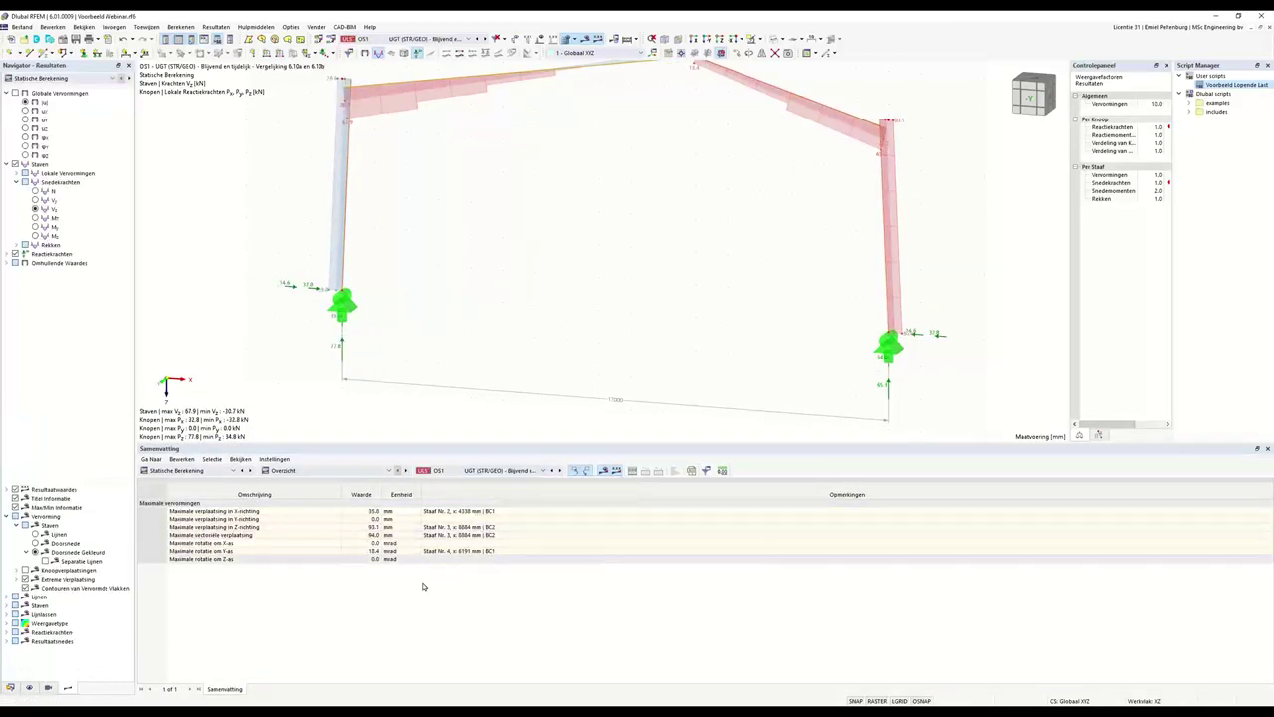
left_click(312, 471)
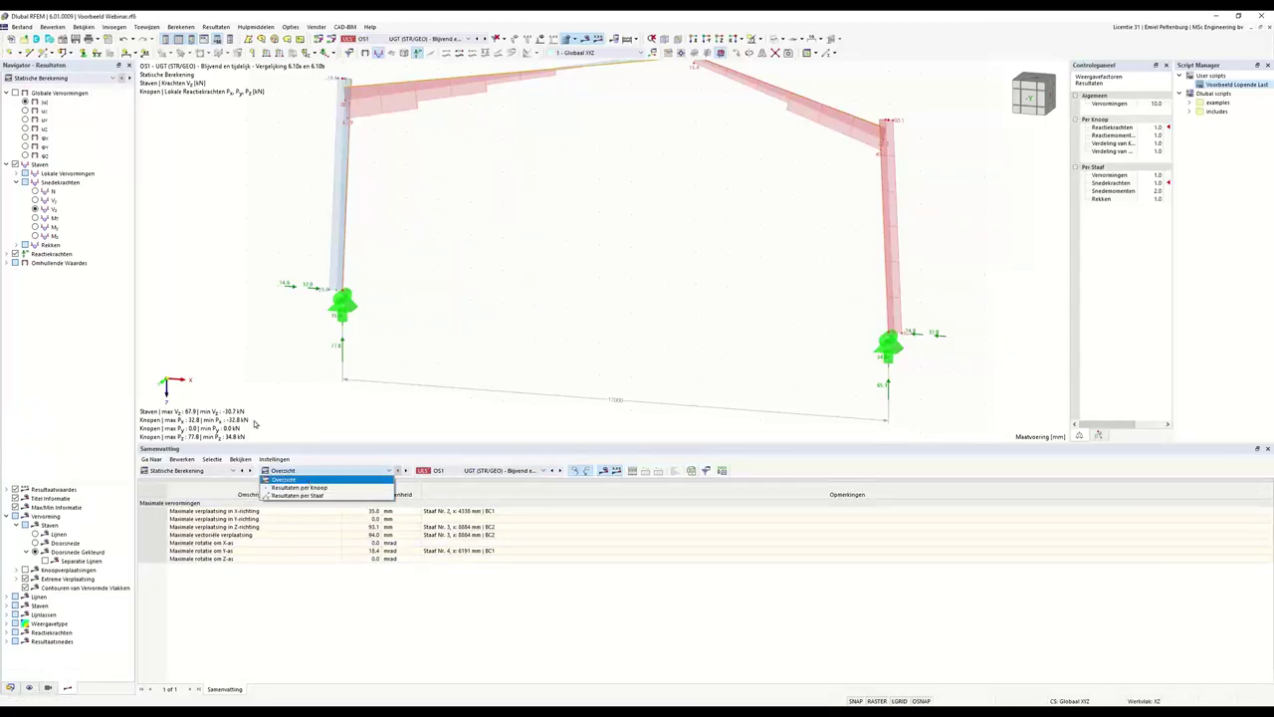
Switch the results to the timber design (Houtontwerp), shrink the table and examine its error entry for the members
left_click(204, 471)
left_click(185, 529)
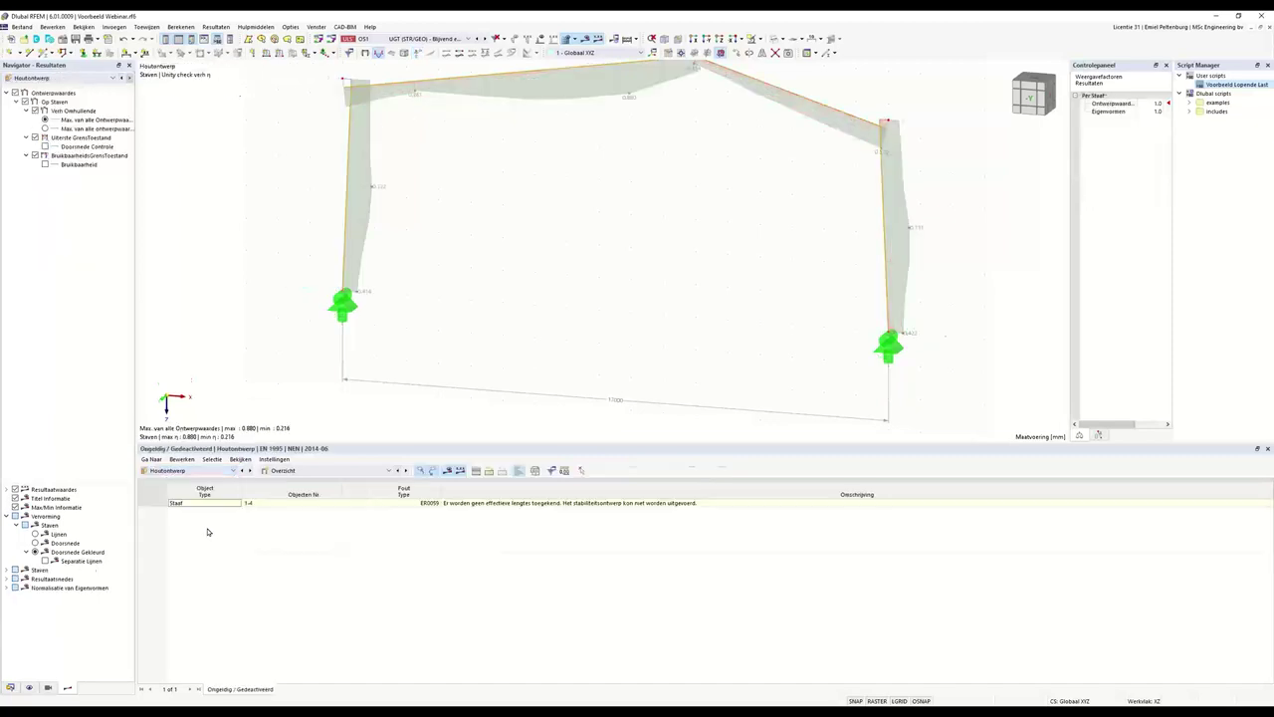
middle_click_drag(469, 250, 459, 277)
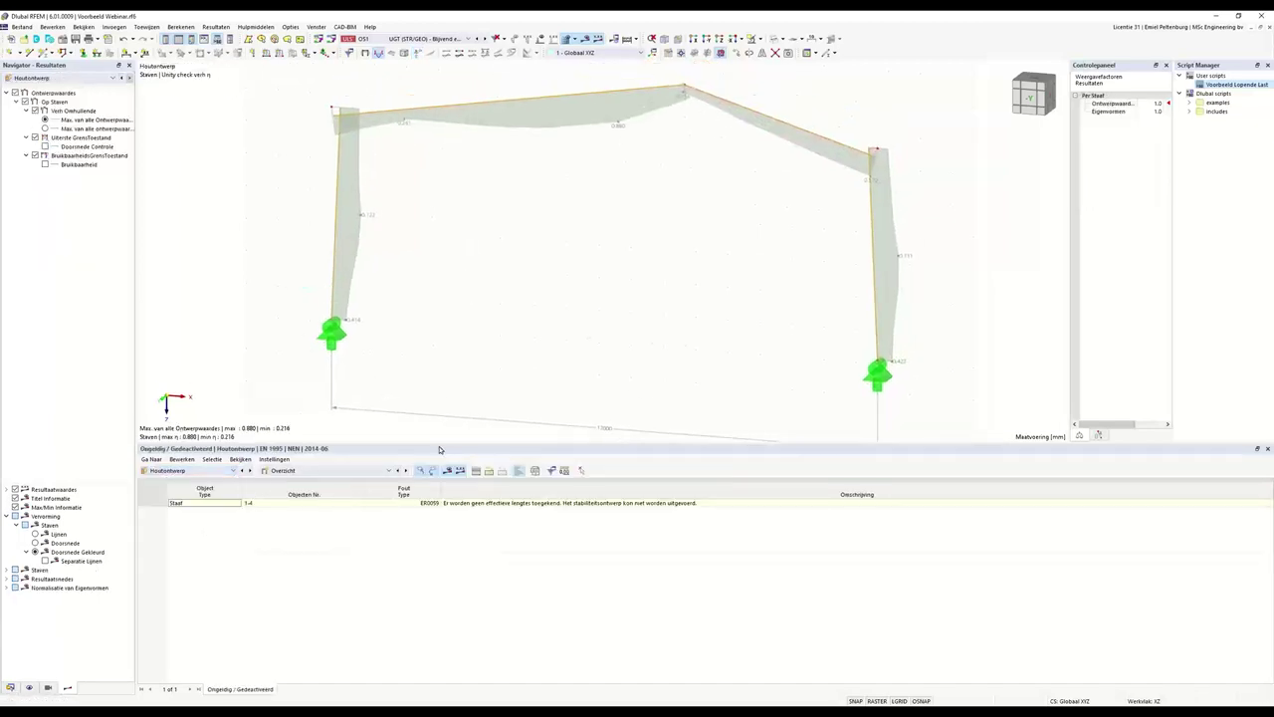
left_click_drag(439, 454, 441, 557)
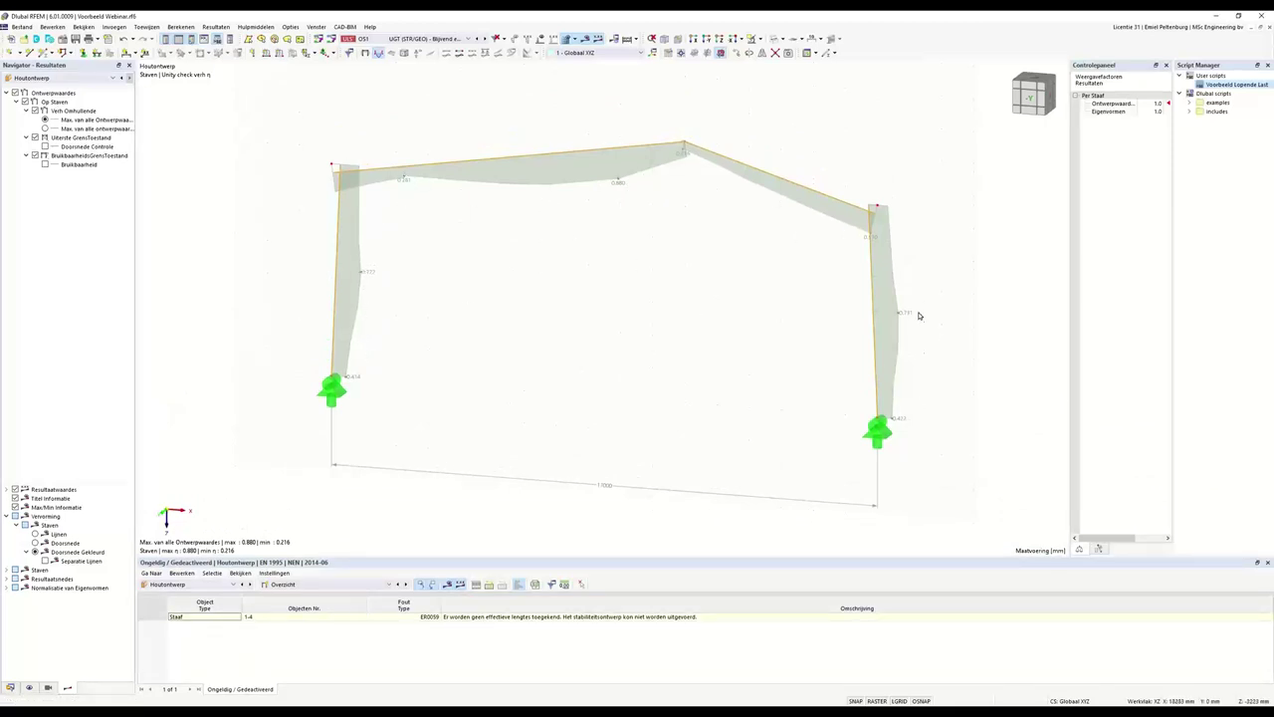
left_click(500, 619)
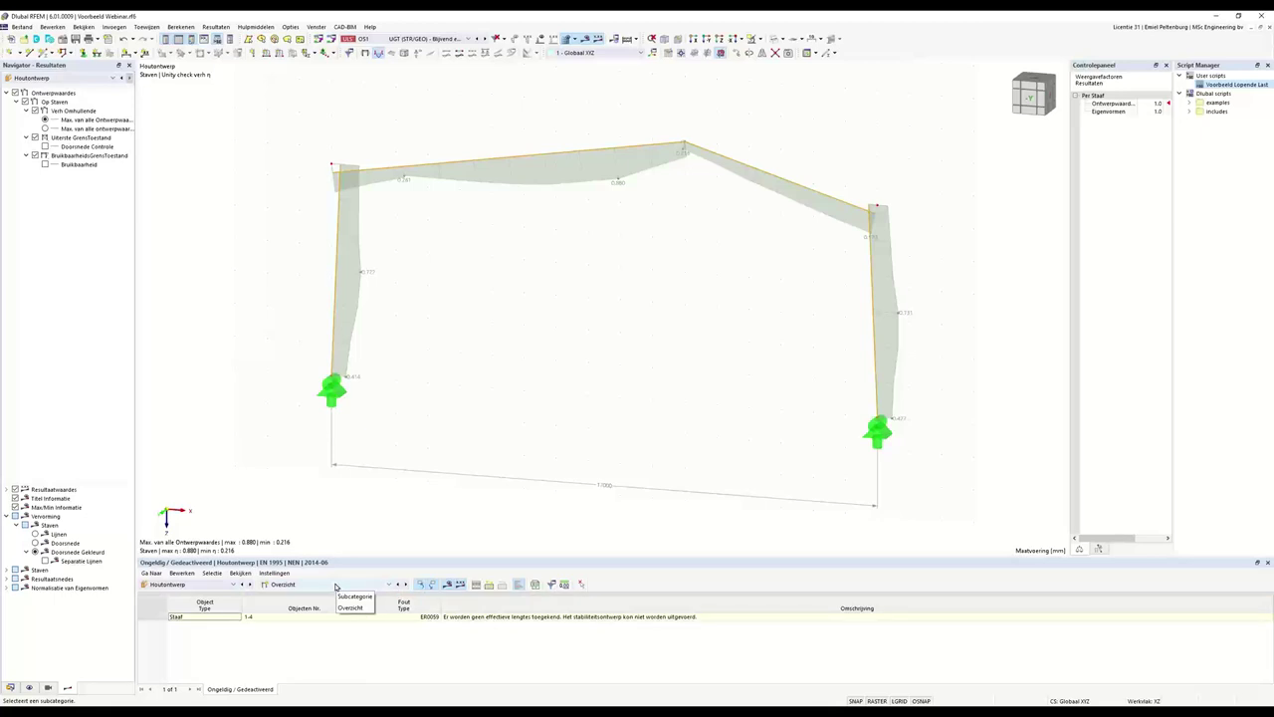
List the design ratios on members (Ontwerp Verhoudingen per Staven) in an enlarged table and examine the OS1 checks
left_click(335, 586)
left_click(328, 610)
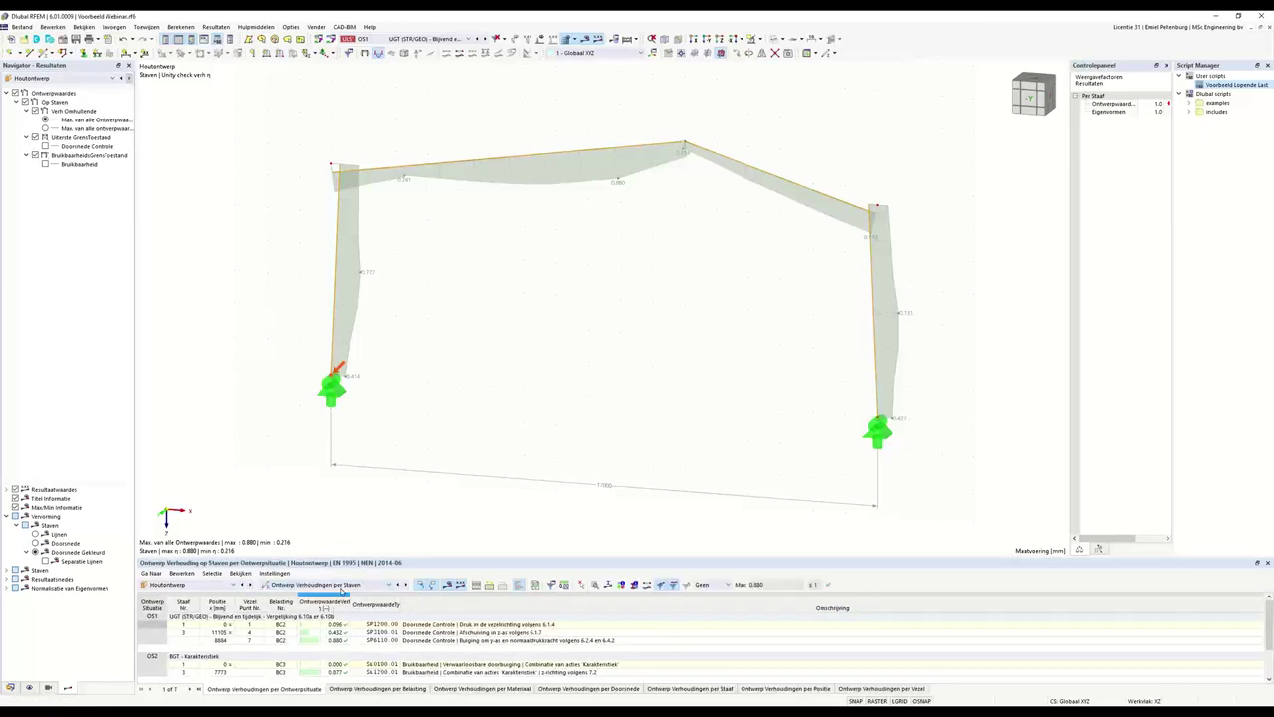
left_click_drag(348, 557, 348, 487)
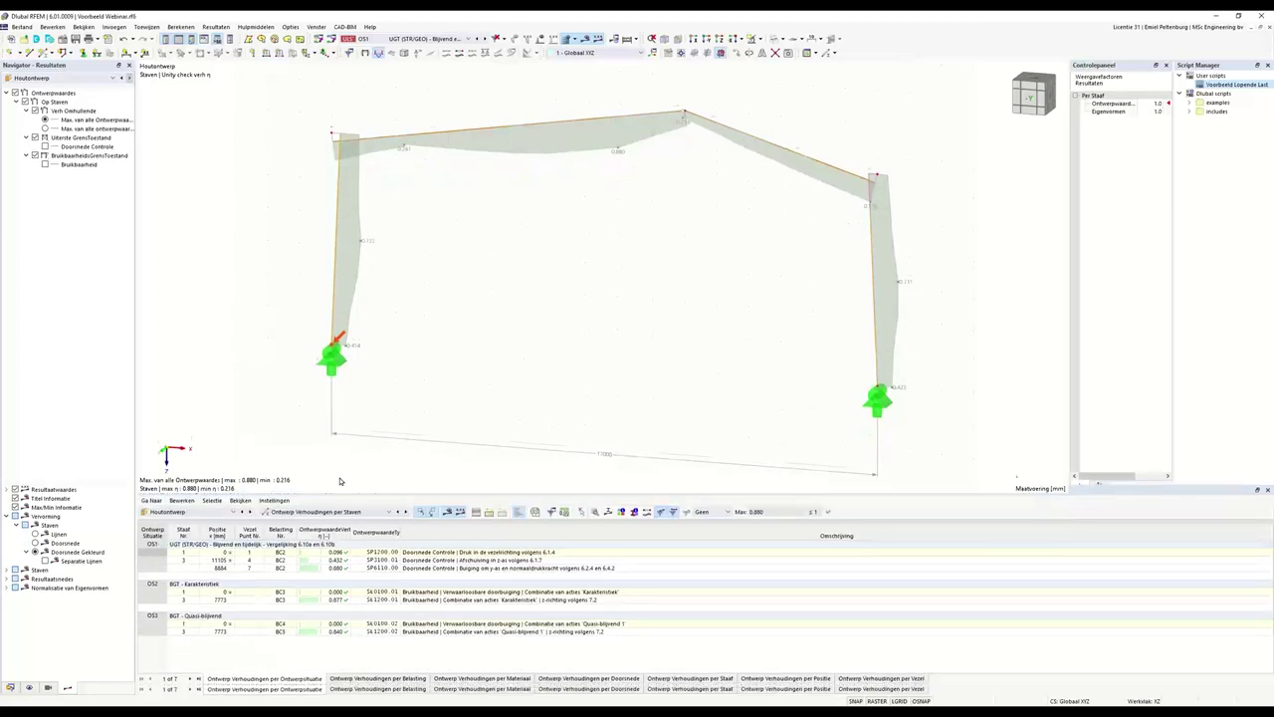
left_click(151, 550)
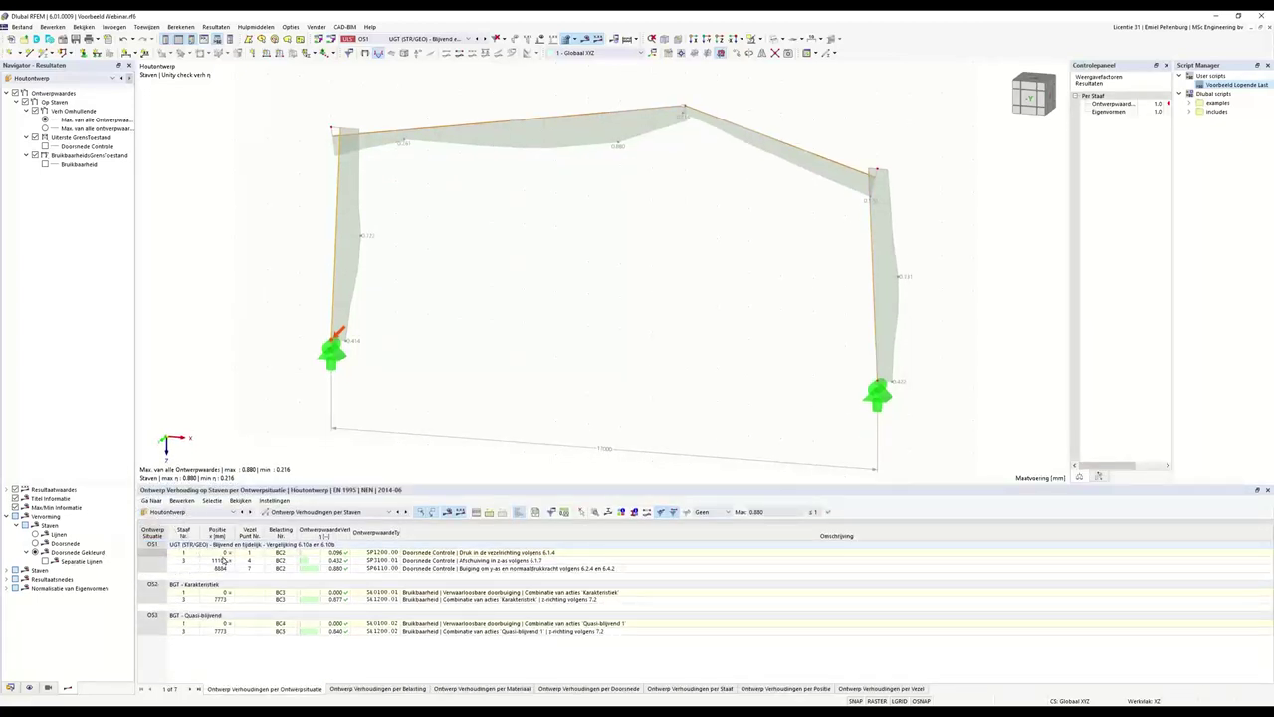
left_click(434, 555)
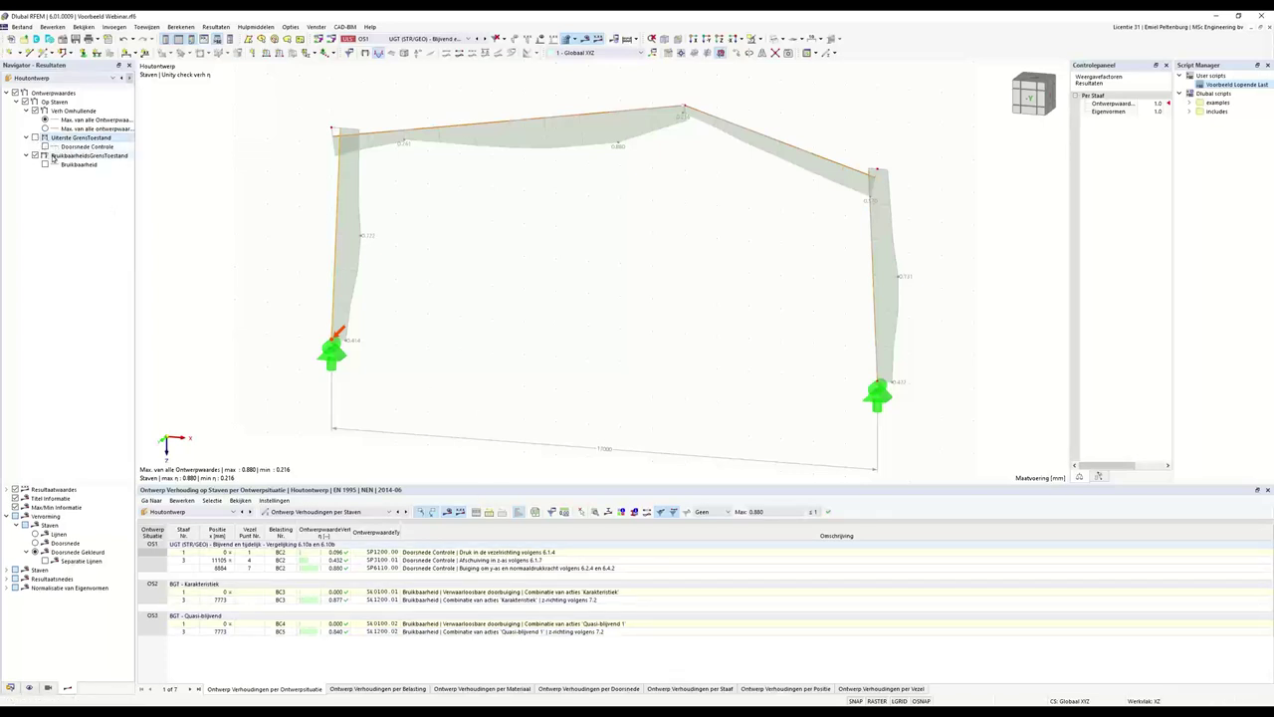
Replace the envelope ratio diagram on the members with the serviceability (Bruikbaarheid) and cross-section check (Doorsnede Controle) ratio diagrams
left_click(34, 111)
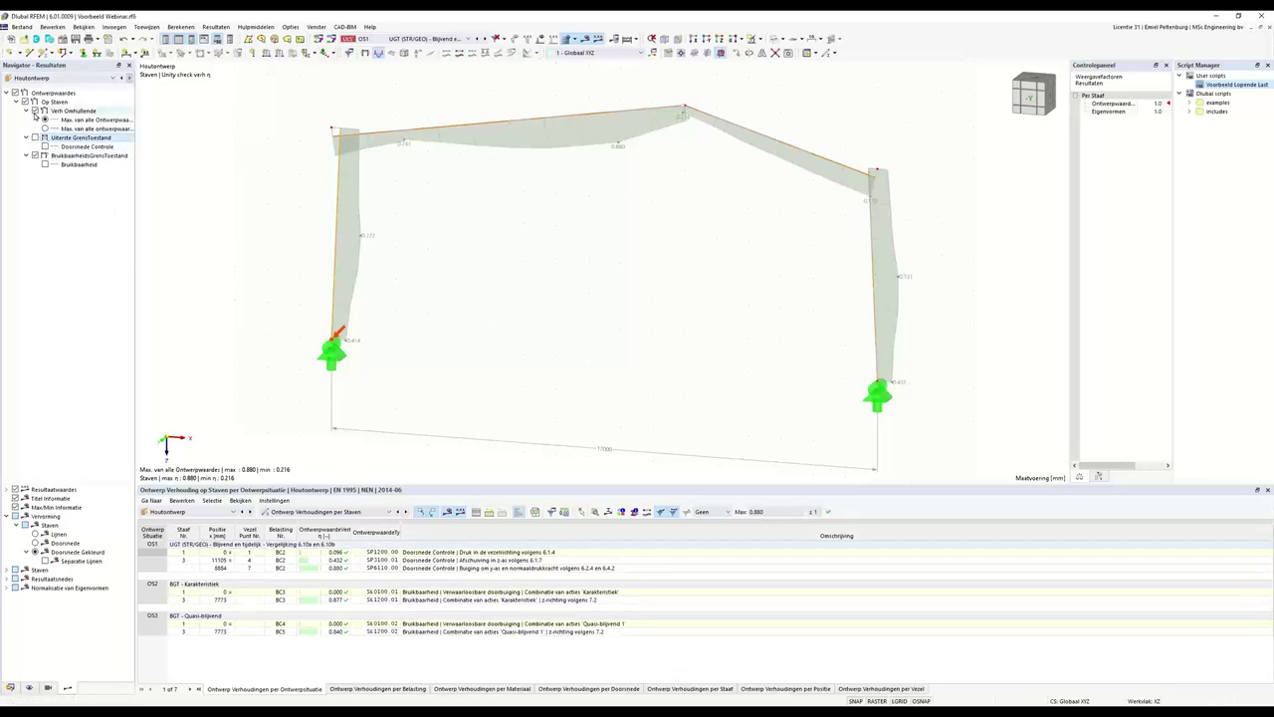
left_click(45, 164)
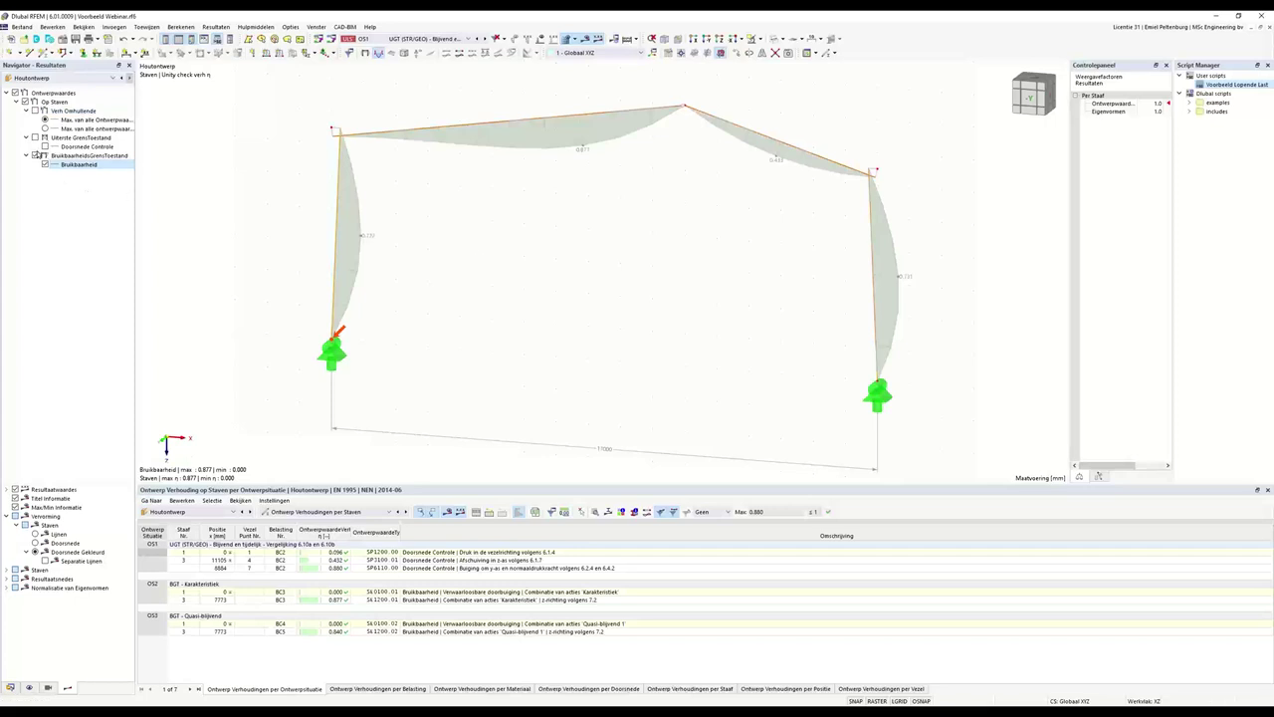
left_click(45, 146)
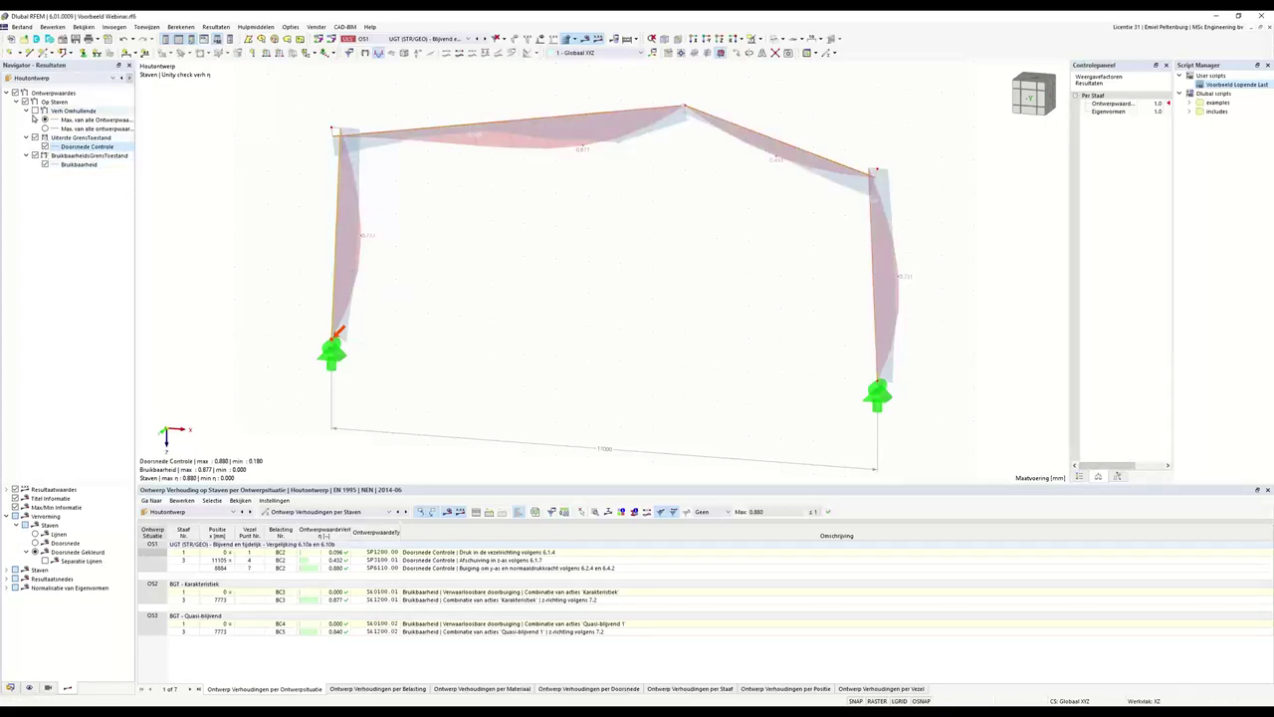
left_click(34, 110)
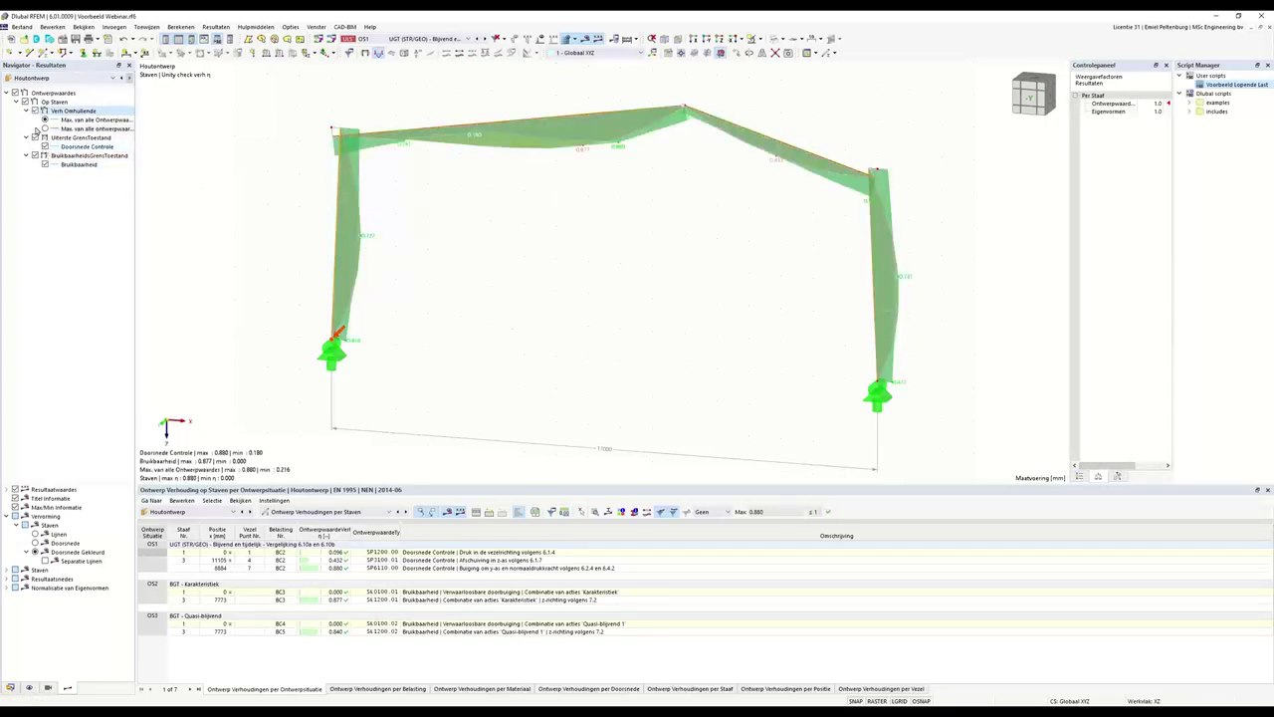
left_click(34, 110)
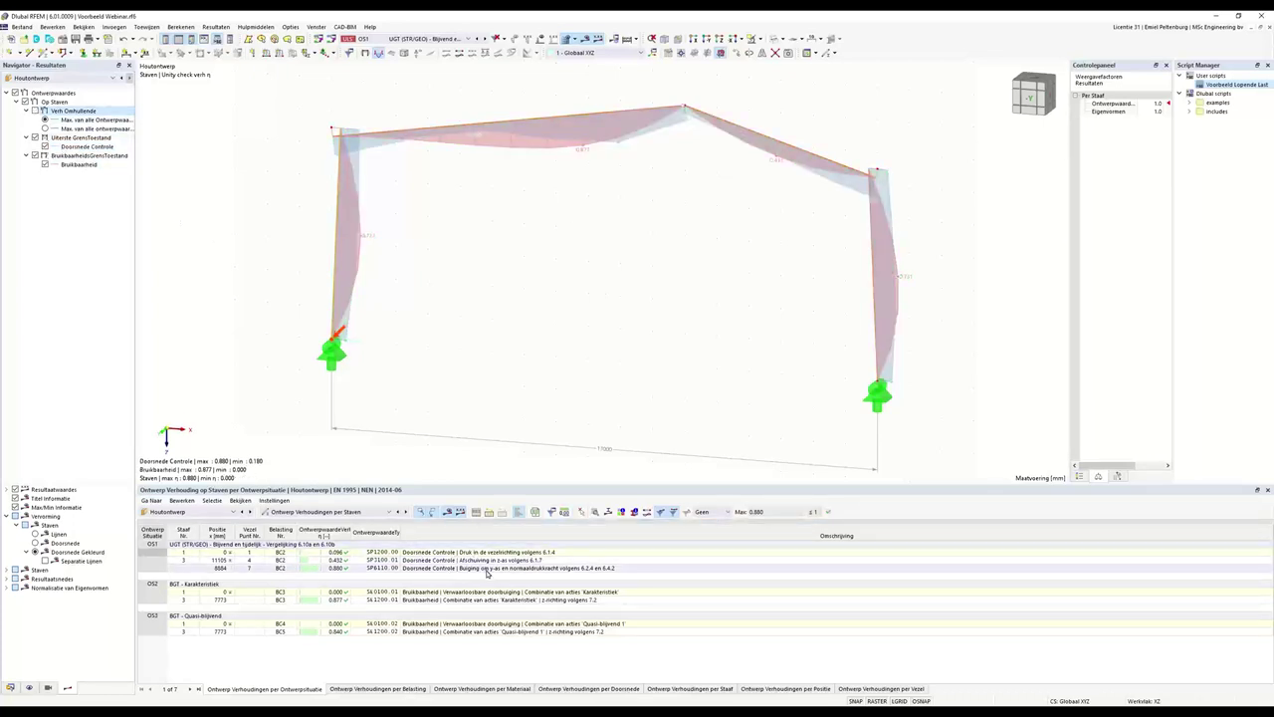
Open the design check details for OS1 check SP6110, bending about the y-axis with compression, and highlight its description
double_click(480, 569)
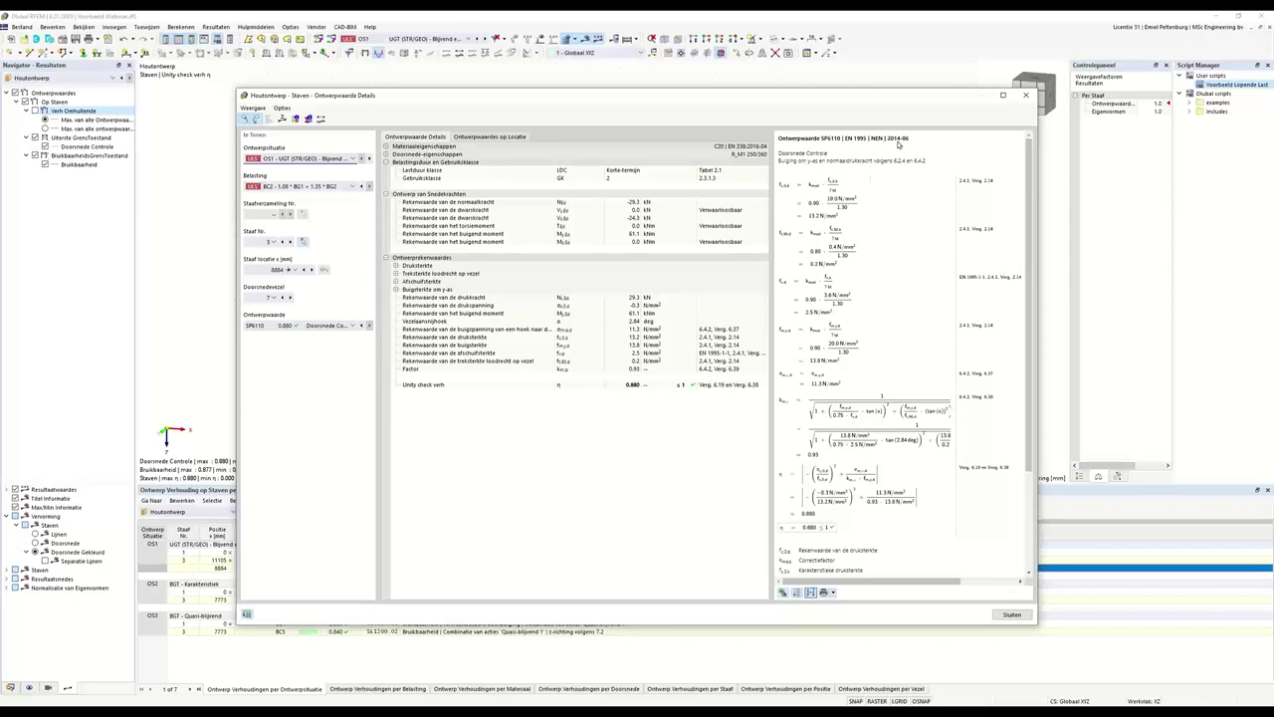
left_click_drag(780, 159, 941, 164)
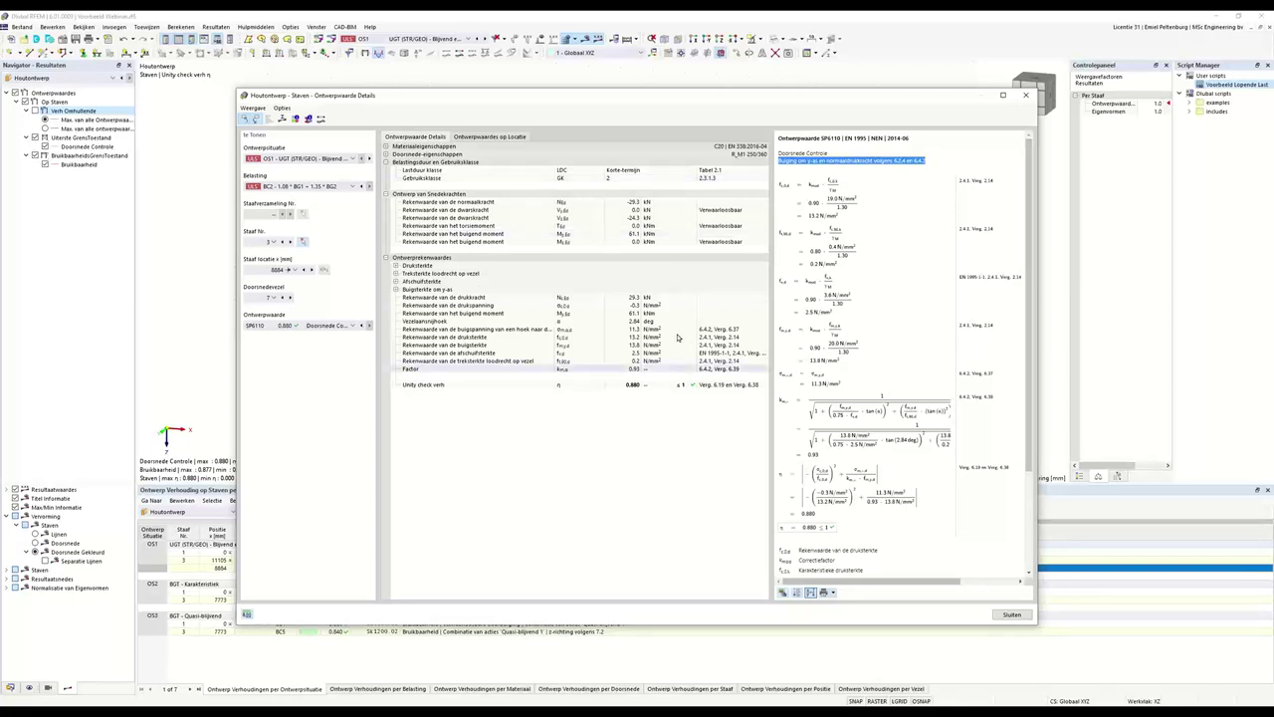
View the section's result diagrams for check SP6110, including the shear stress from the shear force in local z, and close both dialogs
left_click(283, 120)
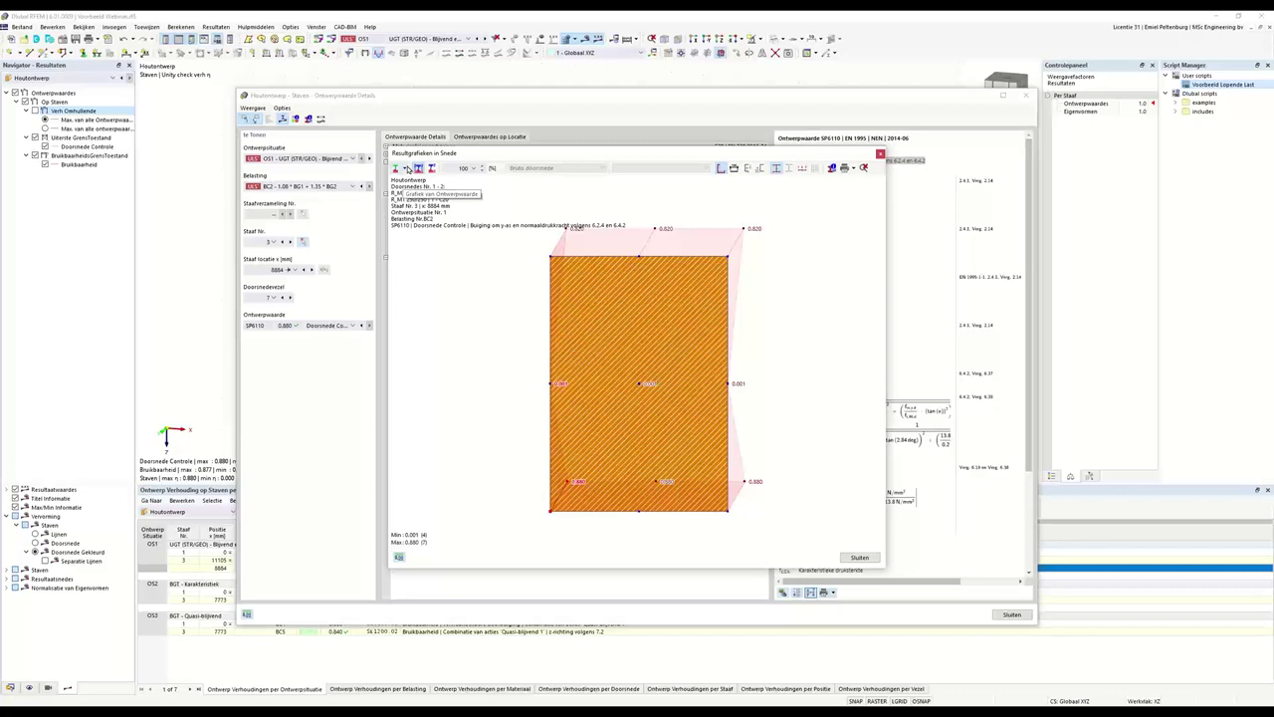
left_click(403, 173)
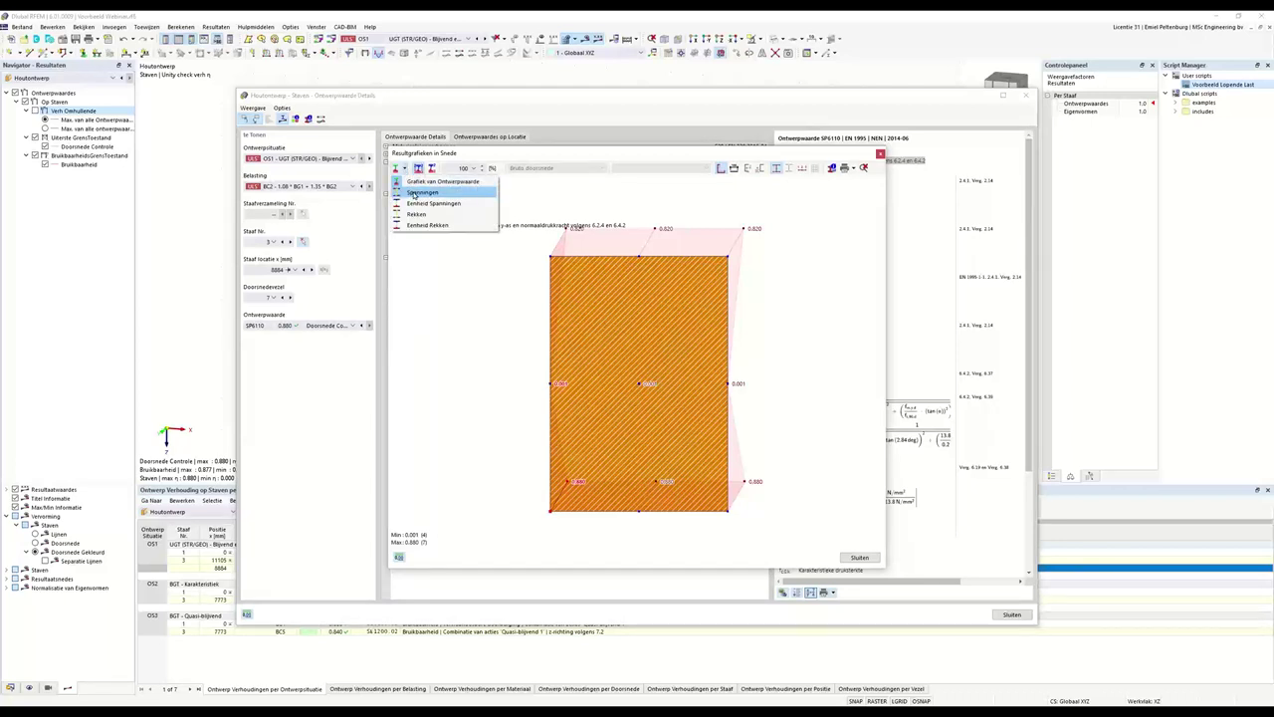
left_click(415, 193)
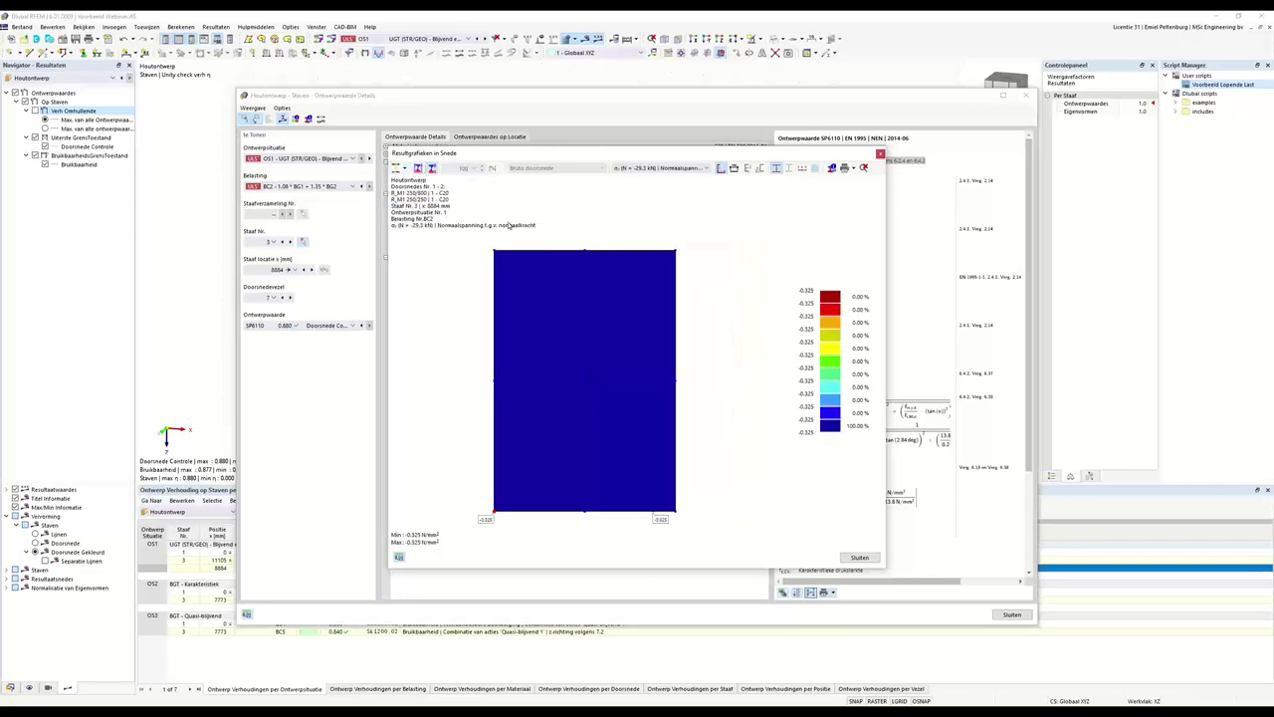
left_click(707, 172)
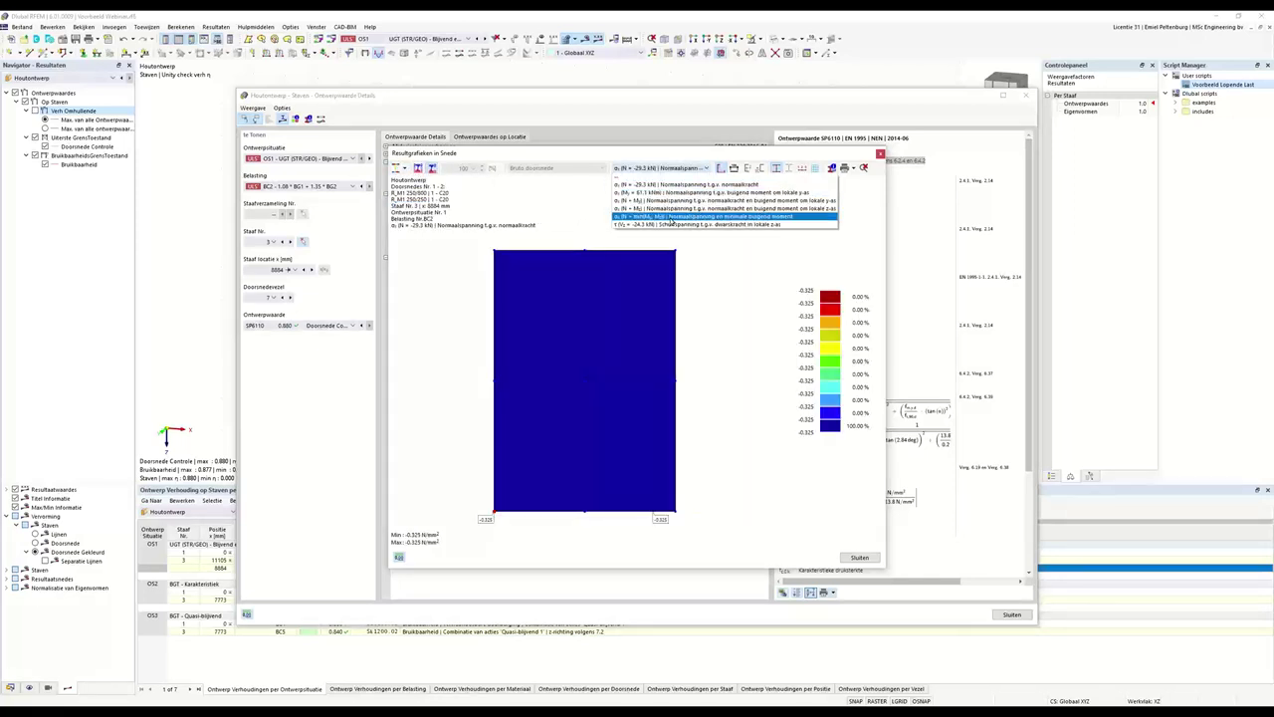
left_click(669, 229)
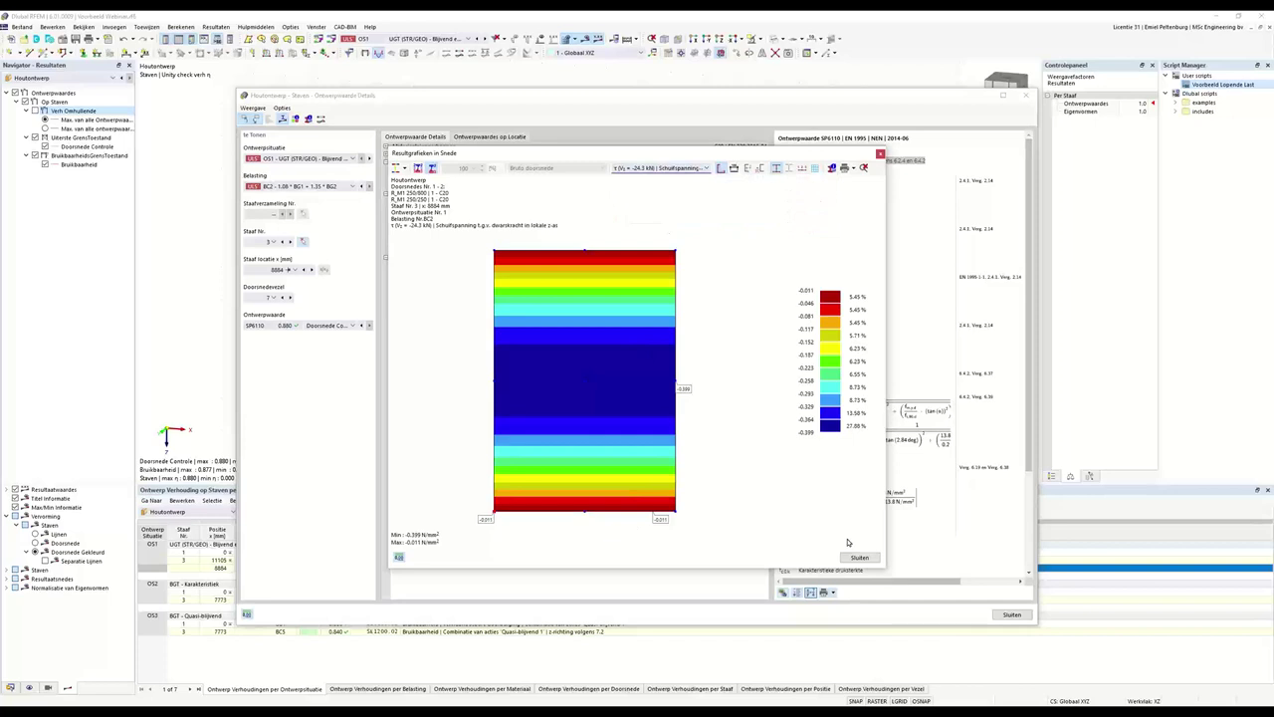
left_click(306, 330)
left_click(312, 324)
left_click(310, 331)
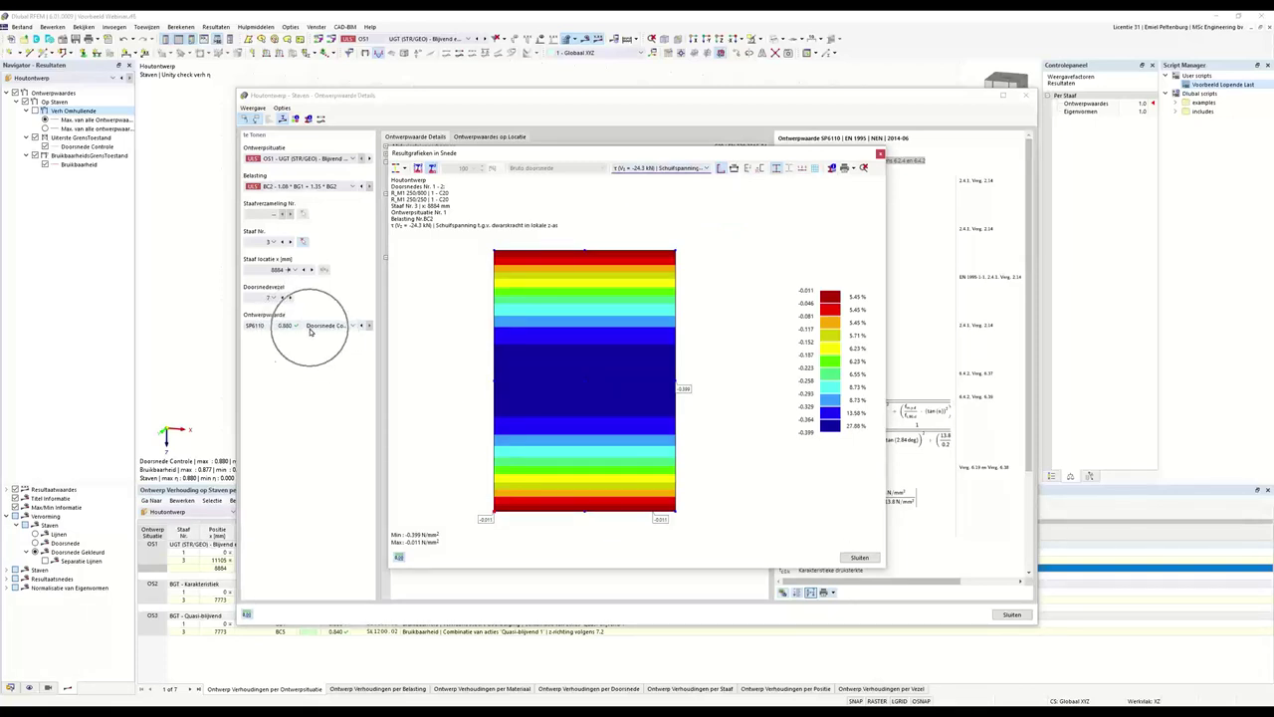
left_click(860, 558)
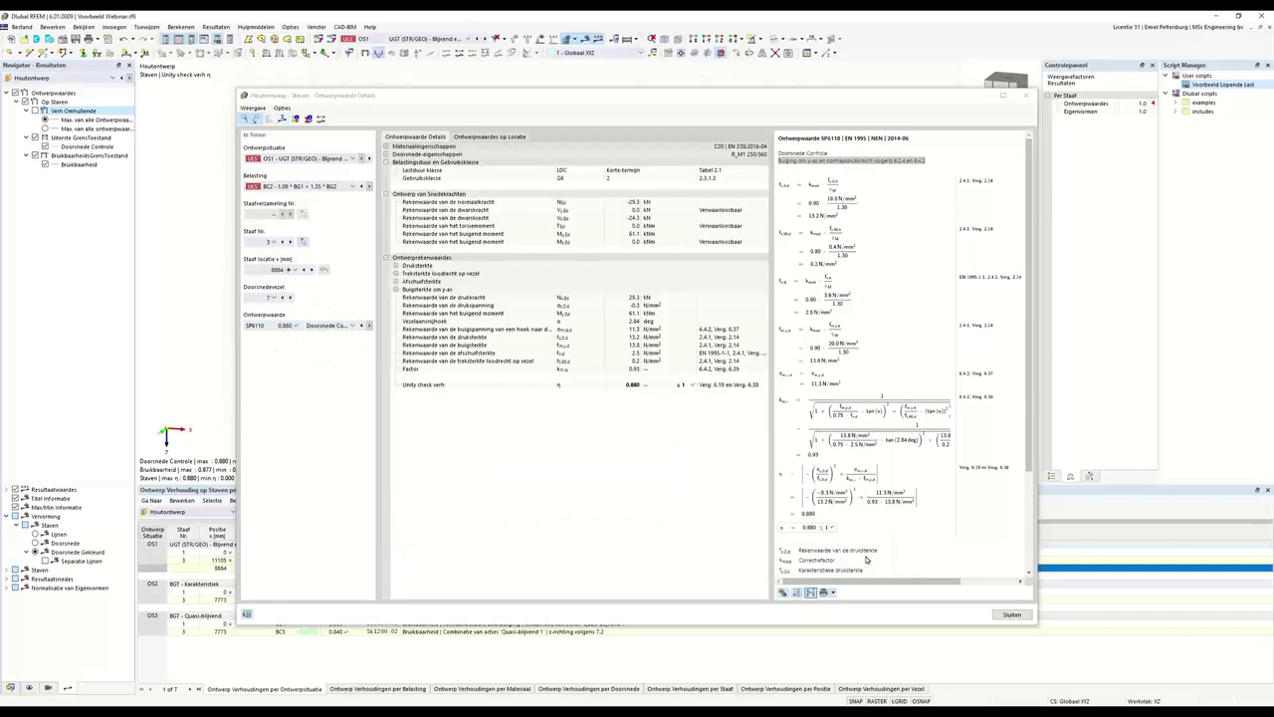
left_click(1010, 615)
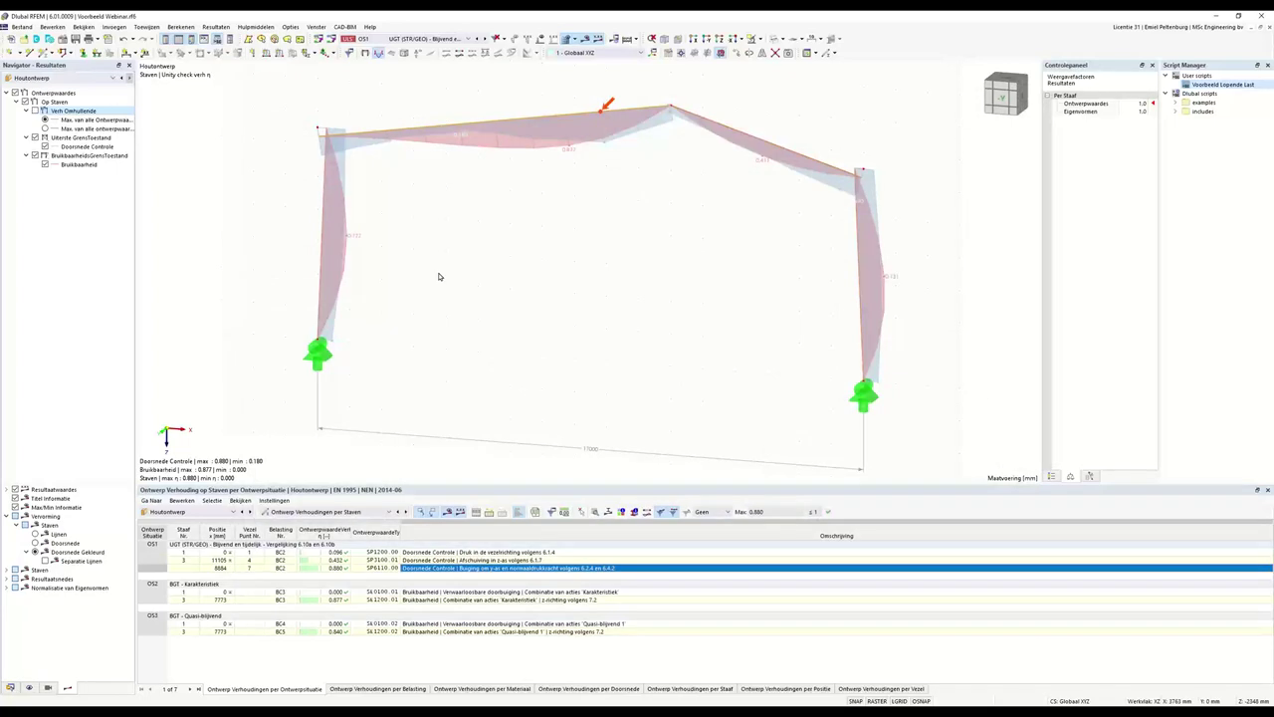
Open the printout report "MSc - z naar beneden - 2D raamwerk uitvoer - sjabloon" and show its pages at reduced size
left_click(10, 687)
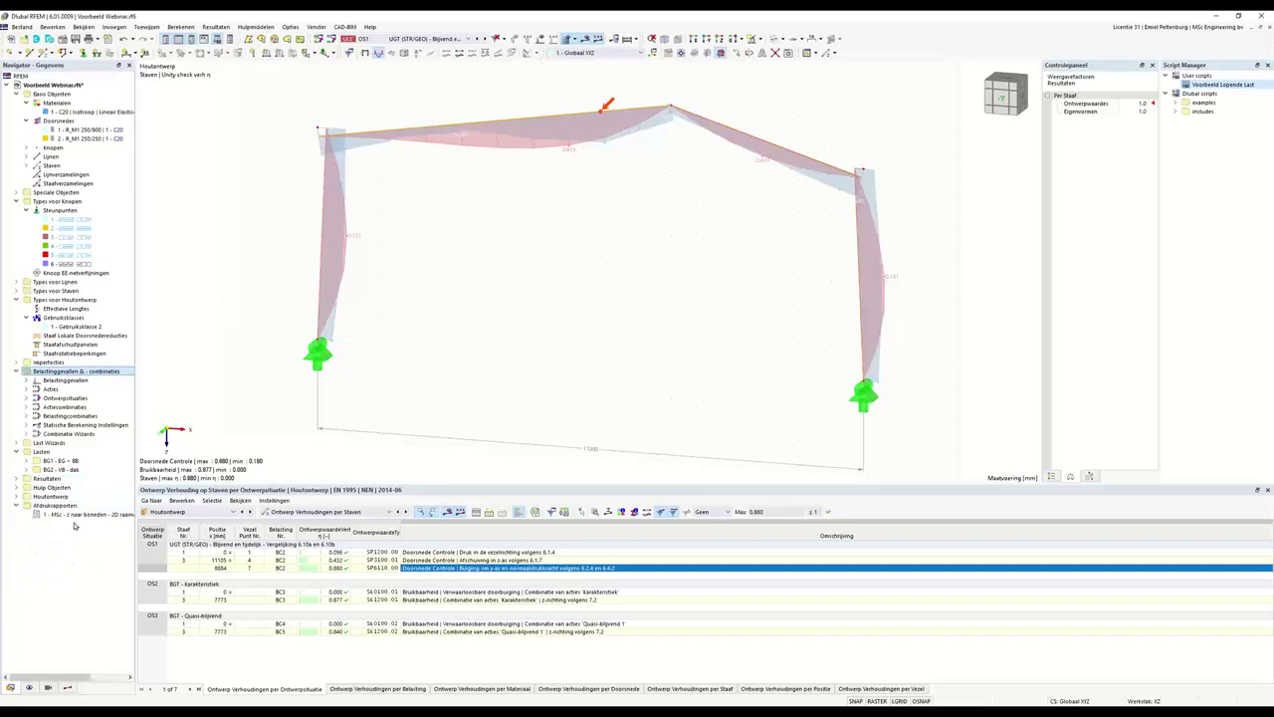
double_click(78, 515)
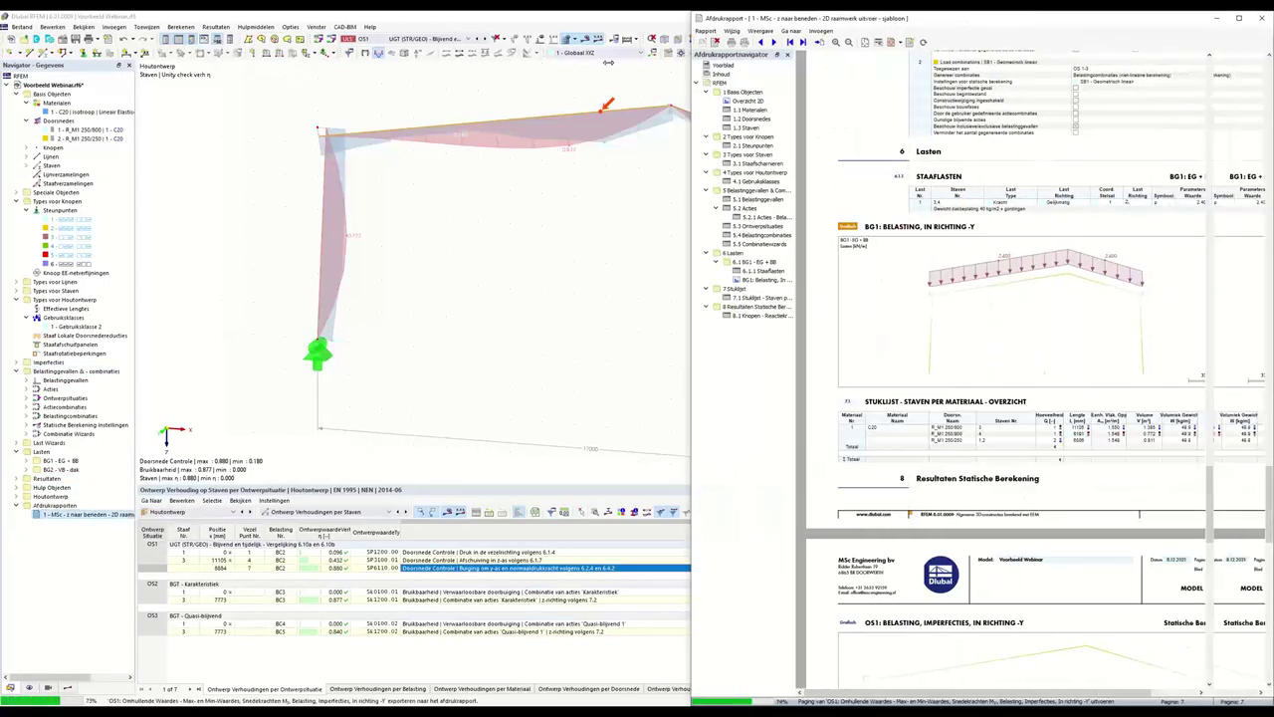
scroll(785, 298, "down", 3, "ctrl")
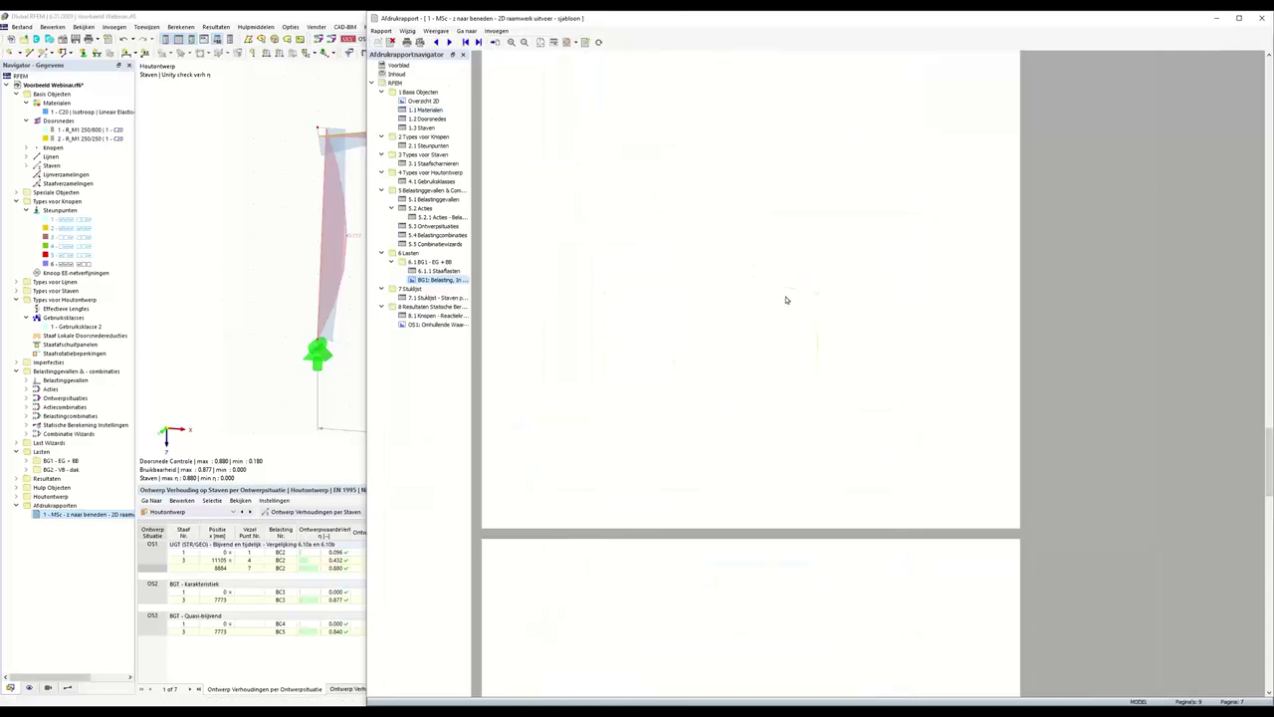
left_click(598, 43)
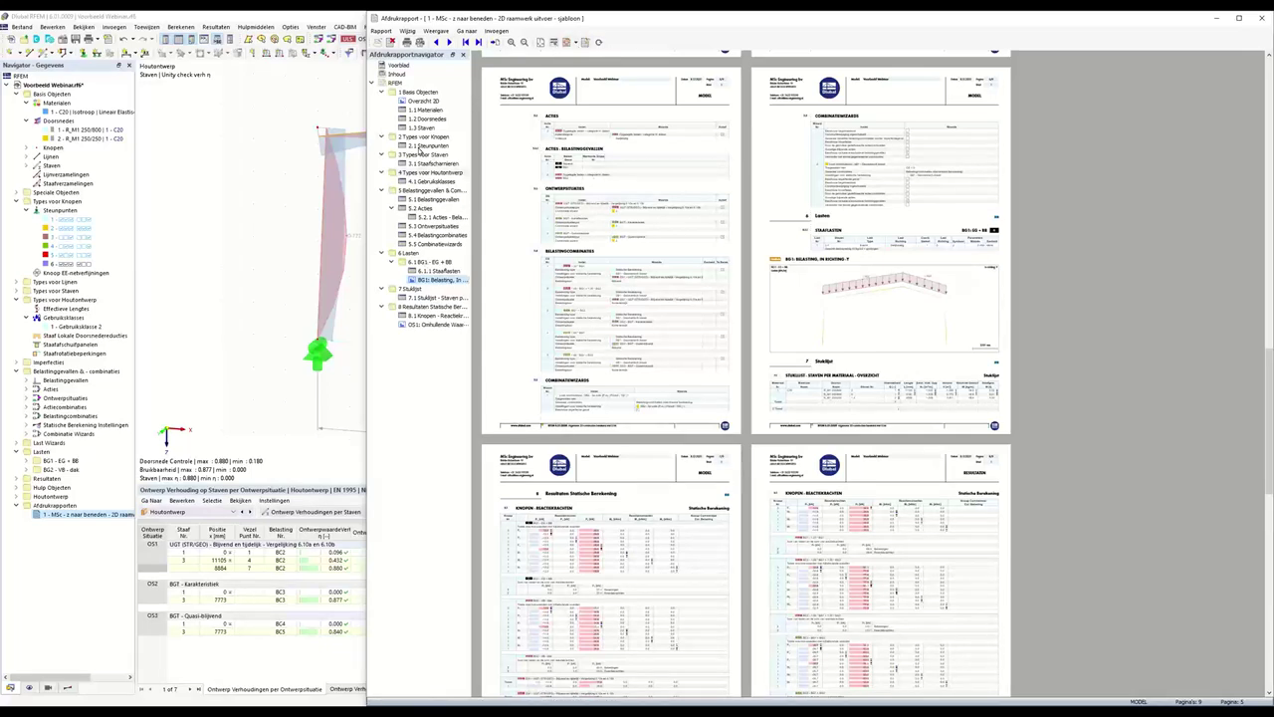
Reapply report template 17, "MSc - z naar beneden - 2D raamwerk uitvoer - sjabloon", in the report manager, then save and show the report
left_click(586, 43)
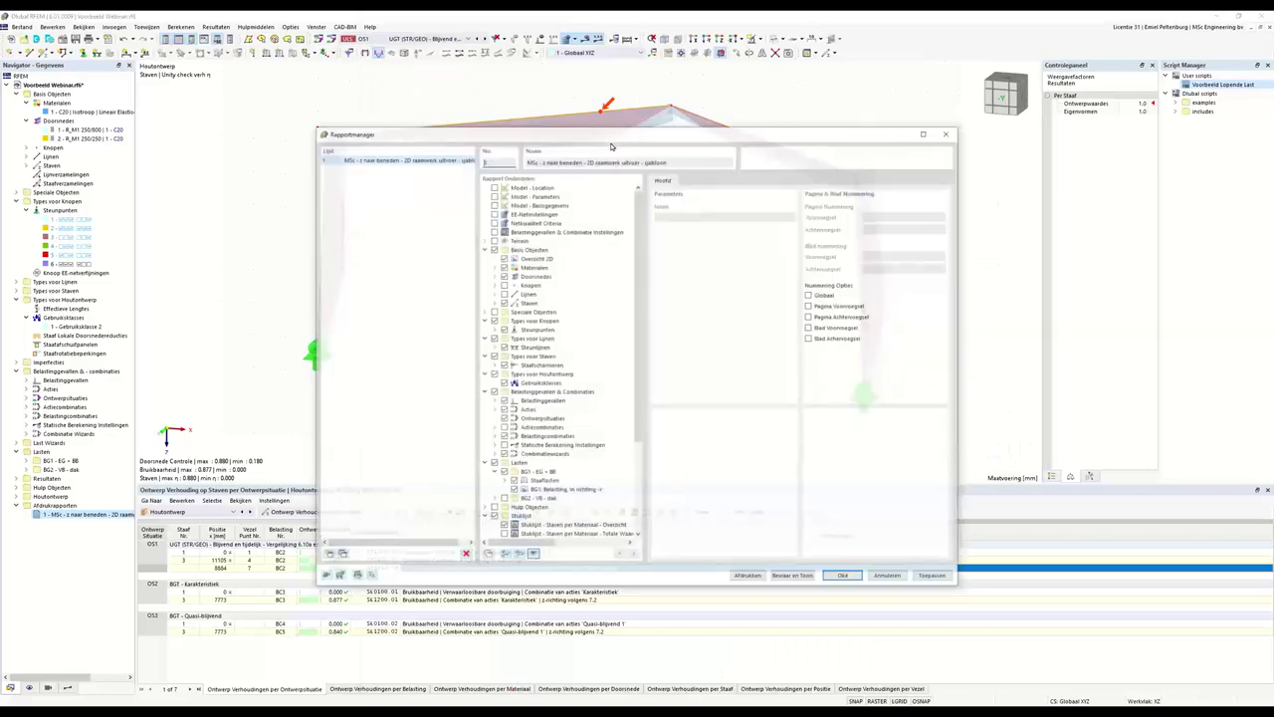
left_click(323, 577)
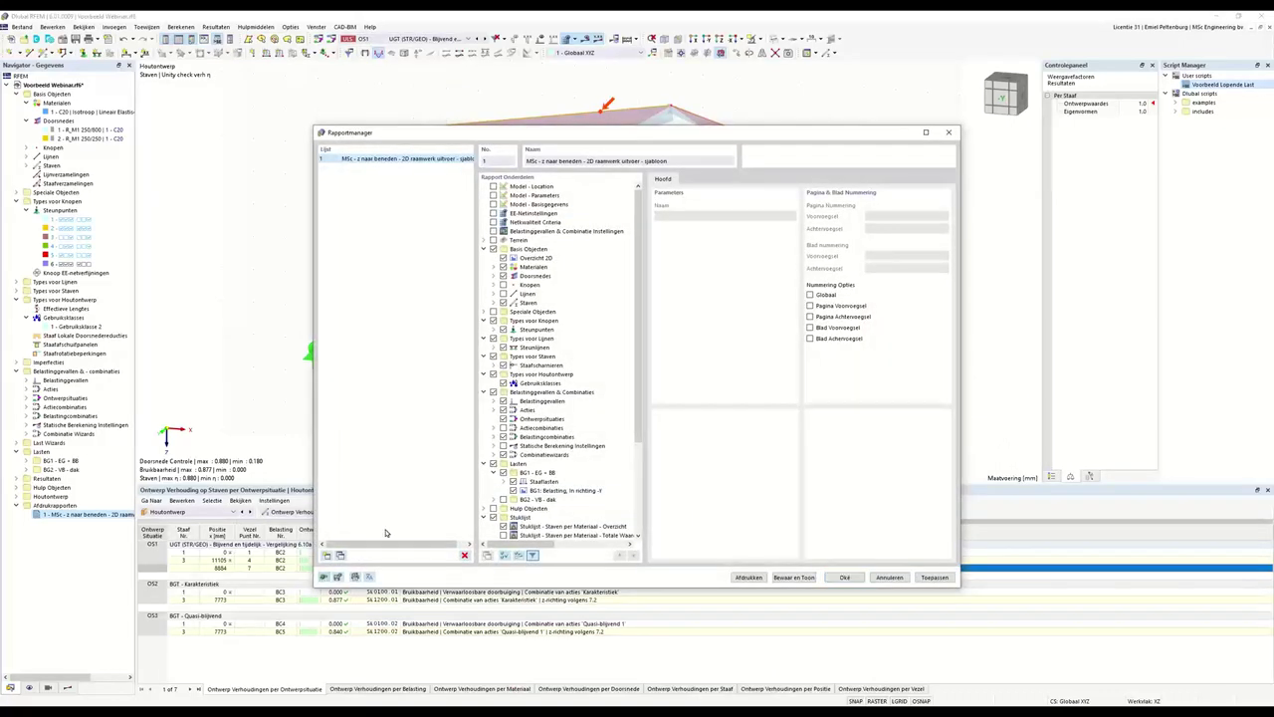
left_click(376, 275)
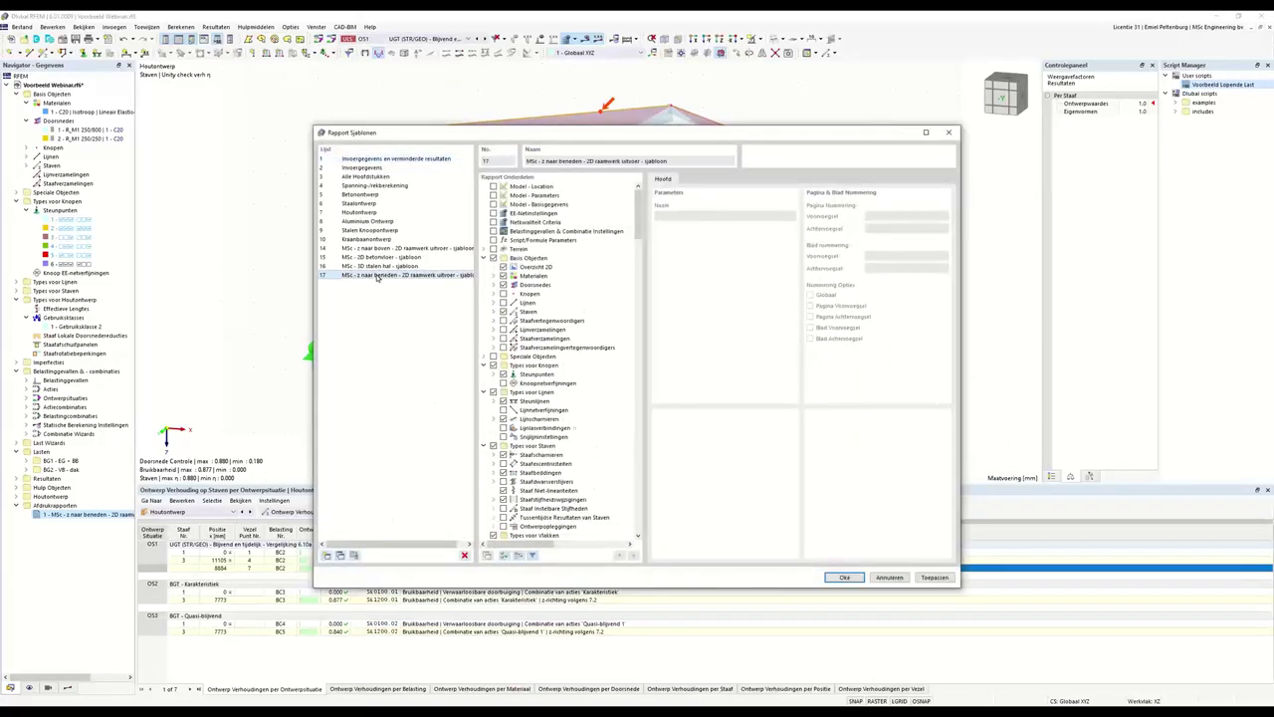
left_click(844, 577)
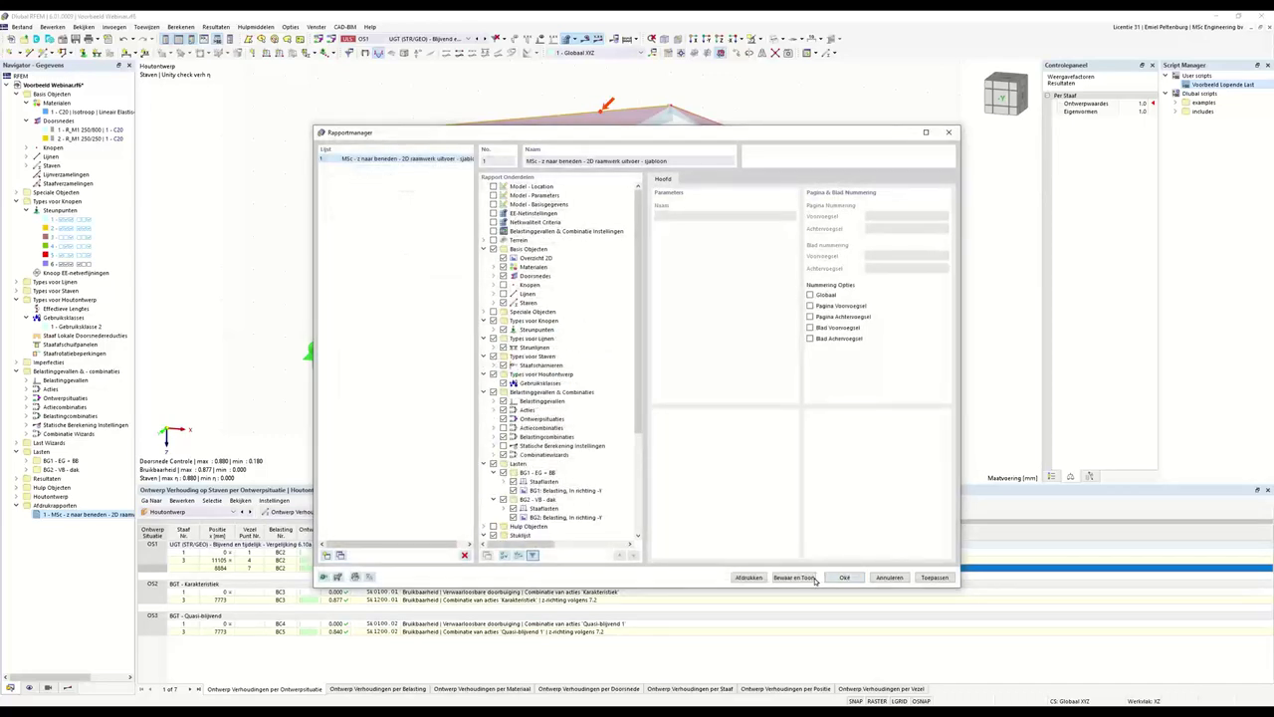
left_click(814, 578)
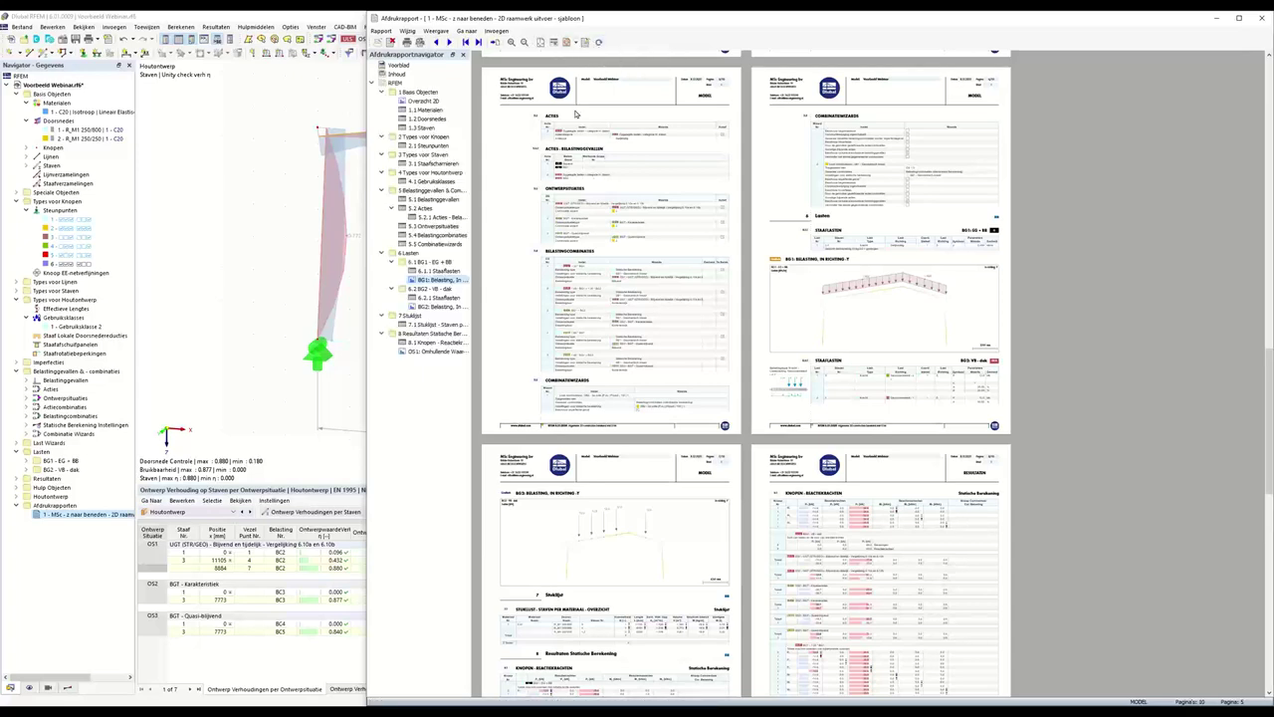
Include the Houtontwerp result table of design ratios on members per design situation in the report and regenerate it
left_click(583, 44)
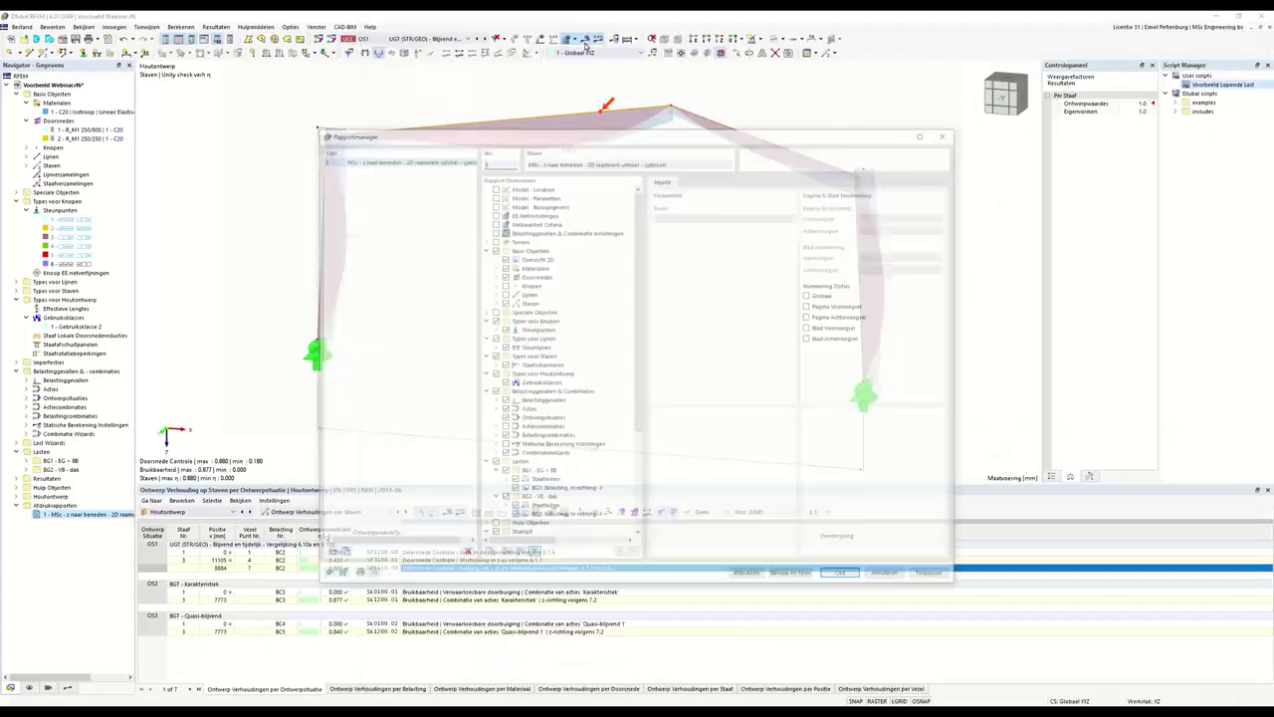
scroll(528, 483, "down", 5)
left_click(499, 518)
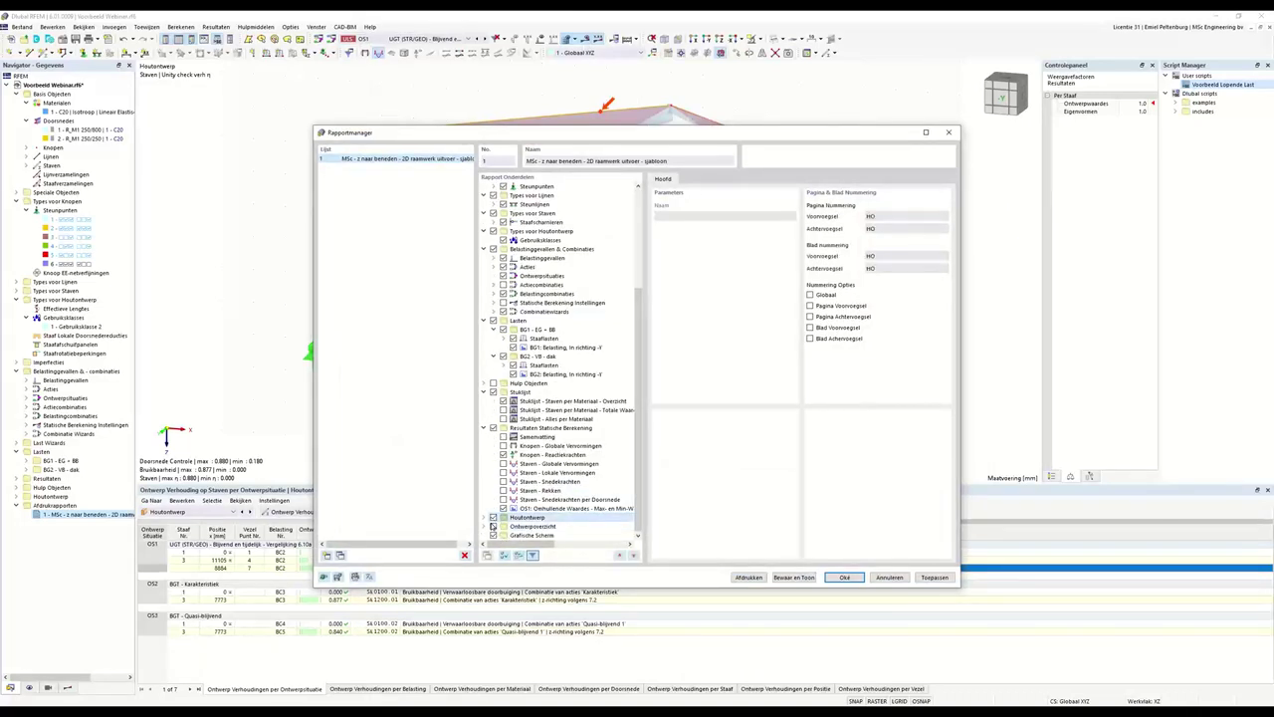
left_click(485, 518)
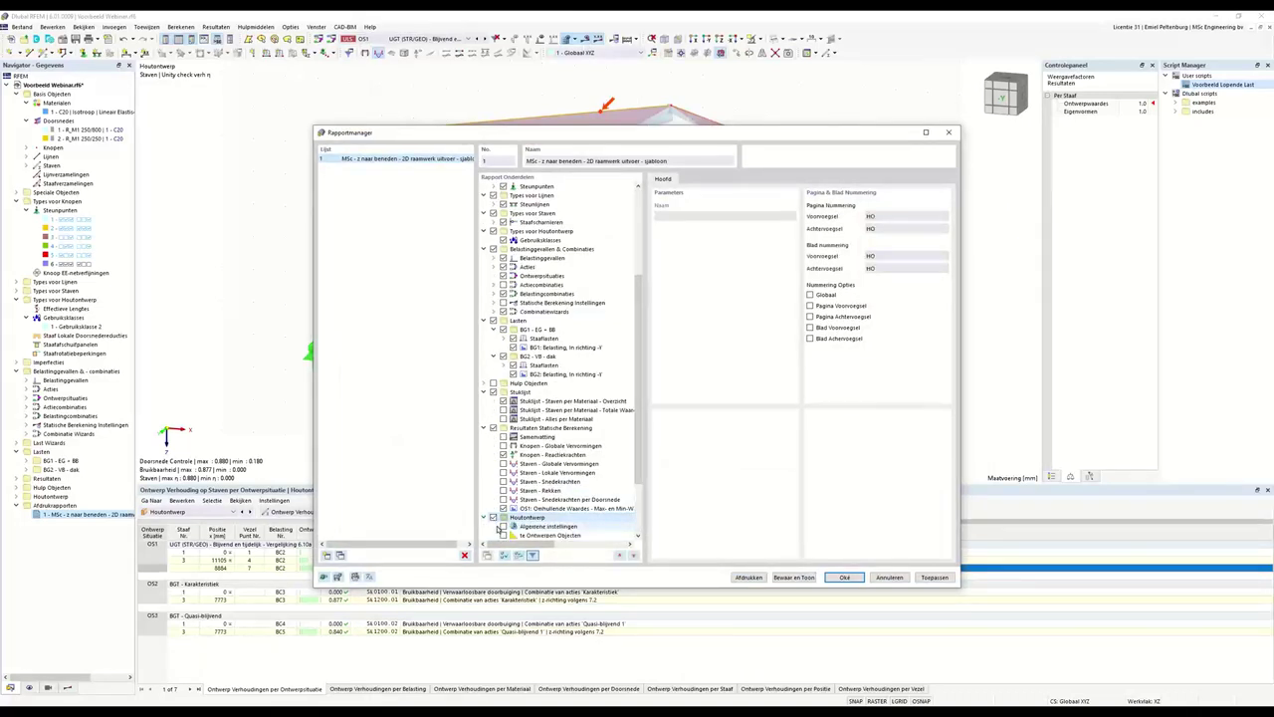
scroll(503, 530, "down", 3)
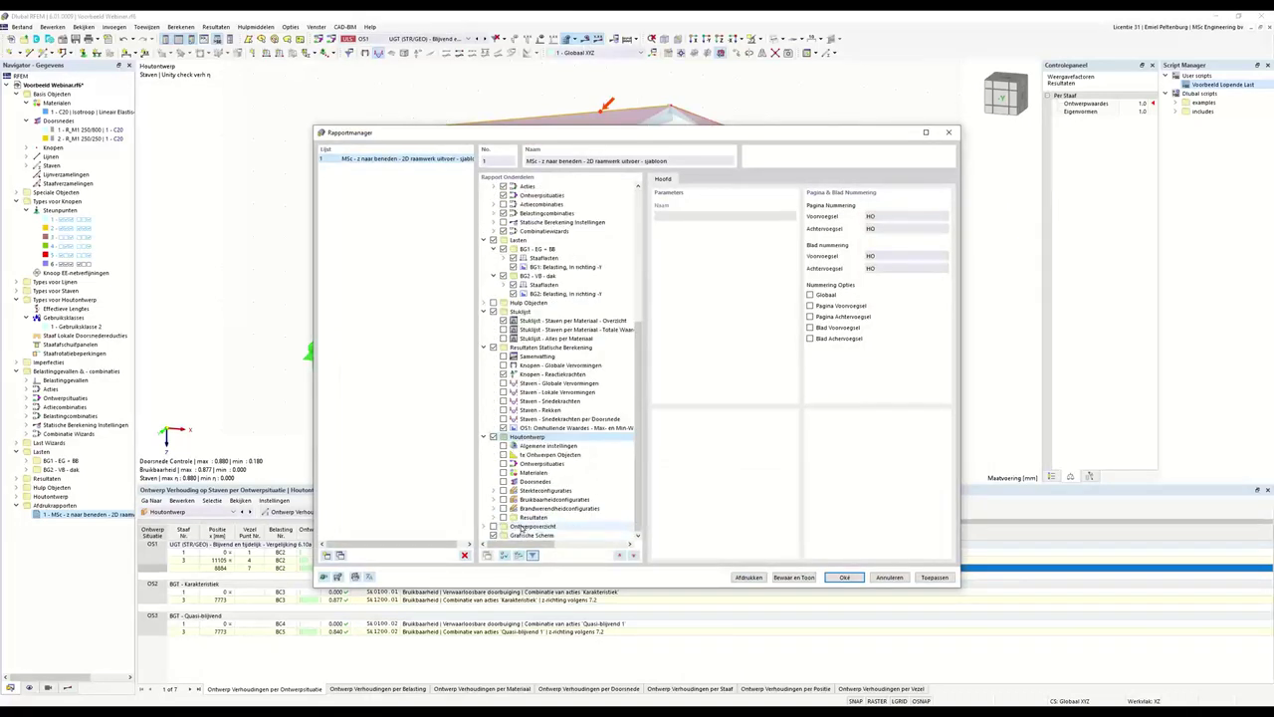
left_click(492, 517)
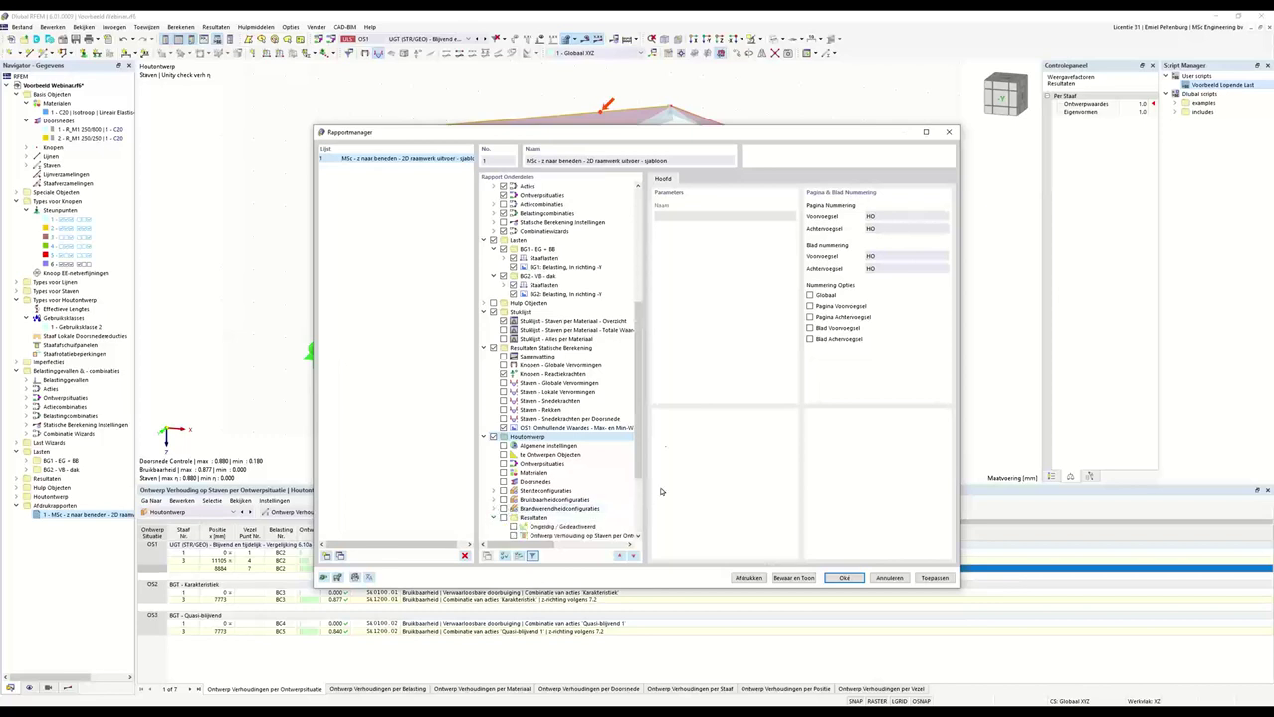
left_click_drag(641, 409, 641, 461)
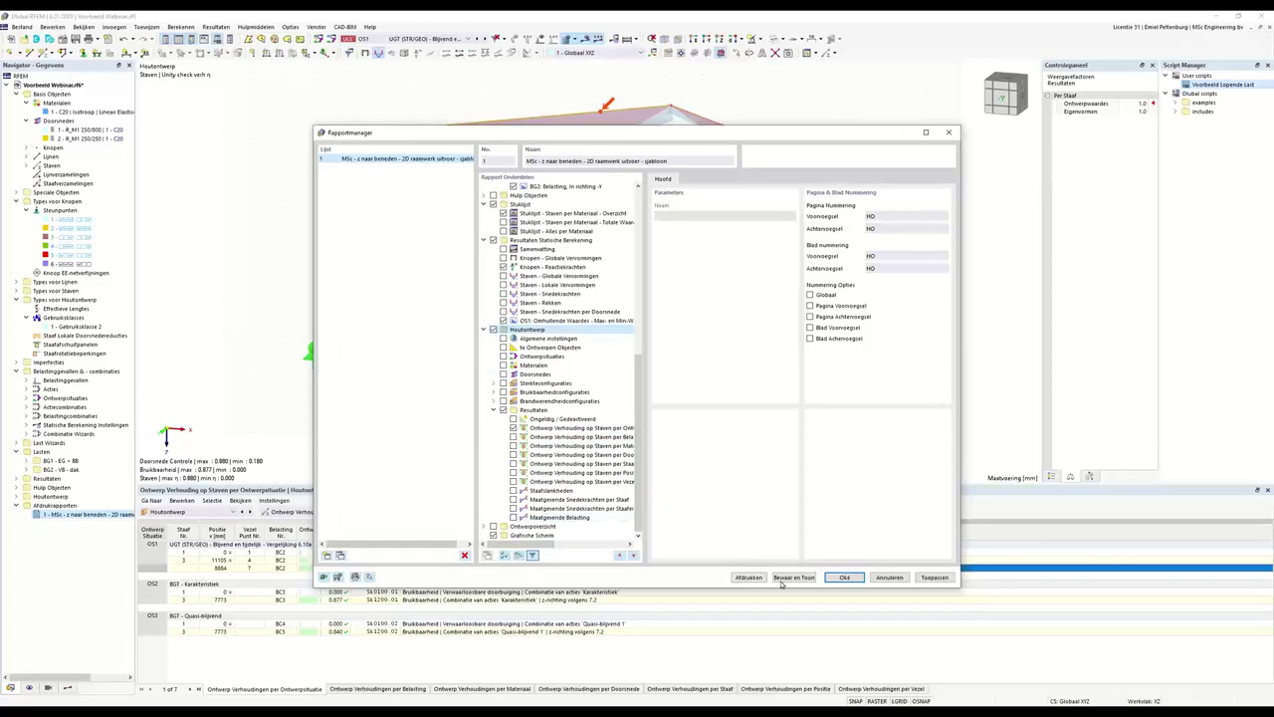
left_click(848, 579)
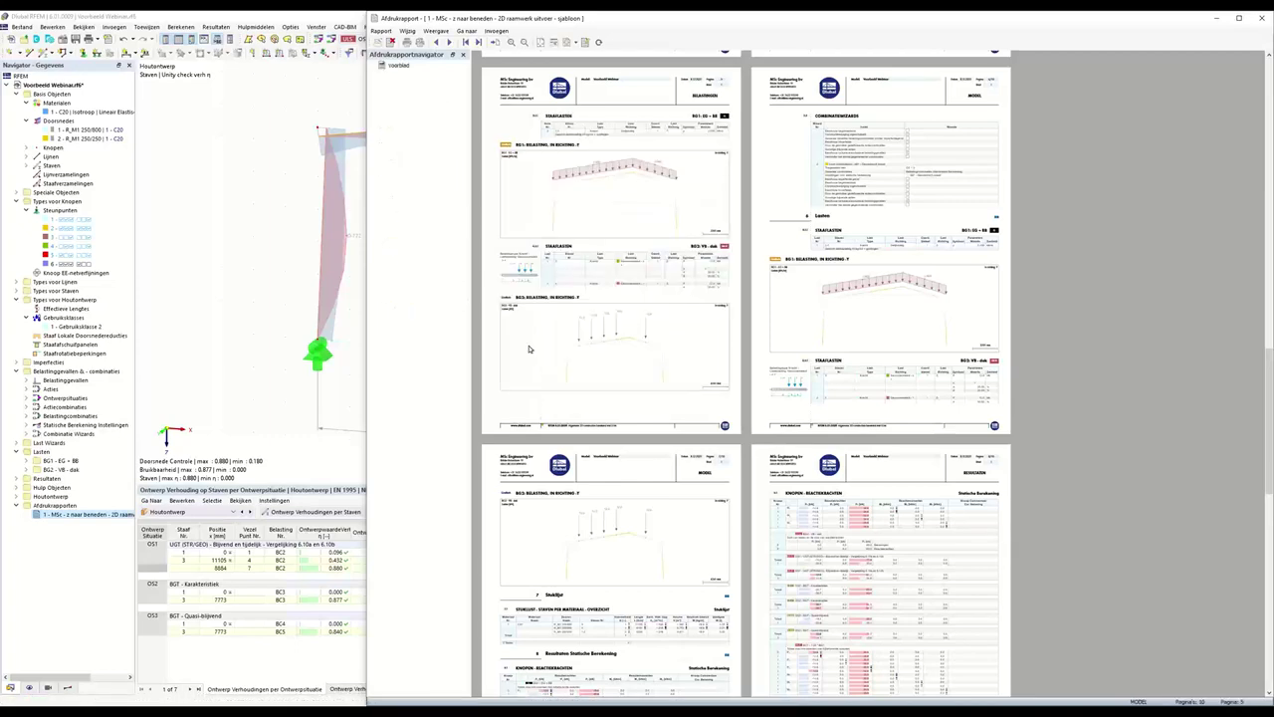
Go to report section 9.1.1, enlarge the page, and examine the timber design ratio table and the OS1 moment diagram above it
left_click(434, 383)
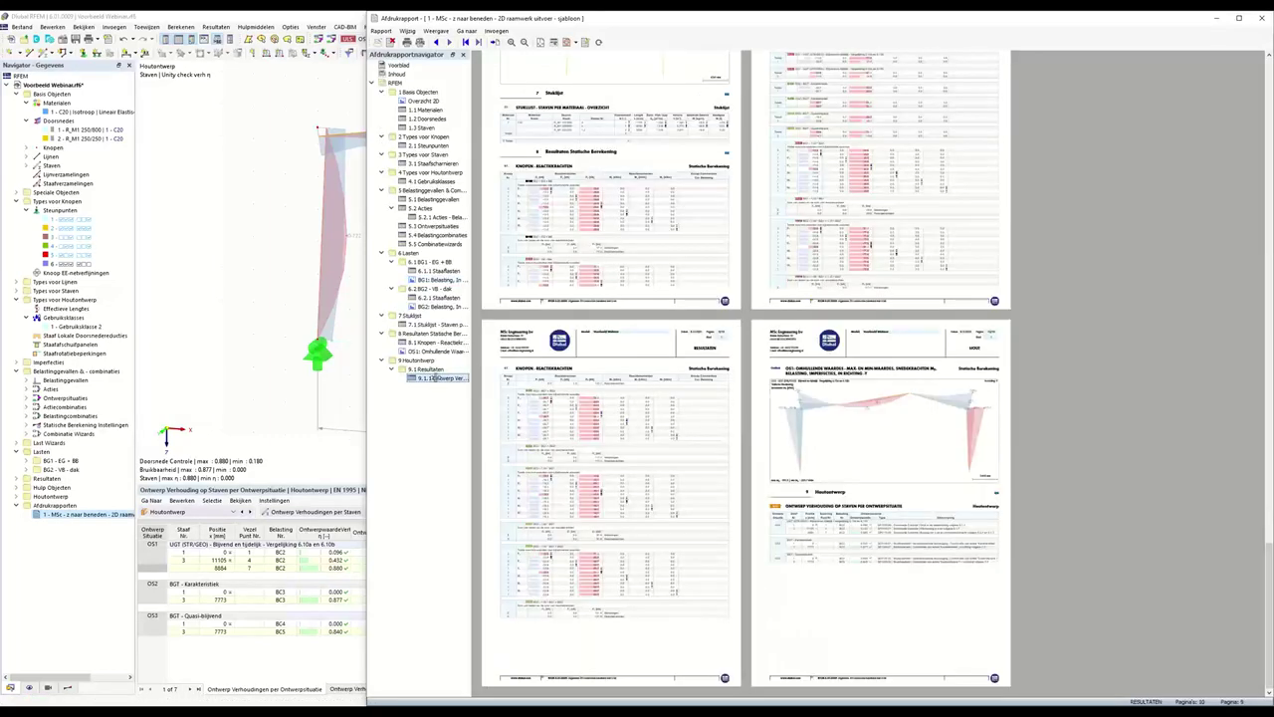
left_click(1008, 487)
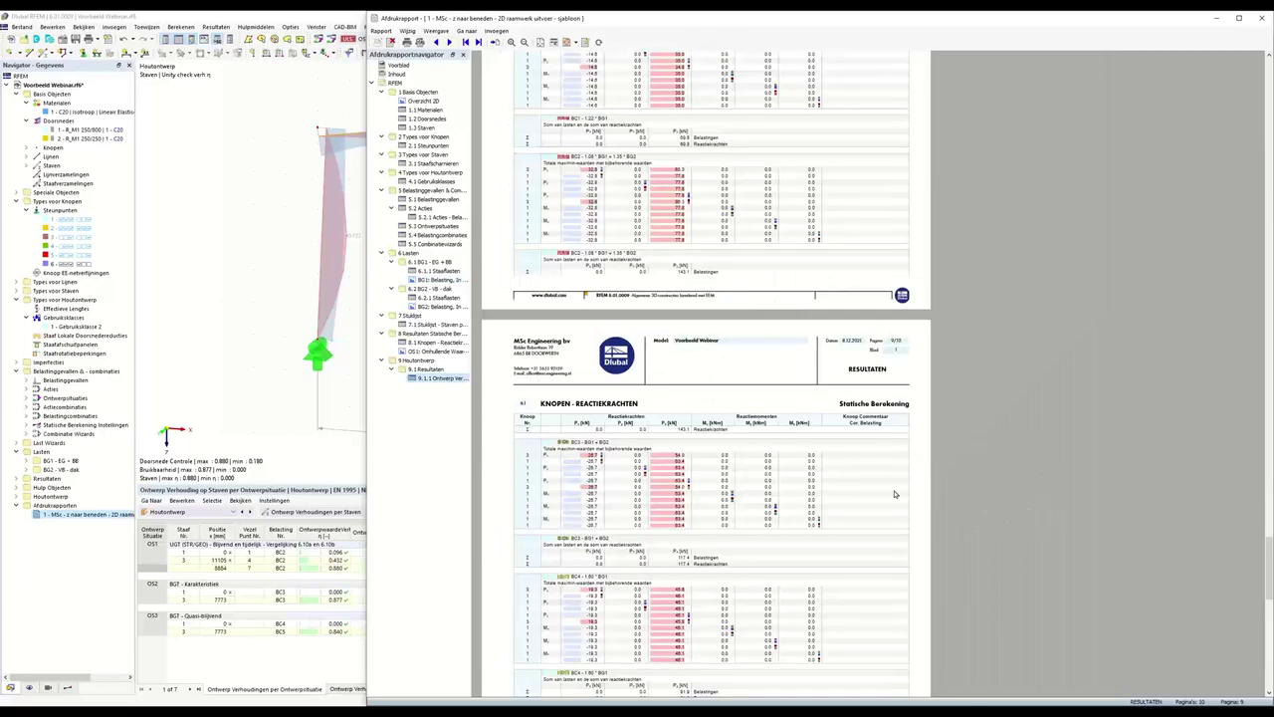
left_click(444, 379)
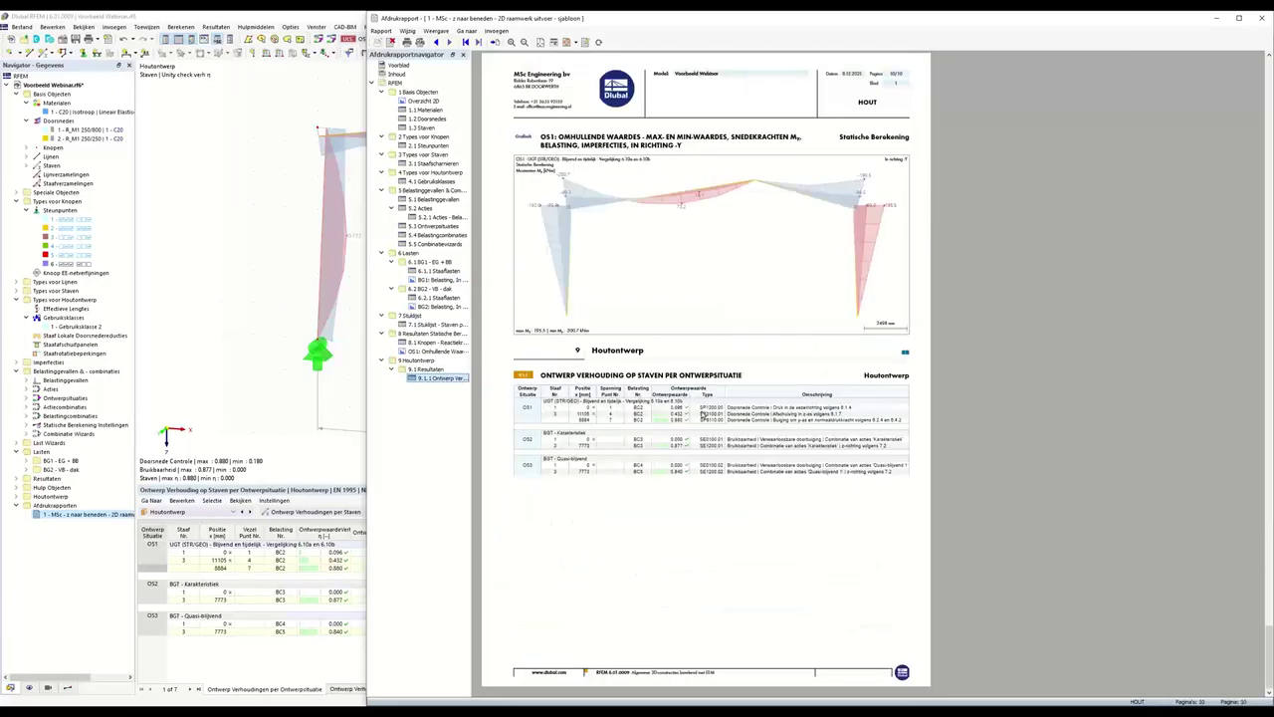
left_click(765, 483)
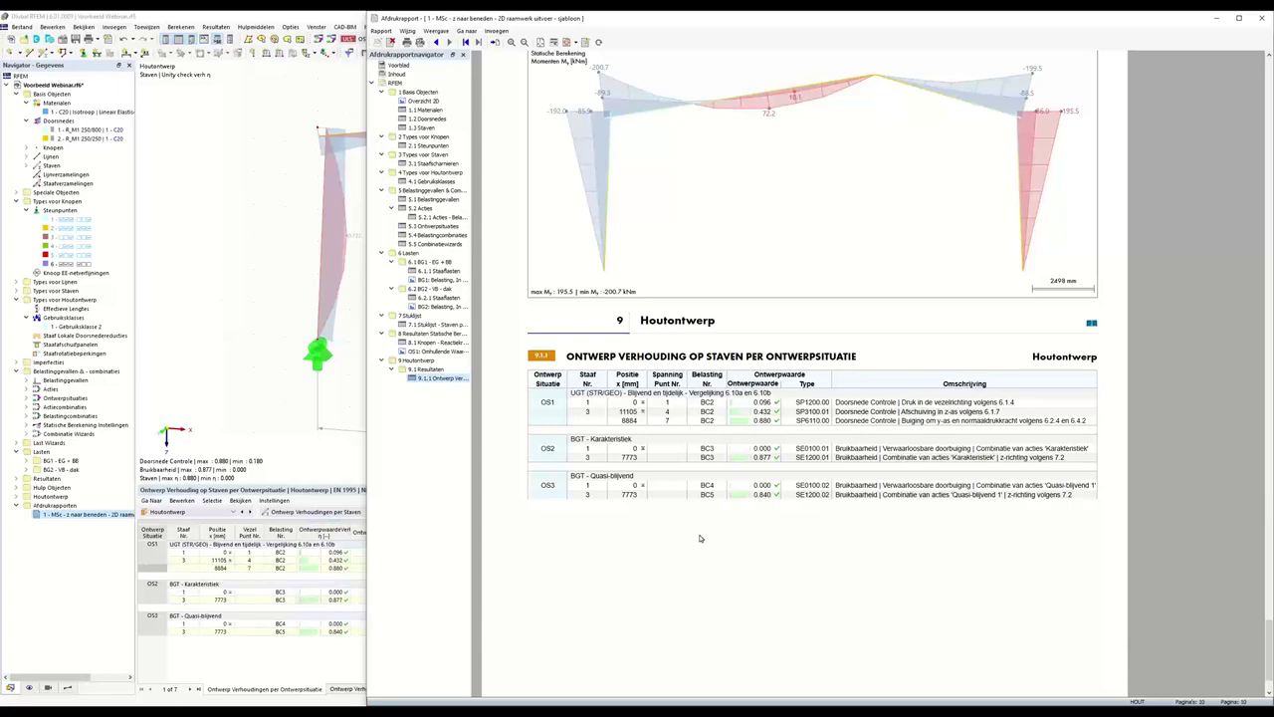
scroll(727, 444, "up", 3)
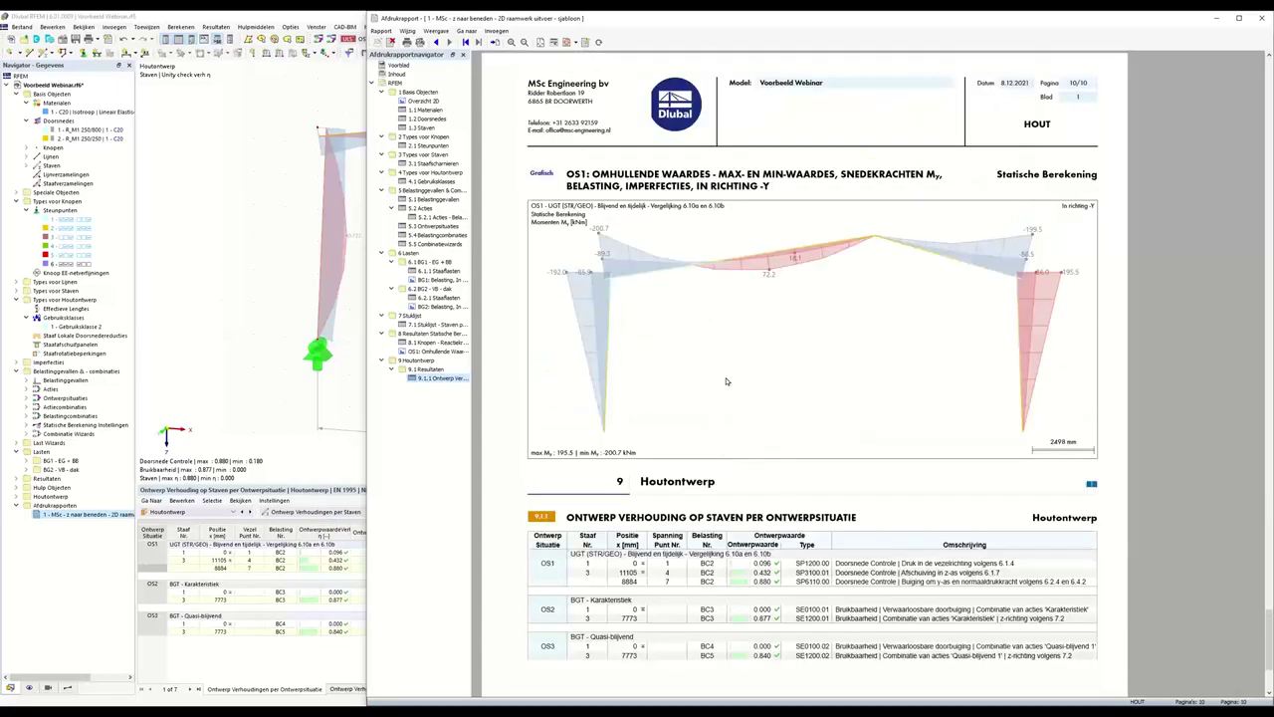
scroll(733, 345, "down", 2)
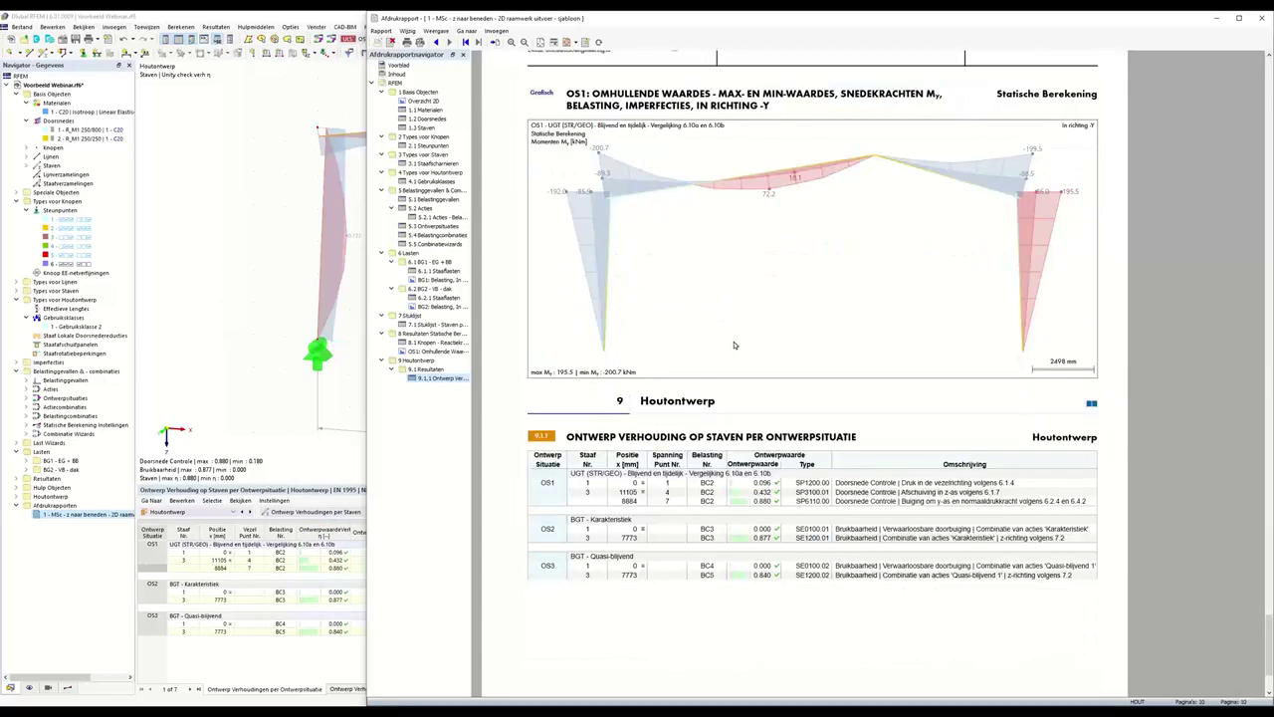
Copy the OS1 envelope moment My graphic in the report and paste the duplicate directly below the original
right_click(756, 229)
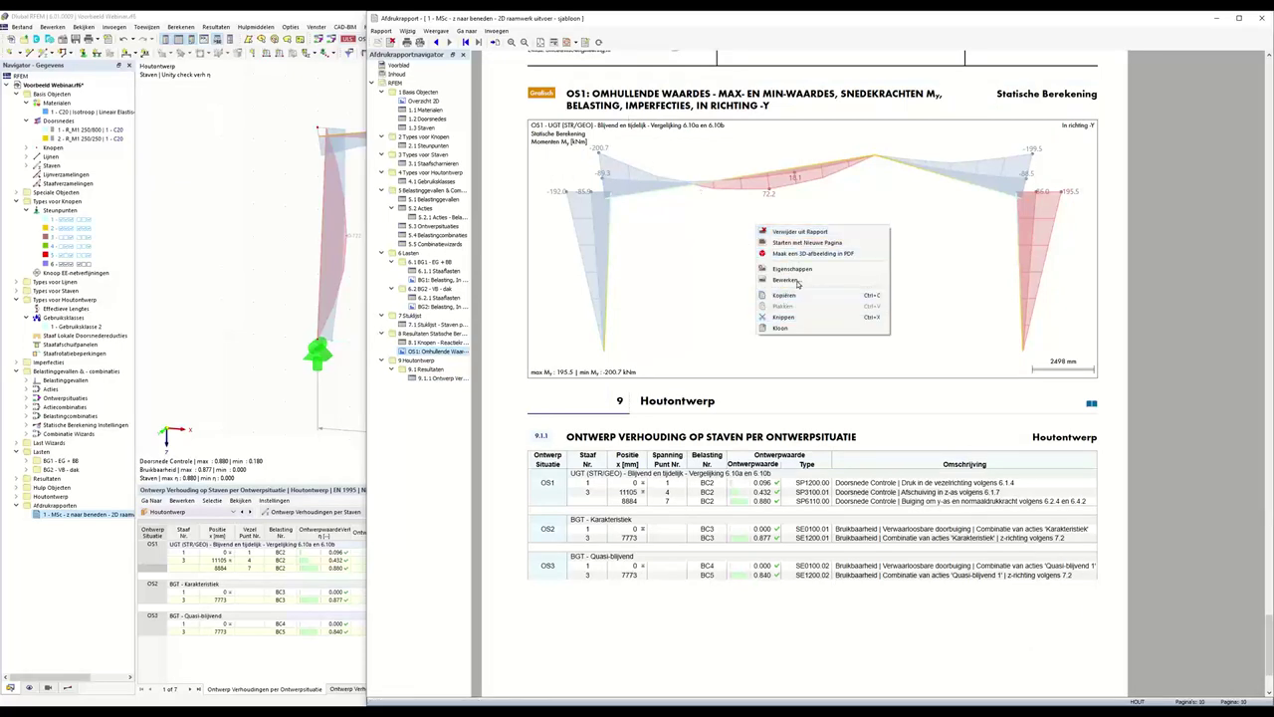
left_click(807, 296)
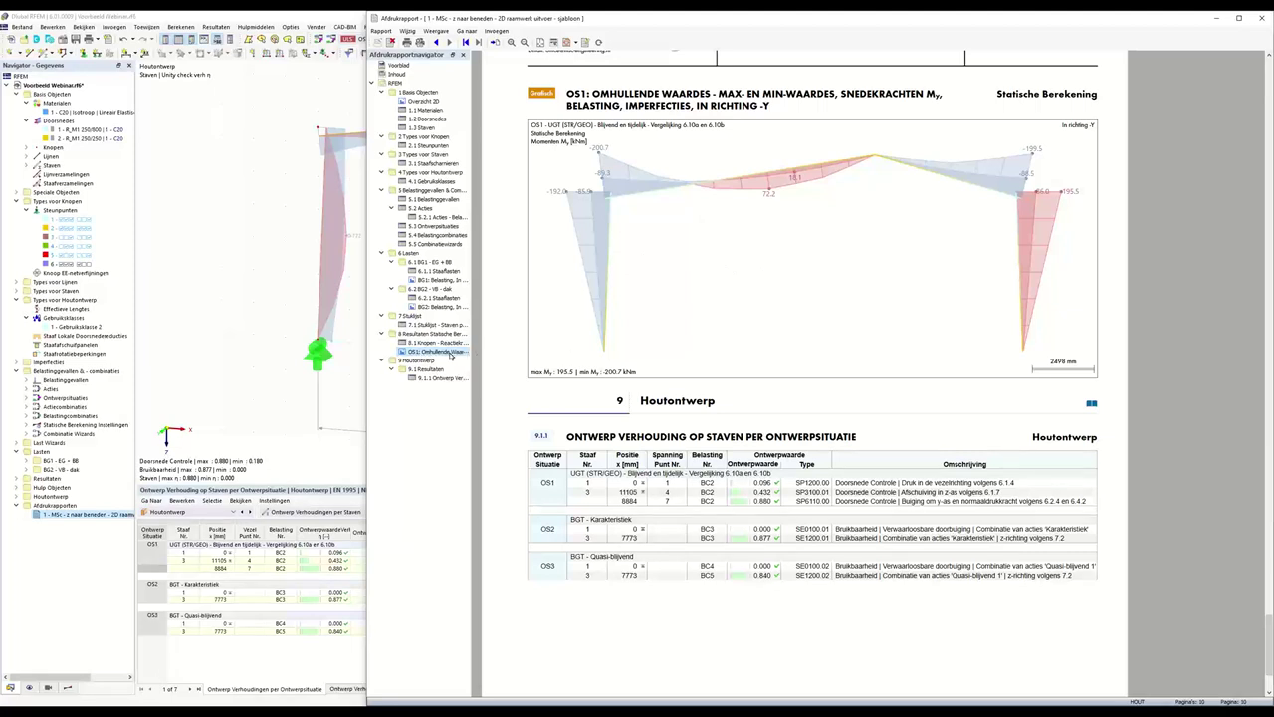
right_click(735, 258)
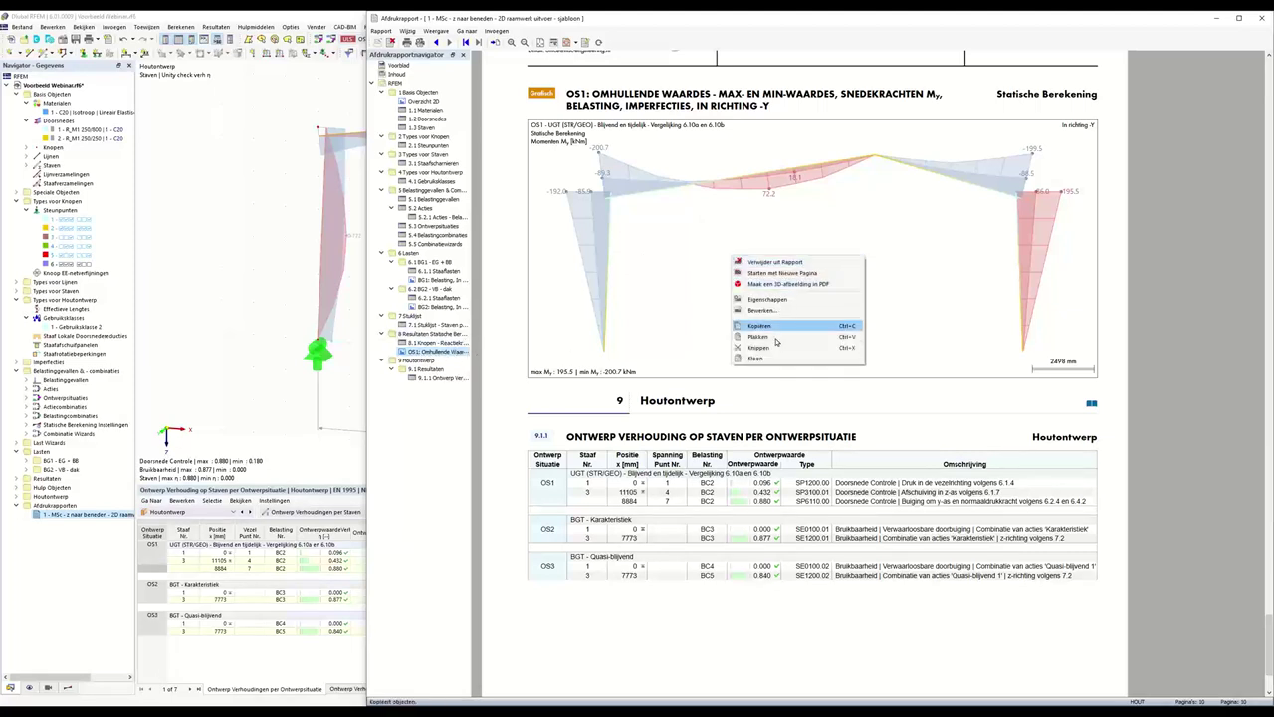
left_click(768, 337)
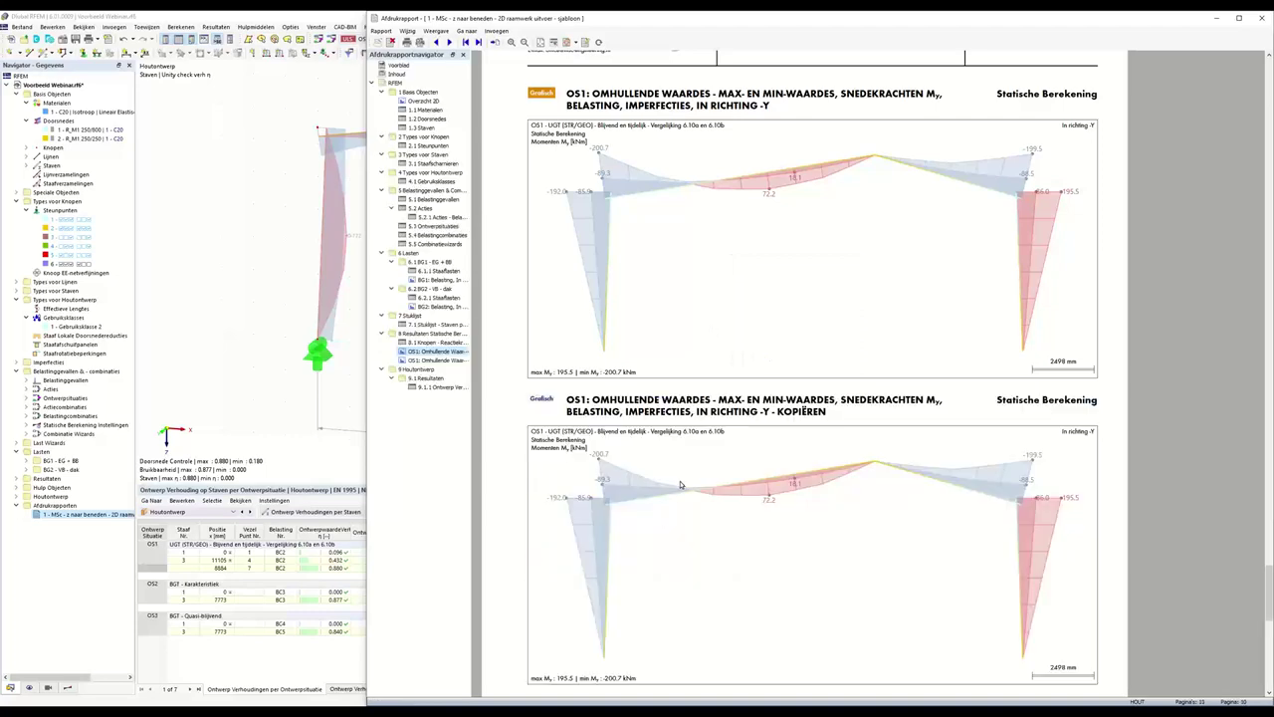
scroll(681, 485, "down", 3)
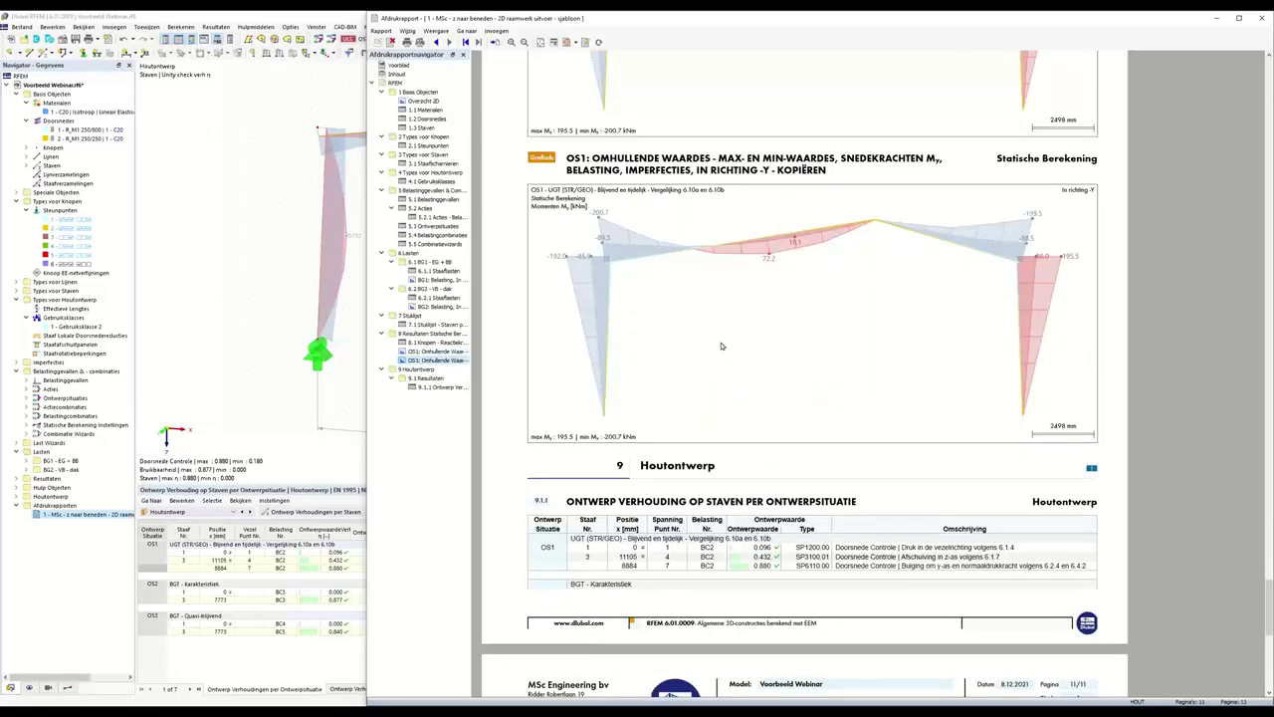
Edit the copied graphic to show only the Houtontwerp cross-section check (Doorsnede Controle) ratios, and select it in the report navigator
right_click(722, 345)
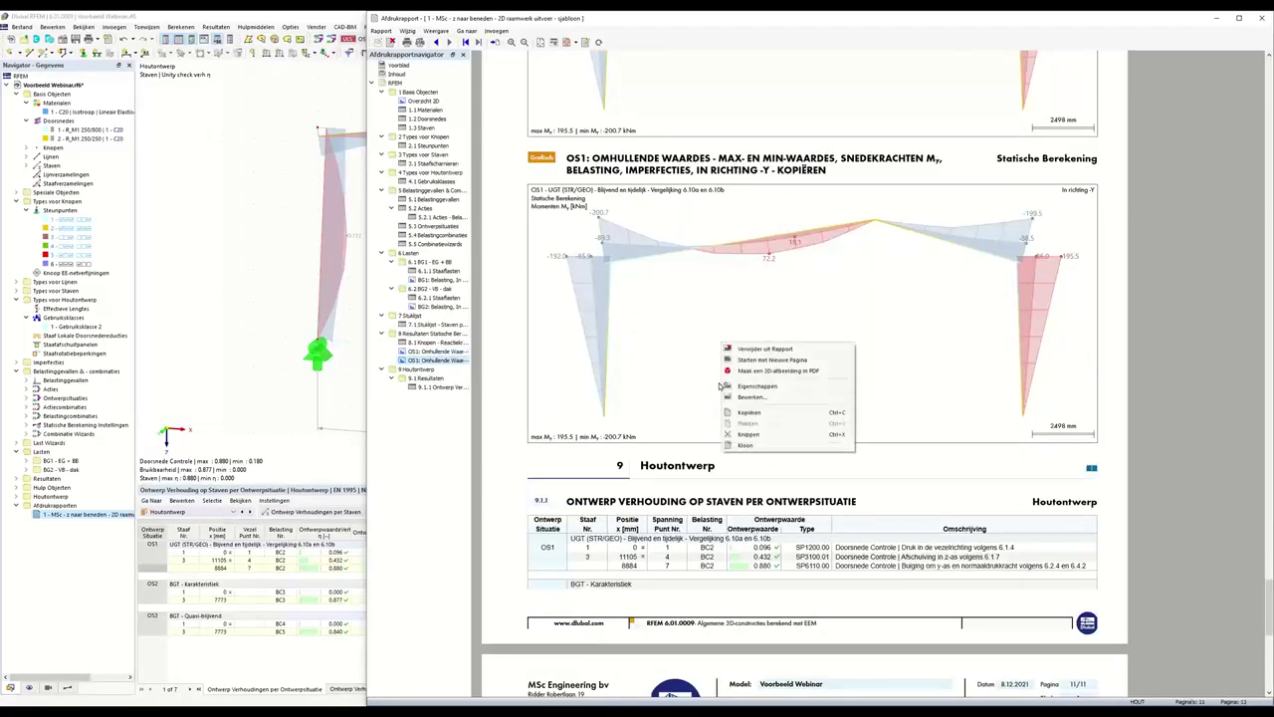
left_click(750, 397)
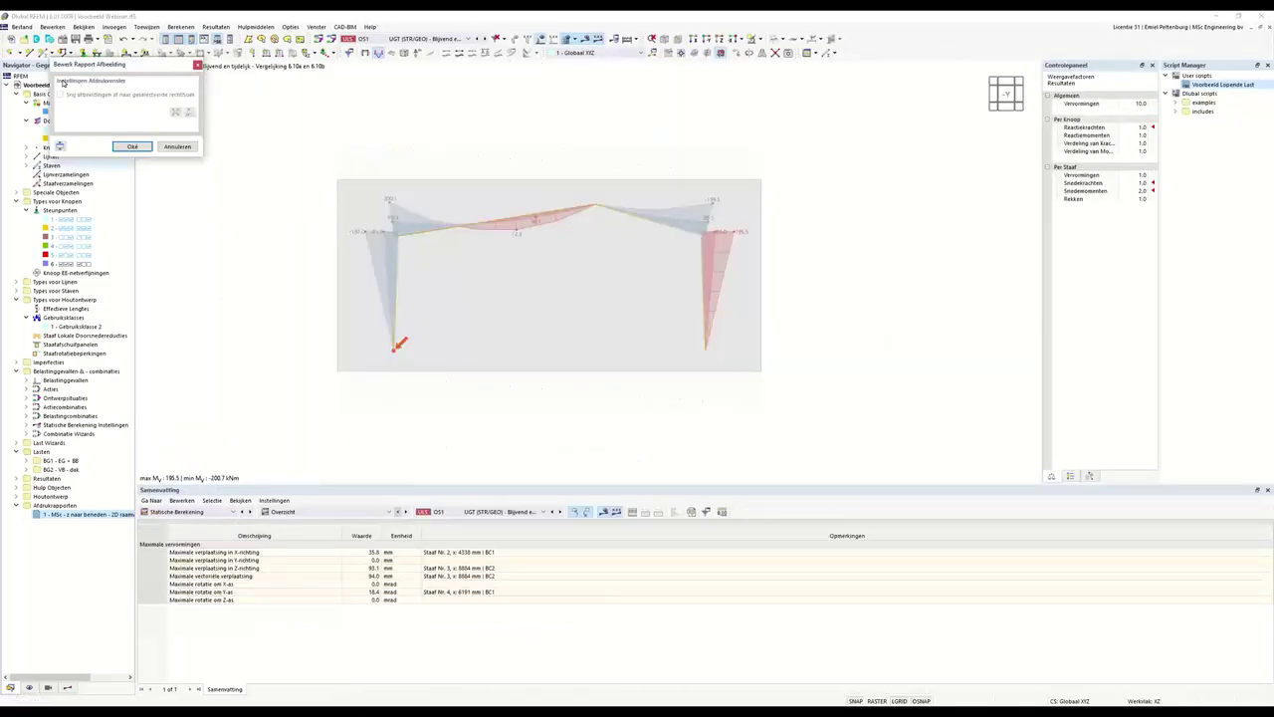
left_click(68, 688)
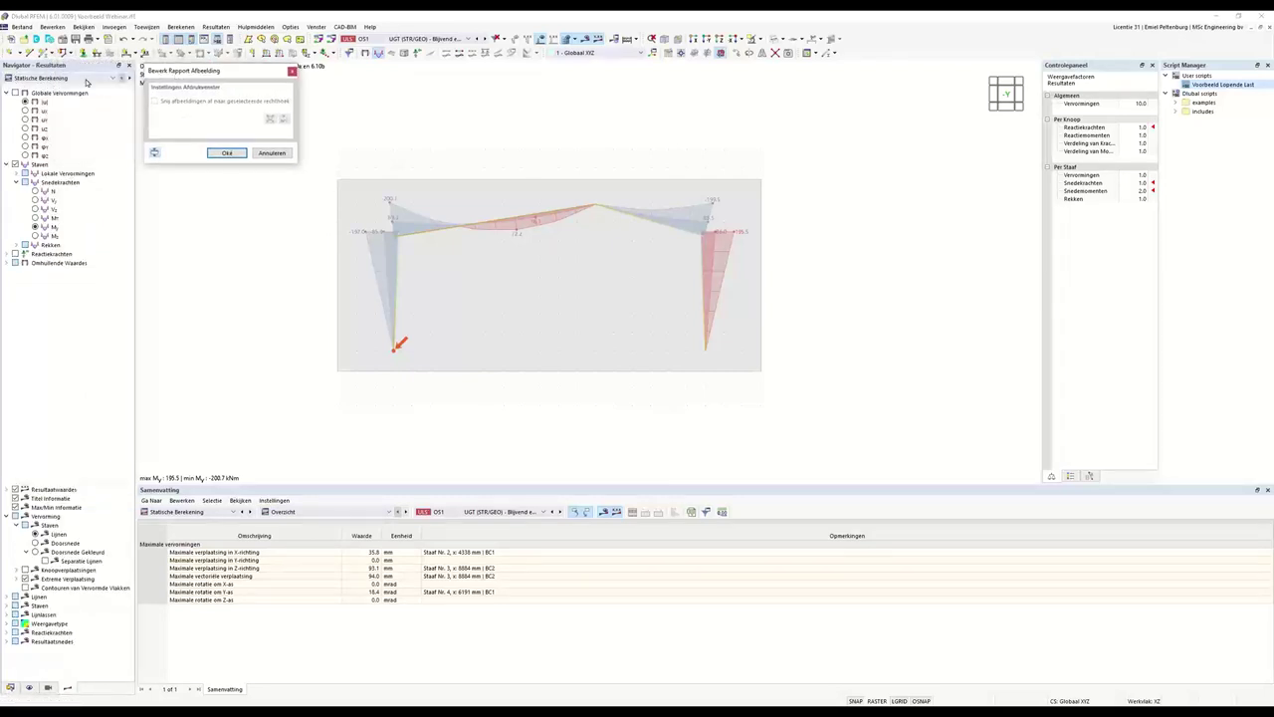
left_click(87, 79)
left_click(57, 95)
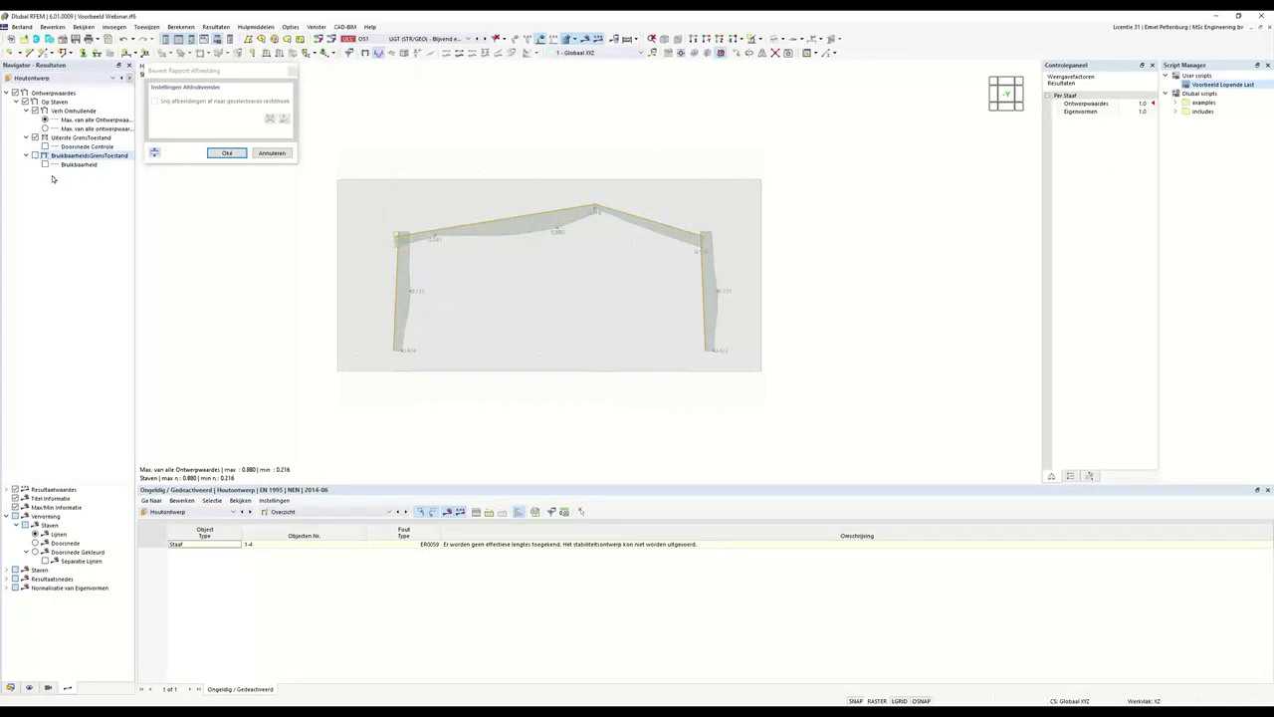
left_click(35, 110)
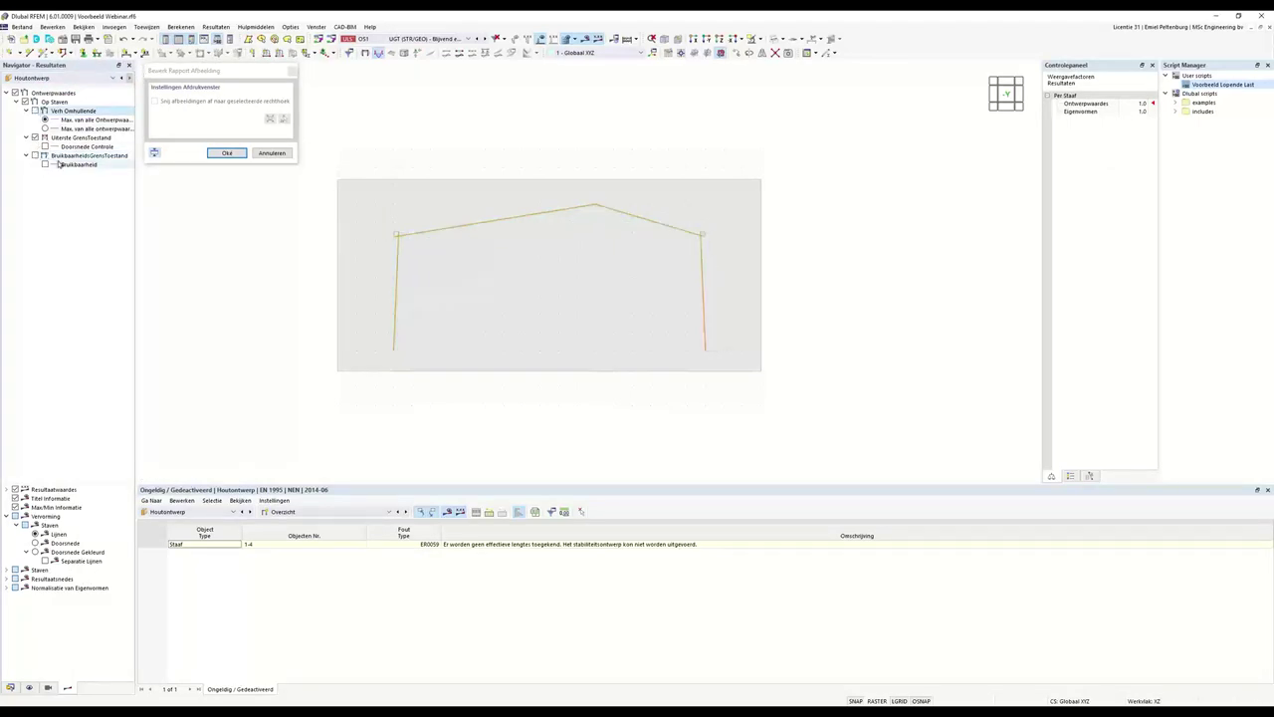
left_click(44, 146)
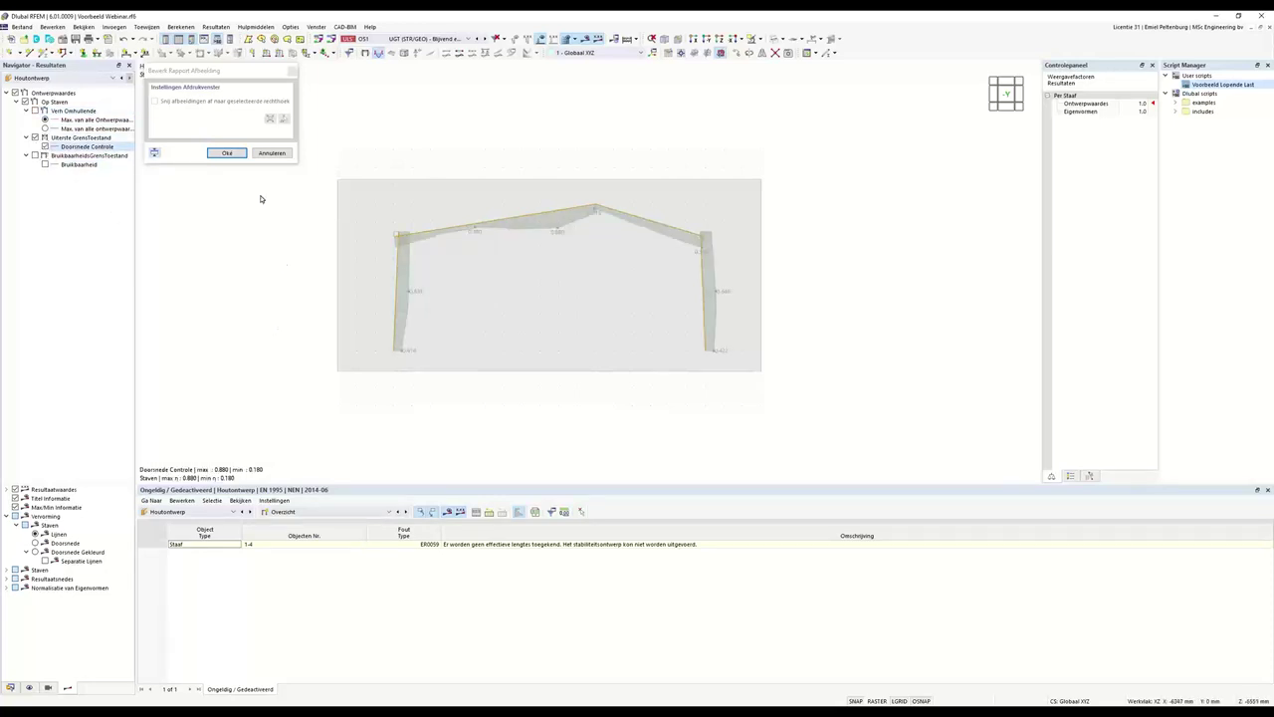
left_click(227, 153)
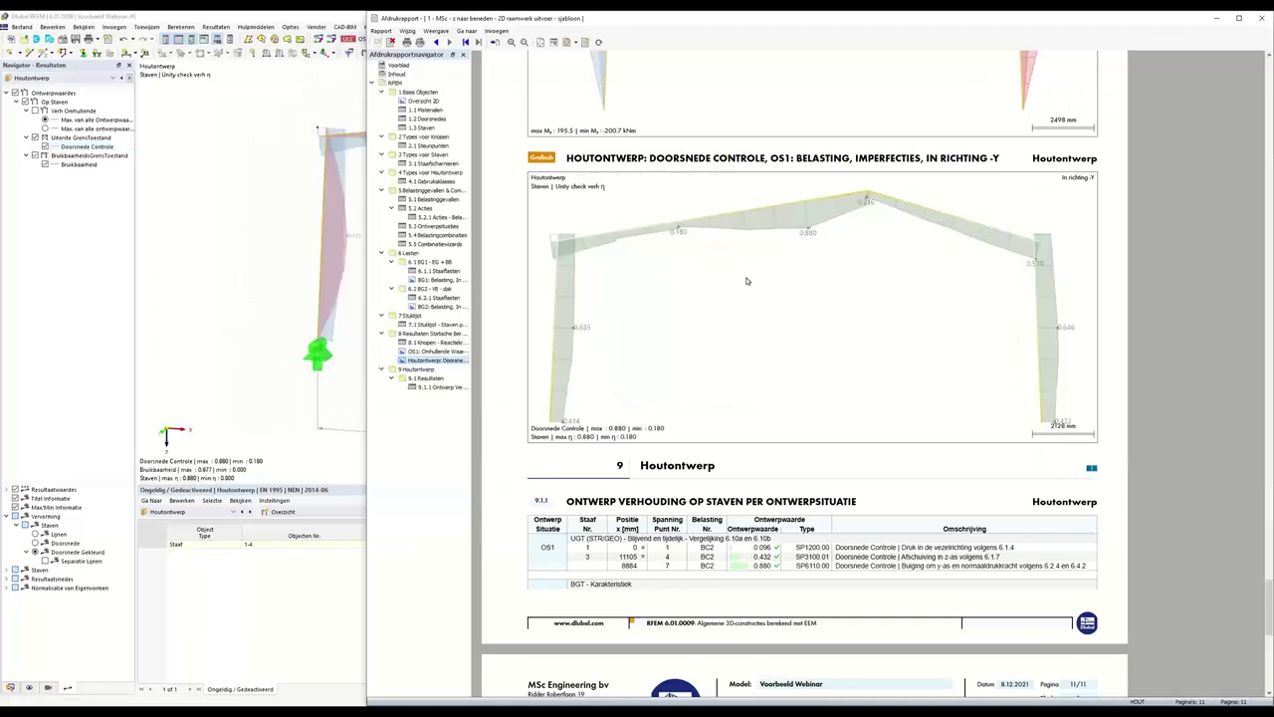
left_click(422, 360)
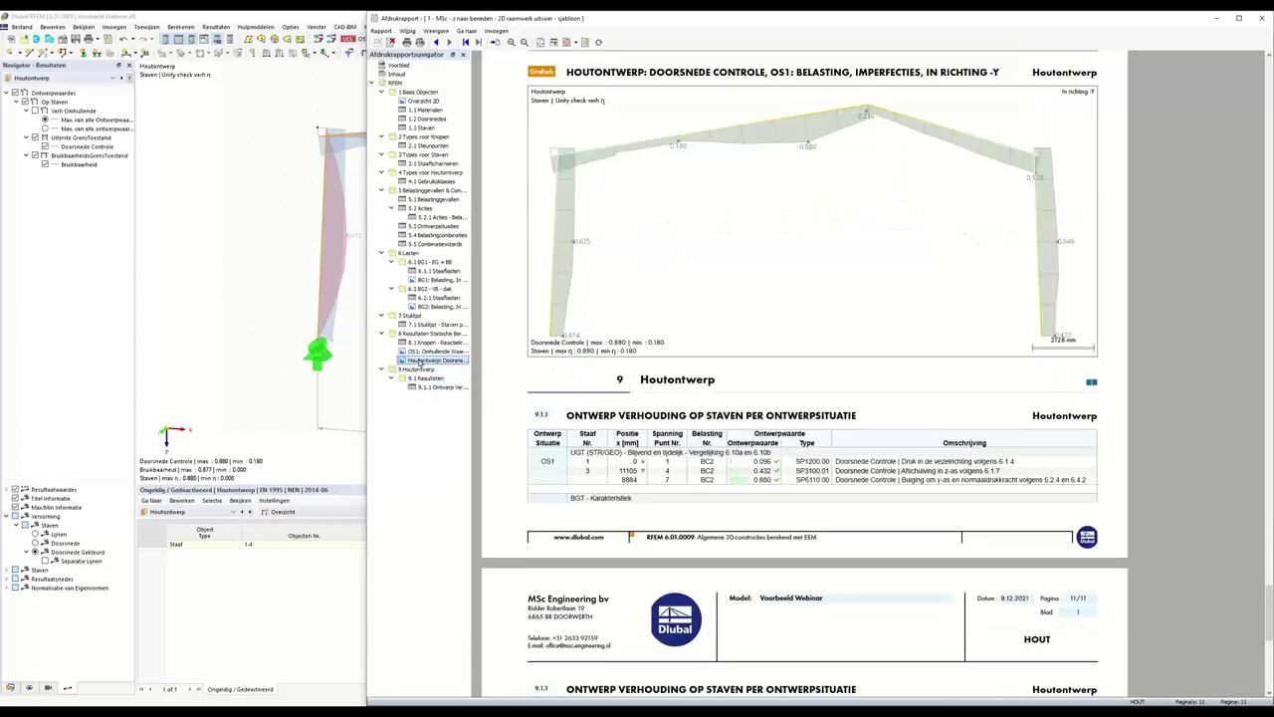
Move the Houtontwerp Doorsnede Controle graphic from chapter 8 to directly above table 9.1.1 in section 9.1 Resultaten
left_click(422, 370)
left_click(422, 361)
left_click_drag(422, 365, 434, 384)
left_click(434, 386)
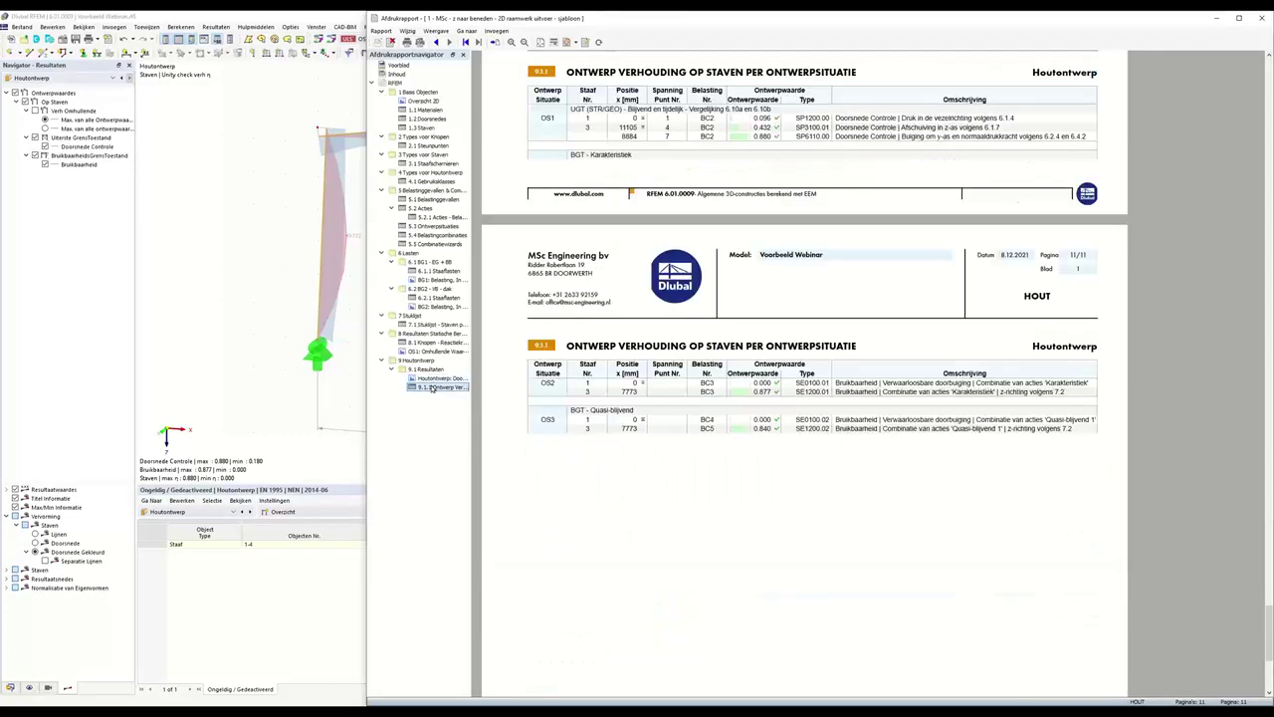
left_click(435, 379)
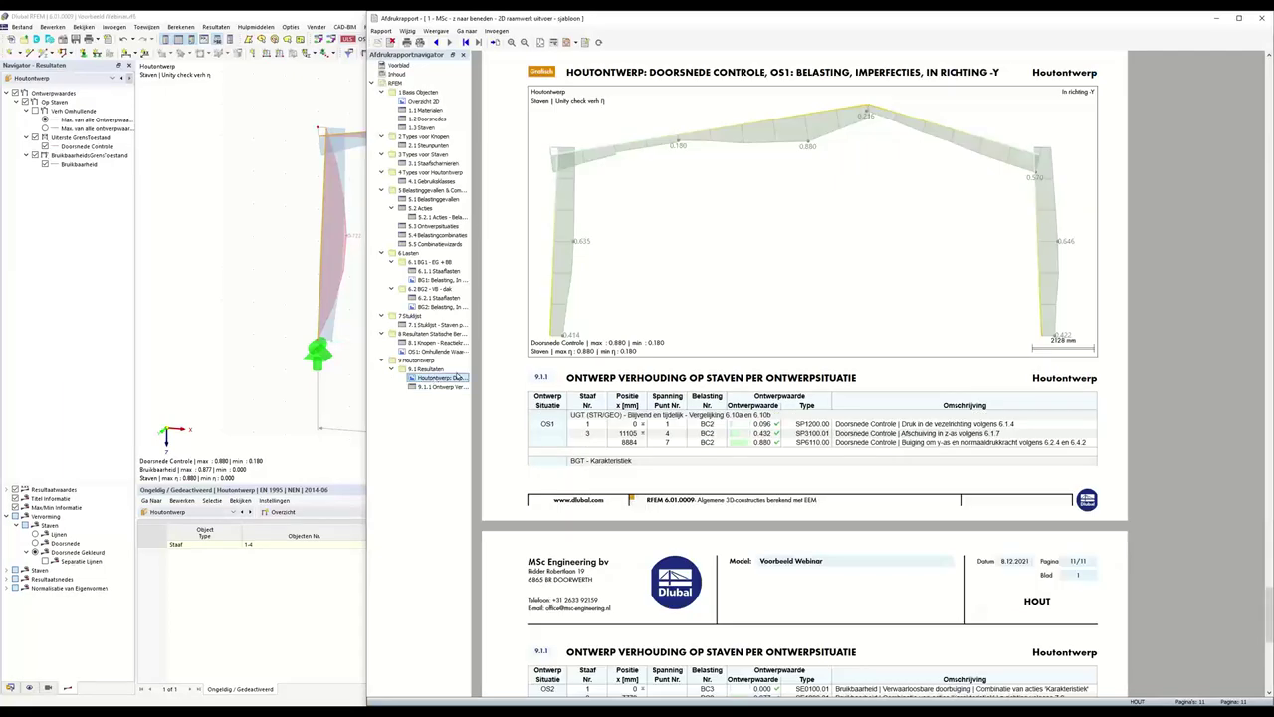
Make chapter 9 Houtontwerp start on a new page of the report
right_click(415, 361)
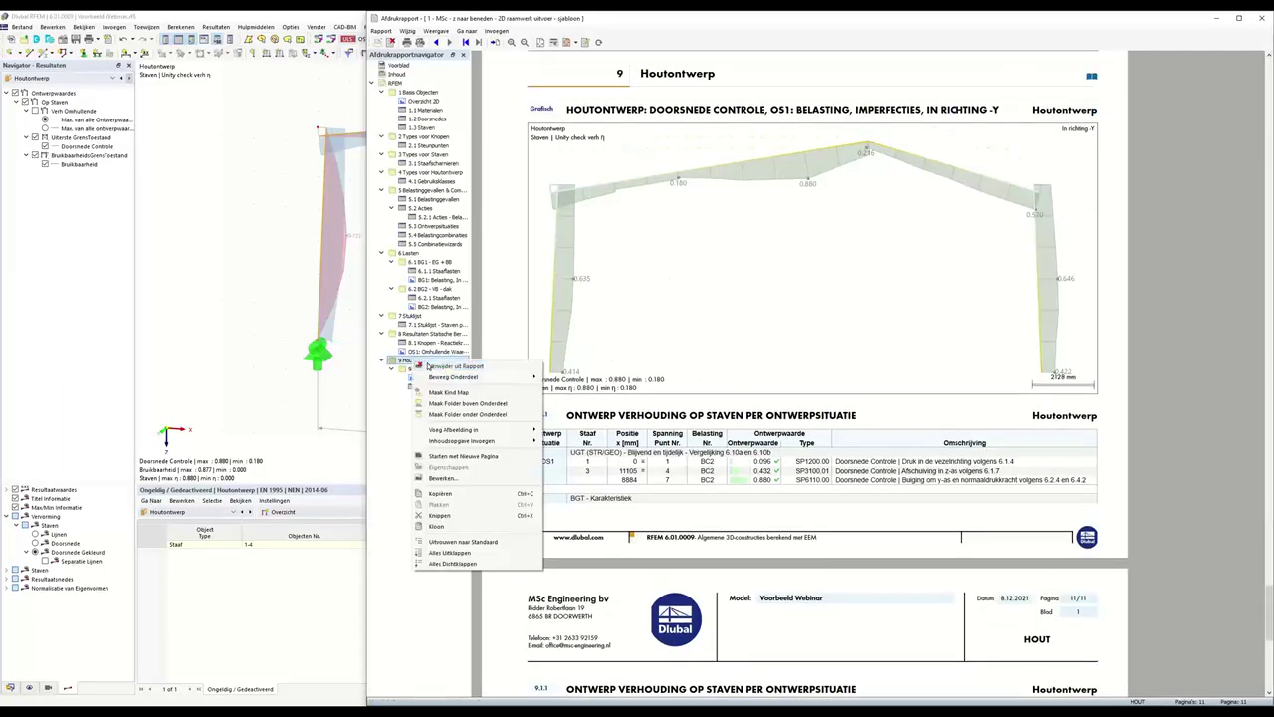
left_click(464, 456)
scroll(748, 258, "down", 5)
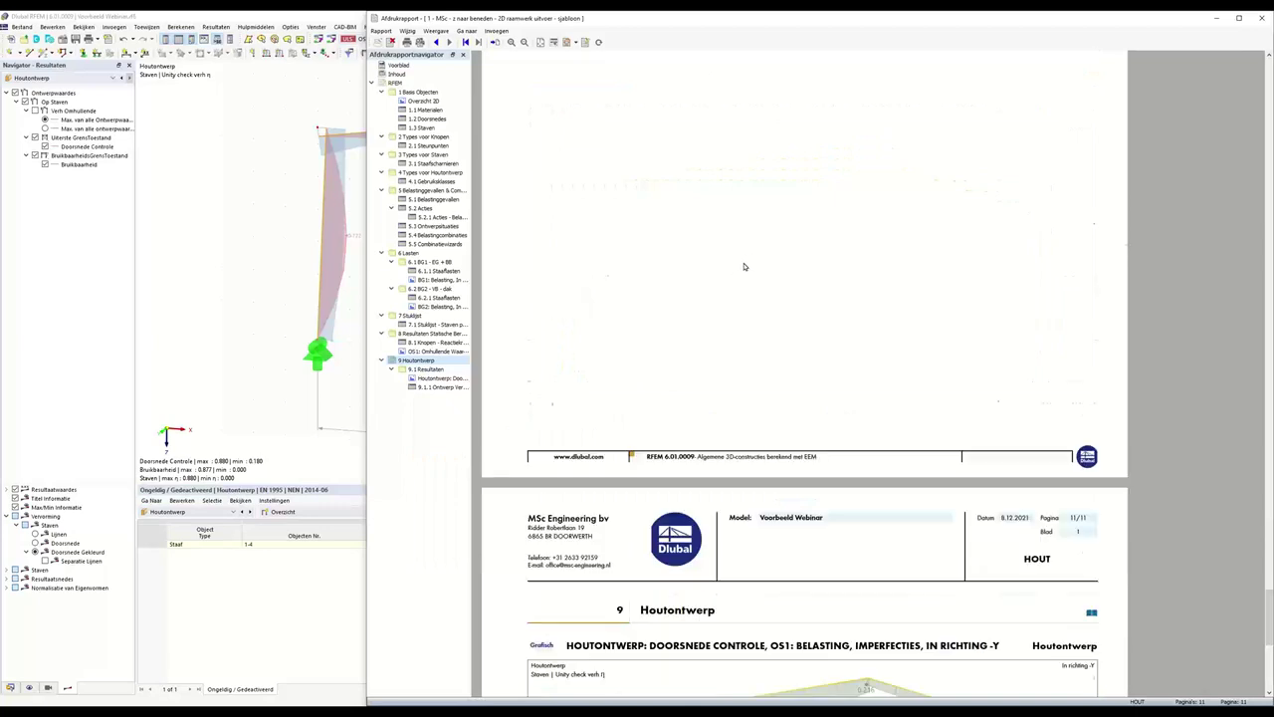
Clone the Doorsnede Controle graphic in chapter 9 and edit the copy to show only the Bruikbaarheid ratios
right_click(763, 303)
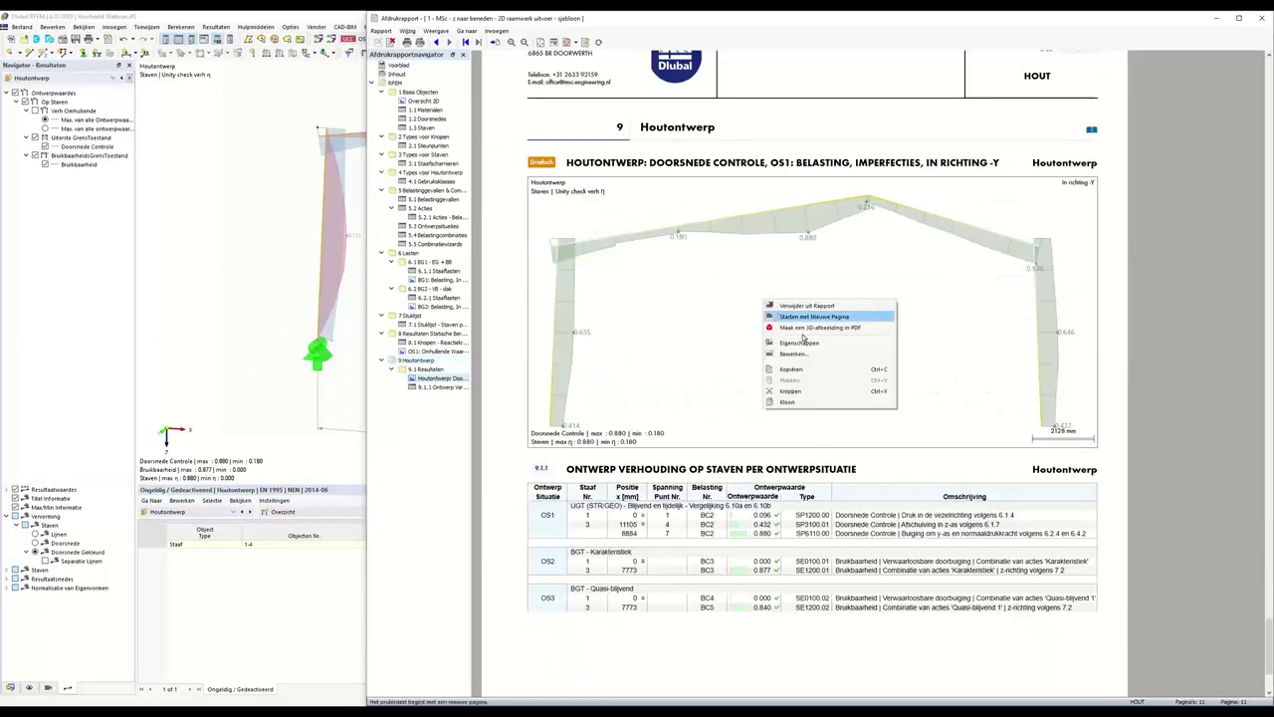
left_click(806, 406)
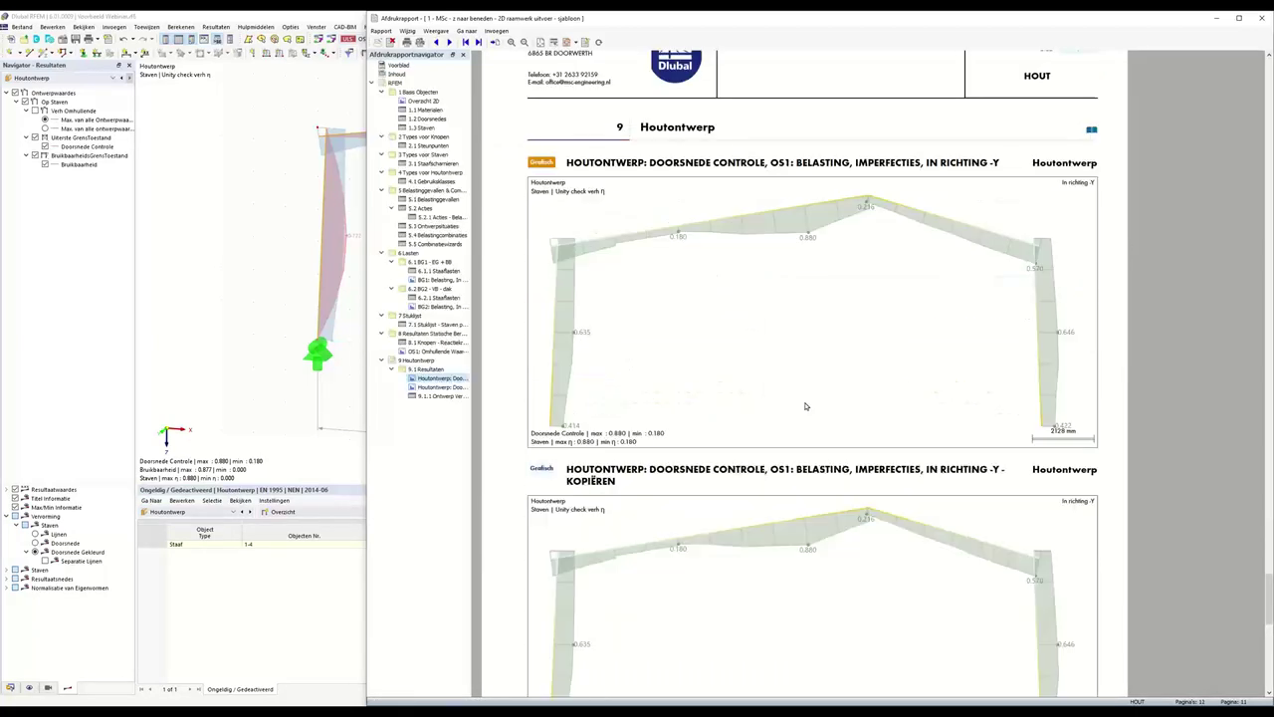
scroll(804, 457, "down", 3)
right_click(793, 468)
left_click(833, 536)
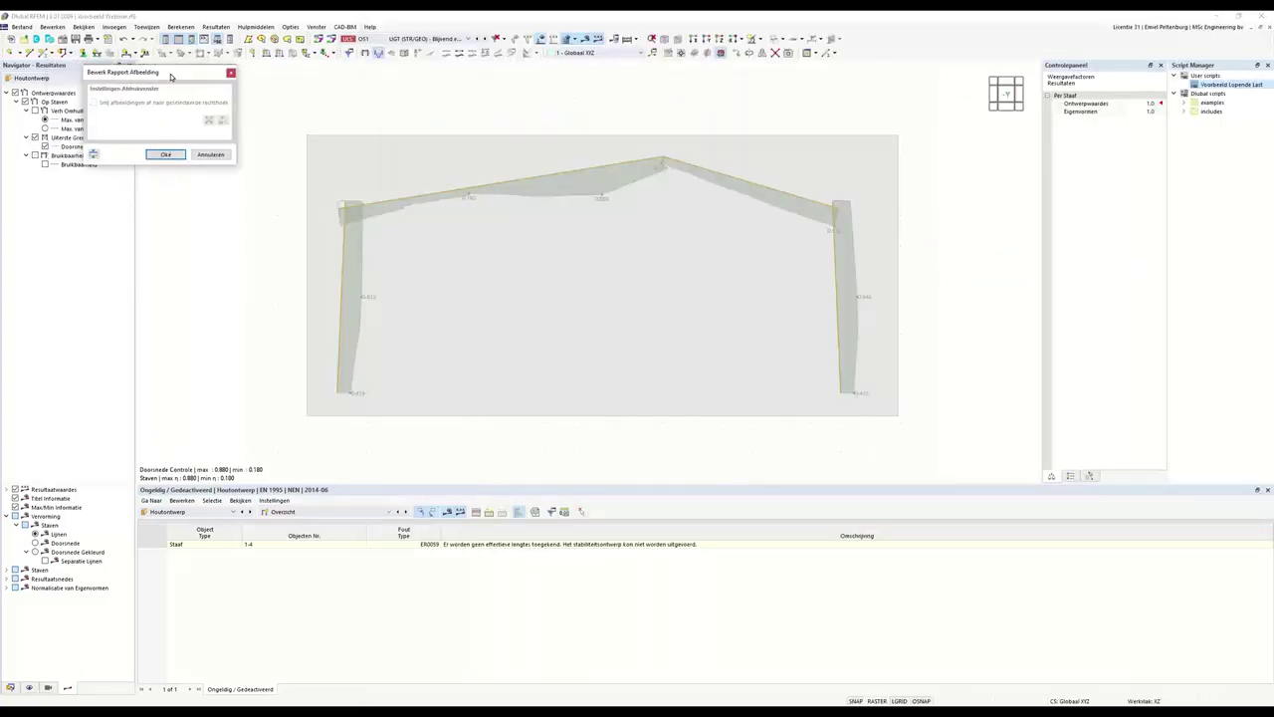
left_click(45, 164)
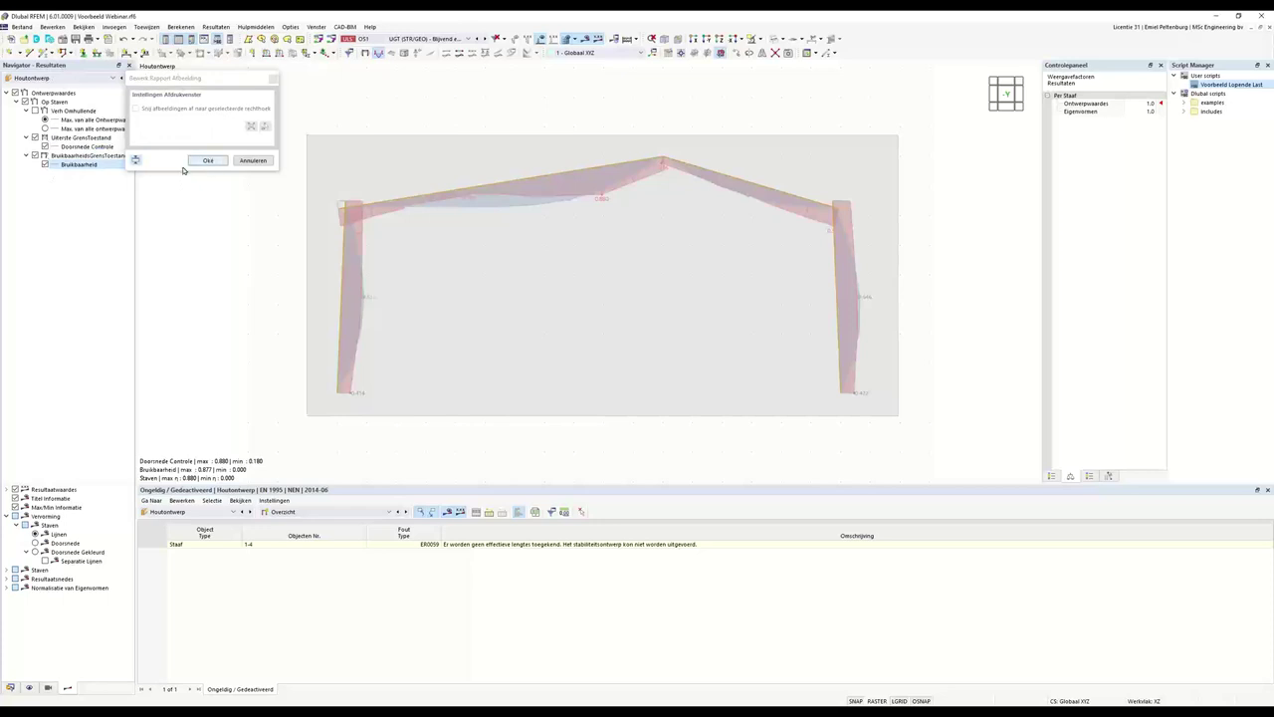
left_click(45, 147)
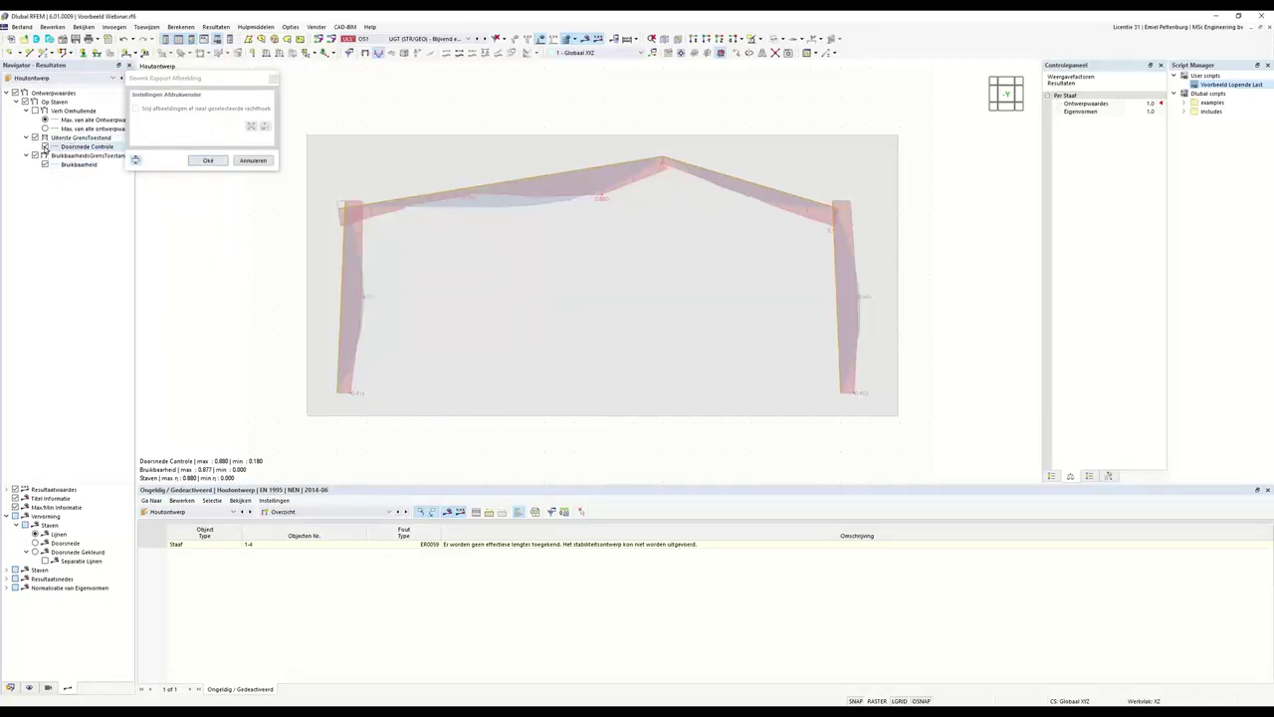
left_click(207, 160)
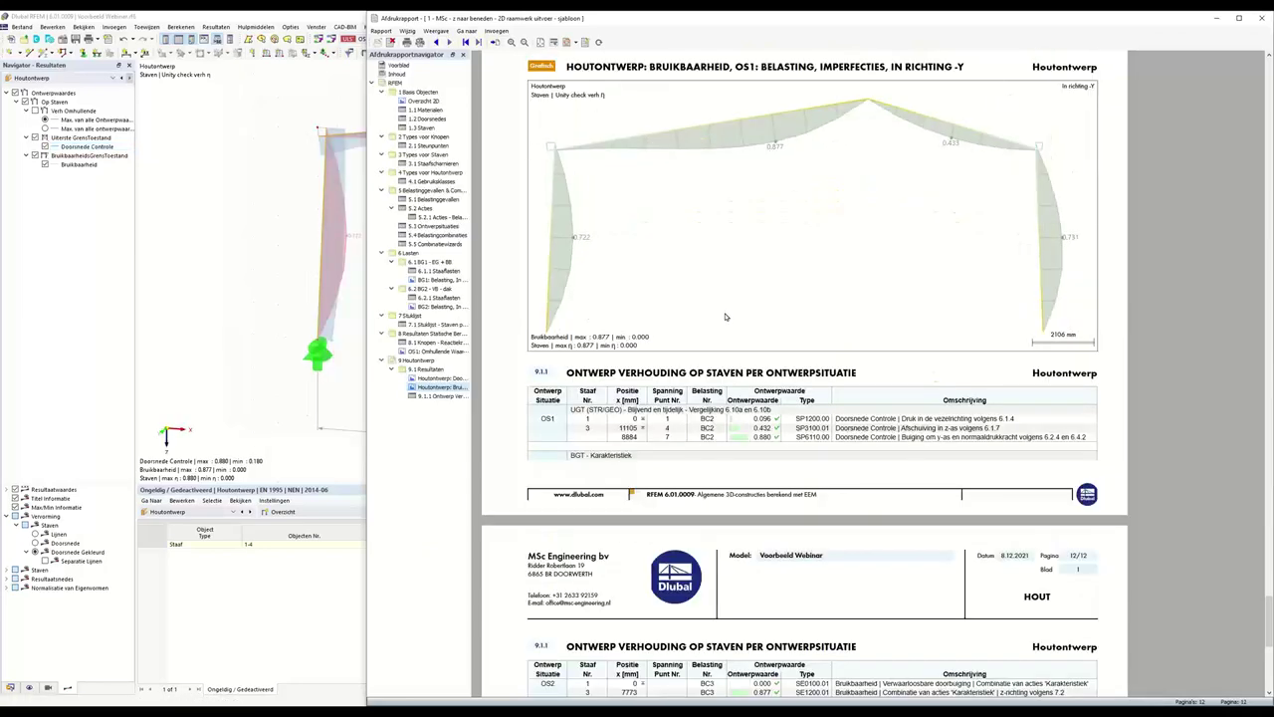
Remove both the Doorsnede Controle and Bruikbaarheid graphics of section 9.1 from the report
left_click(429, 380)
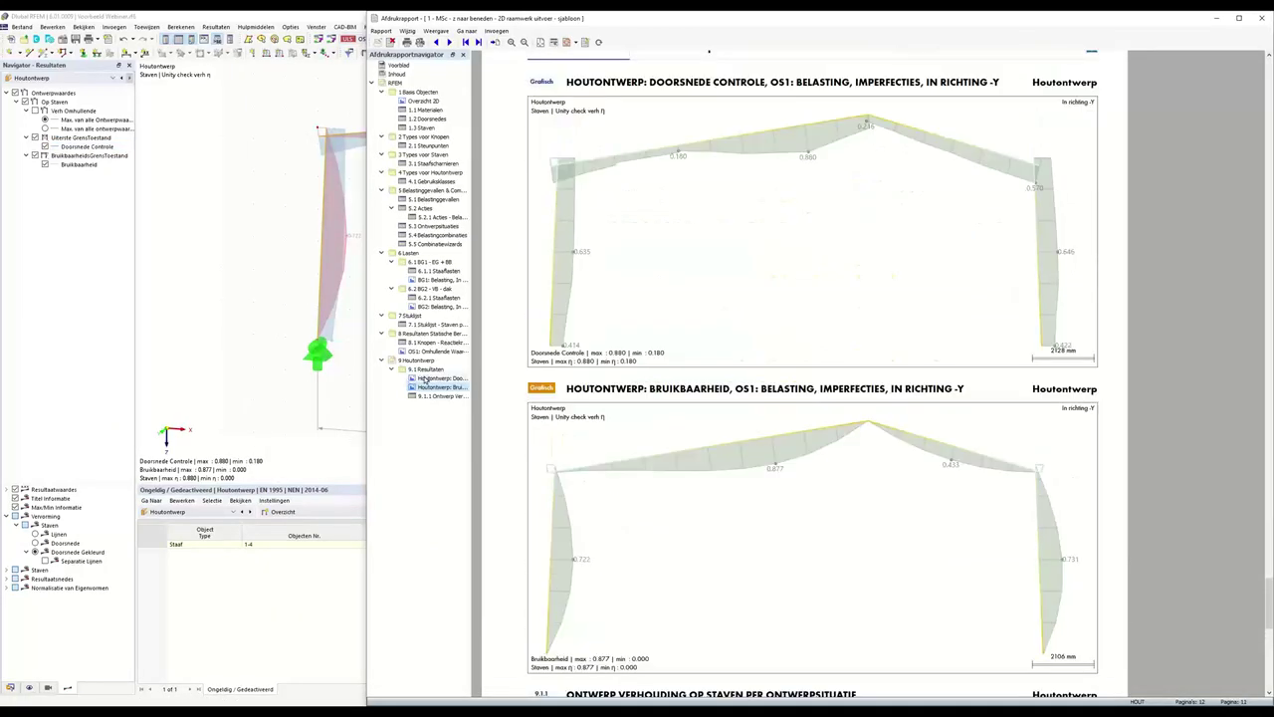
right_click(431, 380)
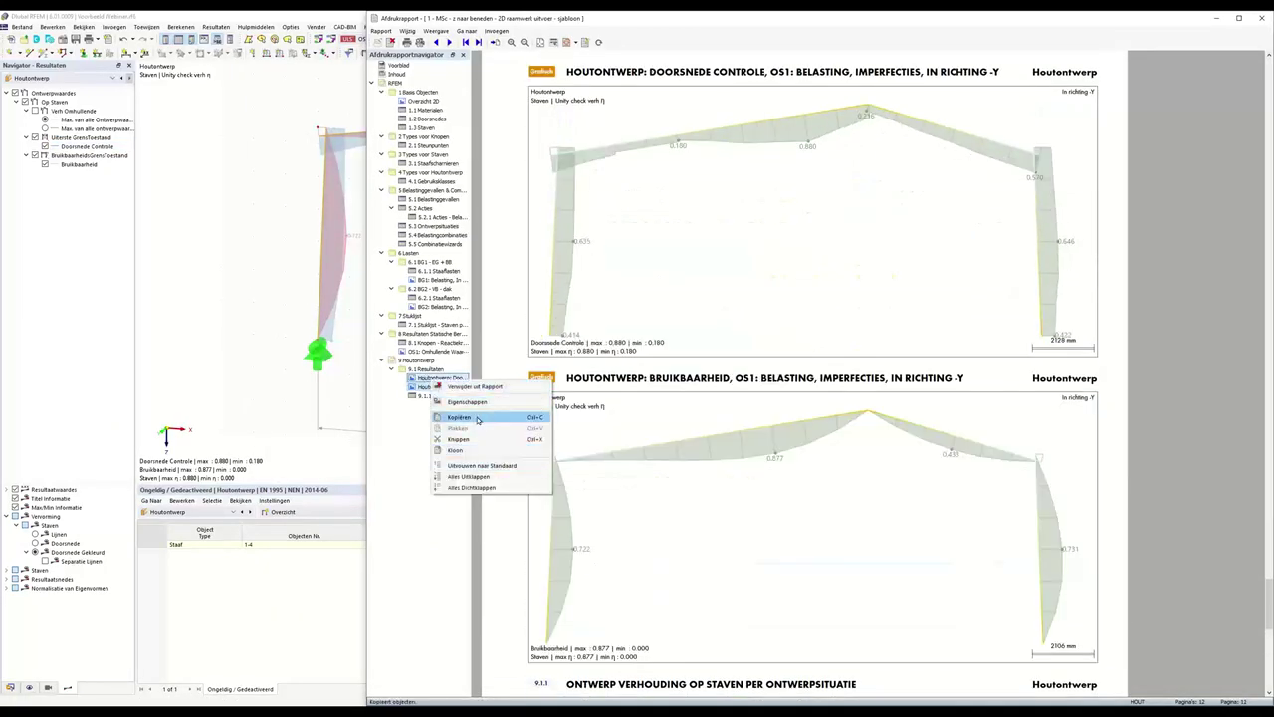
left_click(468, 386)
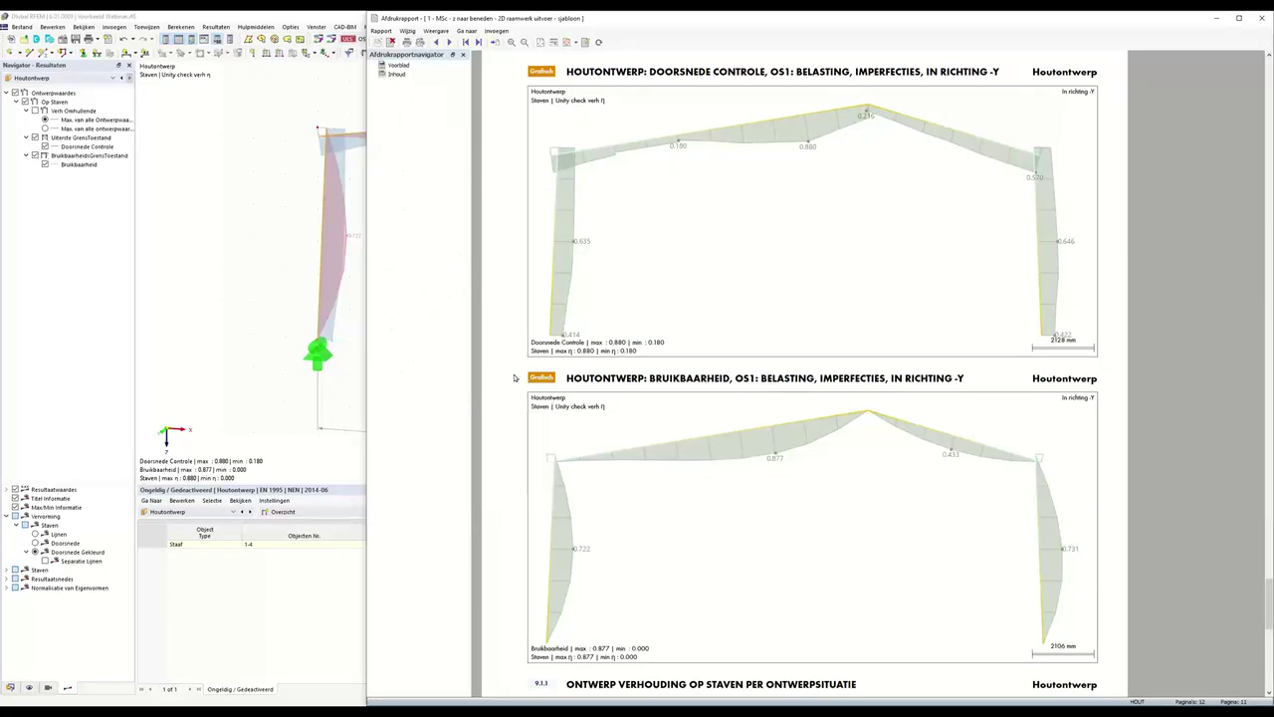
Set up a bulk print of the current model view to the printout report with Houtontwerp graphics for Doorsnede Controle and Bruikbaarheid
left_click(359, 208)
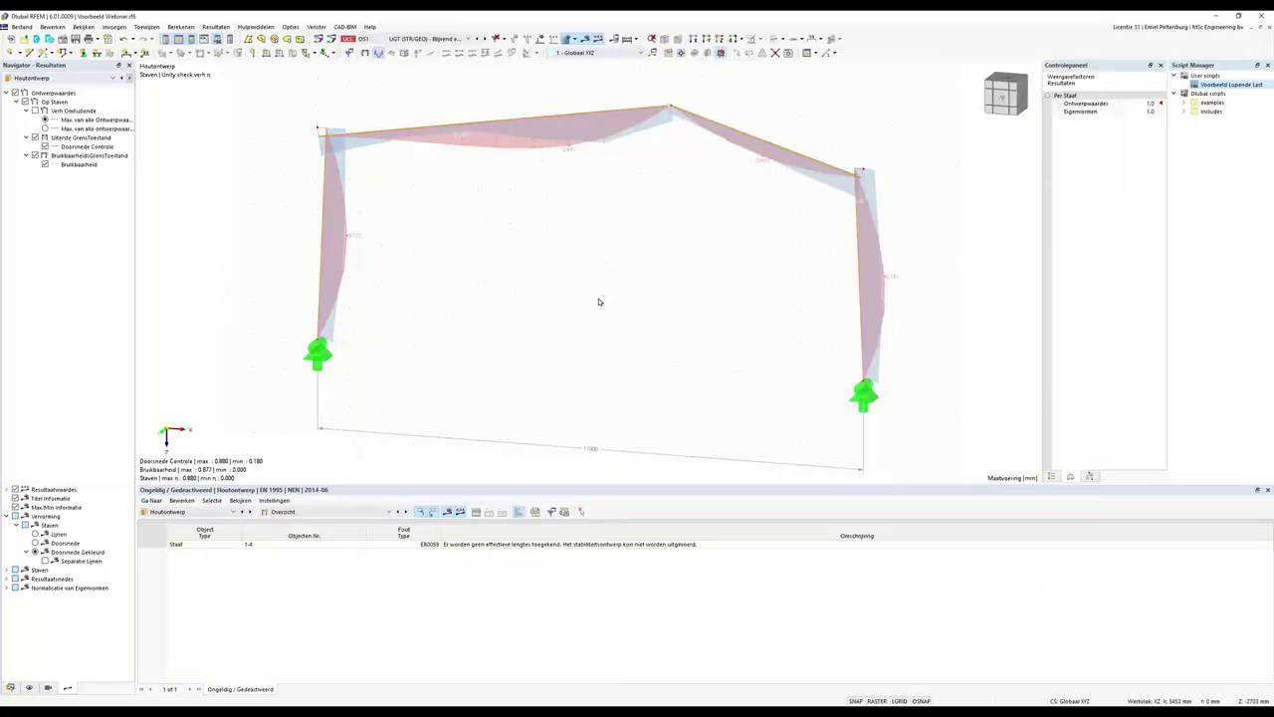
middle_click_drag(645, 199, 612, 211)
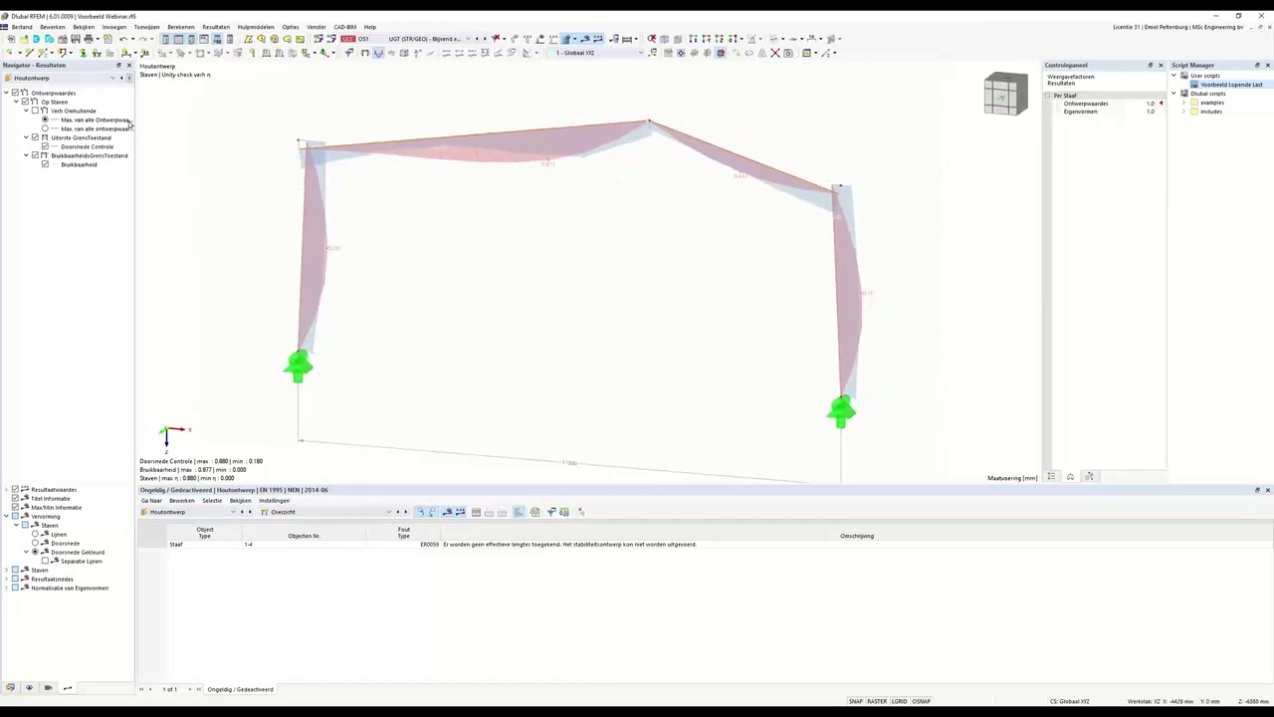
left_click(91, 40)
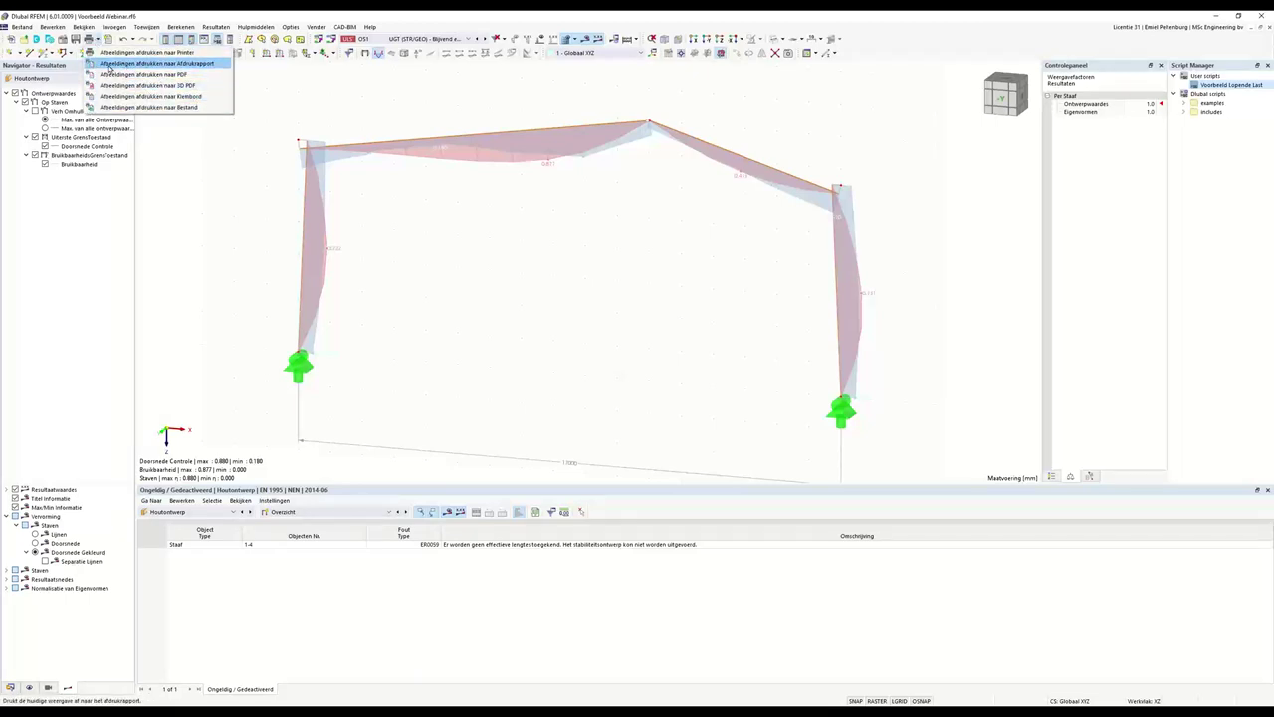
left_click(168, 64)
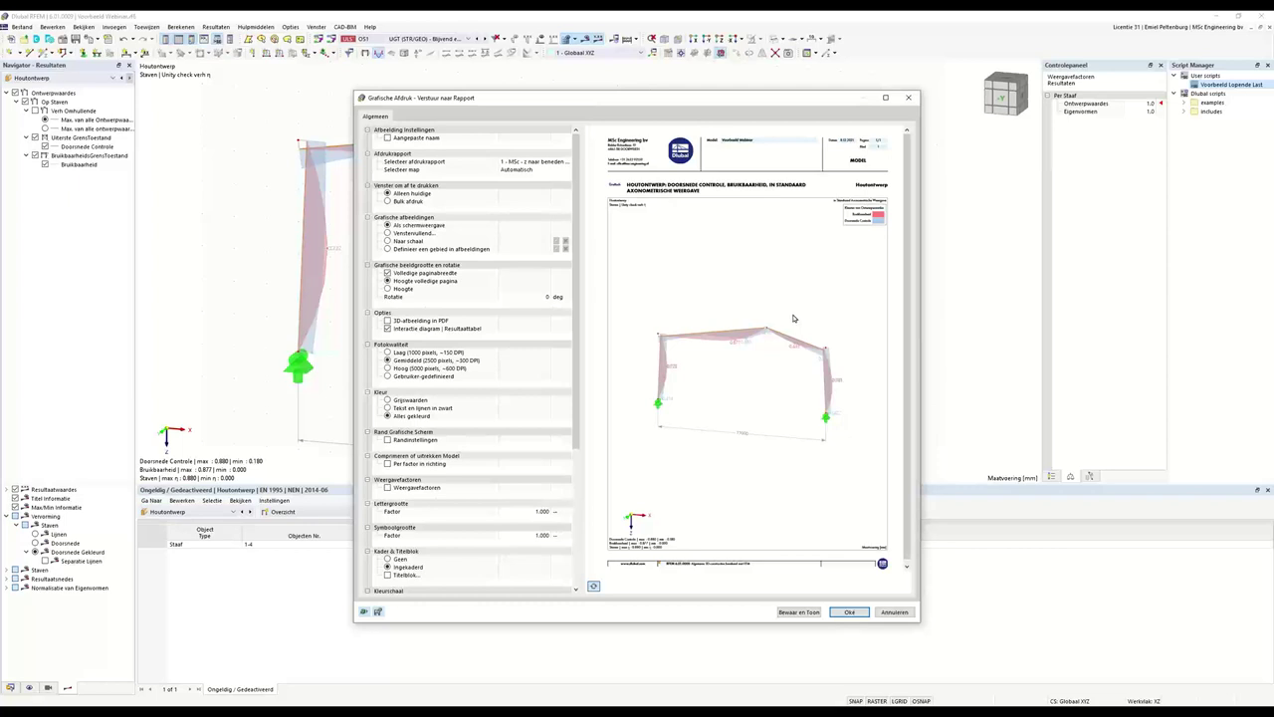
left_click(403, 201)
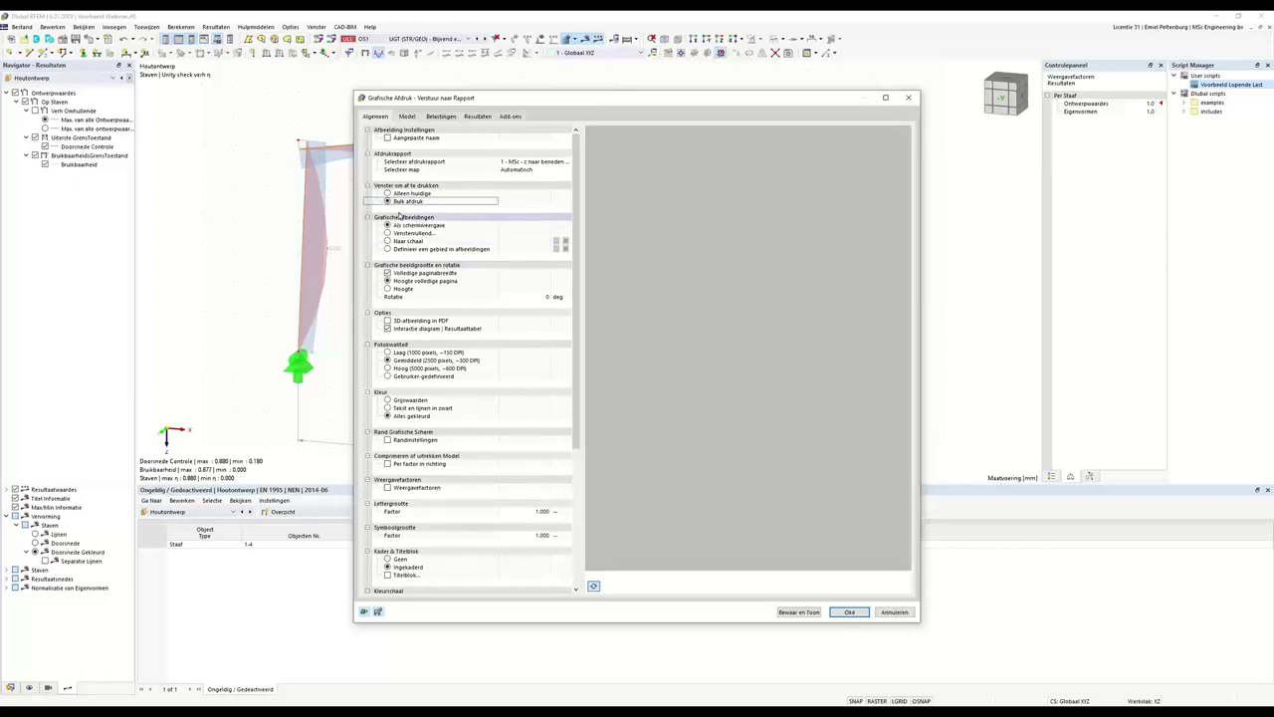
left_click(509, 118)
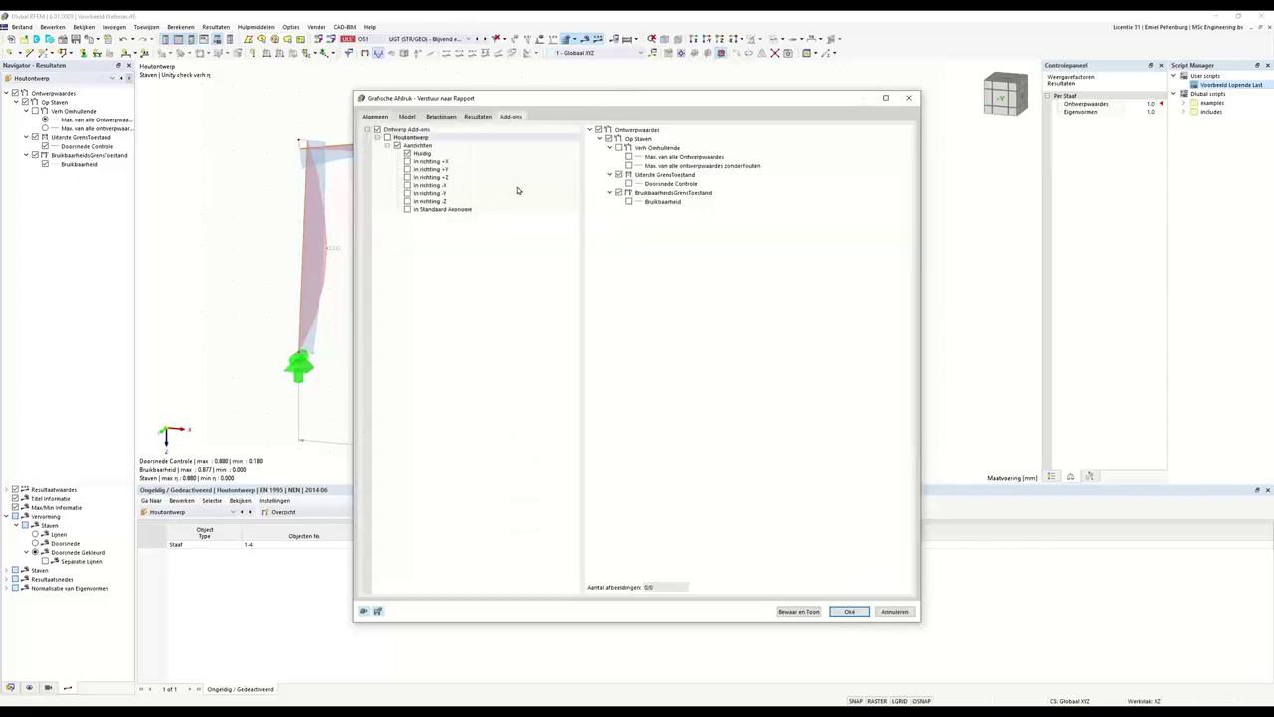
left_click(628, 183)
left_click(628, 201)
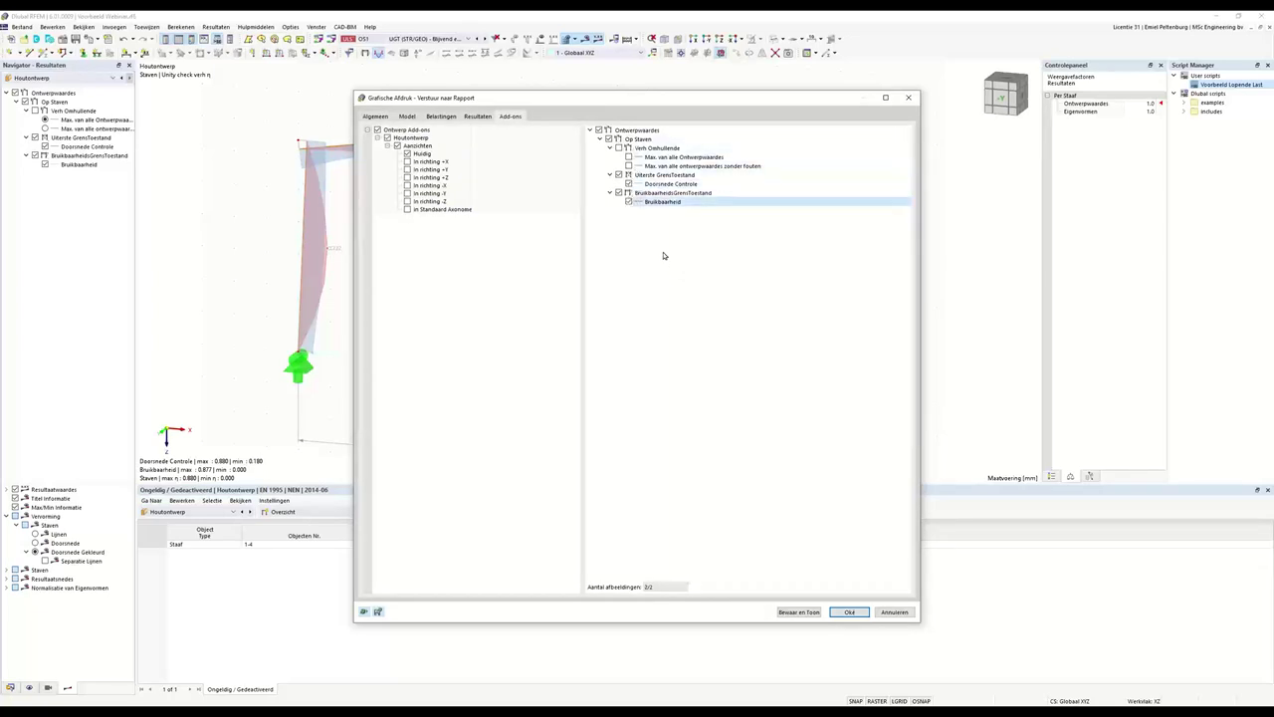
Size the bulk-print graphics by height with a height ratio of 50 %
left_click(385, 118)
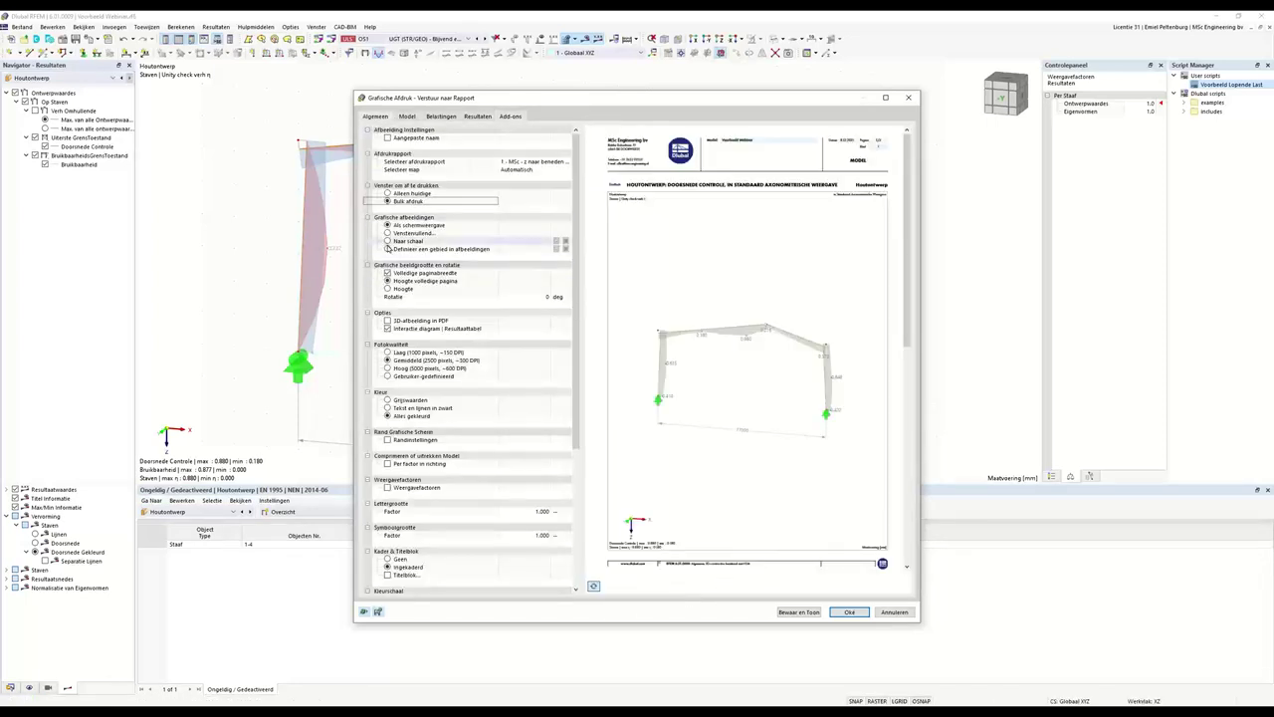
mouse_move(905, 312)
left_mouse_down()
mouse_move(905, 538)
mouse_move(905, 319)
left_mouse_up()
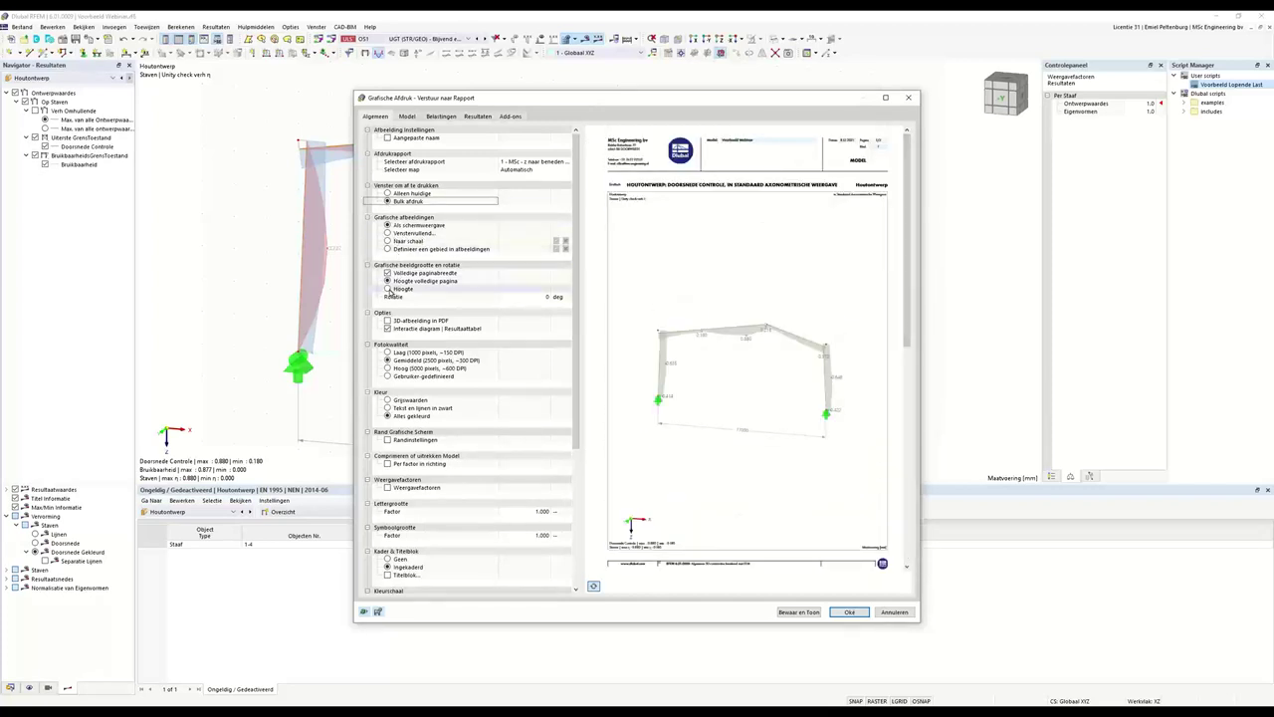
left_click(389, 292)
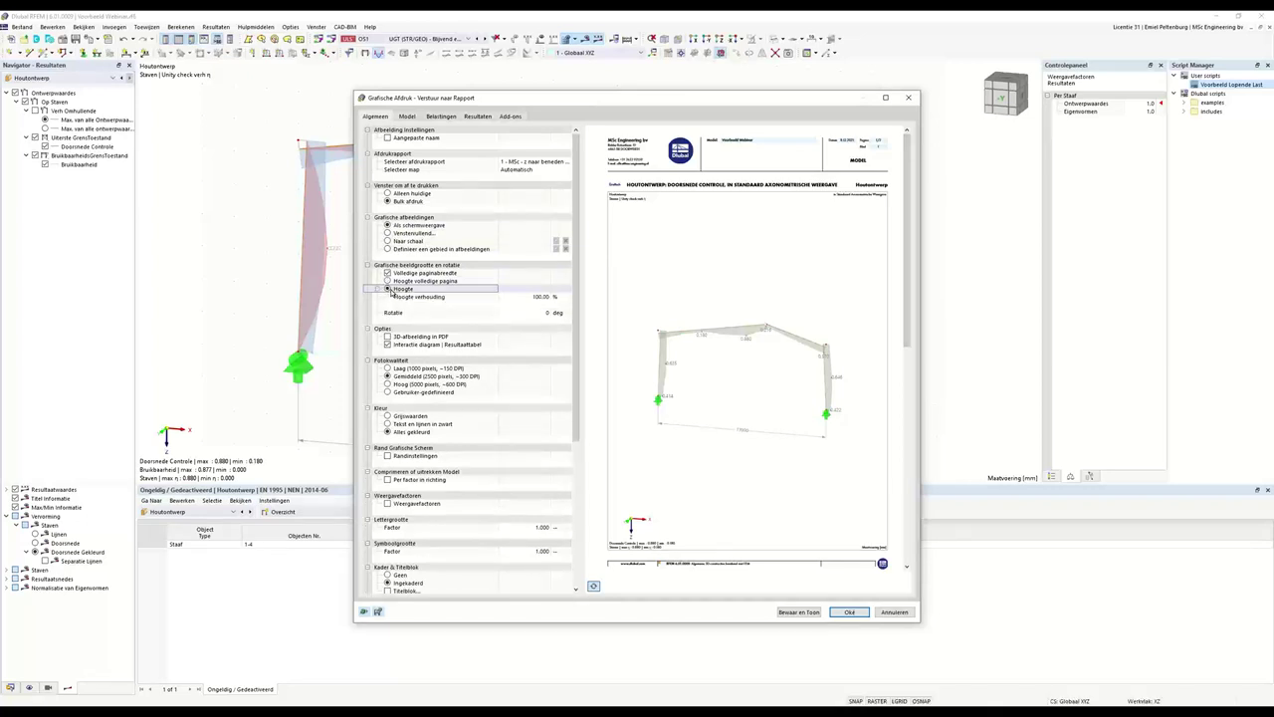
double_click(533, 297)
type("50")
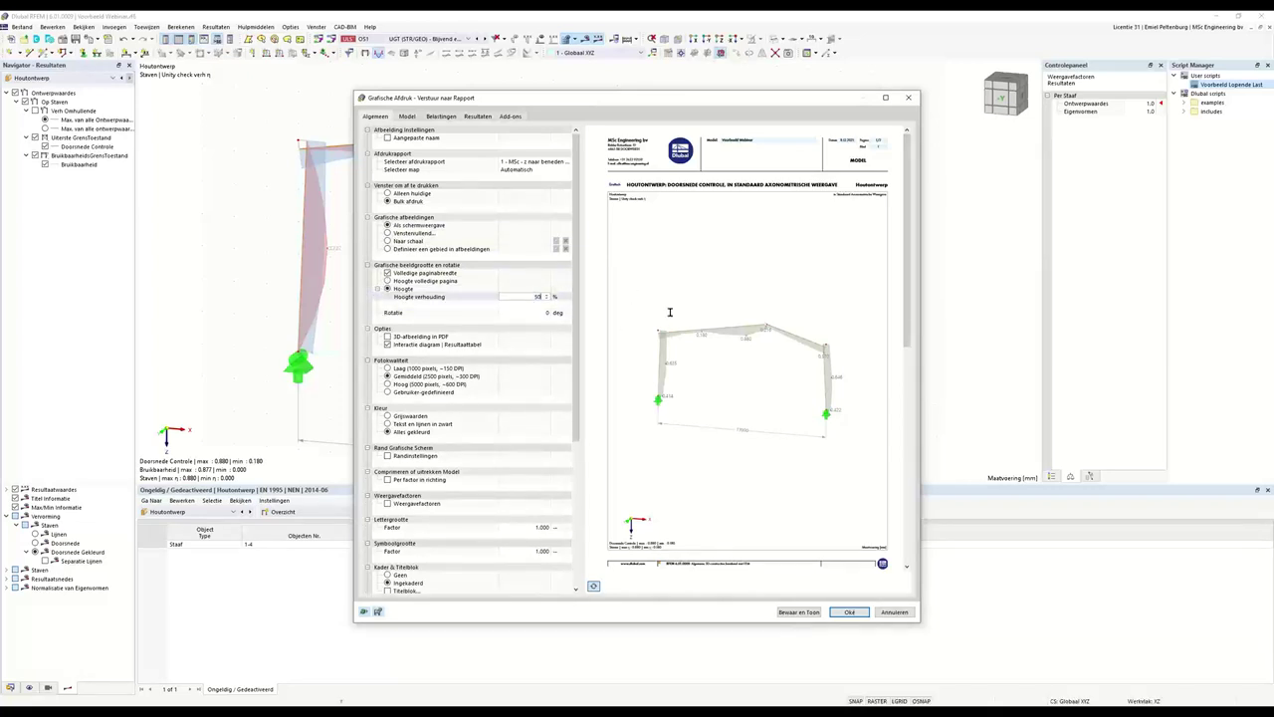
key("Tab")
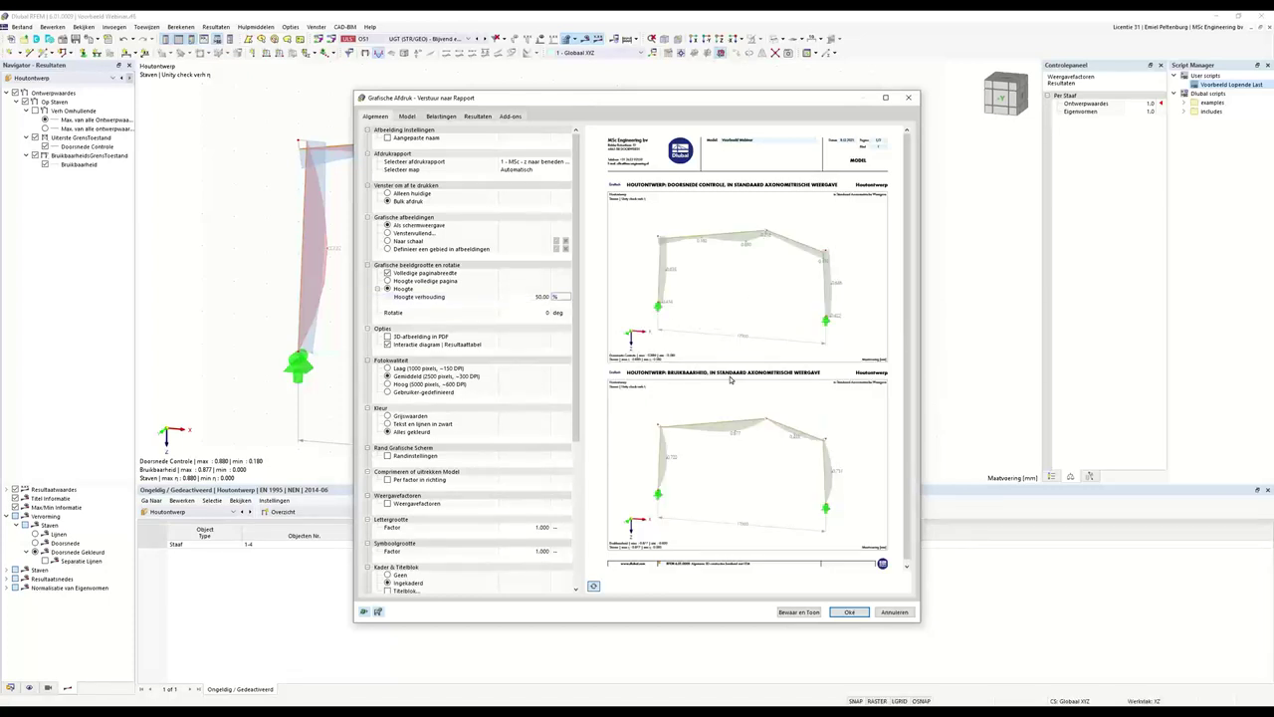
Save the two graphics to the report, show it, and go to each new Houtontwerp graphic in section 9.1
left_click(649, 194)
left_click(669, 378)
left_click(805, 613)
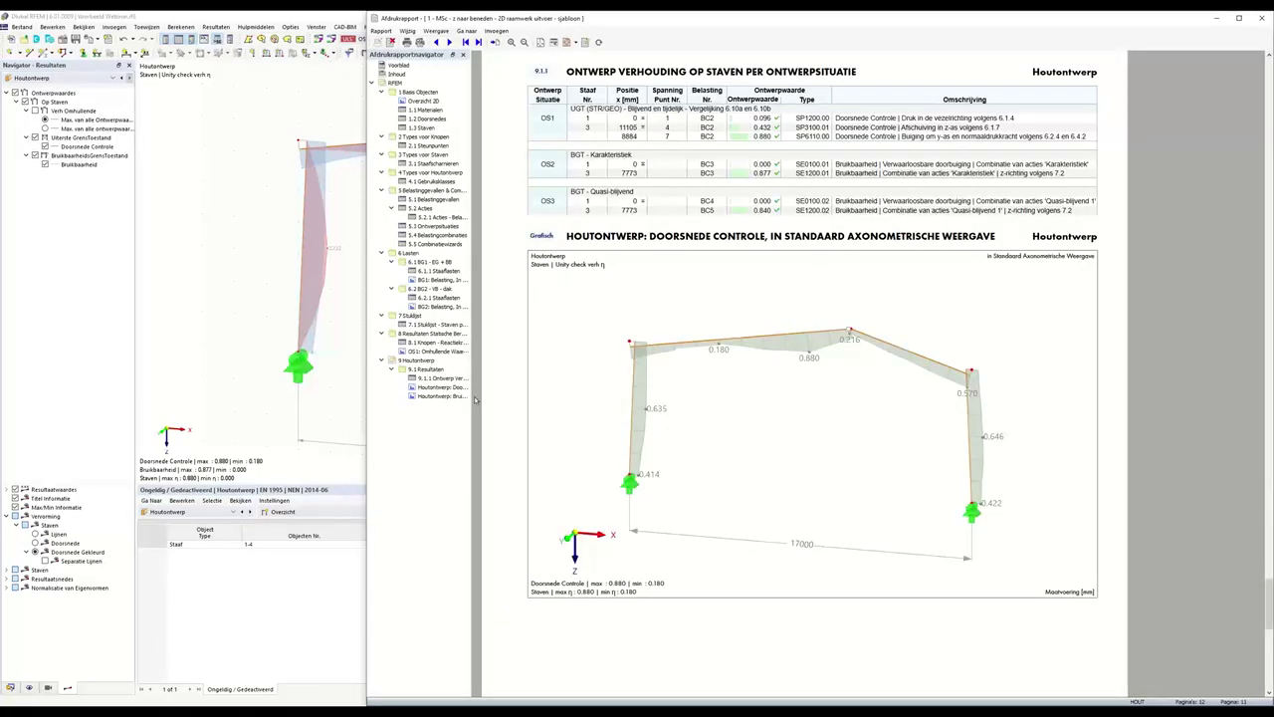
left_click(443, 387)
left_click(447, 397)
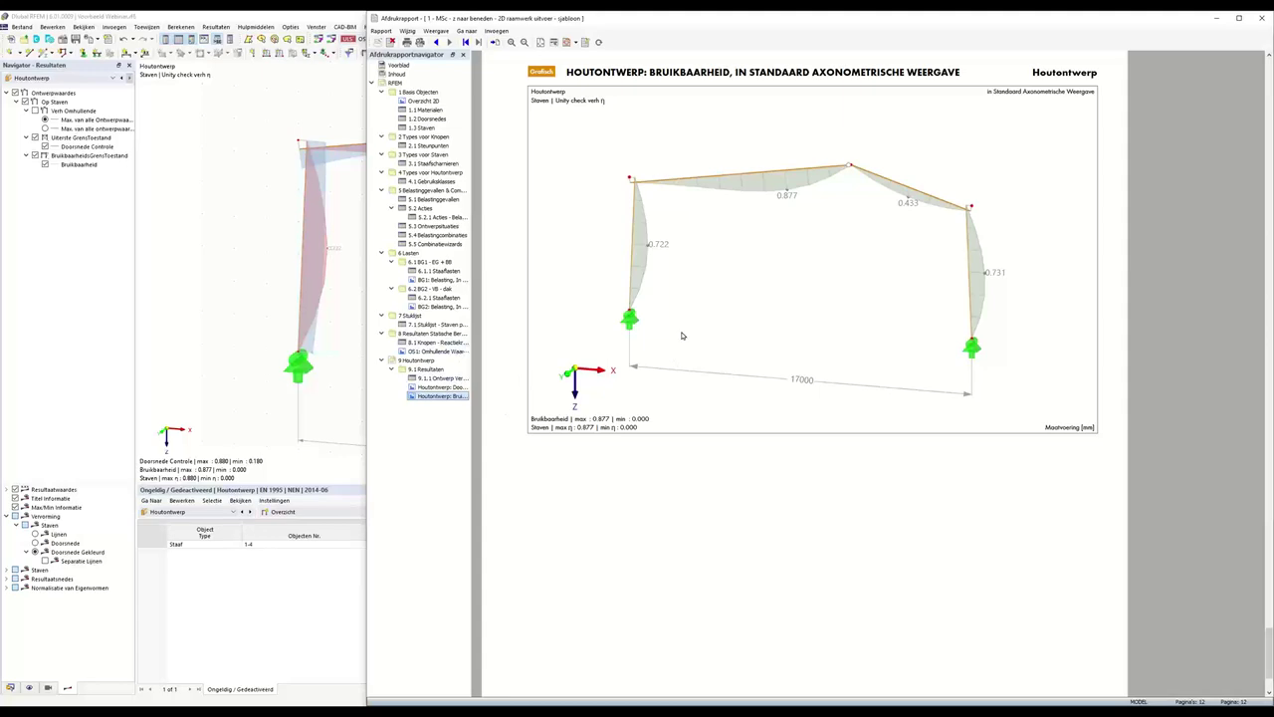
Exclude the Knopen - Reactiekrachten table of the static analysis results from the report contents in the report manager
scroll(681, 335, "down", 3, "ctrl")
scroll(811, 408, "up", 6)
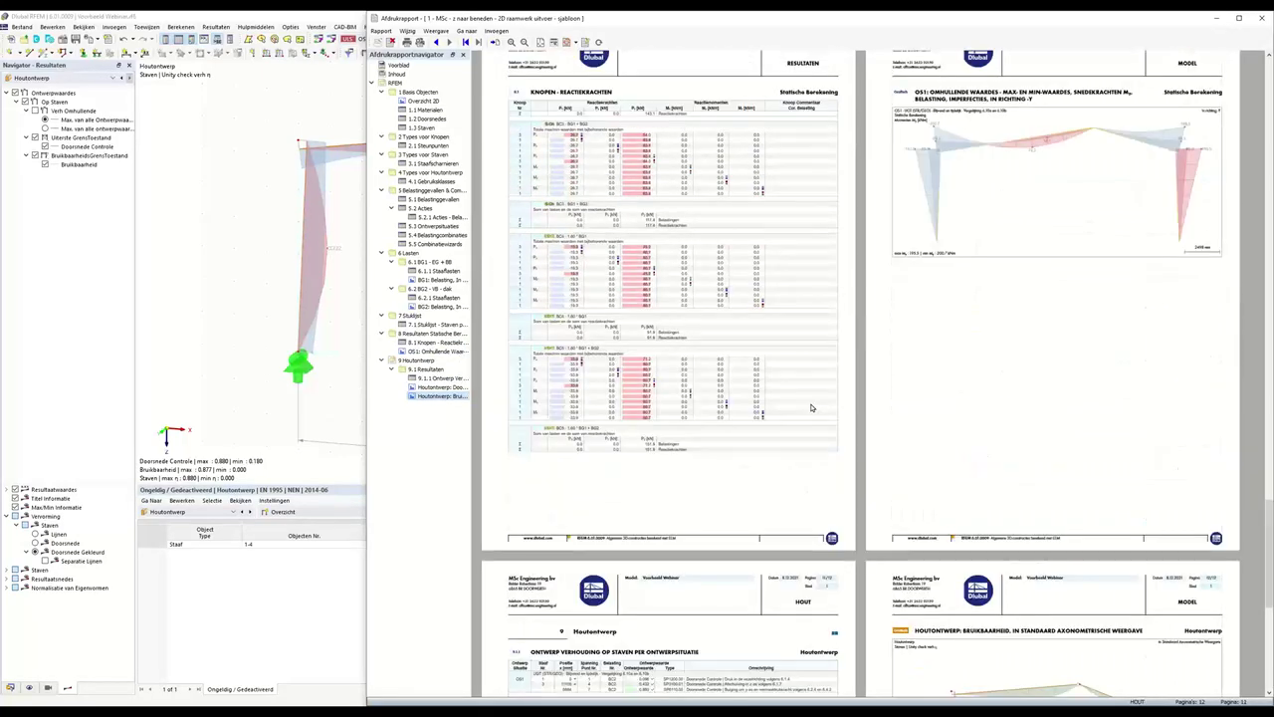
scroll(811, 408, "up", 3)
scroll(811, 409, "up", 8)
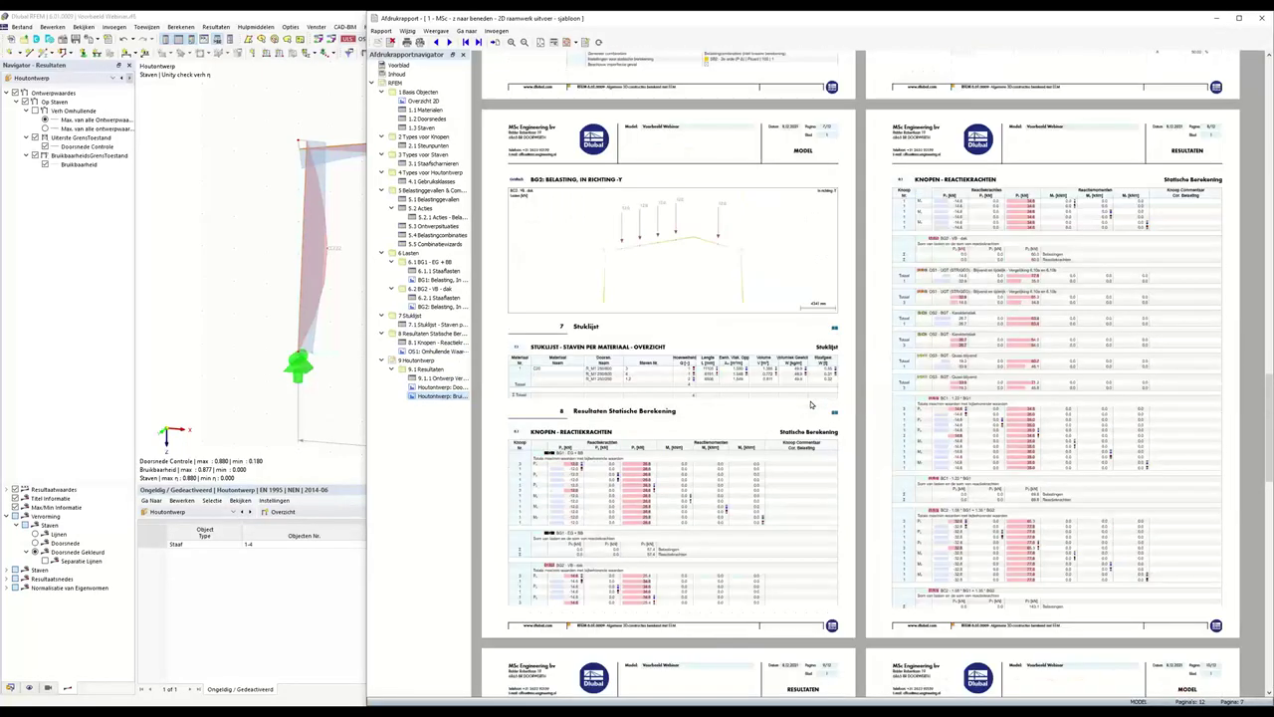
scroll(809, 410, "up", 2)
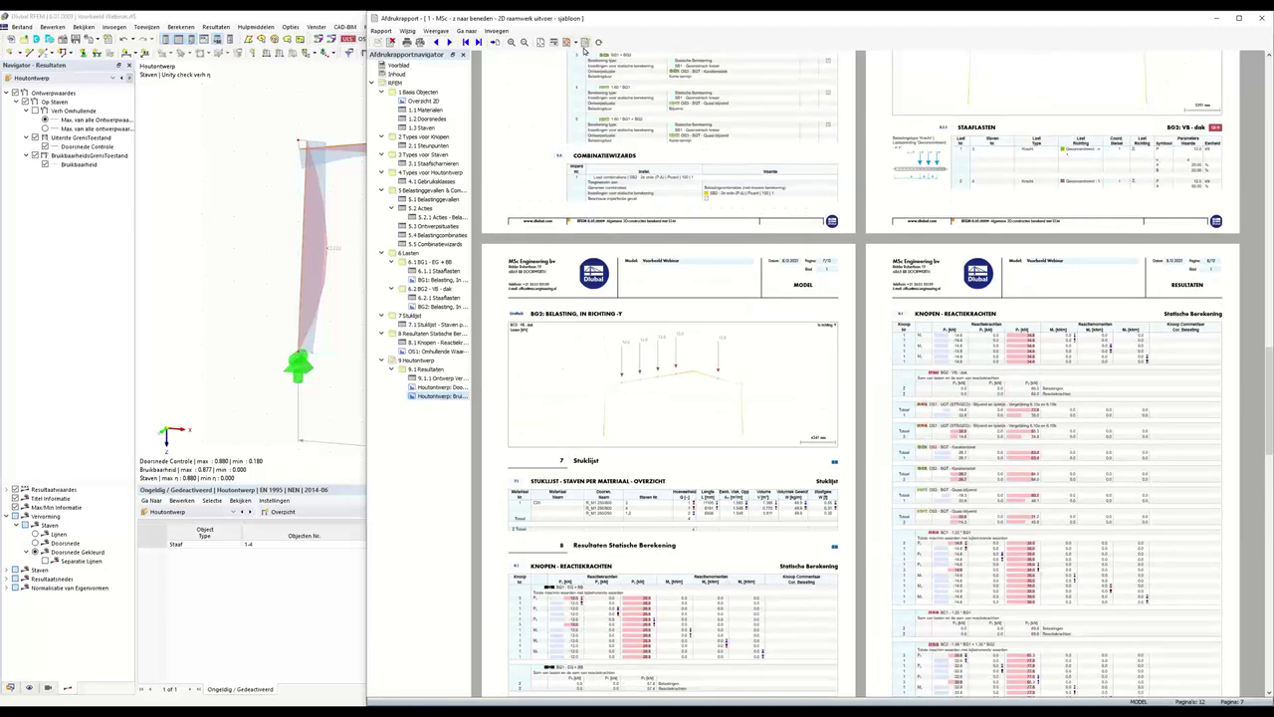
left_click(585, 44)
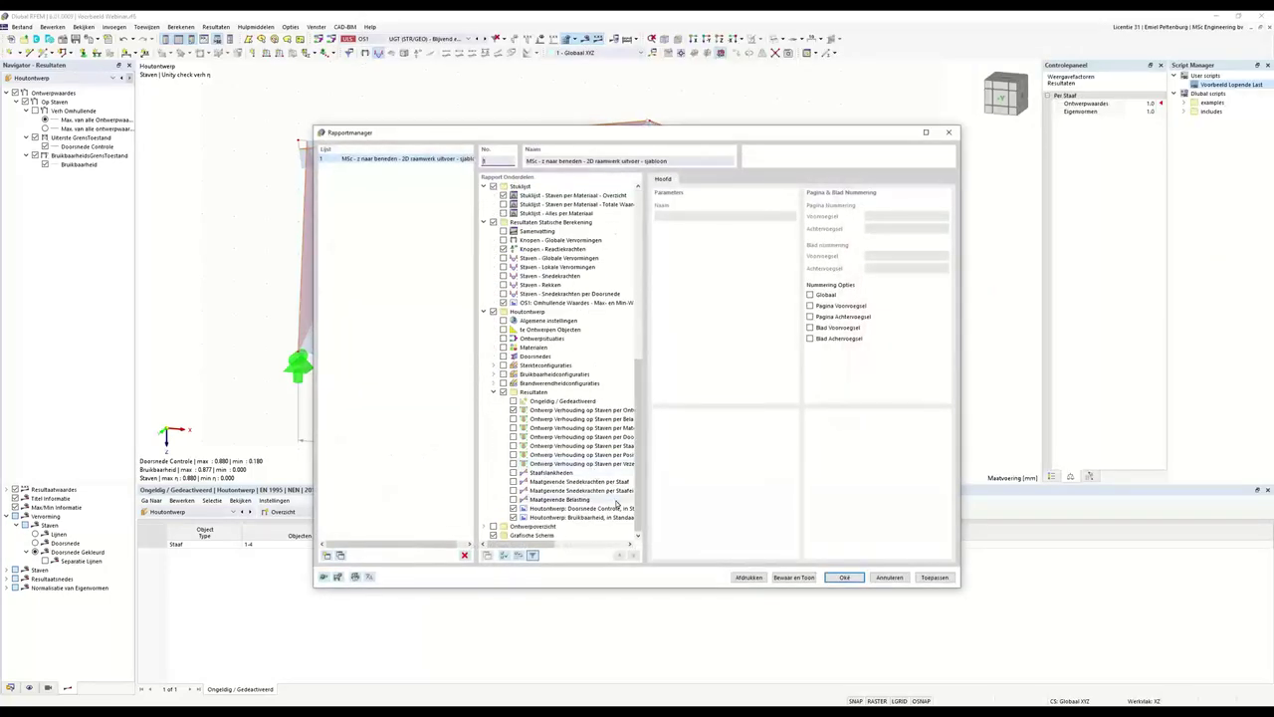
left_click(504, 248)
Turn on Gereduceerde beschrijving for Combinatiewizards under Belastinggevallen & Combinaties in the report manager and accept the report settings
scroll(618, 255, "up", 10)
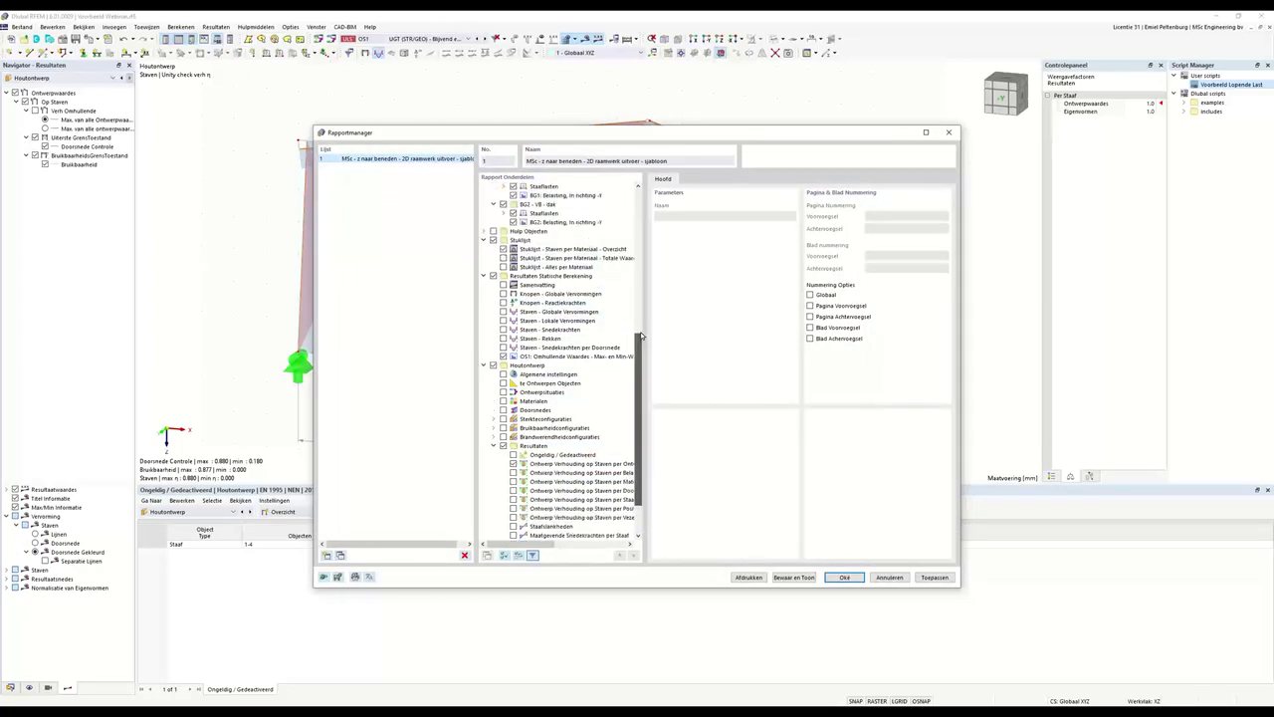
left_click(543, 338)
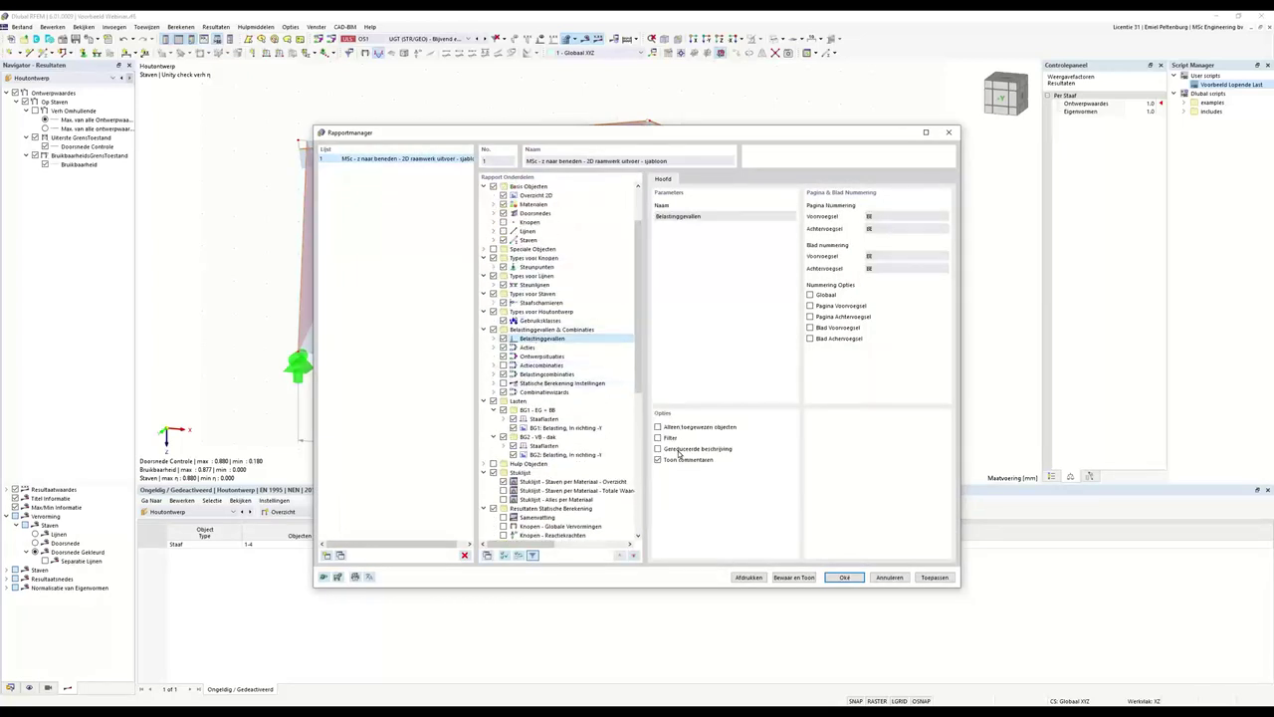
left_click(542, 355)
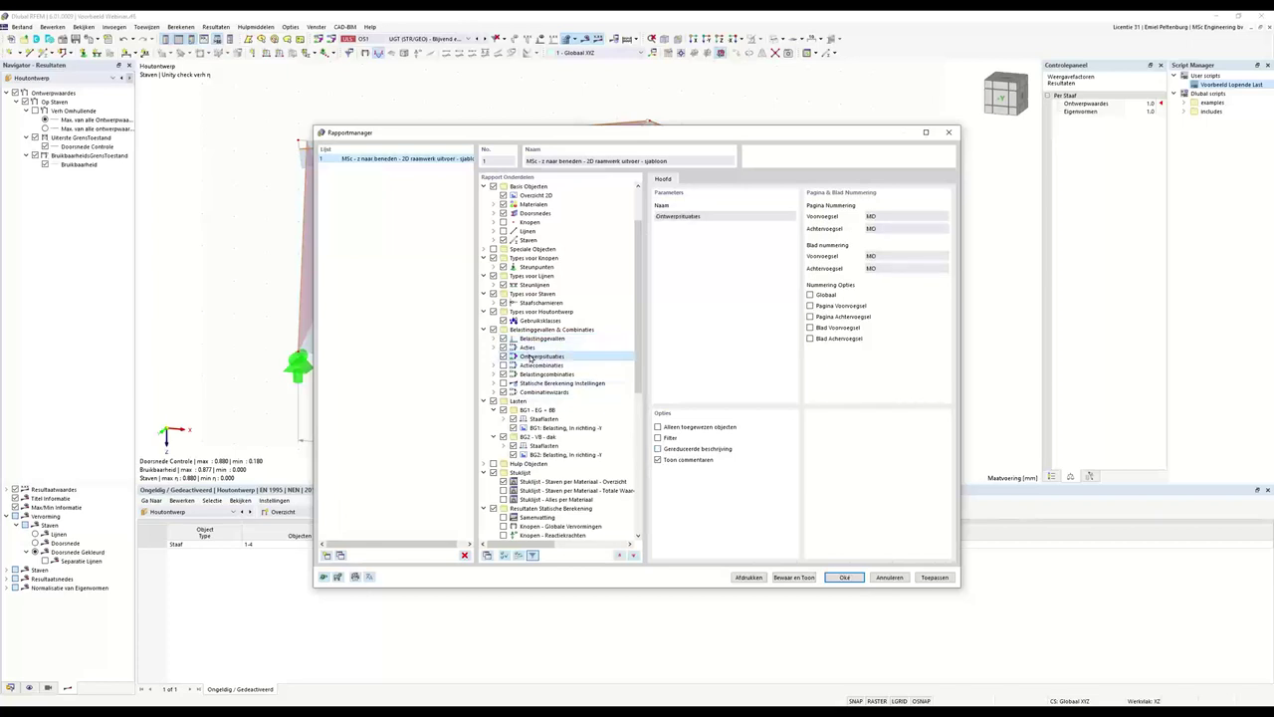
left_click(523, 348)
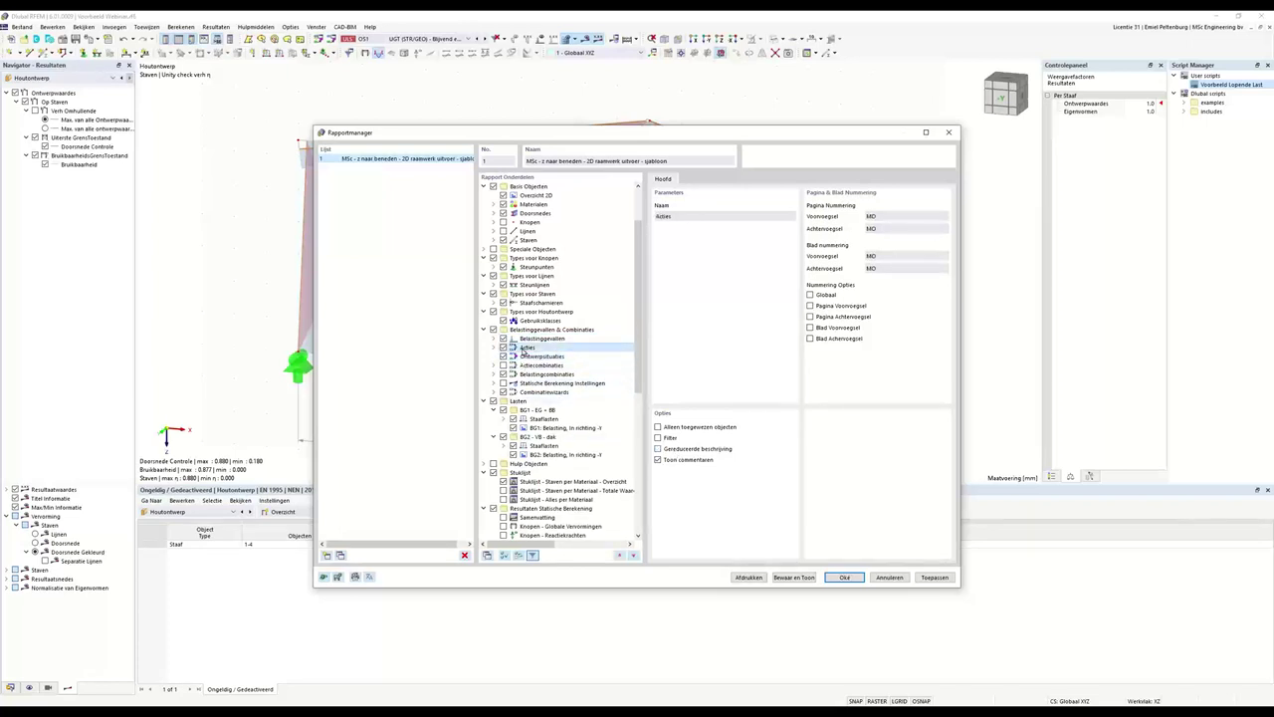
left_click(543, 391)
left_click(657, 448)
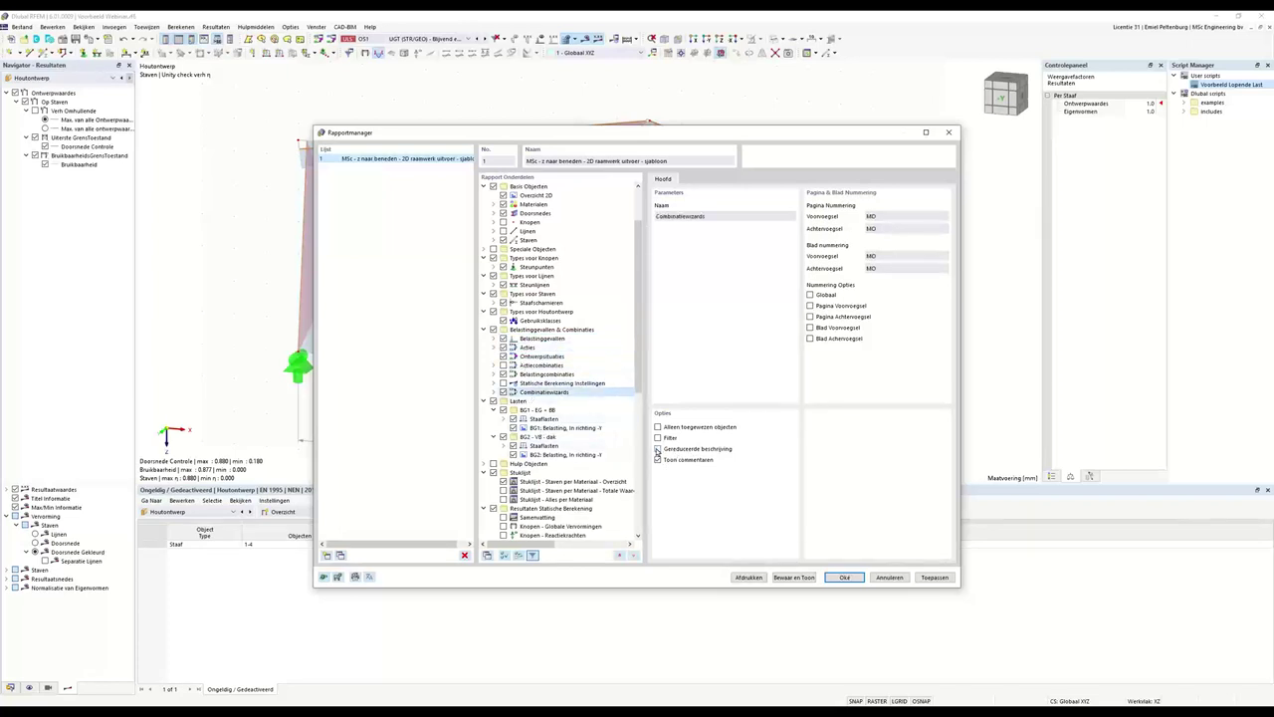
left_click(845, 577)
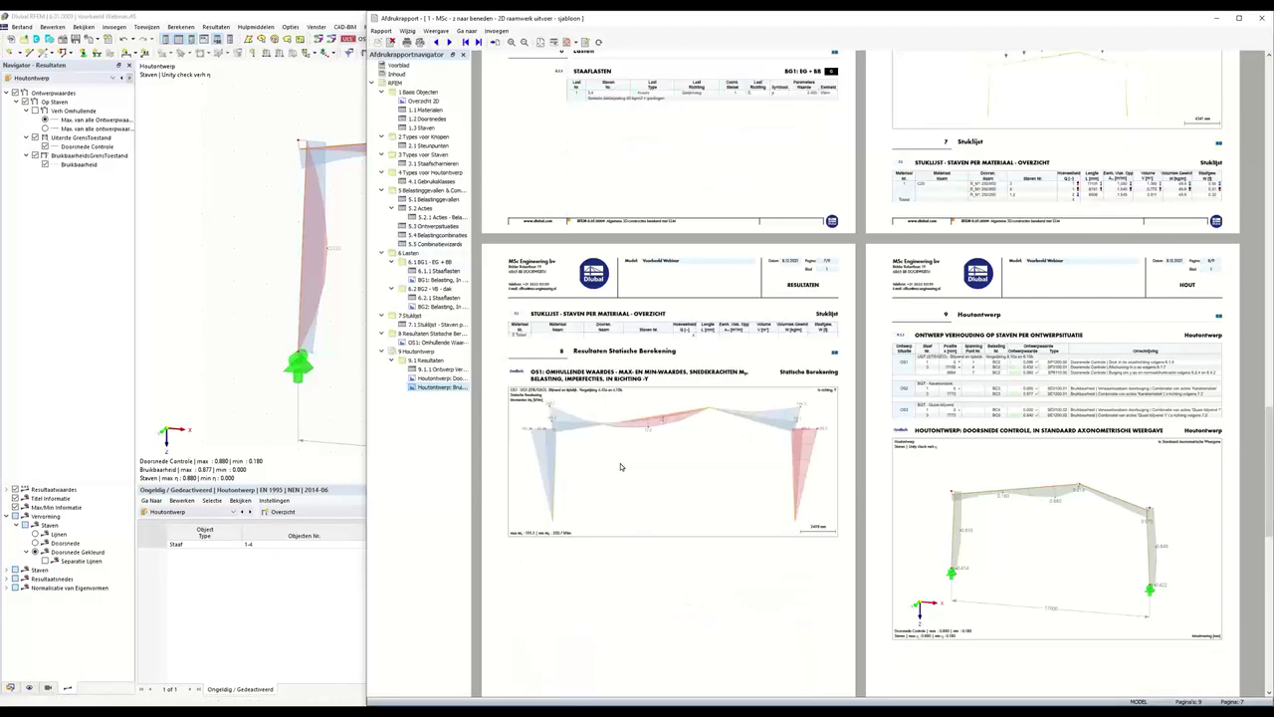
Review the updated report pages from the basic objects and load combinations through to the static analysis and Houtontwerp sections
scroll(704, 431, "up", 3)
scroll(704, 431, "up", 2)
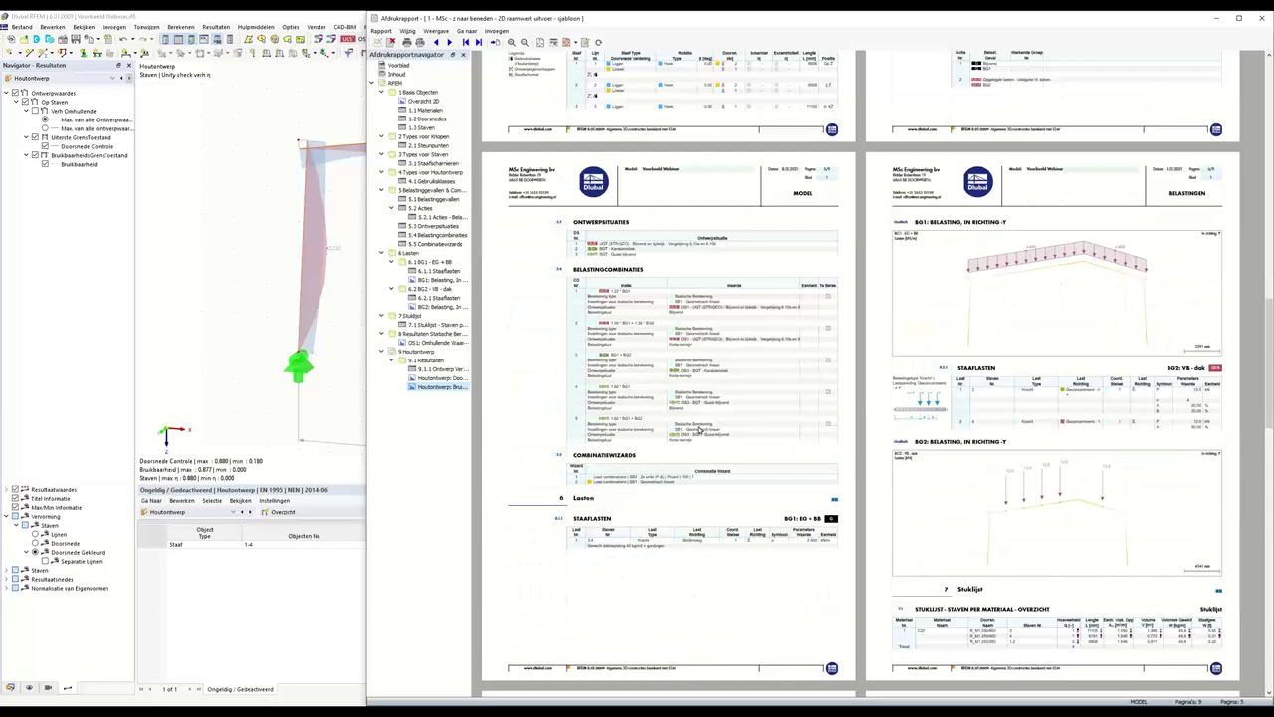
scroll(699, 428, "up", 1)
scroll(657, 456, "up", 3)
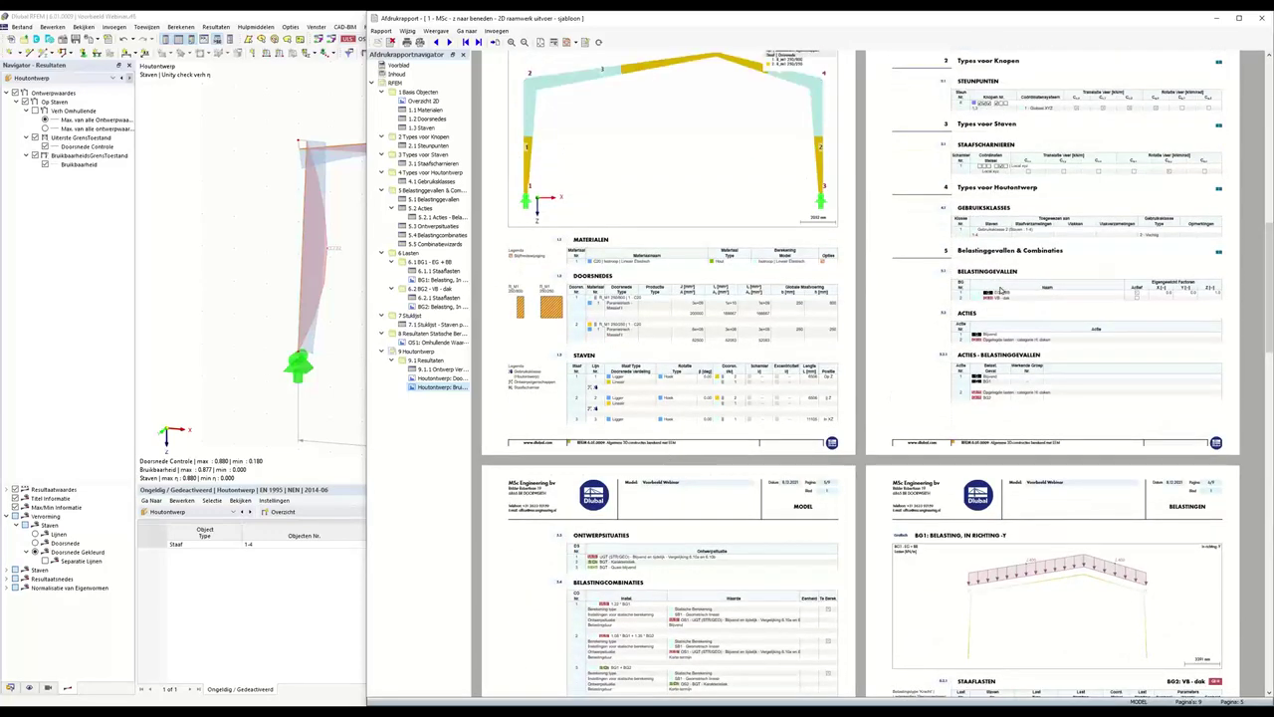
scroll(1008, 326, "up", 2)
scroll(1008, 341, "down", 6)
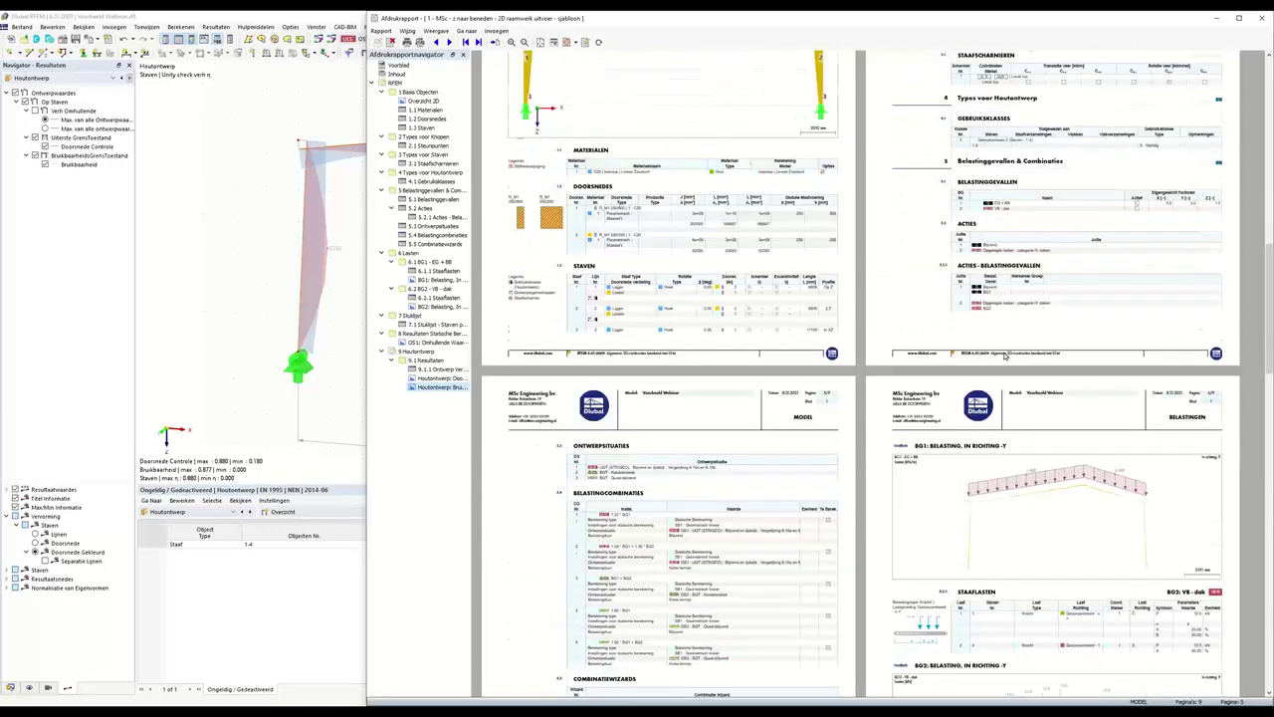
scroll(1069, 508, "down", 6)
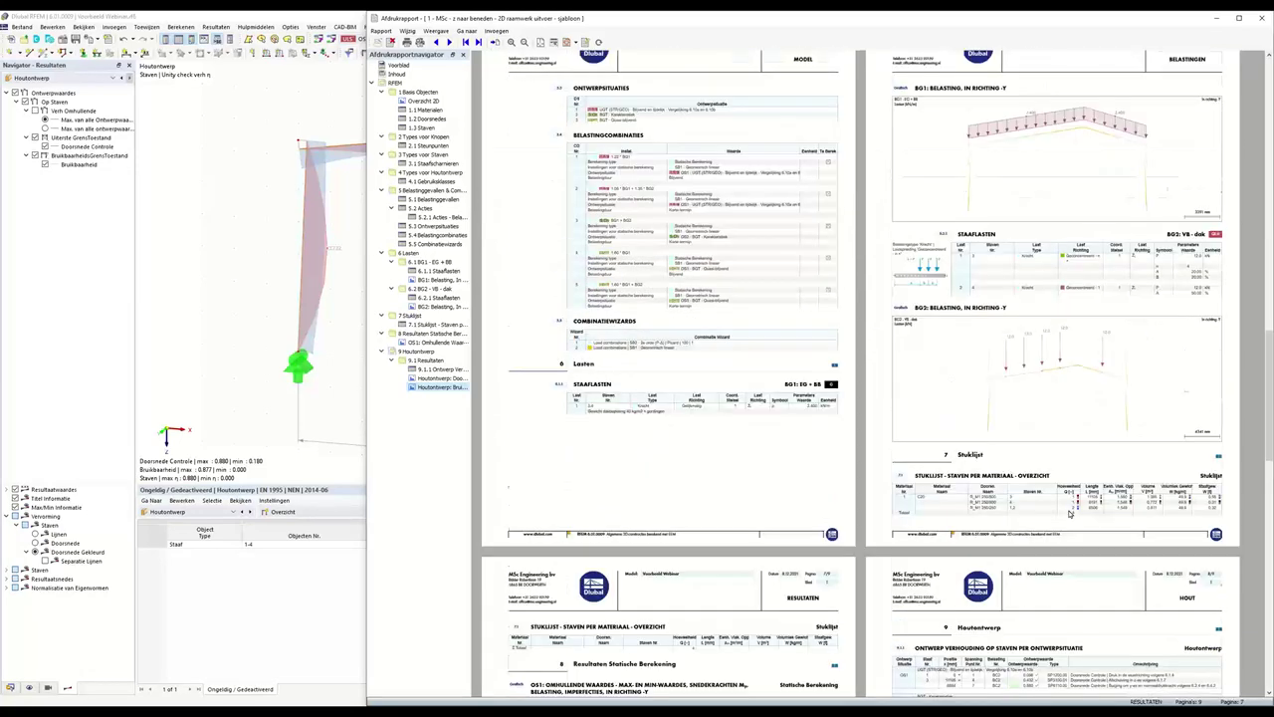
scroll(1068, 513, "down", 2)
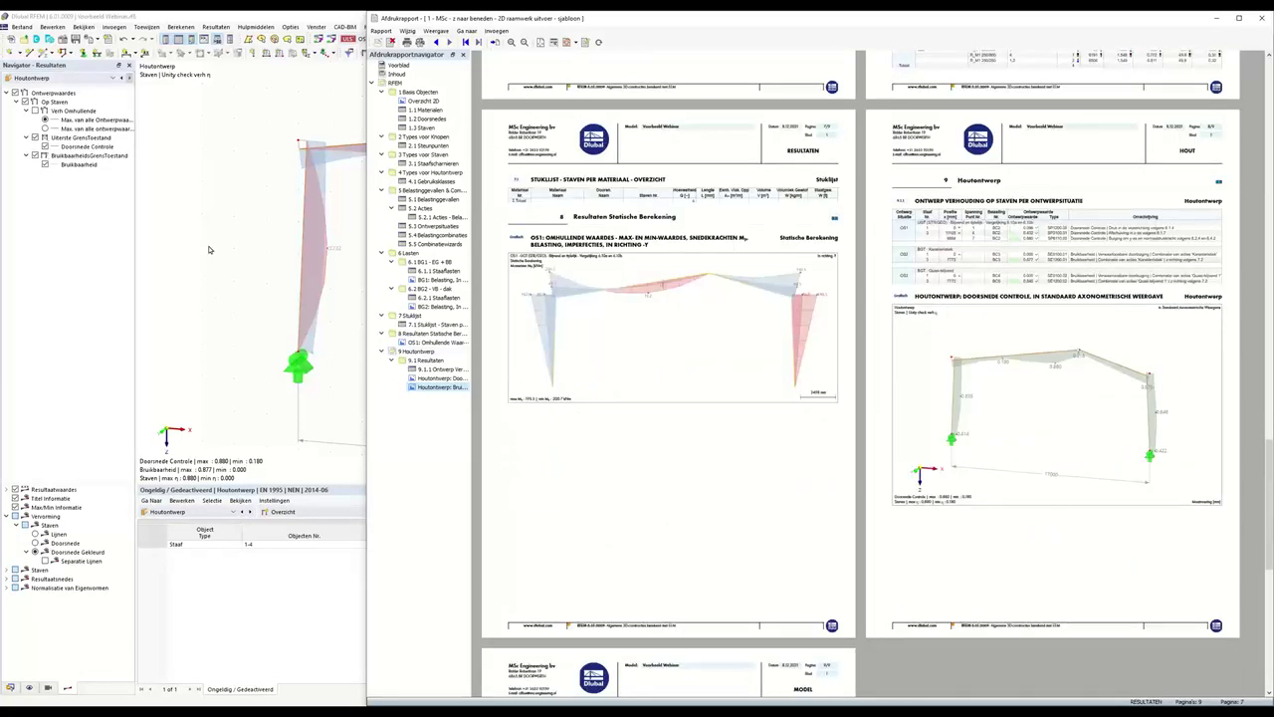
Add a design situation of type UGT (STR/GEO) - Buitengewoon - psi-1,1 to the model's load cases and combinations
left_click(209, 249)
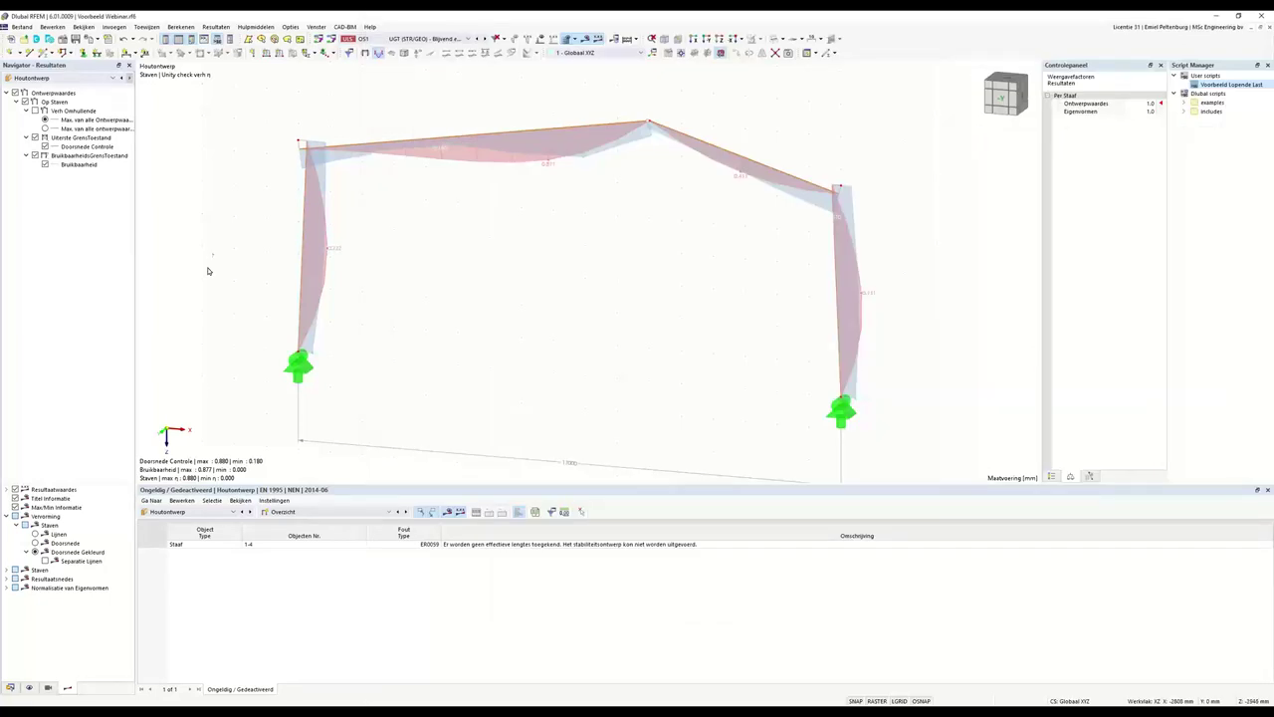
left_click(10, 688)
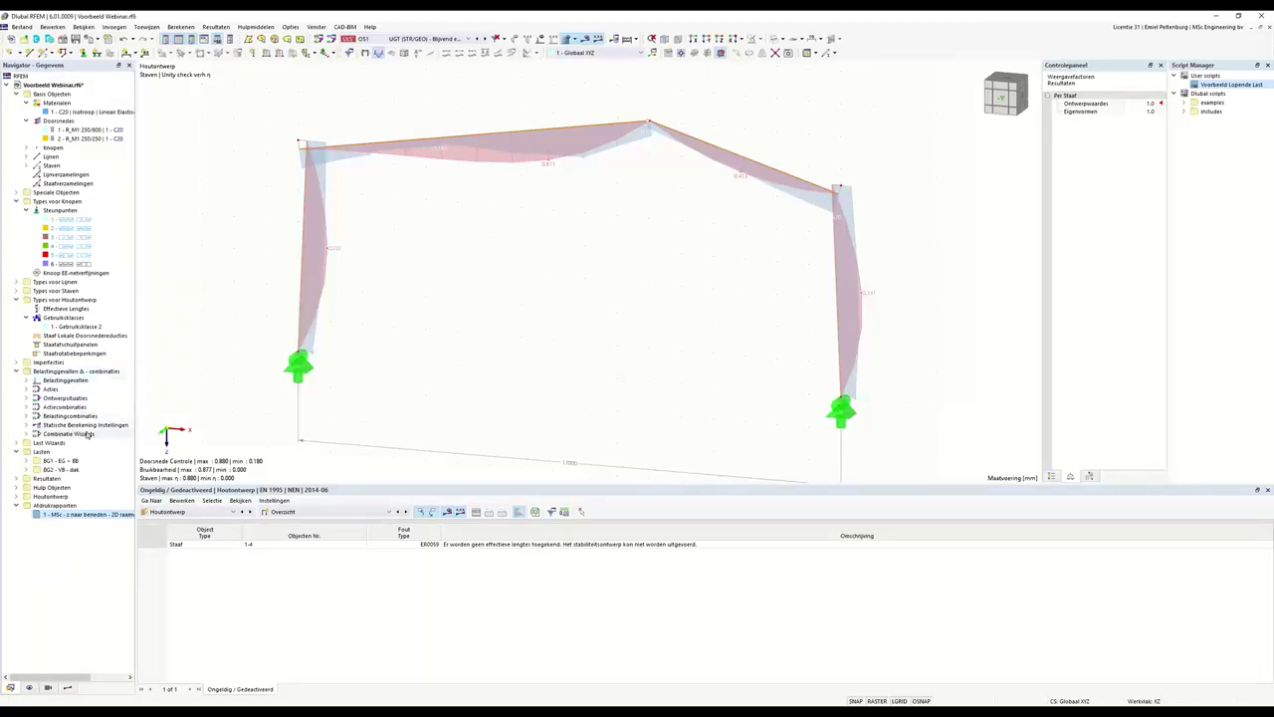
right_click(88, 371)
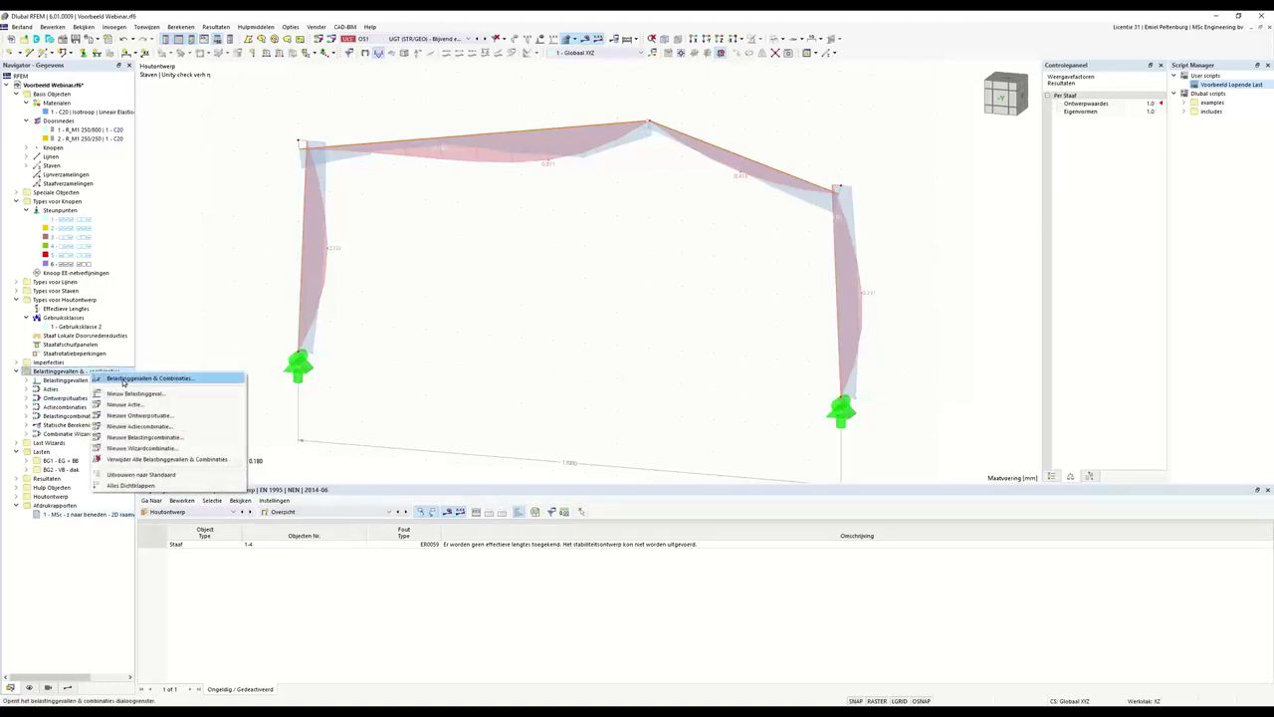
left_click(126, 384)
left_click(288, 157)
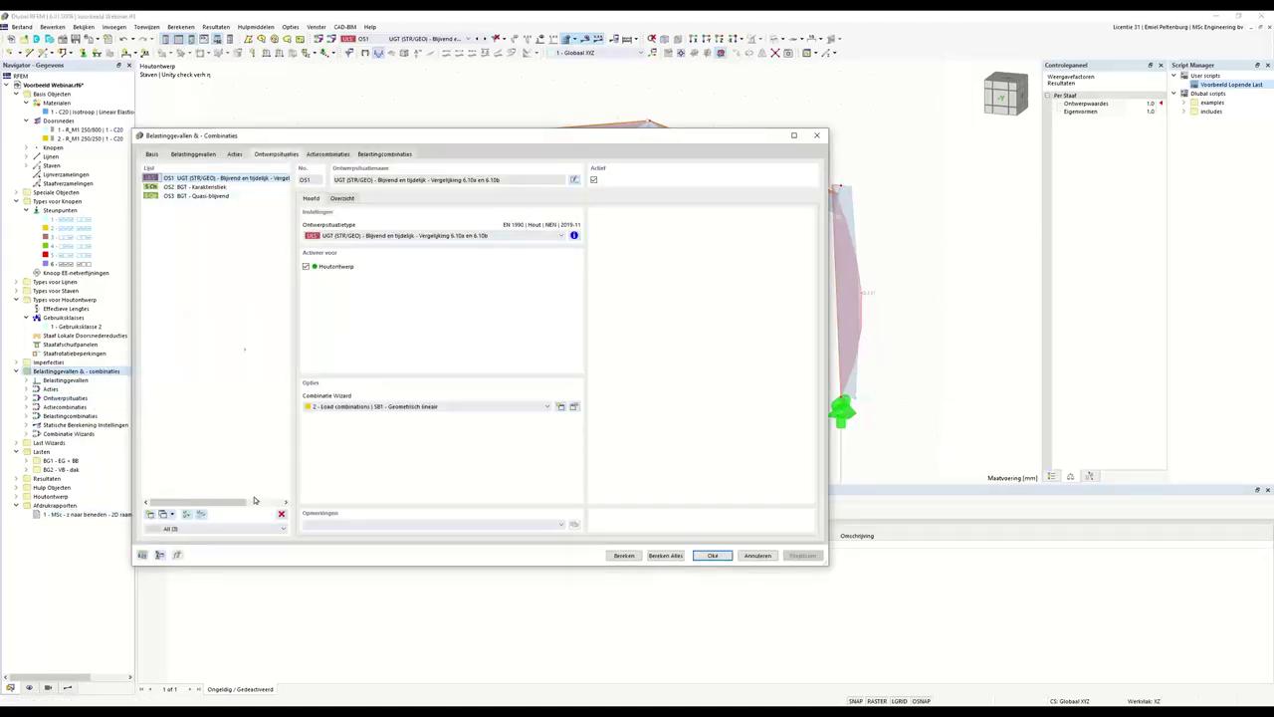
left_click(152, 514)
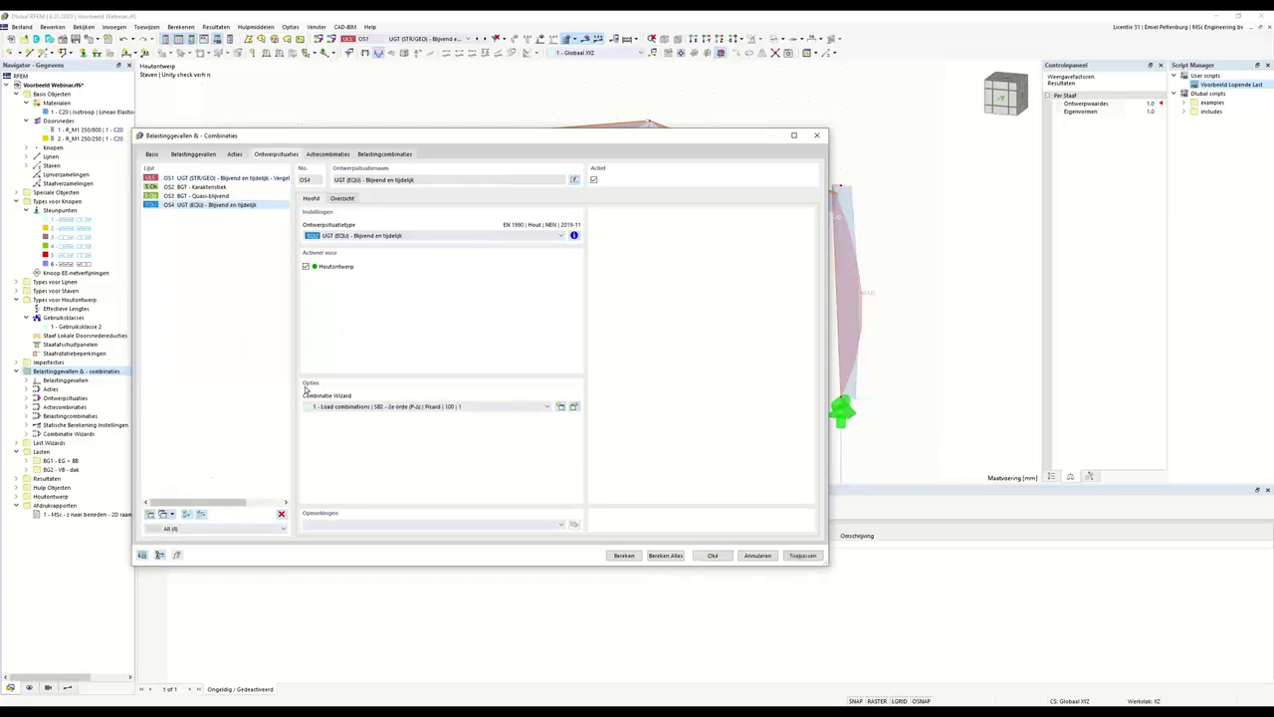
left_click(380, 241)
left_click(438, 300)
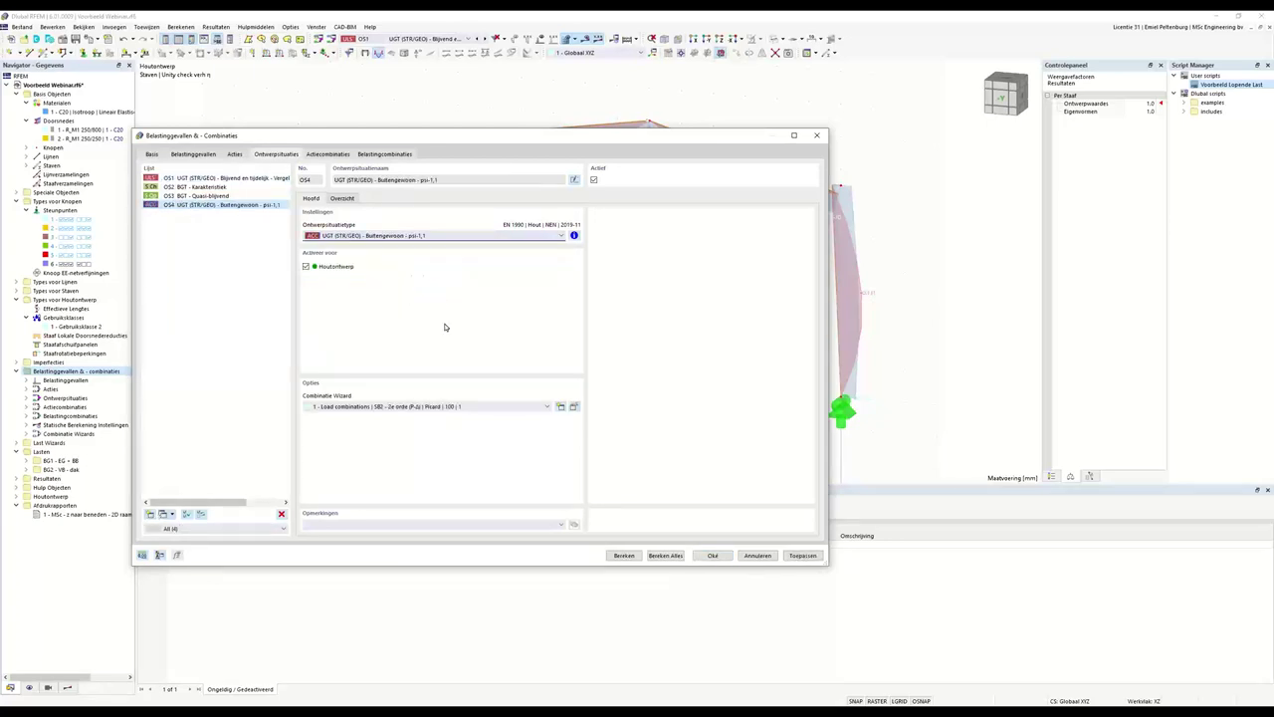
Calculate the model with the added accidental design situation and refresh the printout report
left_click(624, 556)
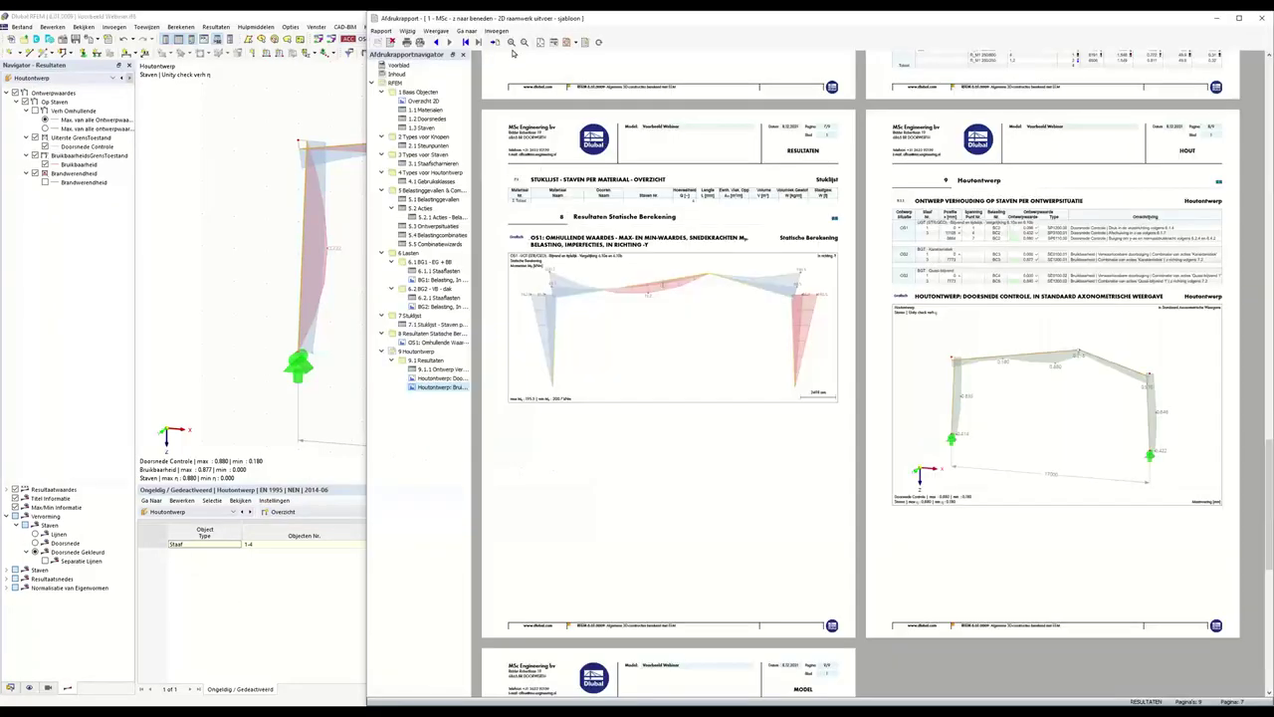
left_click(598, 42)
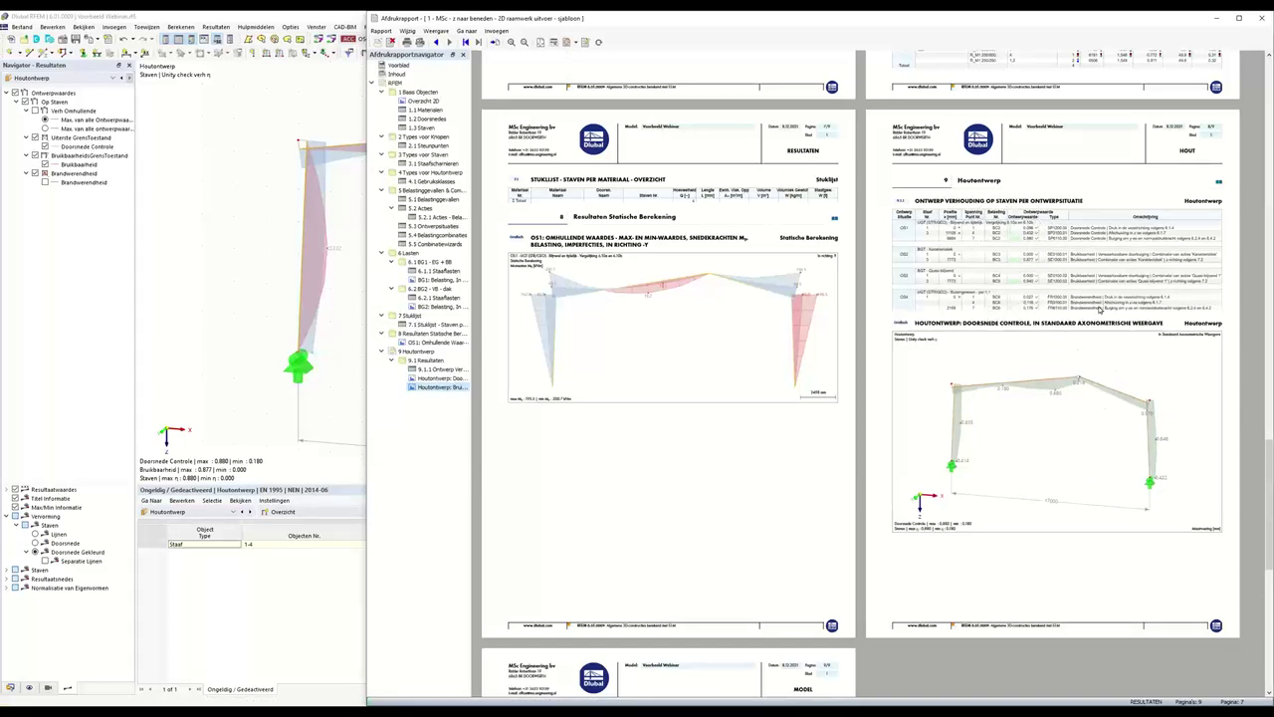
Show the timber design ratios per member and inspect the details of fire-resistance check FR6110 for design situation OS4
left_click(274, 639)
left_click(284, 512)
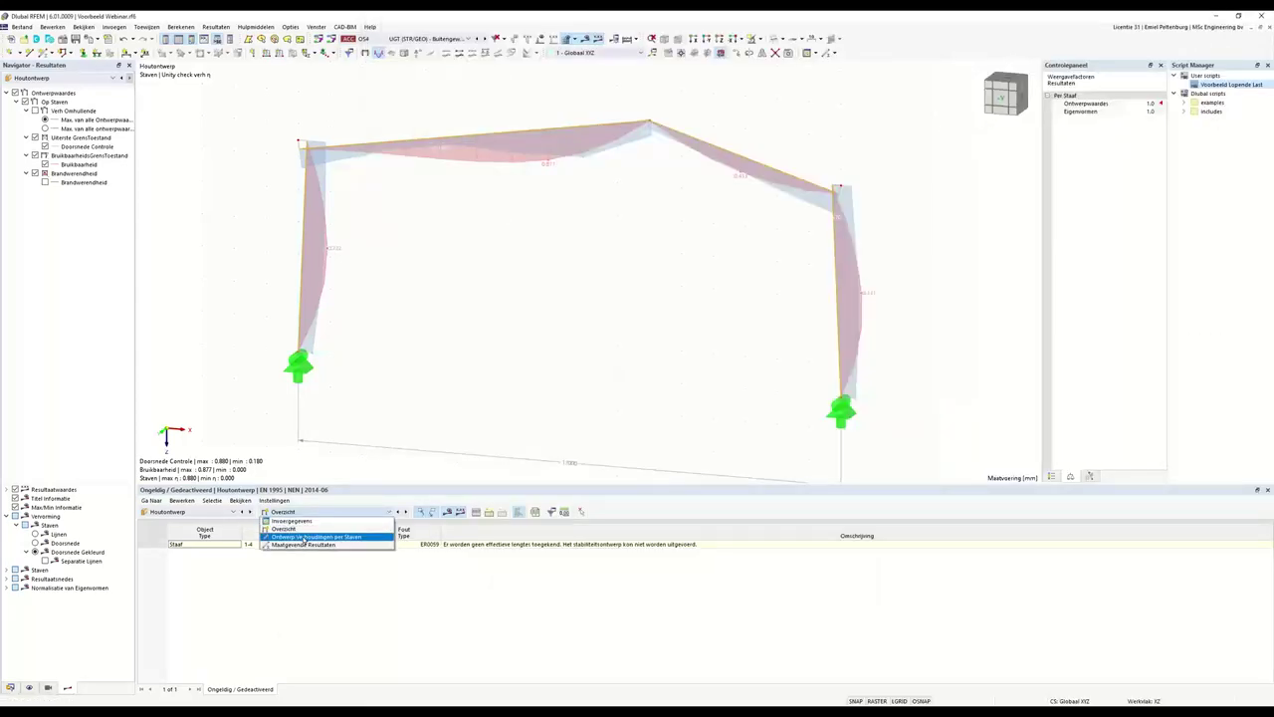
left_click(303, 538)
left_click(397, 672)
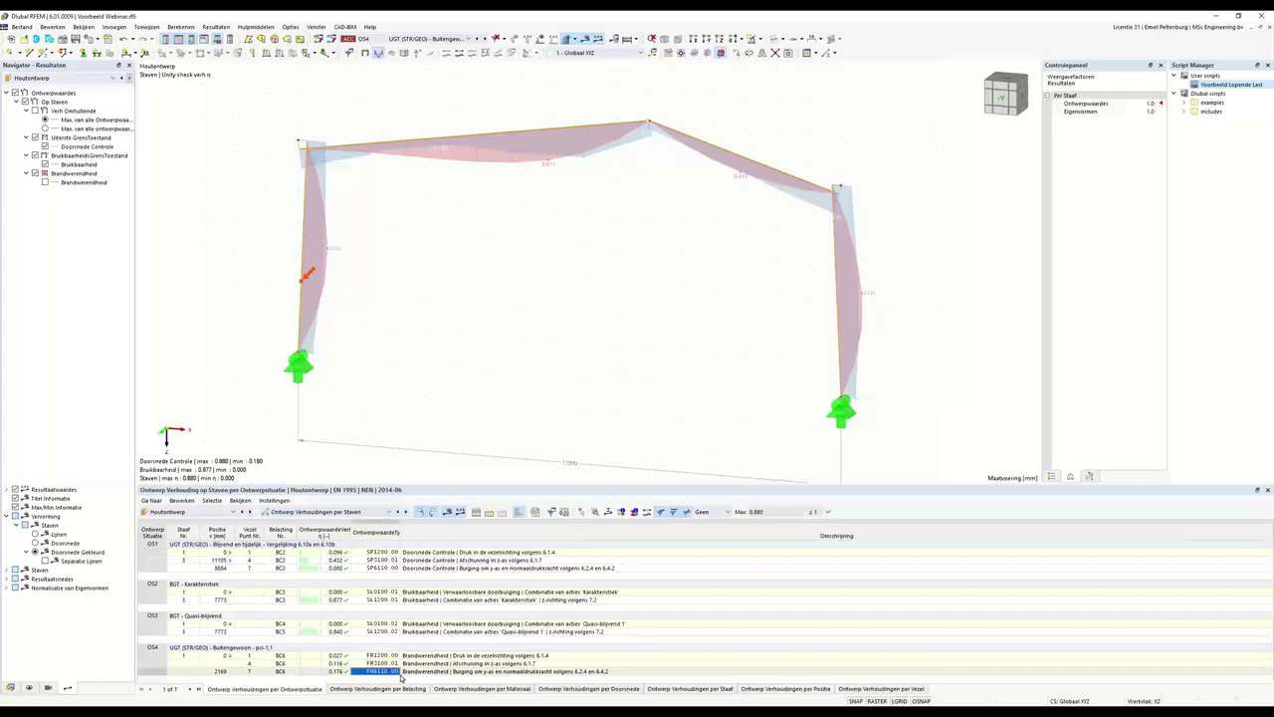
double_click(460, 673)
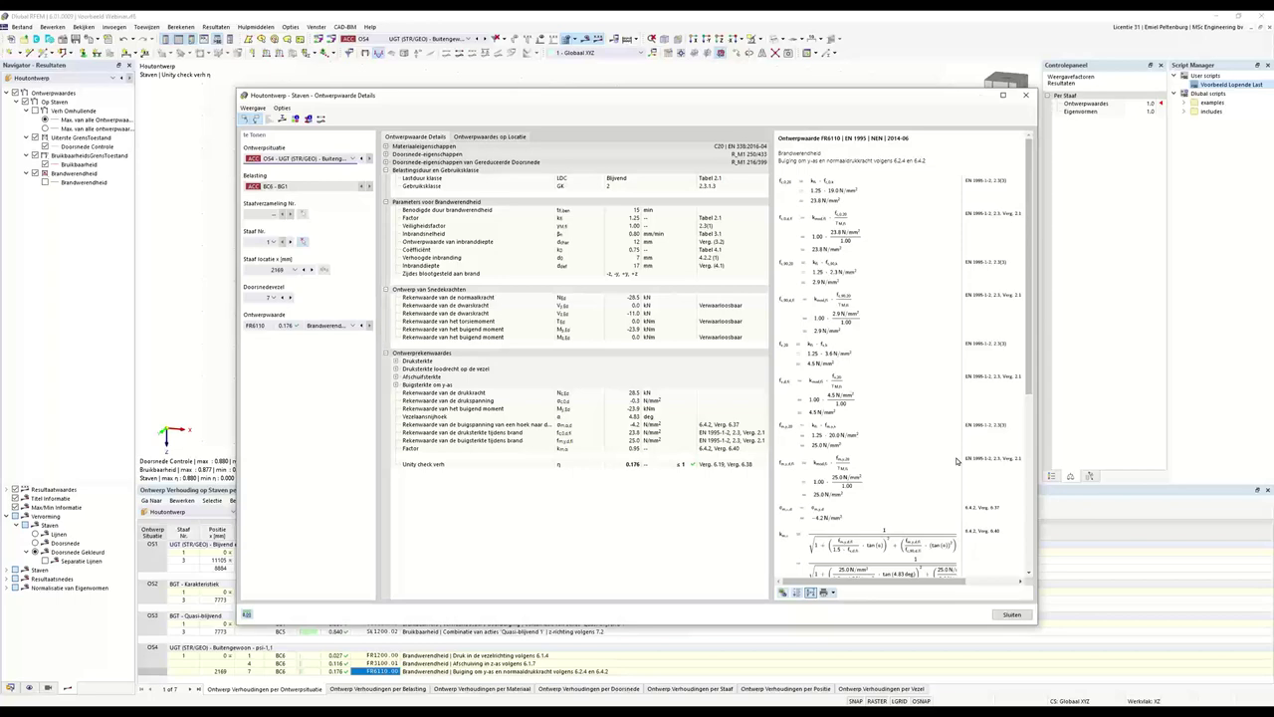
left_click(1007, 614)
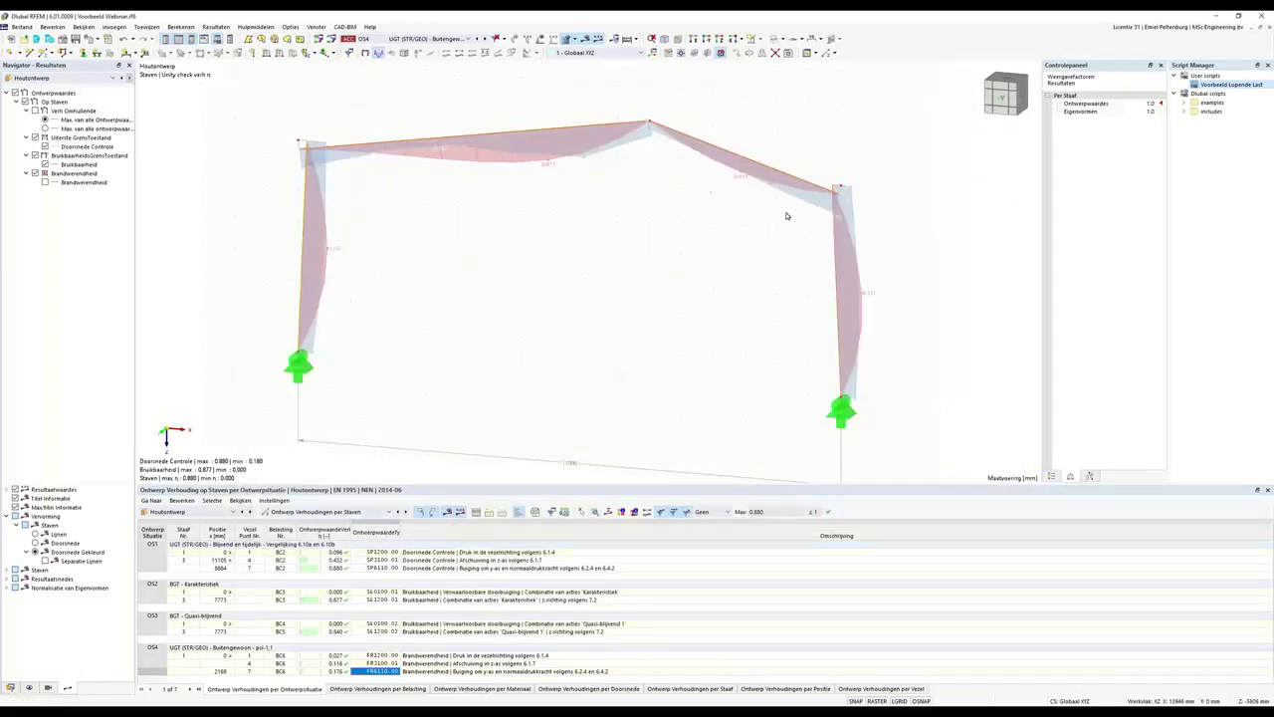
Set the required fire-resistance duration to 60 min in the Standaard Brandwerendheid configuration, reached by editing all four members together
left_click_drag(908, 116, 232, 297)
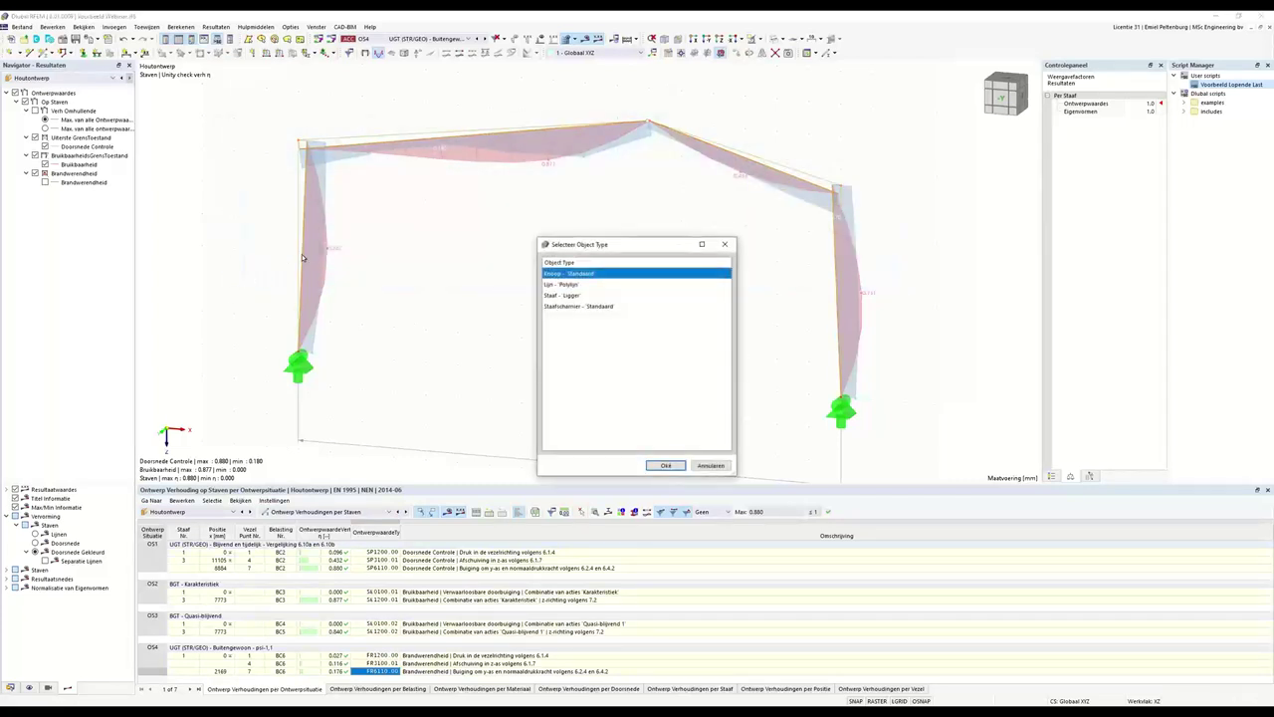
left_click(584, 306)
left_click(571, 297)
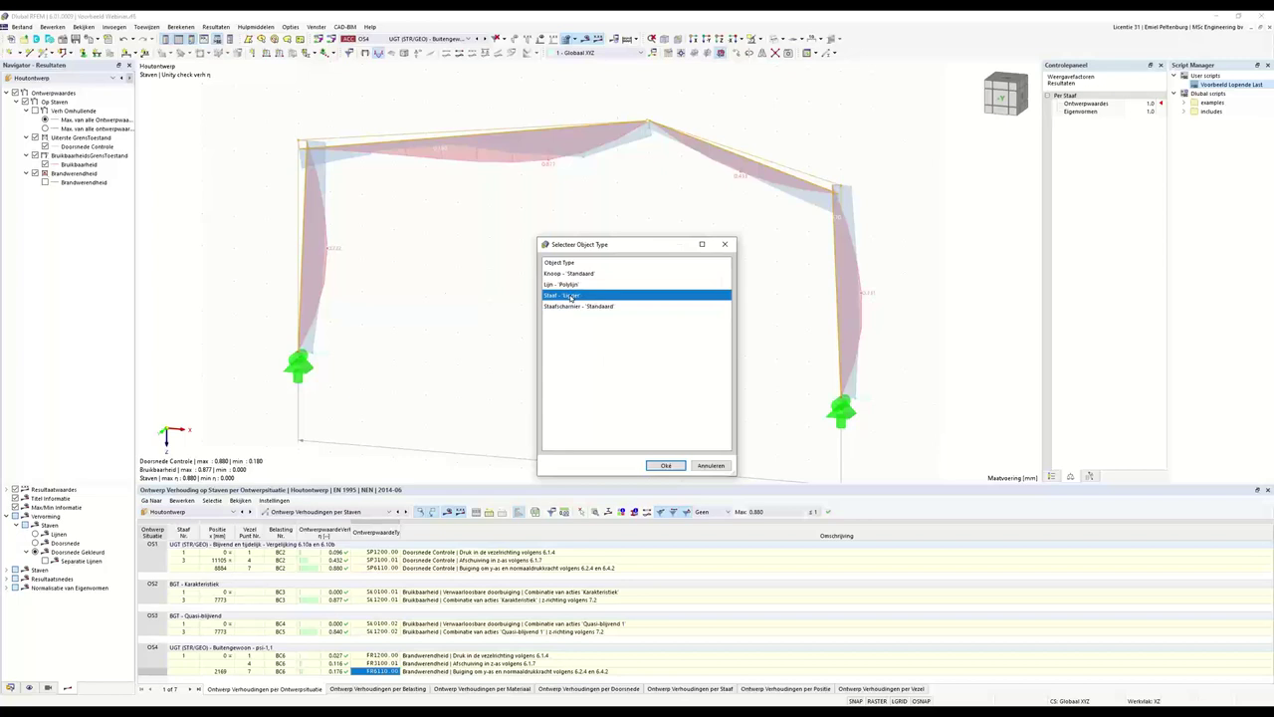
left_click(665, 465)
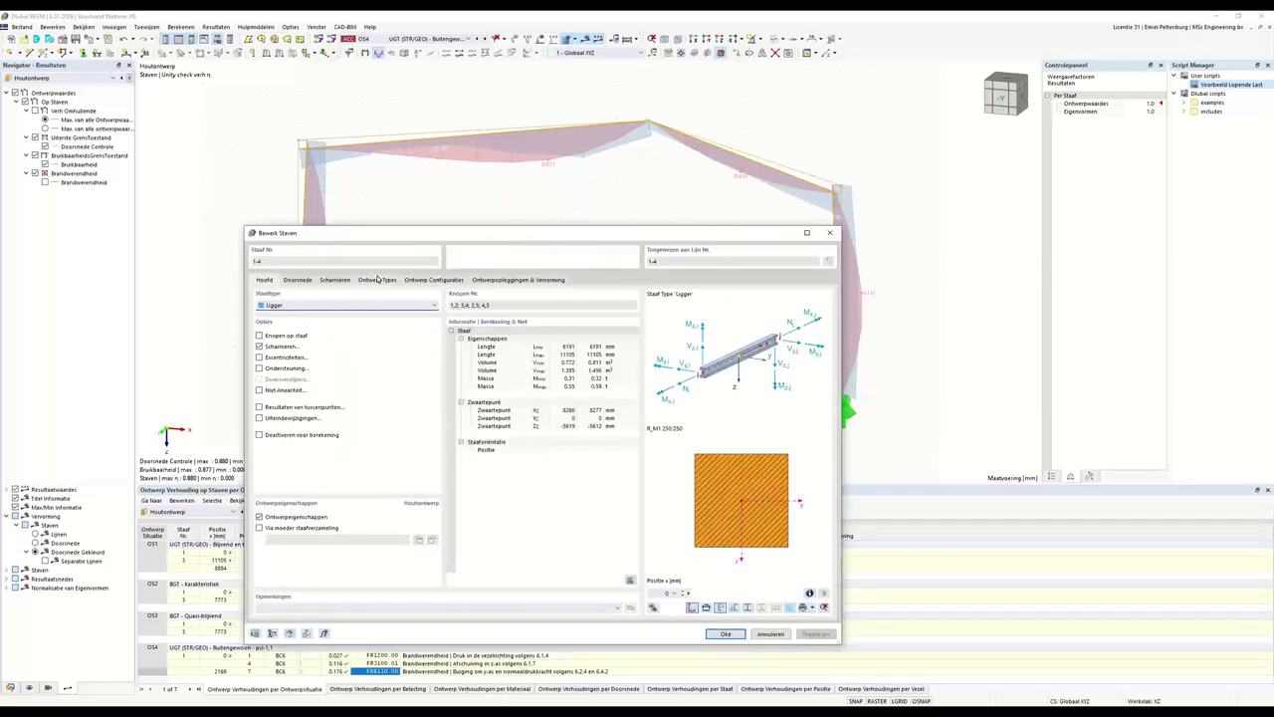
left_click(378, 281)
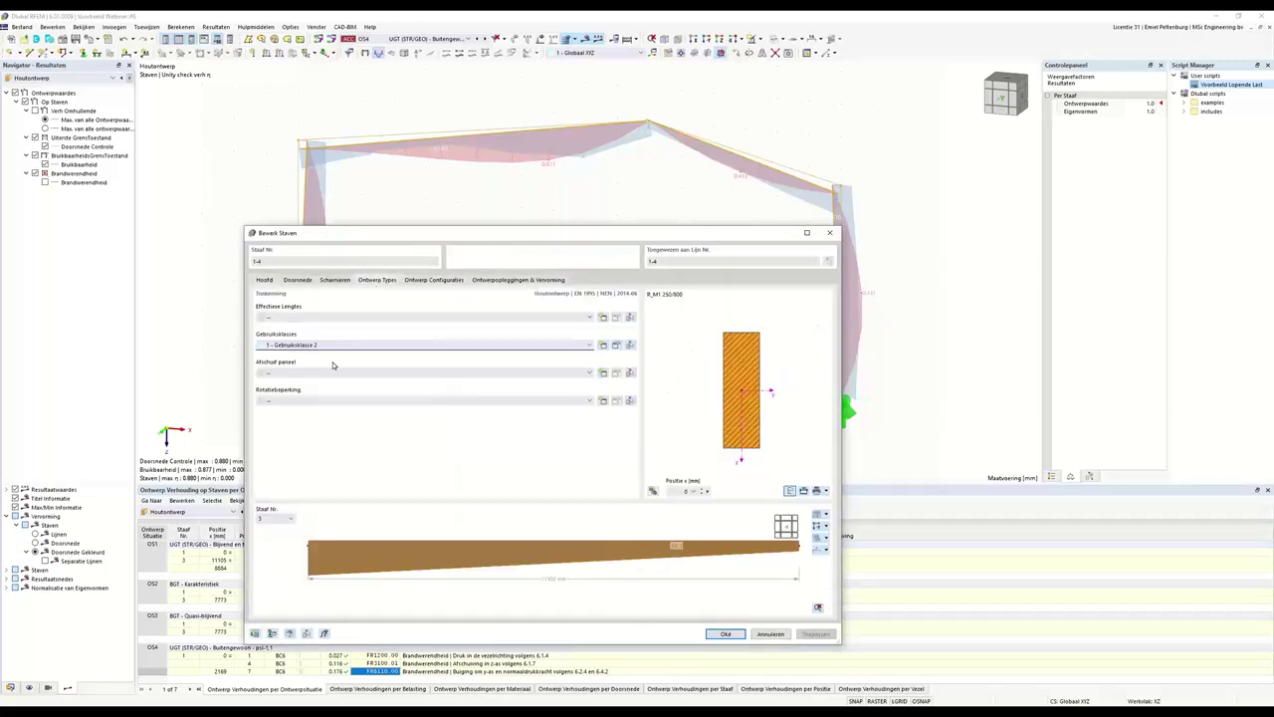
left_click(443, 281)
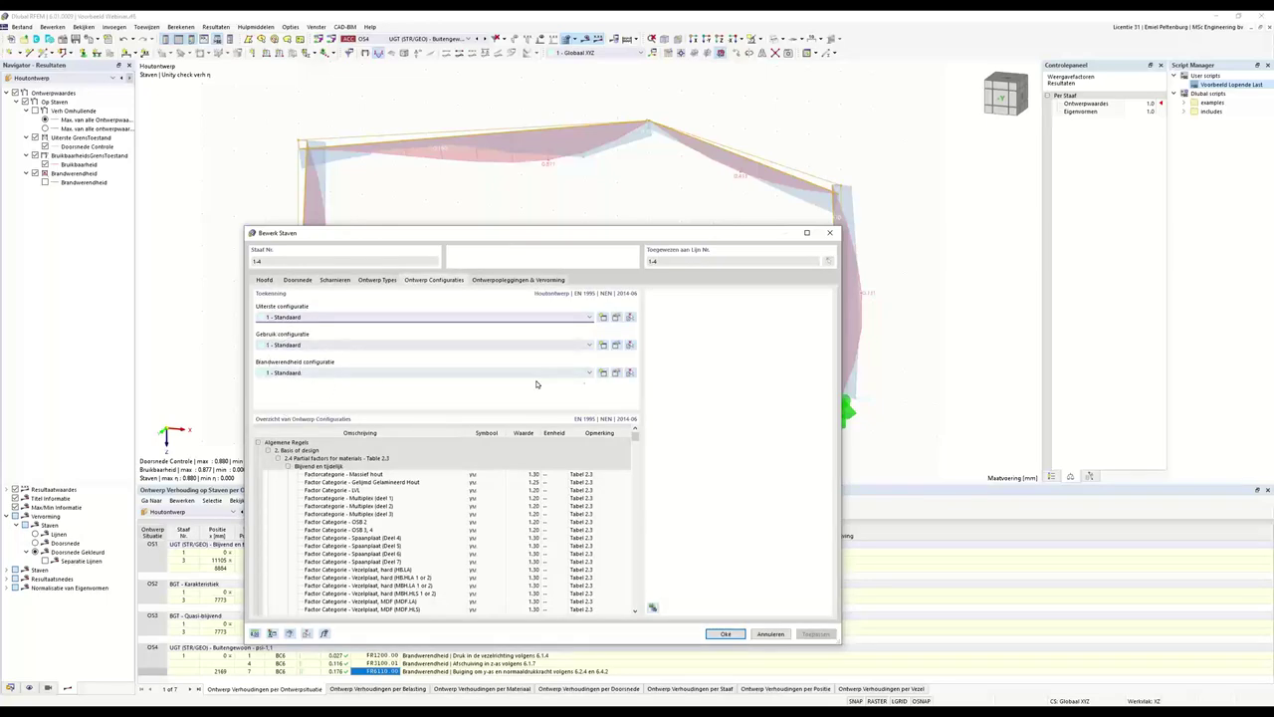
left_click(622, 373)
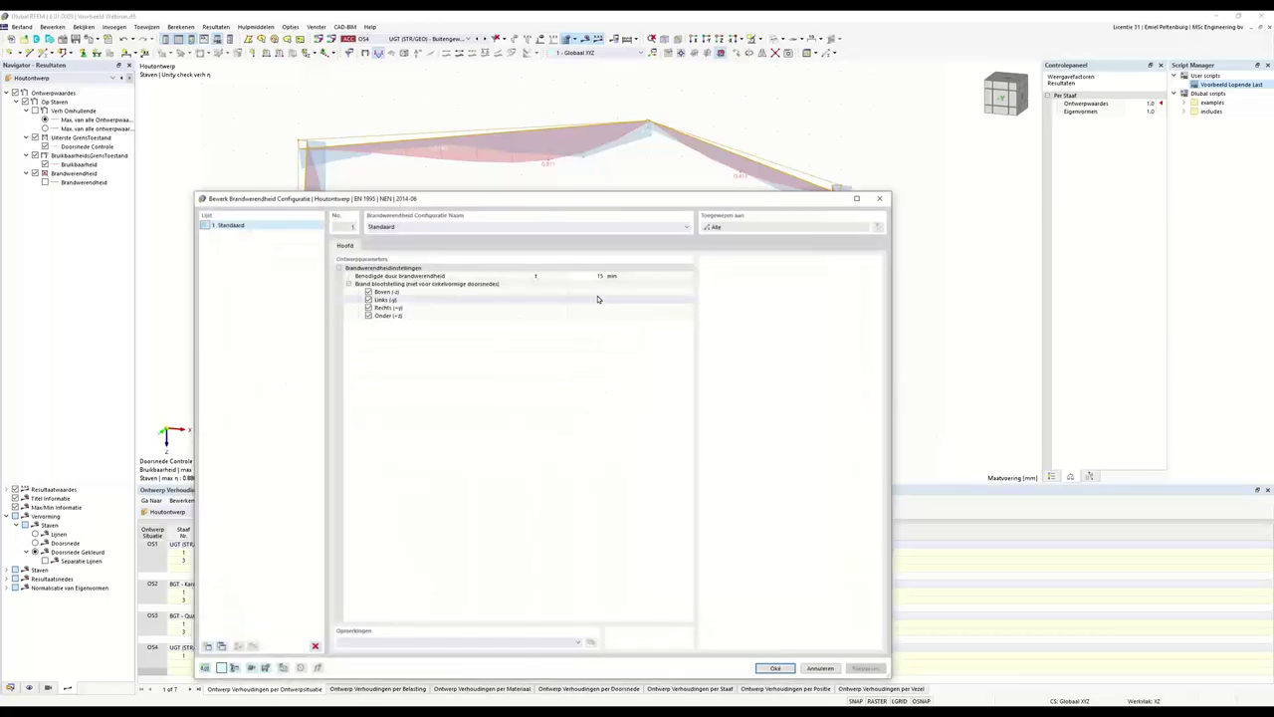
left_click(594, 275)
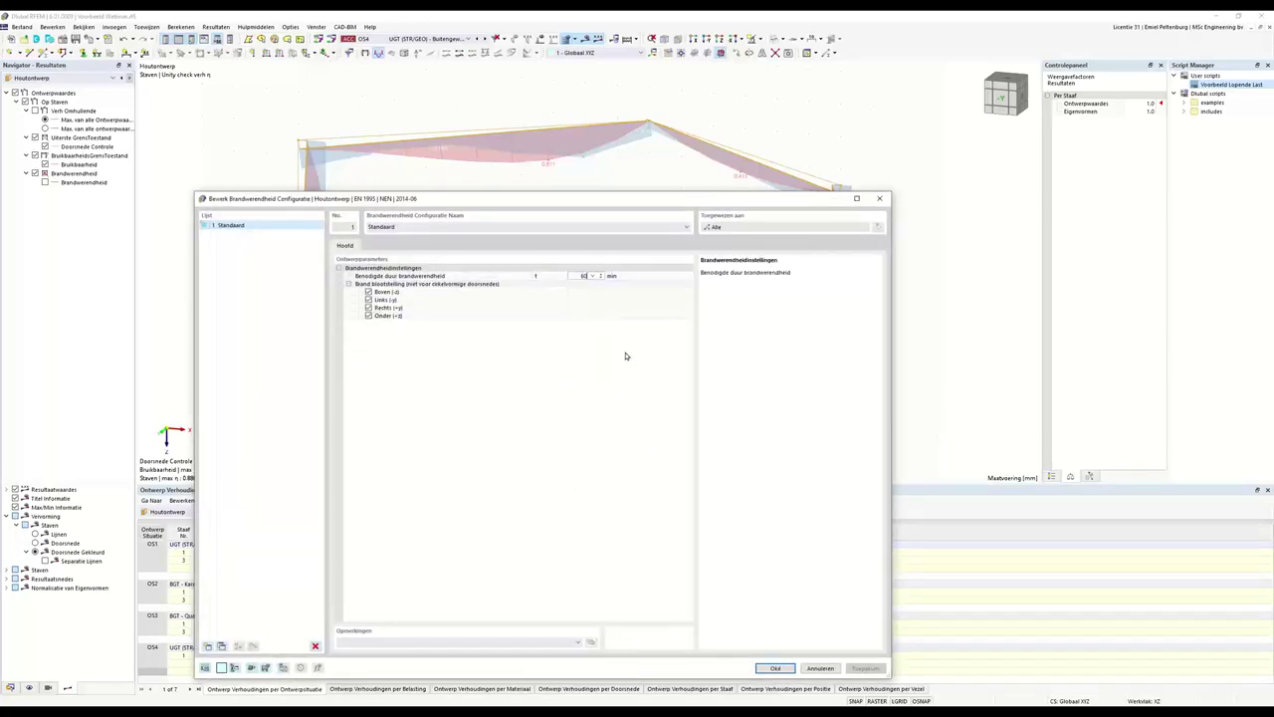
key("Tab")
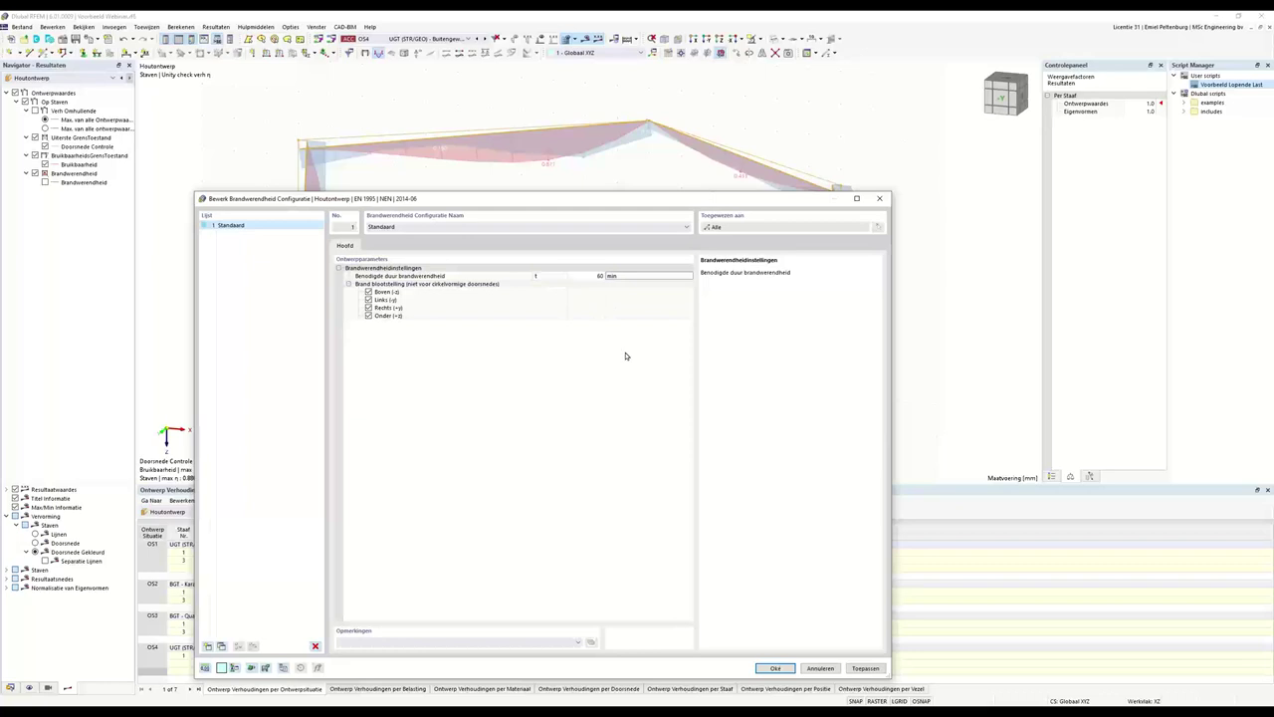
left_click(774, 668)
left_click(727, 634)
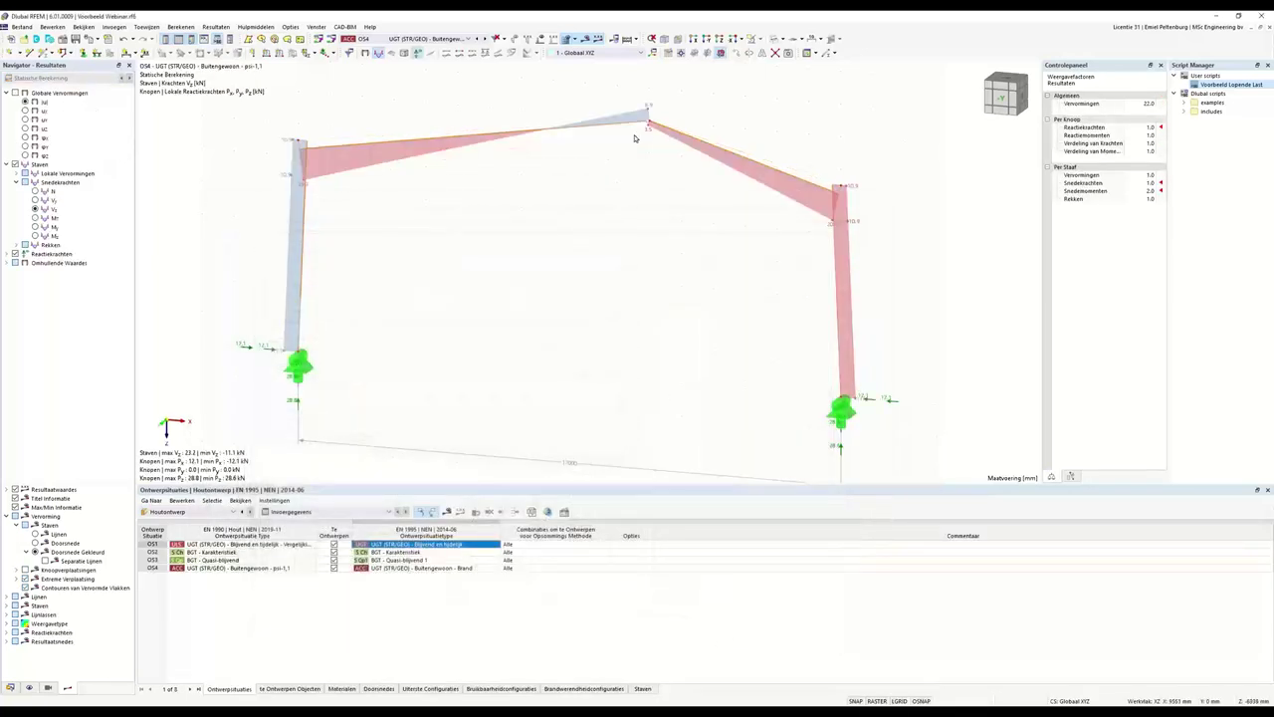
Recalculate the model and check the OS4 fire-resistance ratios in table 9.1.1 of the printout report
left_click(633, 40)
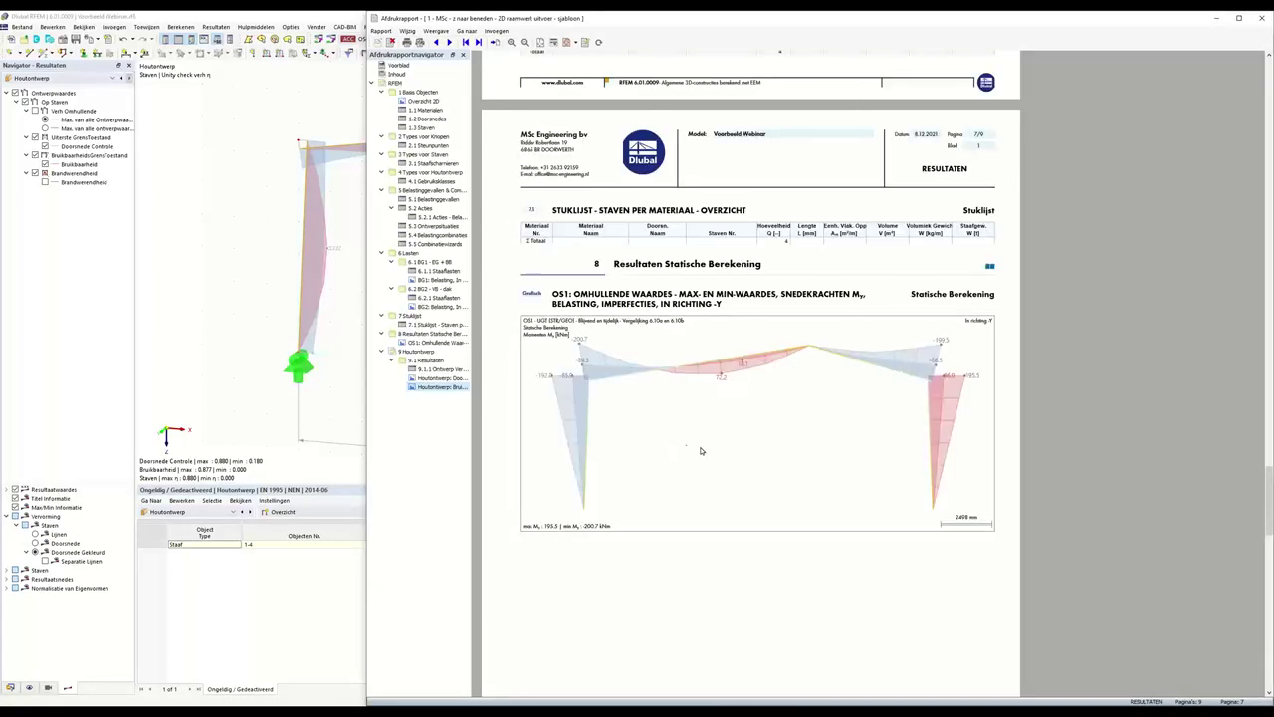
scroll(701, 451, "down", 10)
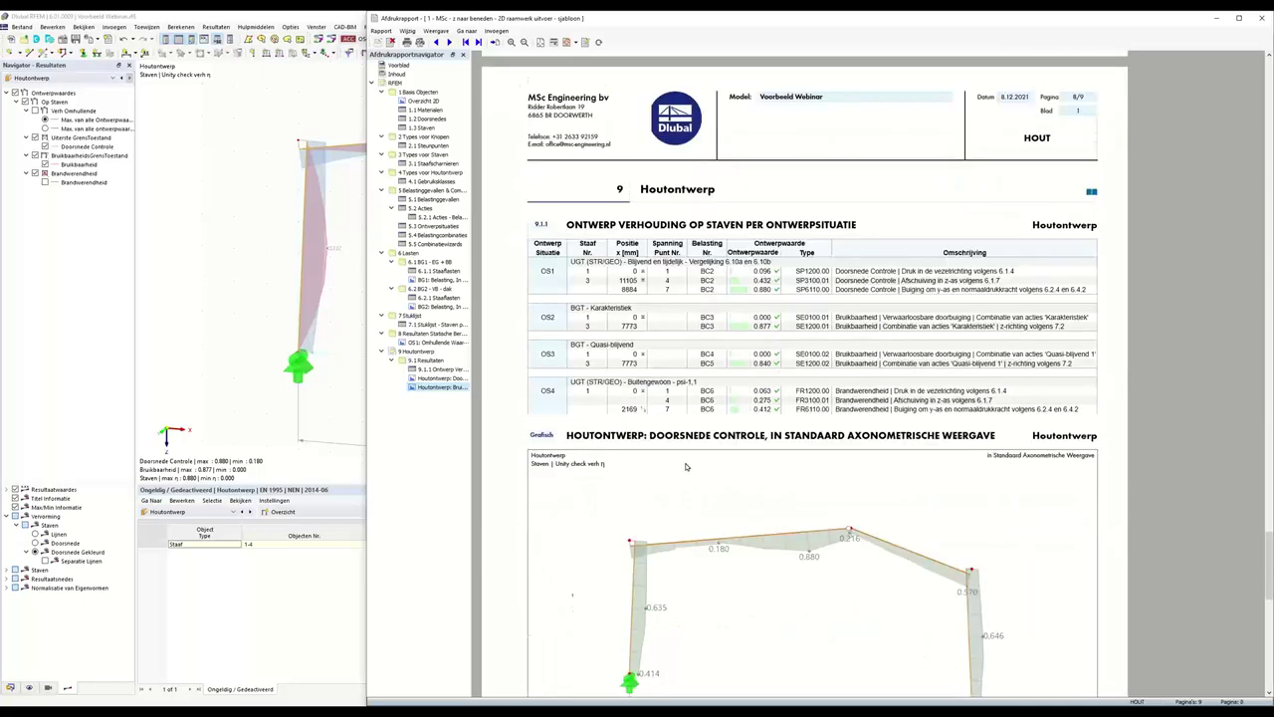
scroll(776, 279, "up", 1)
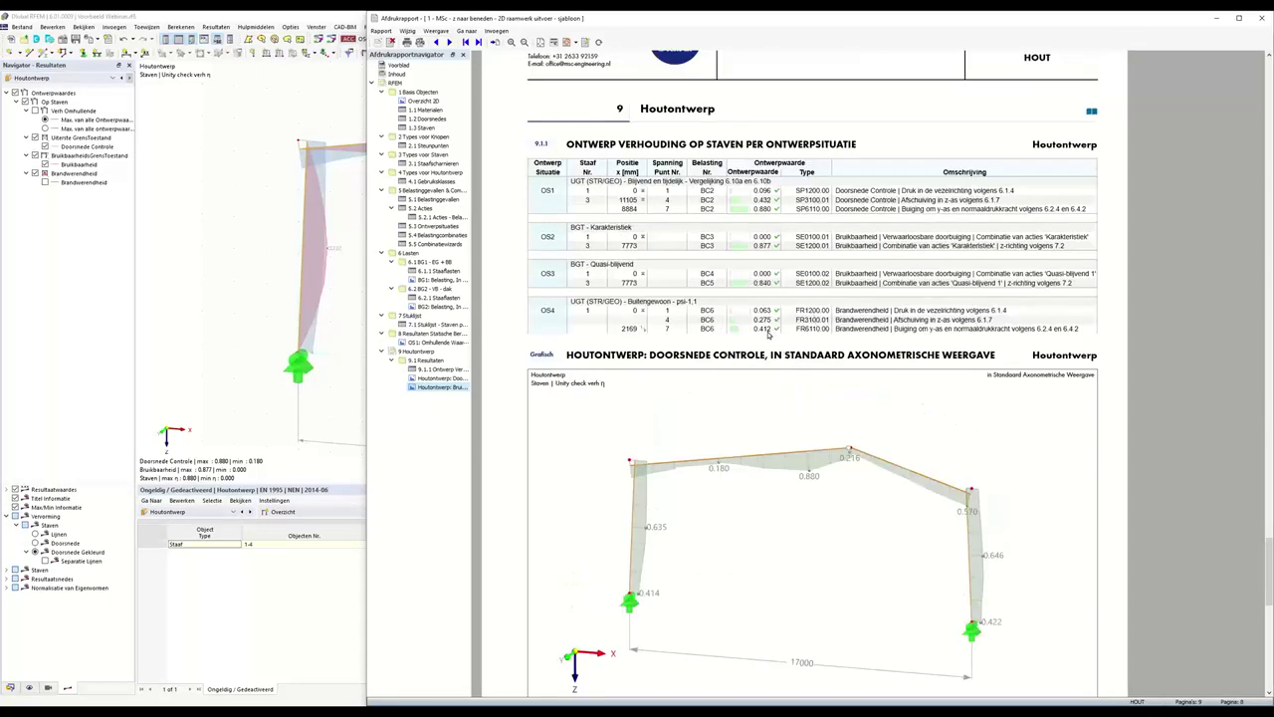
Clone the Bruikbaarheid graphic in the printout report and make the copy show only the Brandwerendheid results
scroll(784, 379, "down", 8)
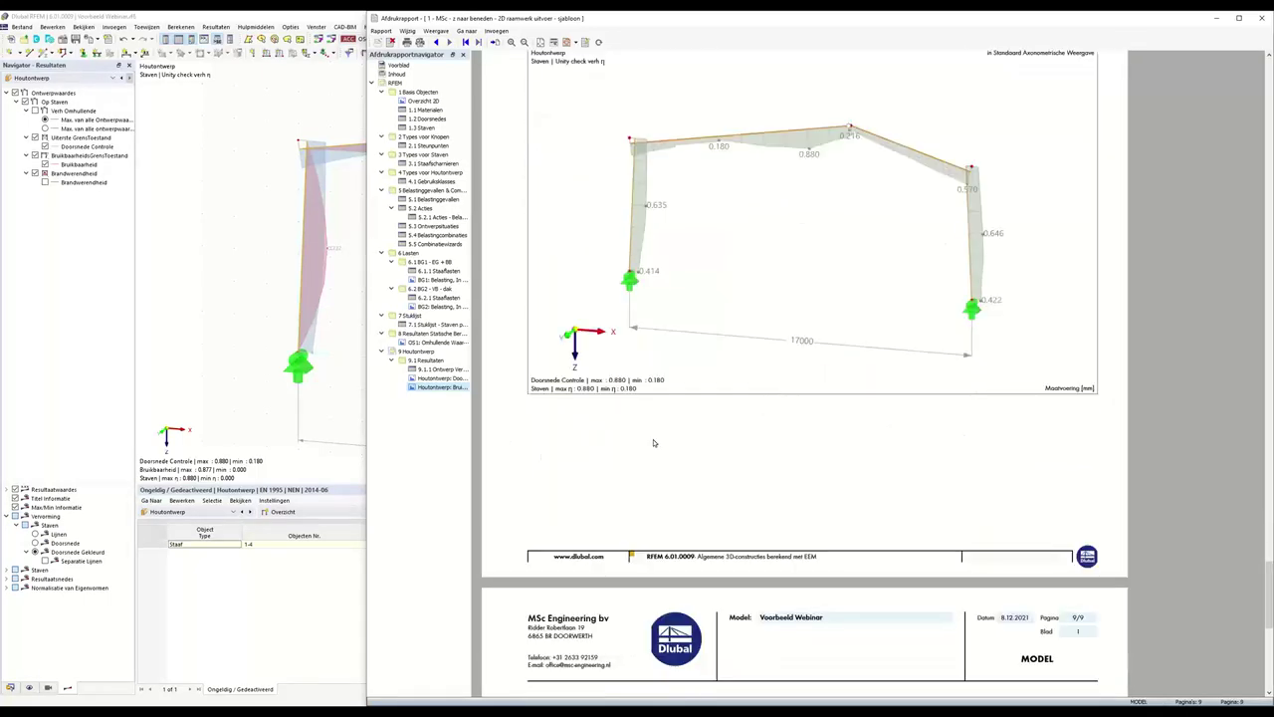
right_click(699, 407)
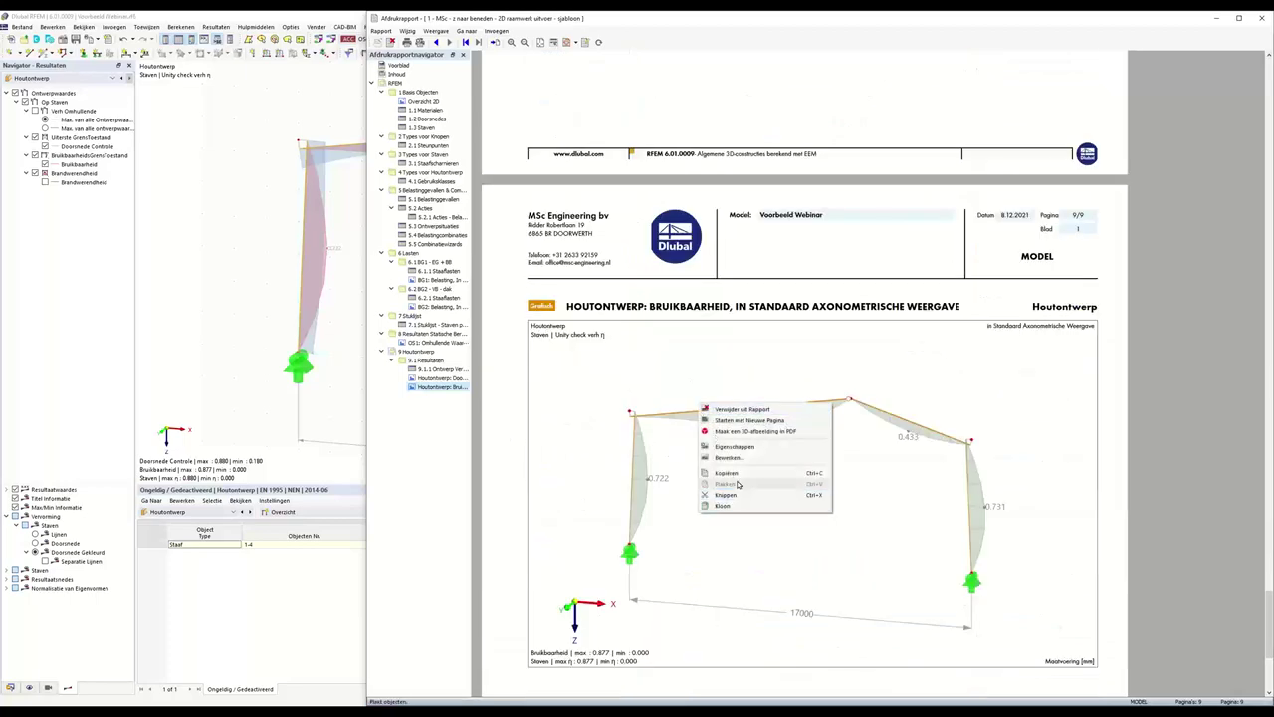
left_click(733, 508)
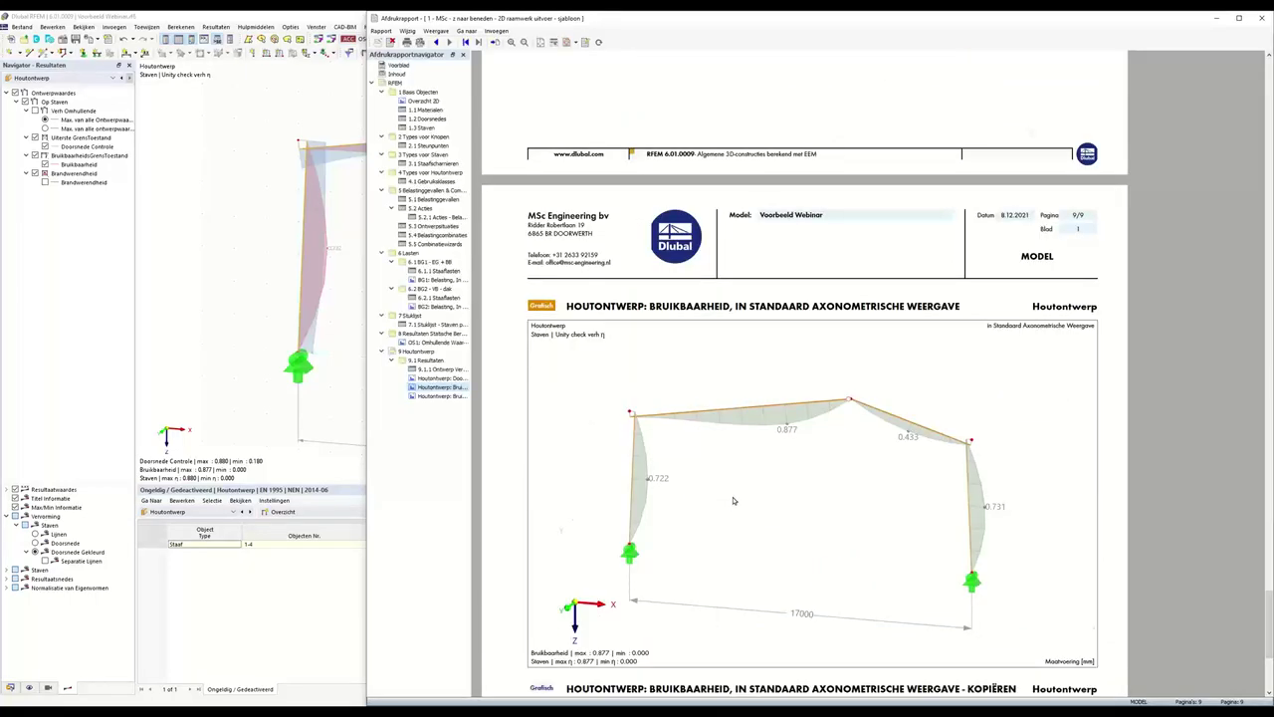
scroll(734, 500, "down", 3)
right_click(729, 566)
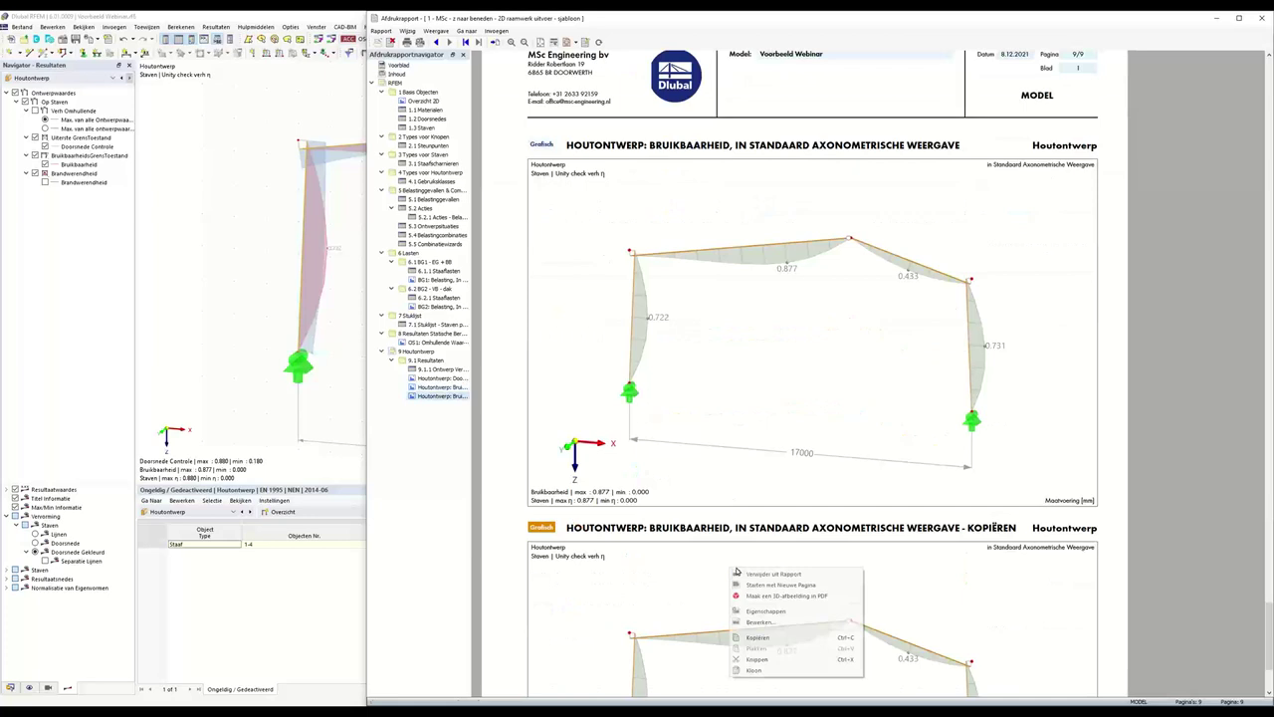
left_click(761, 622)
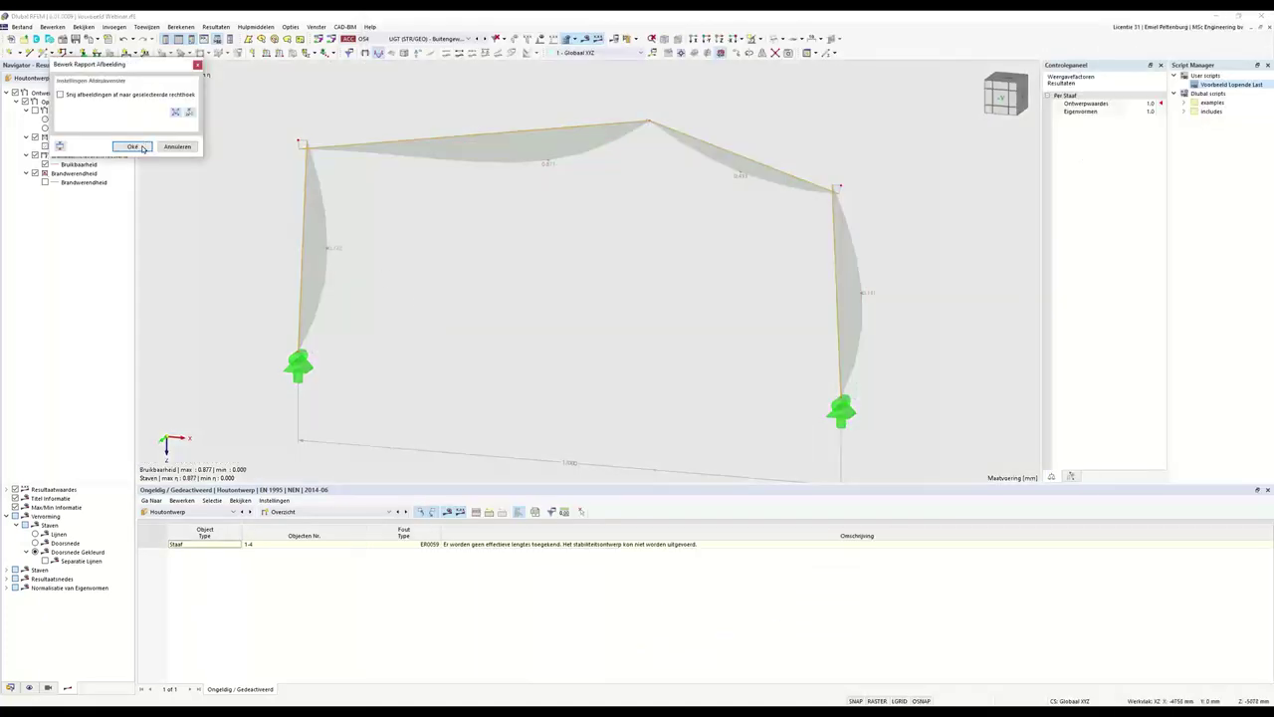
left_click(44, 183)
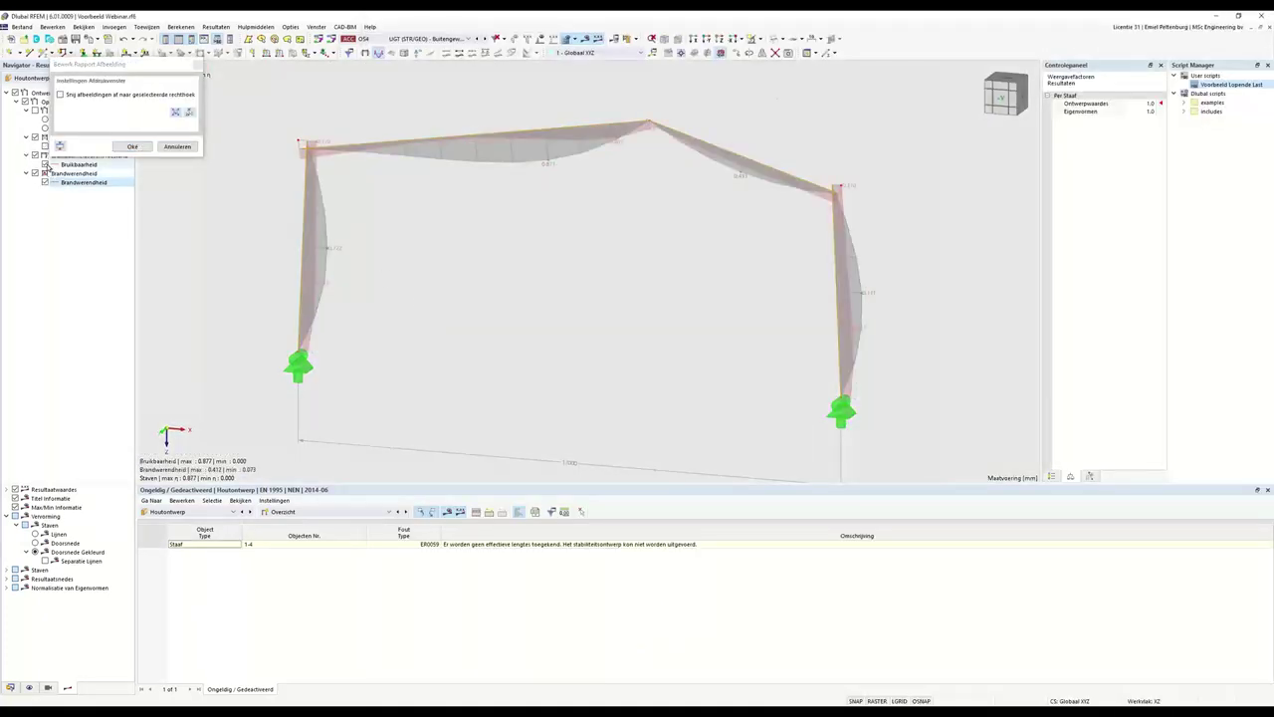
left_click(131, 147)
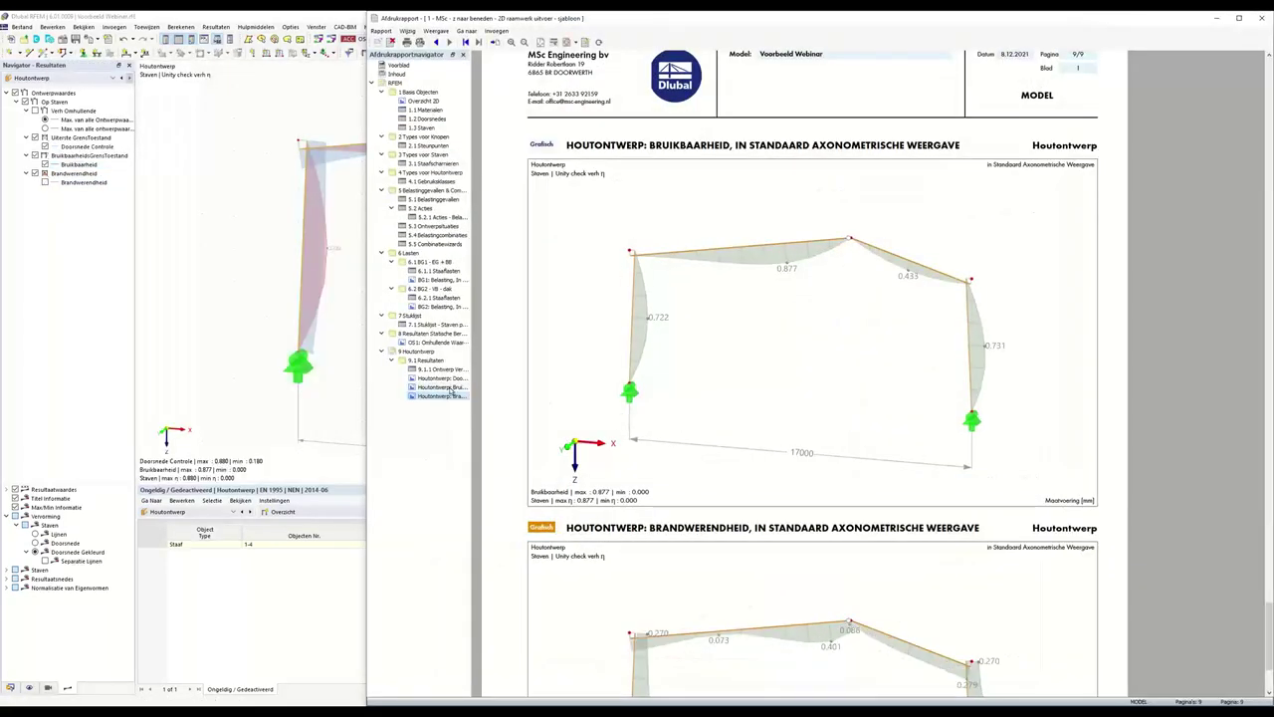
Set the height ratio of all three Houtontwerp graphics in the report to 33% together
left_click(438, 378)
left_click(446, 396, "shift")
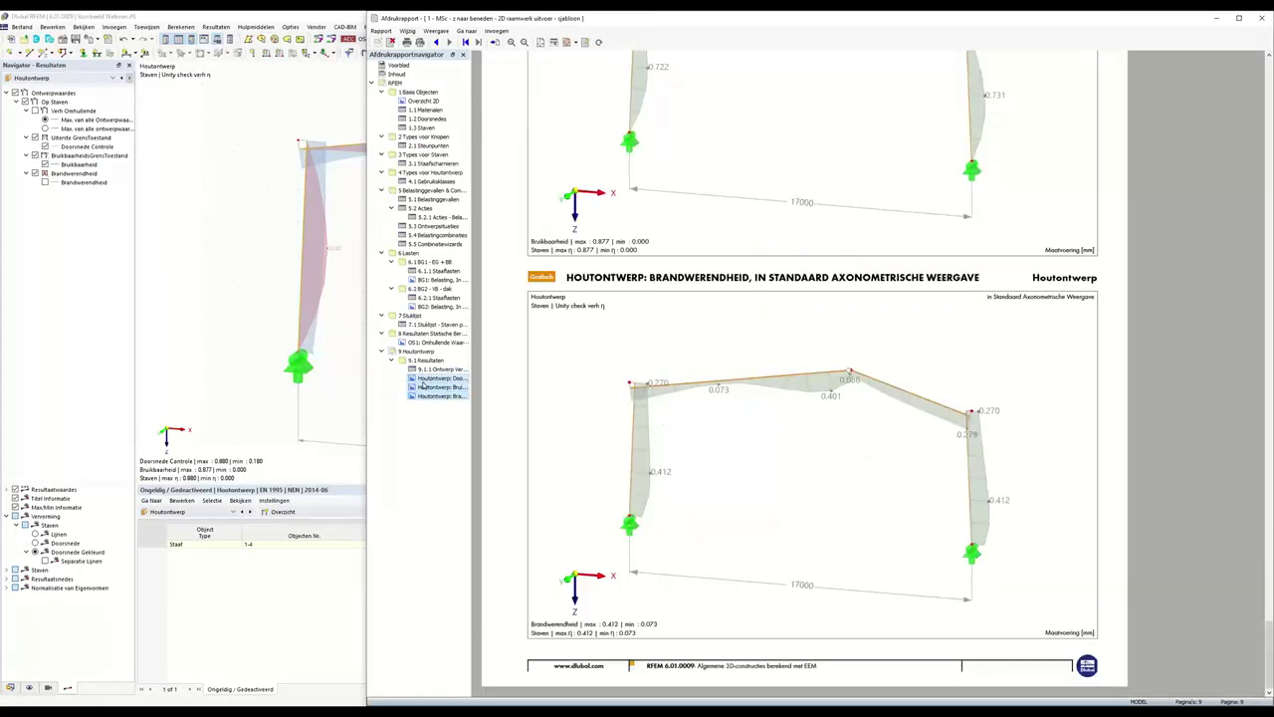
right_click(426, 381)
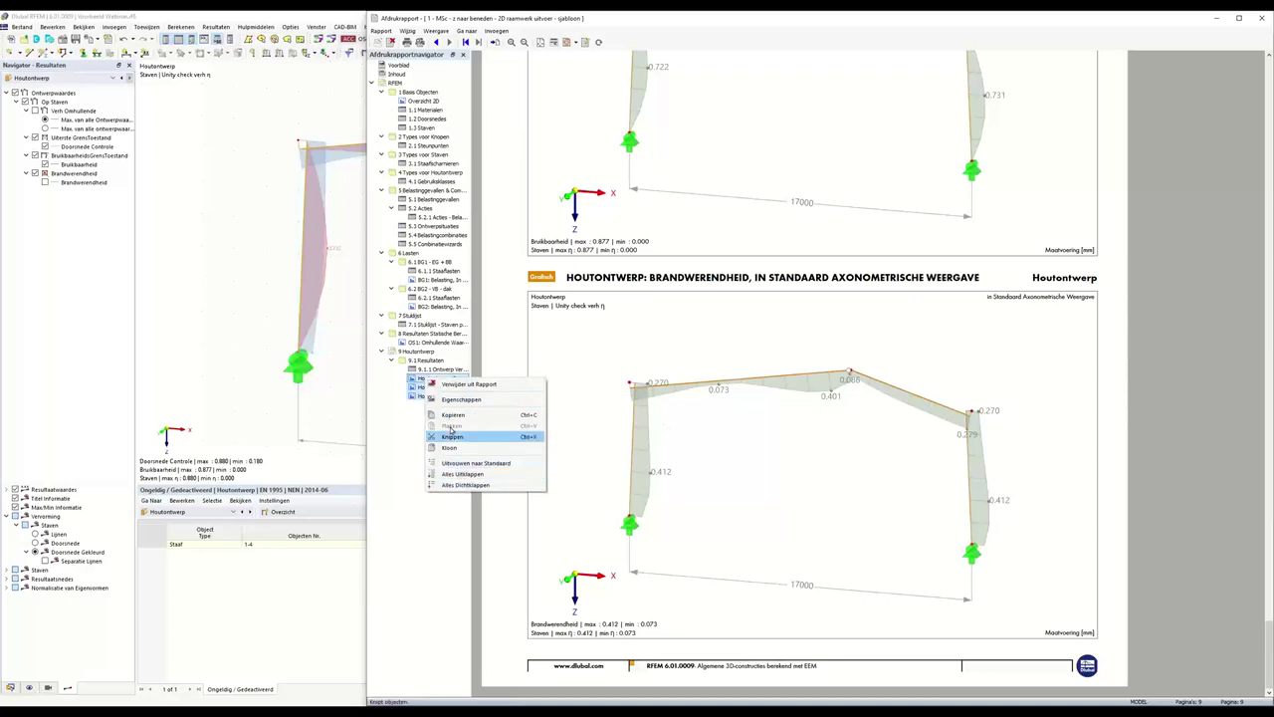
left_click(458, 399)
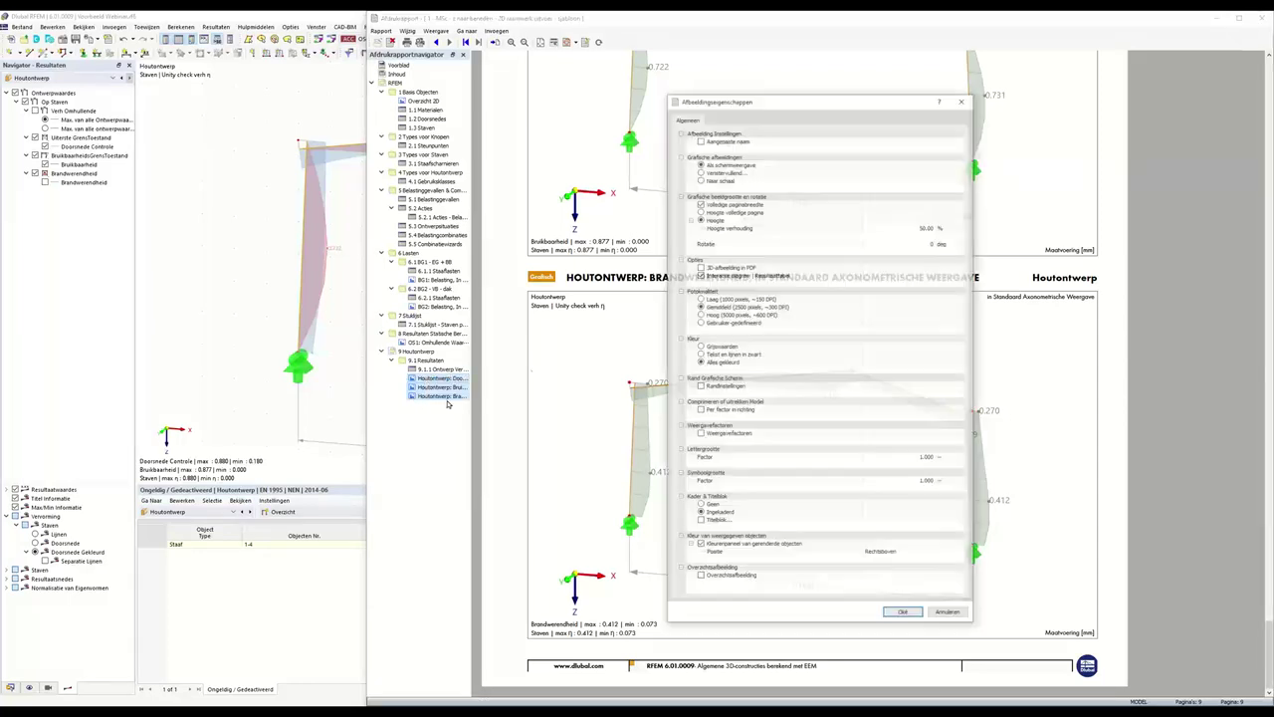
left_click(907, 227)
type("33")
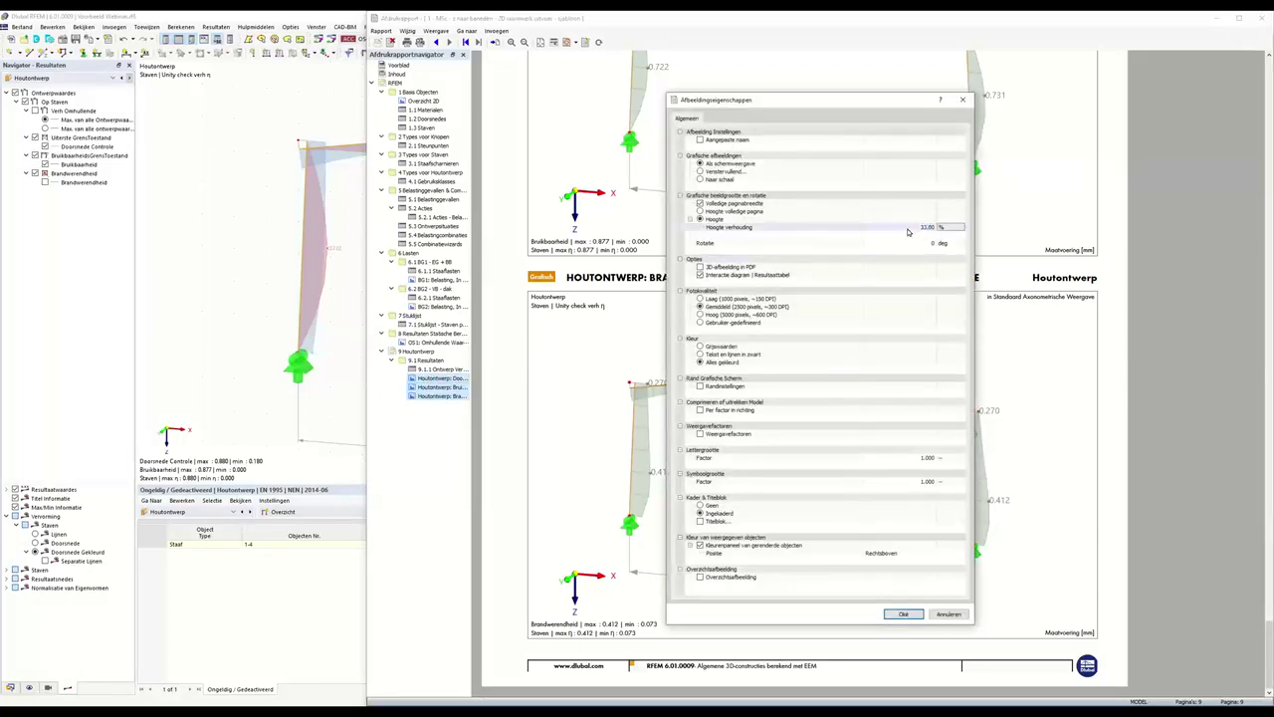
key("Tab")
left_click(902, 614)
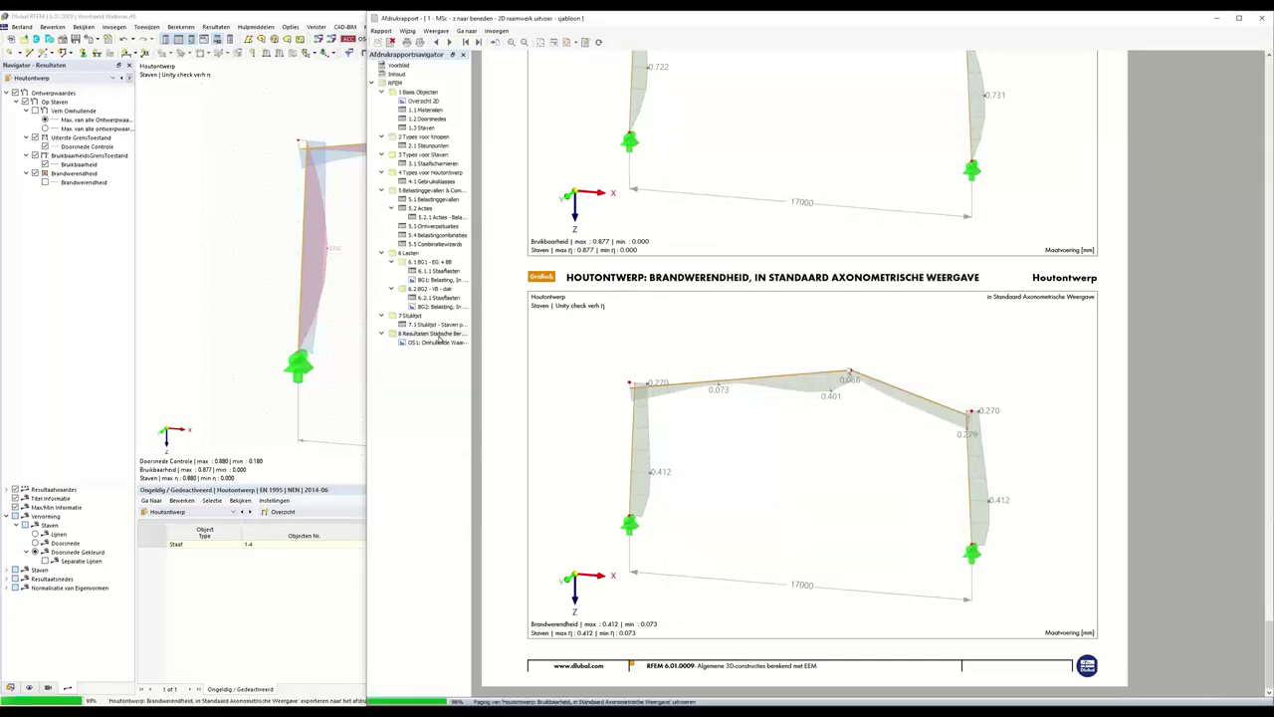
Make the Doorsnede Controle graphic start on a new page and review the three design graphics there
right_click(449, 381)
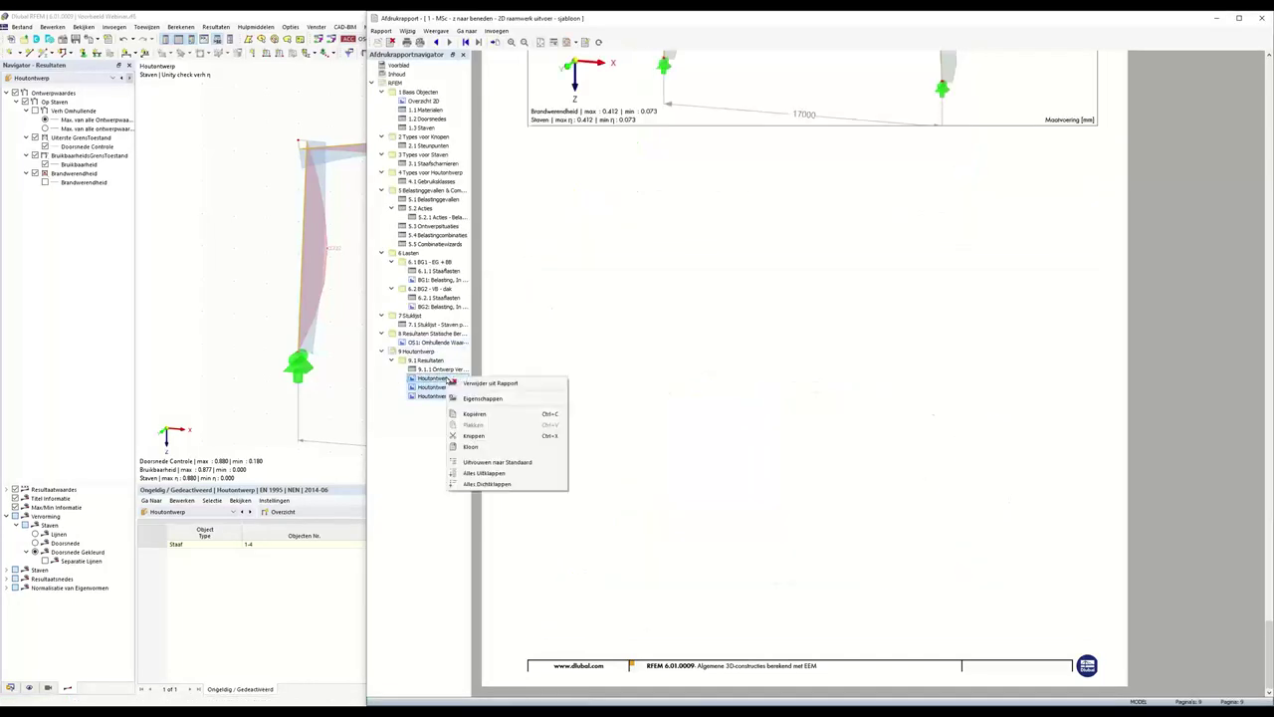
right_click(446, 384)
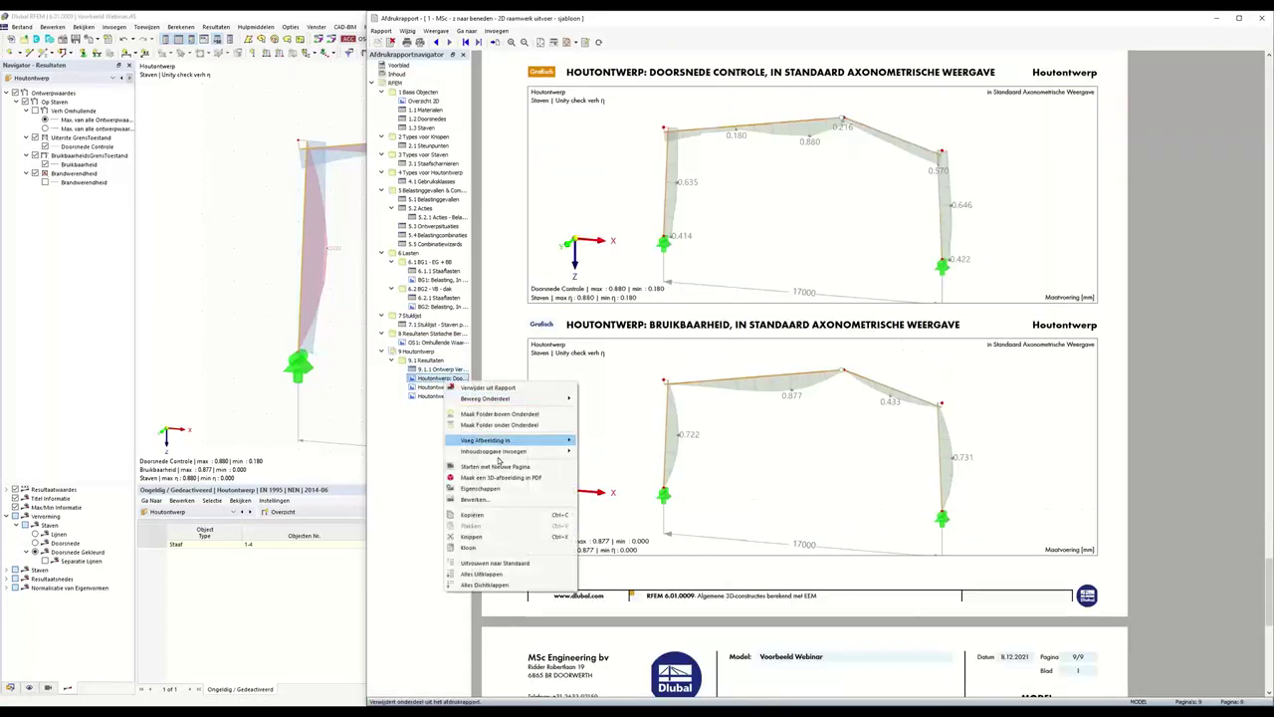
left_click(500, 467)
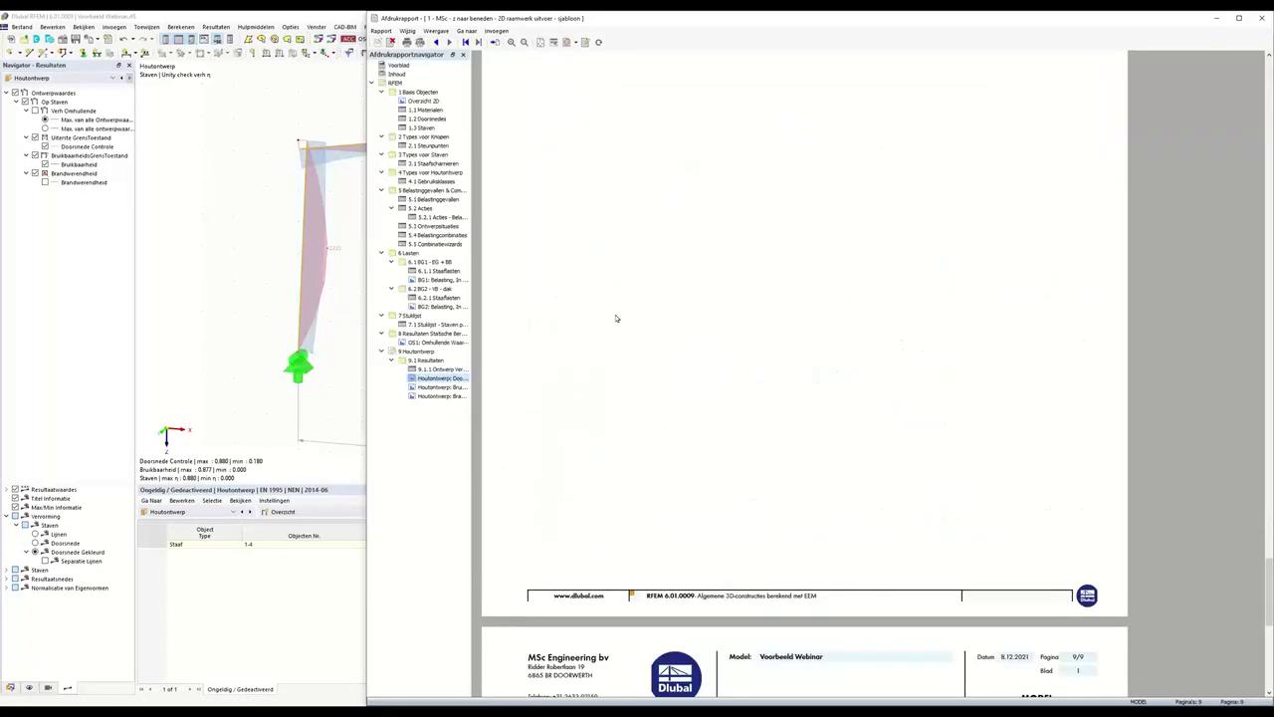
scroll(719, 294, "down", 8)
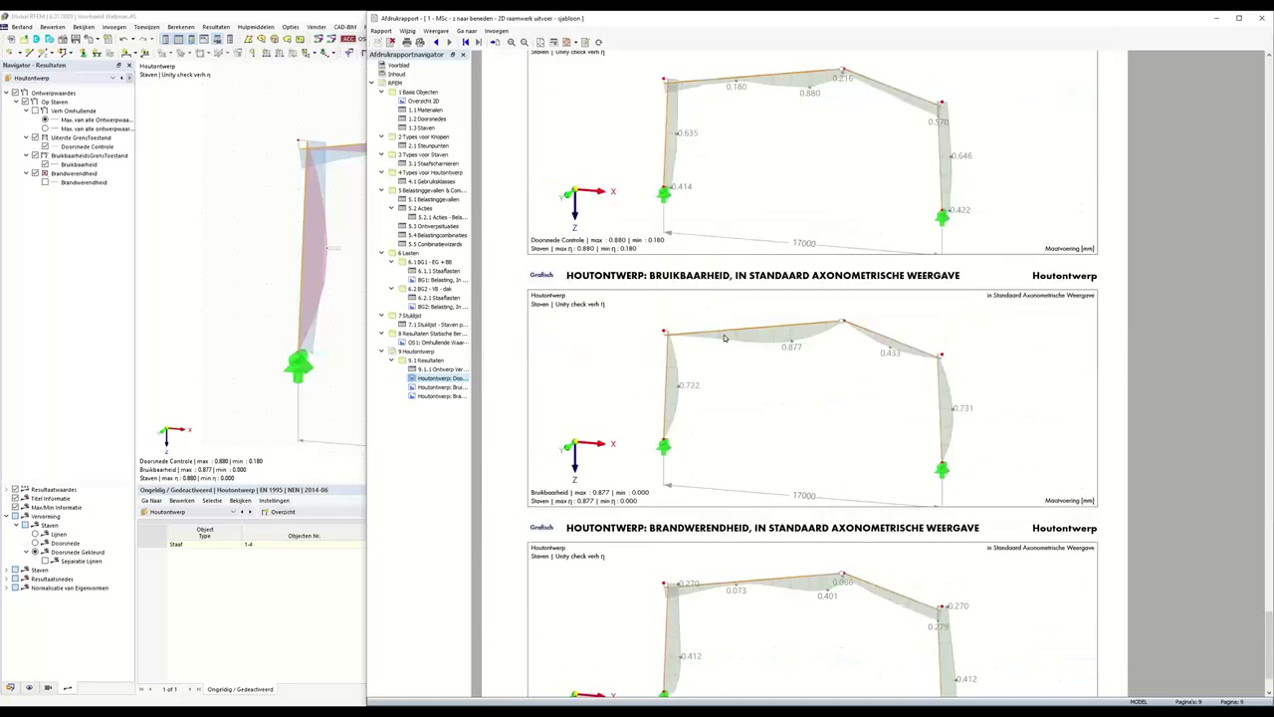
left_click(812, 99)
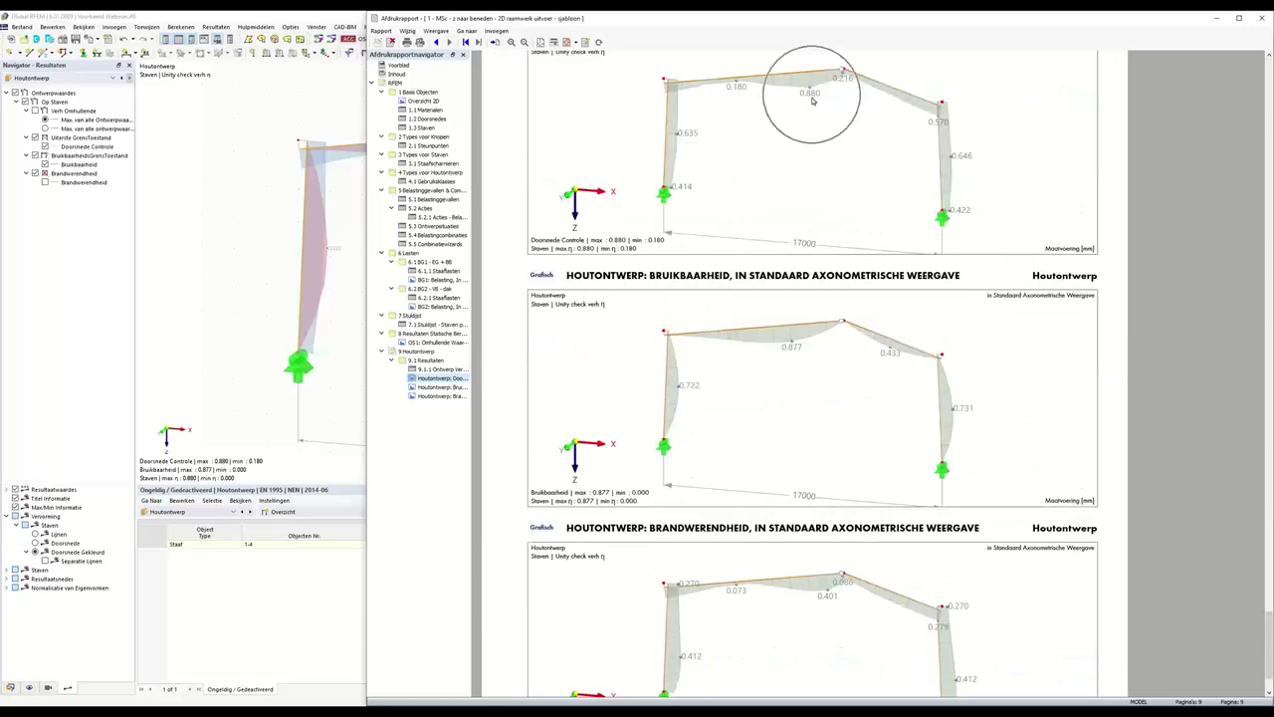
left_click(806, 354)
scroll(831, 459, "down", 2)
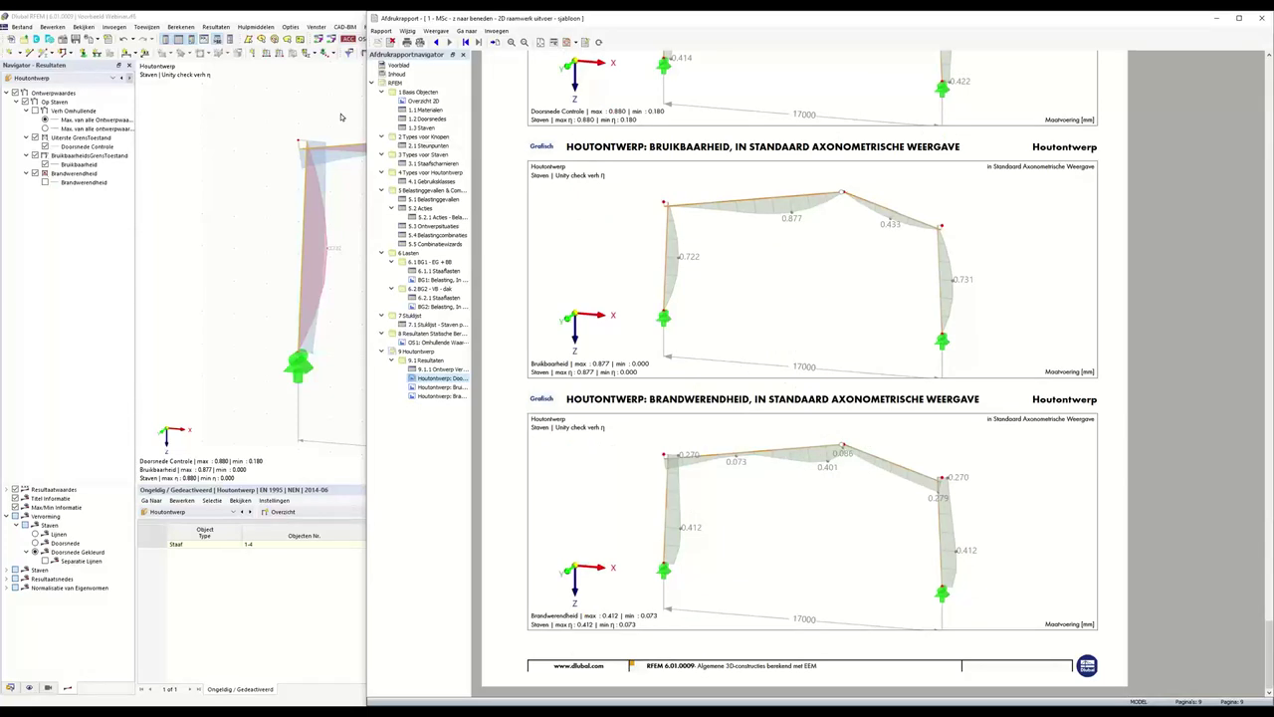
Maximize the printout report and examine which kinds of external content can be inserted, including PDF files
left_click(1238, 18)
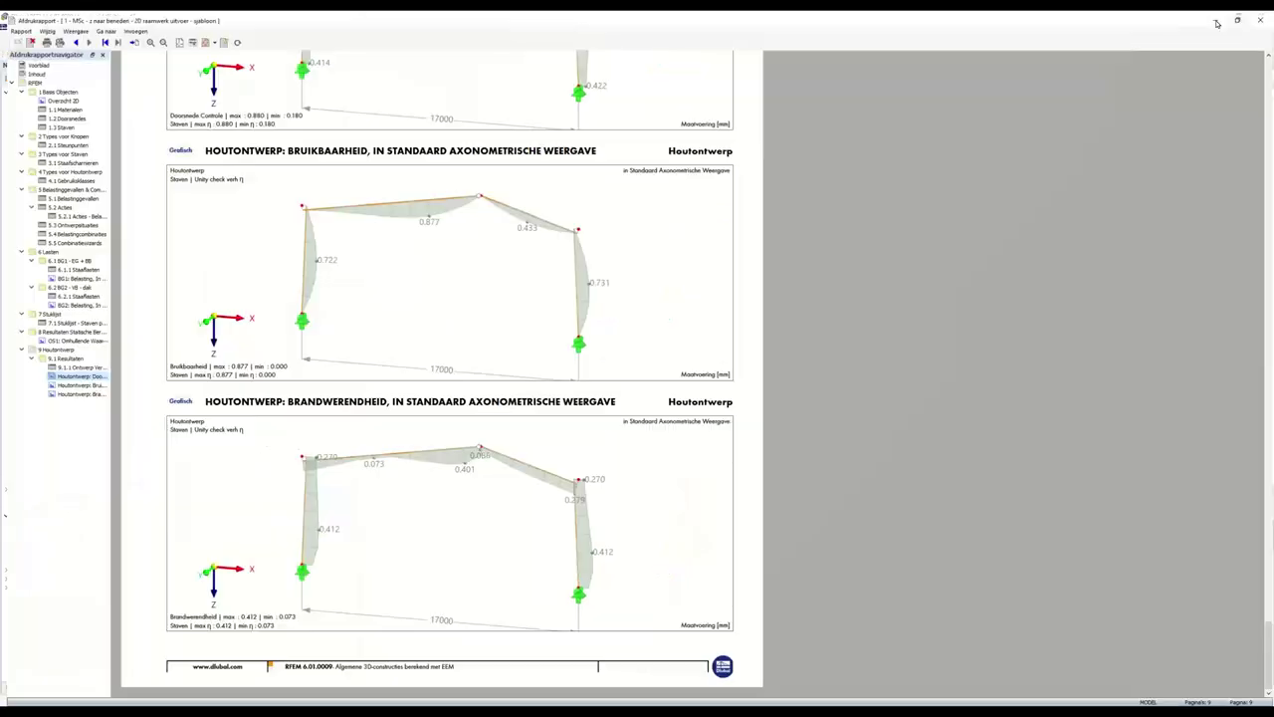
left_click(130, 27)
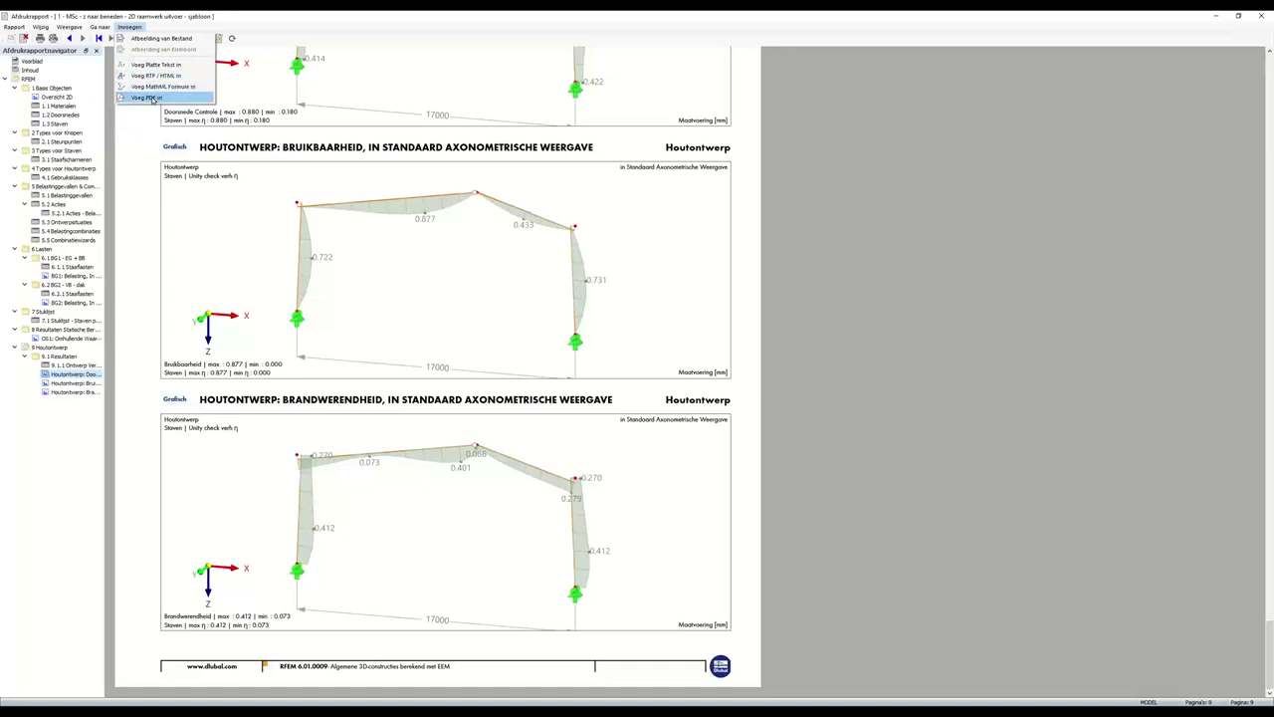
left_click(154, 99)
left_click(371, 232)
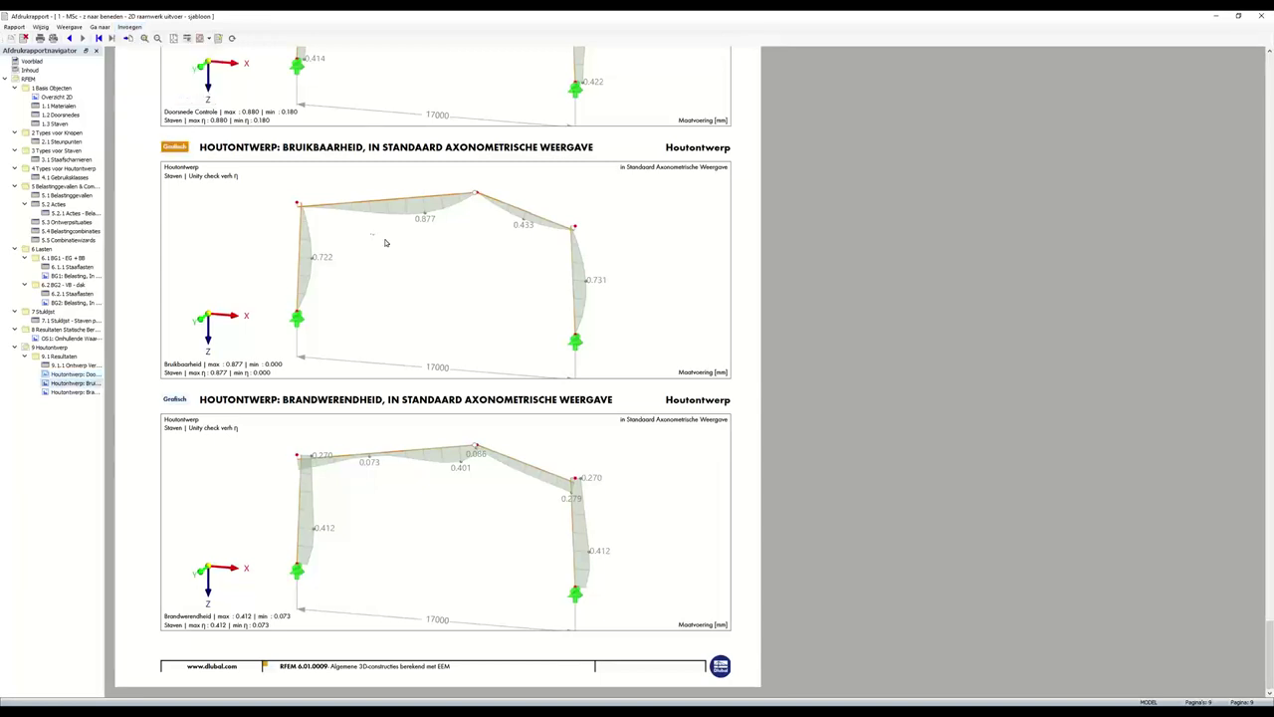
Examine the image properties of the Bruikbaarheid graphic, including the options for a 3D image in PDF and the interaction diagram
right_click(403, 258)
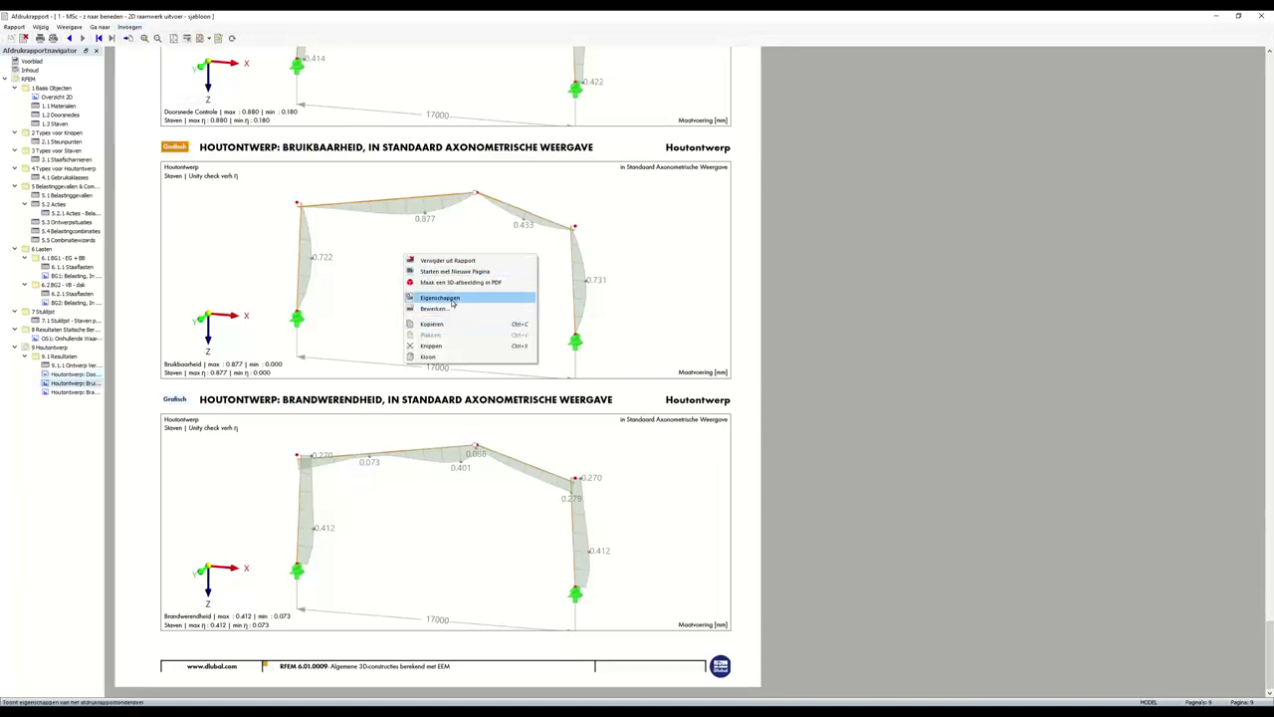
left_click(452, 298)
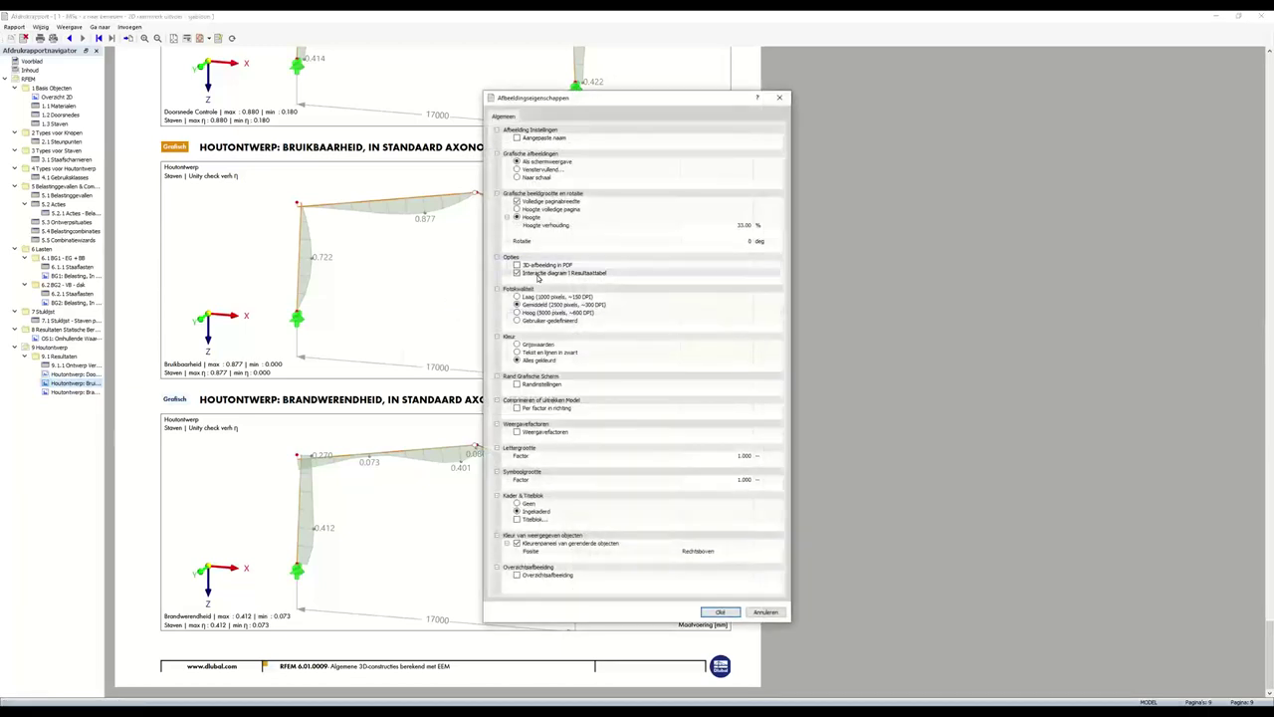
left_click(540, 270)
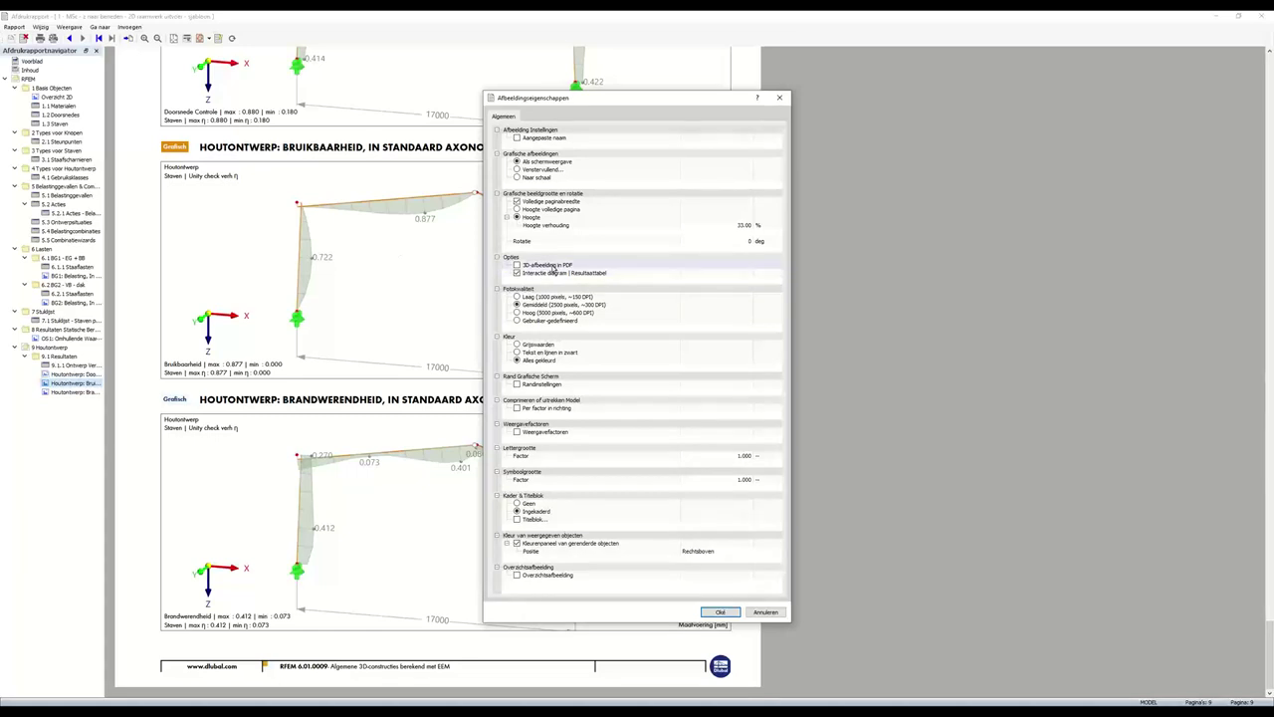
left_click(553, 270)
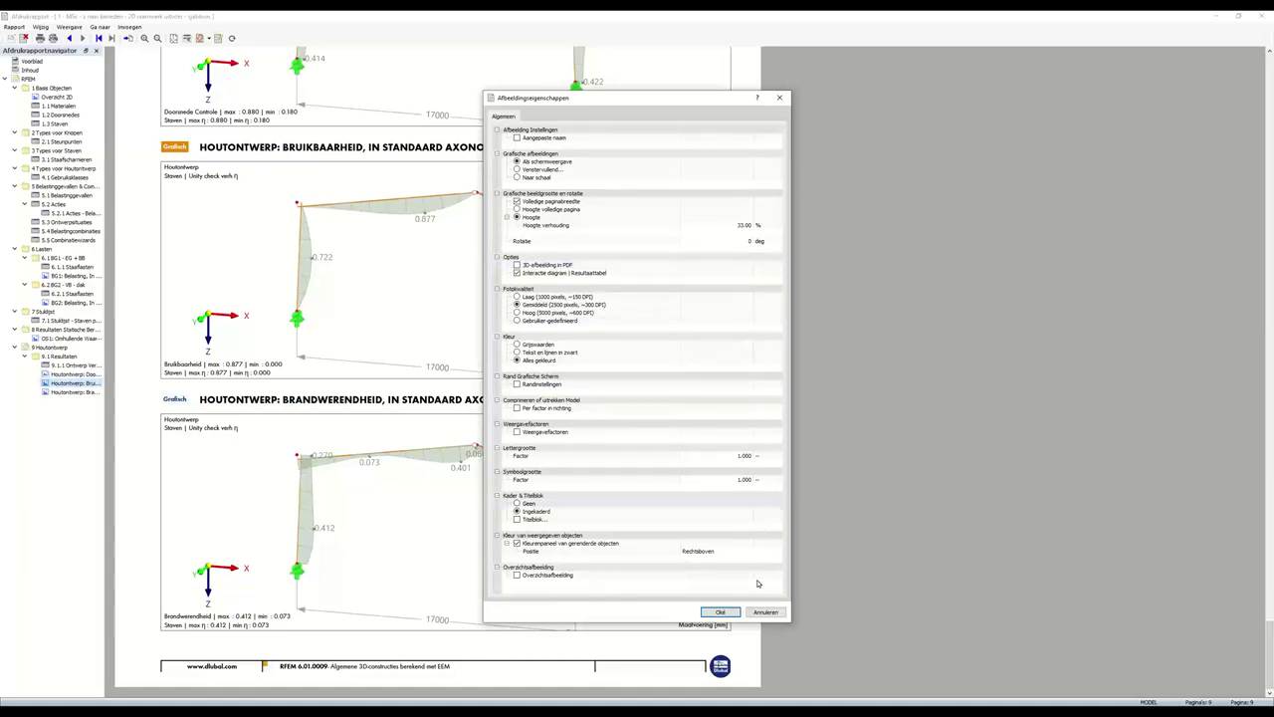
left_click(720, 611)
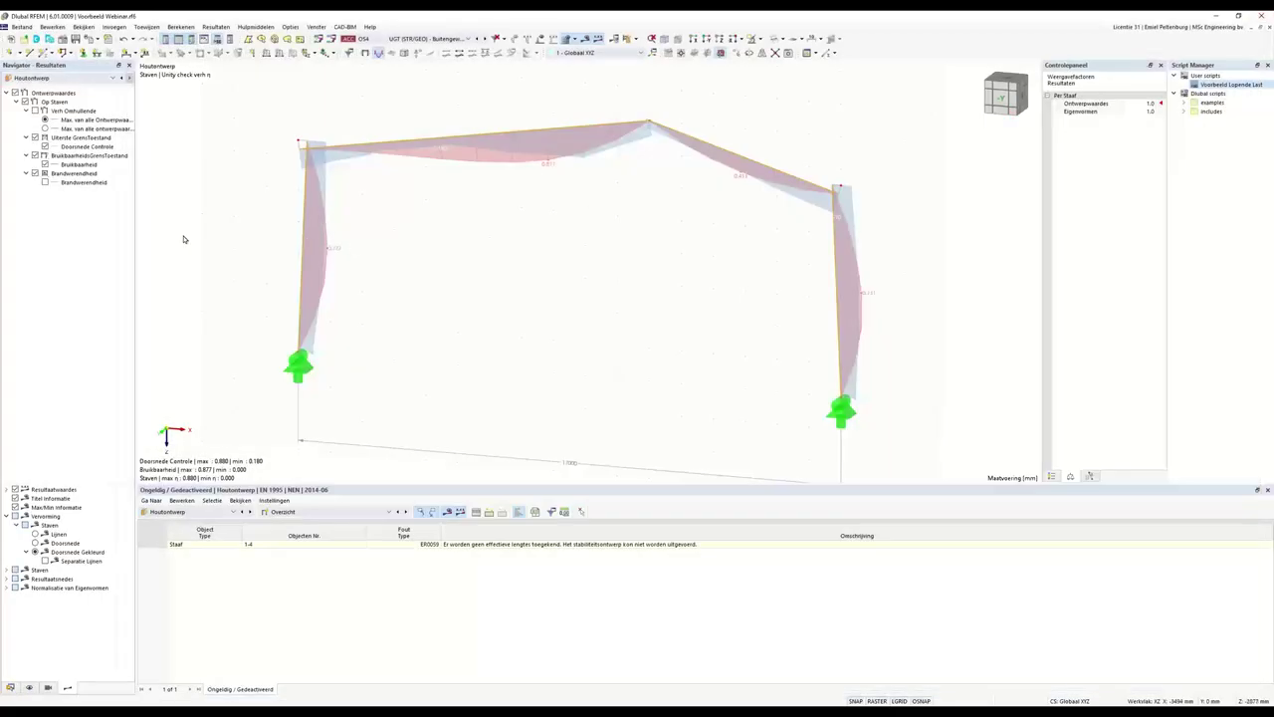
Activate the Constructie Stabiliteit add-on in the model's base data
left_click(14, 689)
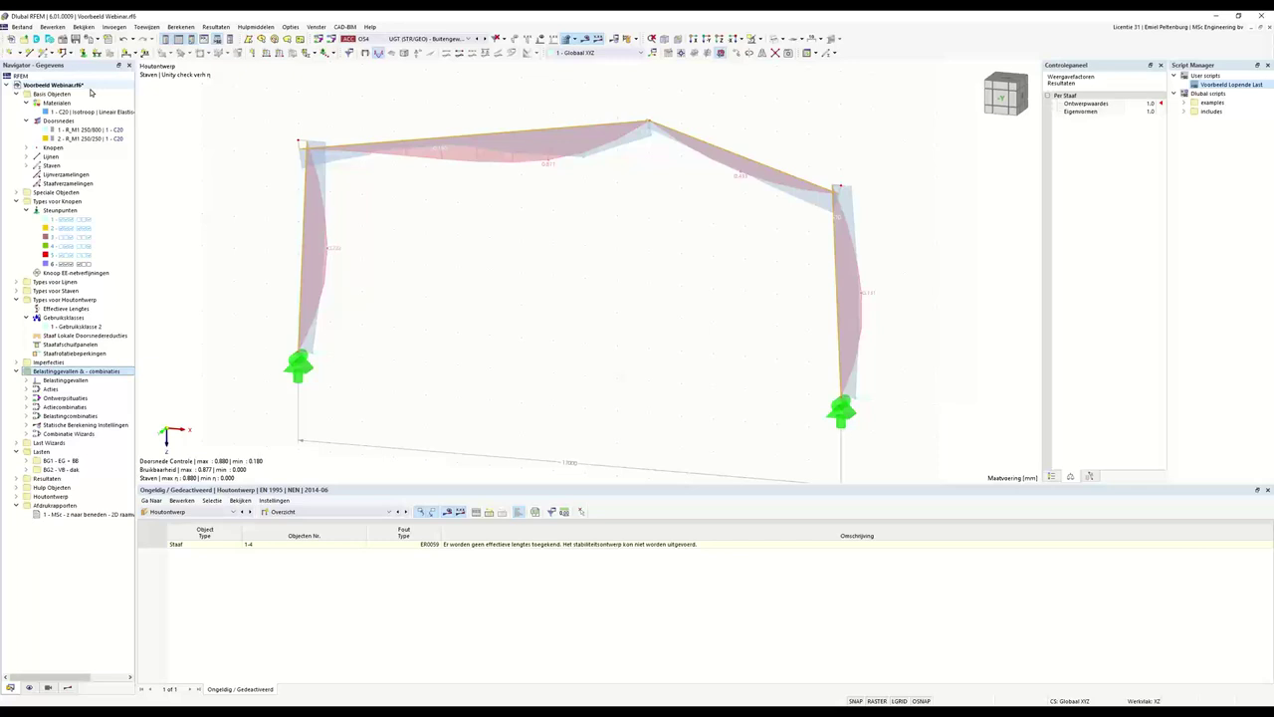
right_click(62, 85)
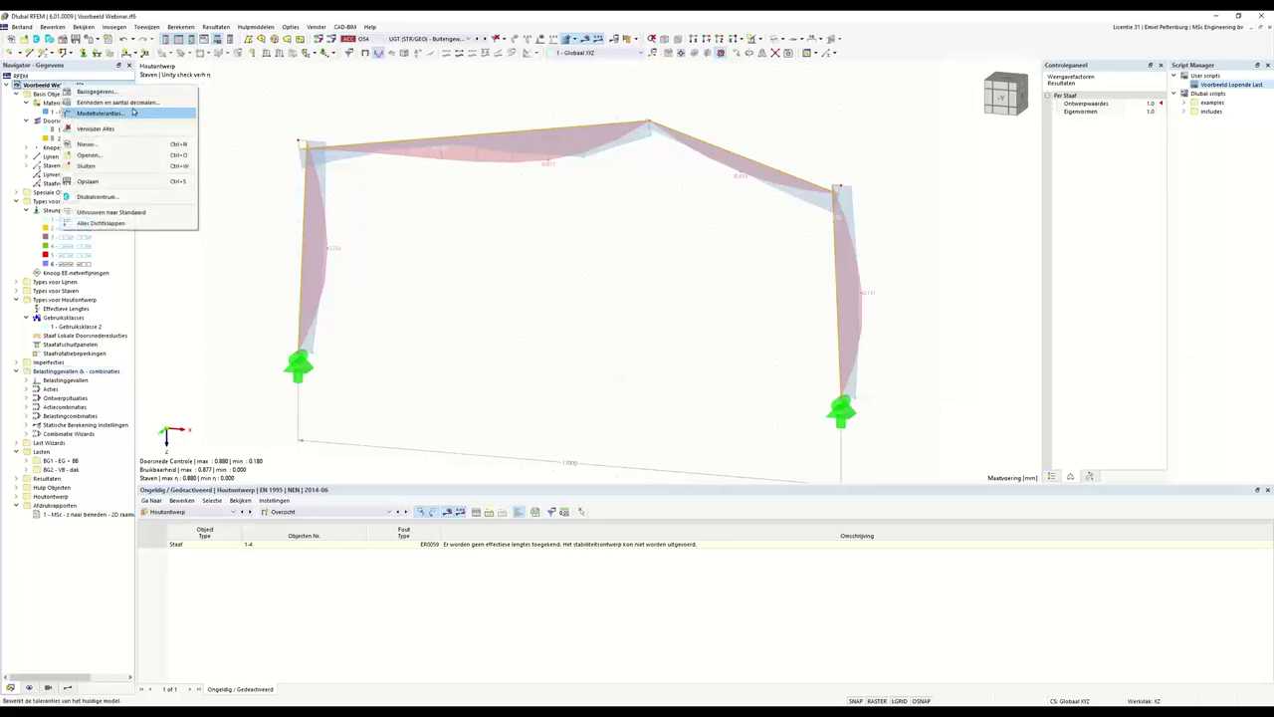
left_click(96, 90)
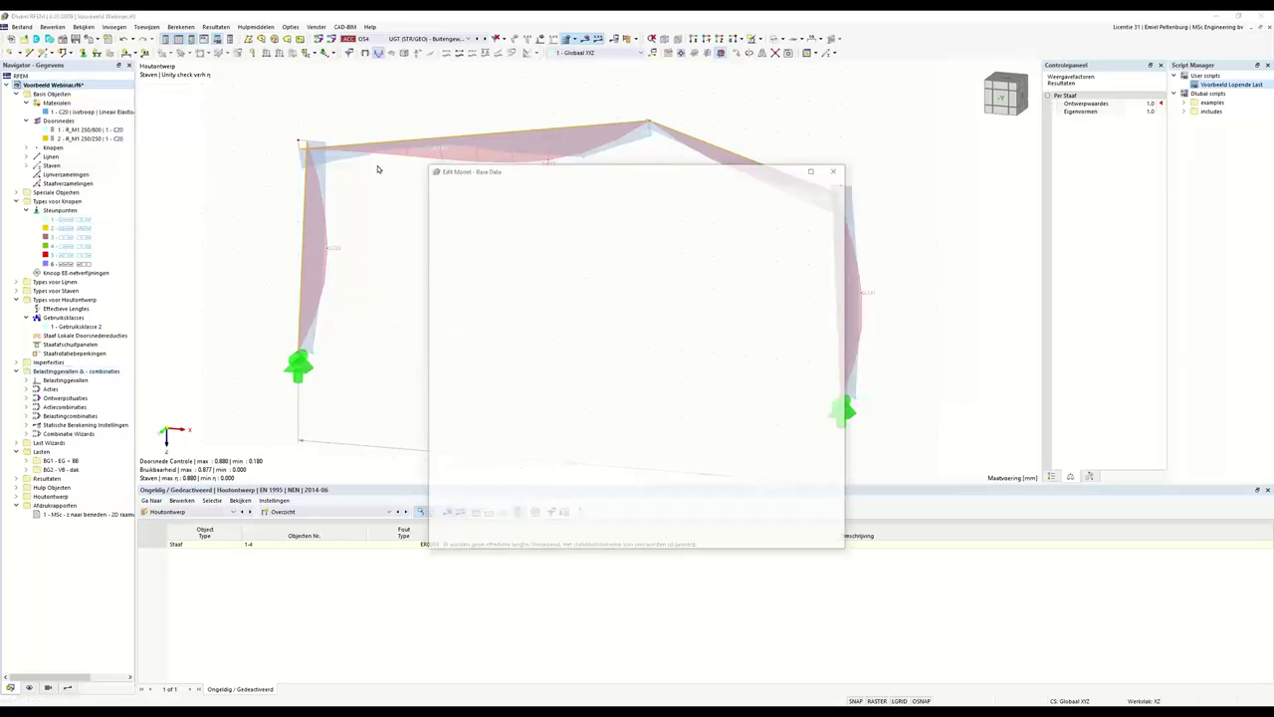
left_click(476, 188)
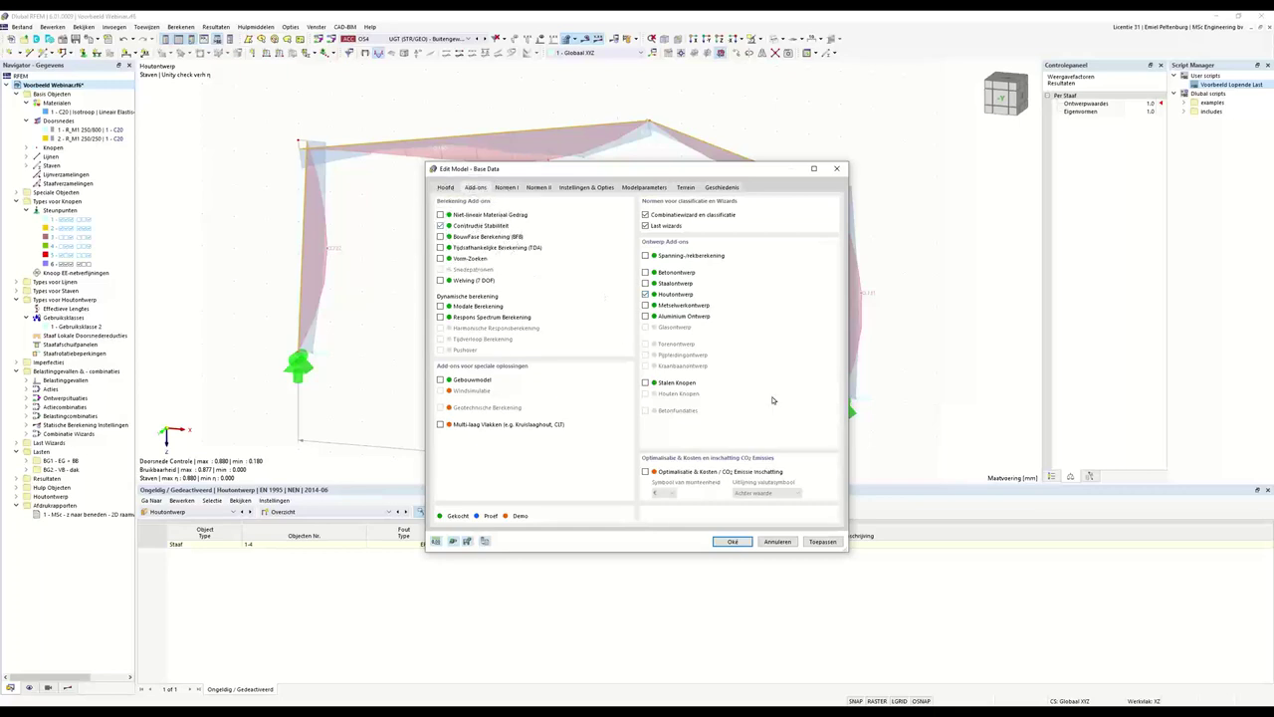
left_click(733, 542)
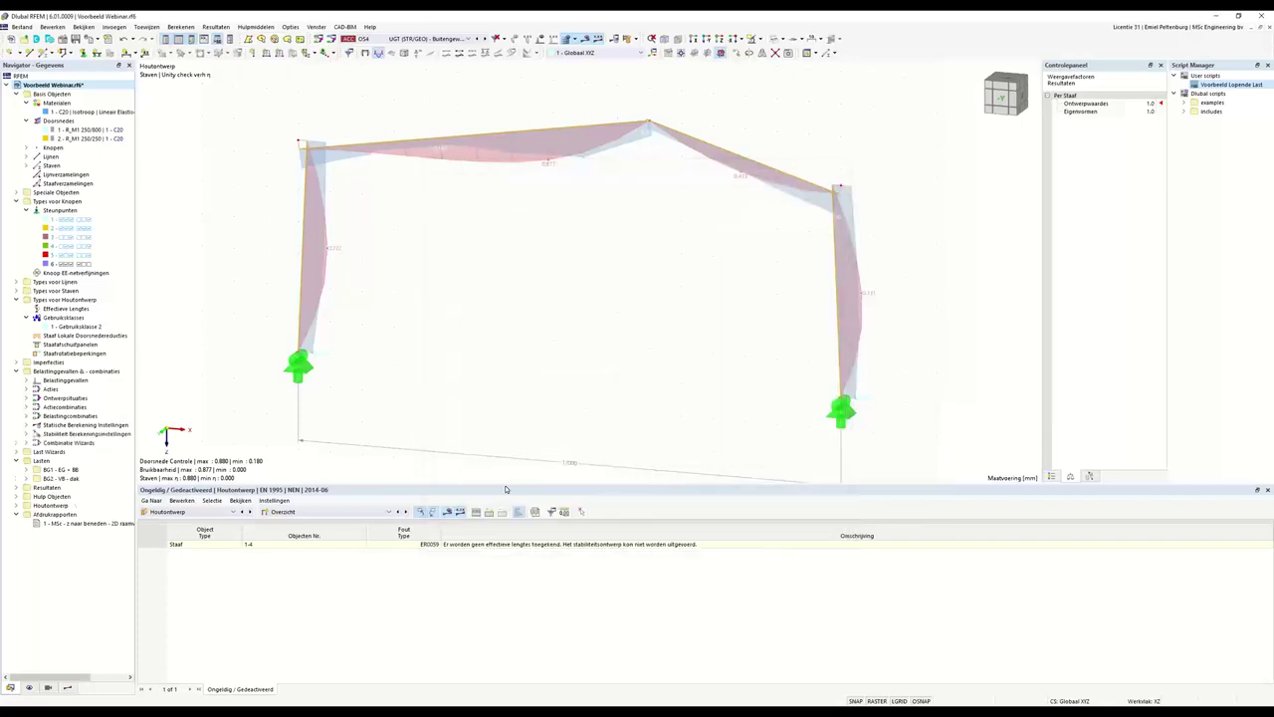
Examine the stability analysis settings, including the analysis type and the number of lowest eigenvalues
right_click(80, 435)
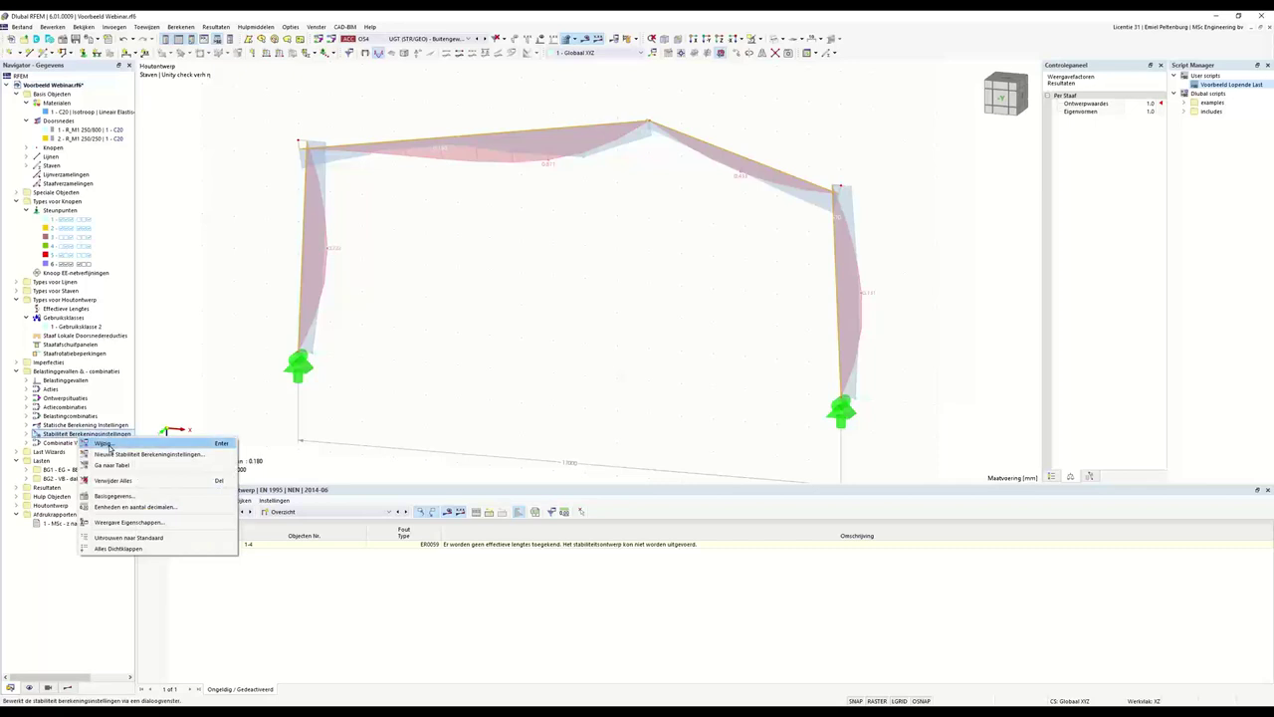
left_click(149, 438)
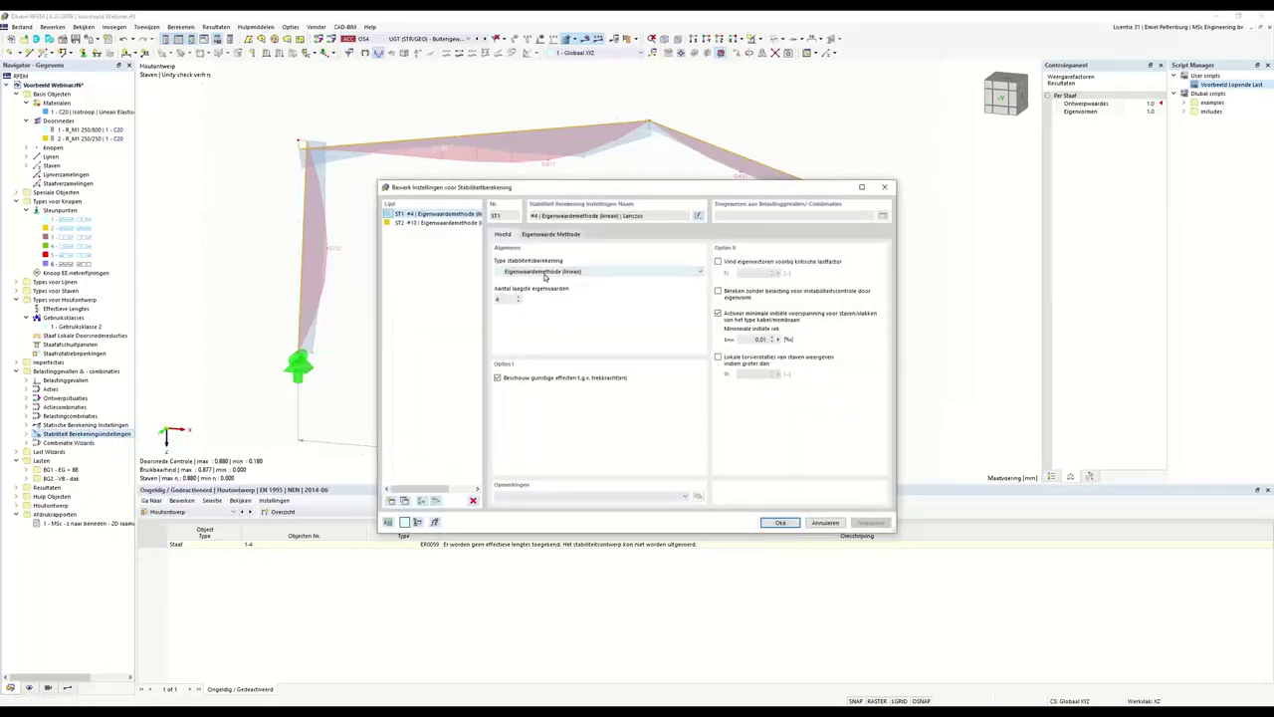
left_click(825, 522)
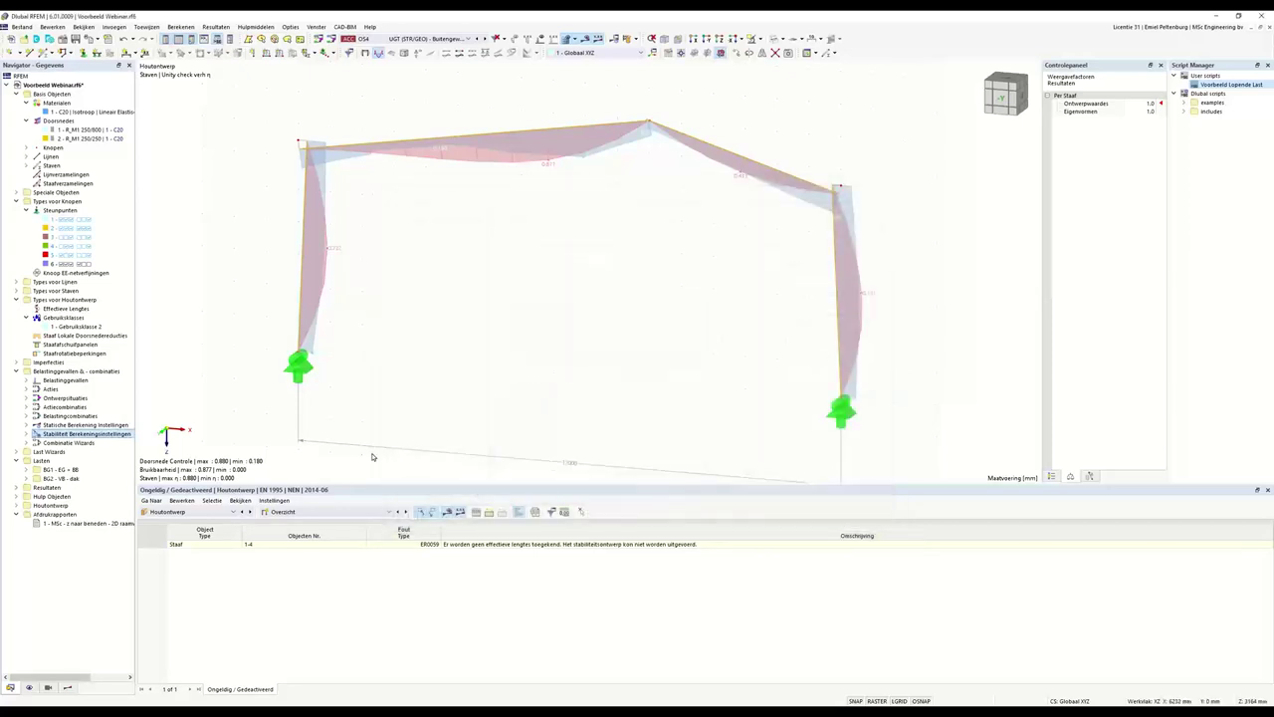
Enable the stability calculation for load combinations BC1 to BC6 and calculate all results
left_click(79, 418)
right_click(79, 418)
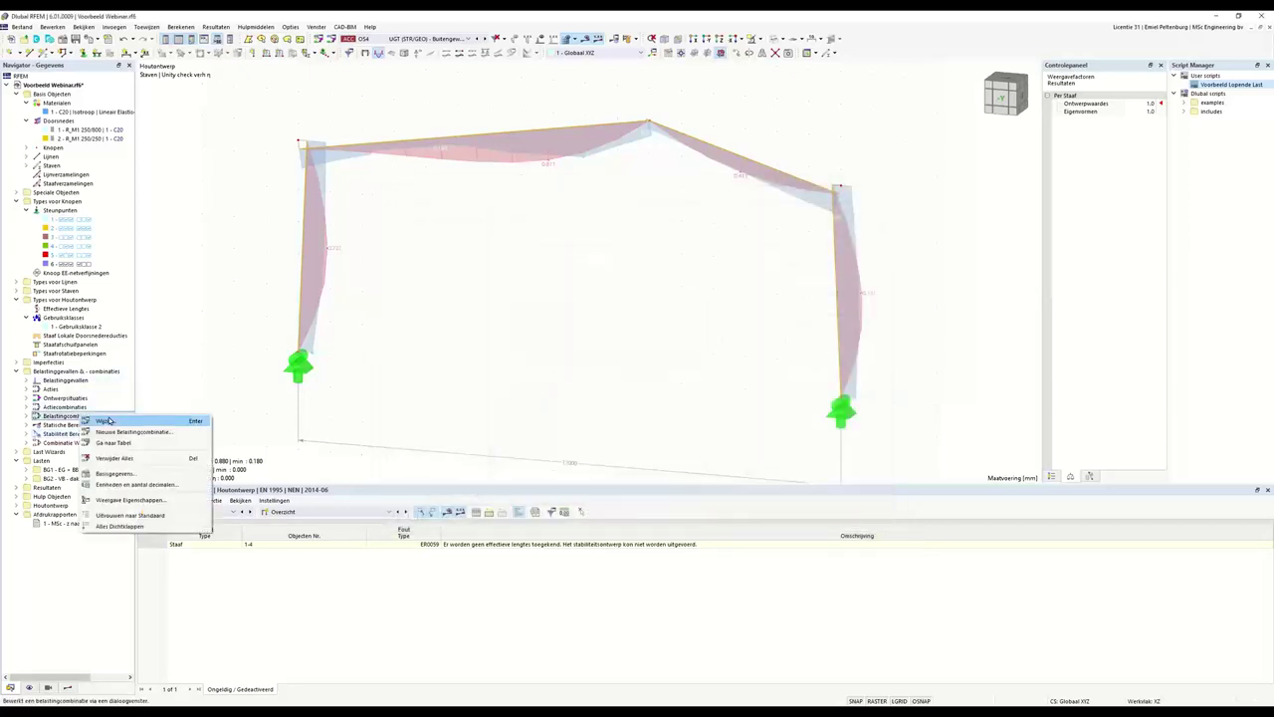
left_click(109, 422)
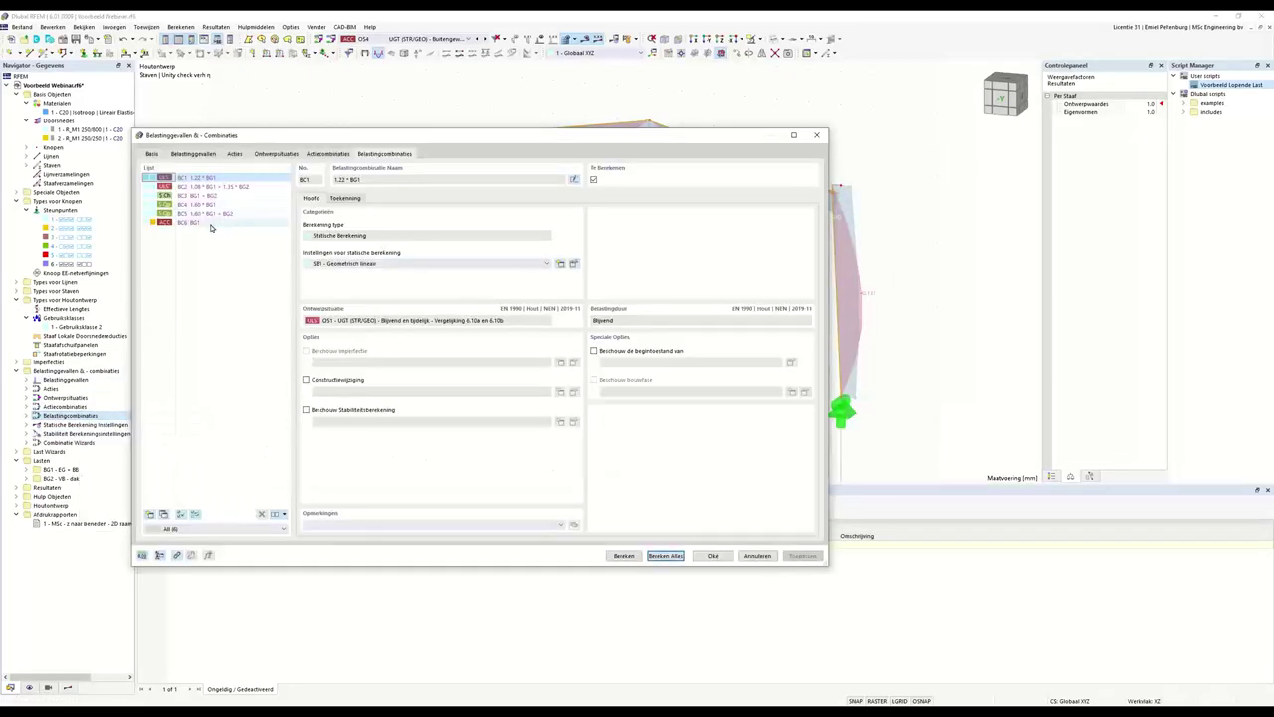
left_click(211, 222, "shift")
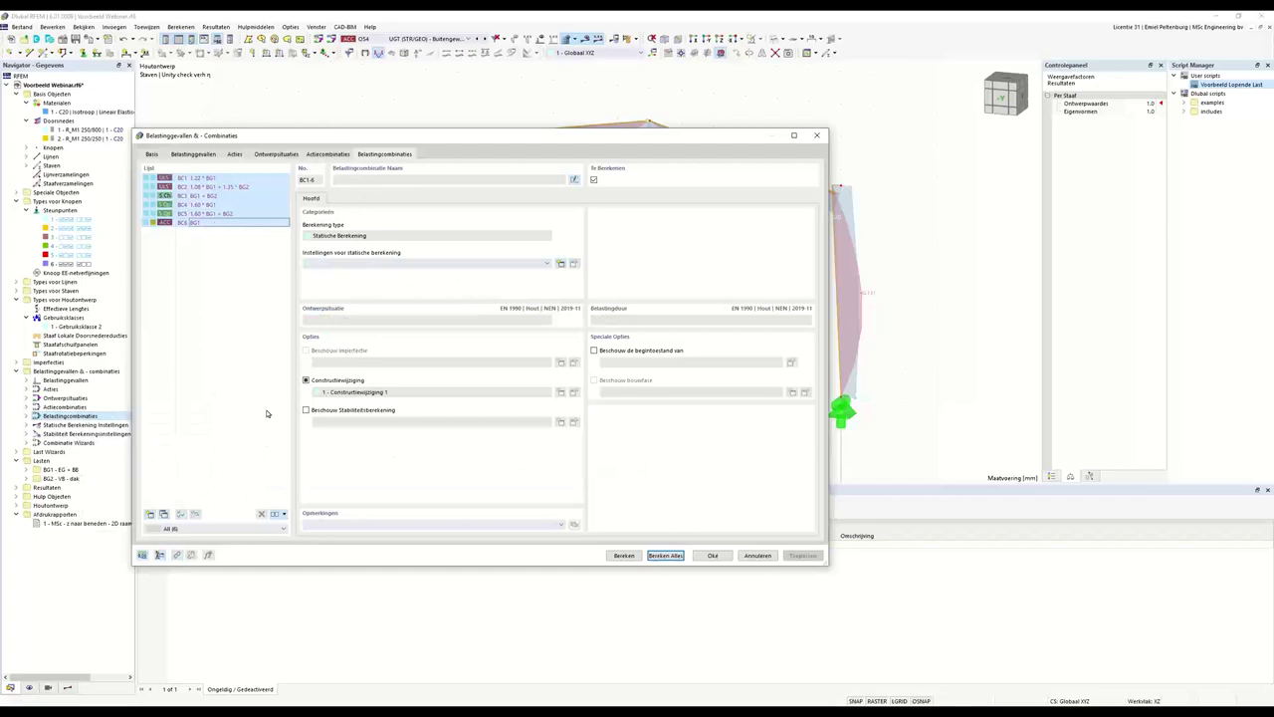
left_click(329, 411)
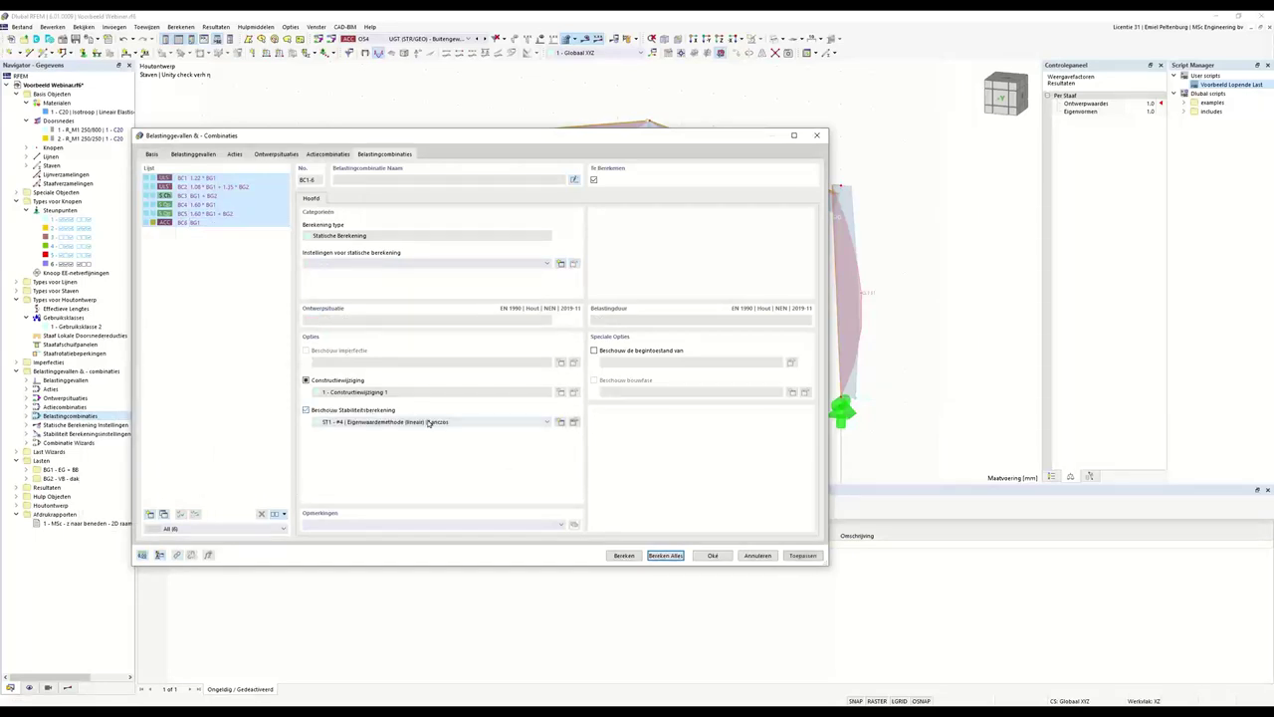
left_click(324, 382)
left_click(664, 555)
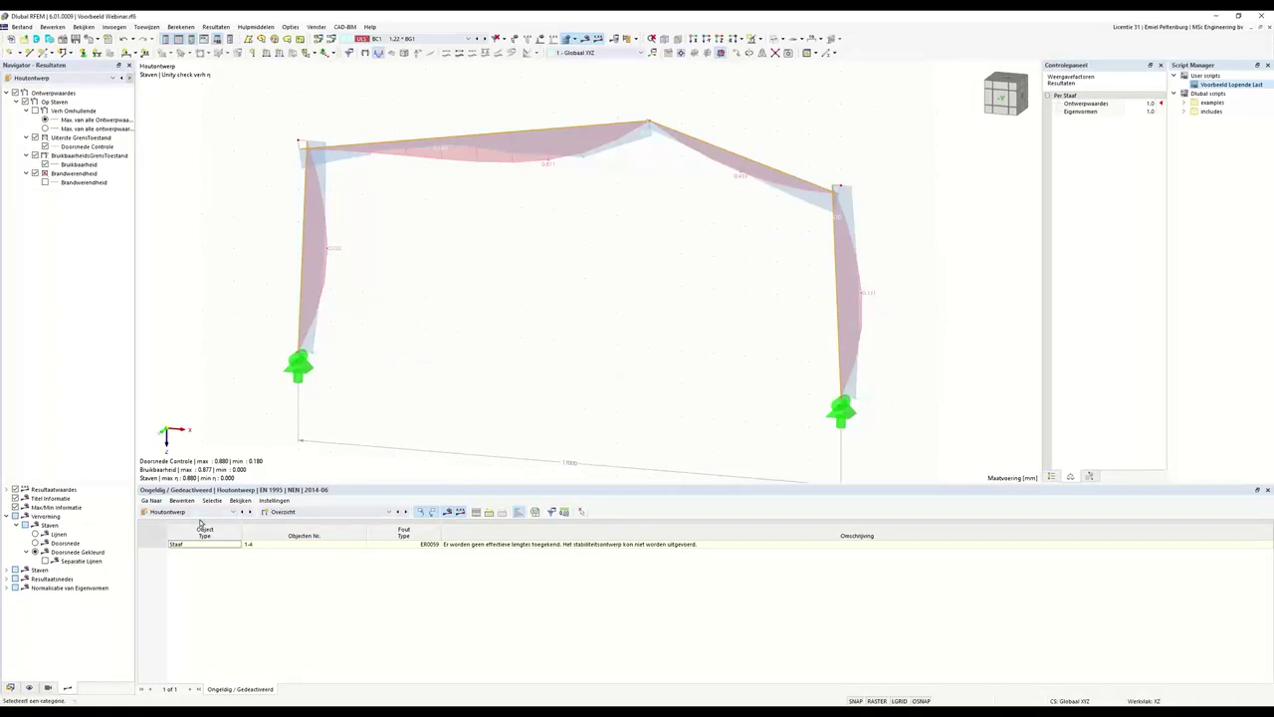
Examine the static analysis summary for design situation OS1, including its maximum deformations and minimum critical load factor
left_click(196, 515)
left_click(184, 573)
left_click(189, 511)
left_click(184, 521)
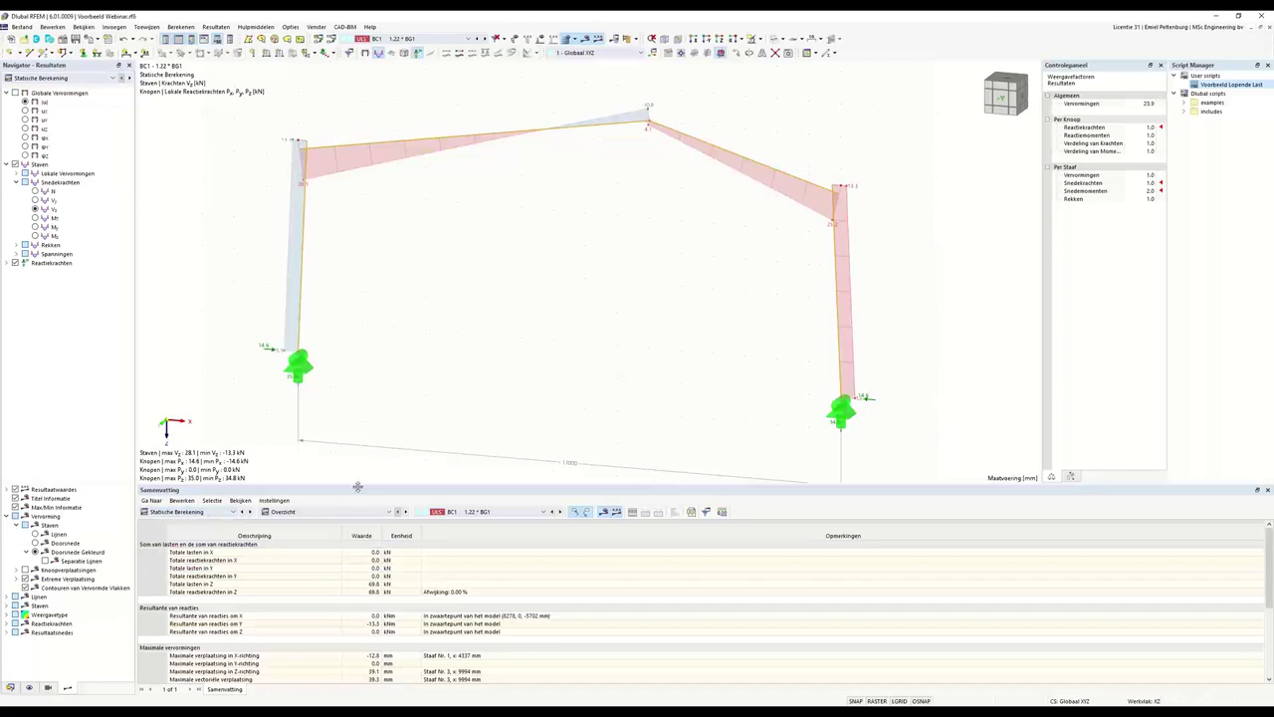
left_click_drag(359, 487, 366, 403)
left_click(497, 424)
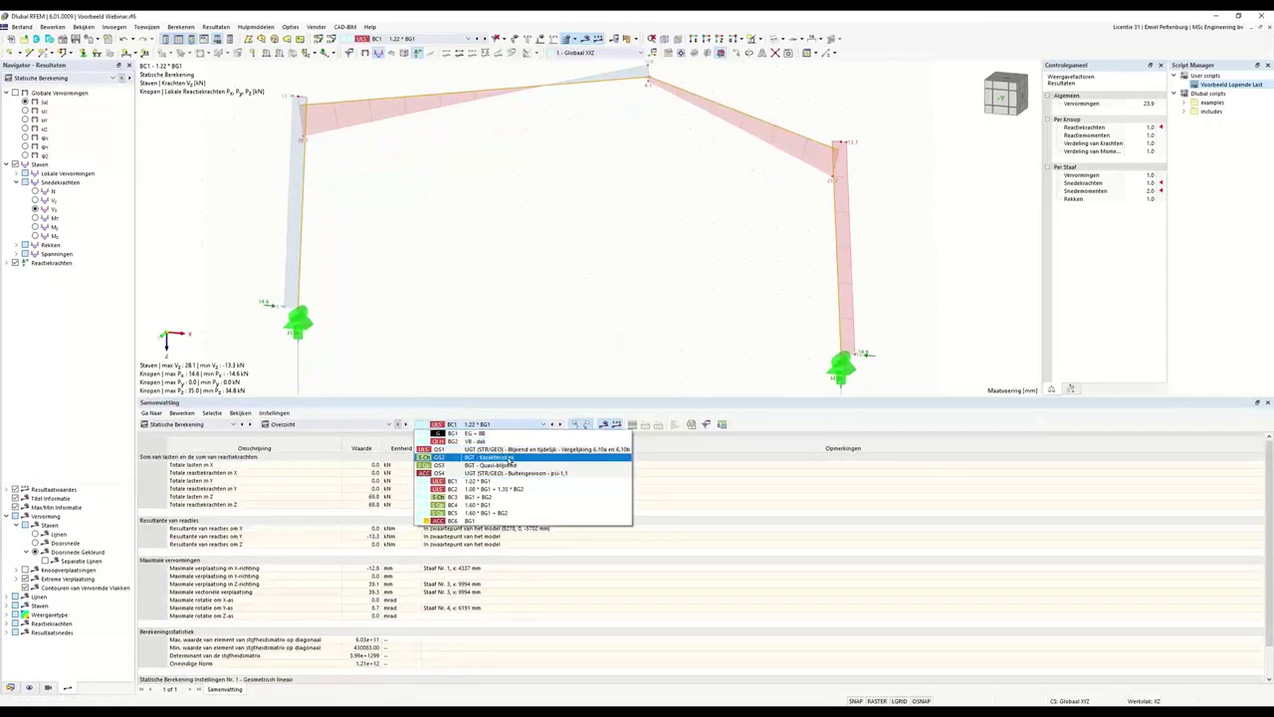
left_click(508, 451)
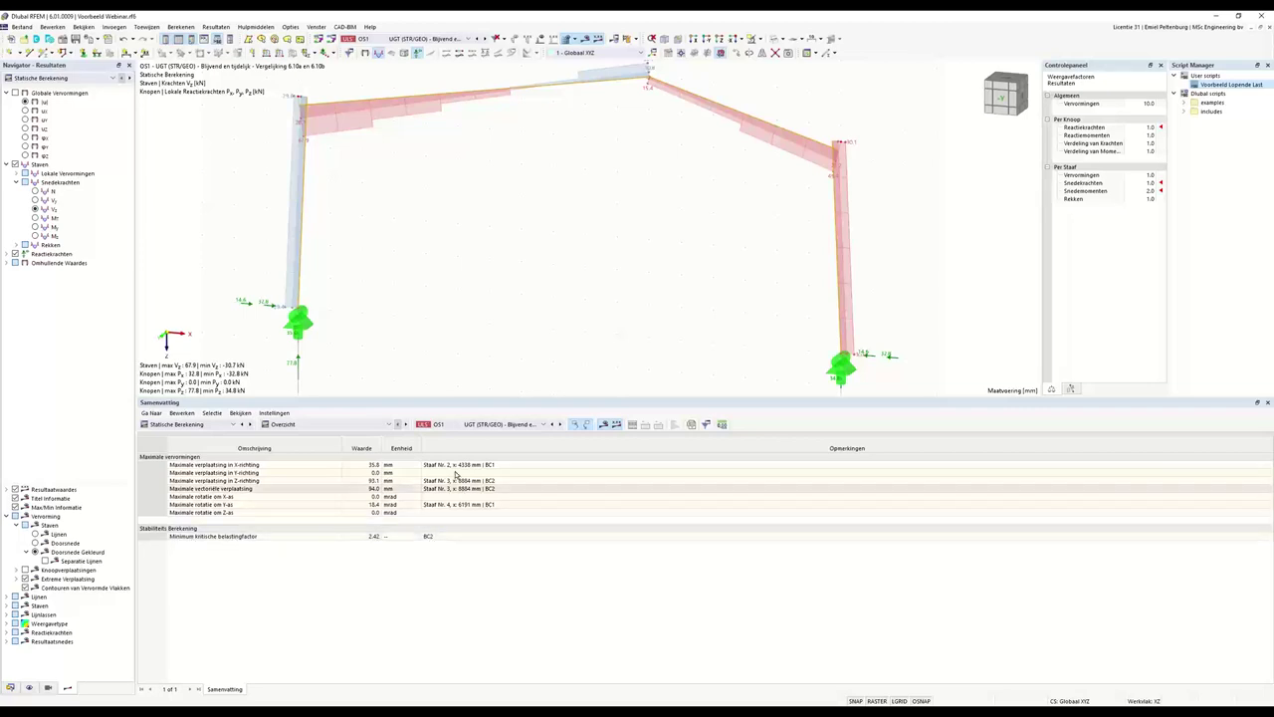
left_click(468, 425)
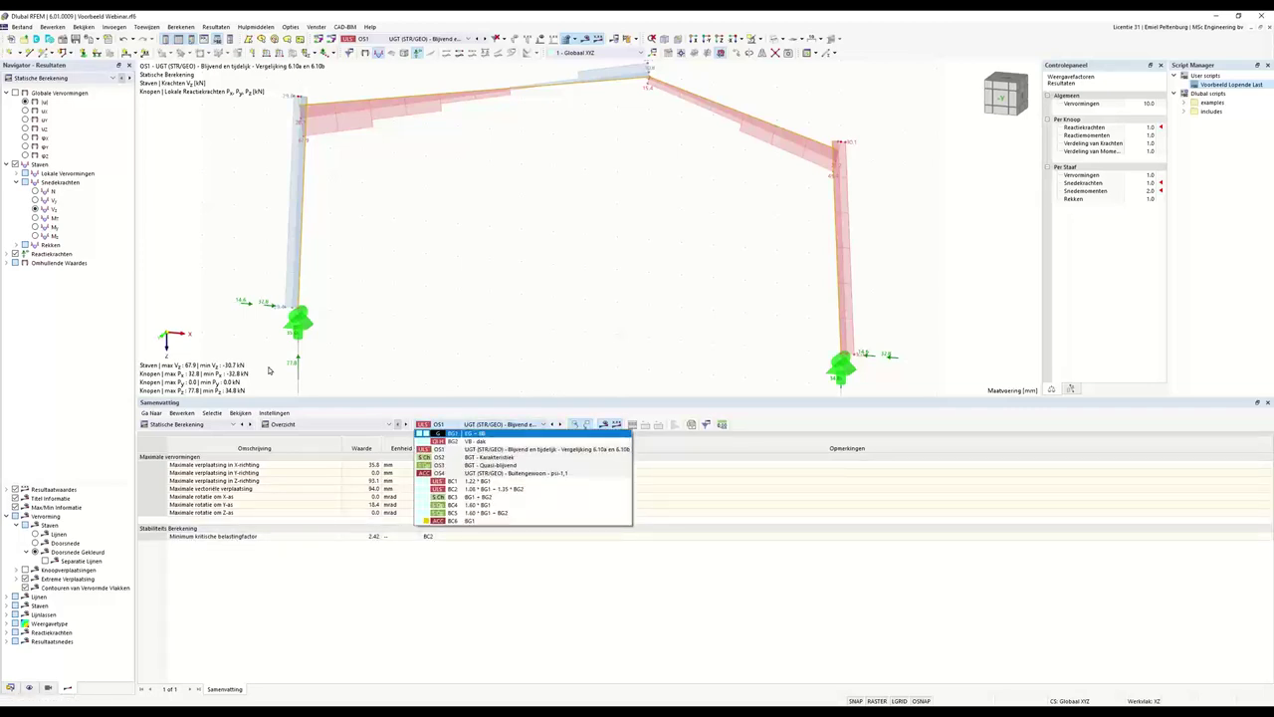
left_click(476, 447)
Display the stability analysis results of load combination BC2 with its critical load factors
left_click(70, 79)
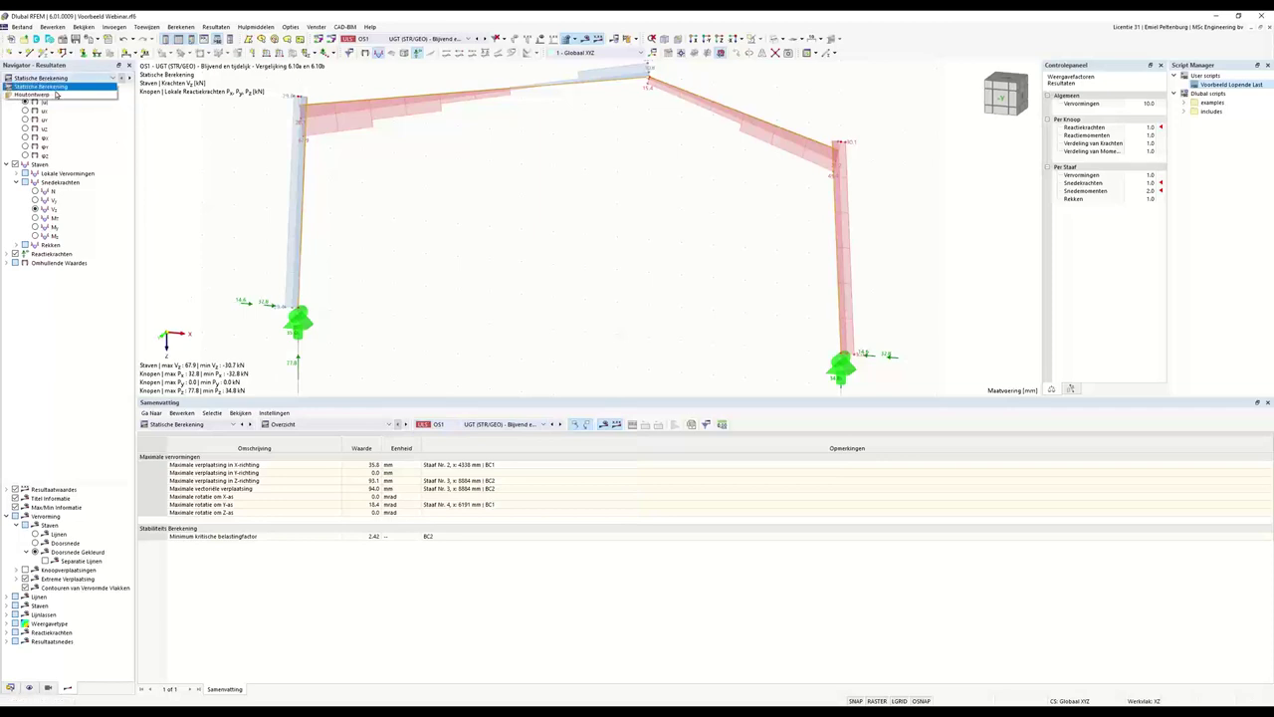
left_click(56, 87)
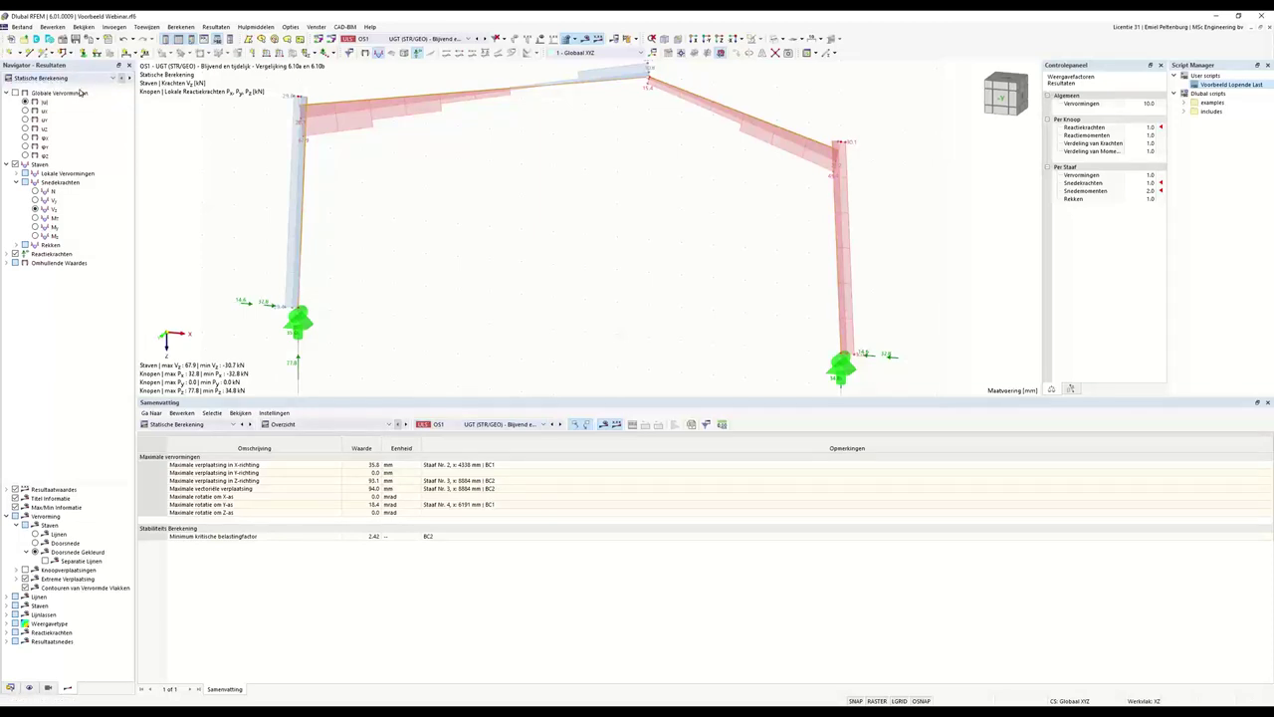
left_click(435, 40)
left_click(414, 104)
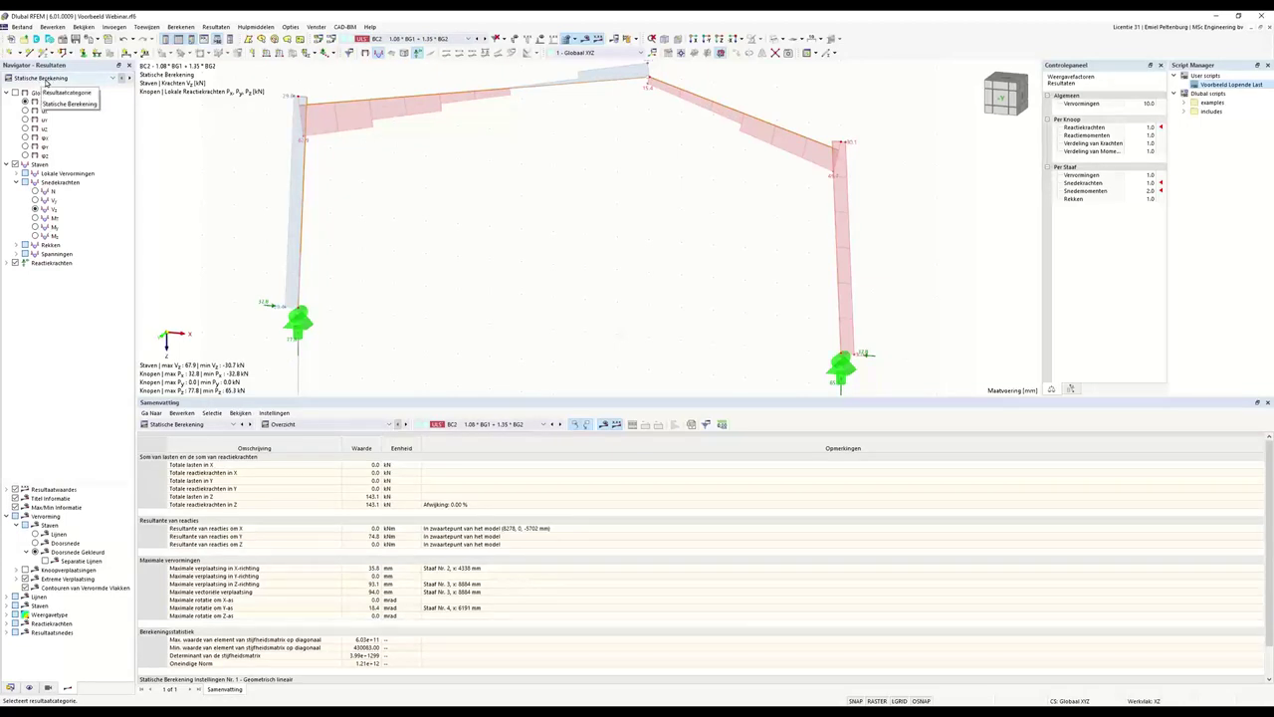
left_click(41, 82)
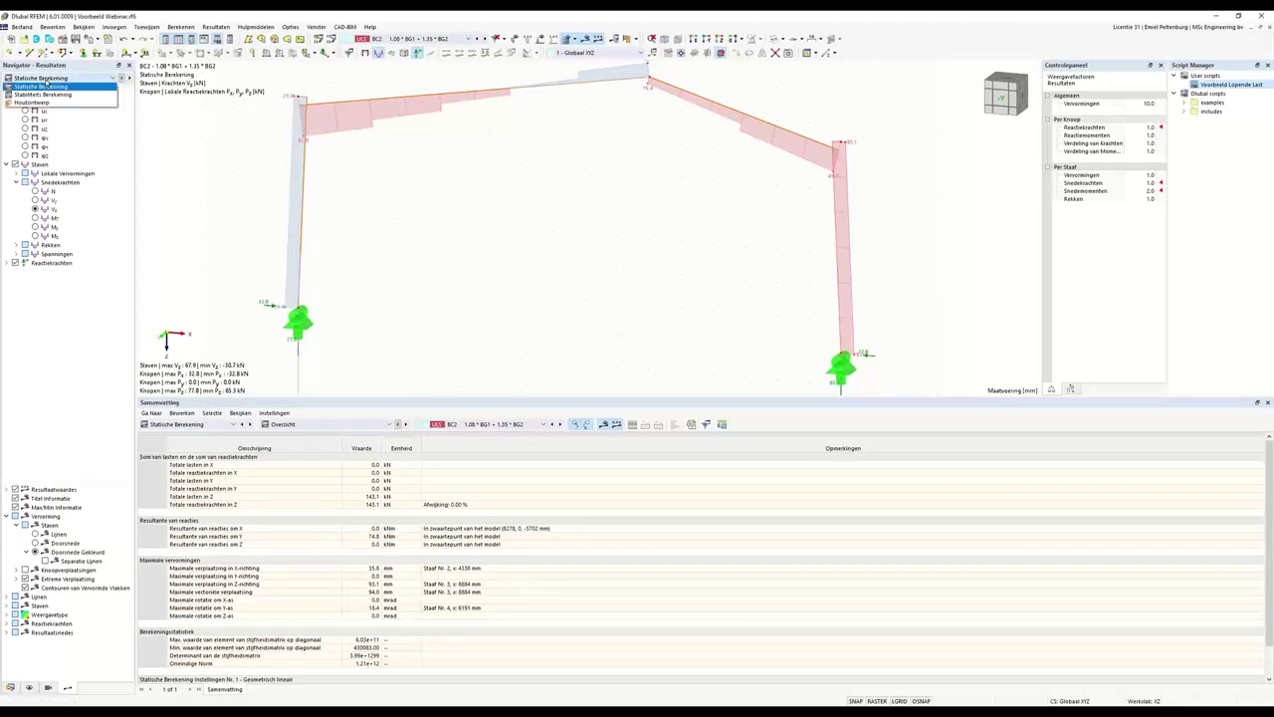
left_click(45, 96)
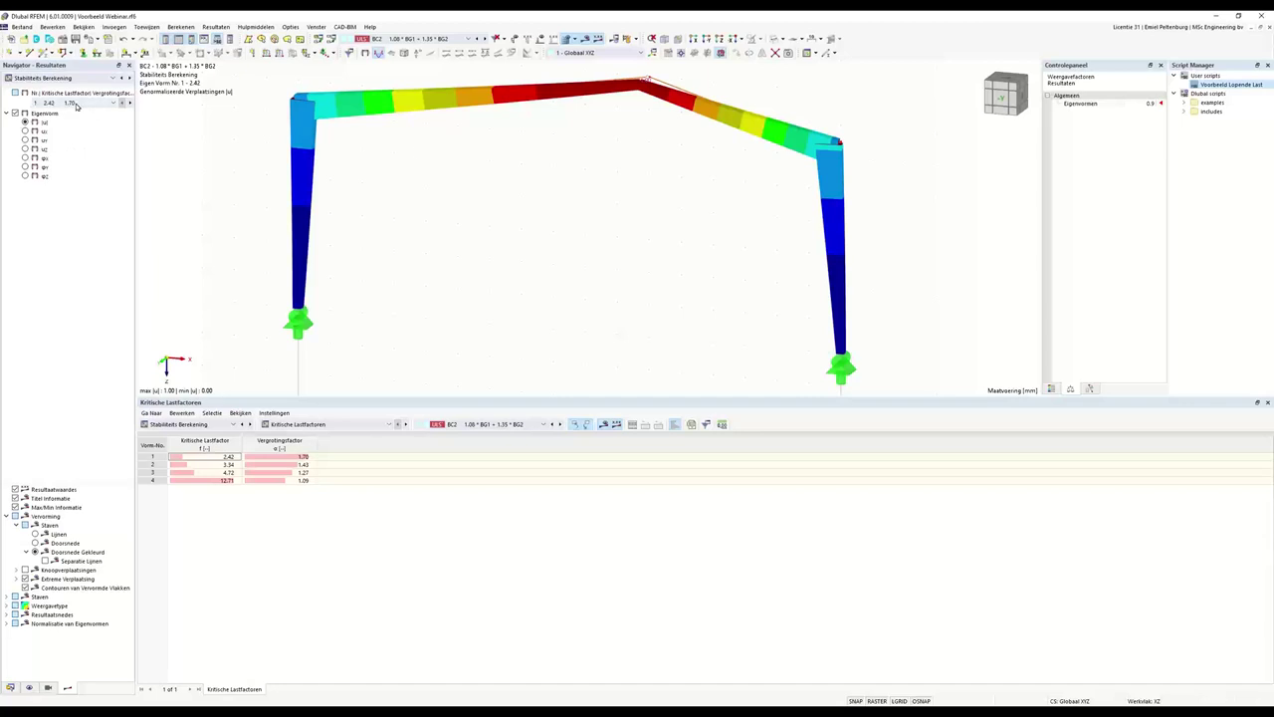
Examine the frame's second and third buckling mode shapes in 3D
middle_click_drag(588, 168, 571, 259, "ctrl")
left_click(224, 464)
left_click(221, 474)
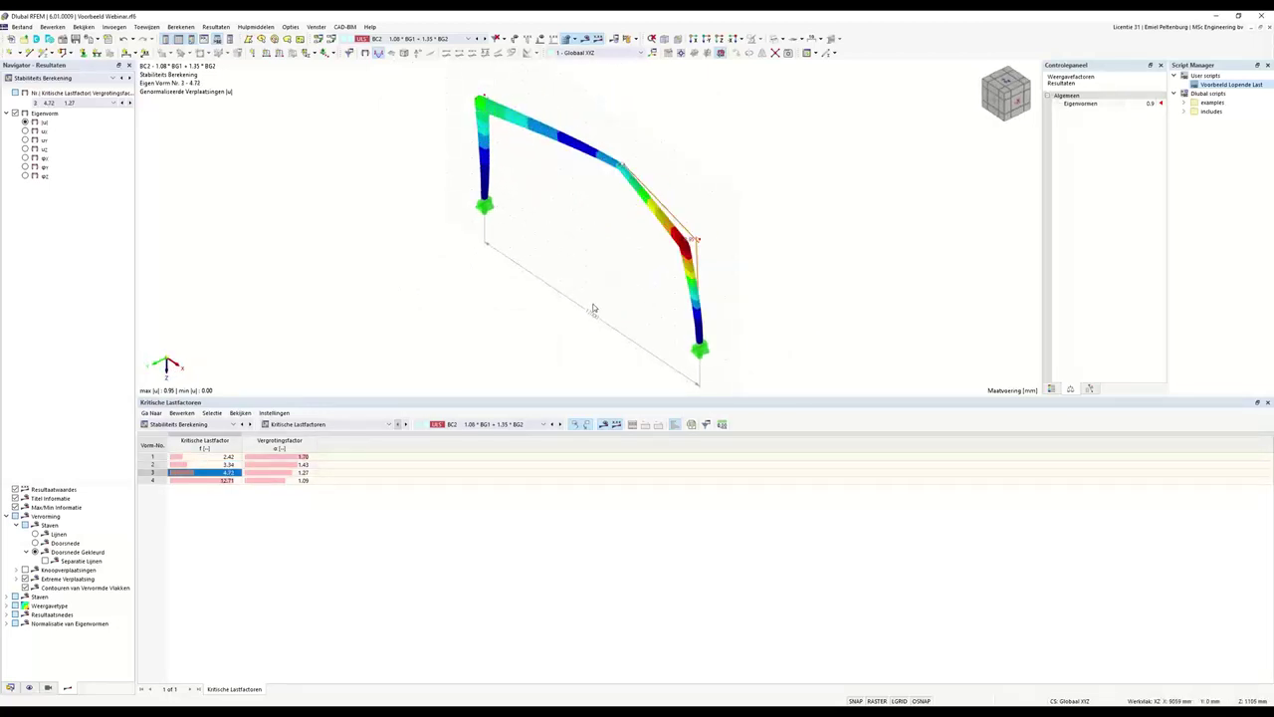
middle_click_drag(591, 305, 689, 320, "ctrl")
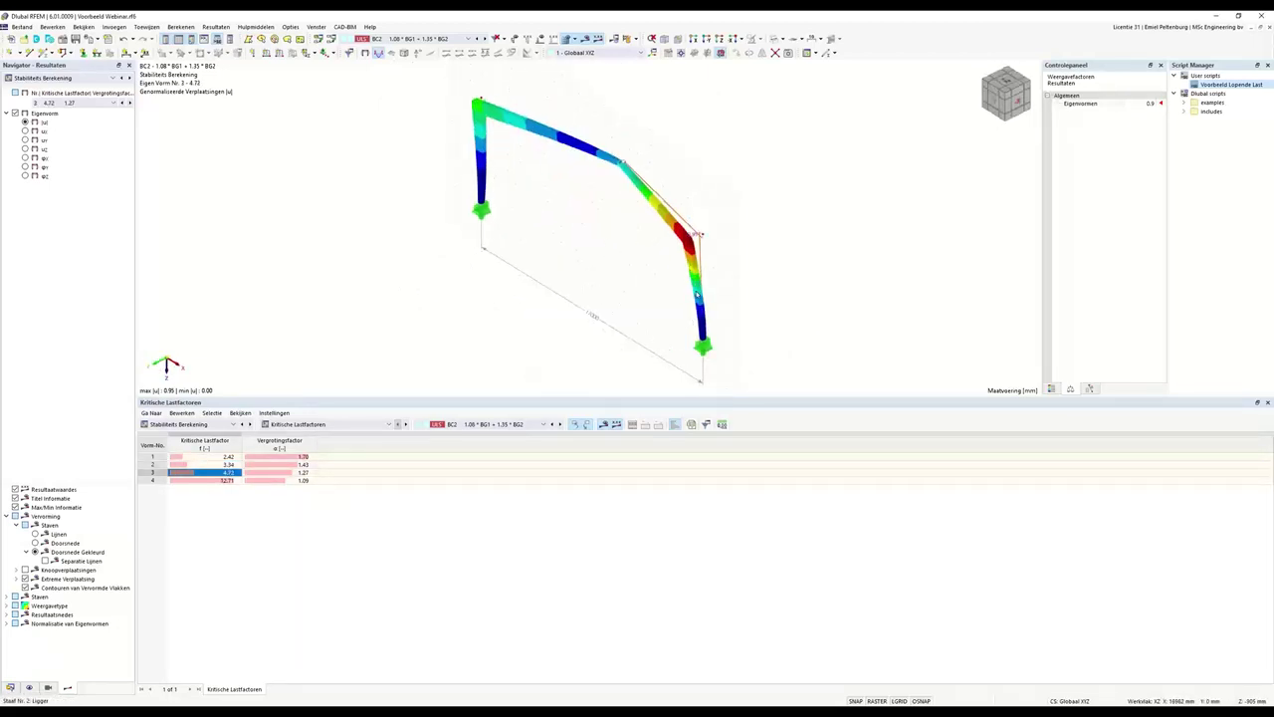
middle_click_drag(534, 211, 611, 233, "ctrl")
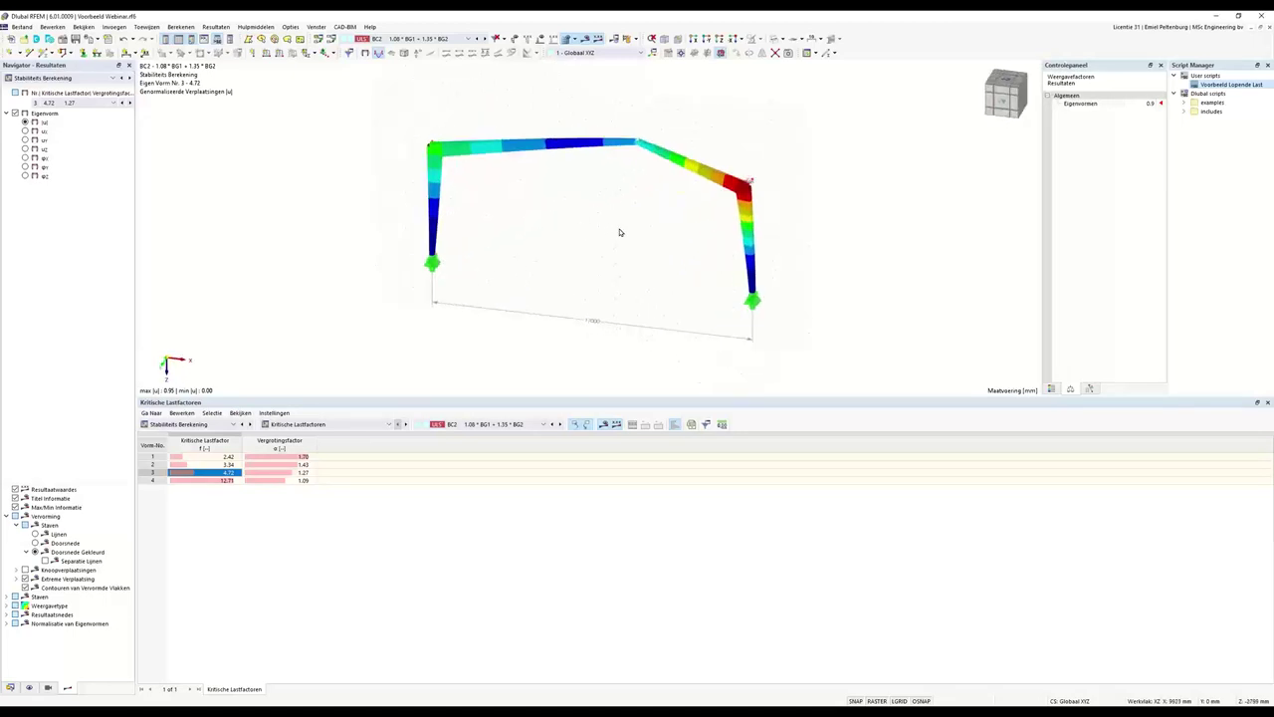
Examine the import and export settings of the SAF interface and leave them without applying changes
left_click(371, 28)
left_click(345, 28)
left_click(356, 78)
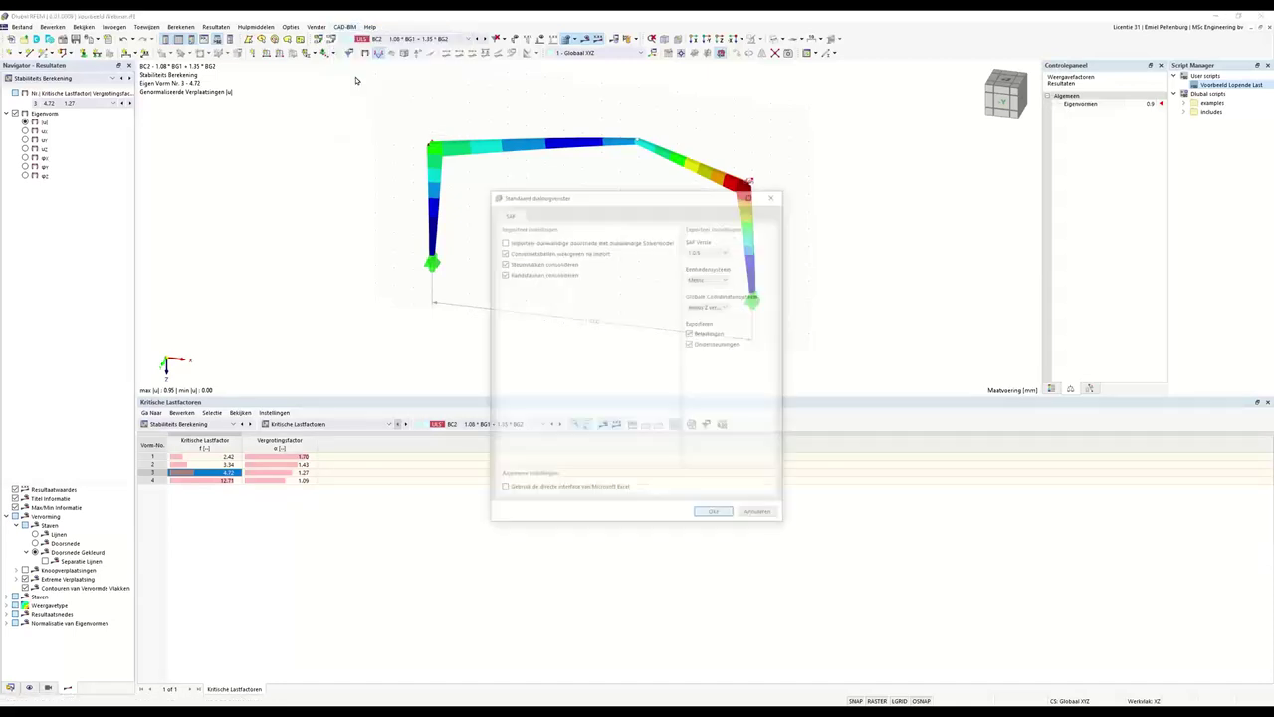
left_click(589, 286)
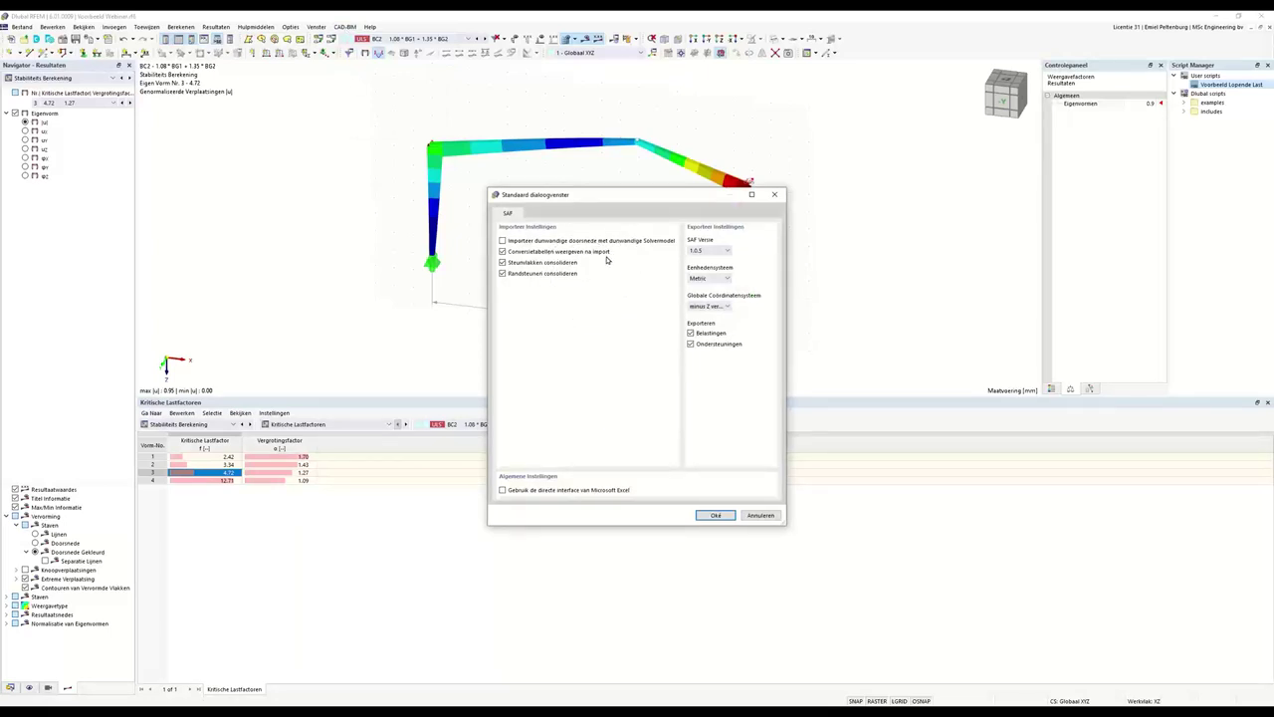
left_click(509, 217)
left_click(761, 515)
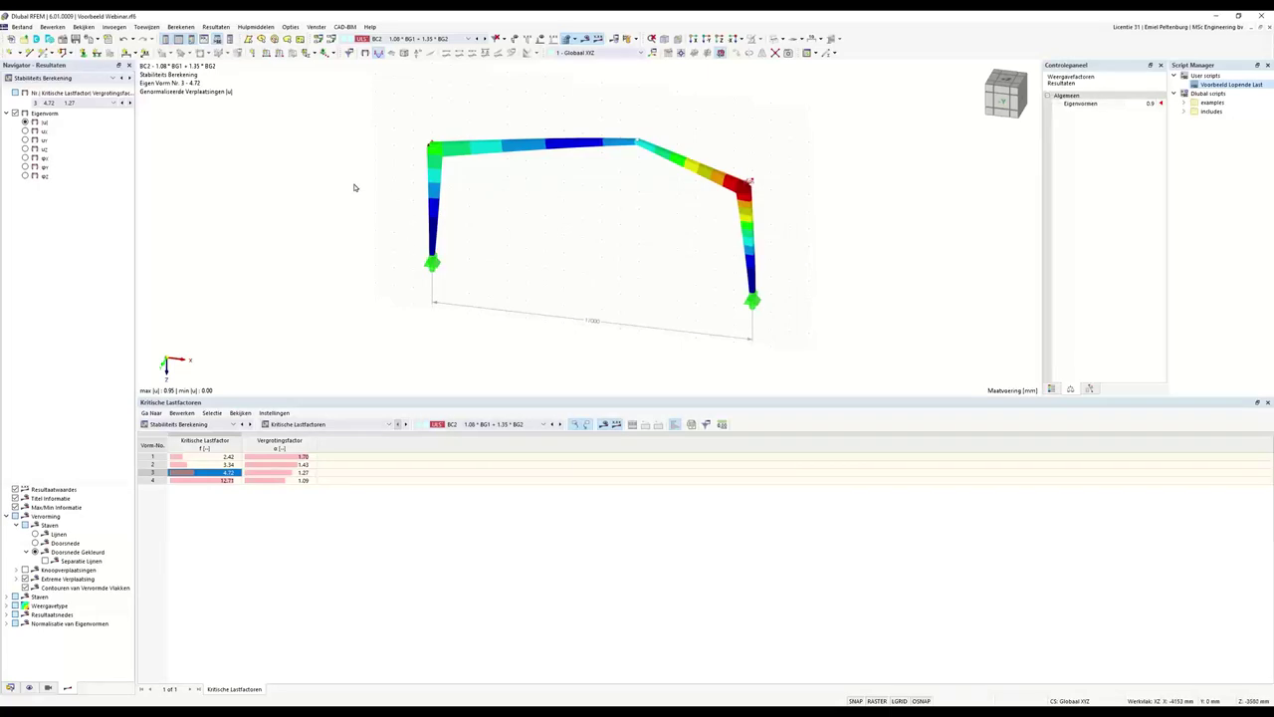
Examine the available export formats for the model, including IFC and SAF
left_click(22, 27)
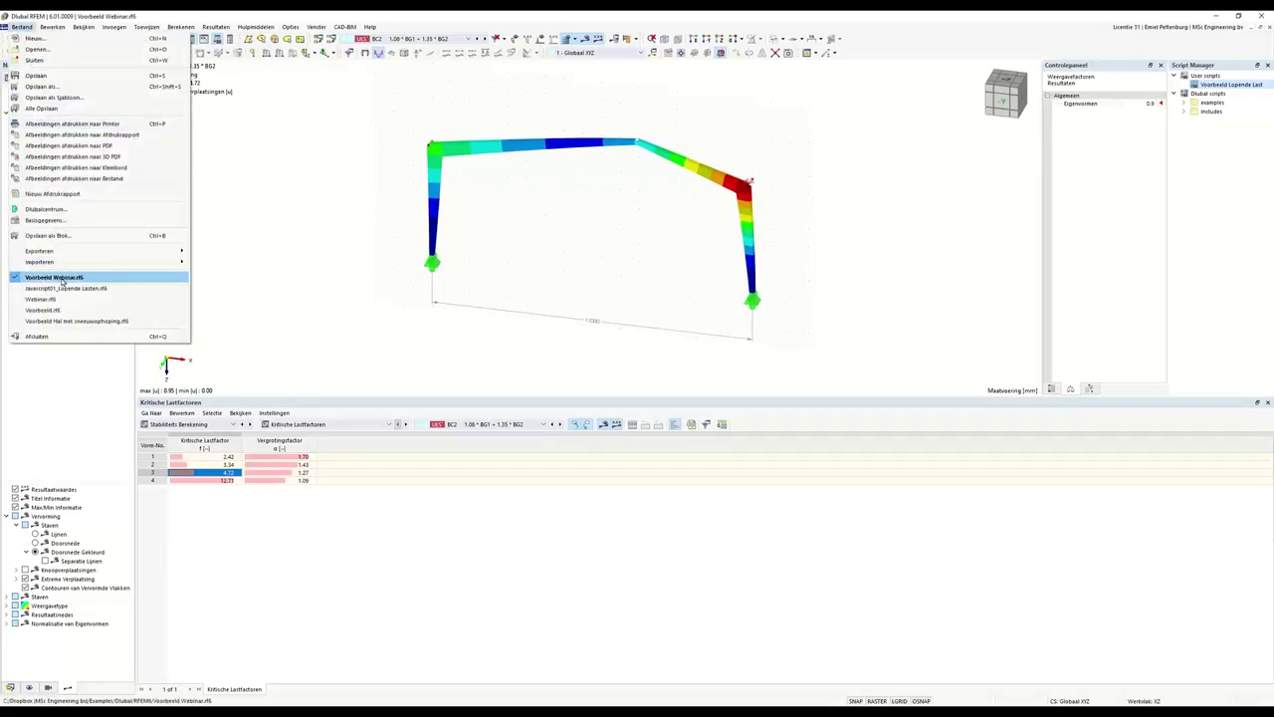
mouse_move(110, 262)
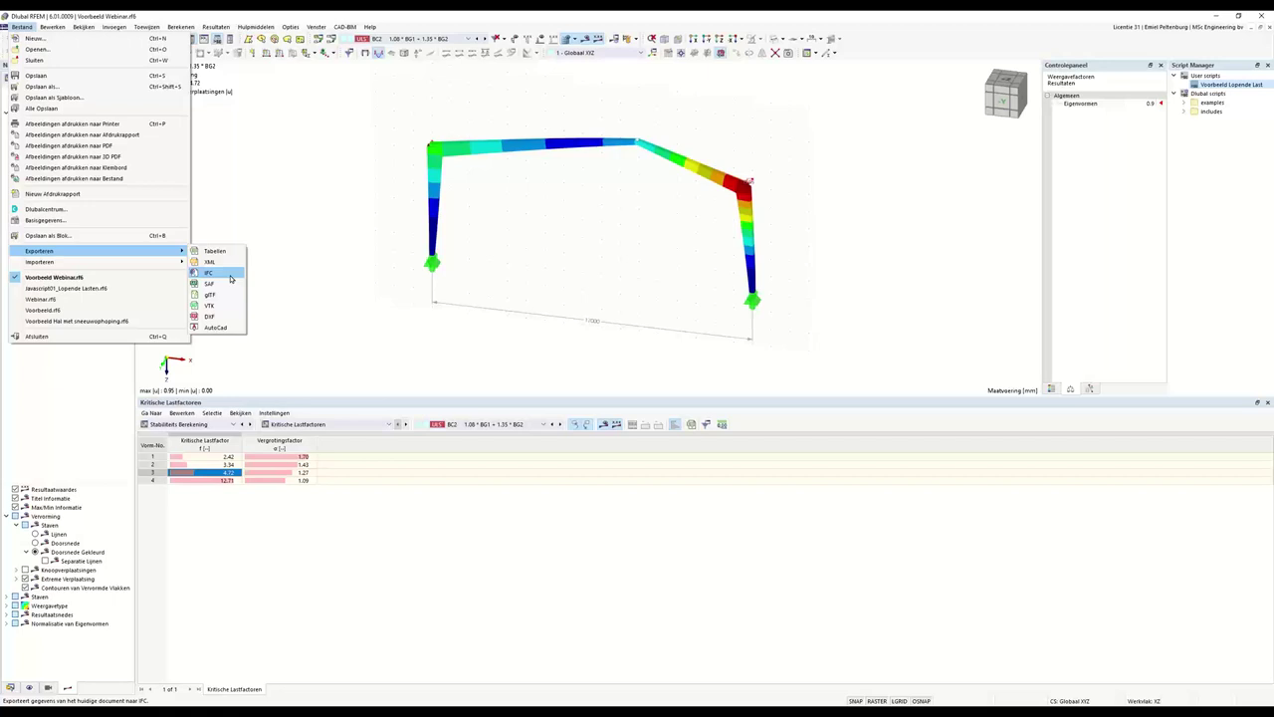
left_click(303, 185)
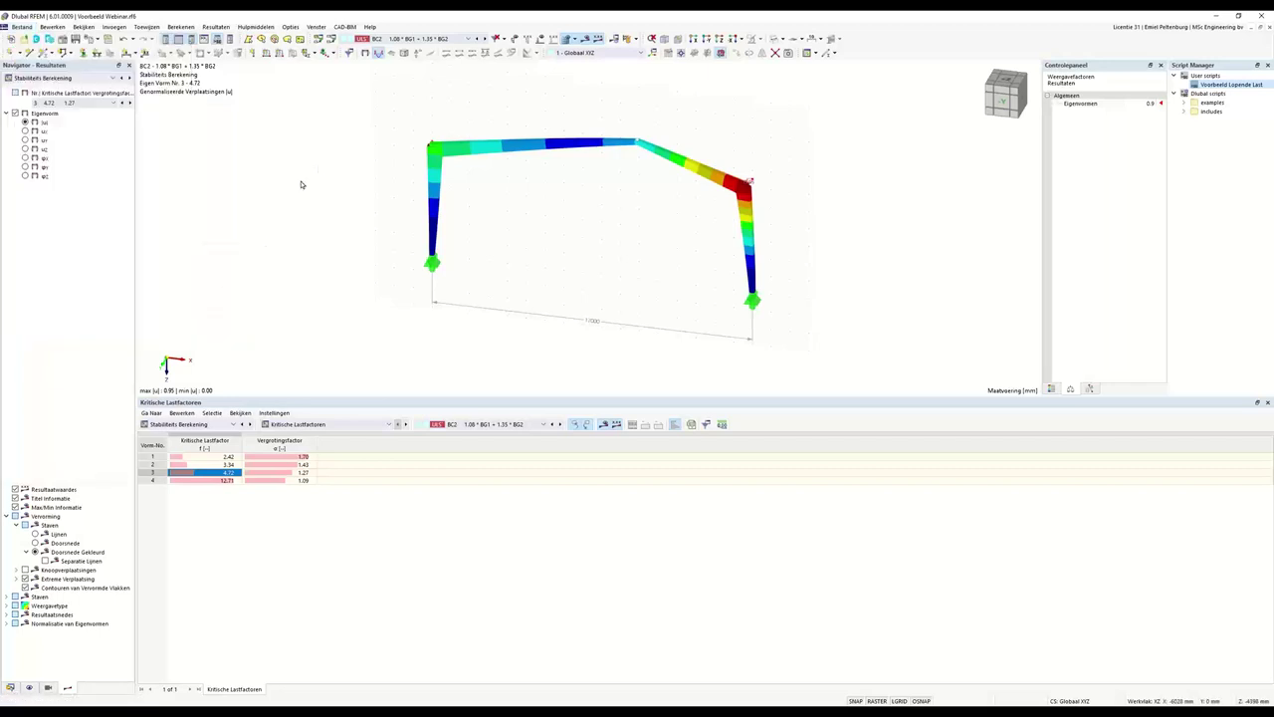
middle_click_drag(378, 208, 342, 233)
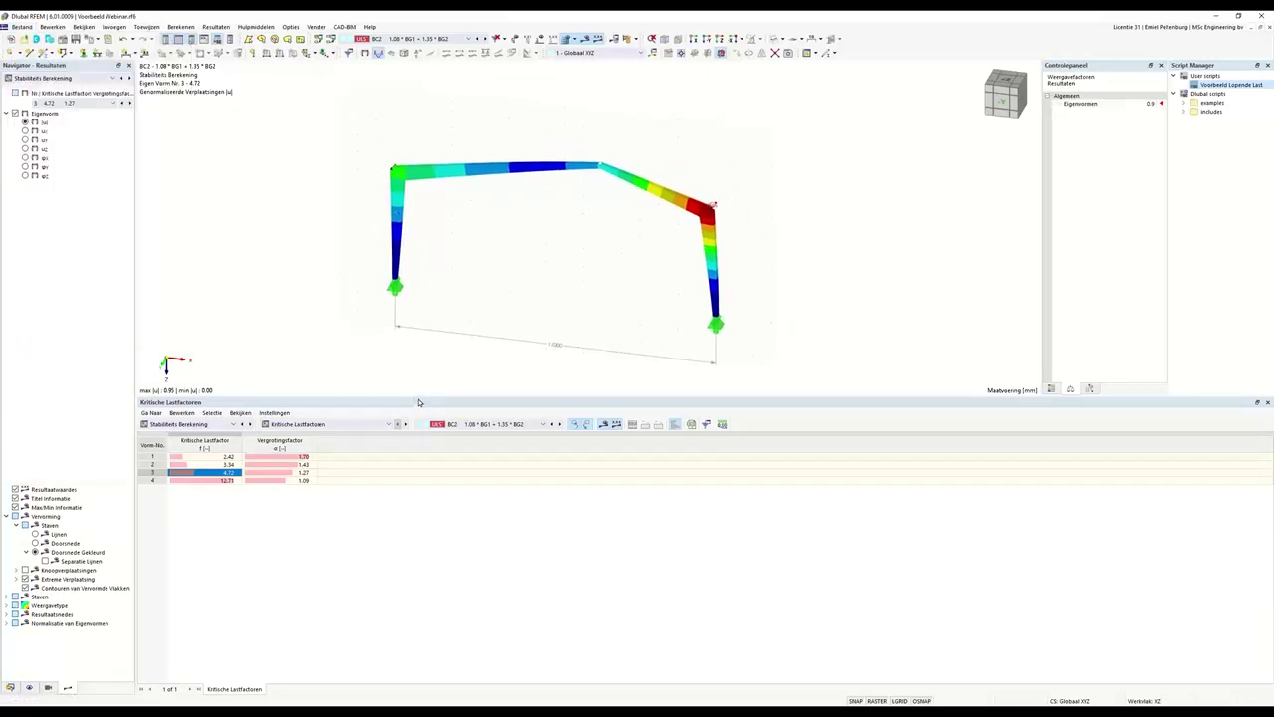
left_click_drag(419, 397, 424, 477)
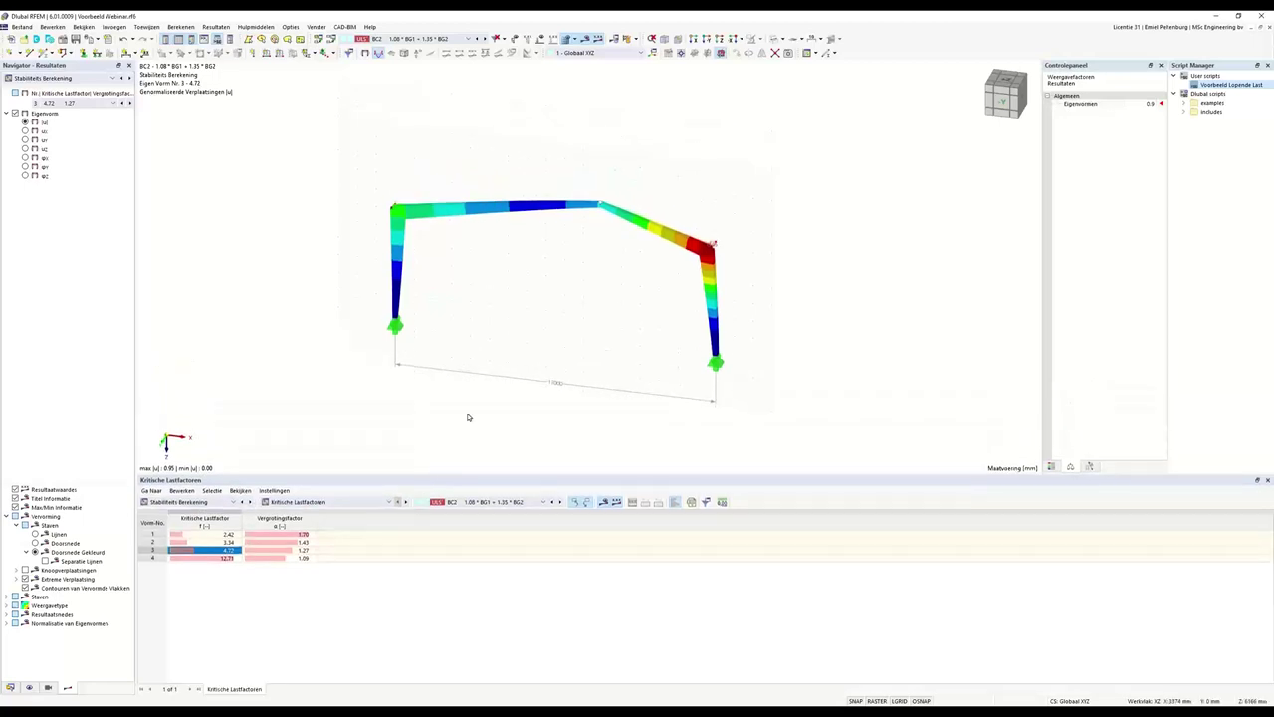
middle_click_drag(504, 301, 557, 288, "ctrl")
scroll(560, 288, "up", 2)
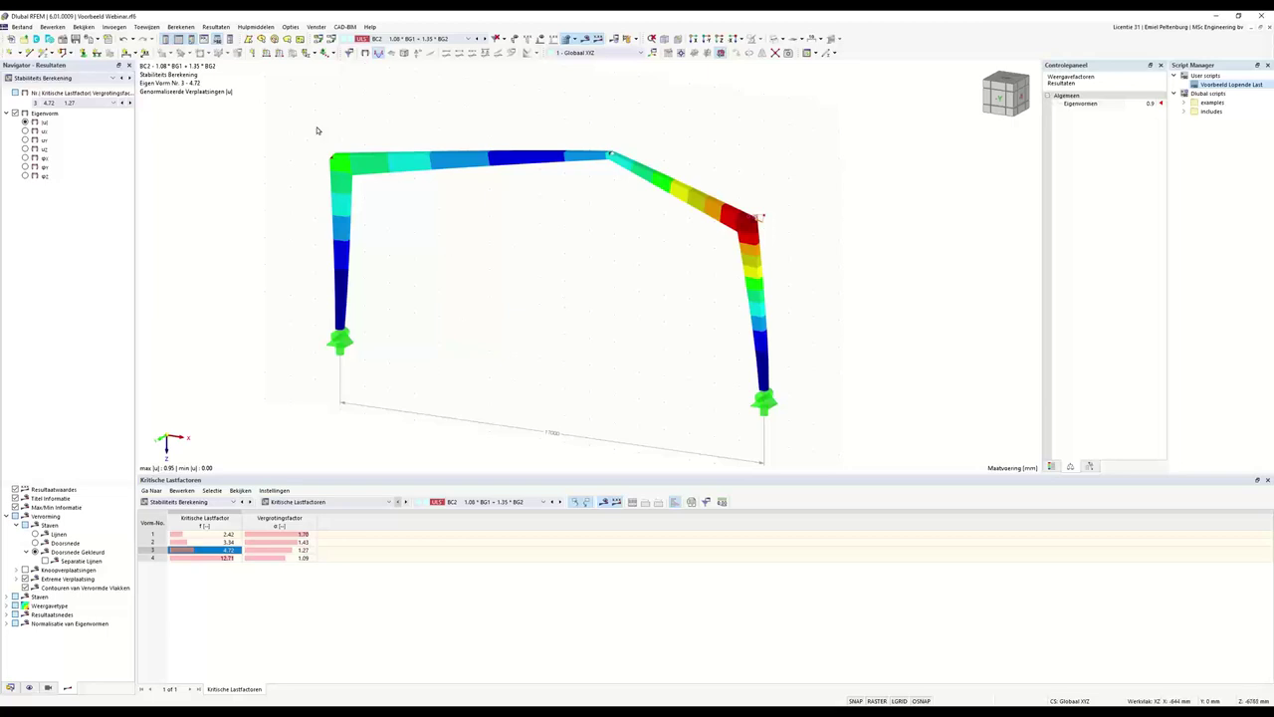
Close the Voorbeeld Webinar model and cancel the creation of a new model
left_click(24, 26)
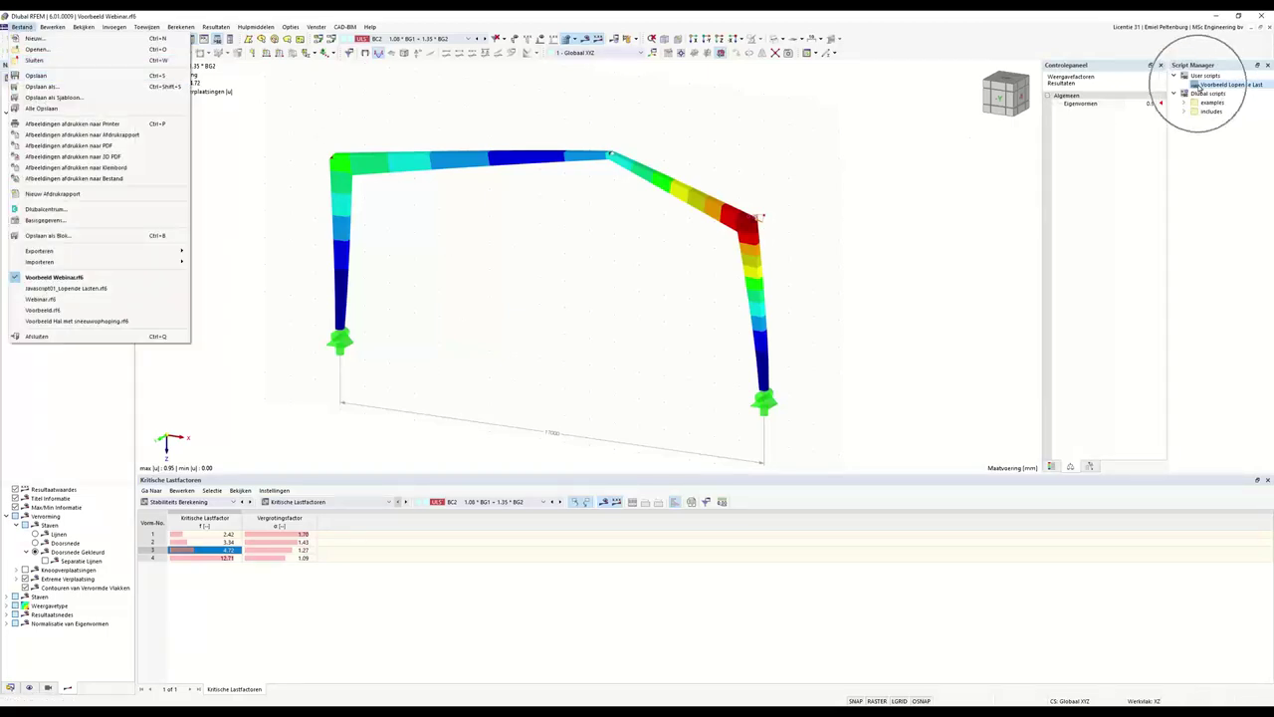
left_click(24, 27)
left_click(24, 27)
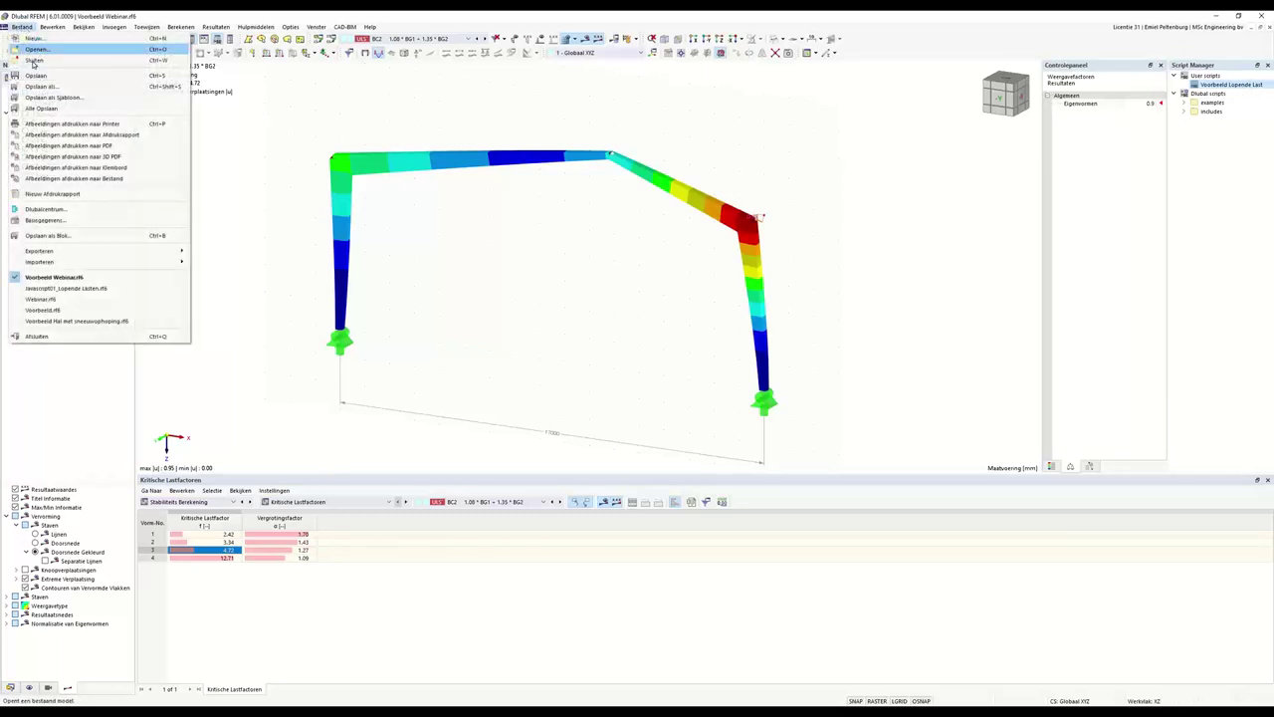
left_click(33, 59)
left_click(677, 406)
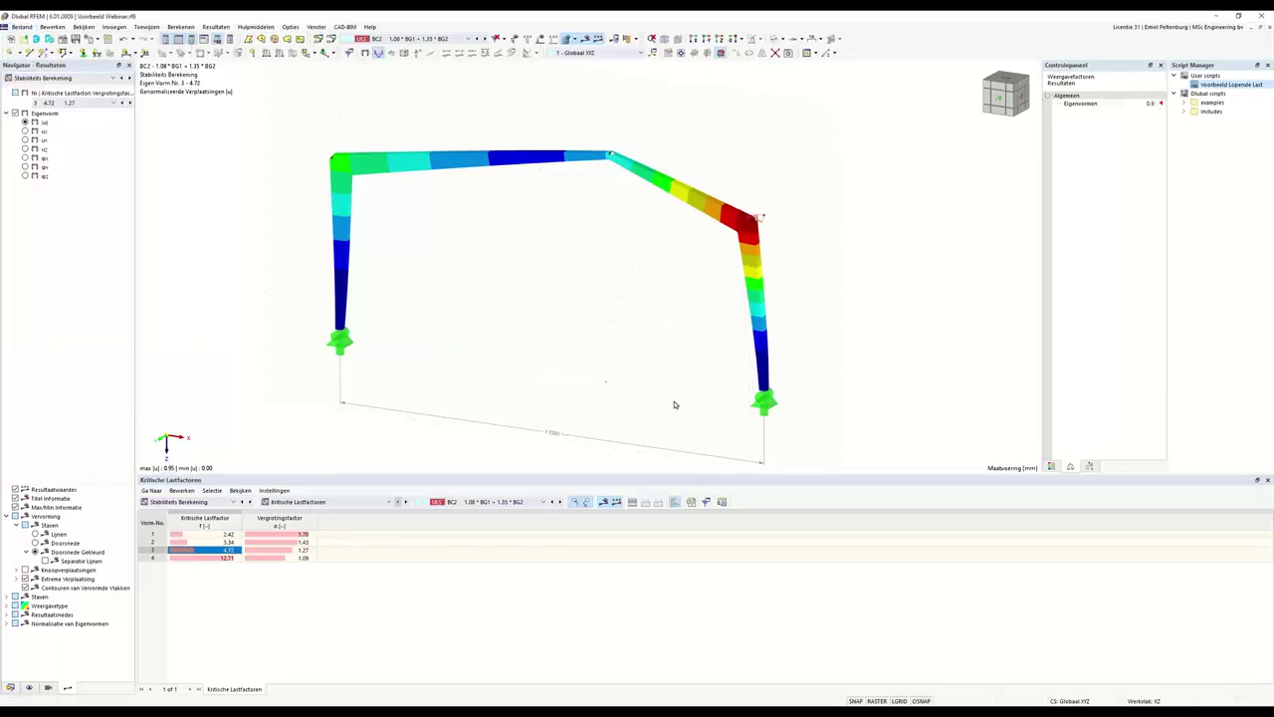
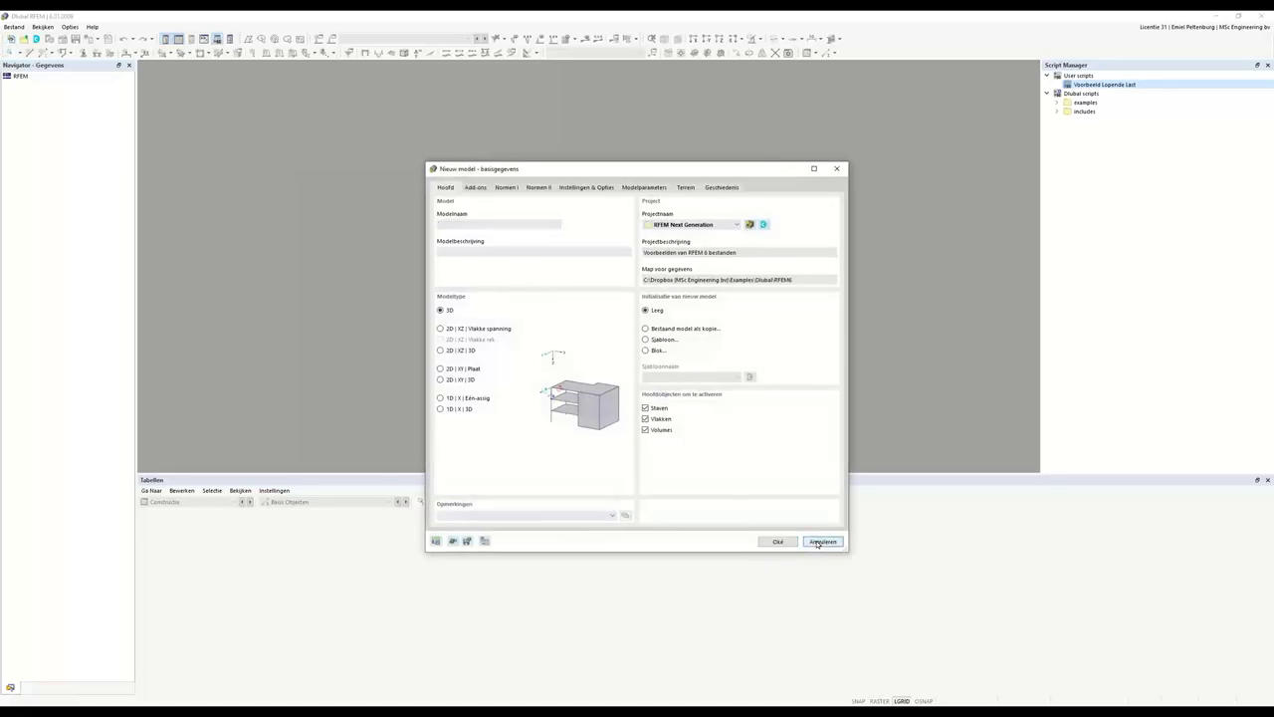
left_click(818, 542)
Open the model Javascript01_Lopende Lasten.rf6 and open the user script Voorbeeld Lopende Last for editing
left_click(14, 27)
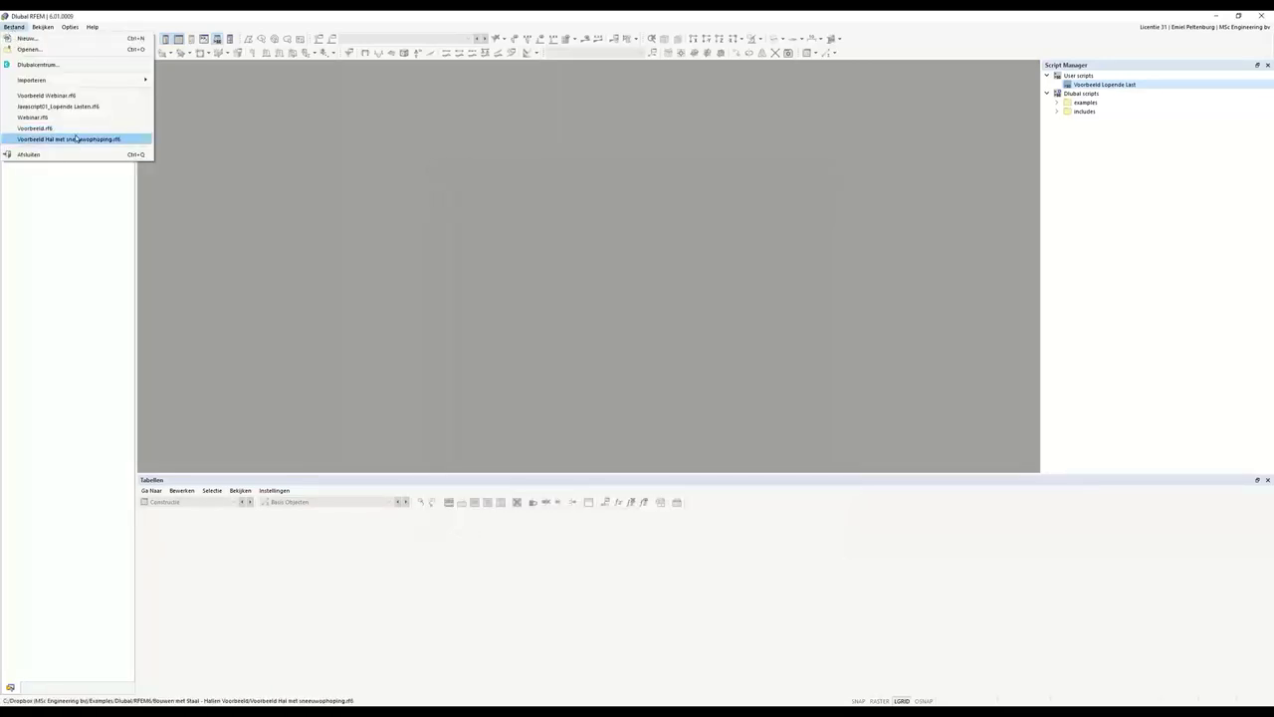
left_click(63, 107)
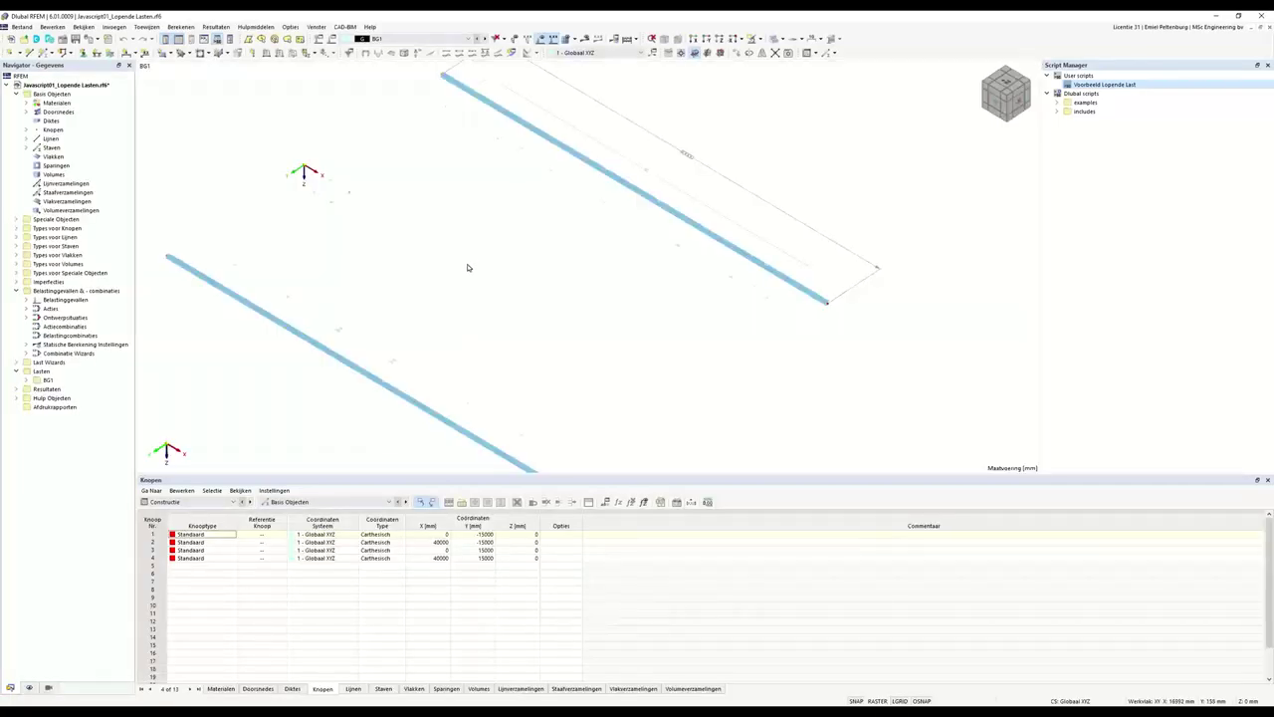
scroll(471, 275, "down", 1)
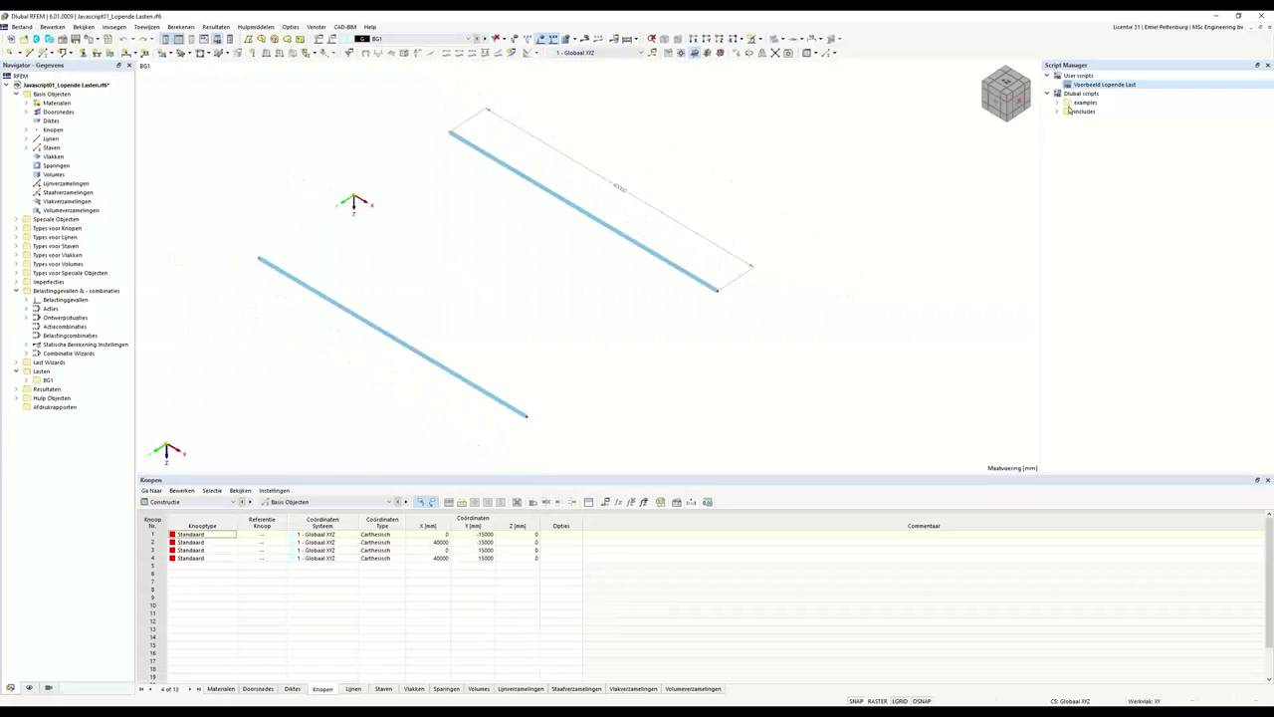
right_click(1095, 85)
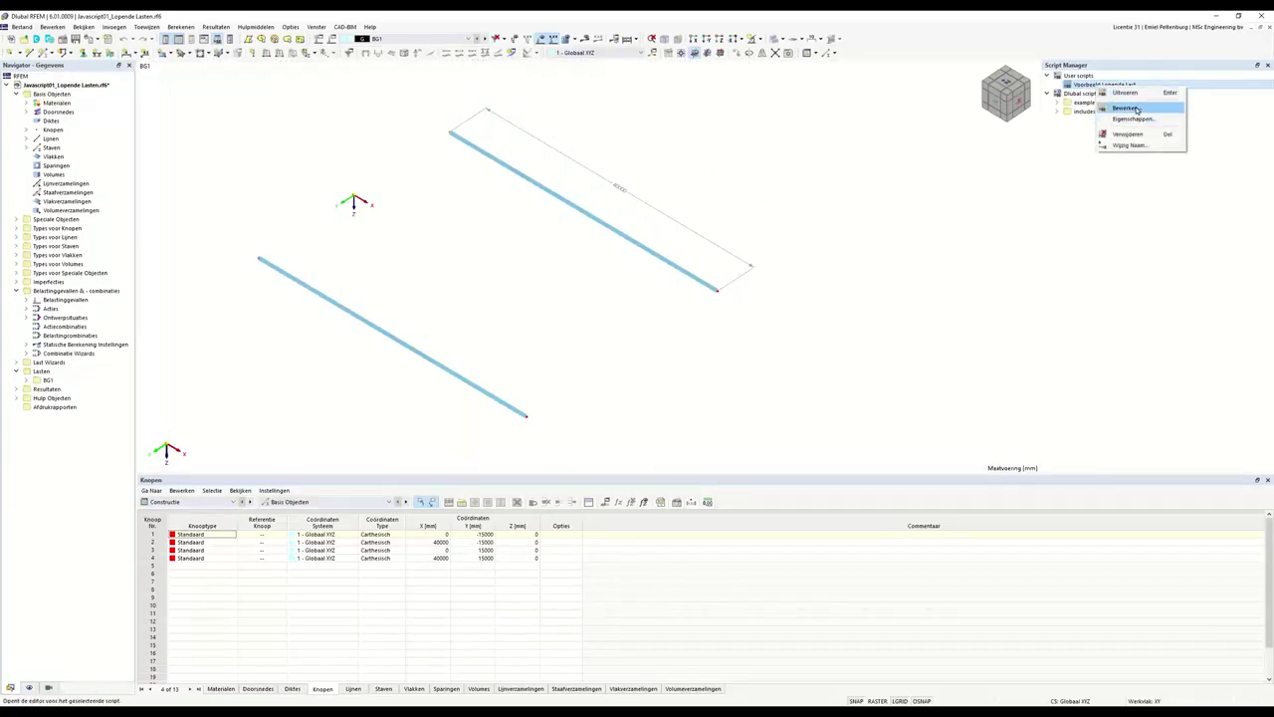
left_click(1132, 107)
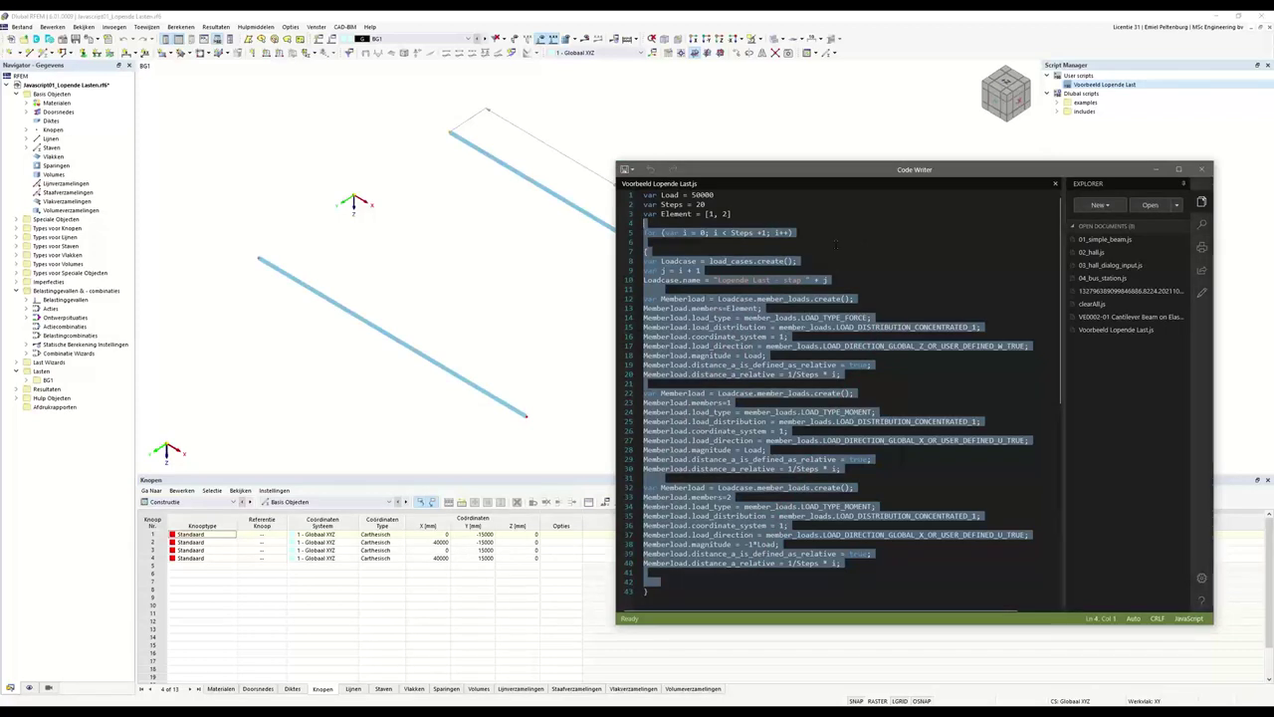
Review the Load, Steps and Element variables at the start of the script and close the editor without changes
left_click(836, 243)
left_click_drag(662, 195, 716, 205)
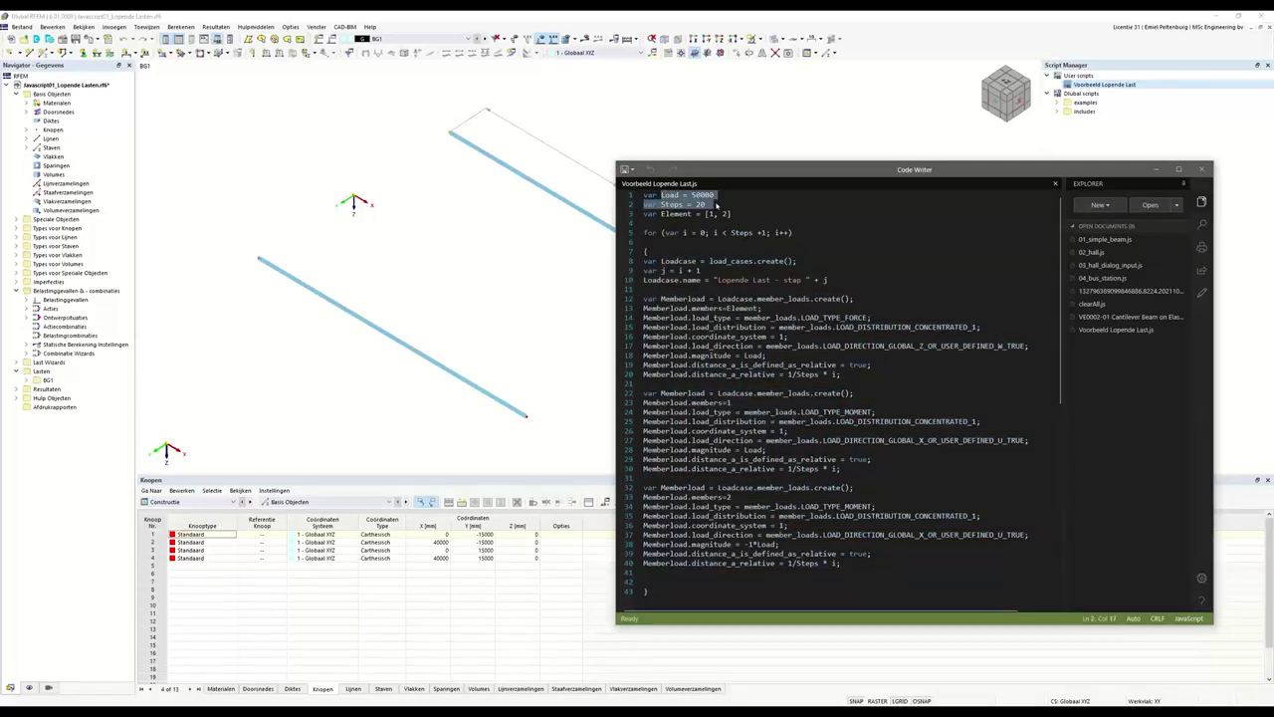
double_click(709, 196)
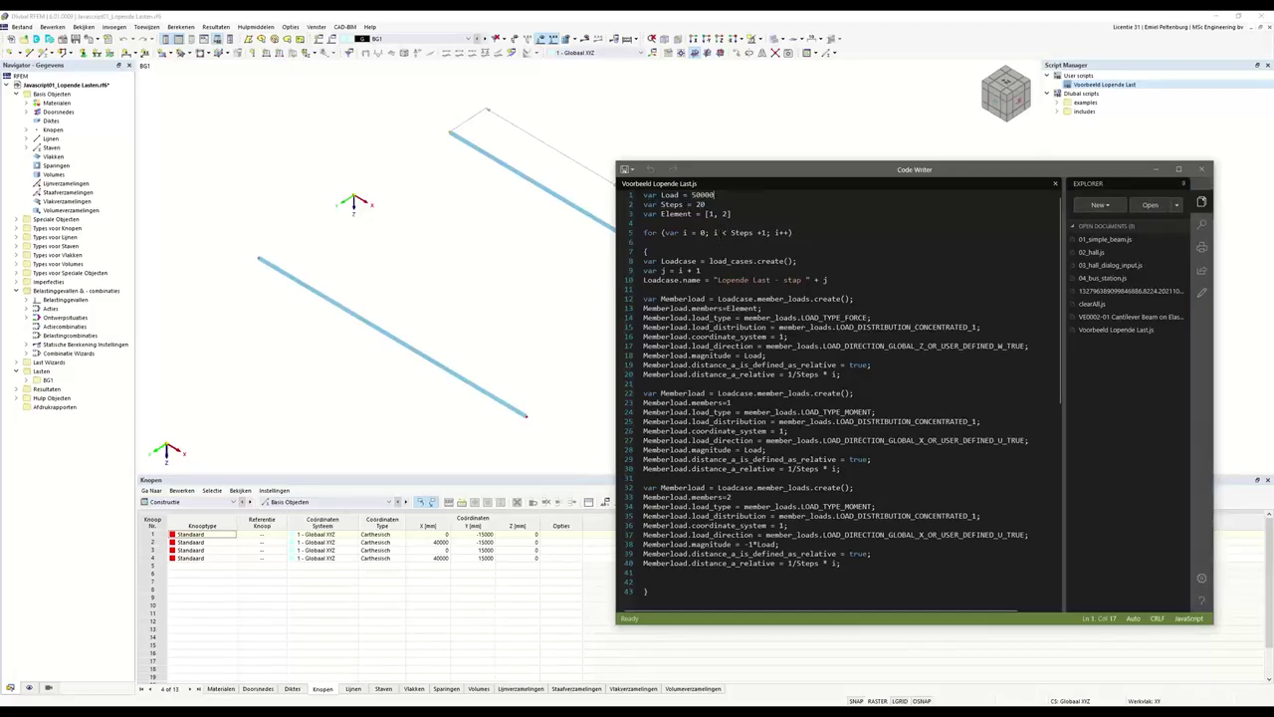
left_click_drag(661, 213, 732, 214)
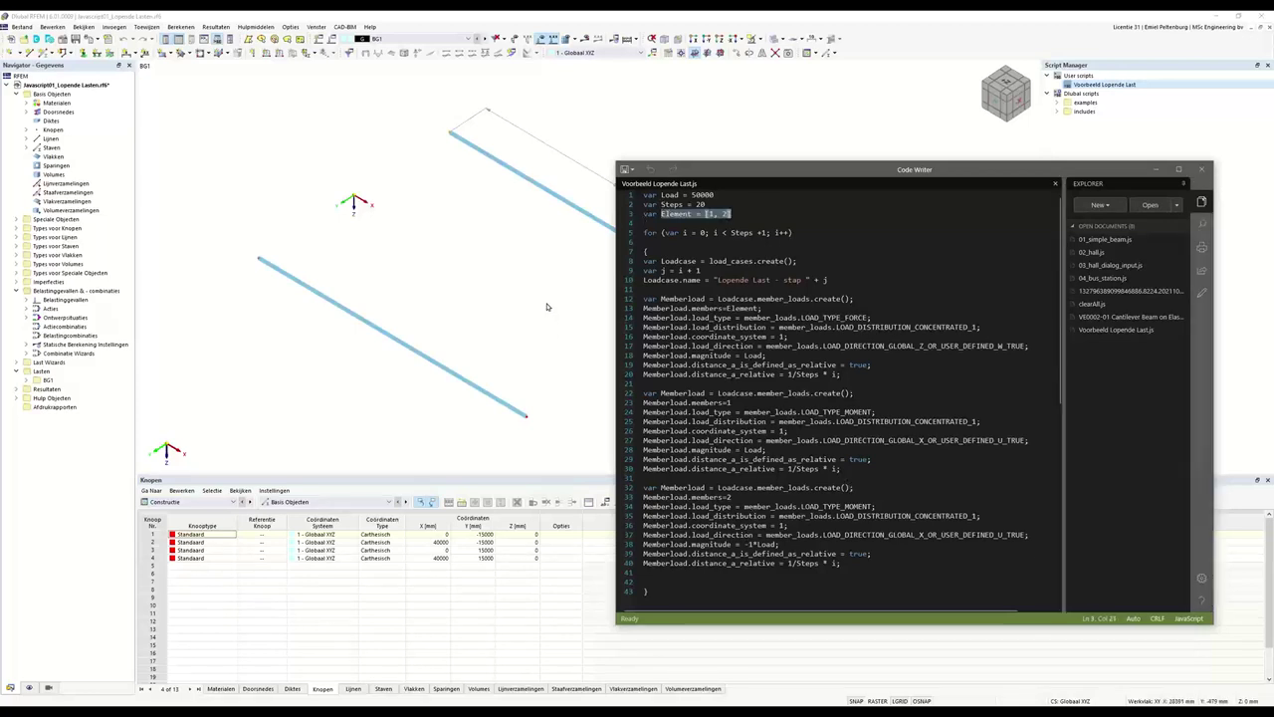
left_click(1201, 169)
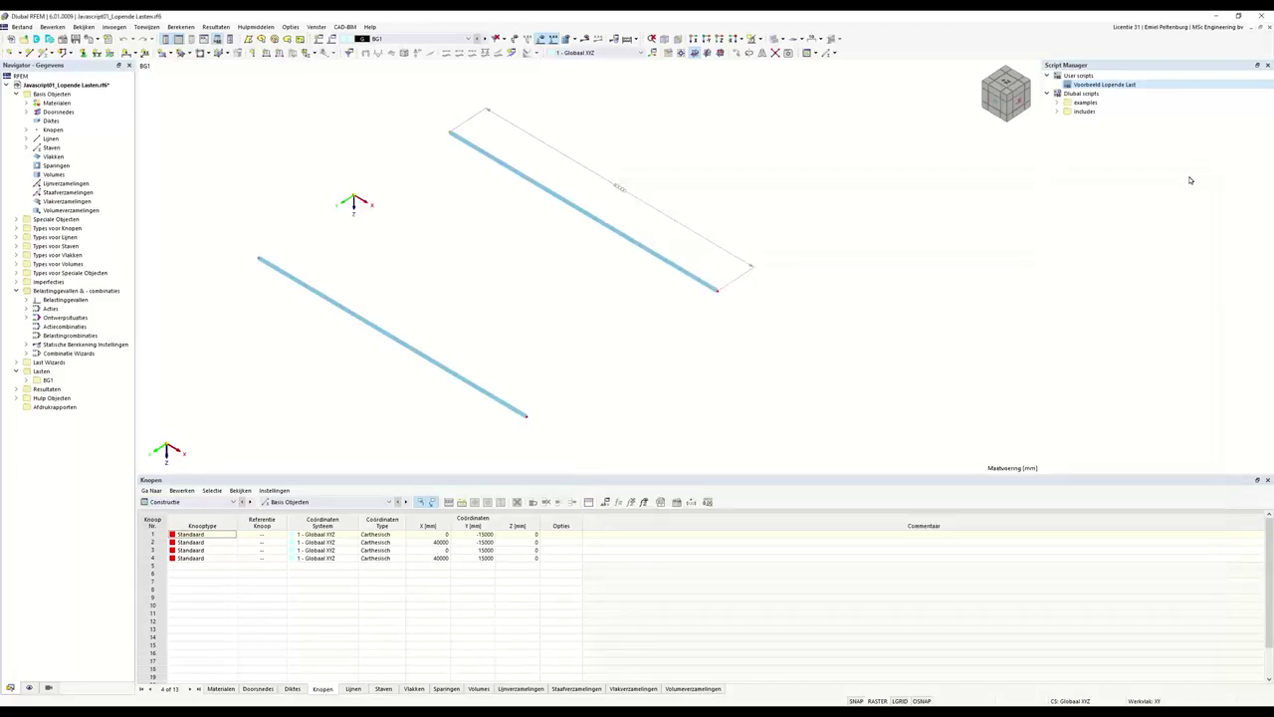
Run the user script Voorbeeld Lopende Last and check the moving load positions in several generated load cases, including BG12 and BG20
double_click(1099, 89)
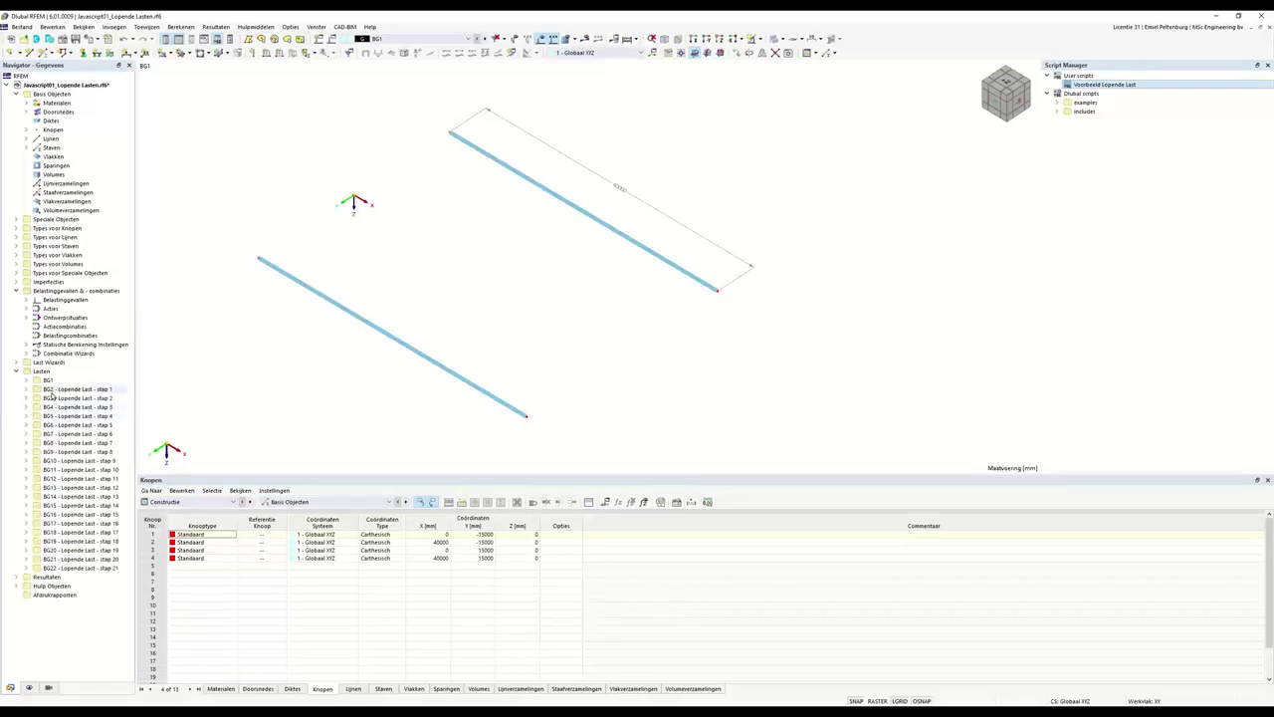
left_click(54, 389)
left_click(62, 416)
left_click(75, 479)
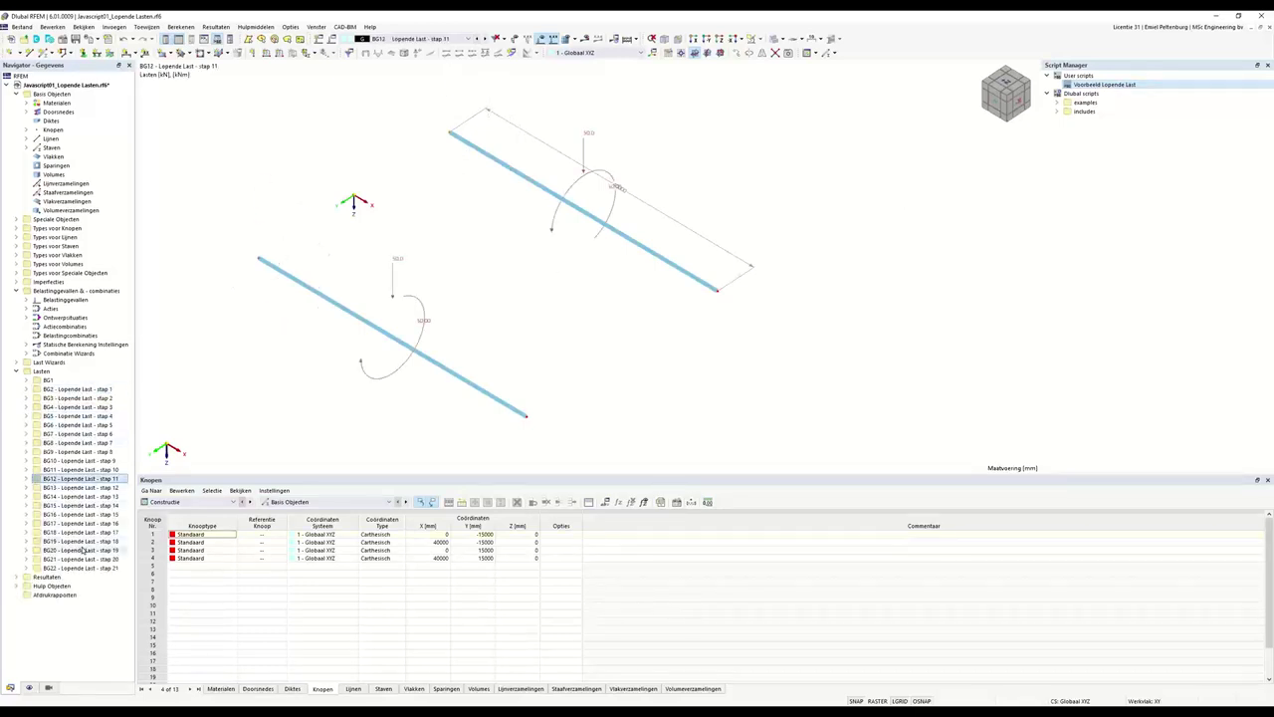
left_click(82, 550)
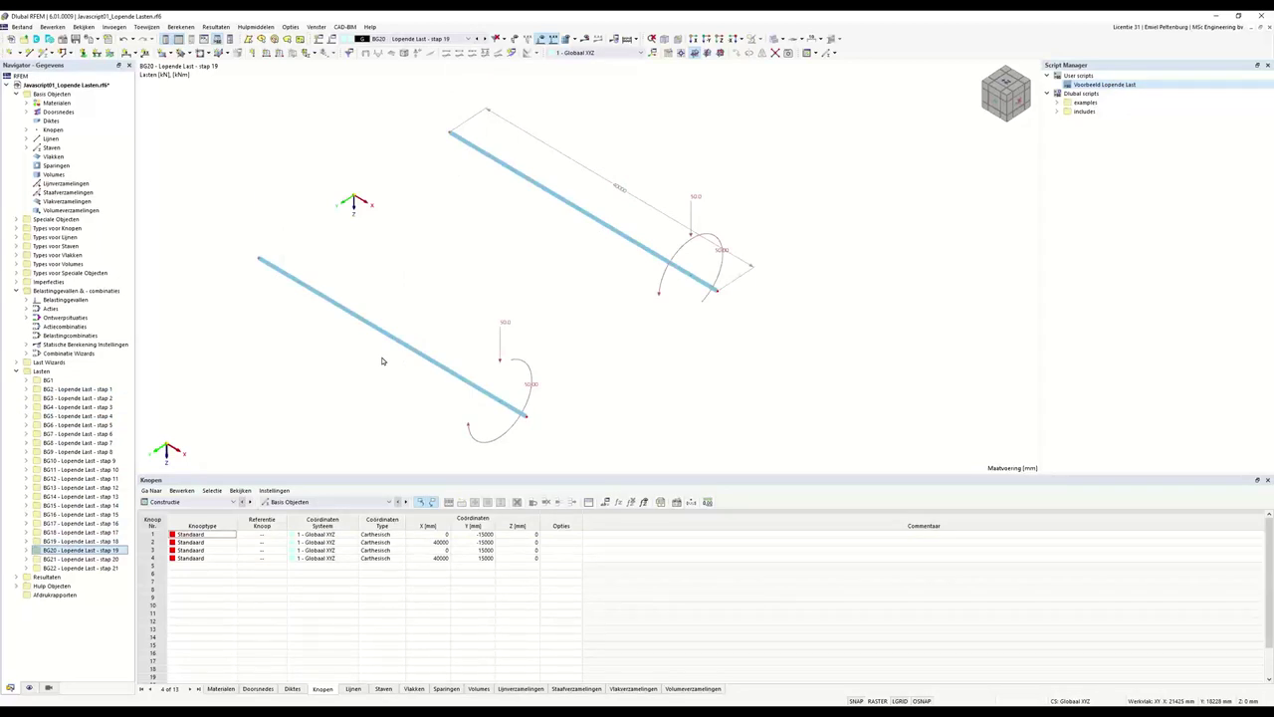
left_click(1090, 87)
middle_click_drag(434, 281, 448, 254, "ctrl")
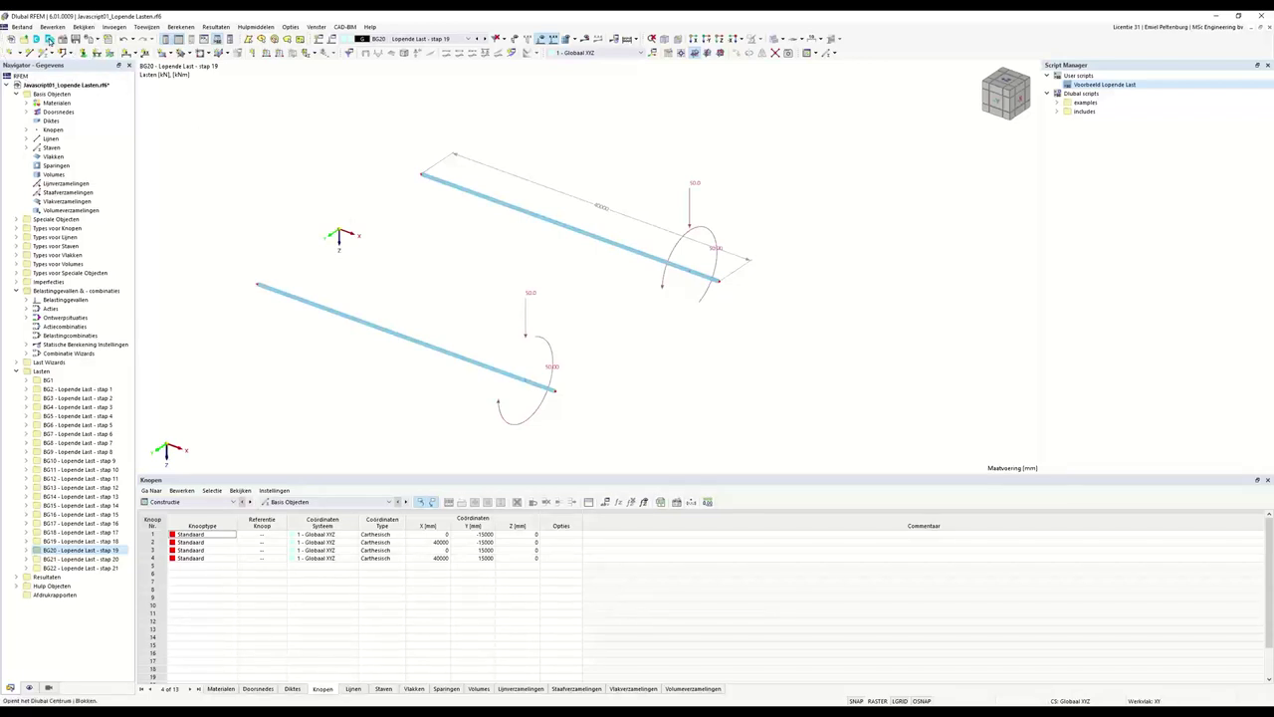
Choose truss block 000430 (FT001-b) from the Vakwerken category of the block library for insertion into the model
left_click(49, 38)
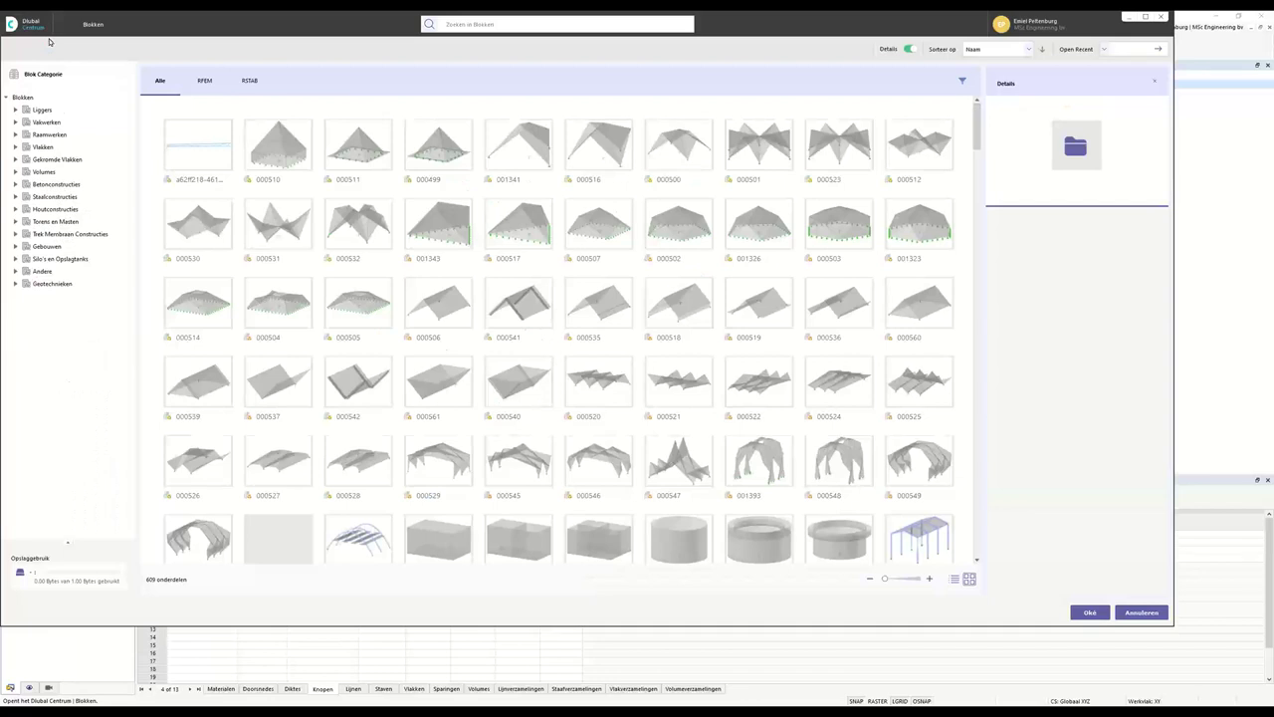
left_click(46, 123)
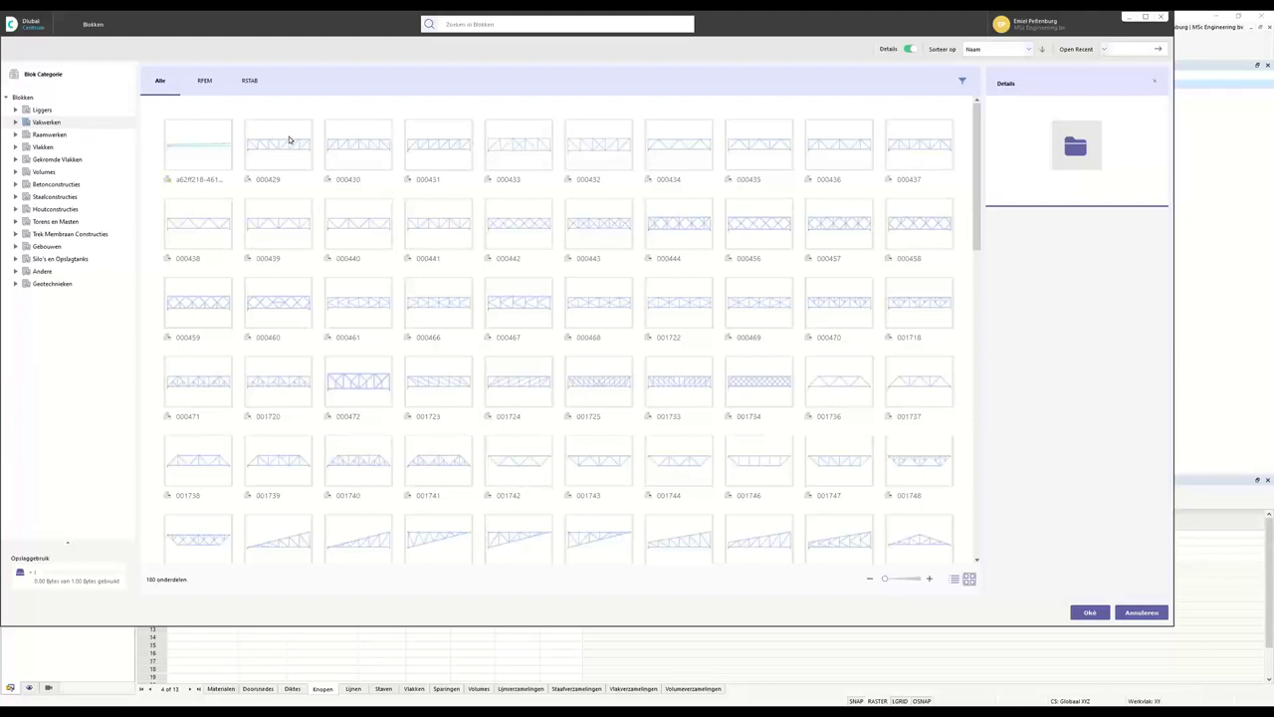
left_click(354, 137)
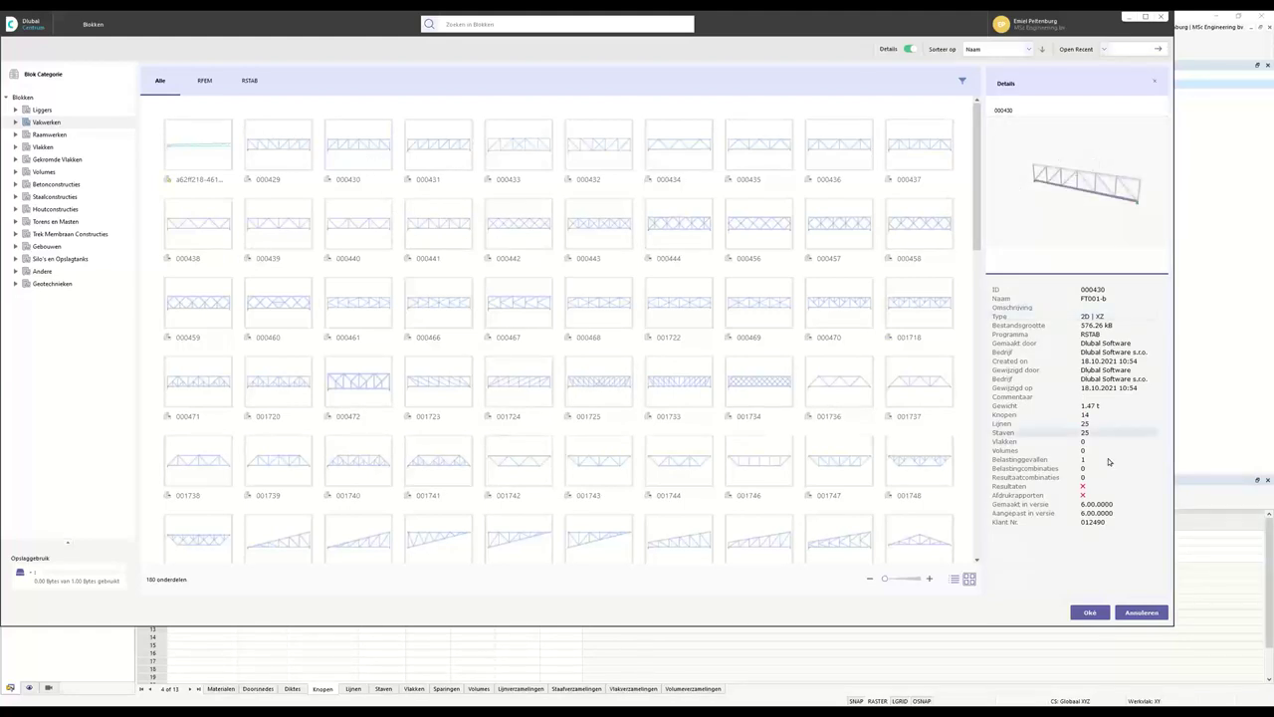
left_click(1090, 612)
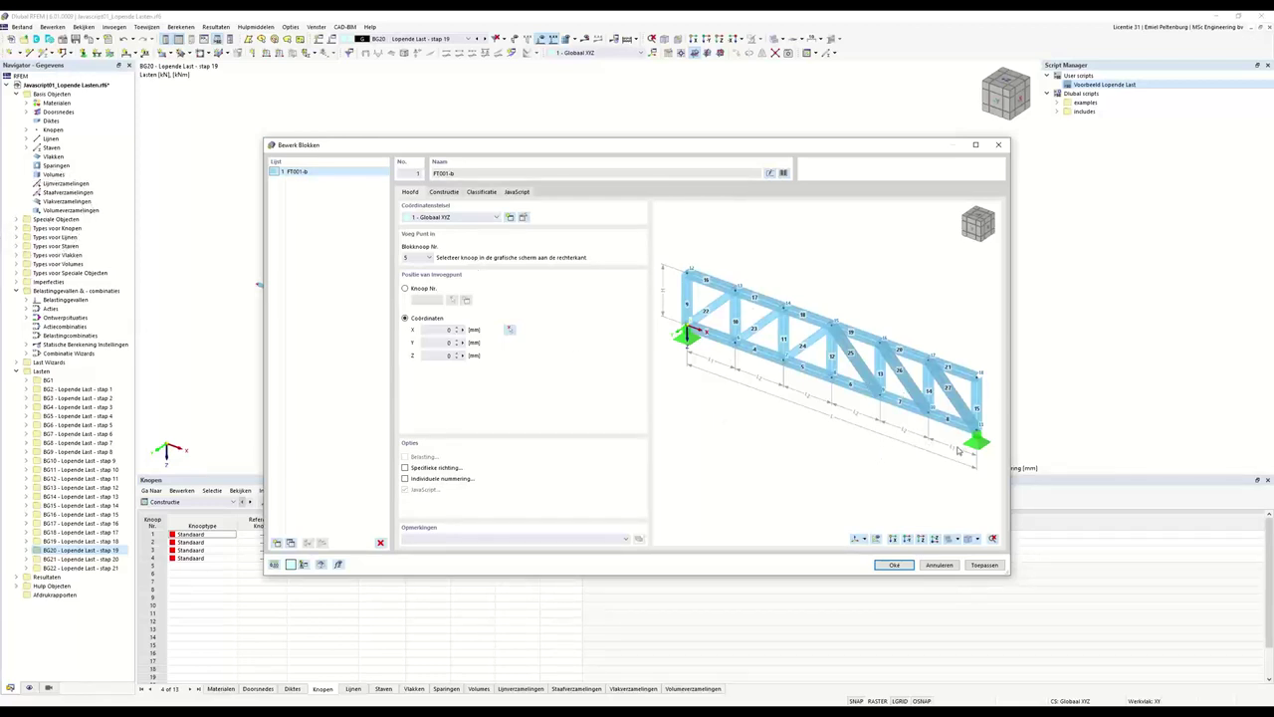
Examine the JavaScript that defines the FT001-b block, from its input parameters to its dimension commands
left_click(515, 192)
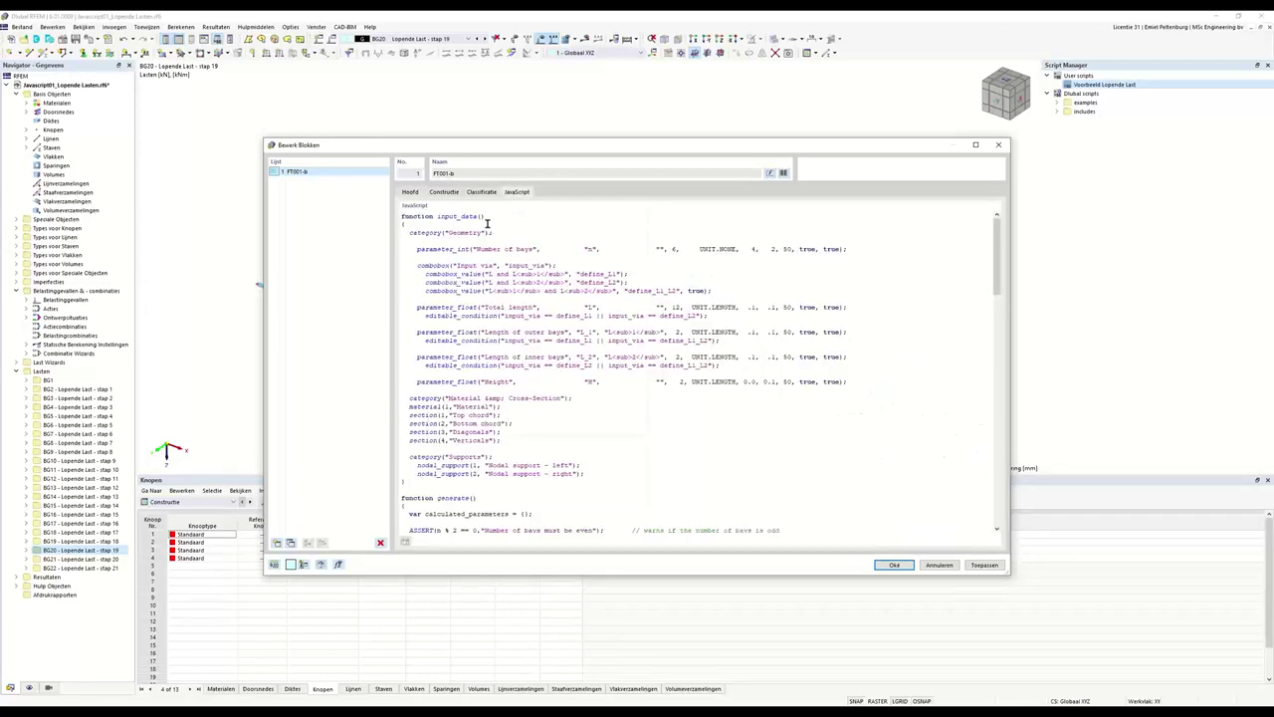
scroll(525, 254, "down", 15)
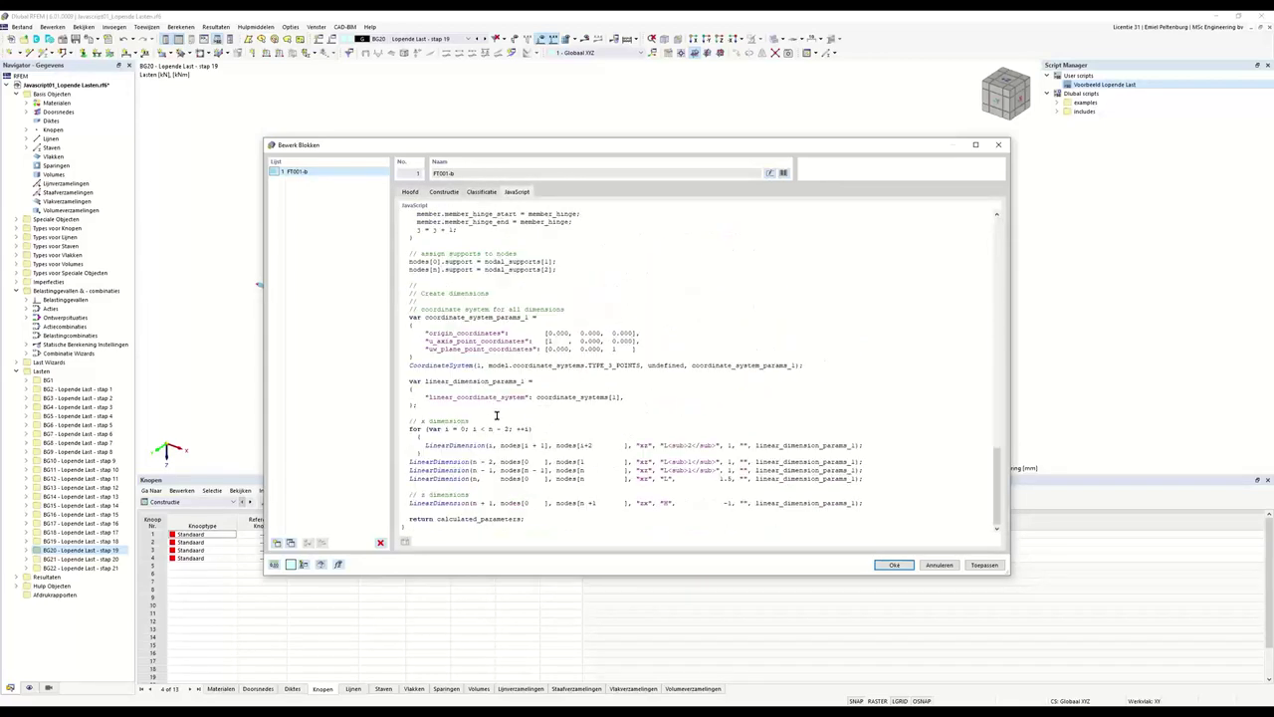
scroll(497, 418, "up", 15)
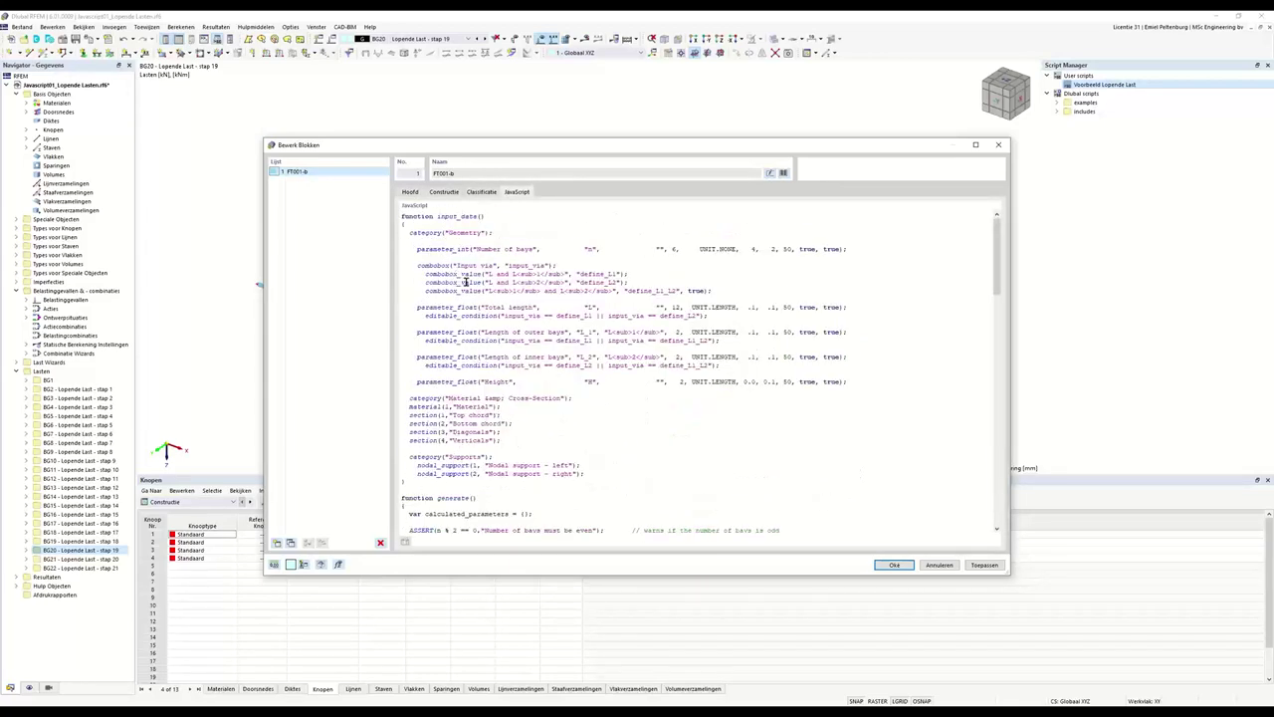
left_click(475, 195)
Set the truss block's number of bays (Aantal portalen) to 20 and insert it into the model at the origin
left_click(444, 193)
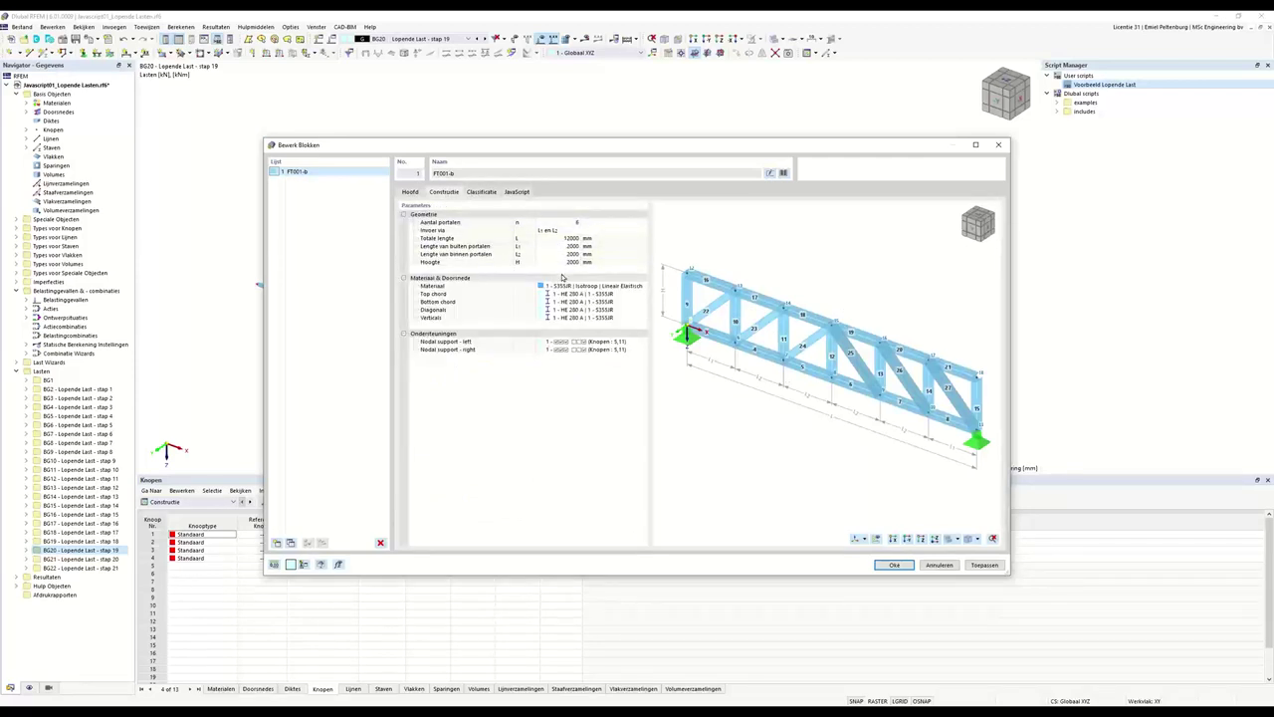
left_click(551, 240)
left_click(560, 221)
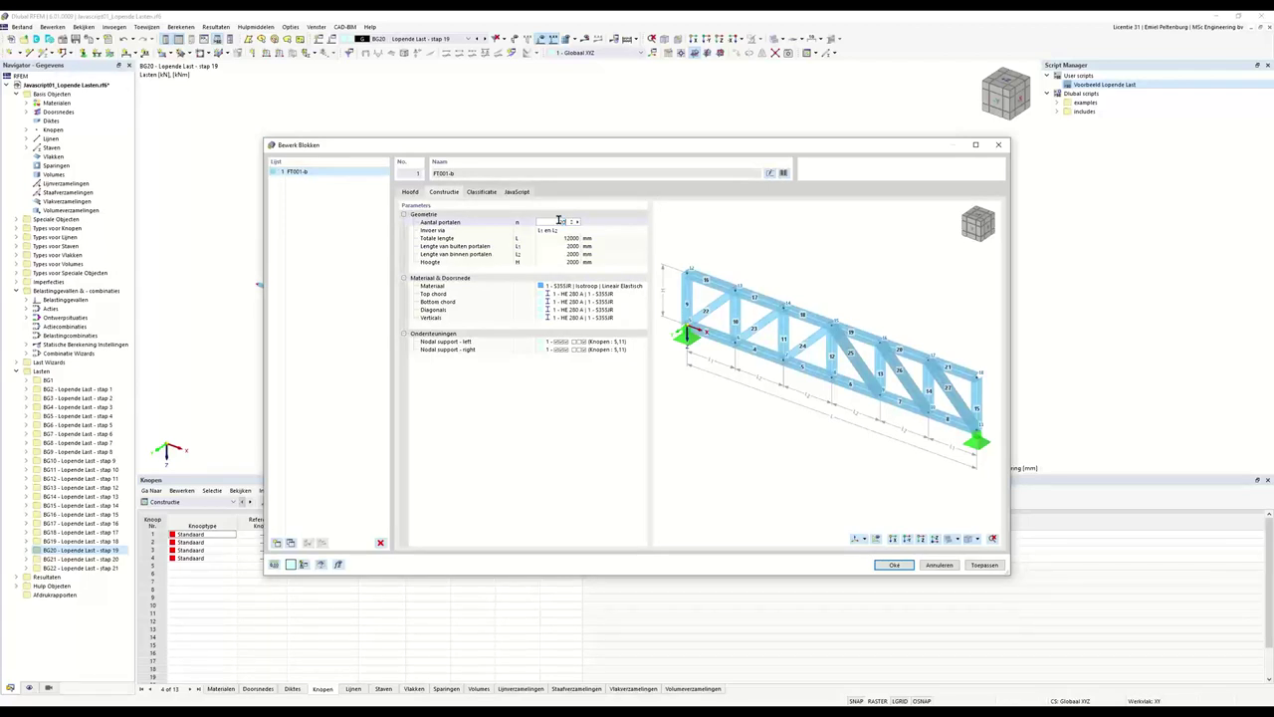
type("20")
key("Return")
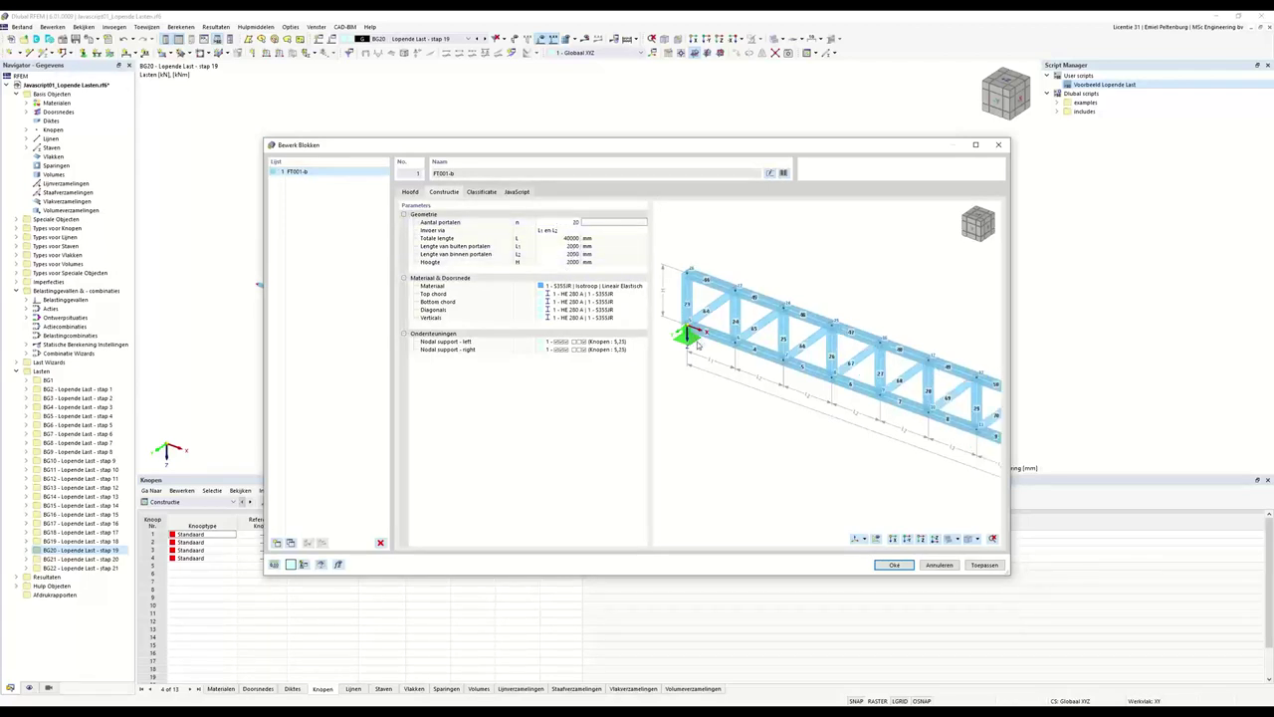
scroll(816, 366, "down", 5)
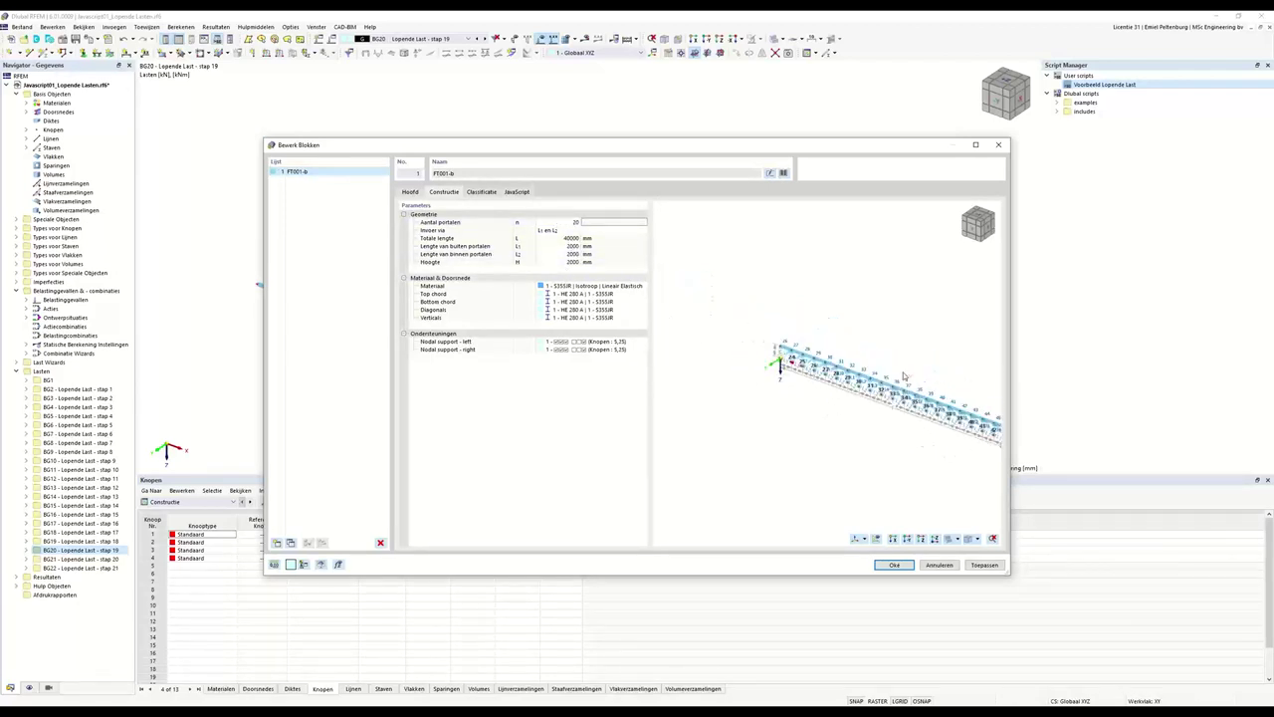
scroll(904, 377, "up", 3)
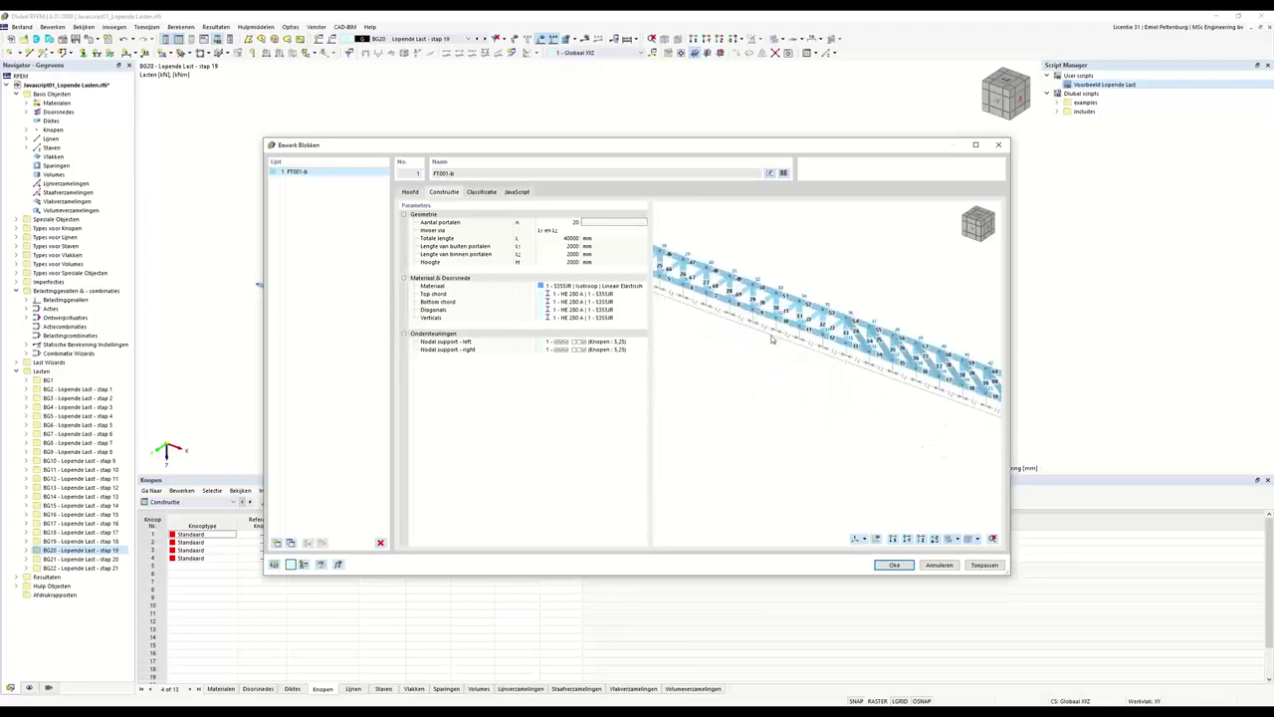
left_click(894, 565)
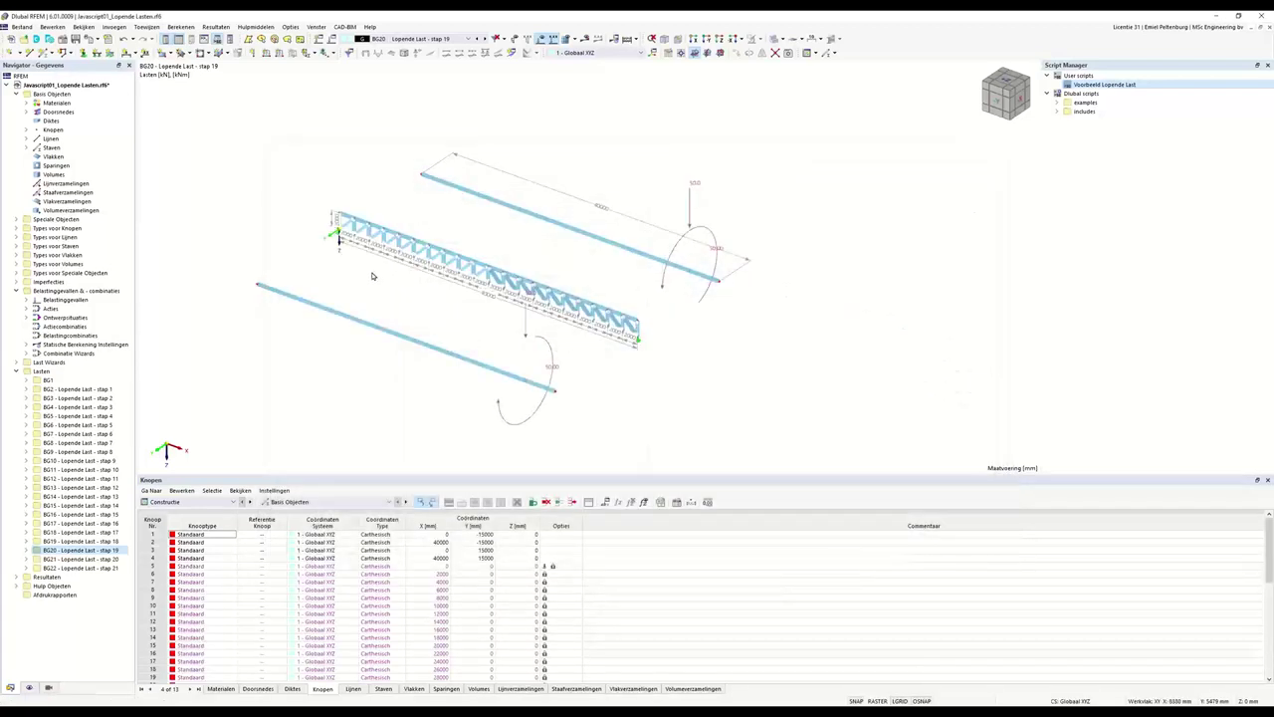
scroll(377, 272, "up", 4)
scroll(388, 251, "down", 3)
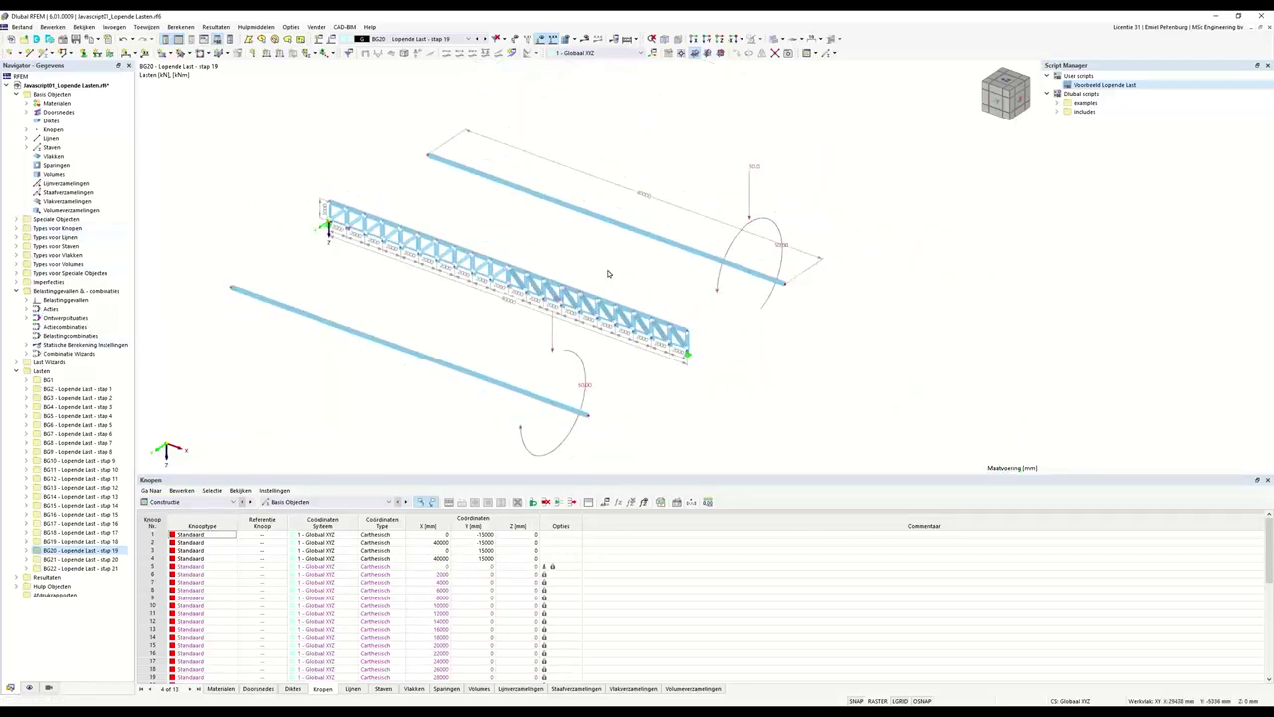
Reopen the inserted FT001-b block from the special objects for editing and set its number of bays to 10
left_click(17, 220)
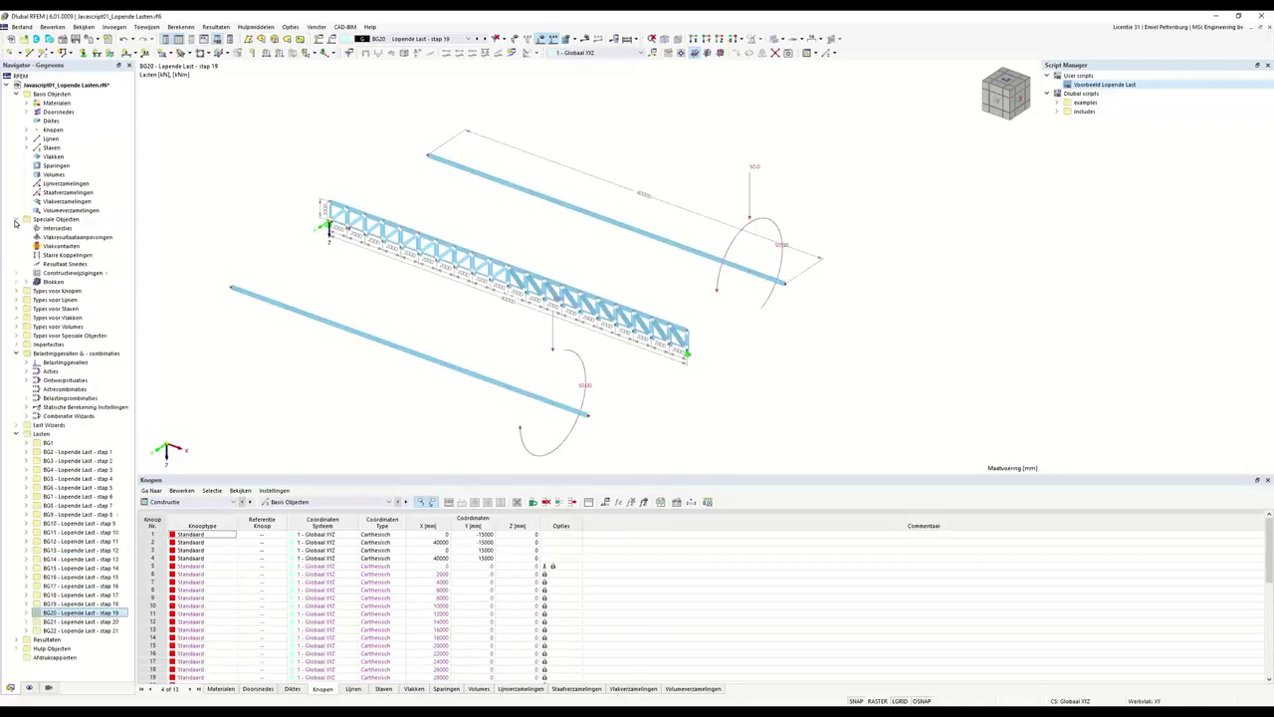
left_click(52, 284)
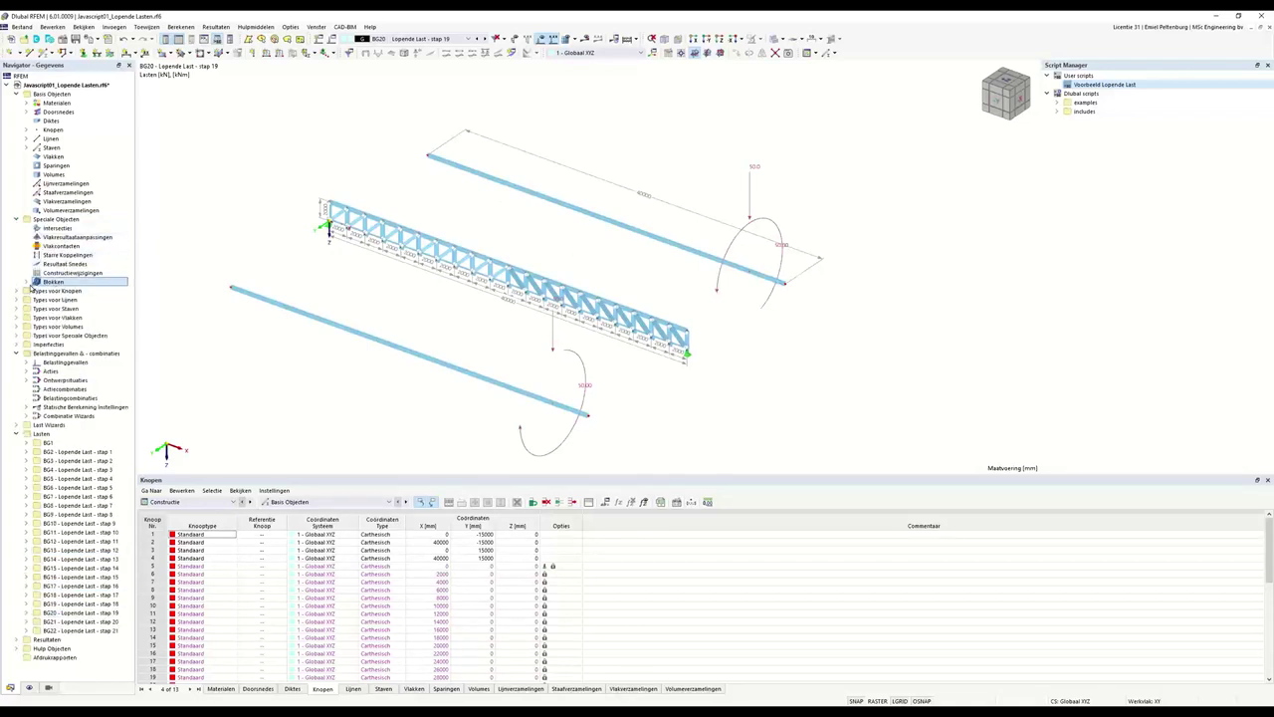
double_click(52, 284)
double_click(65, 291)
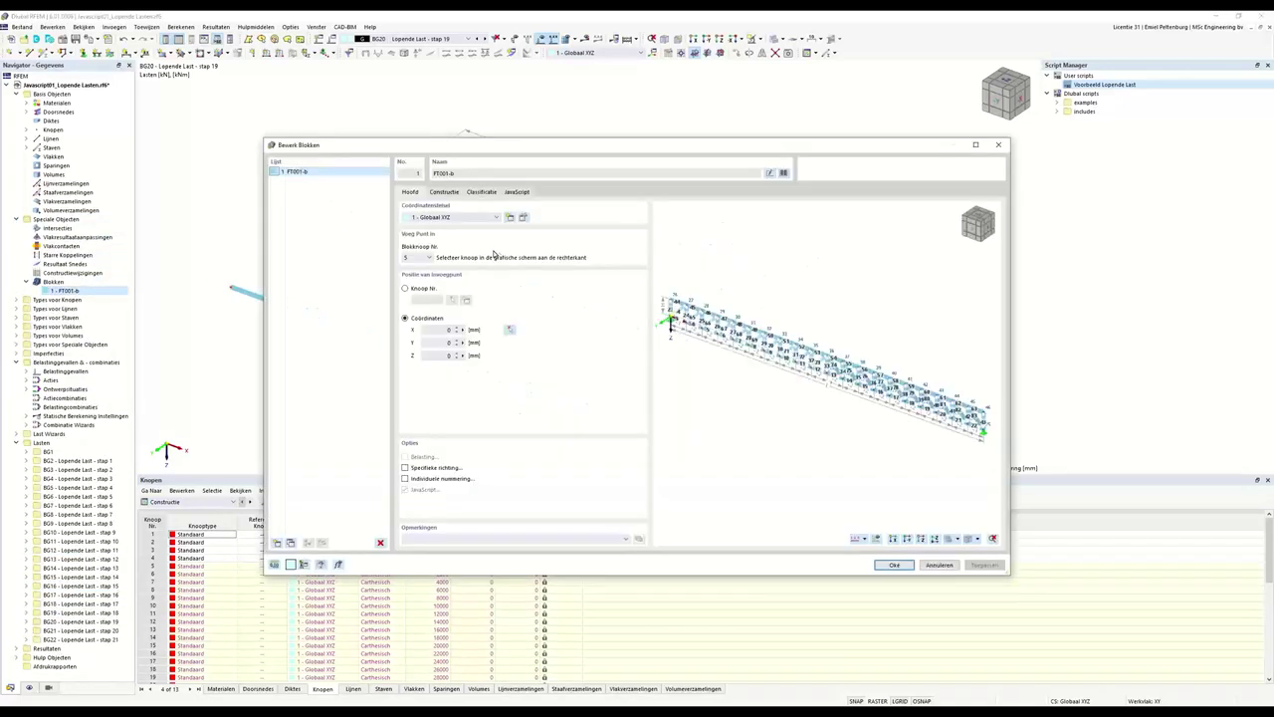
left_click(445, 193)
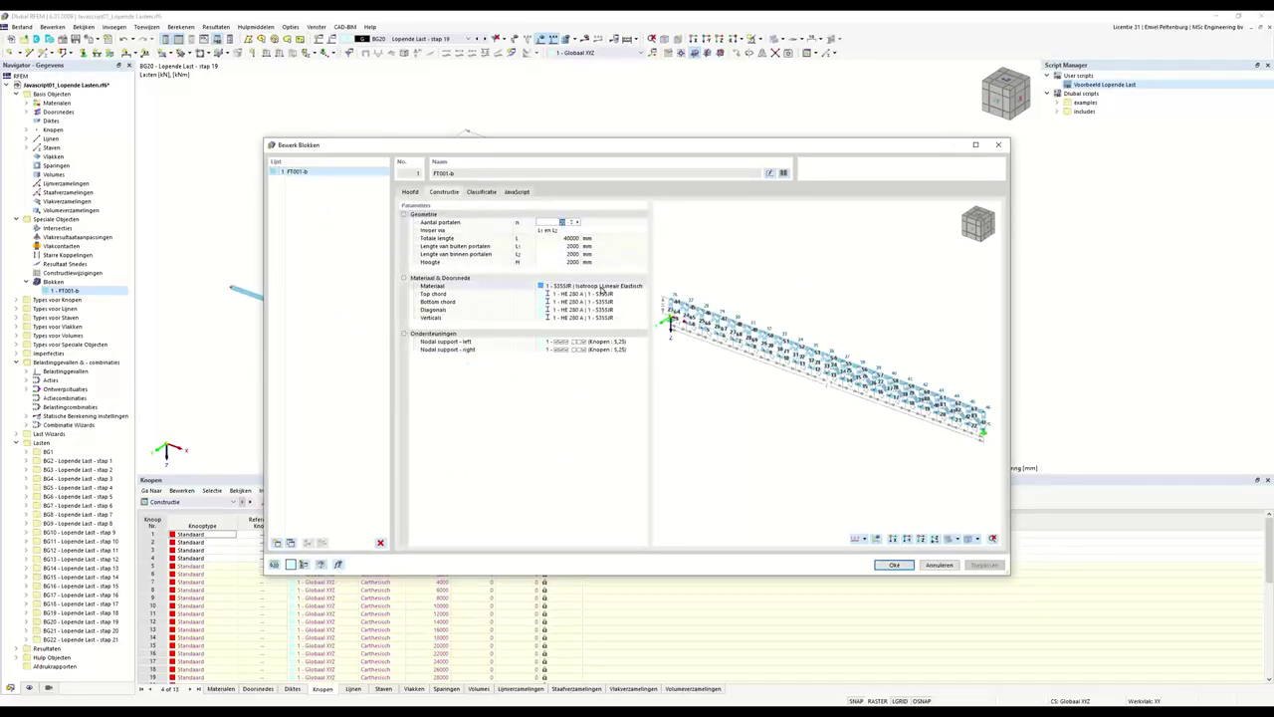
key("Return")
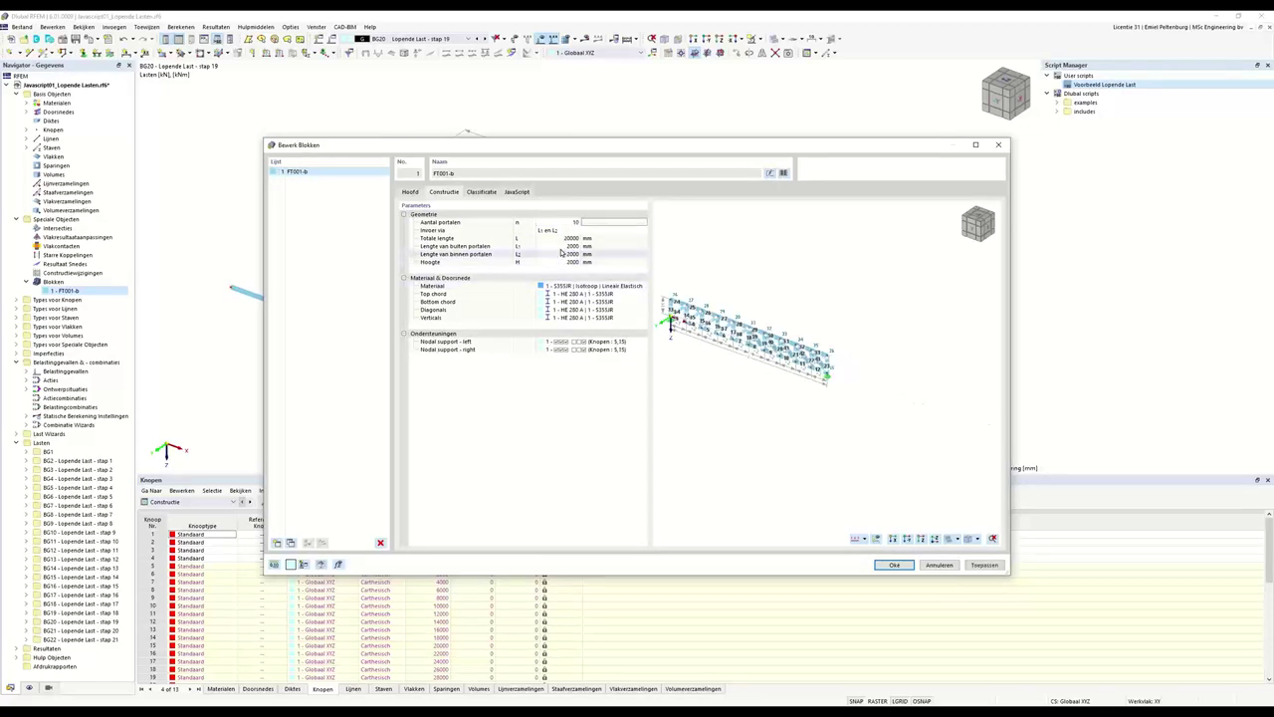
Set both the outer bay length L1 and the inner bay length L2 of the truss block to 4000 mm
left_click(560, 247)
key("BackSpace")
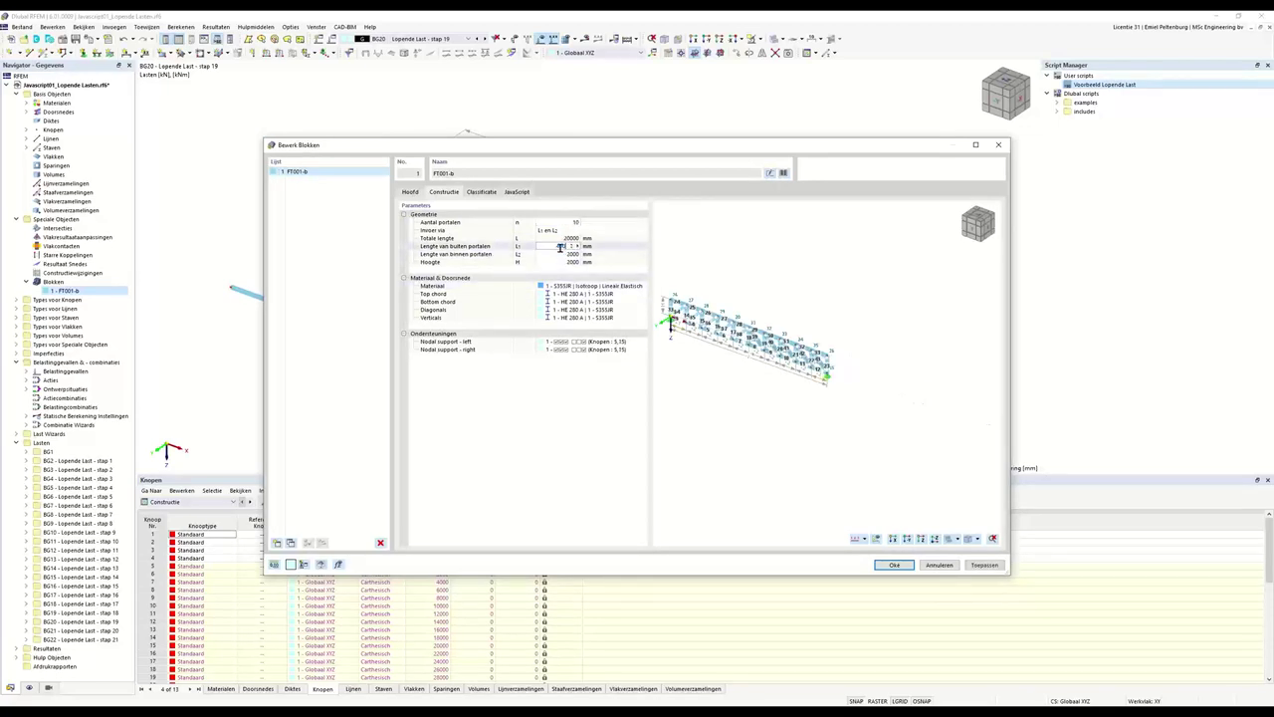
type("4000")
key("Return")
left_click(550, 255)
key("BackSpace")
type("4")
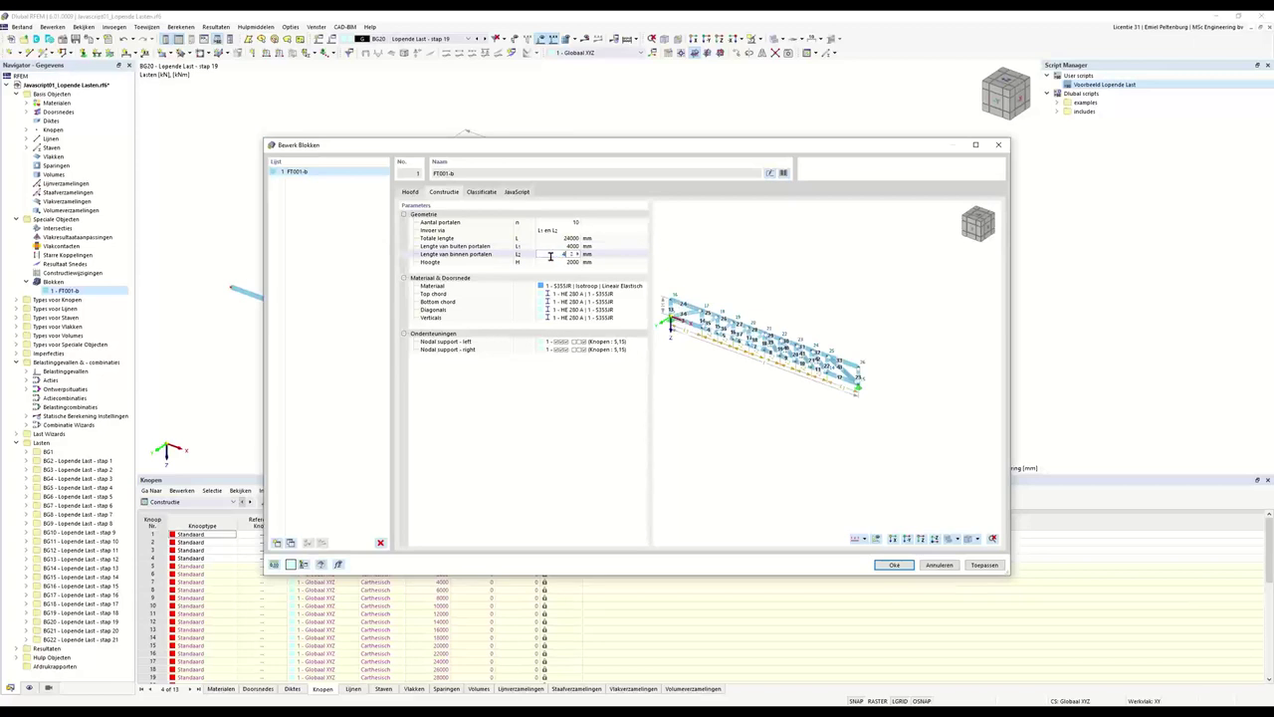
key("Return")
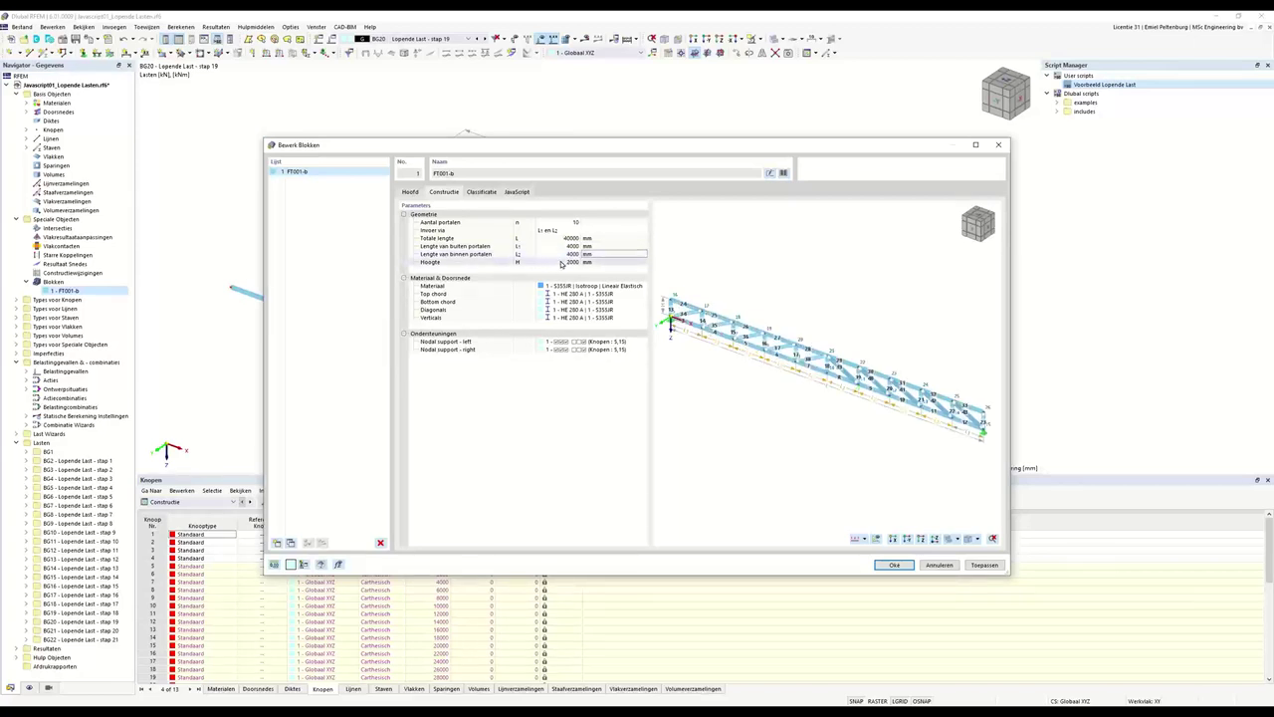